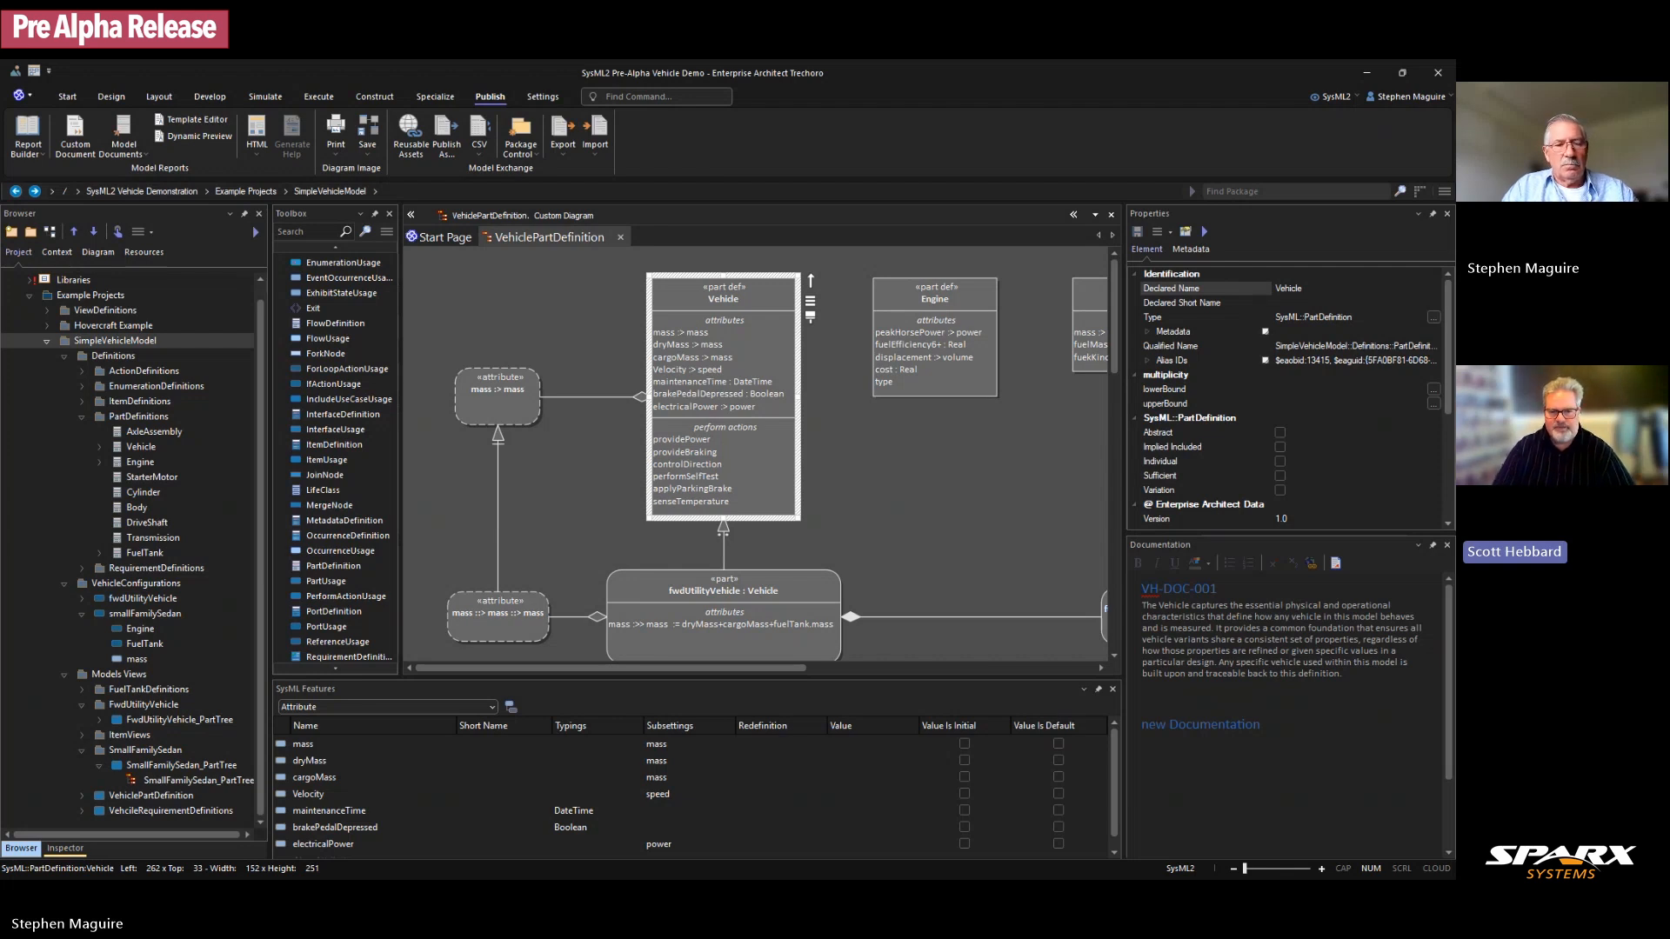
Step: Open the FwdUtilityVehicle_PartTree diagram and scroll to show the fwdUtilityVehicle : Vehicle part tree
key(super)
key(super)
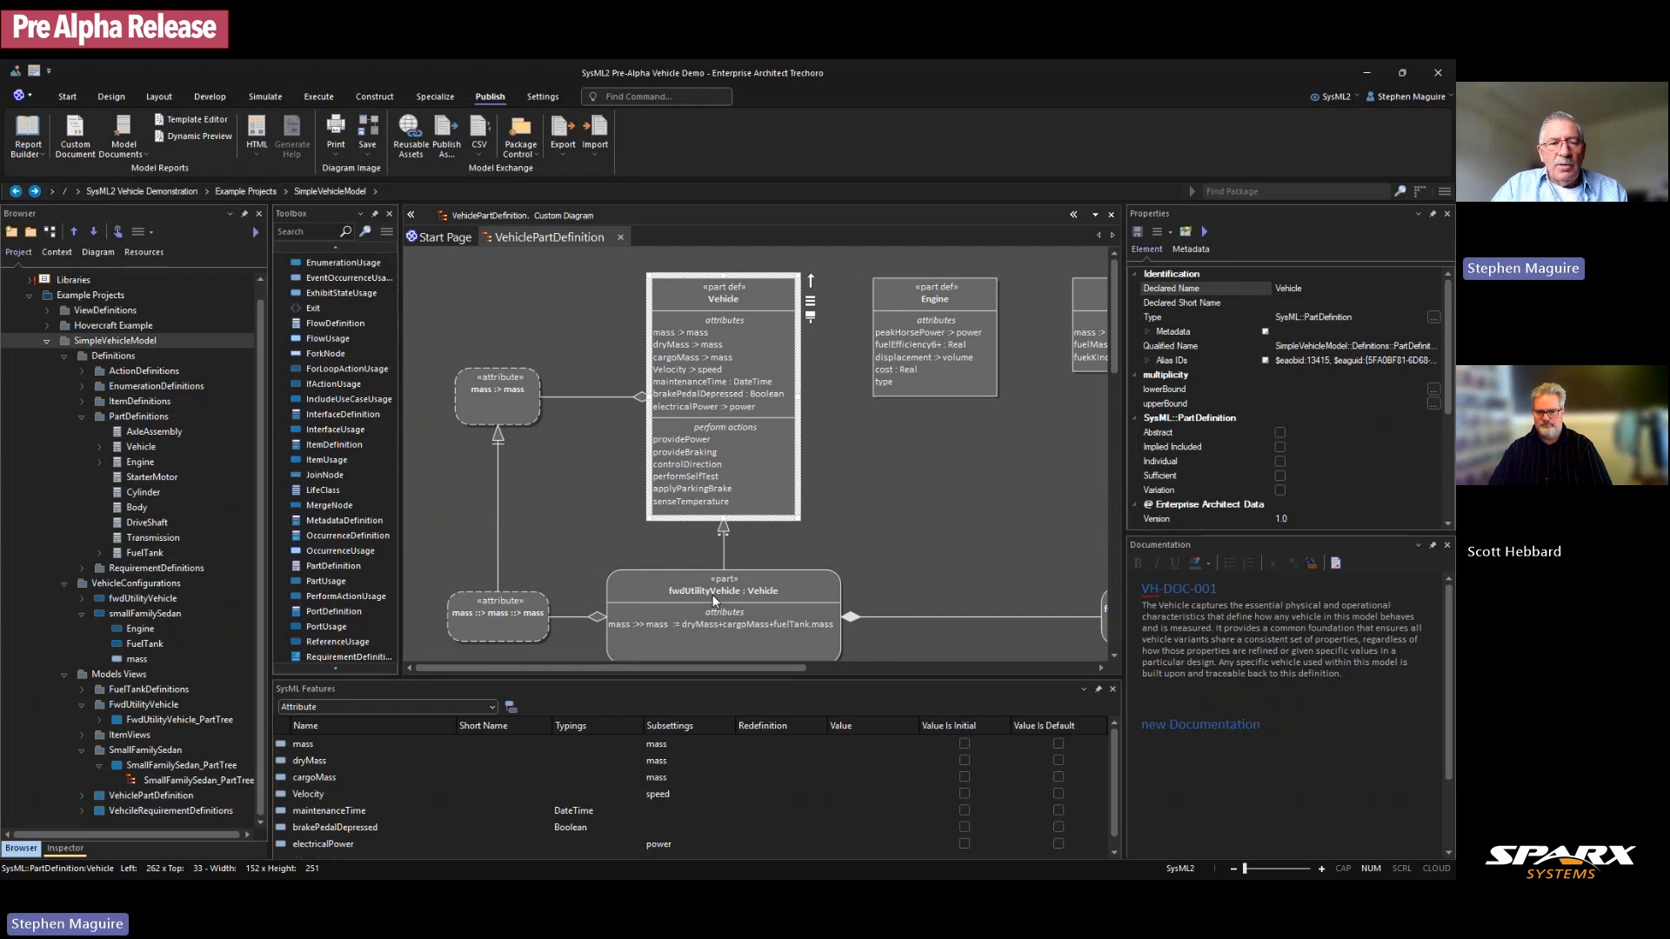
click(99, 721)
double_click(170, 735)
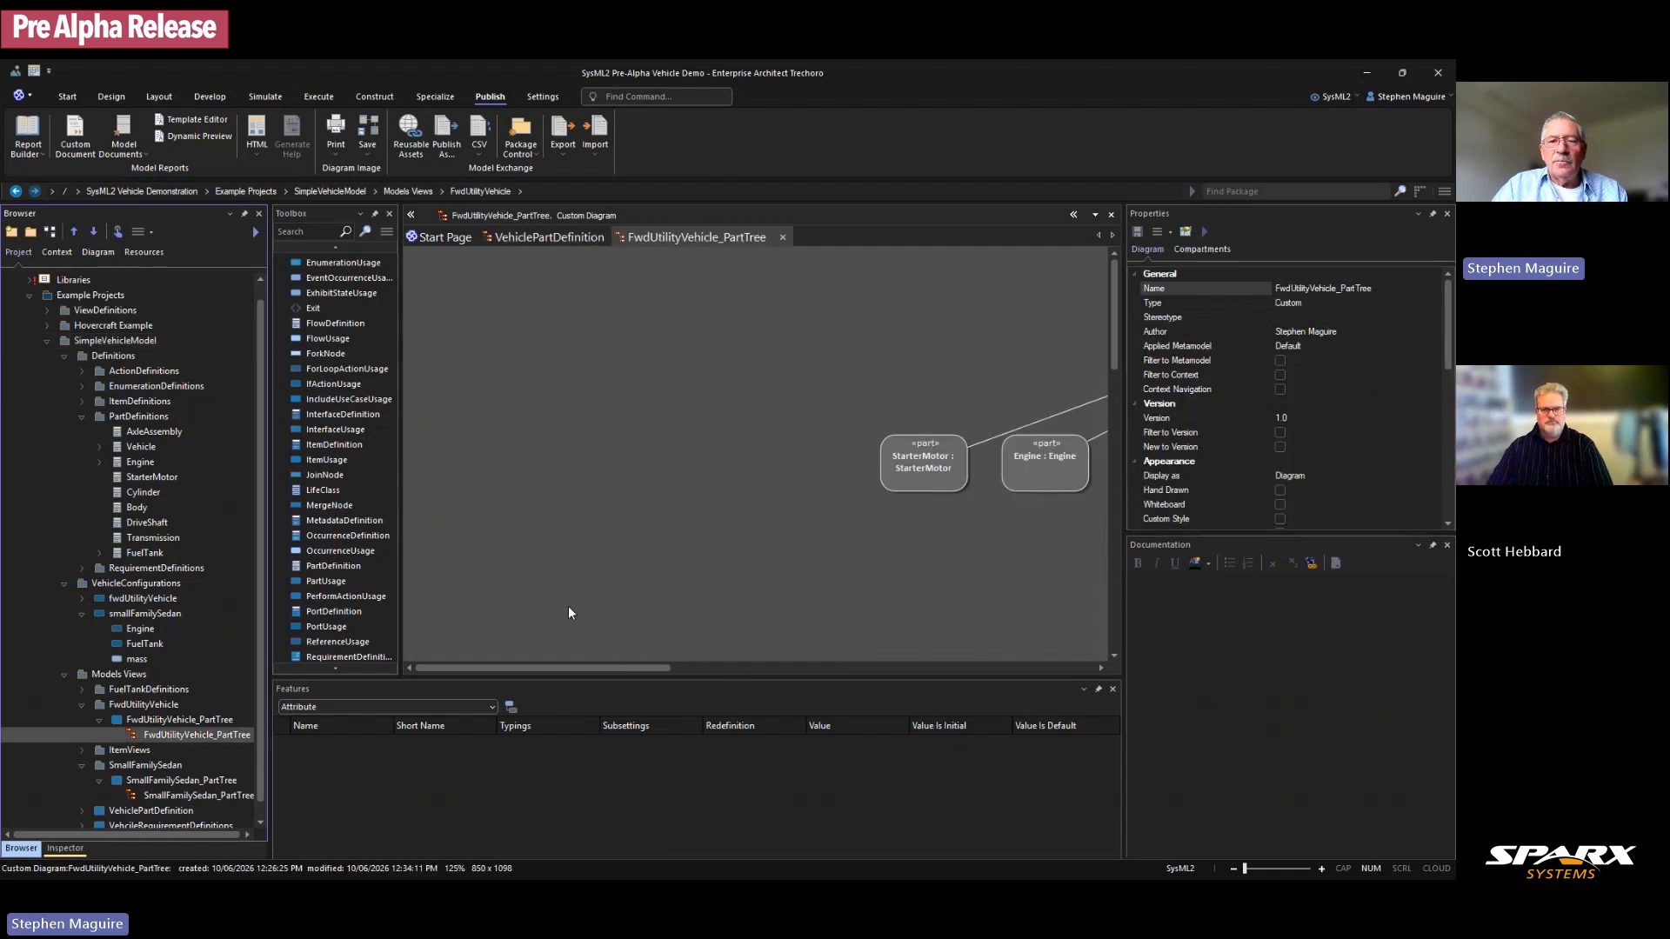
drag(628, 664, 812, 645)
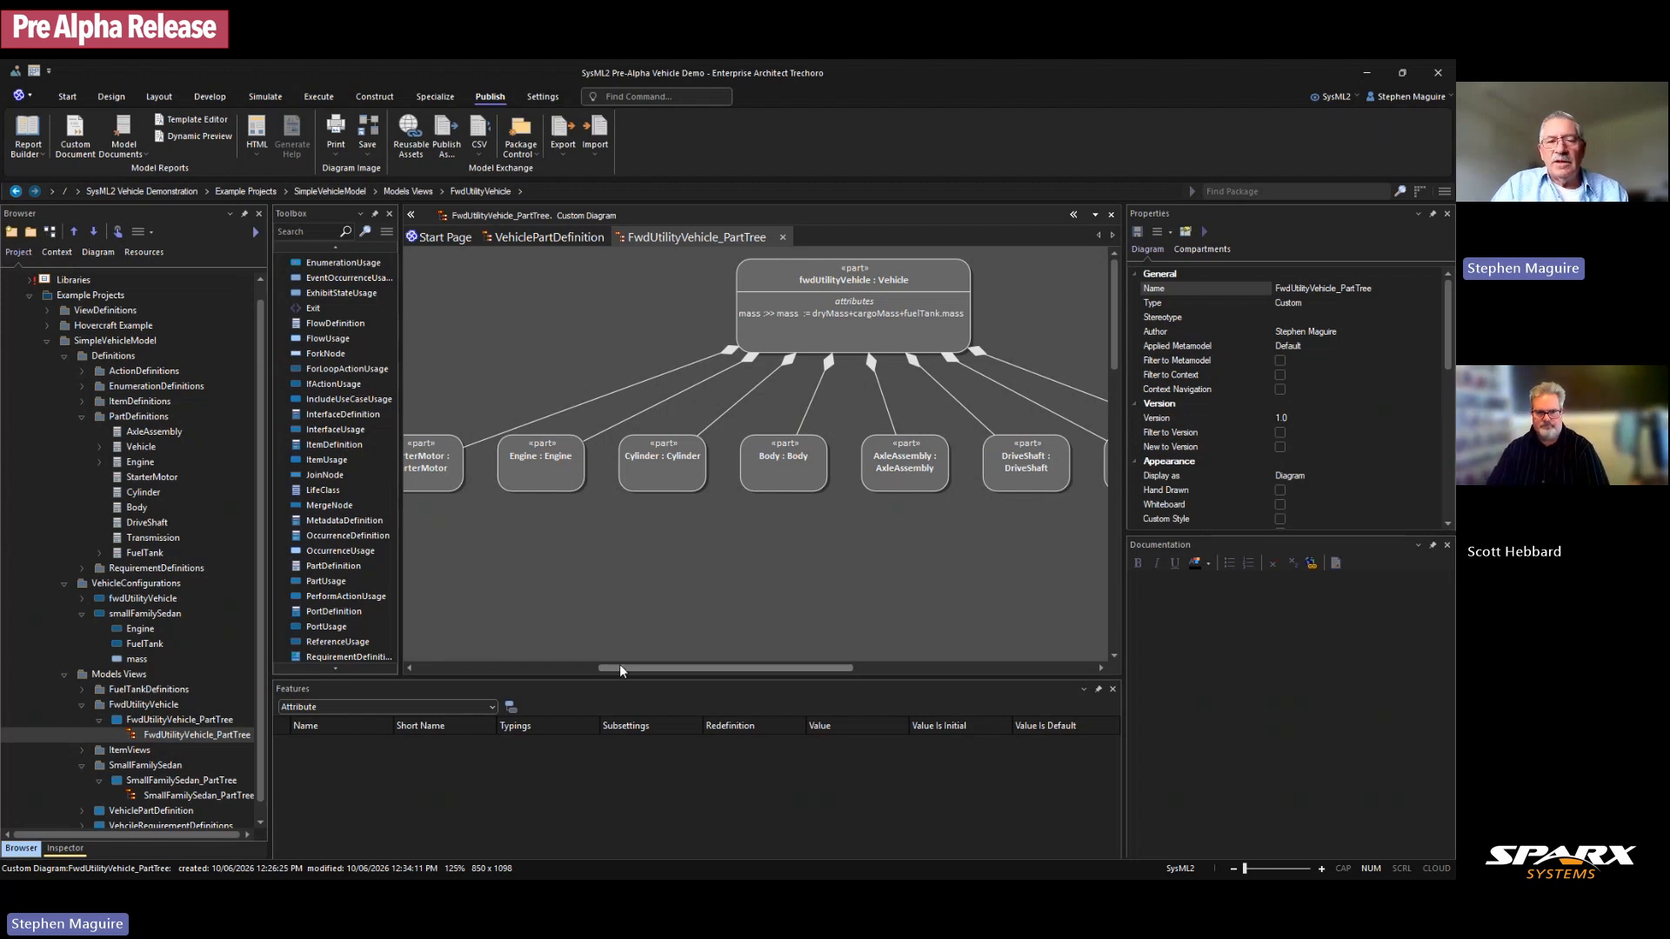
drag(619, 665, 596, 661)
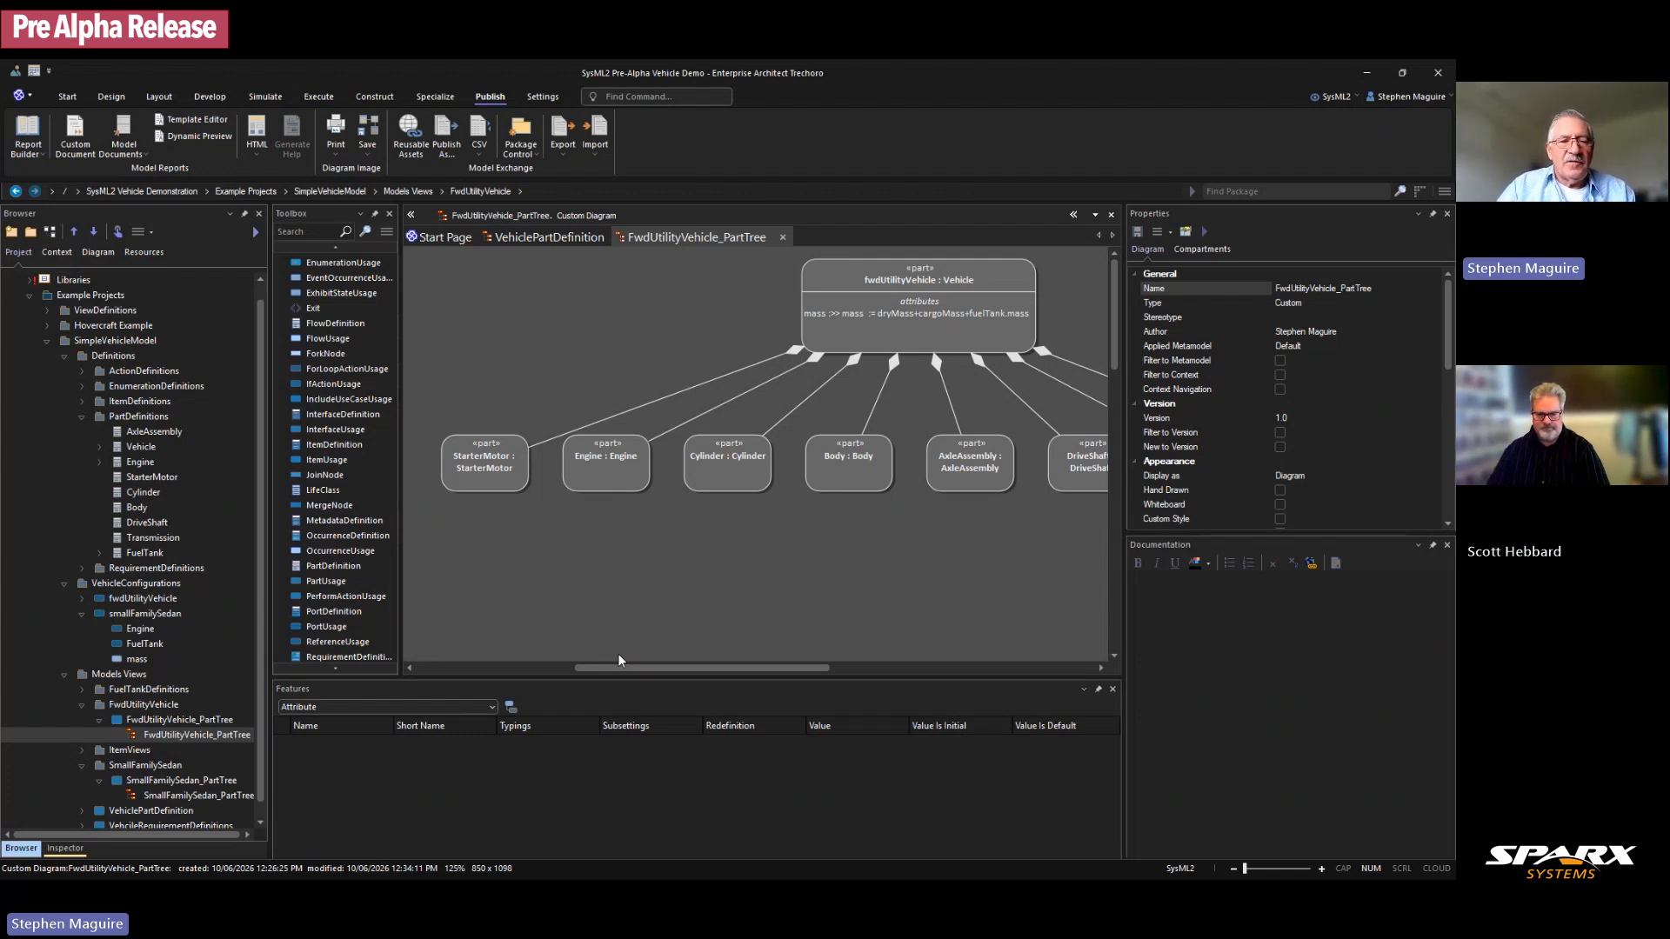
Step: Collapse the PartDefinitions, FwdUtilityVehicle and SmallFamilySedan folders, then select Models Views
click(82, 415)
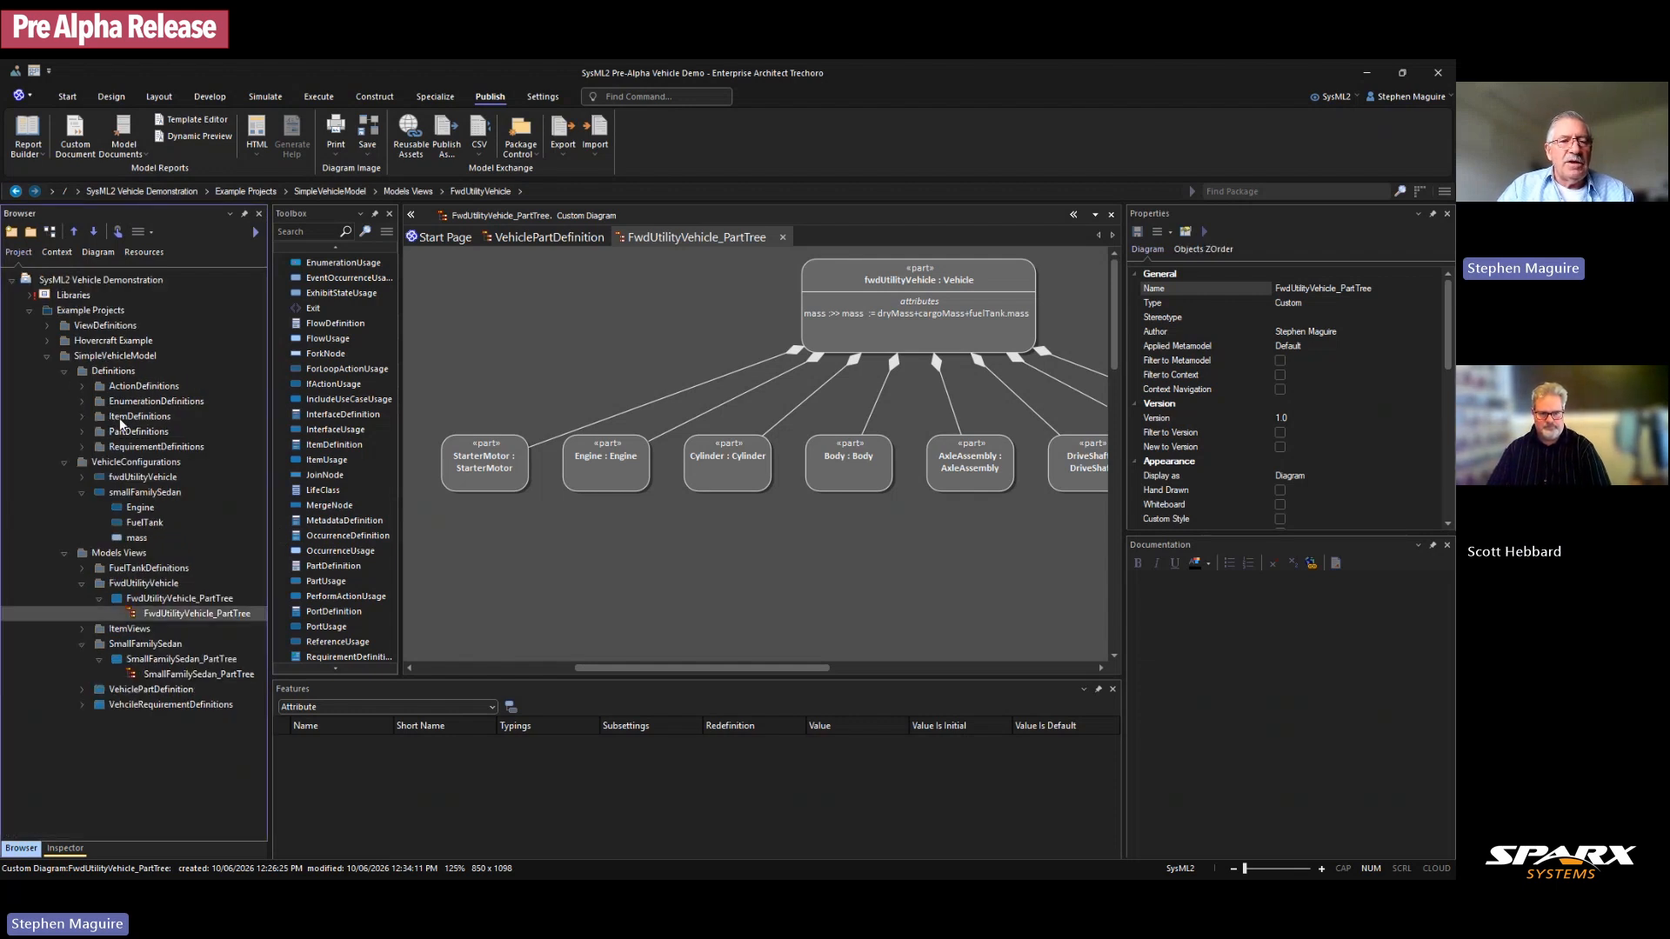
click(82, 583)
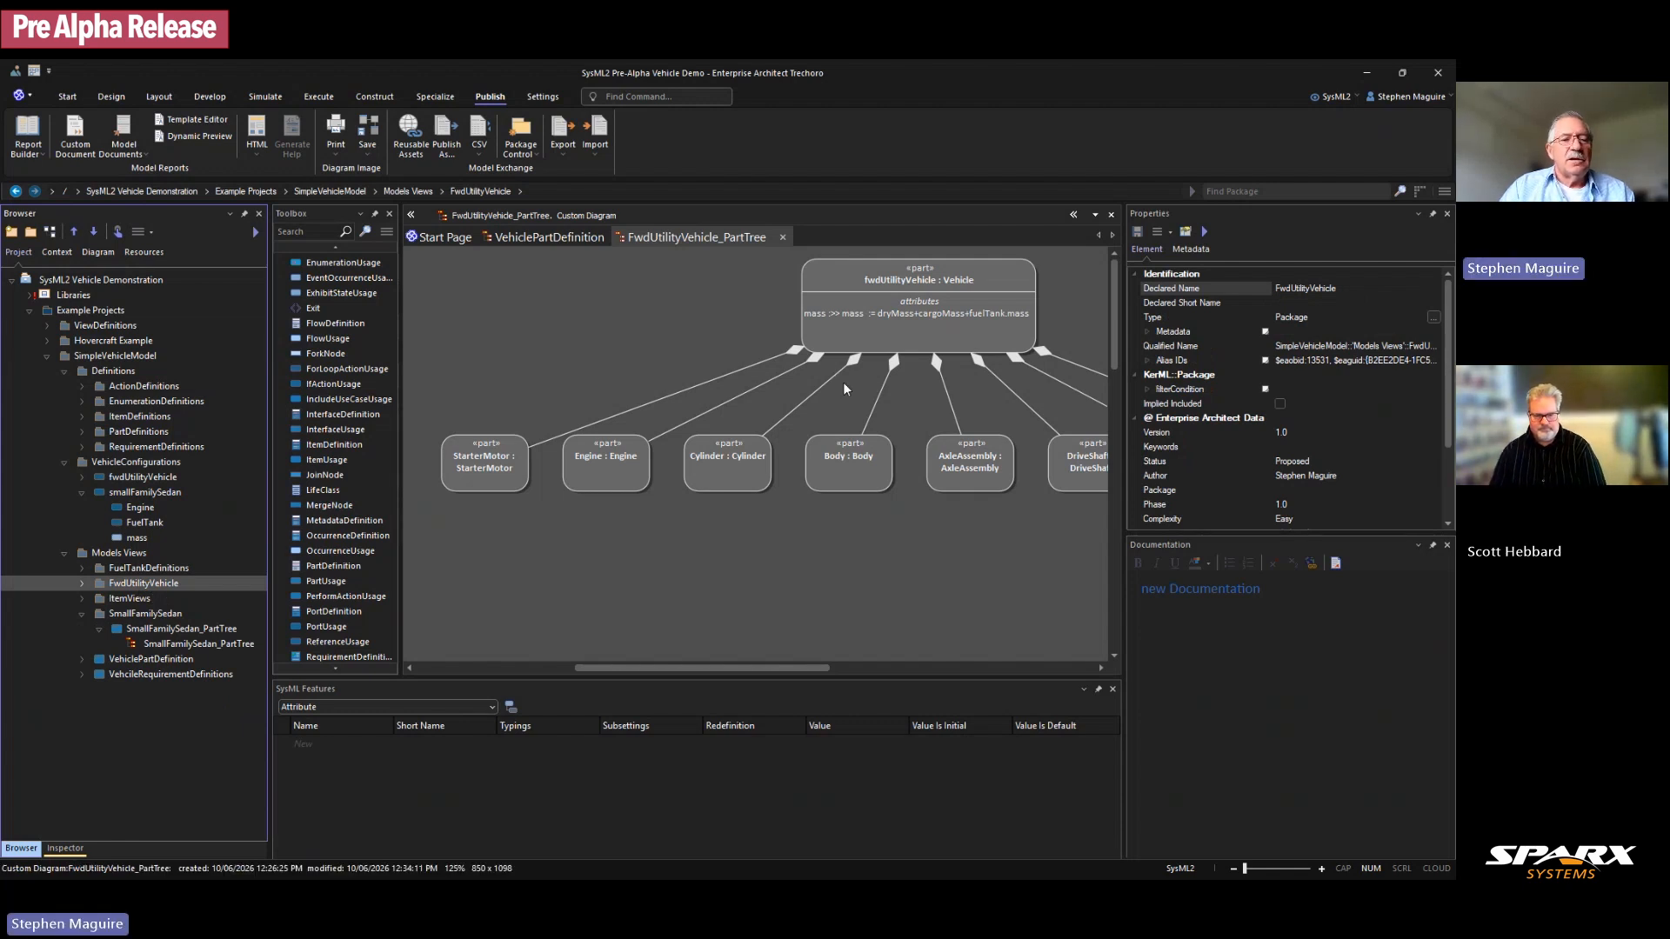
click(82, 614)
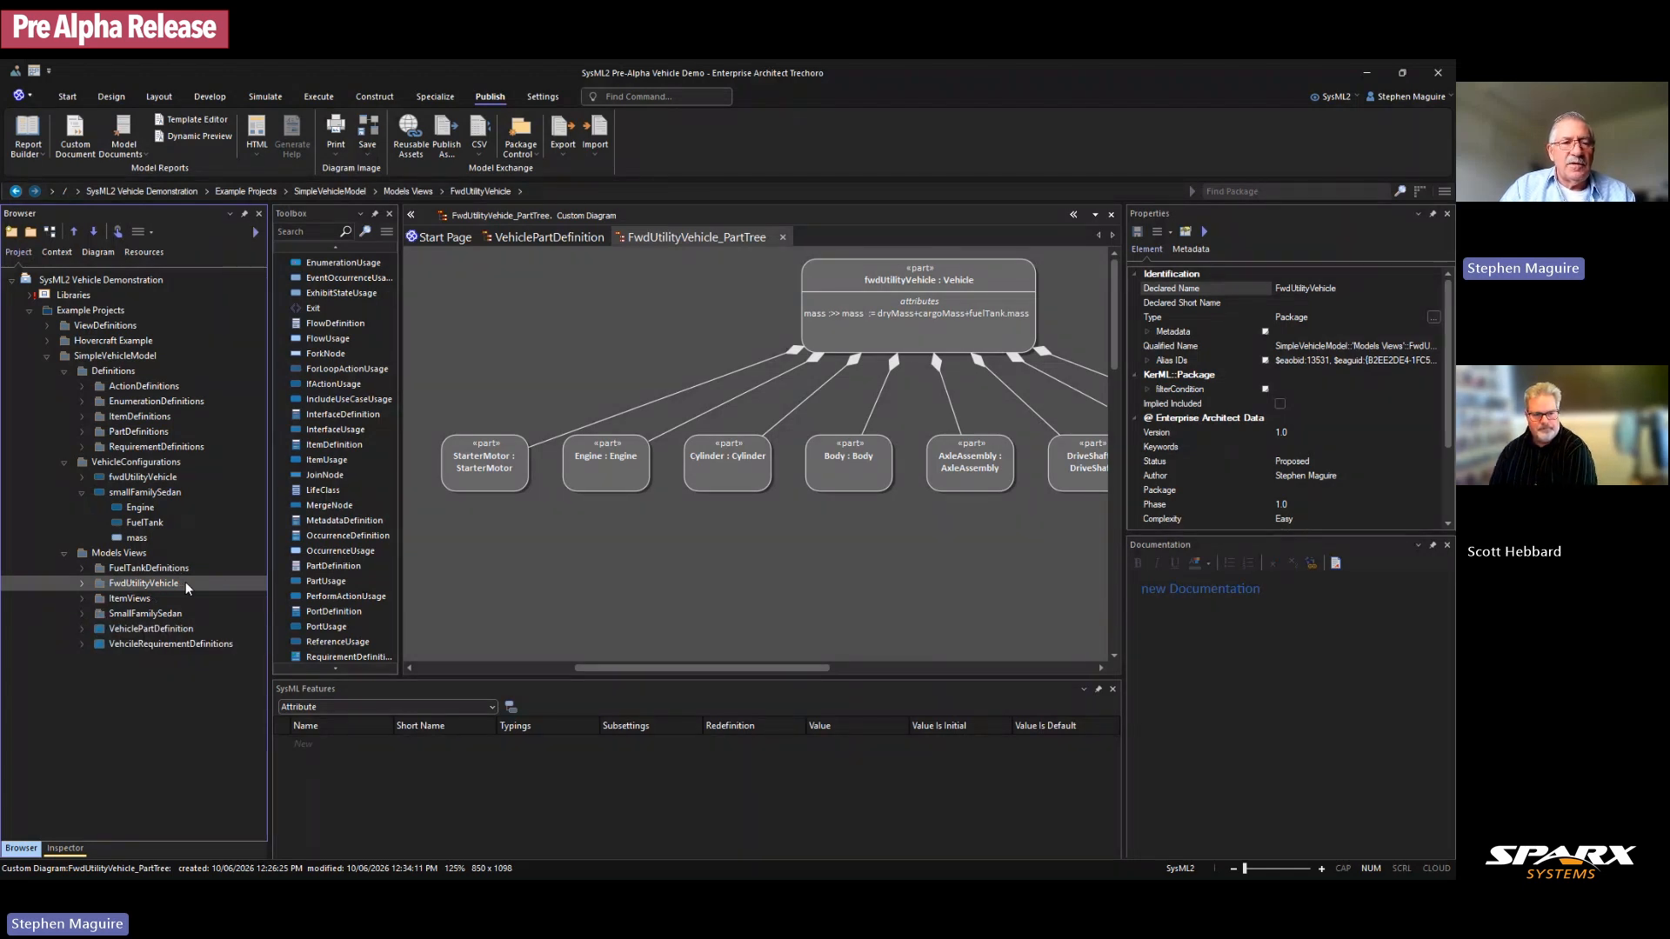
click(118, 553)
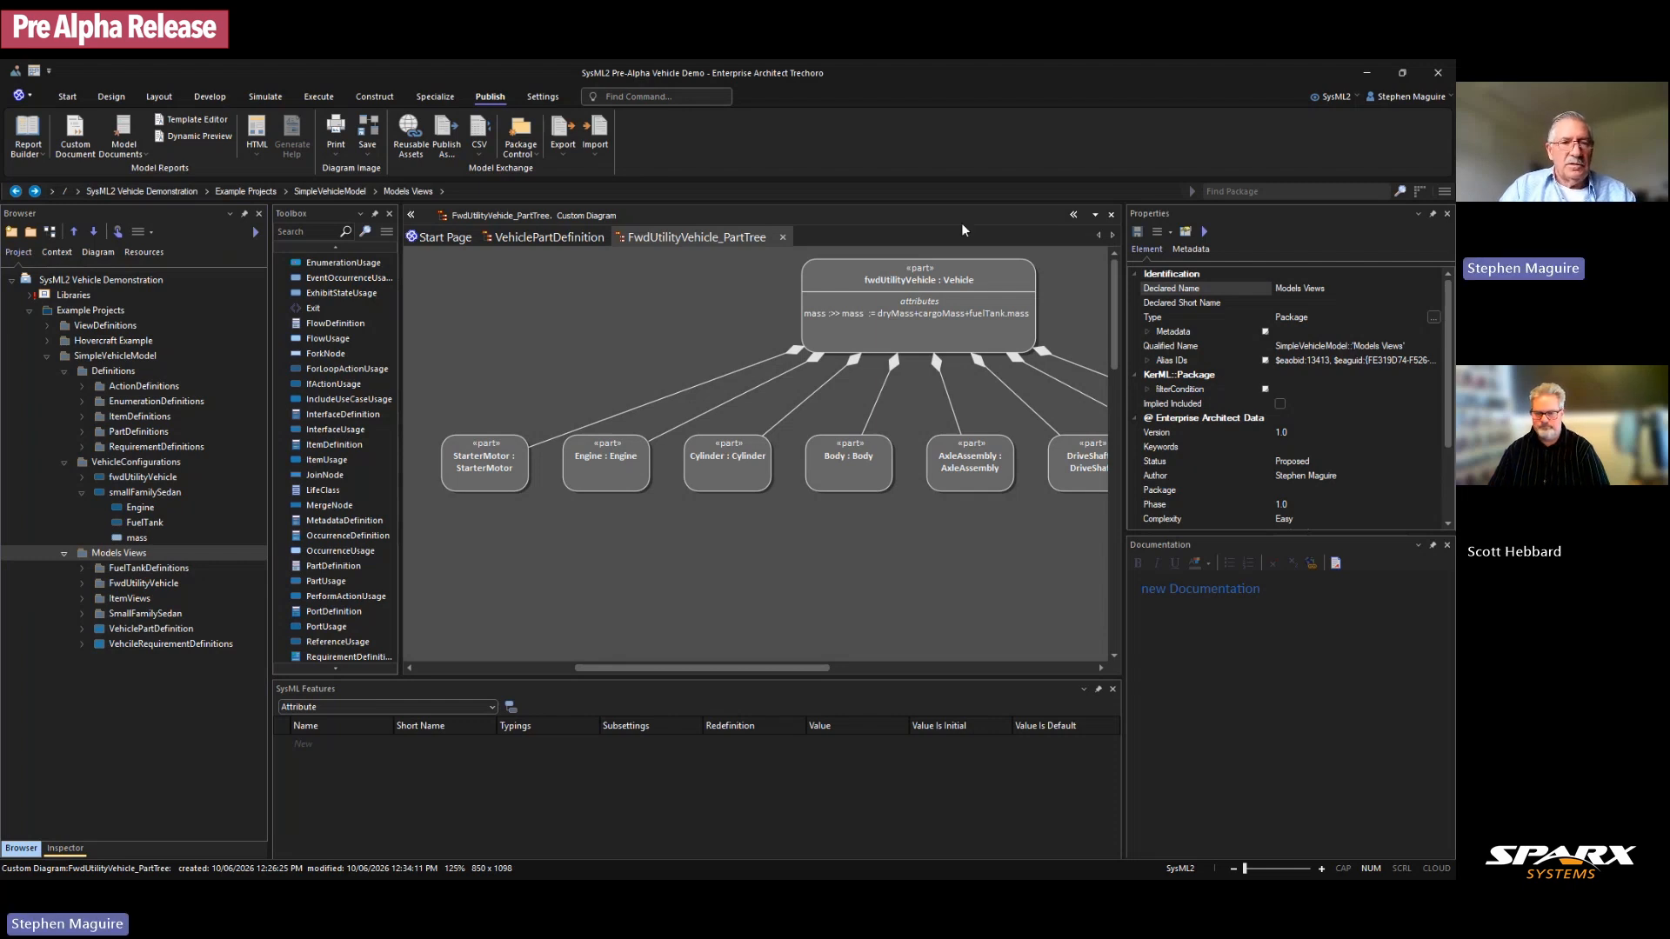
Step: Add a package named Engine4Cylinder_variant under Models Views
click(32, 234)
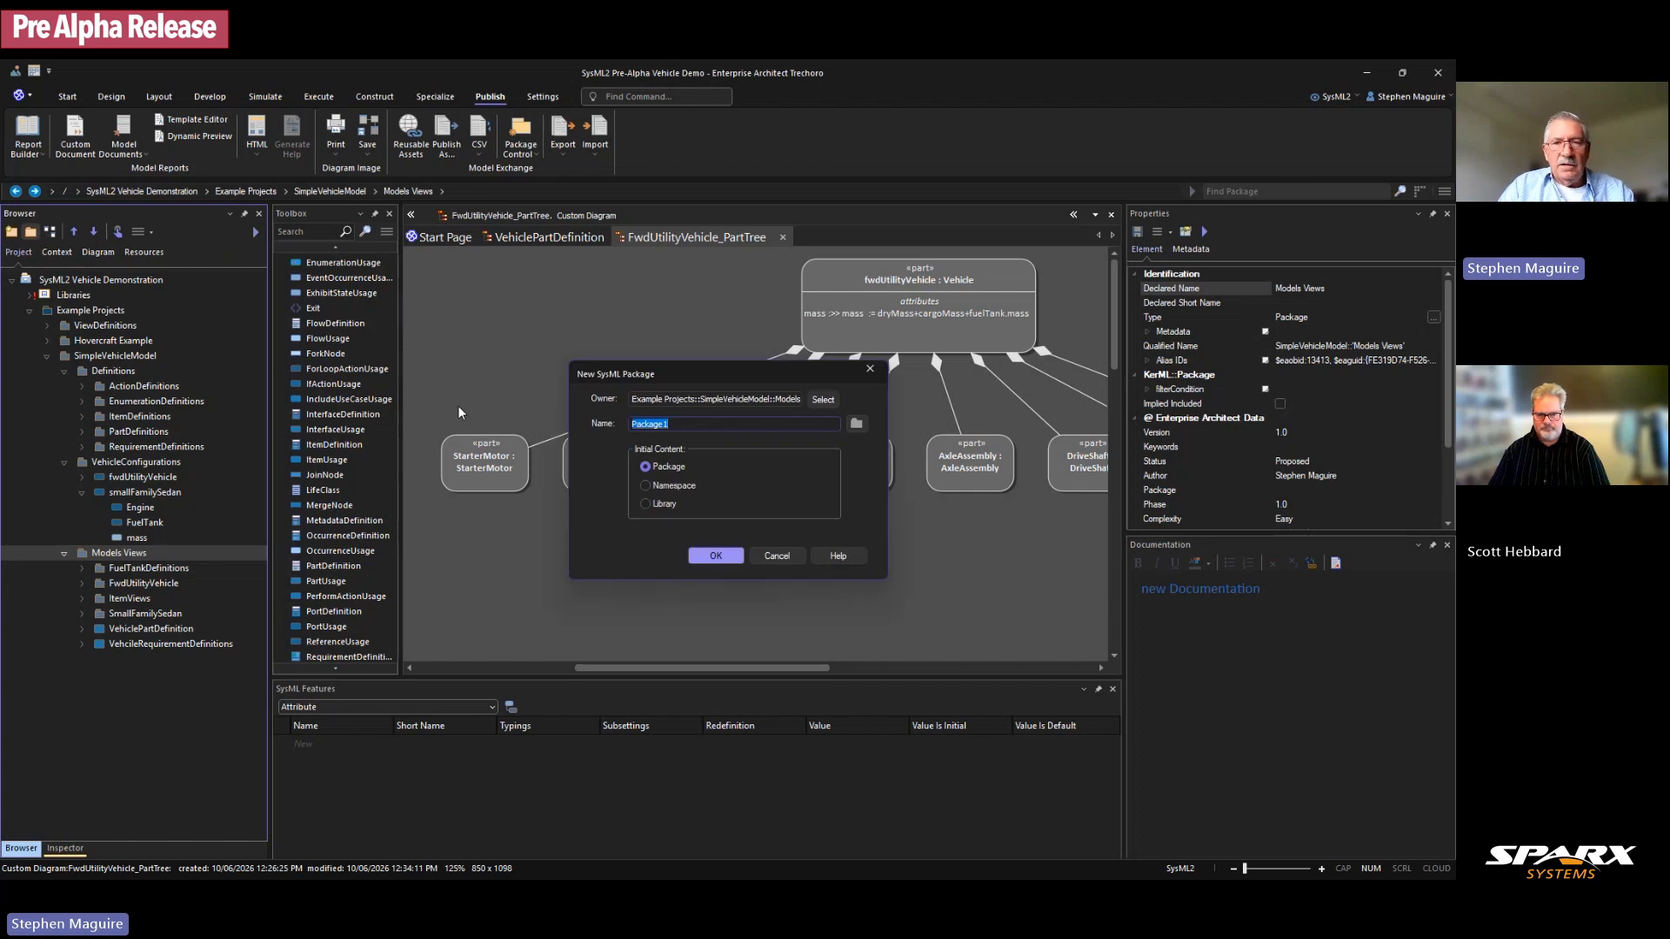
text(Engine4Cylinder_variant)
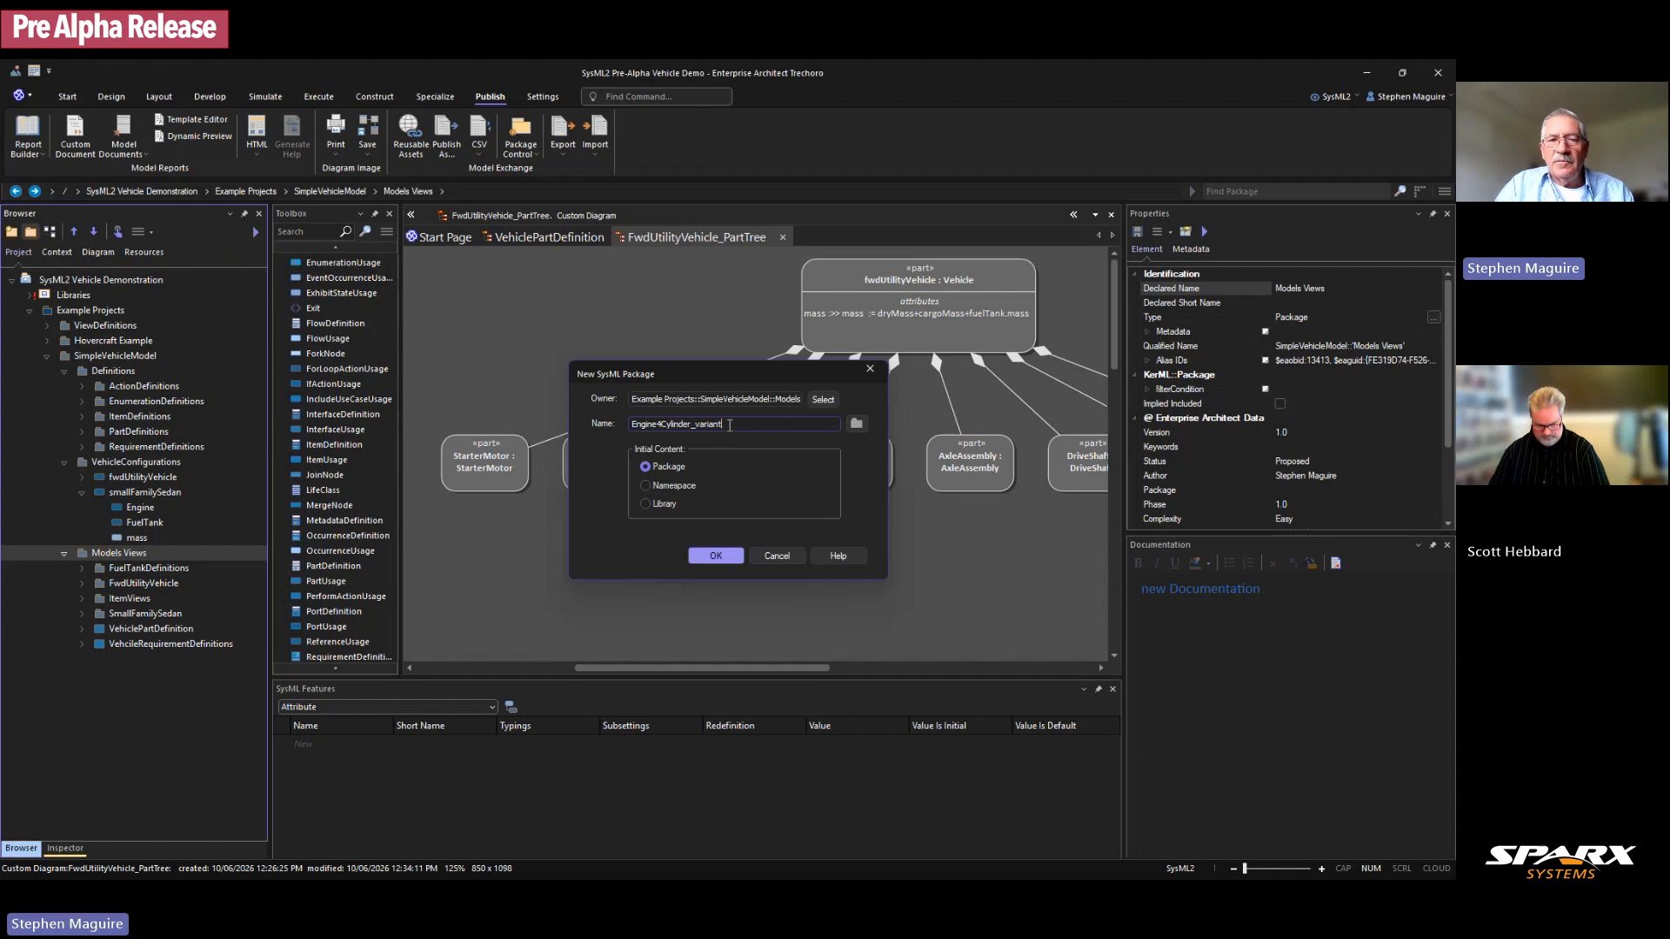
click(709, 555)
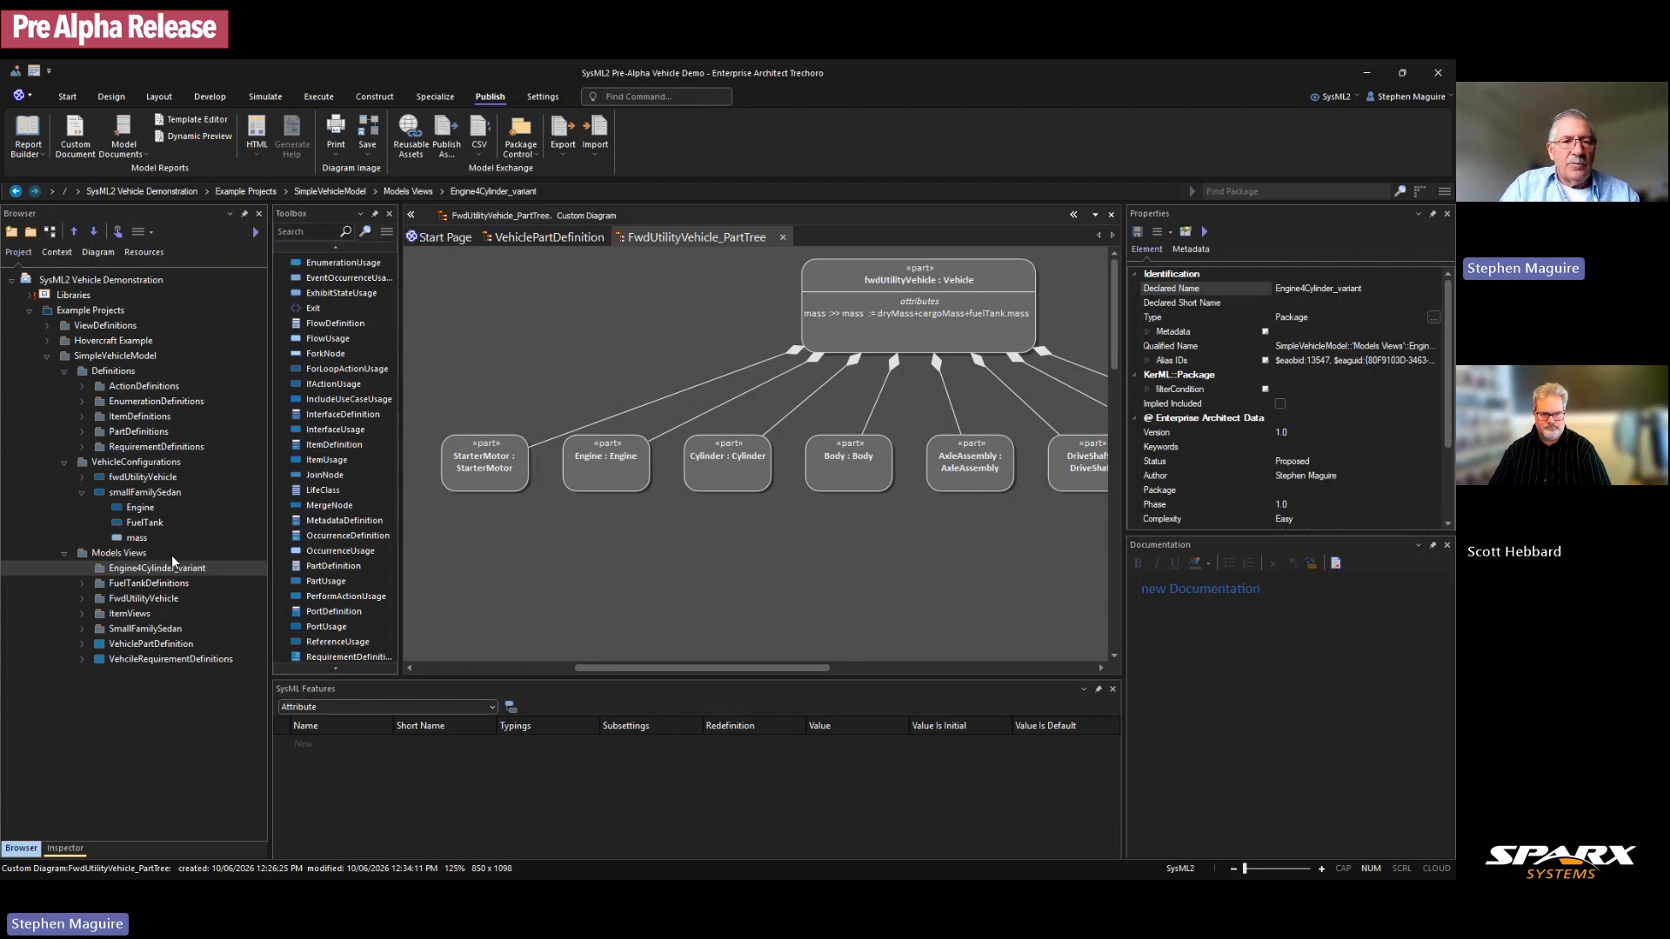
Step: Add a nested Engine4Cylinder_variant package inside it and select it
click(32, 231)
text(Engine4Cylinder_variant)
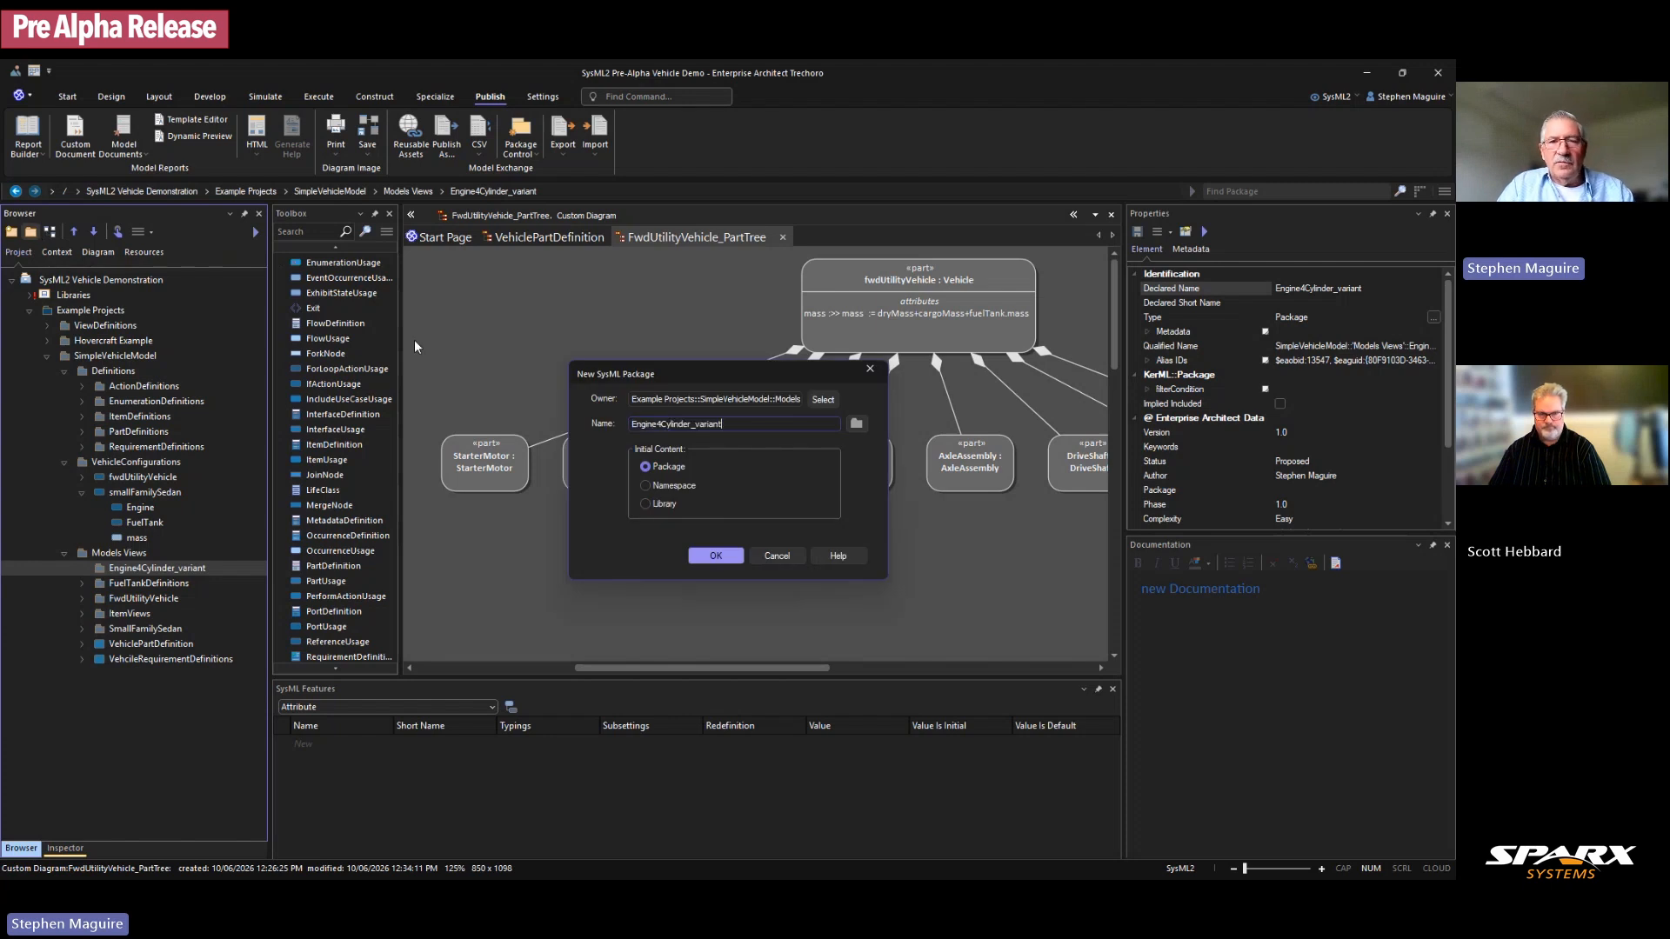
click(716, 558)
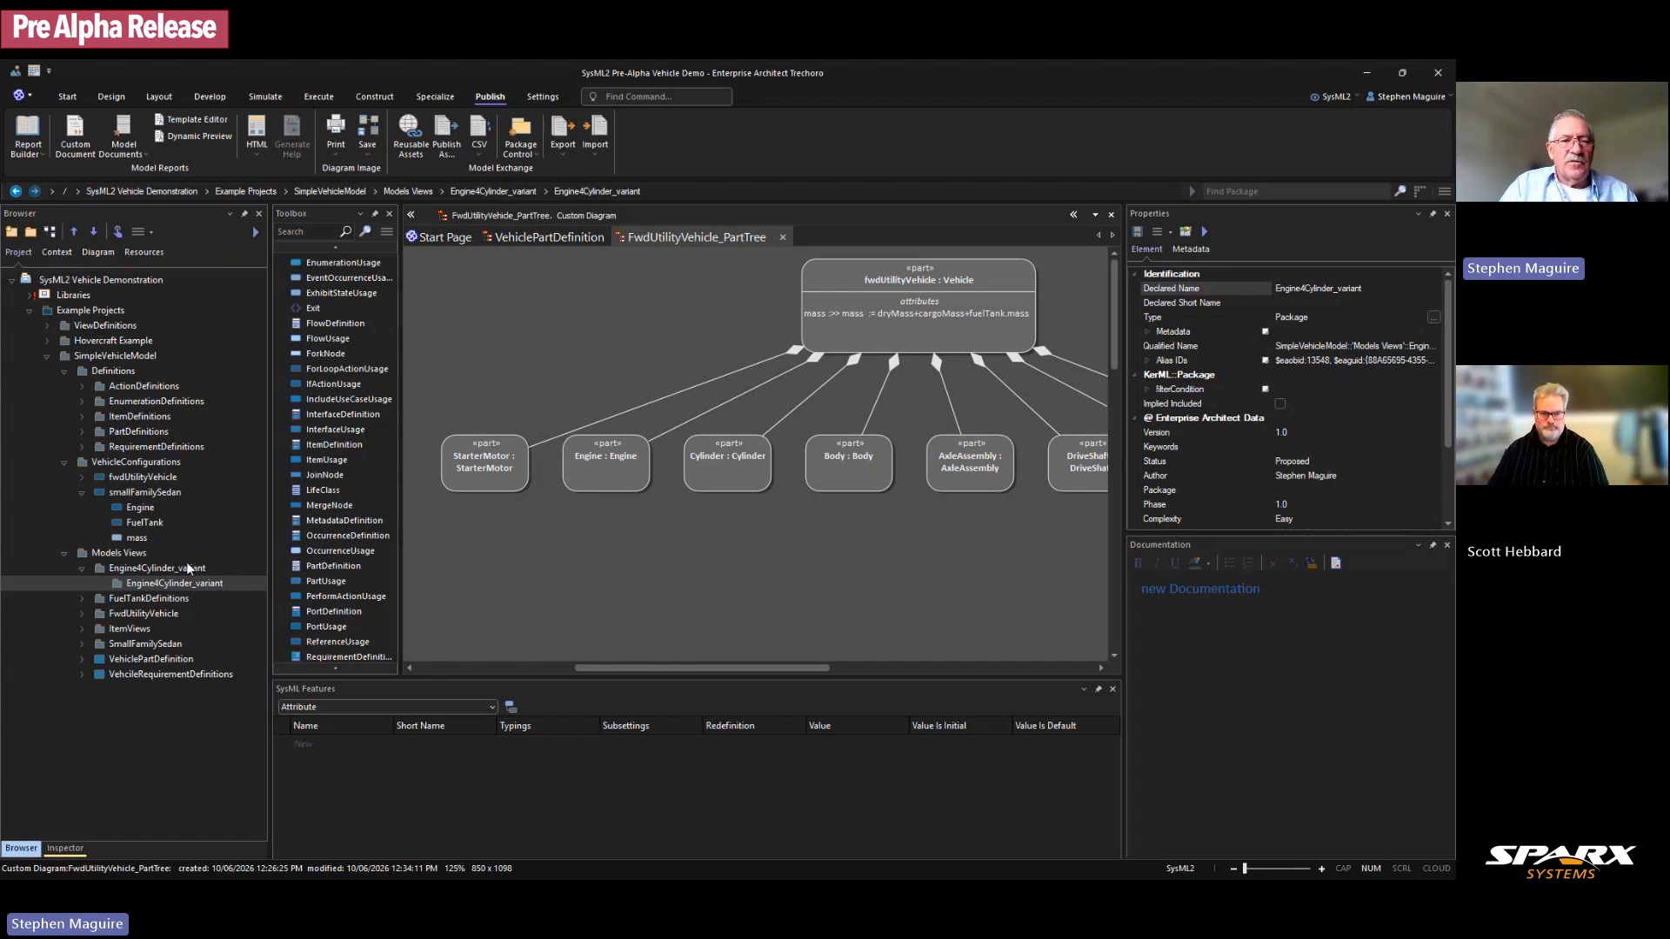
click(157, 567)
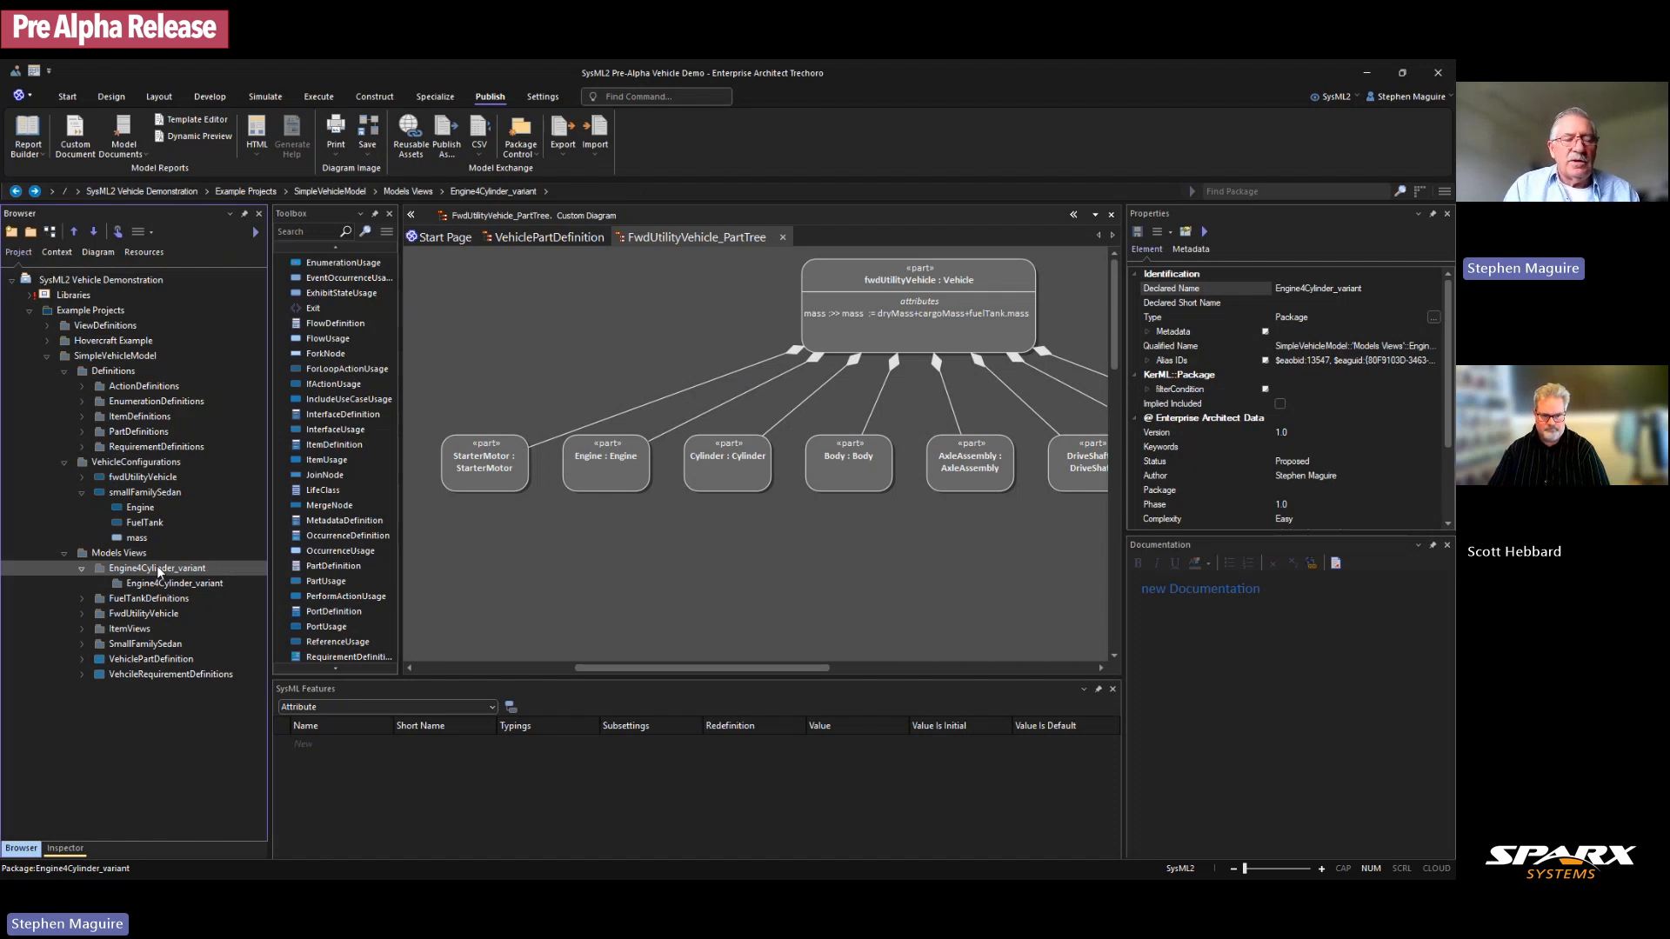
click(248, 734)
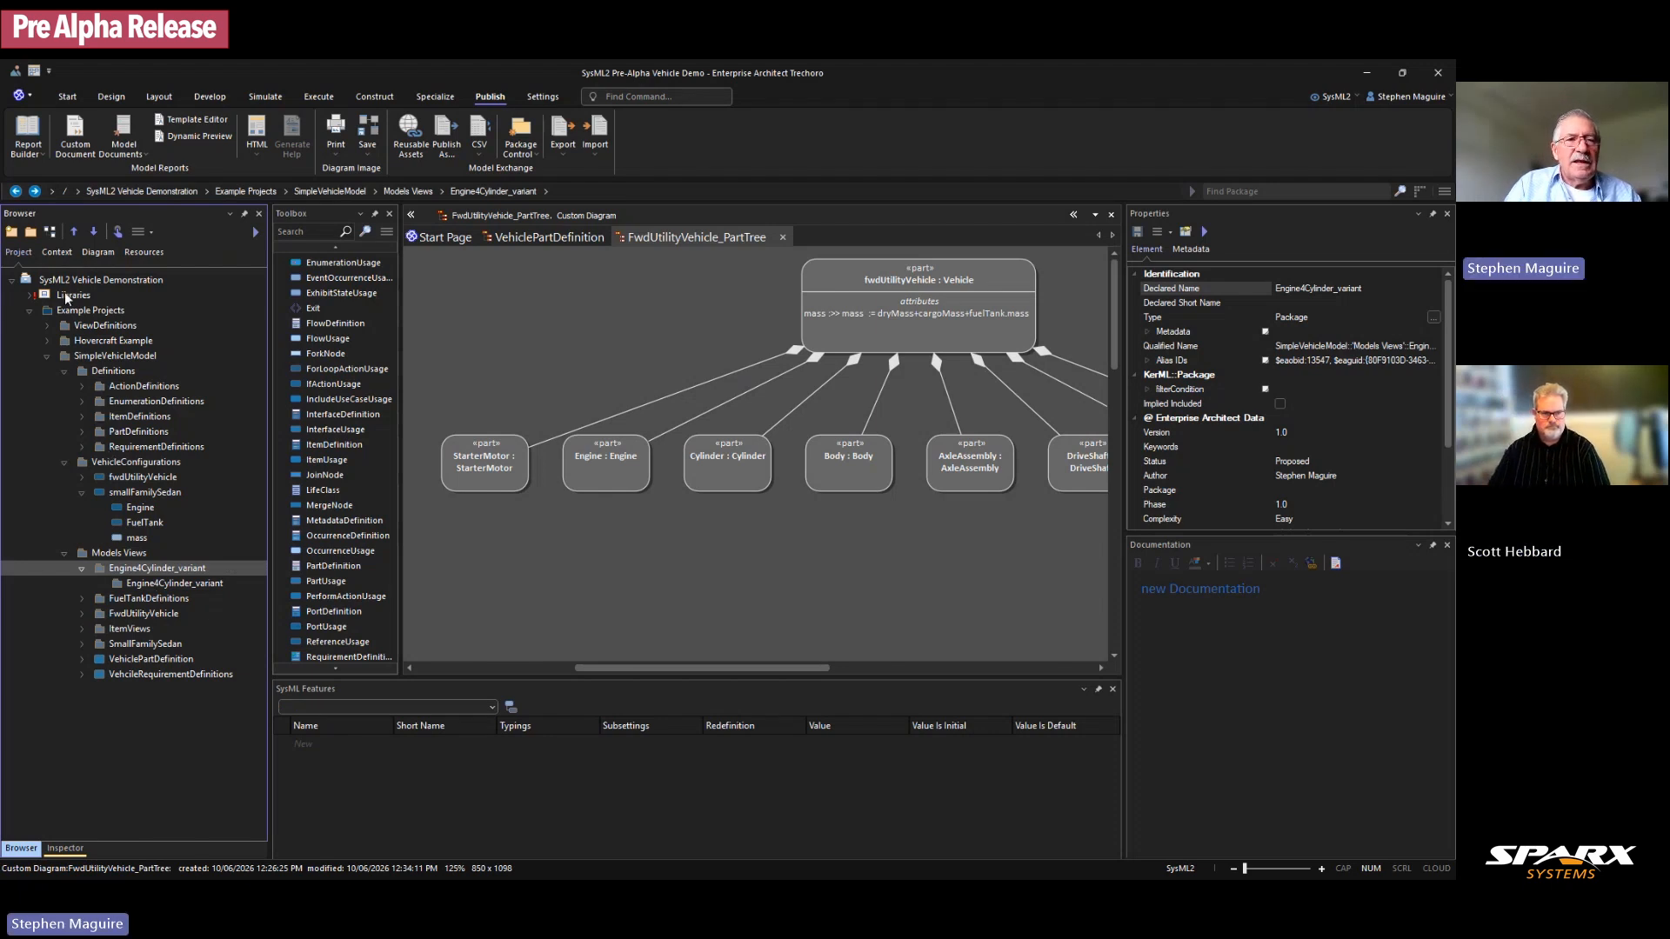
Step: Create an empty GeneralView diagram named Engine4Cylinder_variantView from the Builder Page
click(52, 233)
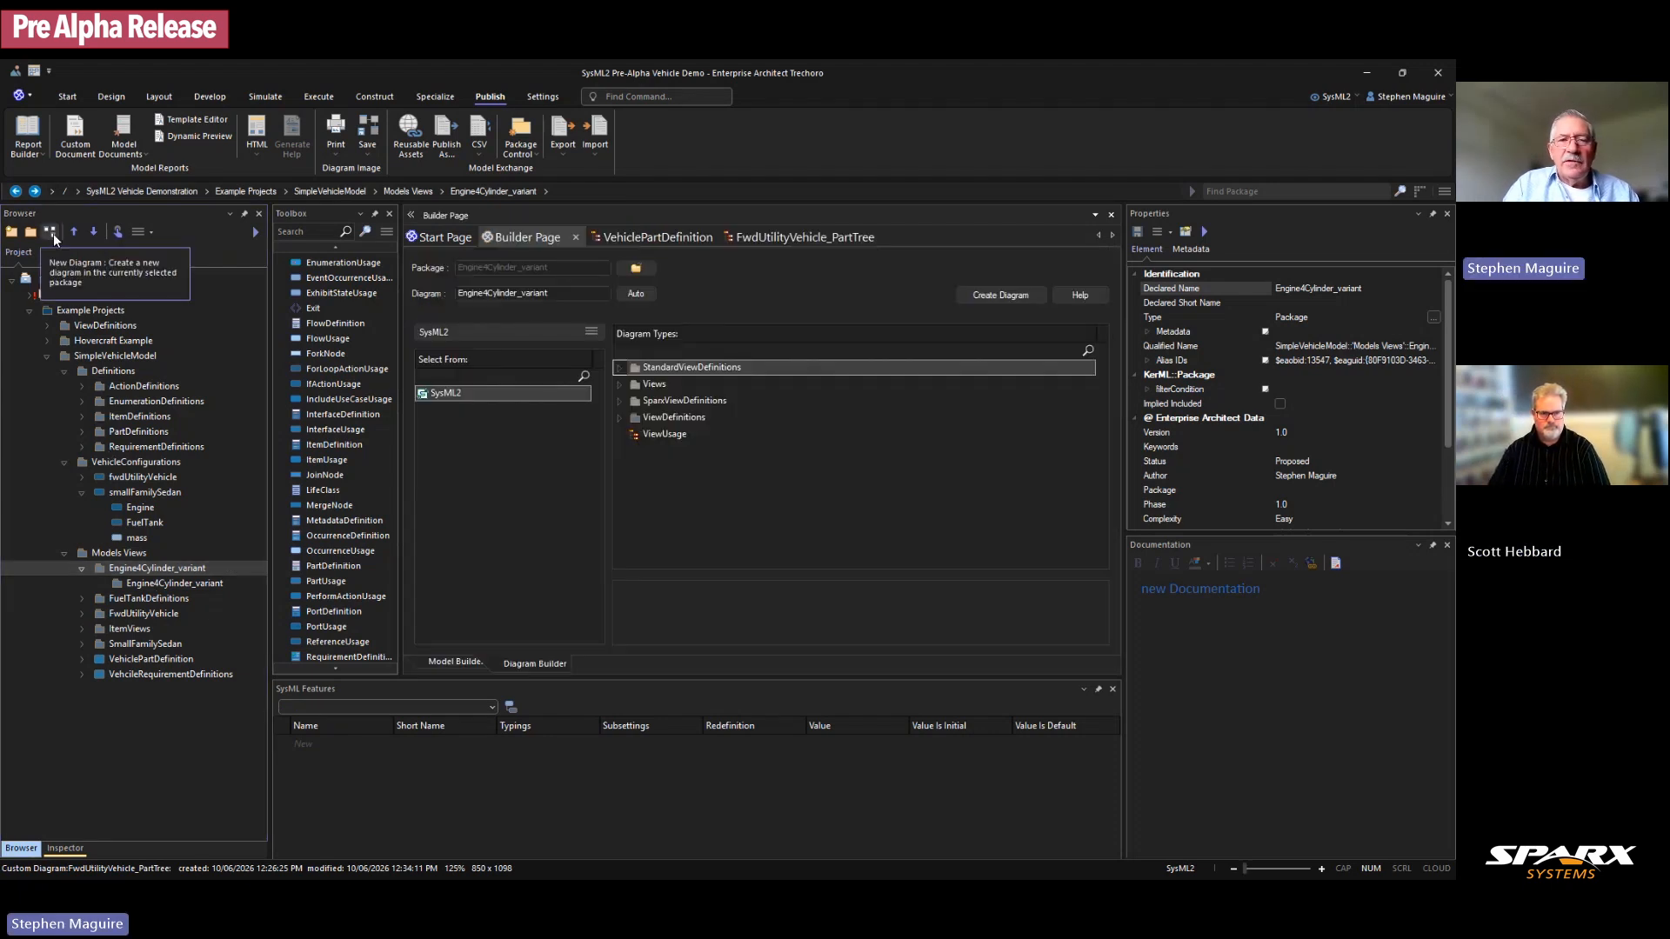
click(621, 368)
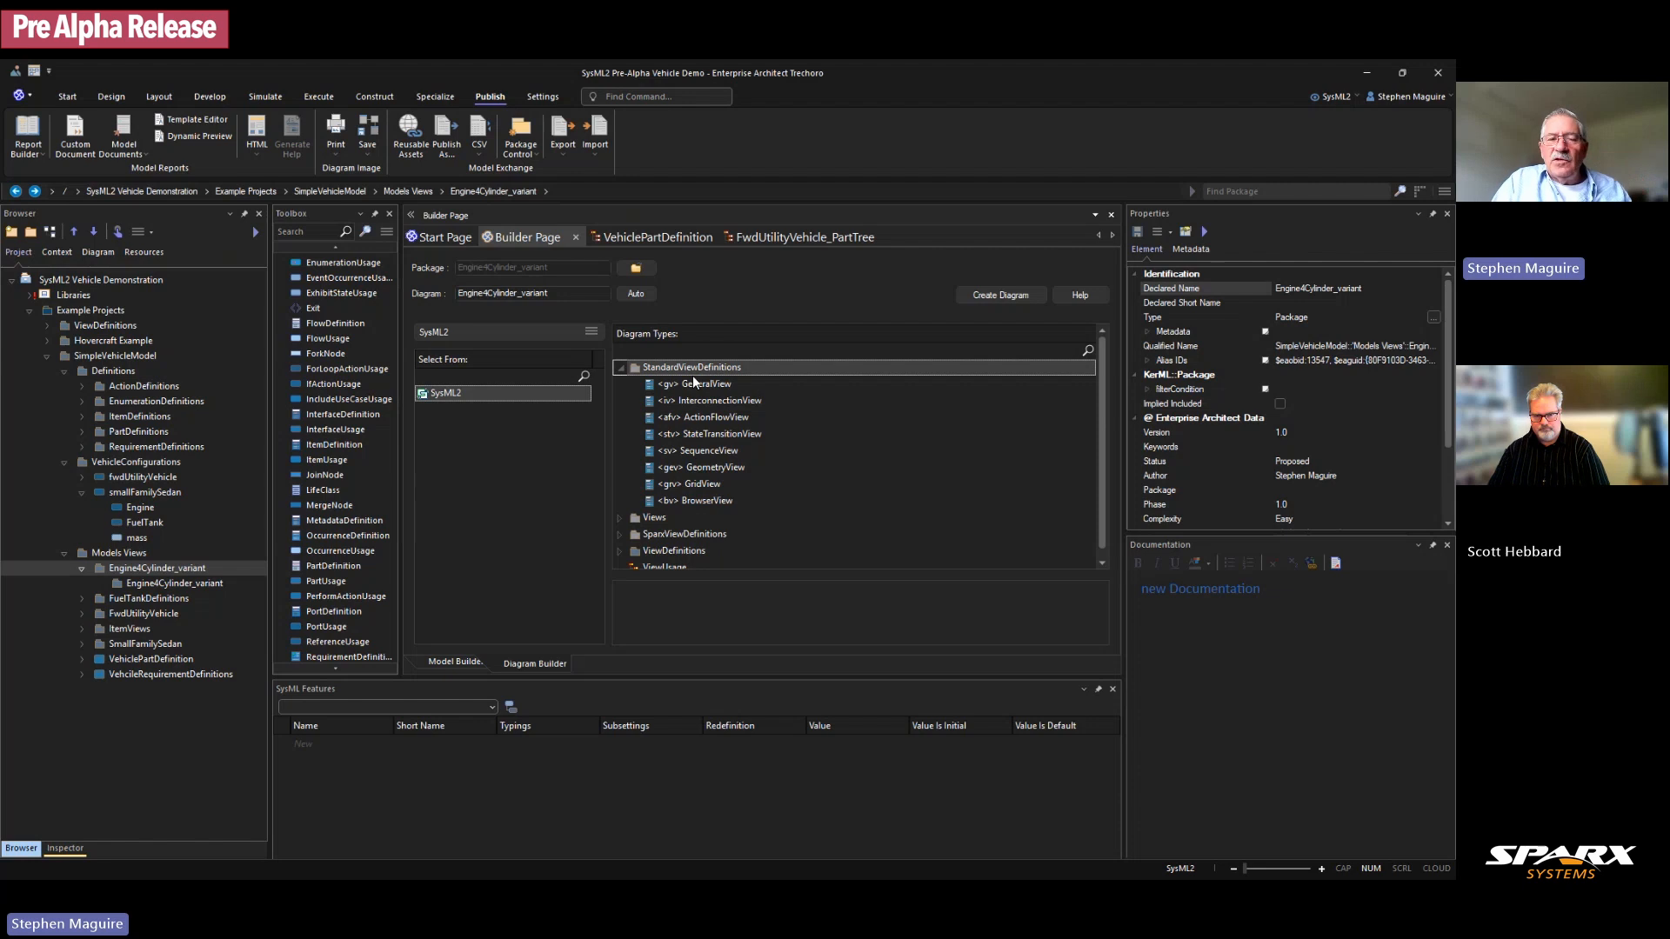
scroll(739, 460, down, 1)
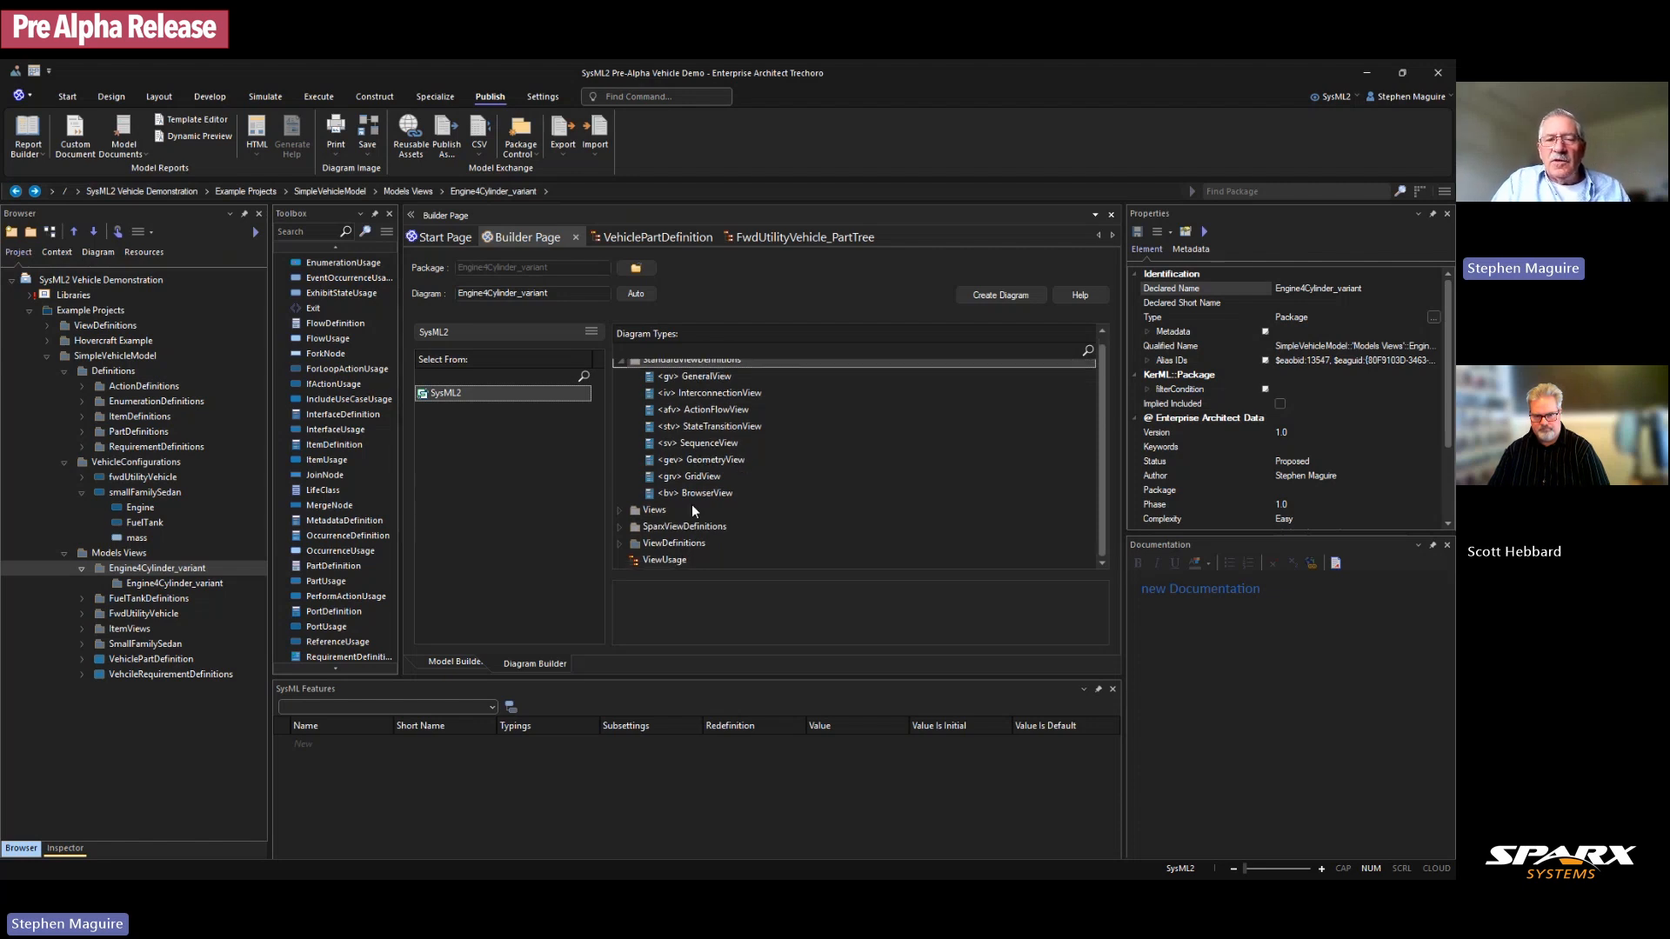
click(619, 544)
click(621, 544)
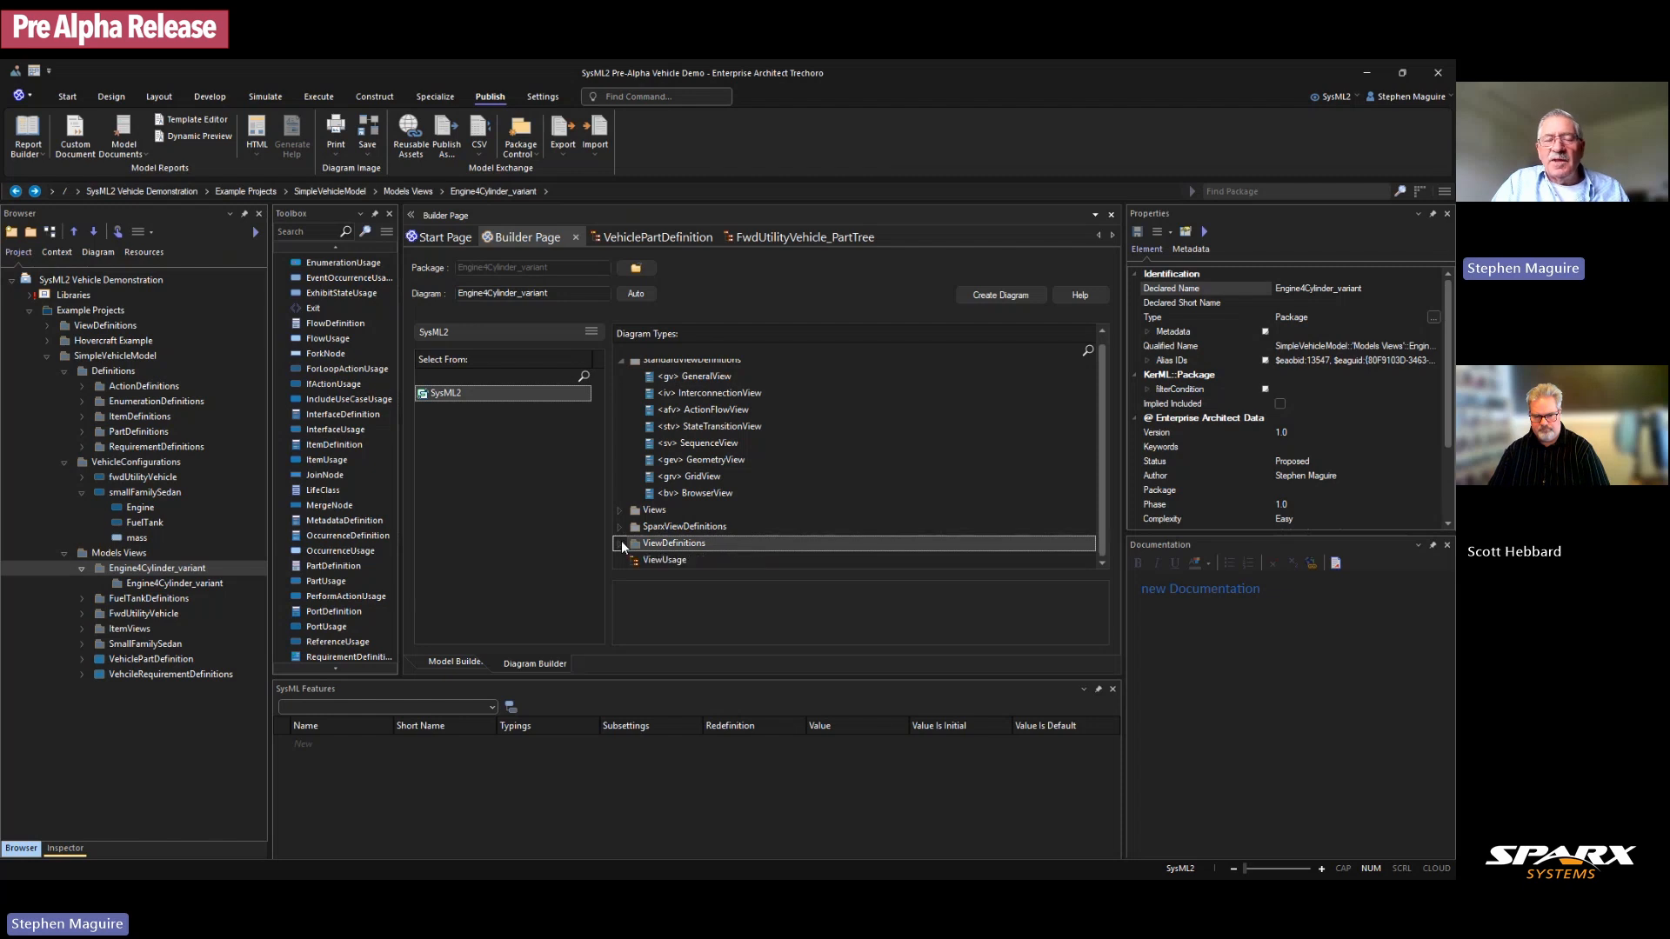
click(708, 376)
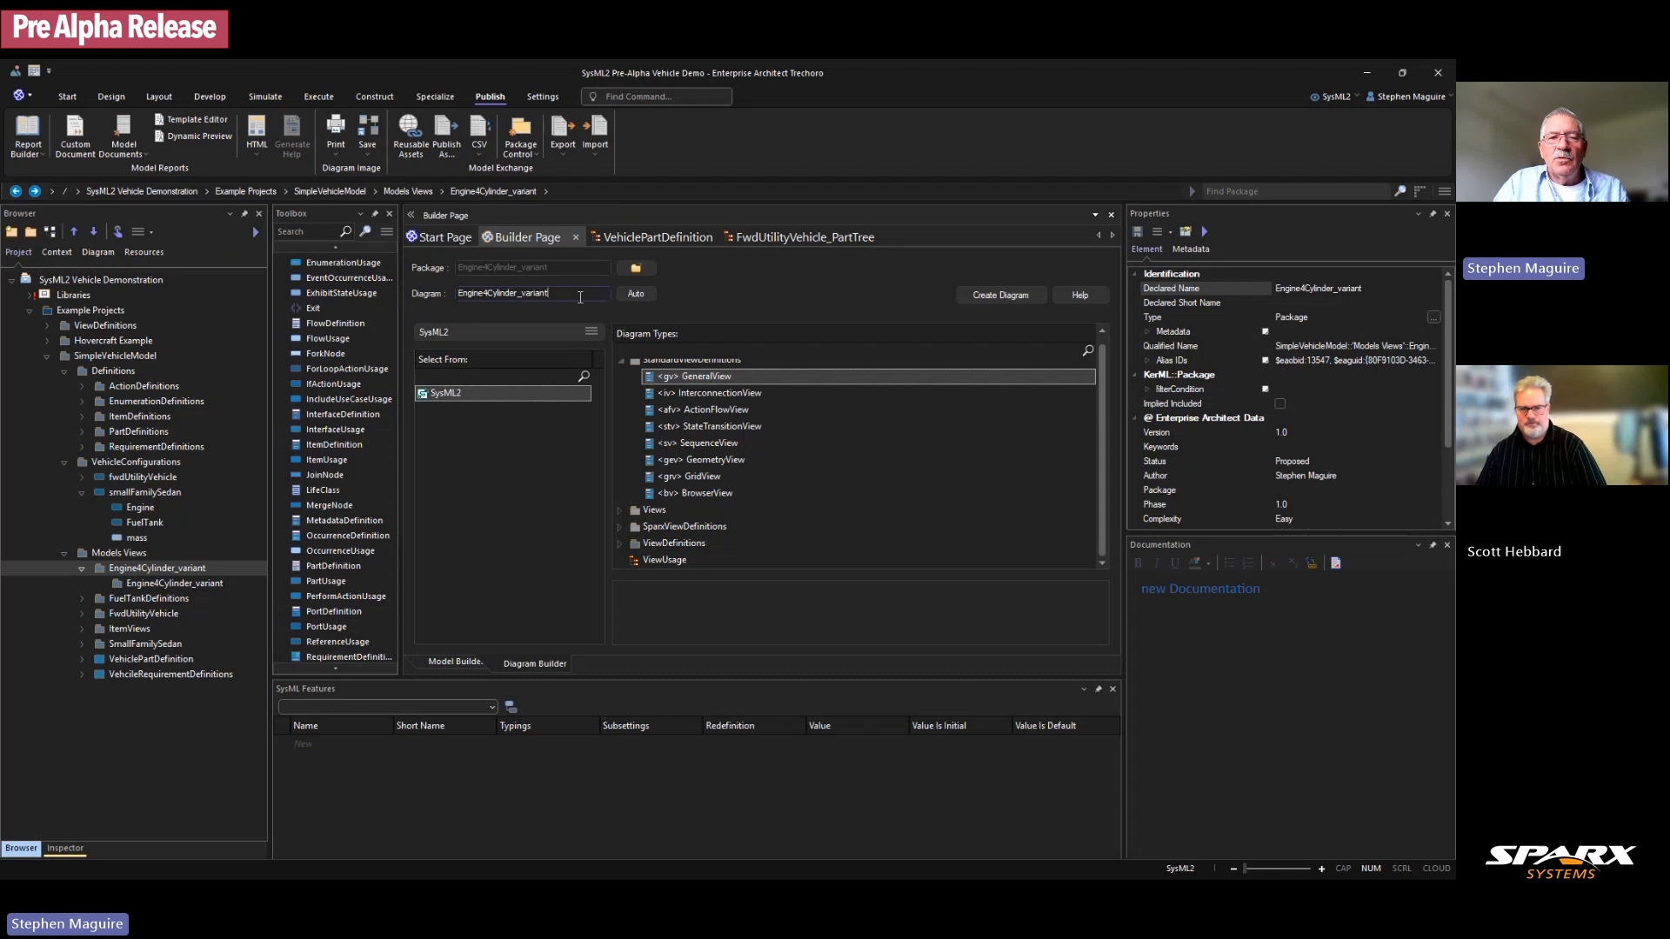
text(View)
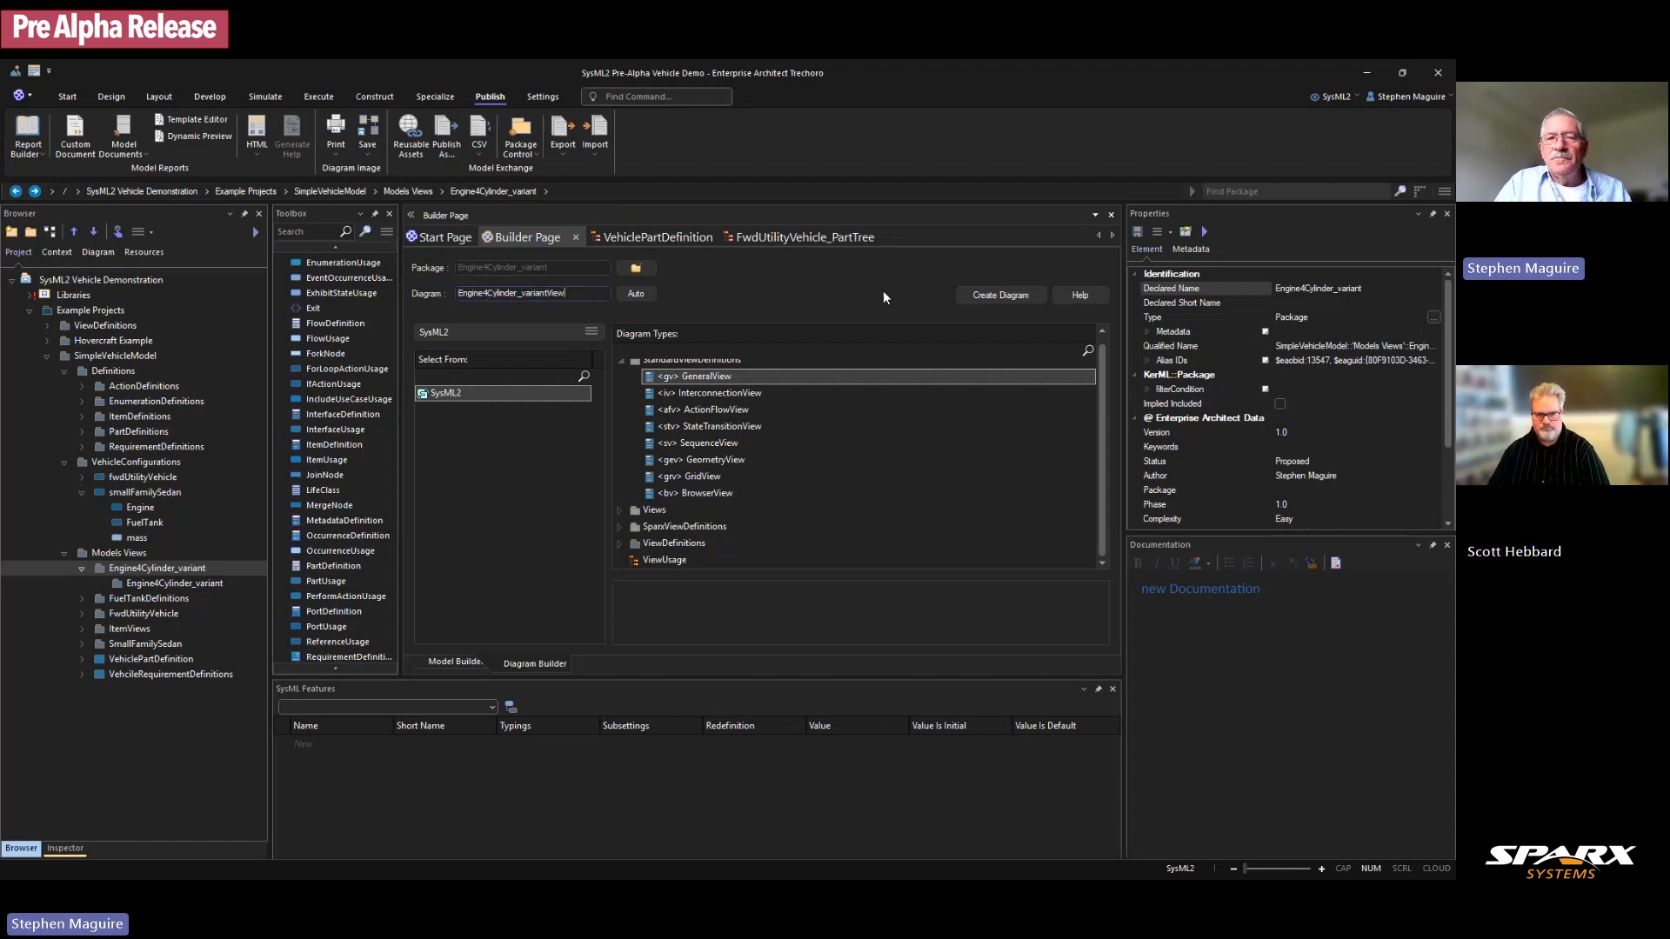
click(999, 297)
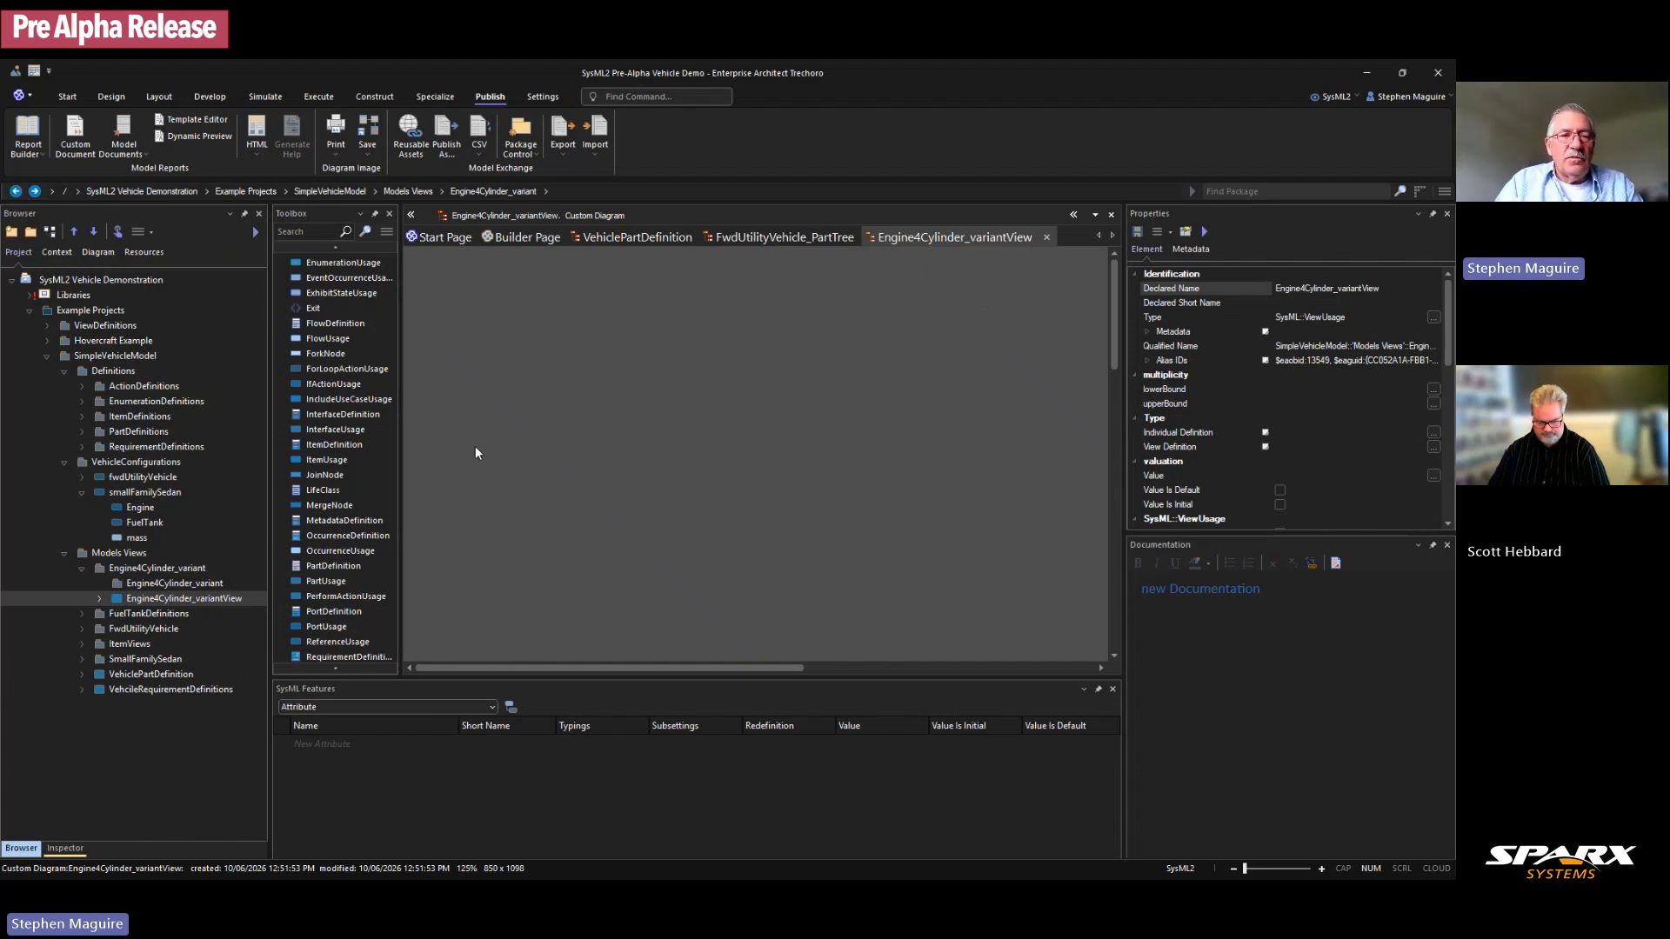
Step: Drop the Engine part definition from PartDefinitions onto the diagram as a link
click(81, 418)
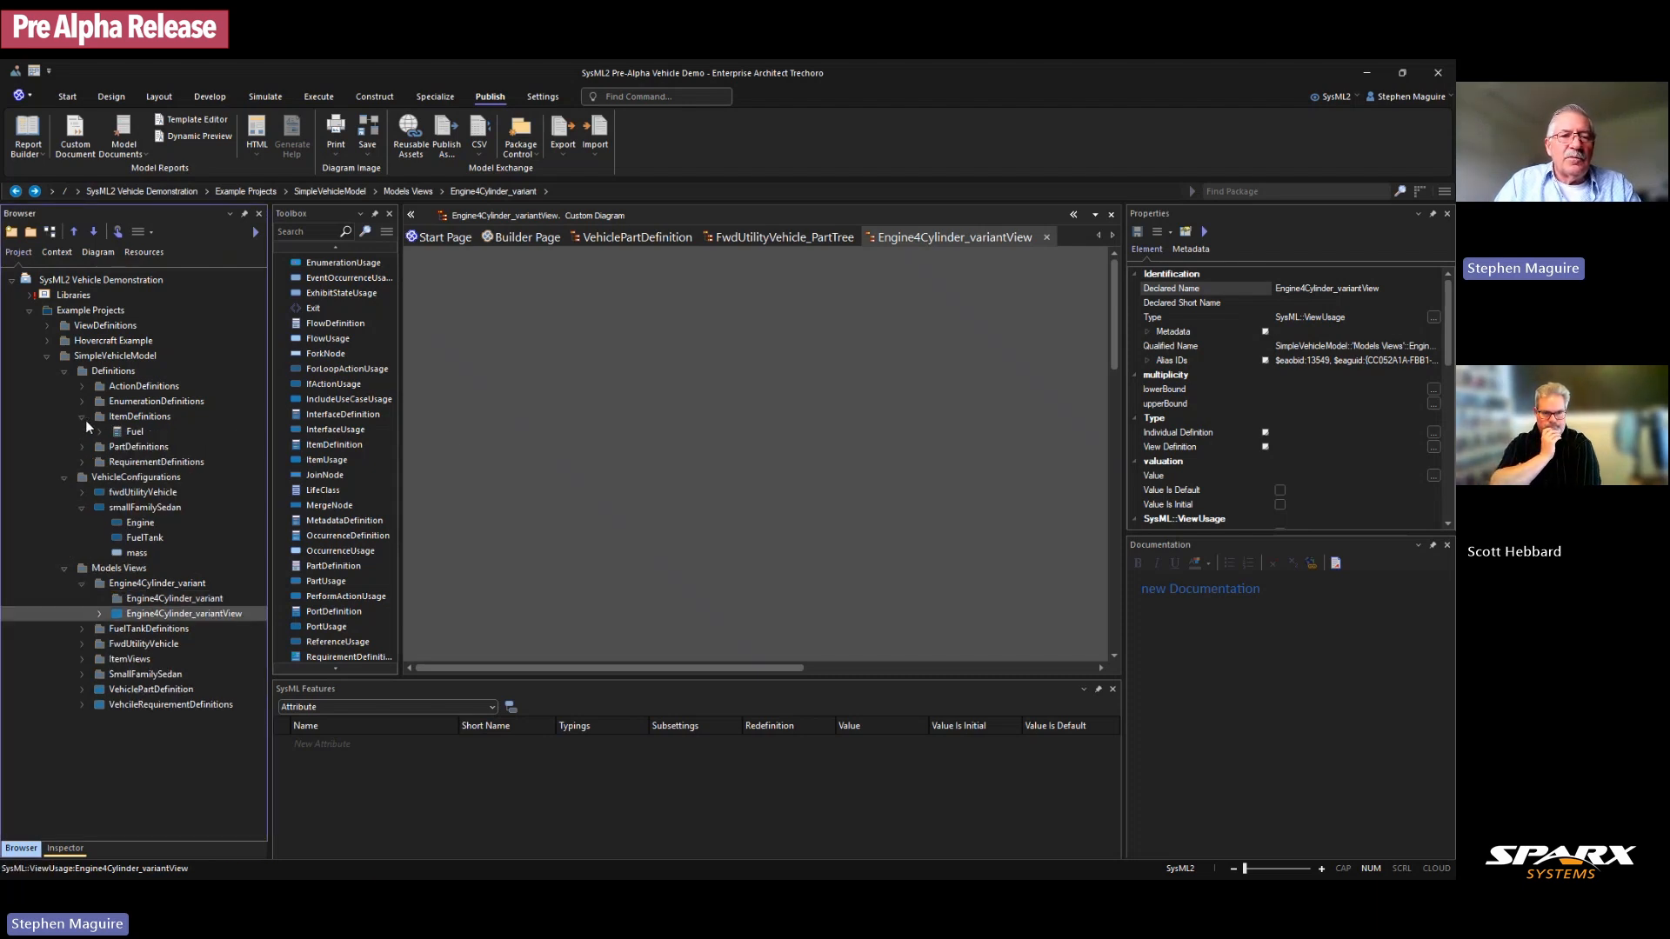
click(81, 416)
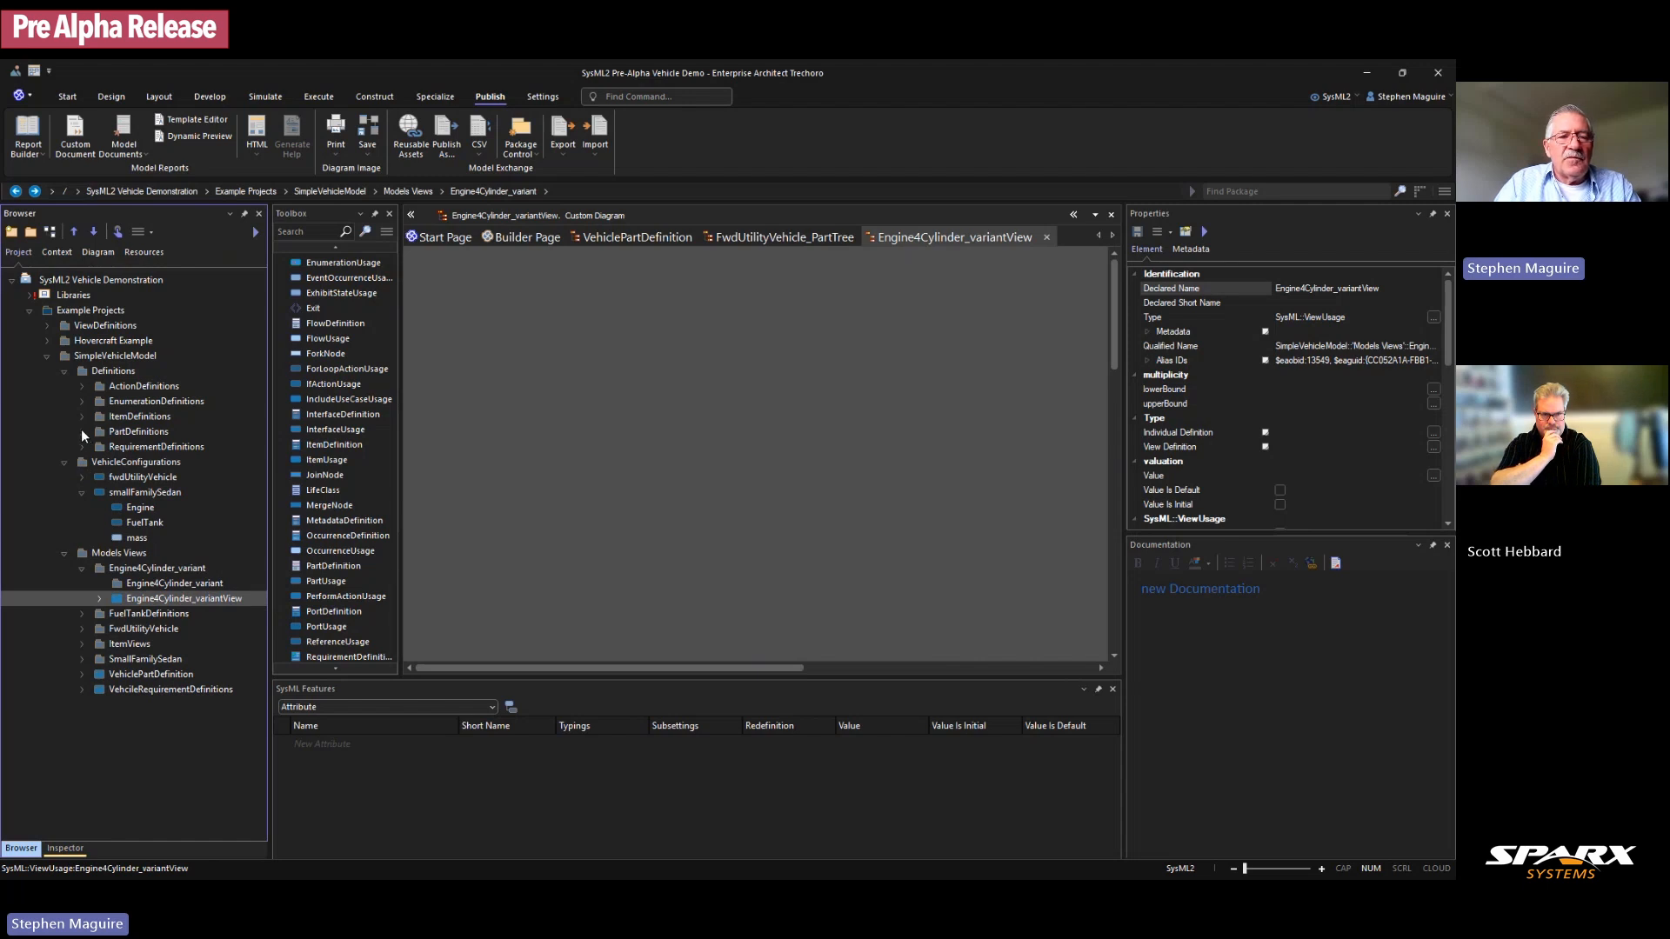
click(81, 429)
click(143, 480)
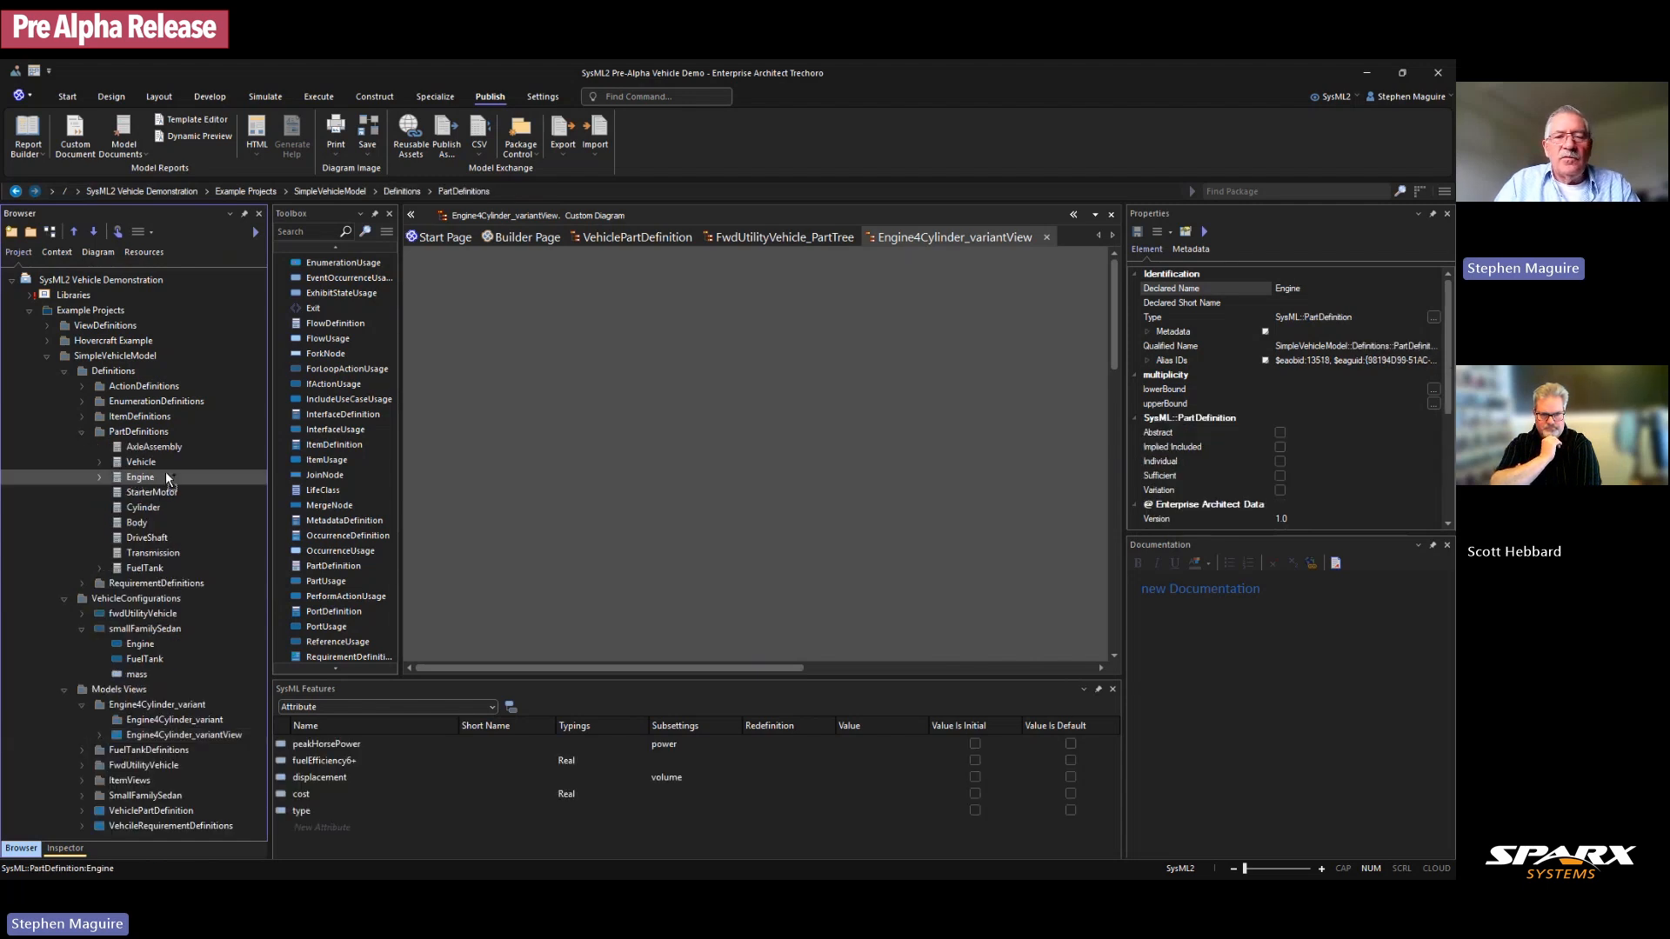
drag(936, 395, 937, 395)
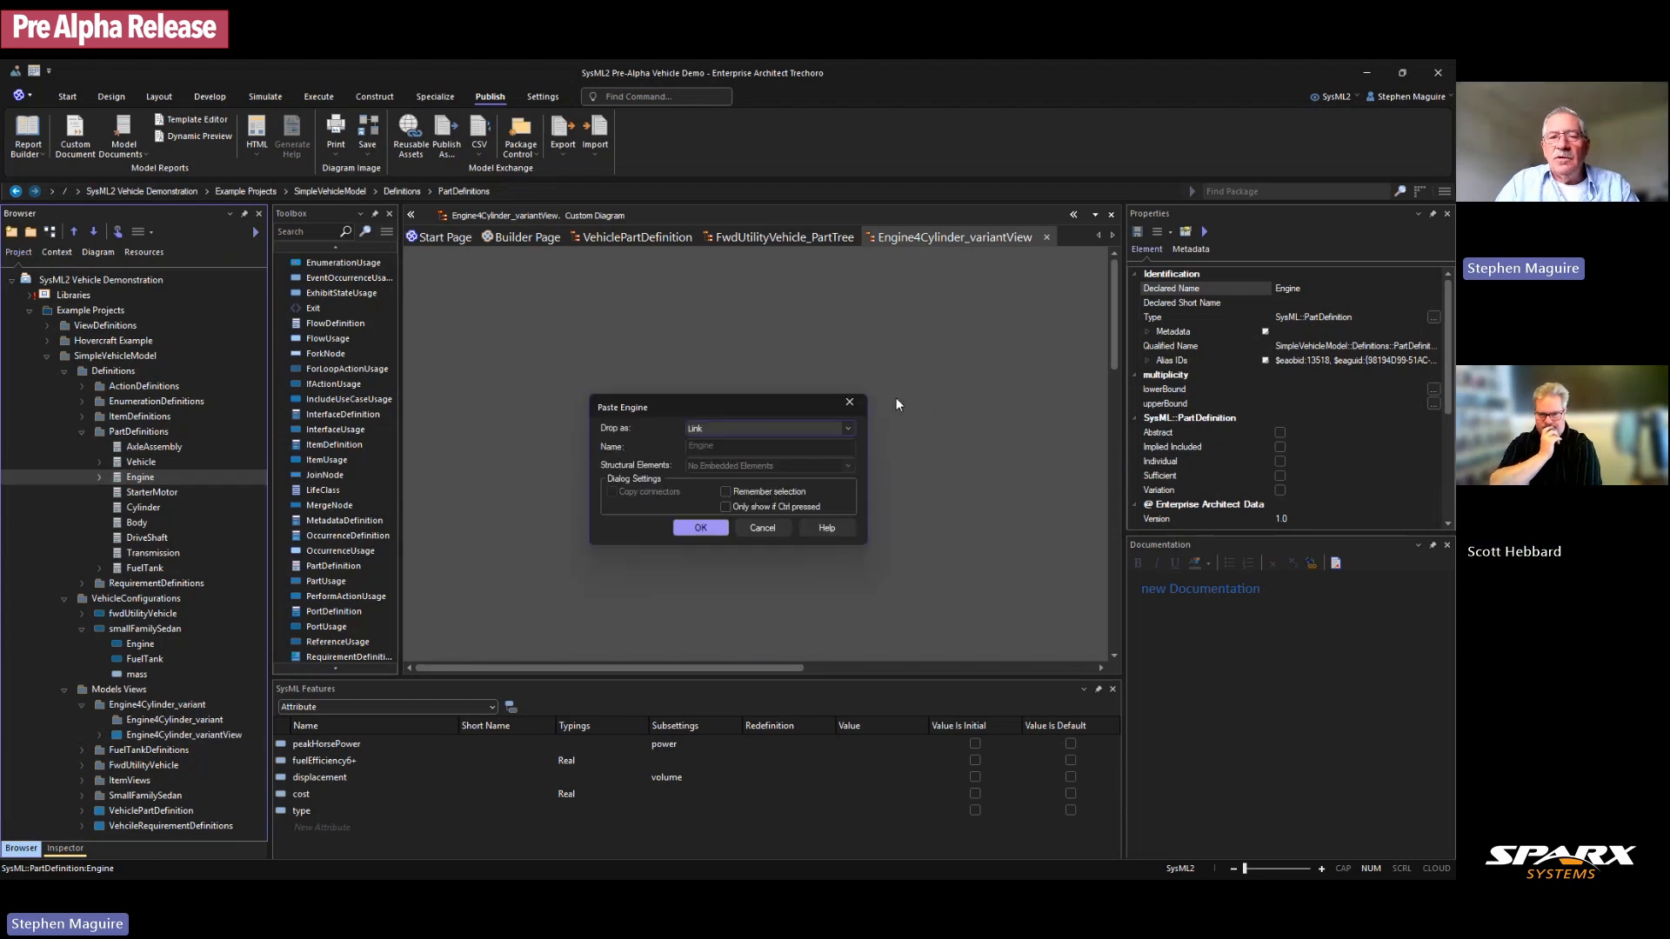
click(705, 526)
drag(994, 405, 1007, 382)
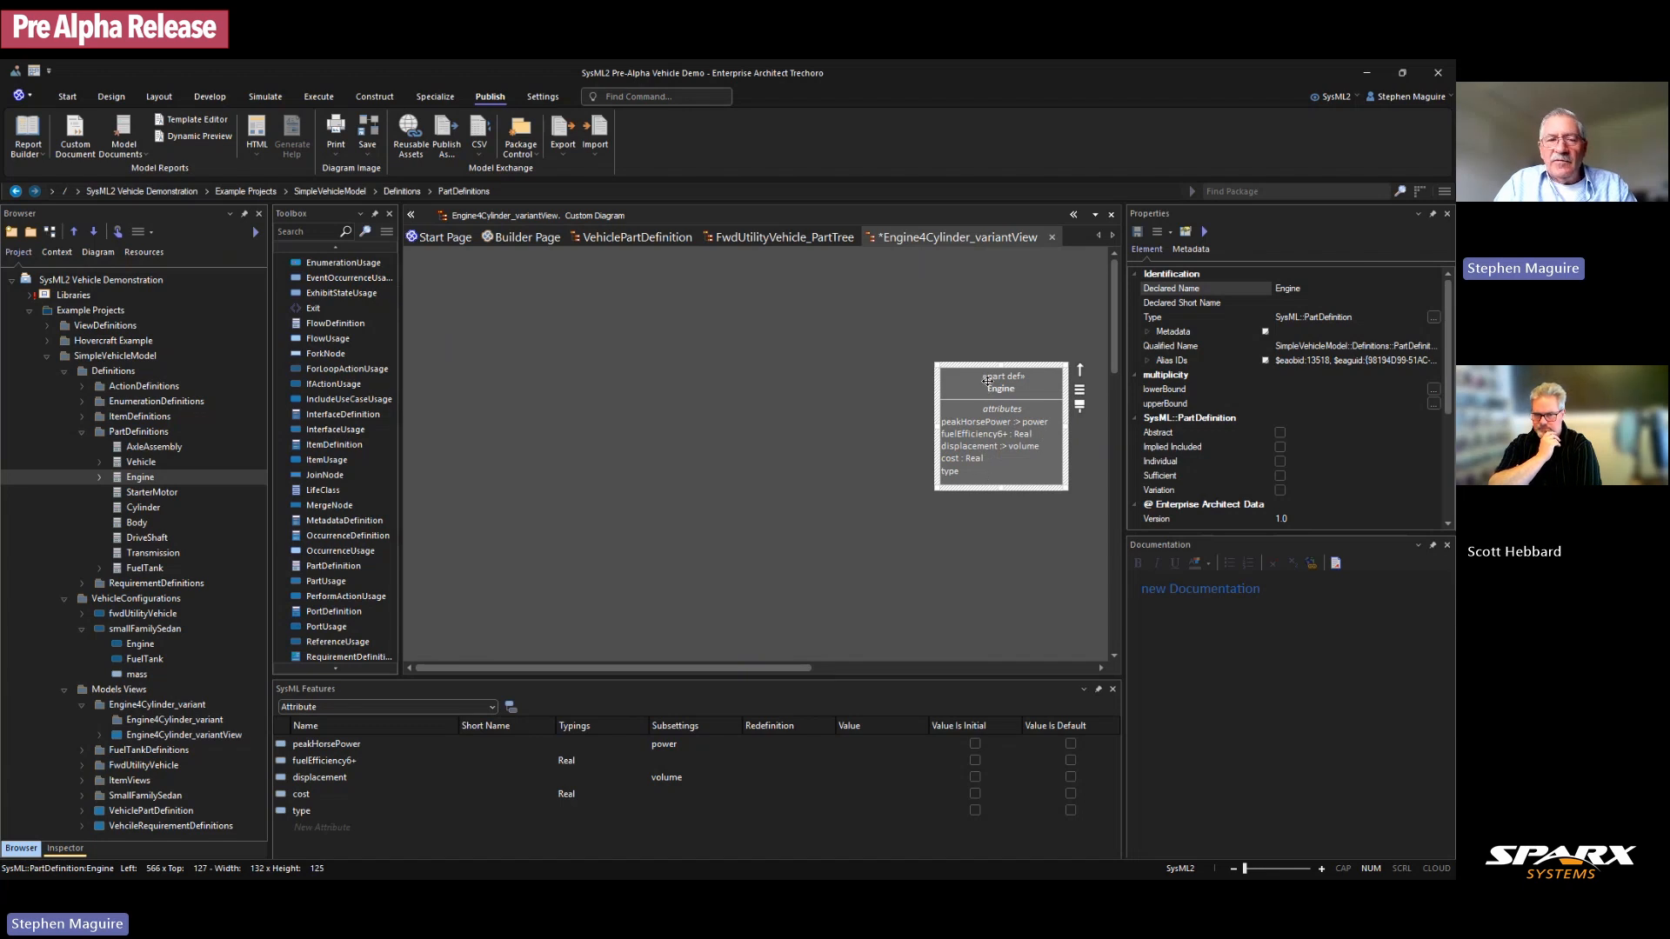
Step: Delete Engine's type attribute in SysML Features, leaving four attributes
click(316, 809)
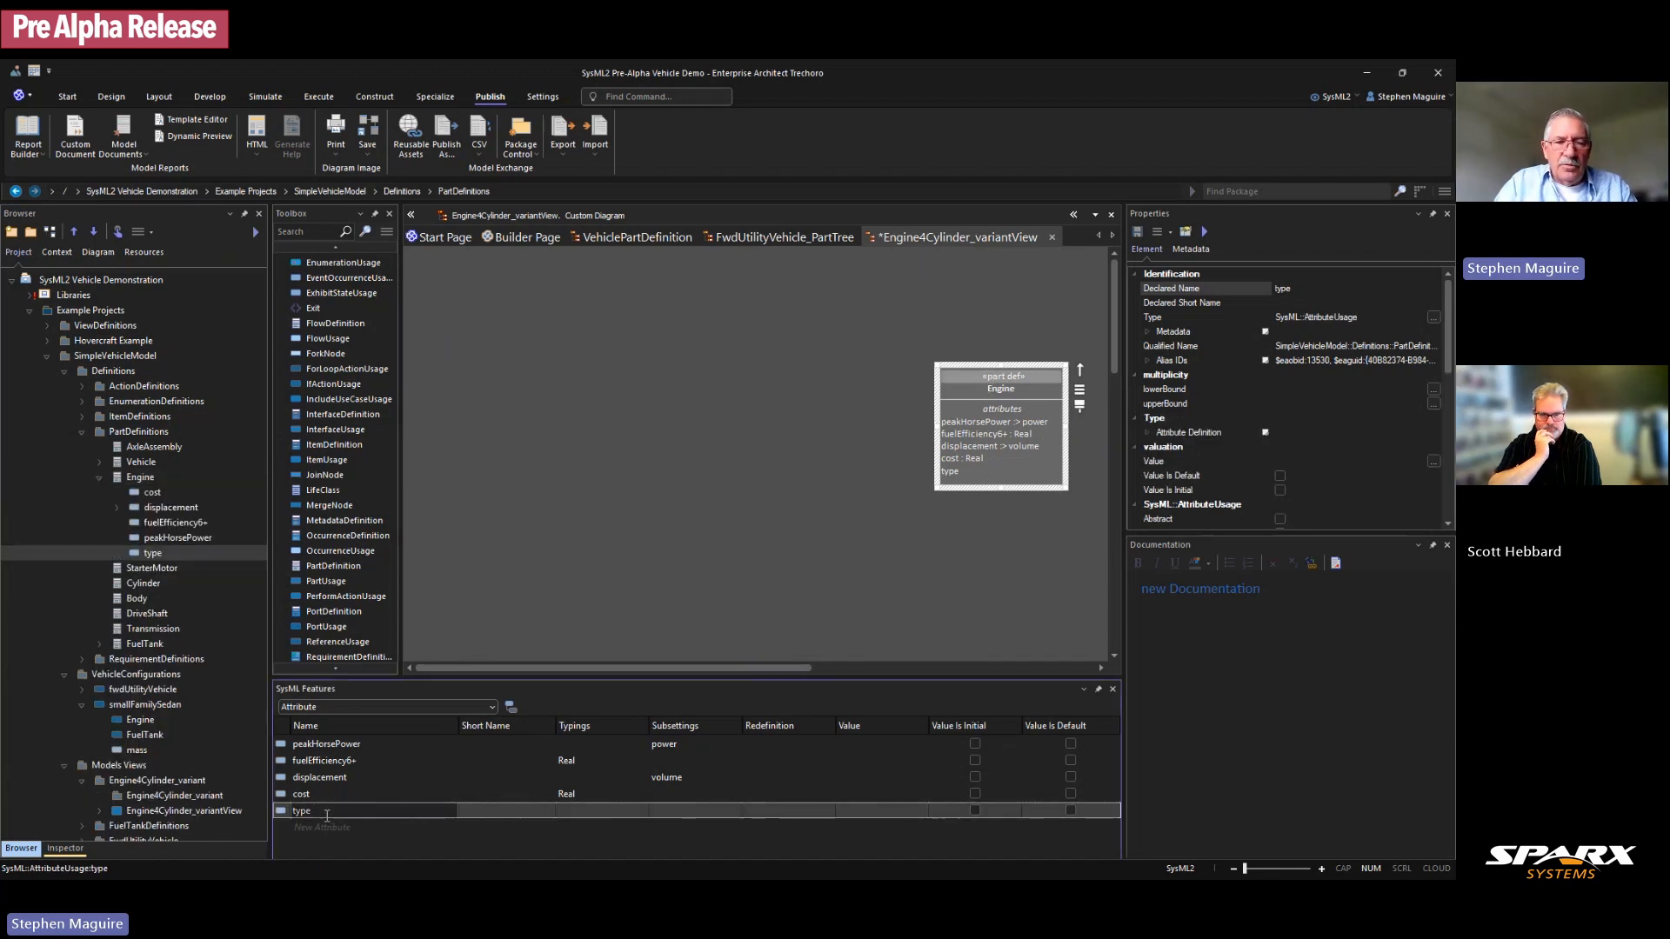
right_click(327, 811)
click(366, 854)
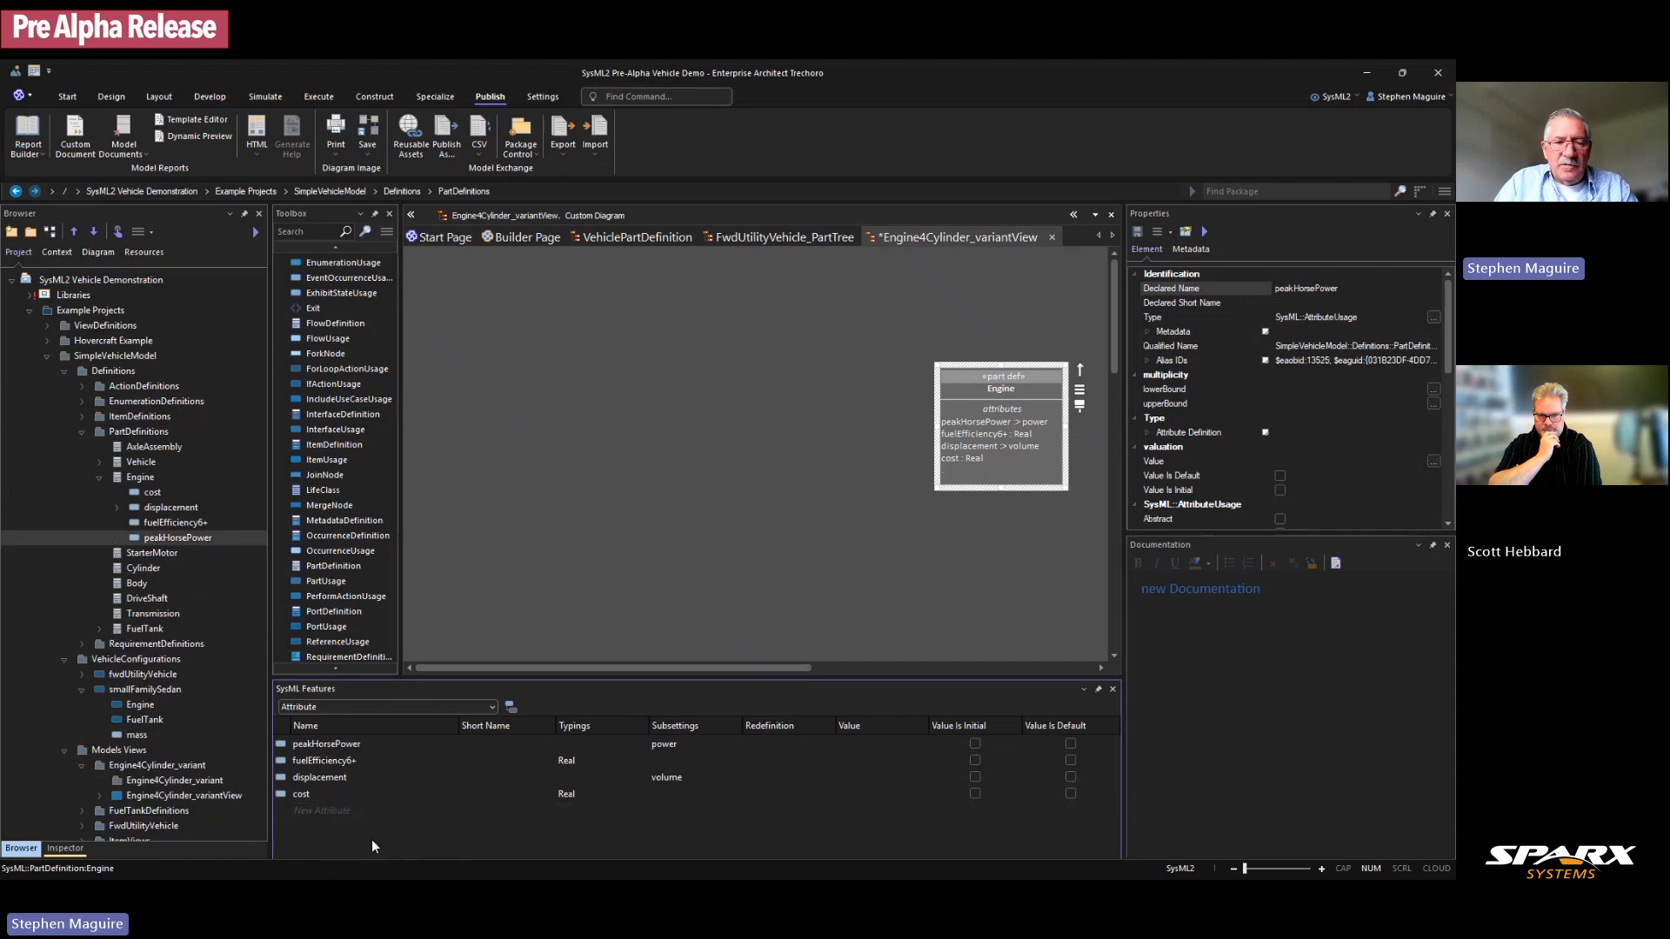
click(978, 328)
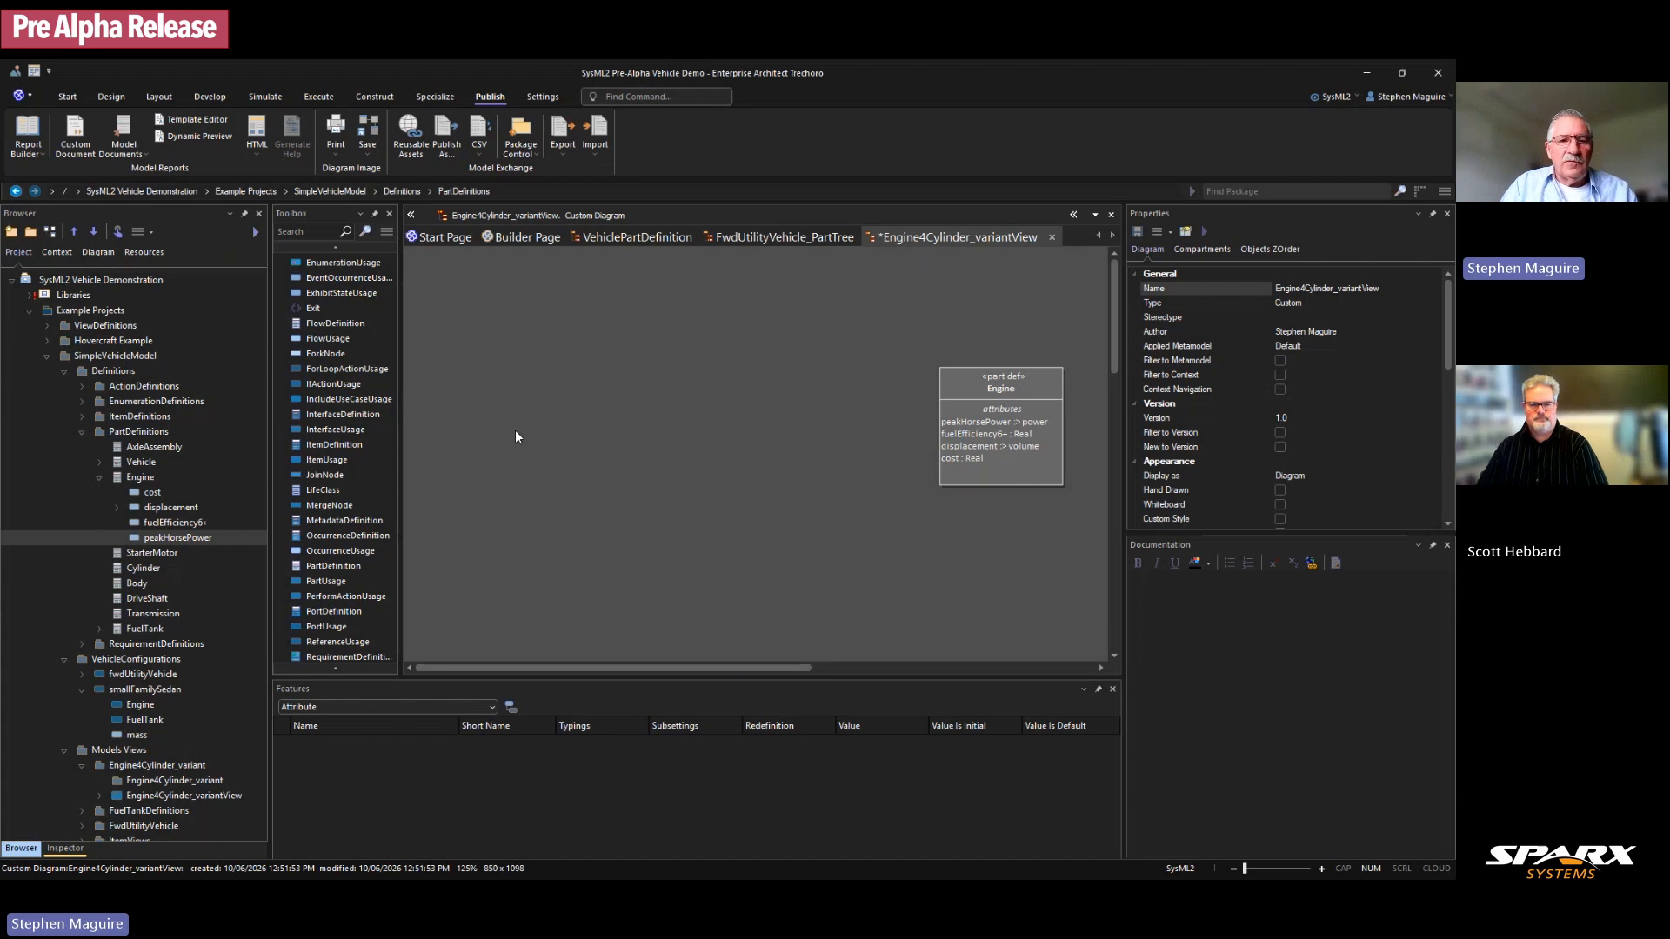
Step: Place a trial PartUsage1 on the diagram, delete it from the model, and select Engine
scroll(337, 425, down, 3)
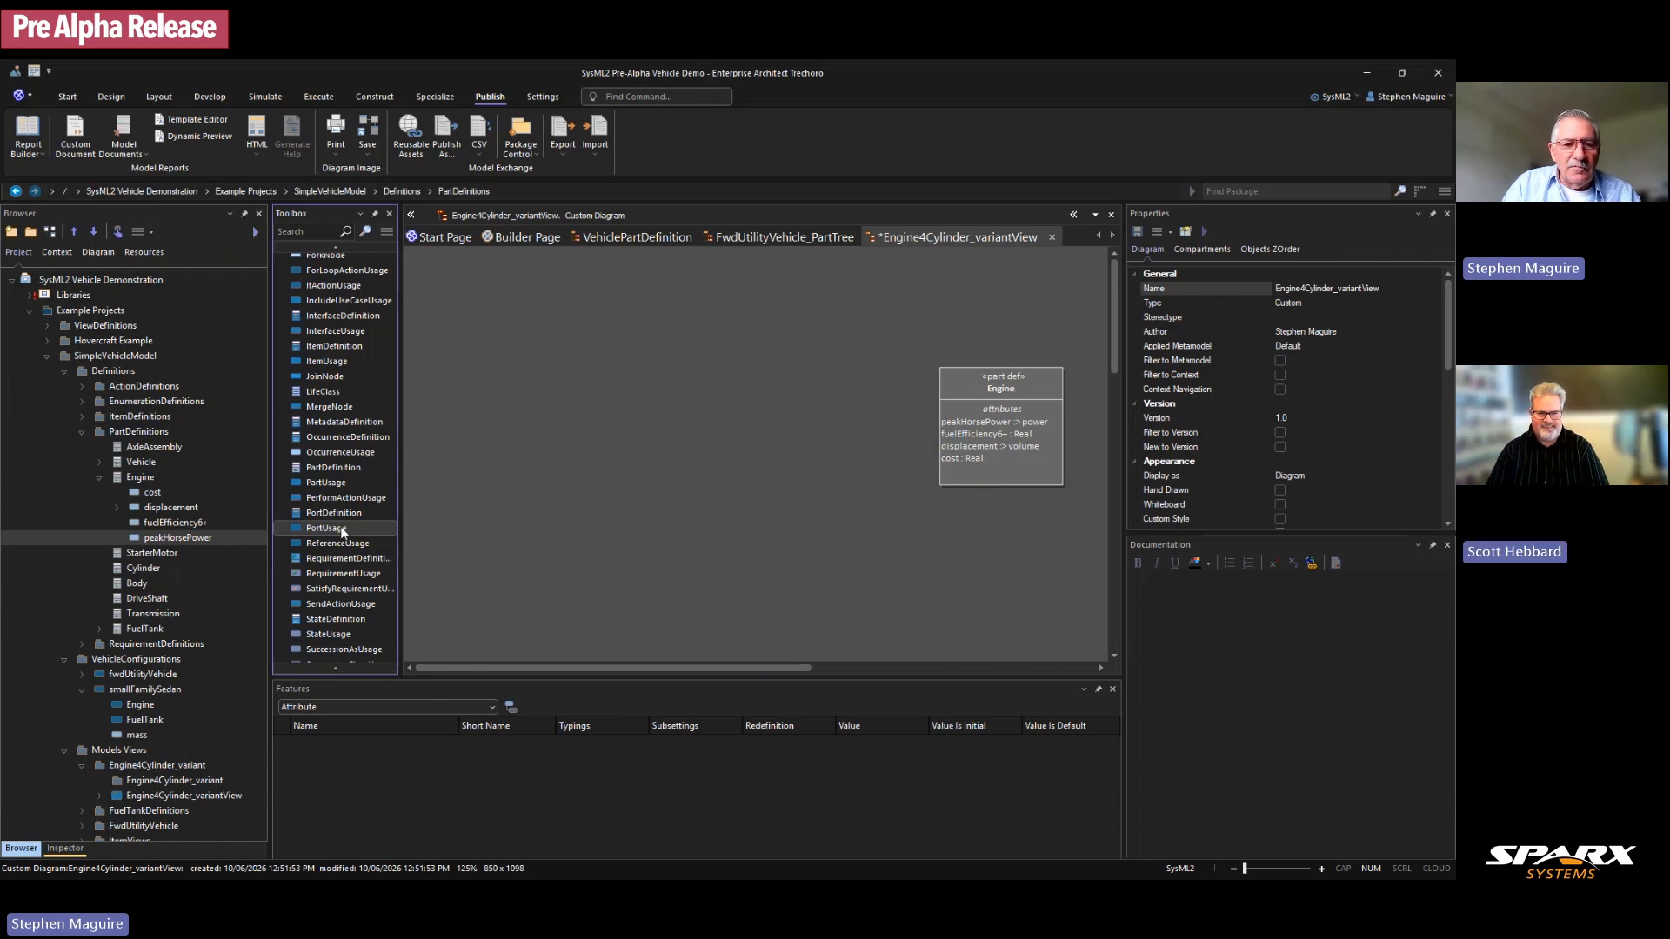
click(326, 481)
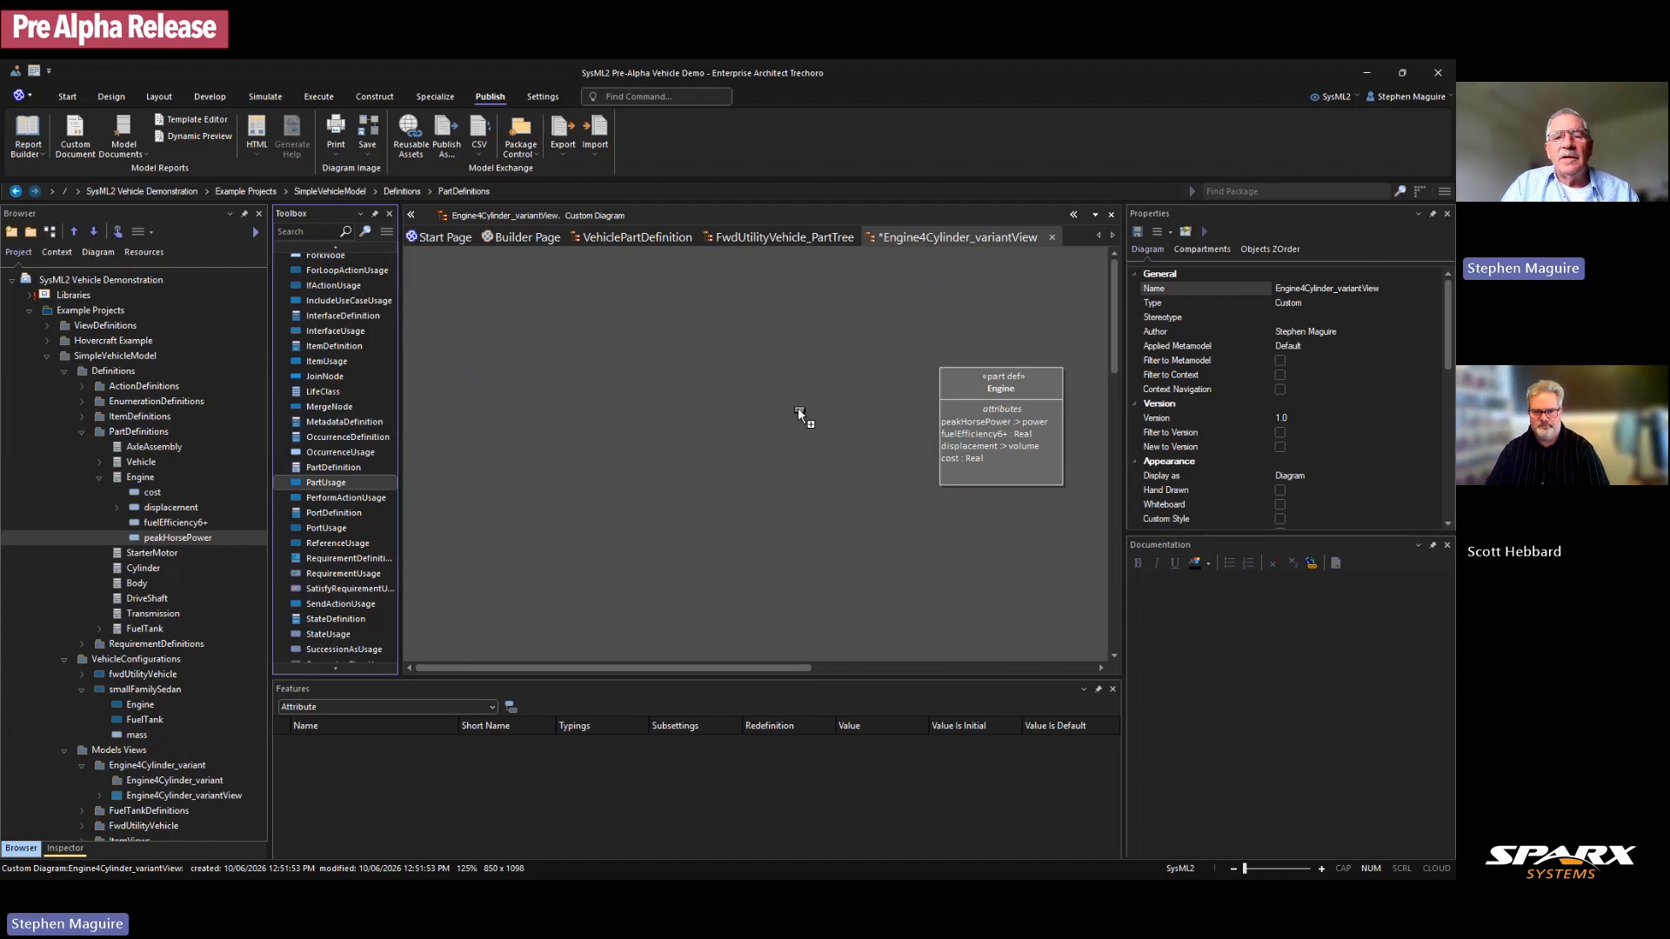
click(750, 414)
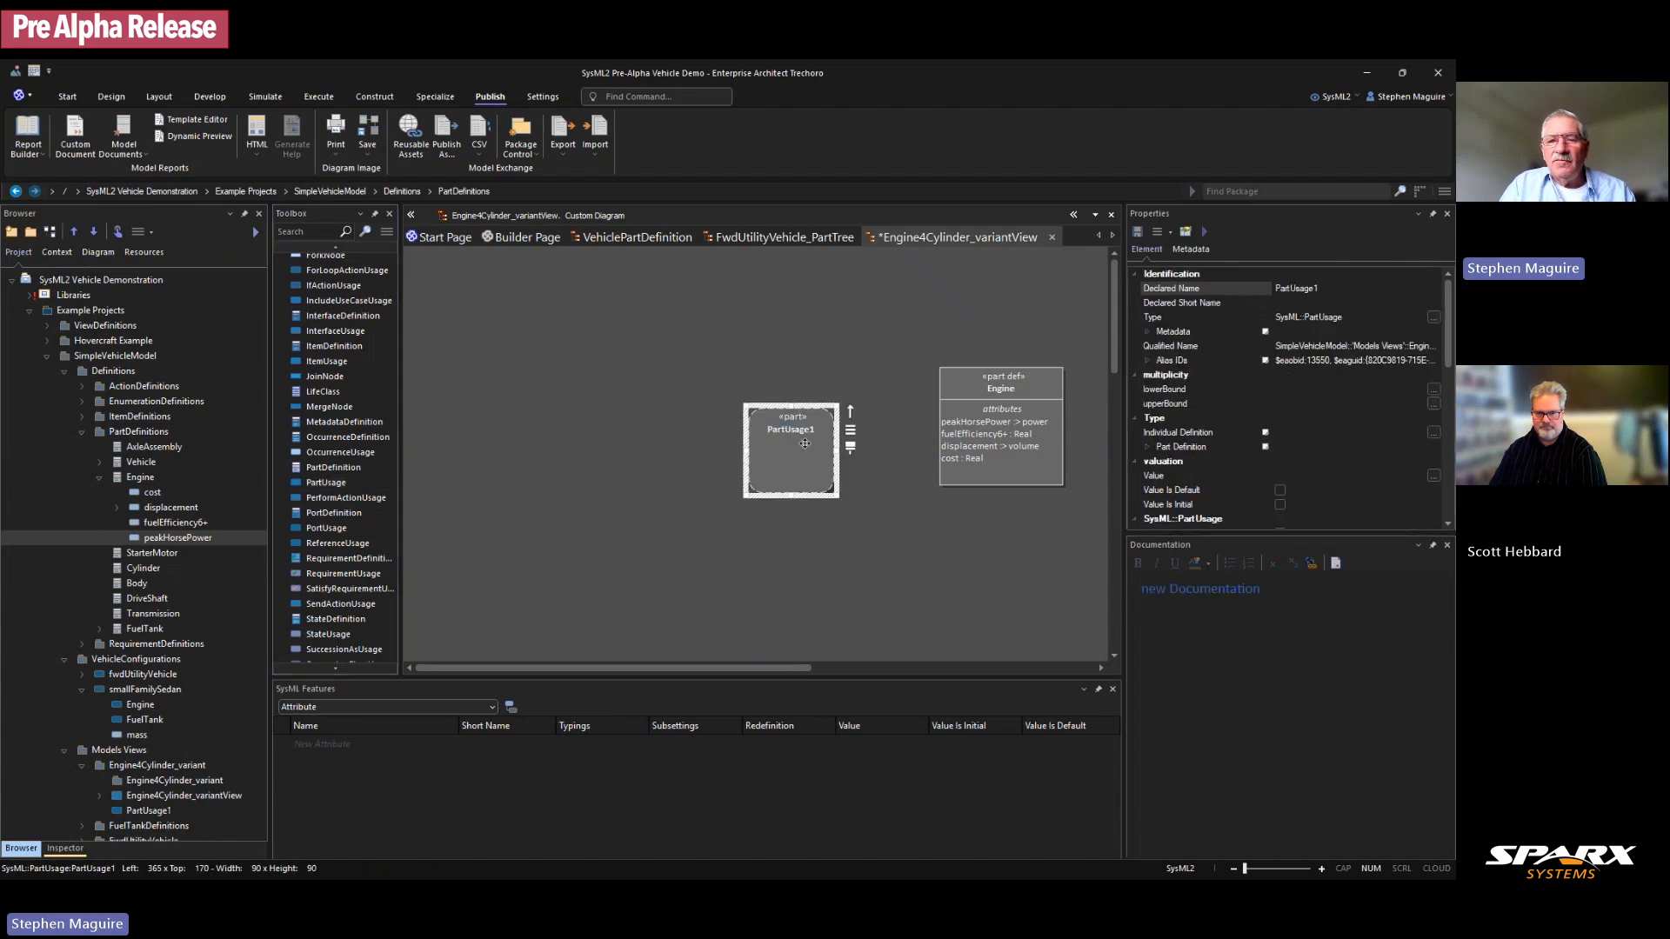
key(ctrl+Delete)
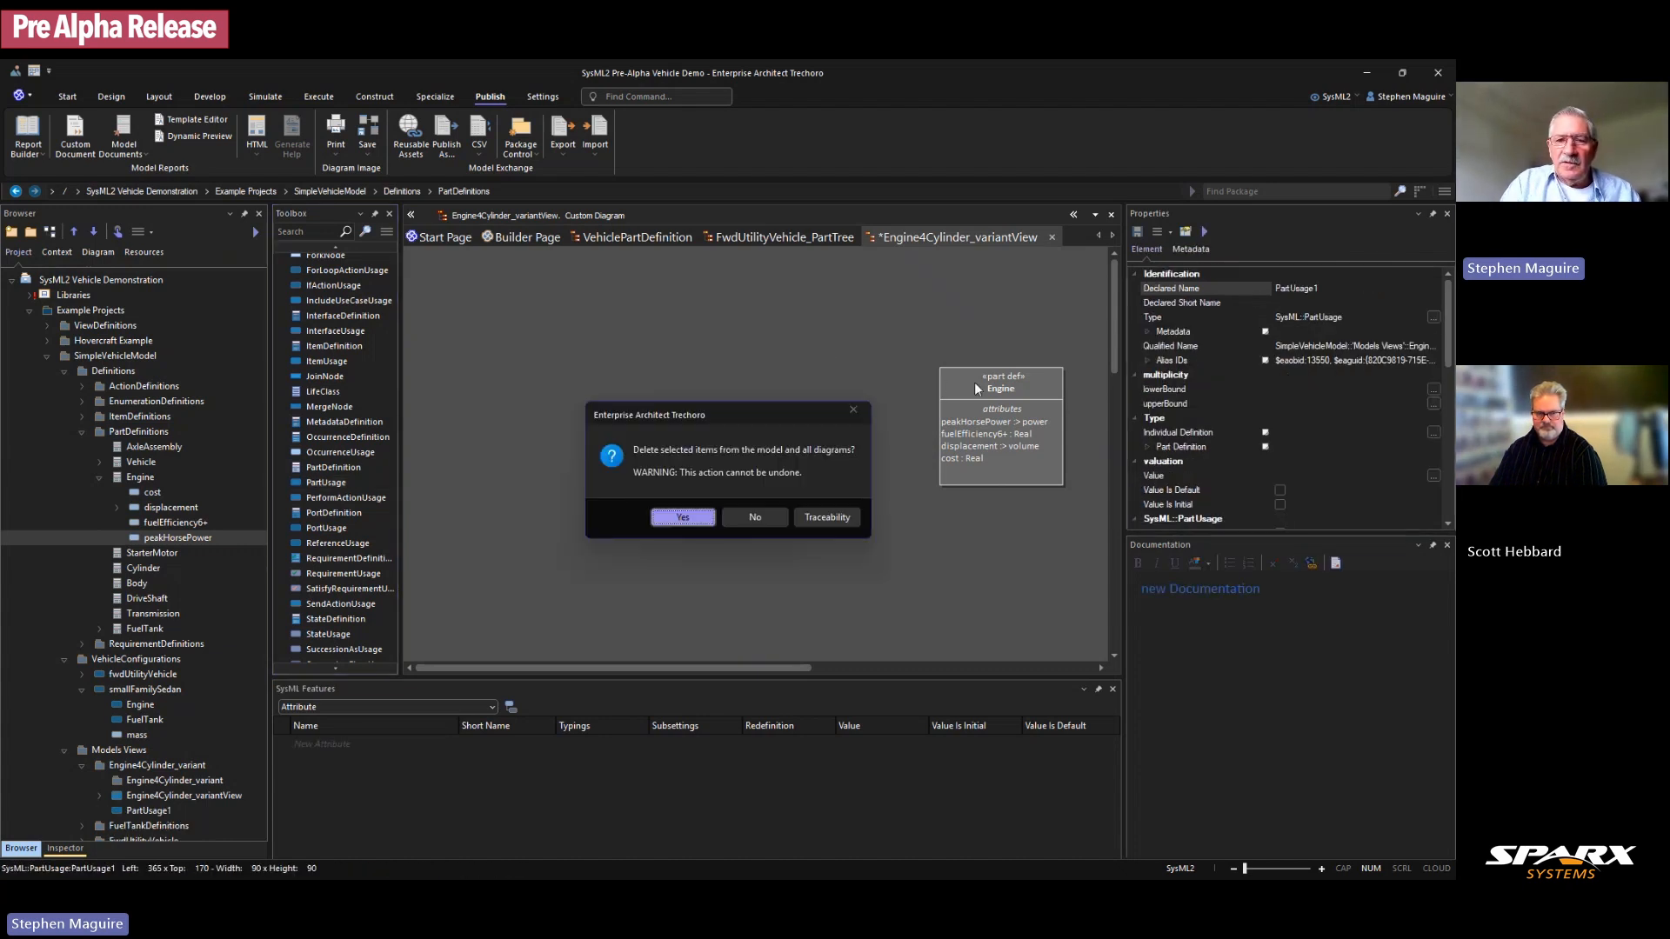
click(679, 522)
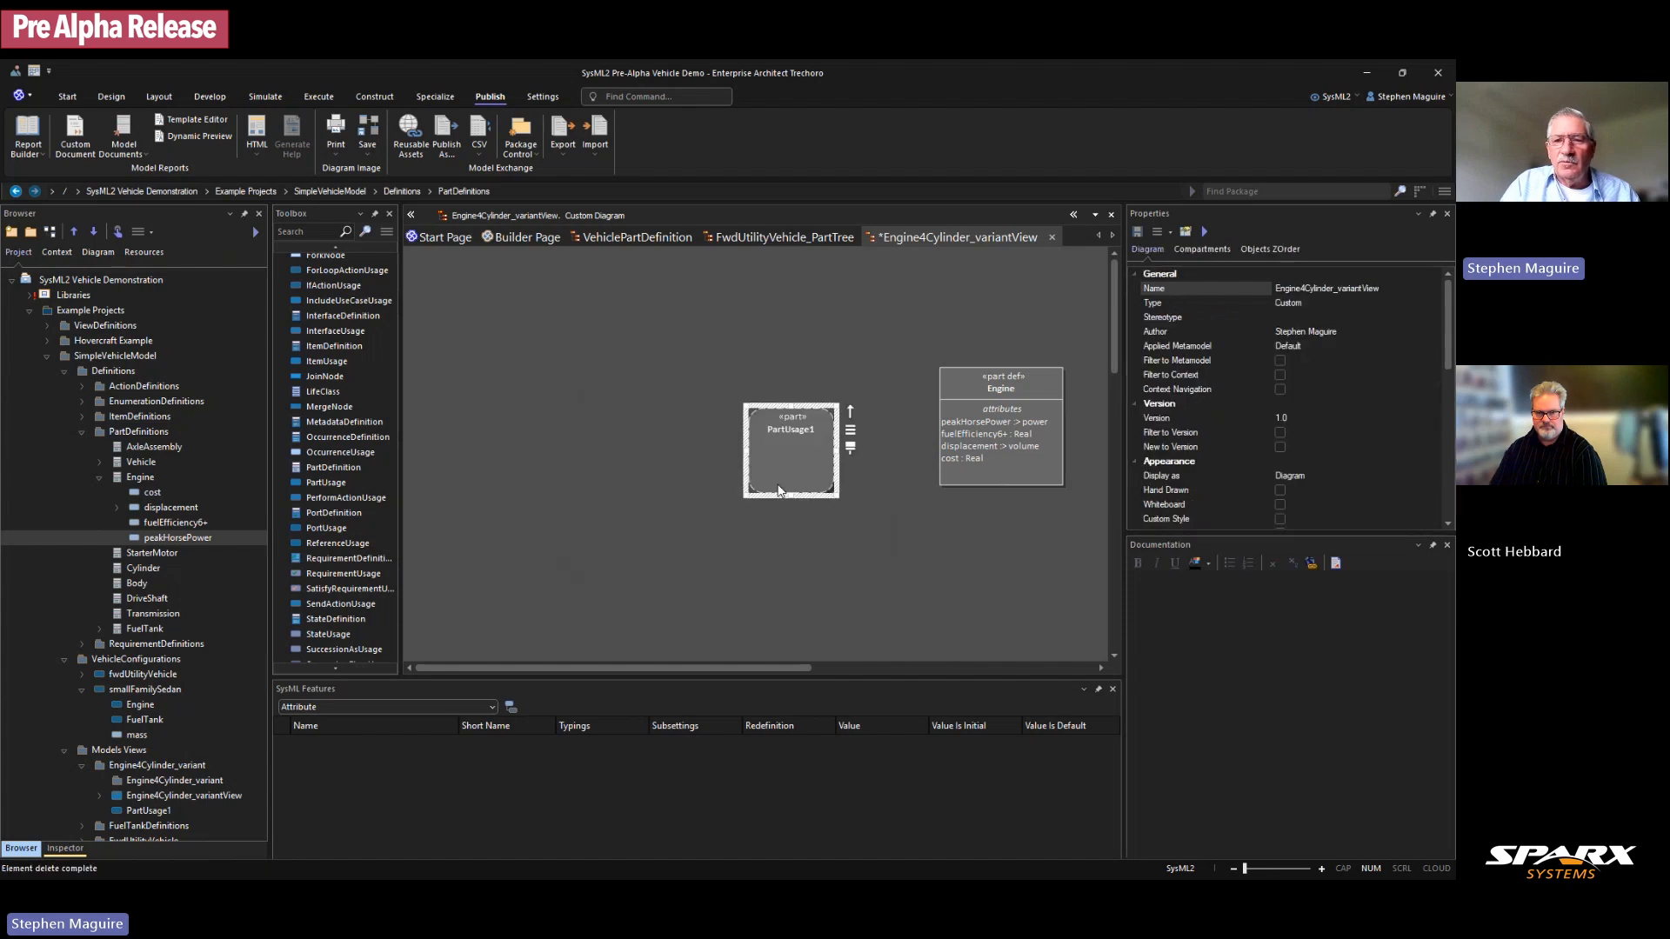
click(996, 384)
Step: Remove Engine from the diagram and locate the Engine4Cylinder_variantView entry in the Browser
key(Delete)
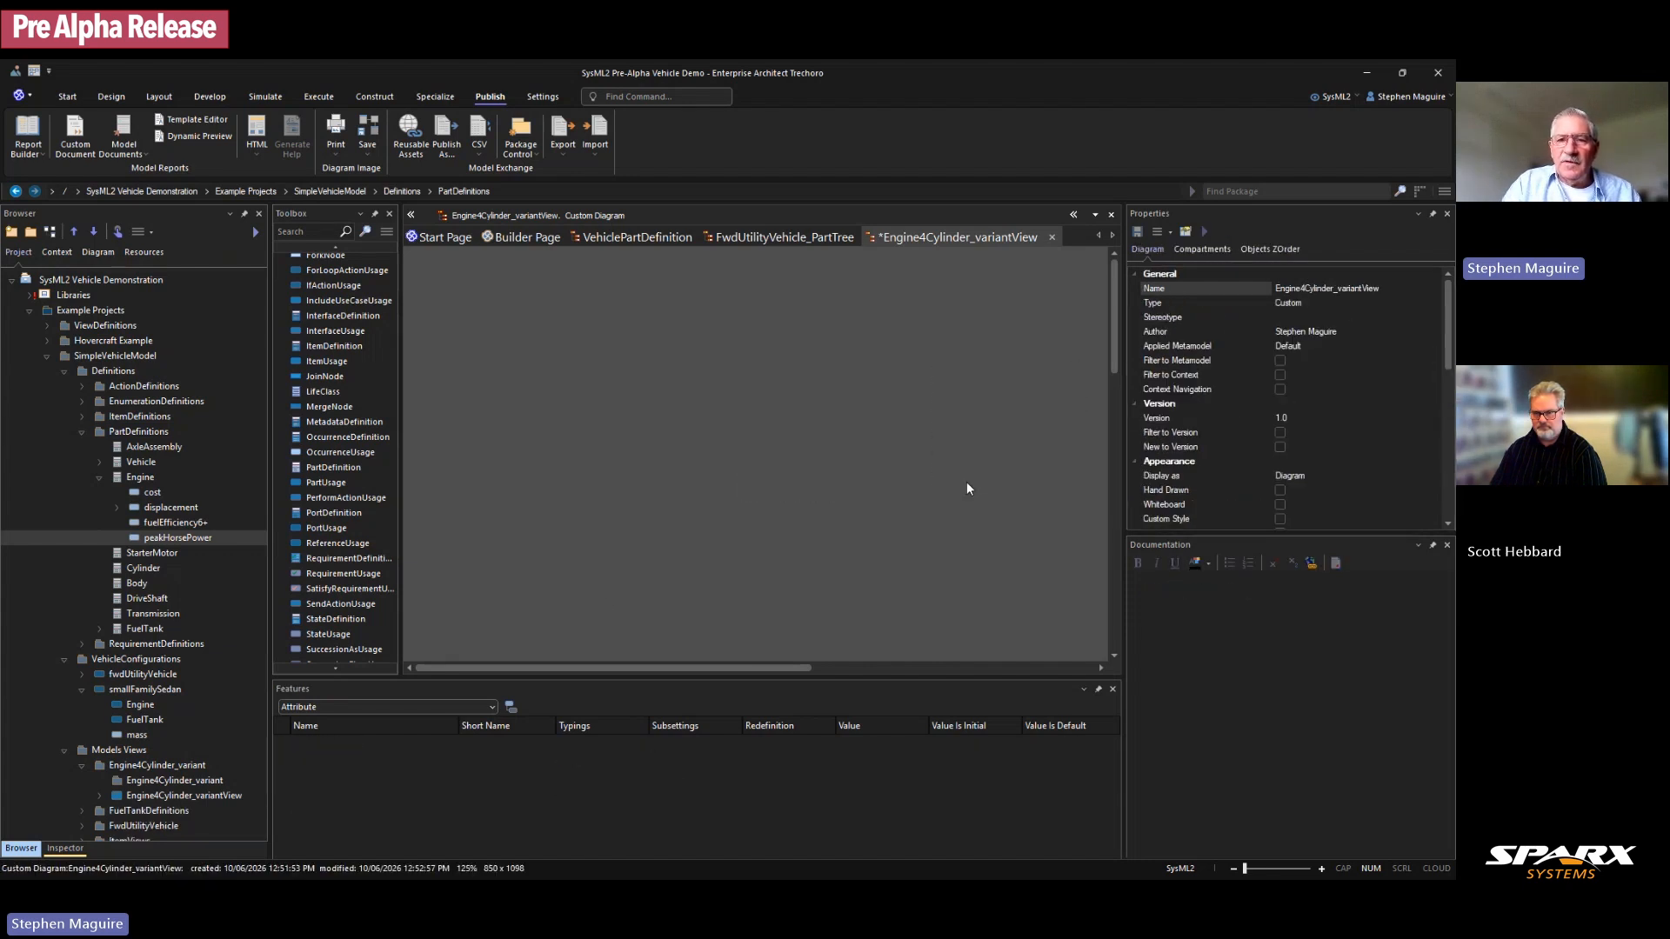
scroll(156, 755, down, 2)
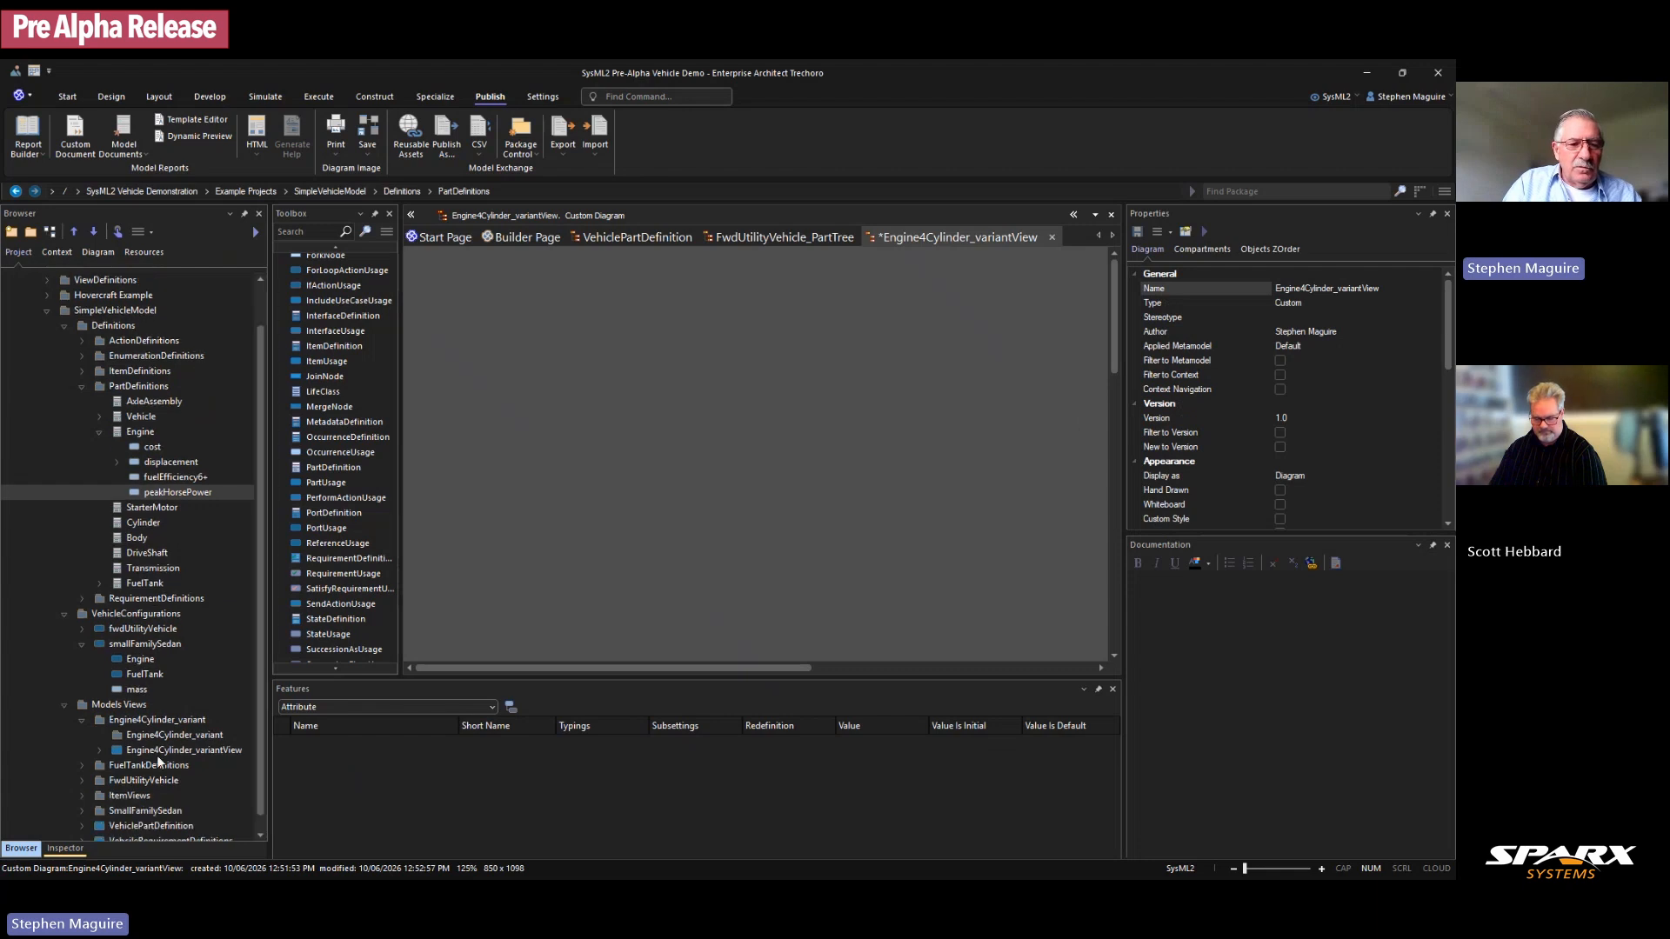
scroll(167, 761, up, 2)
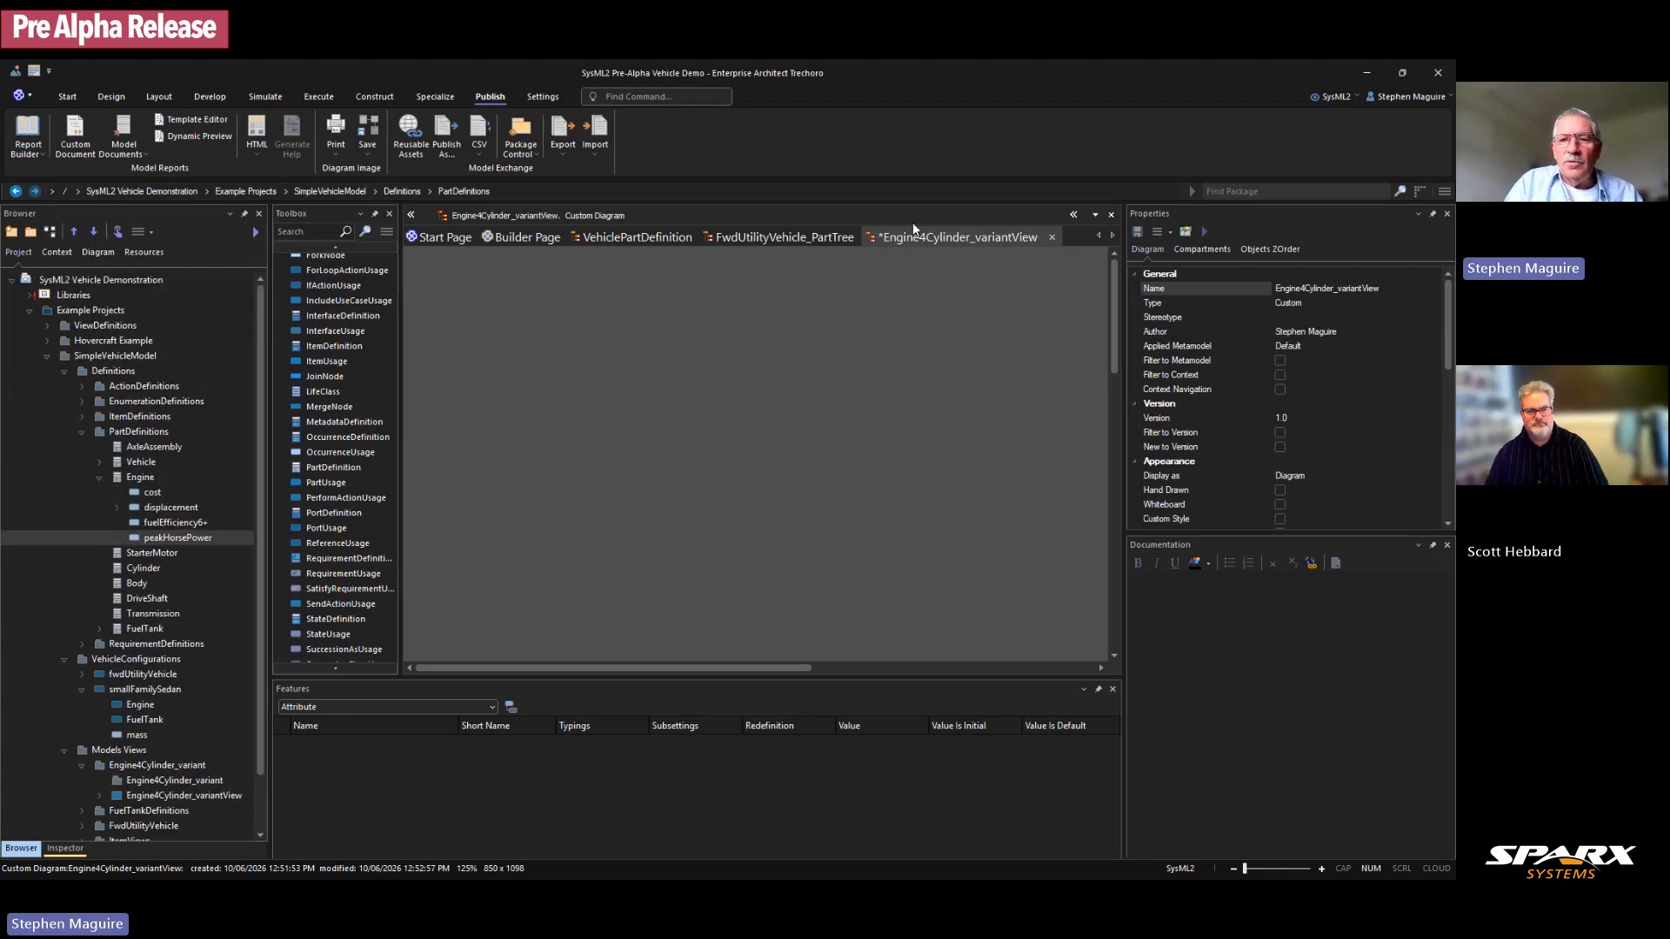
click(117, 232)
scroll(179, 592, down, 2)
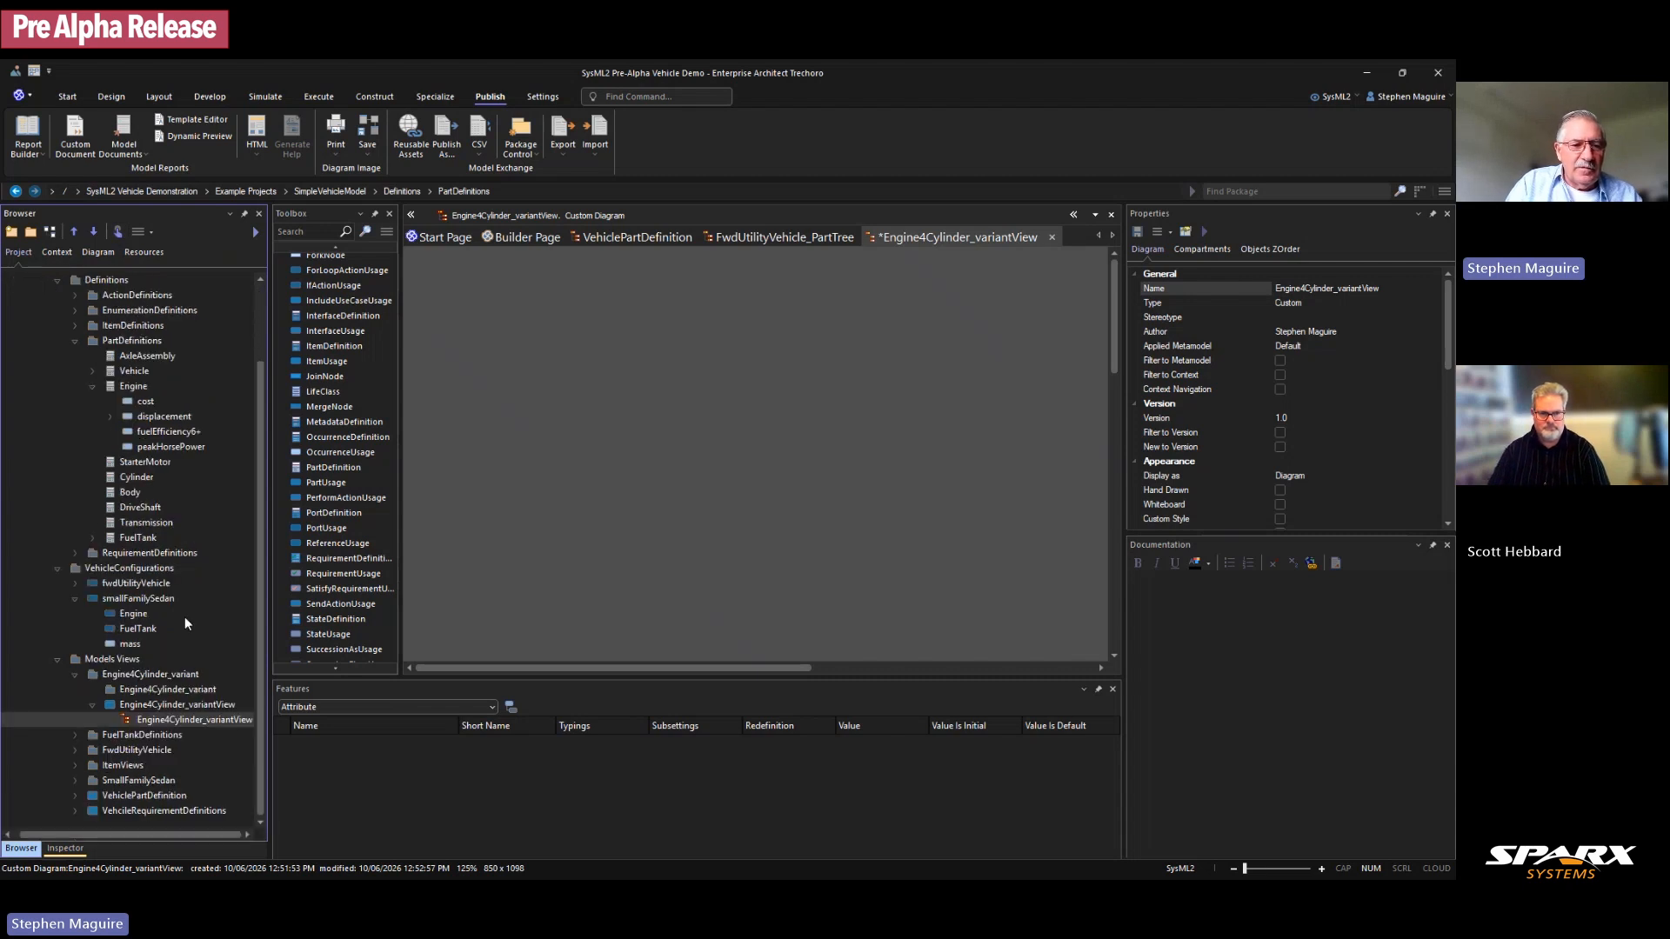
click(178, 722)
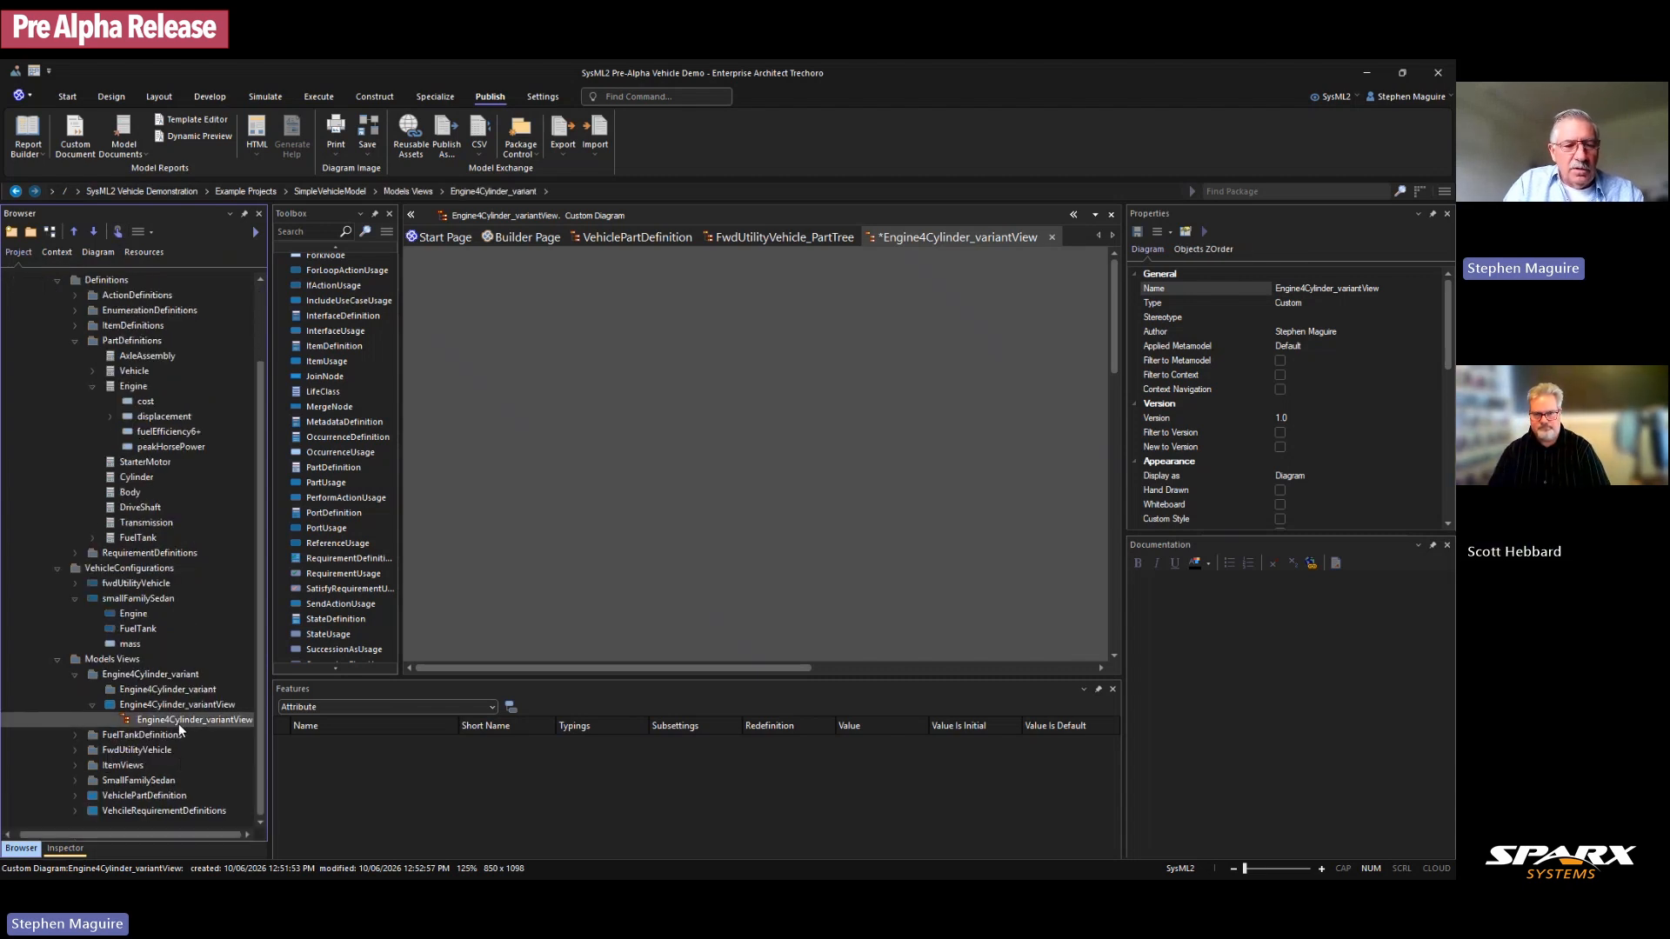
click(179, 724)
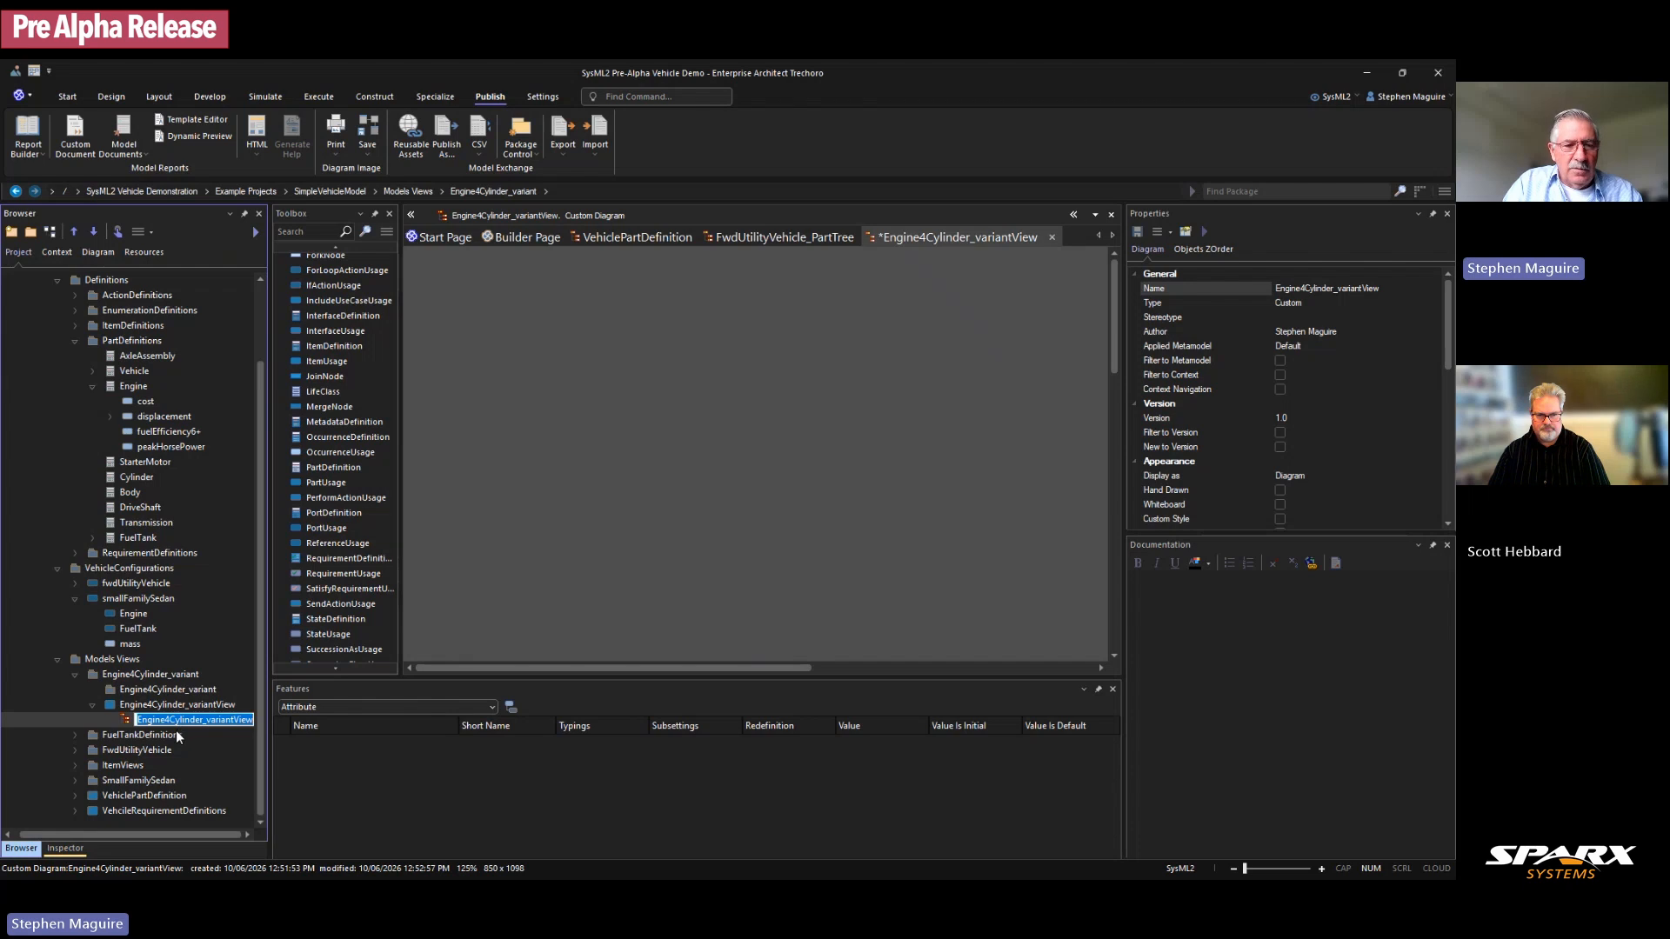
Step: Delete the Engine4Cylinder_variantView view and its diagram from the model
click(137, 707)
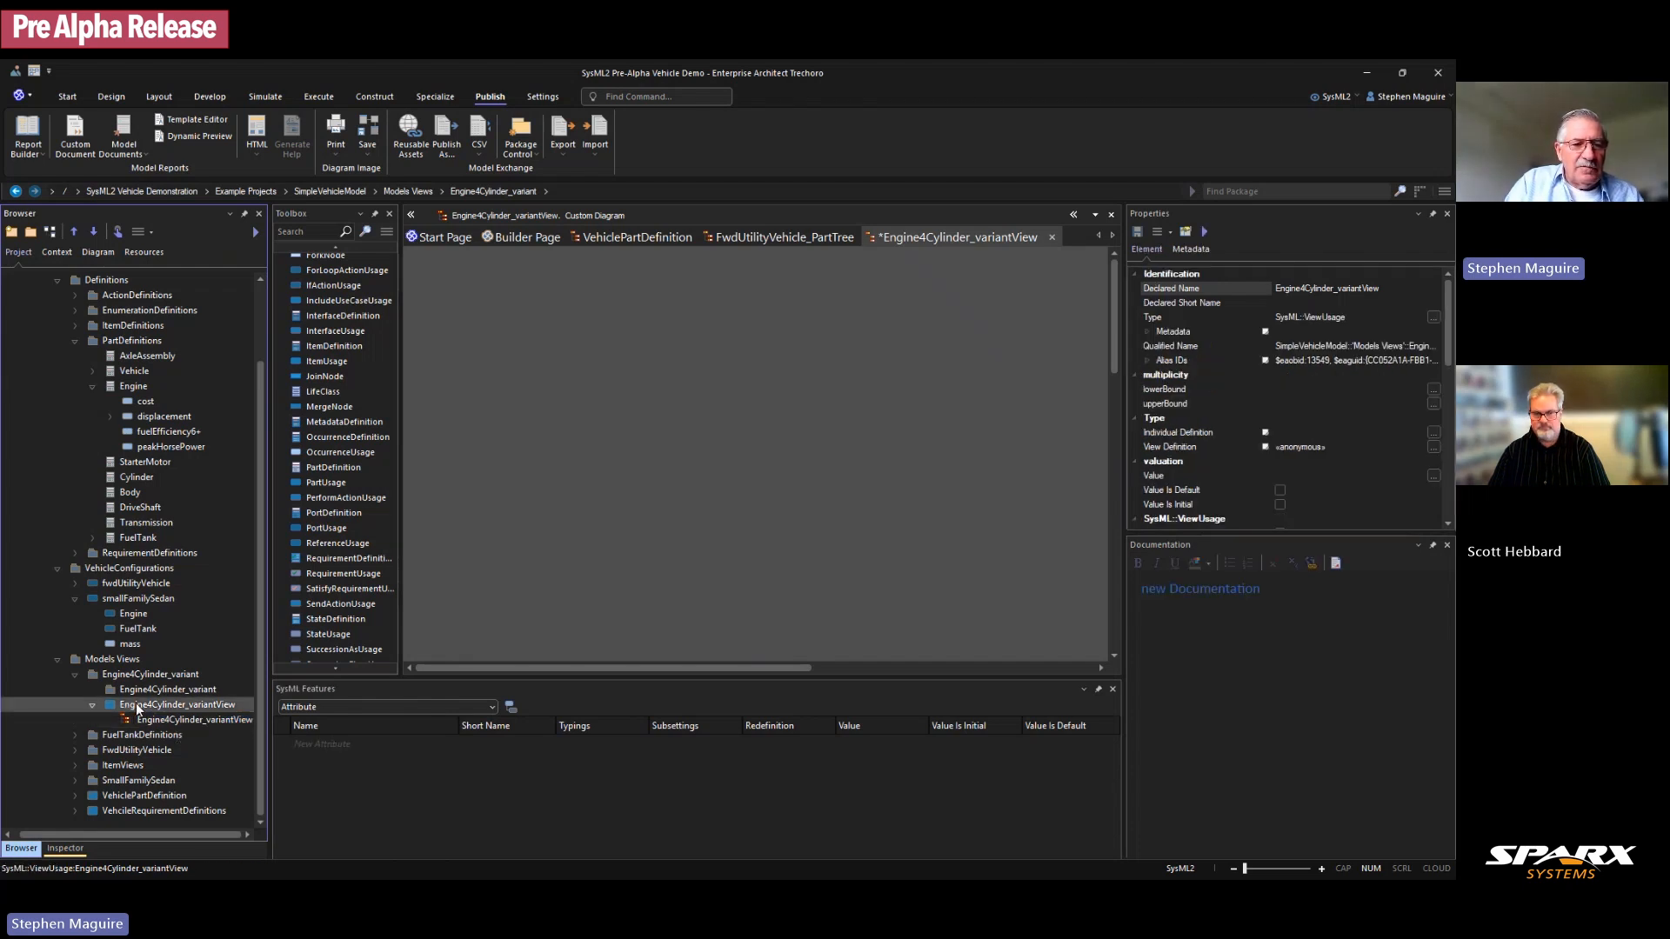
right_click(136, 706)
click(205, 665)
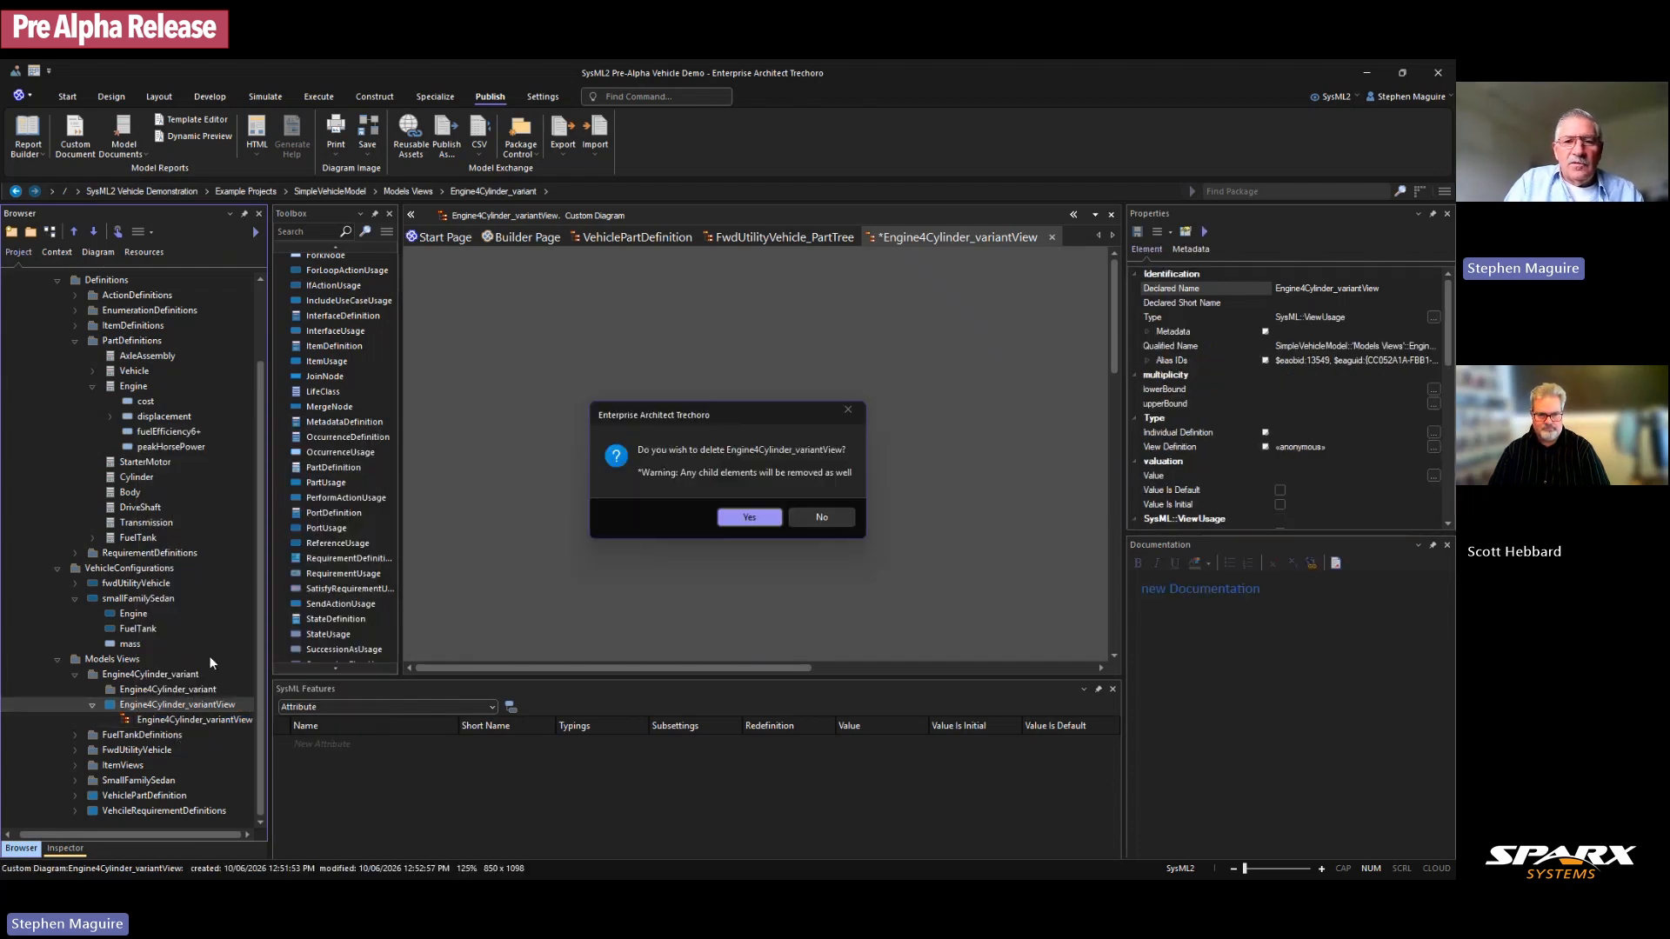
click(740, 524)
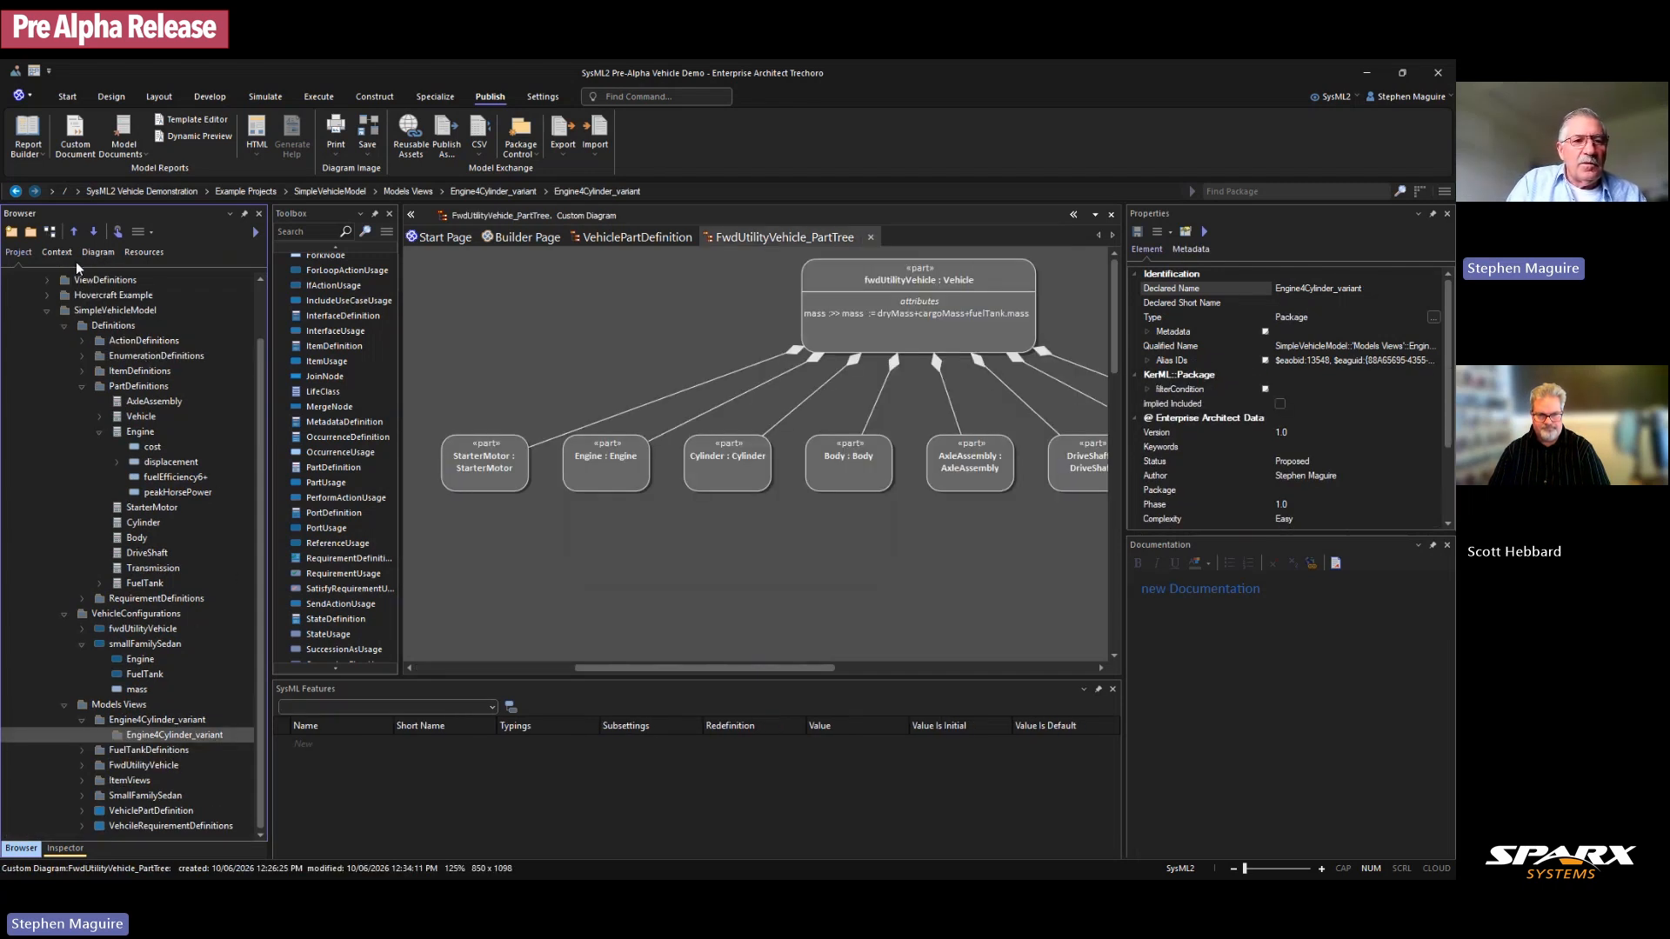
Step: Set up a new ItemDefinitionsAndUsages diagram named Engine4Cylinder_variantView on the Builder Page
click(52, 233)
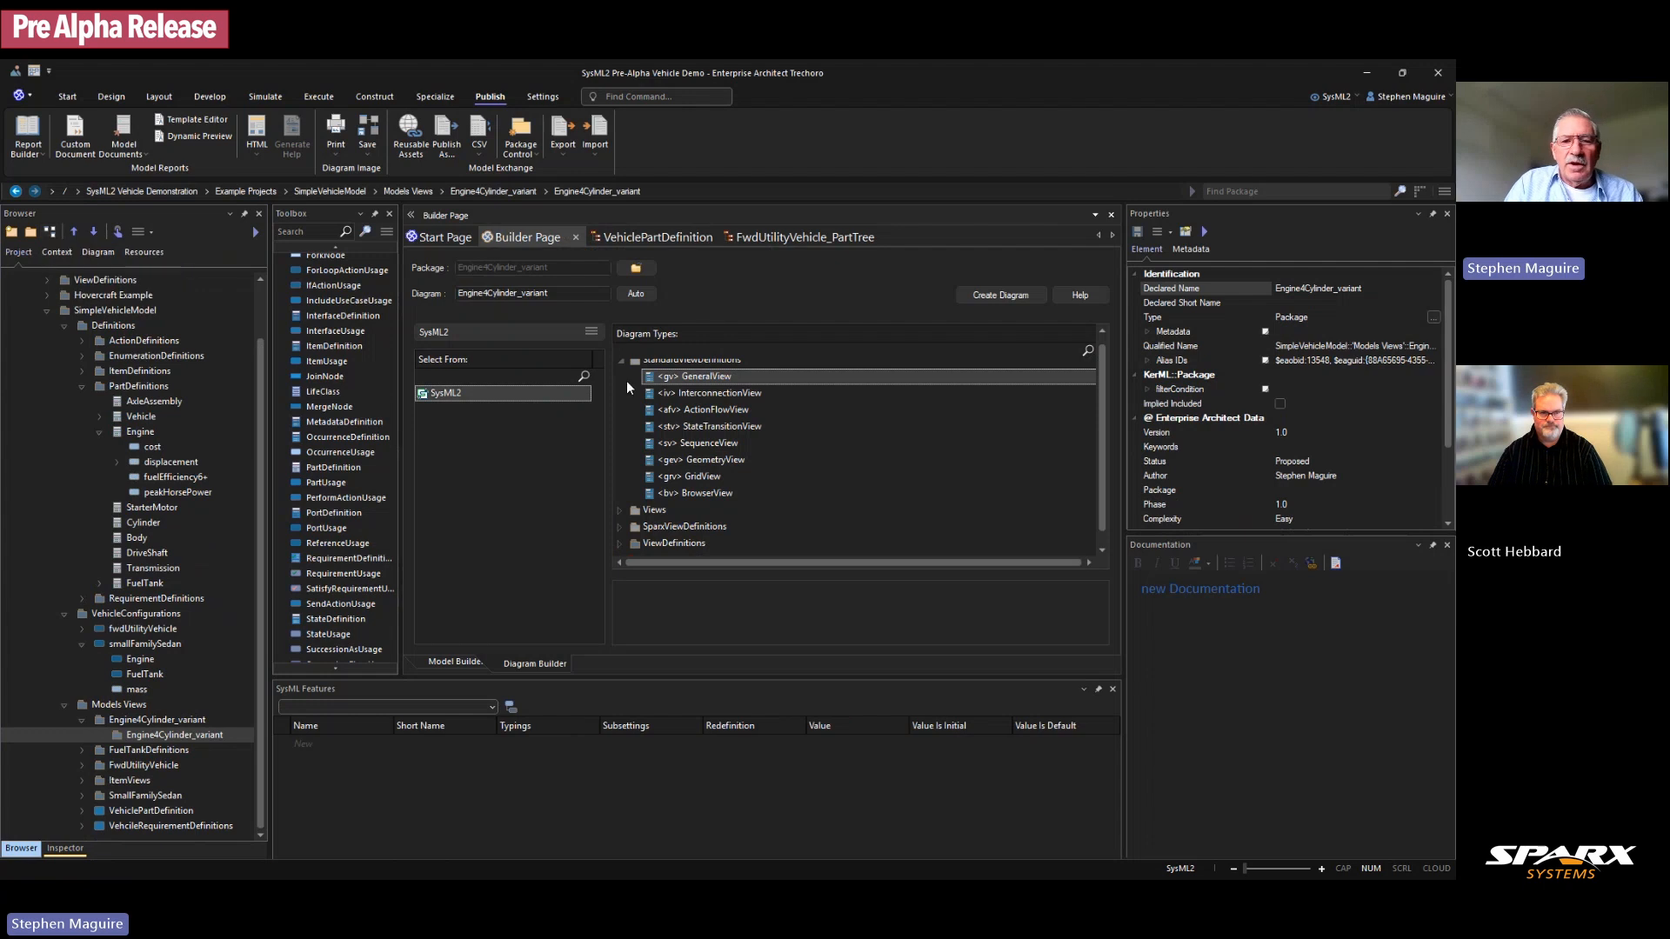
click(618, 527)
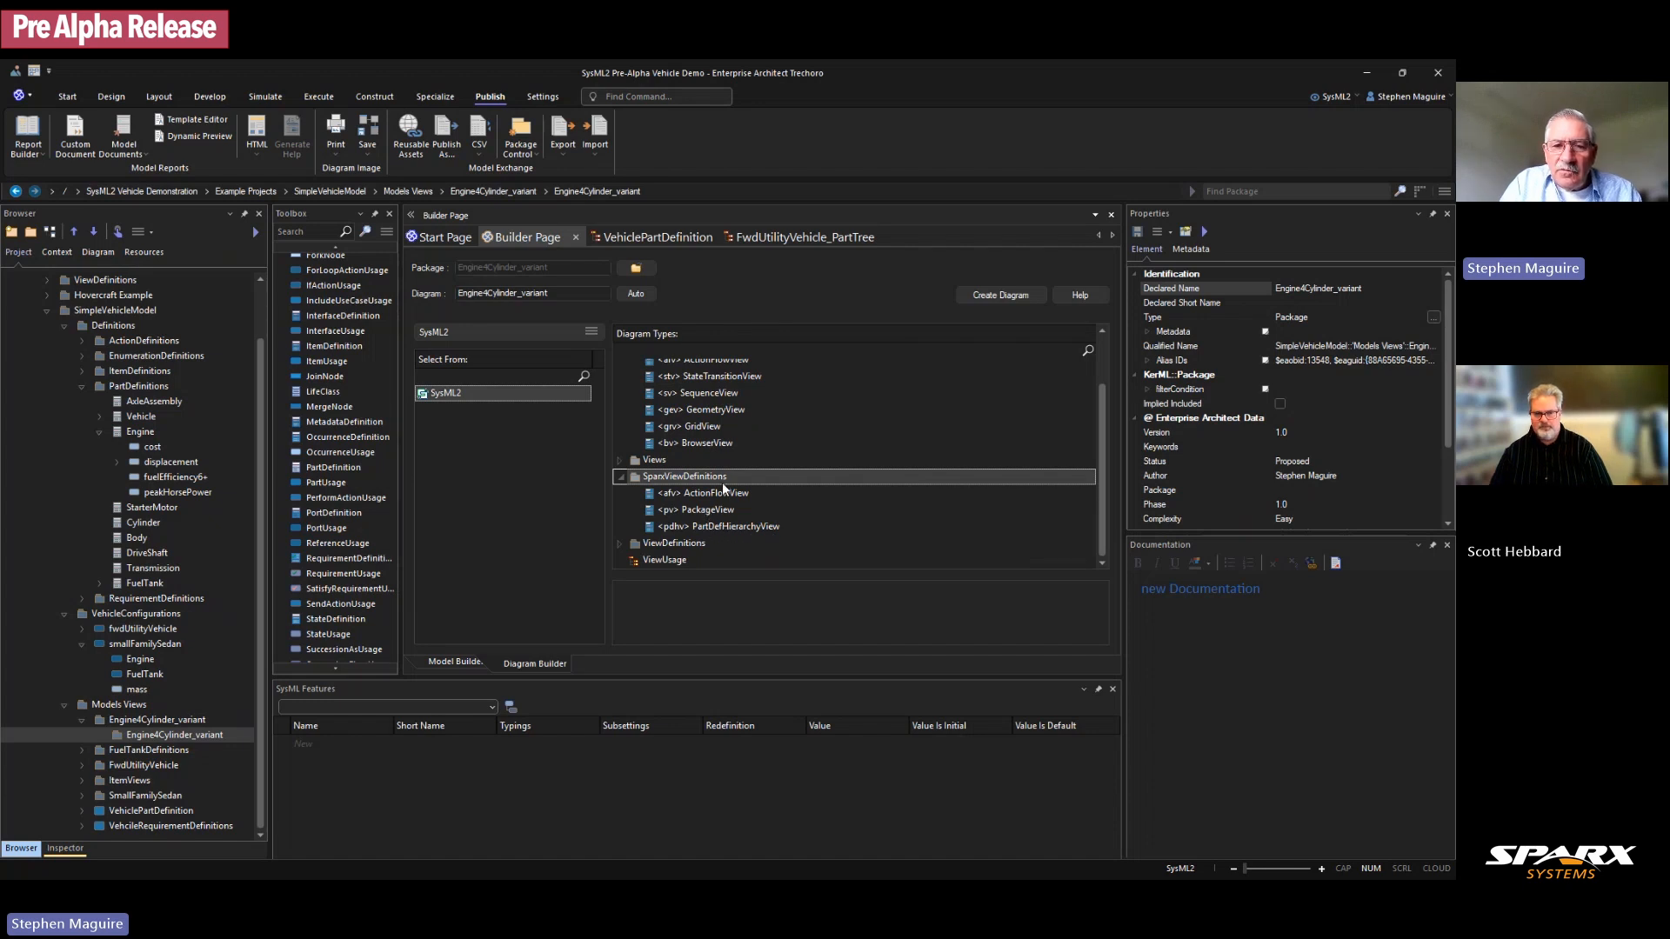
click(621, 545)
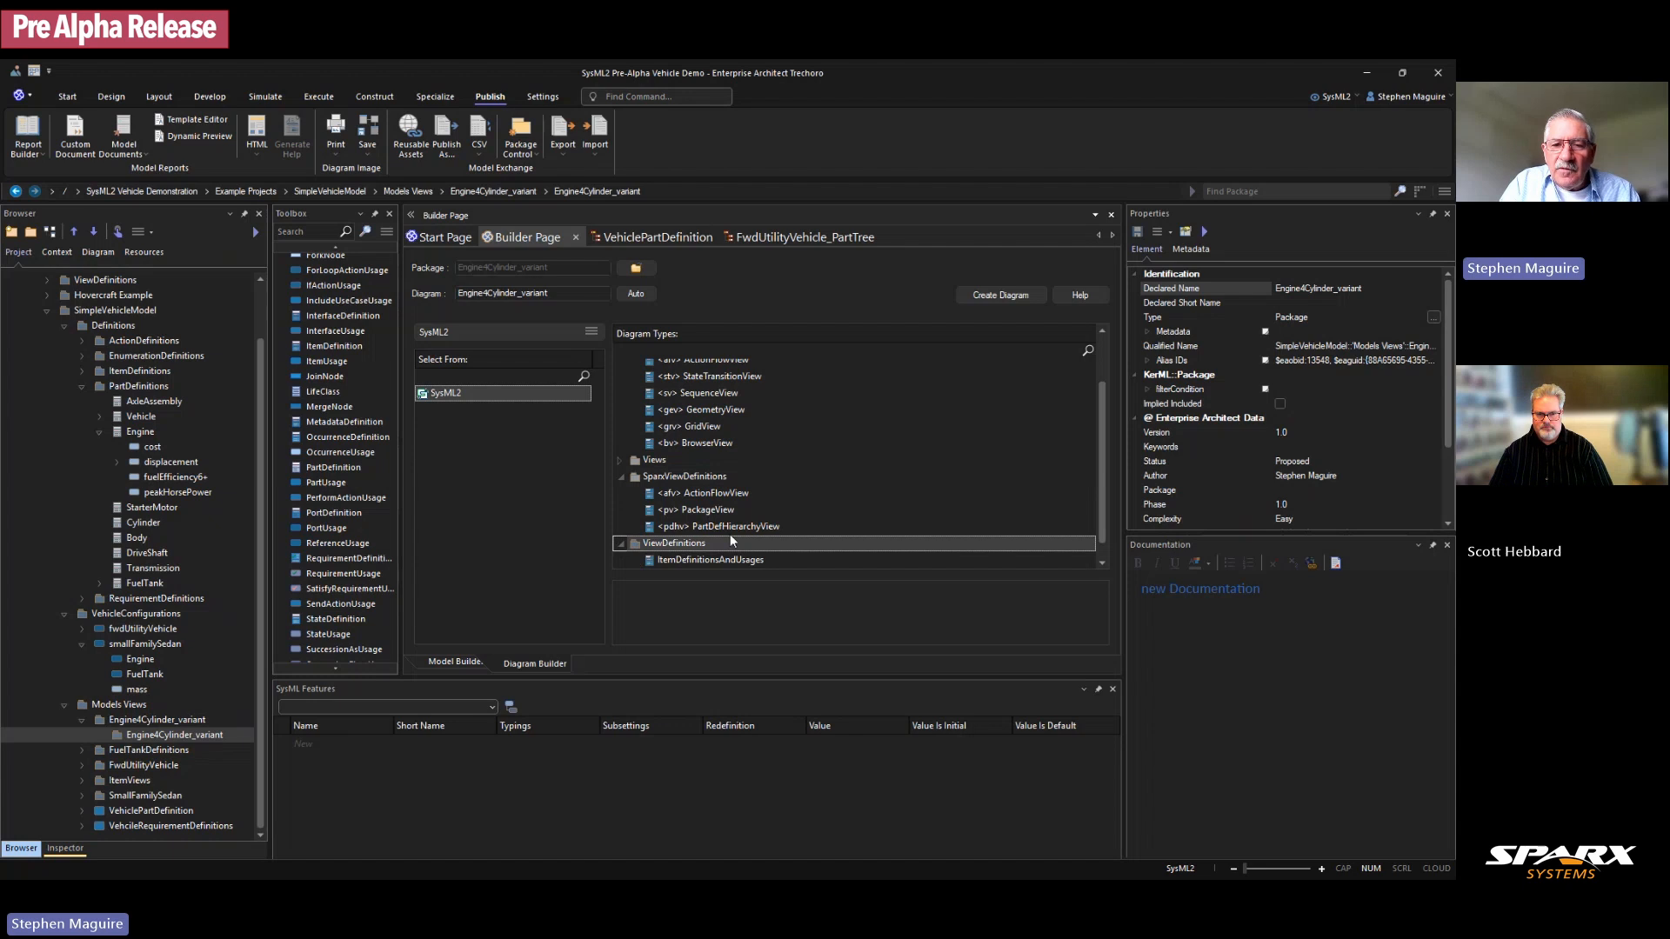
click(680, 561)
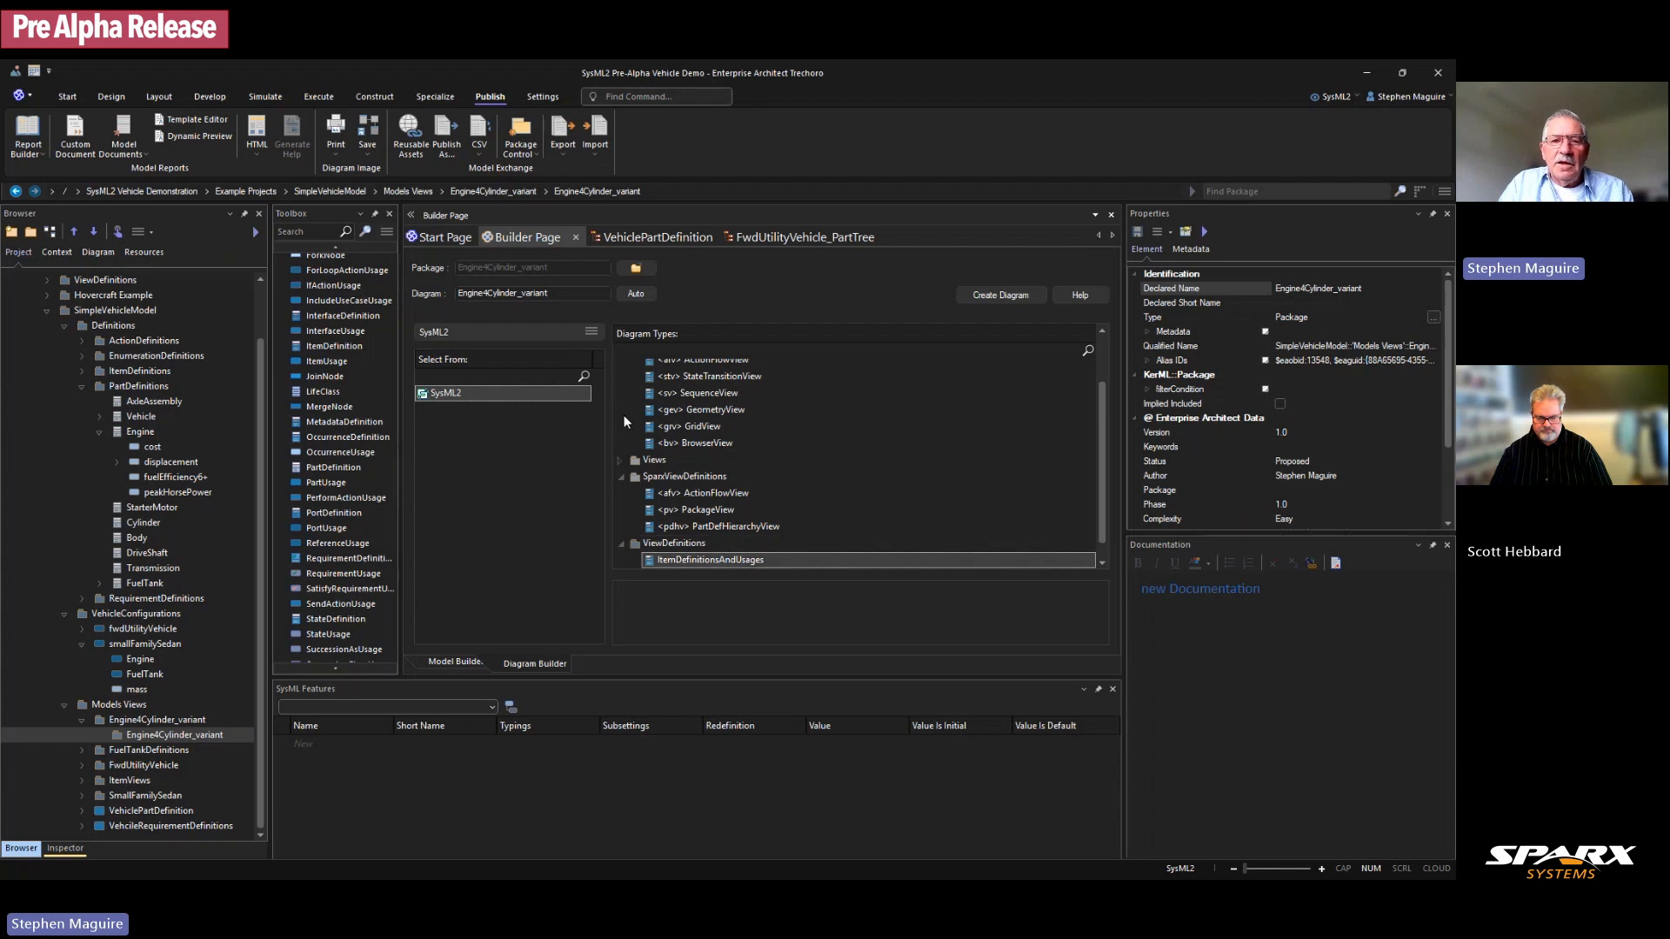
click(564, 294)
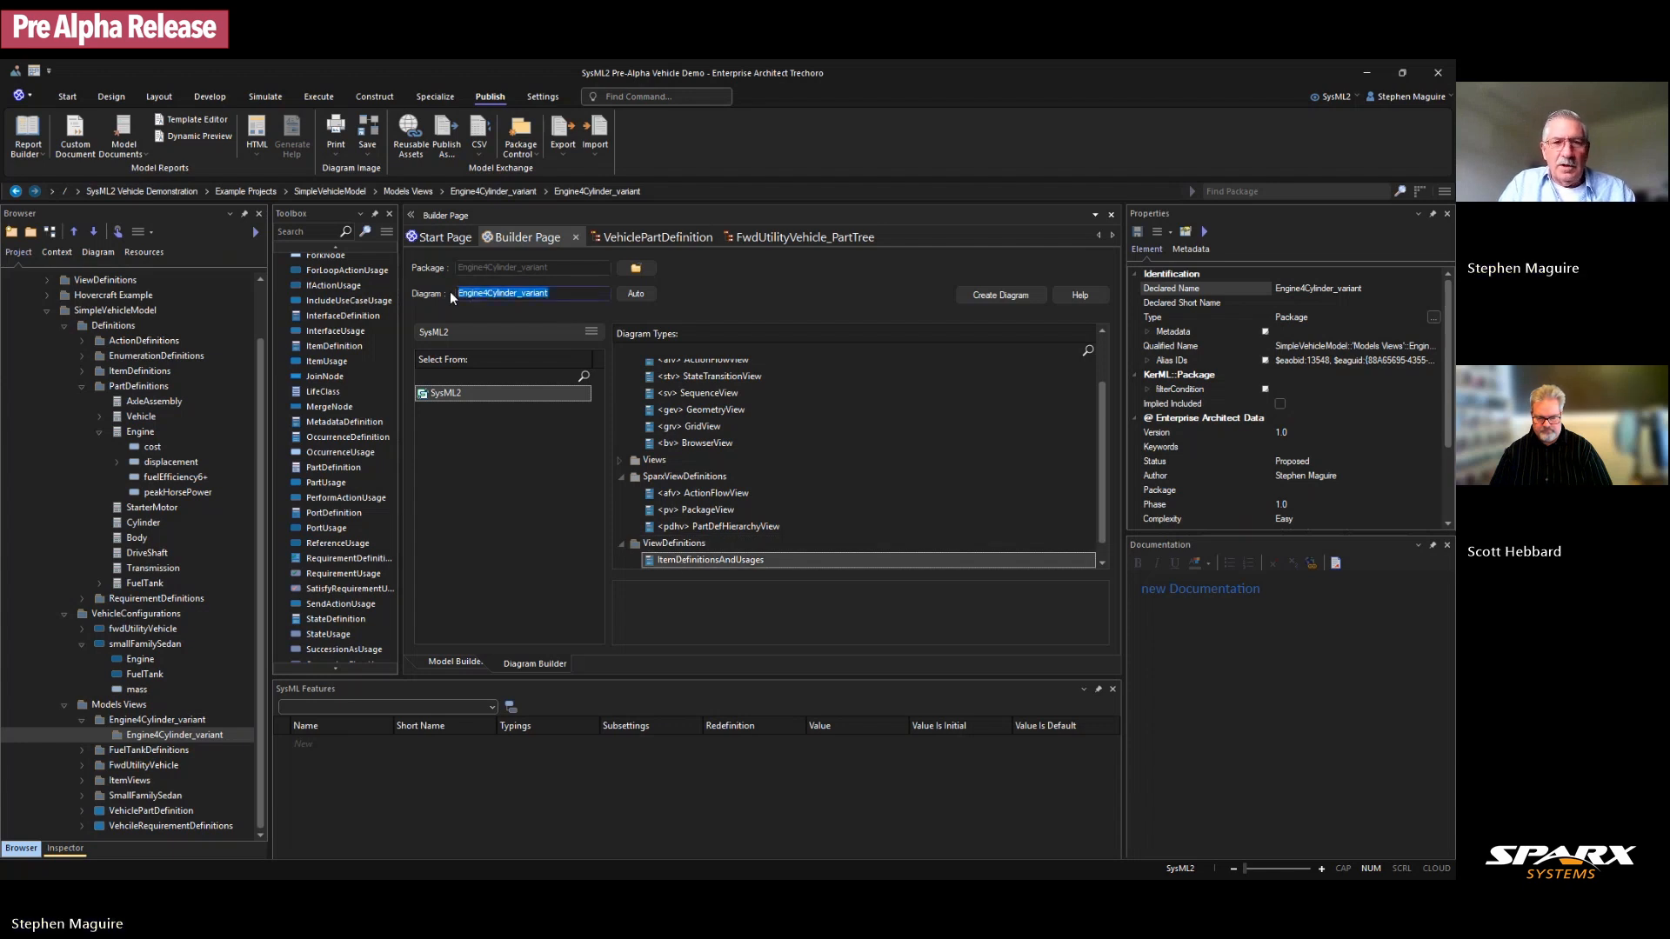
text(View)
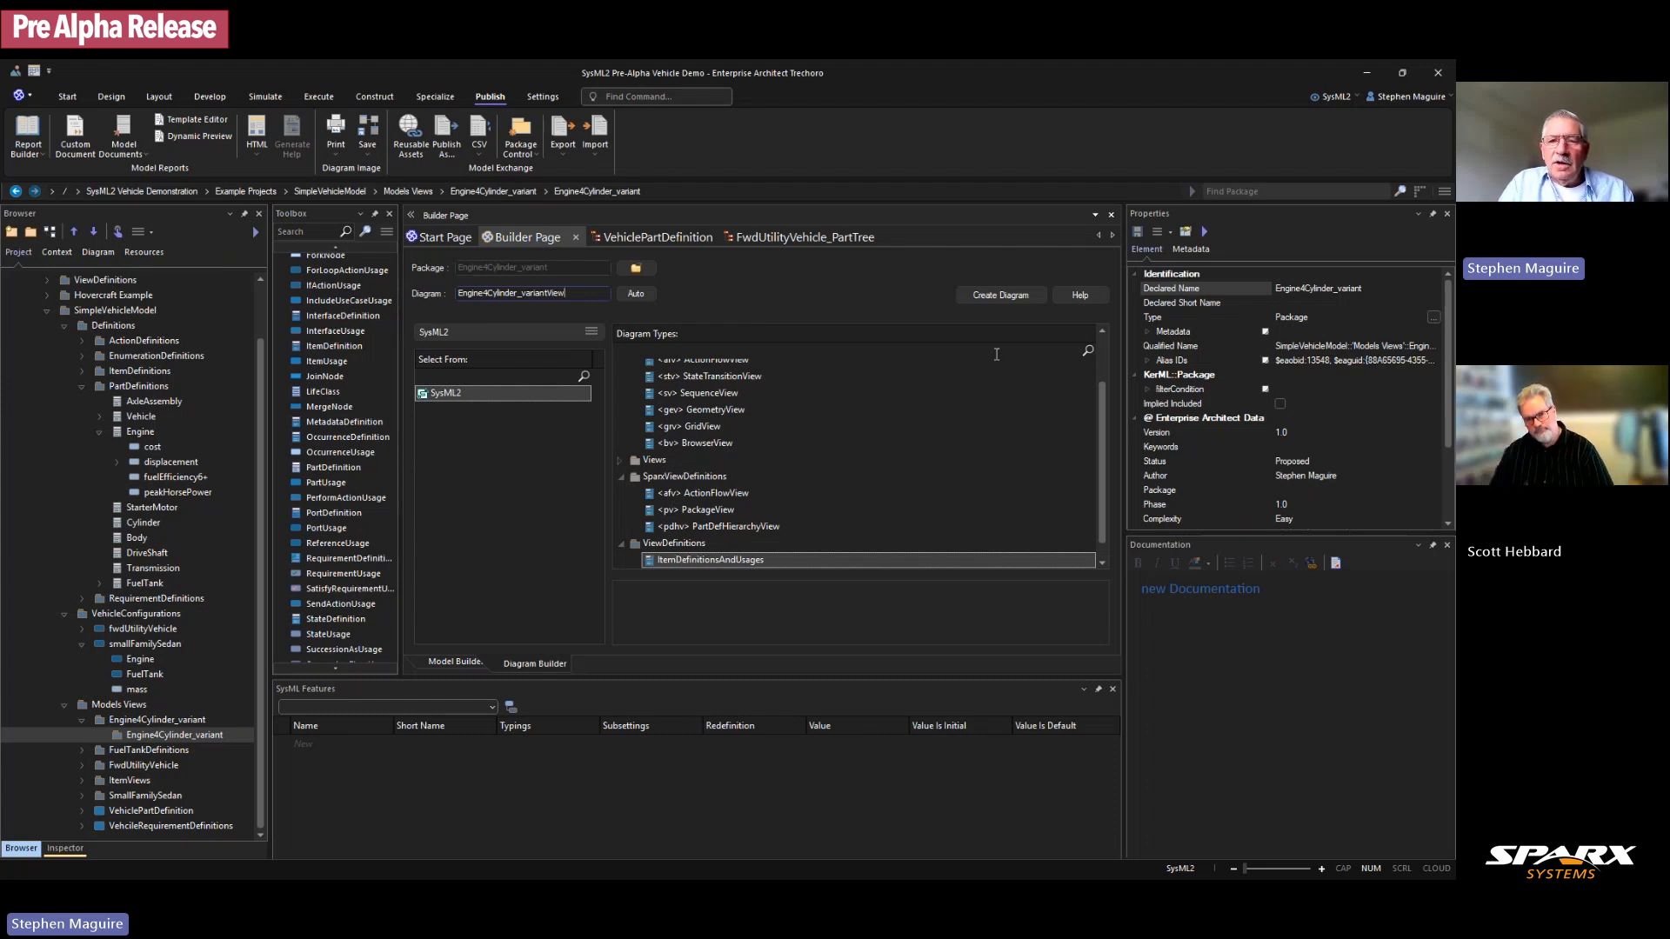
Step: Create the Engine4Cylinder_variantView diagram and reopen it from the Browser for editing
click(993, 295)
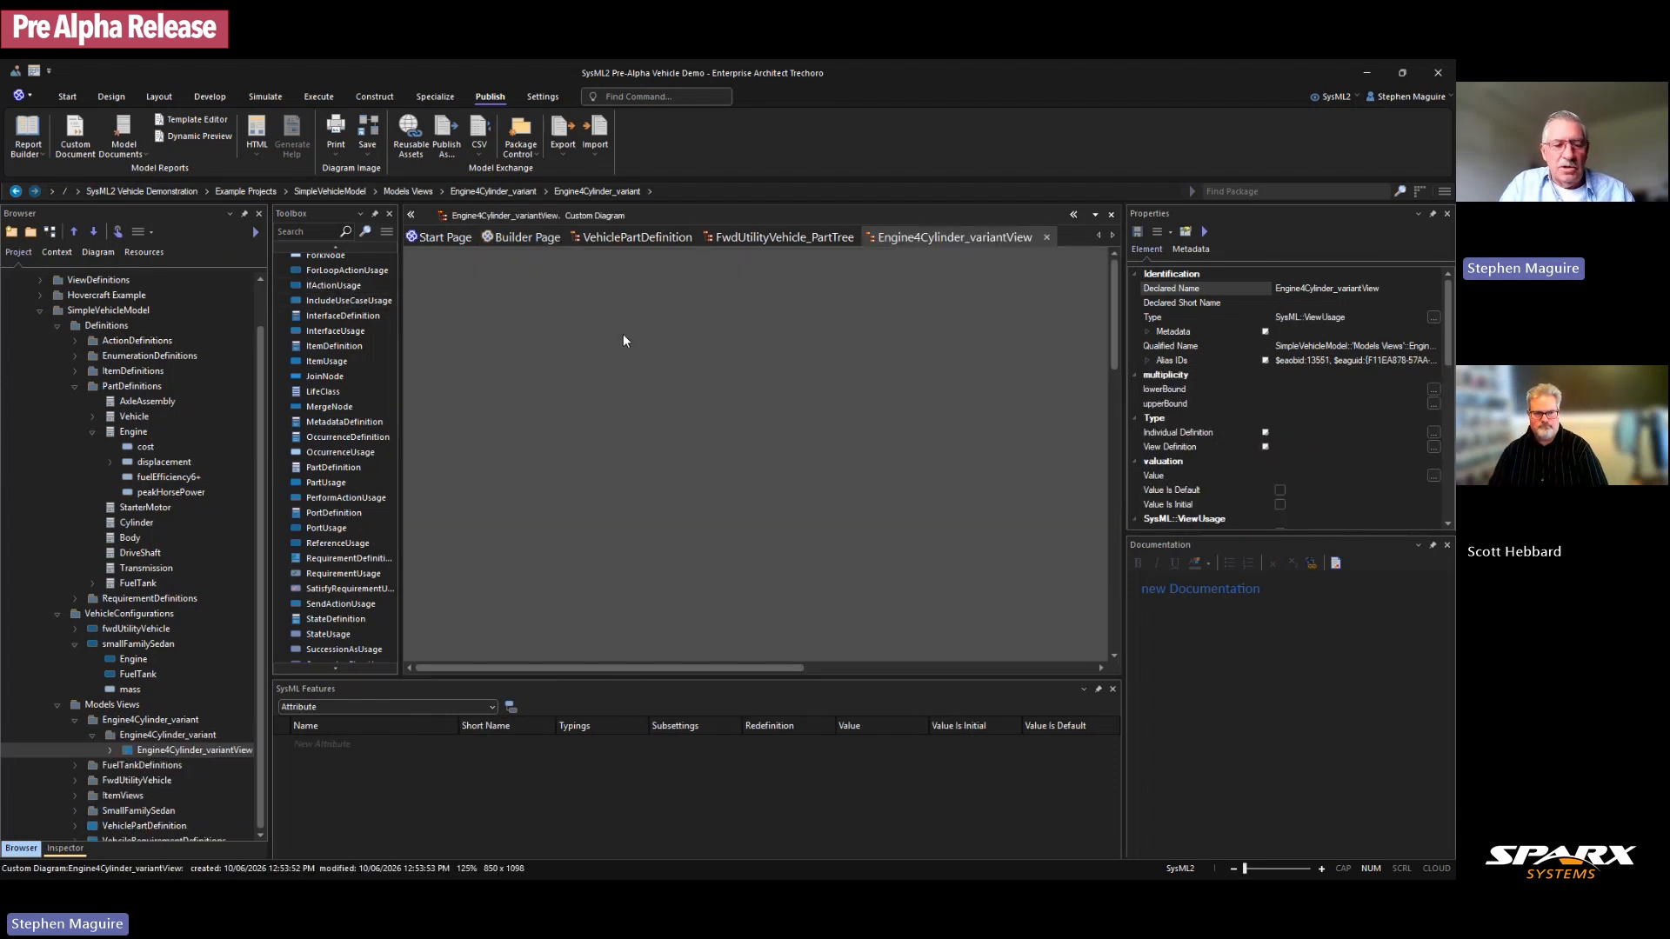
click(1047, 238)
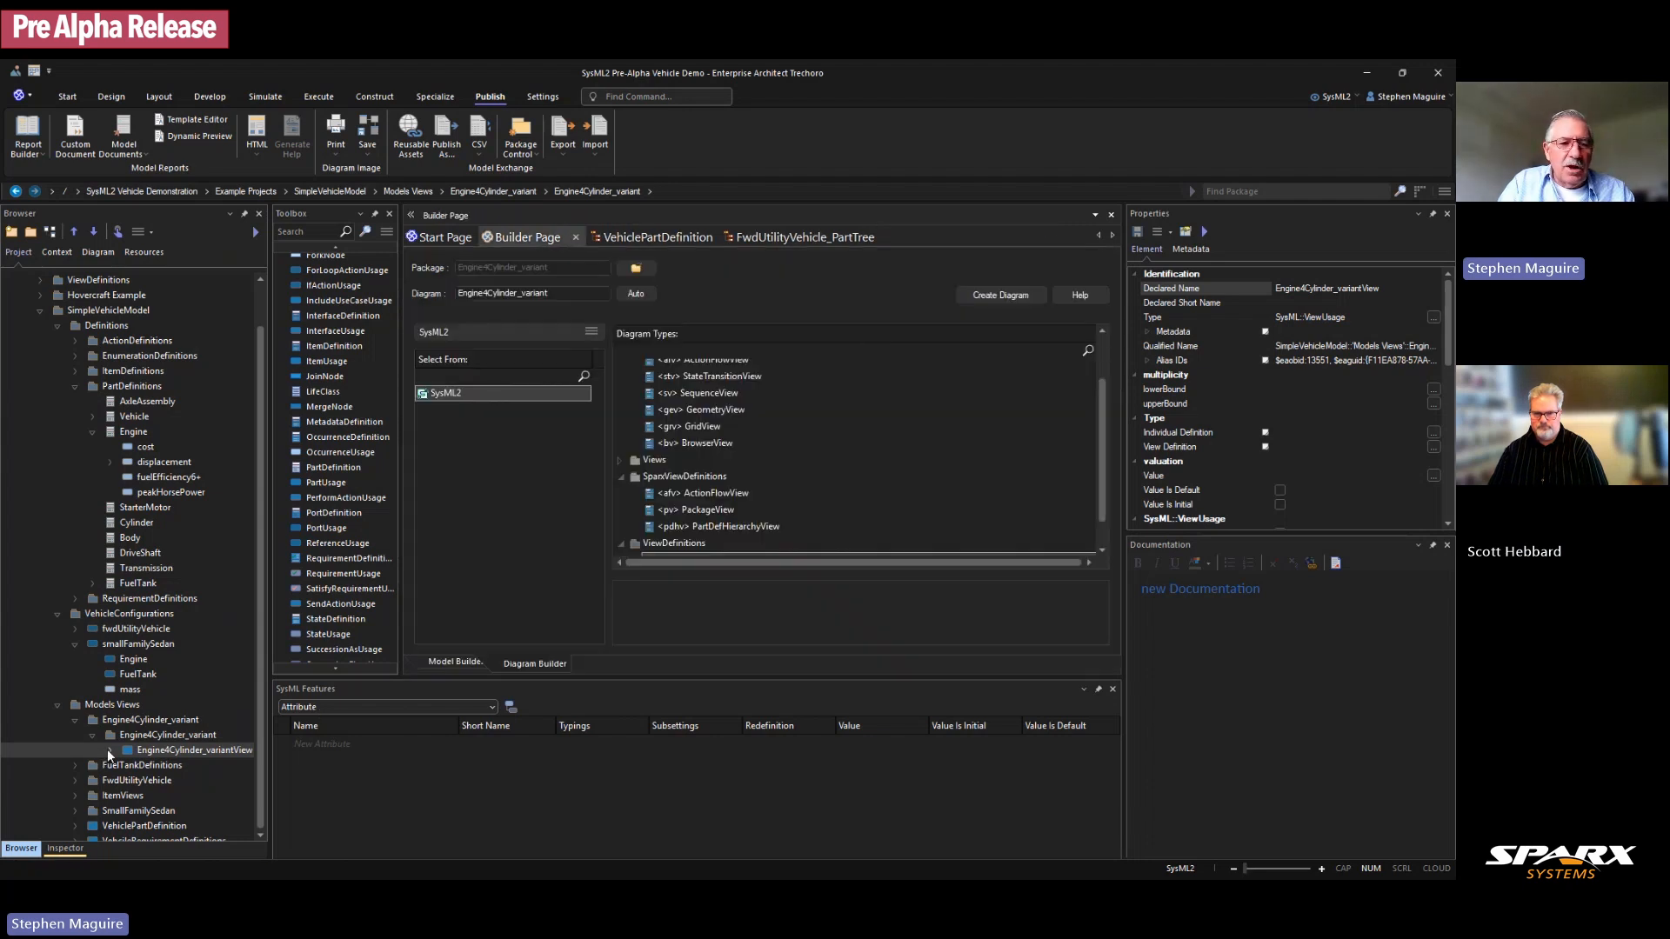
click(109, 750)
double_click(158, 764)
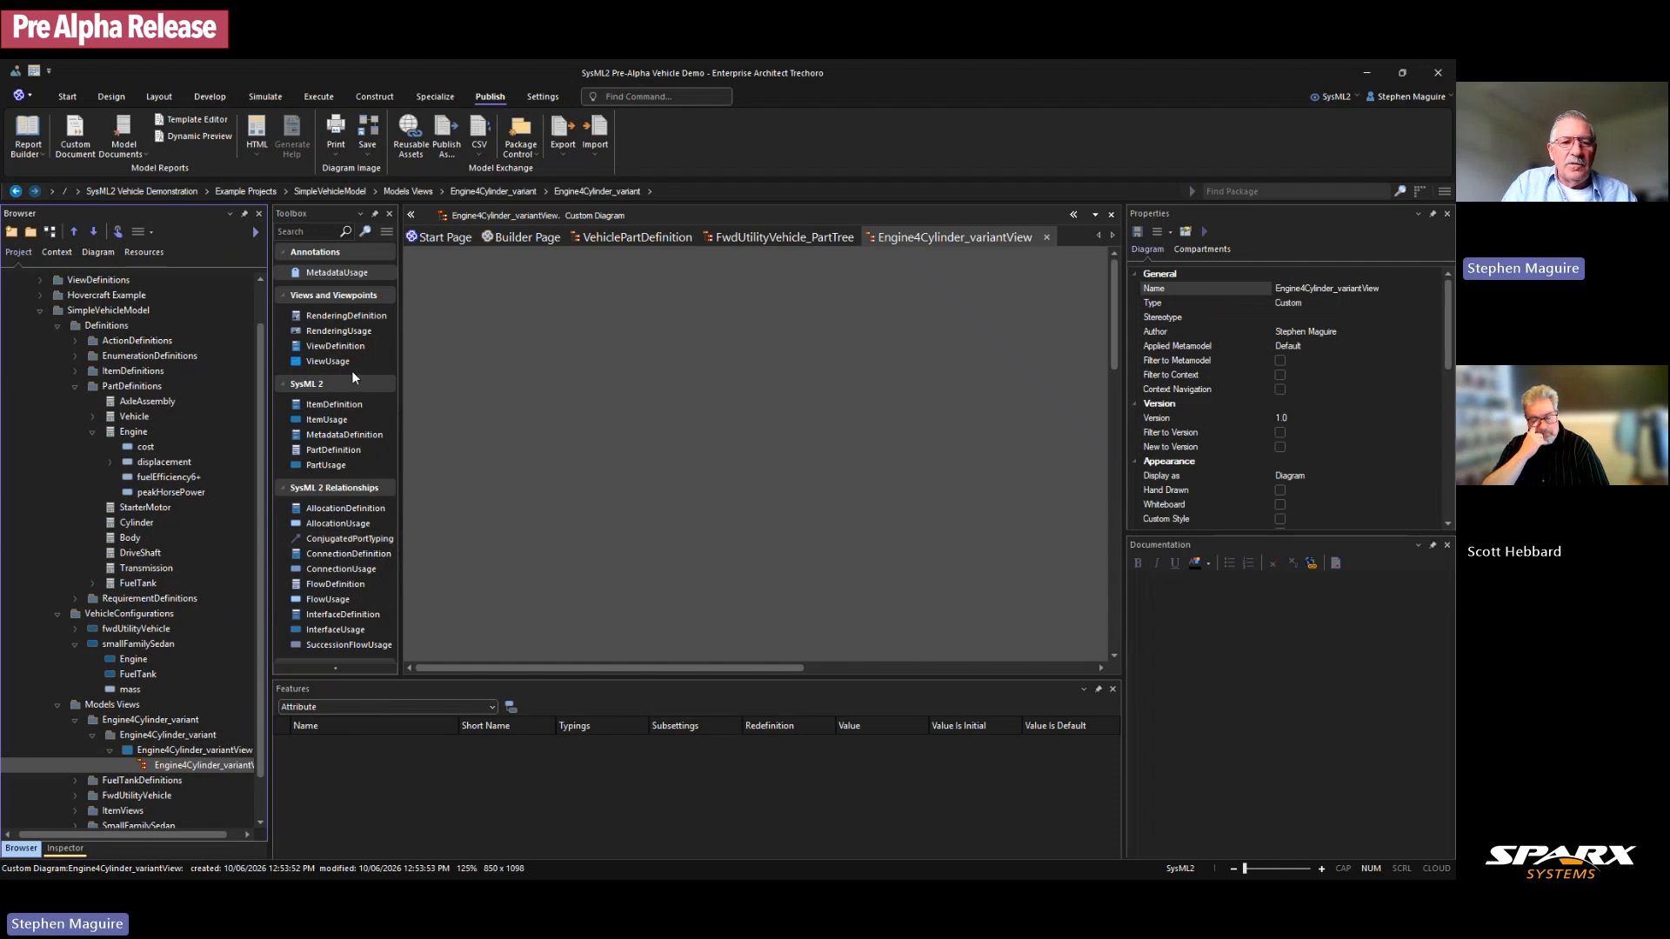
scroll(352, 374, down, 1)
scroll(352, 393, up, 1)
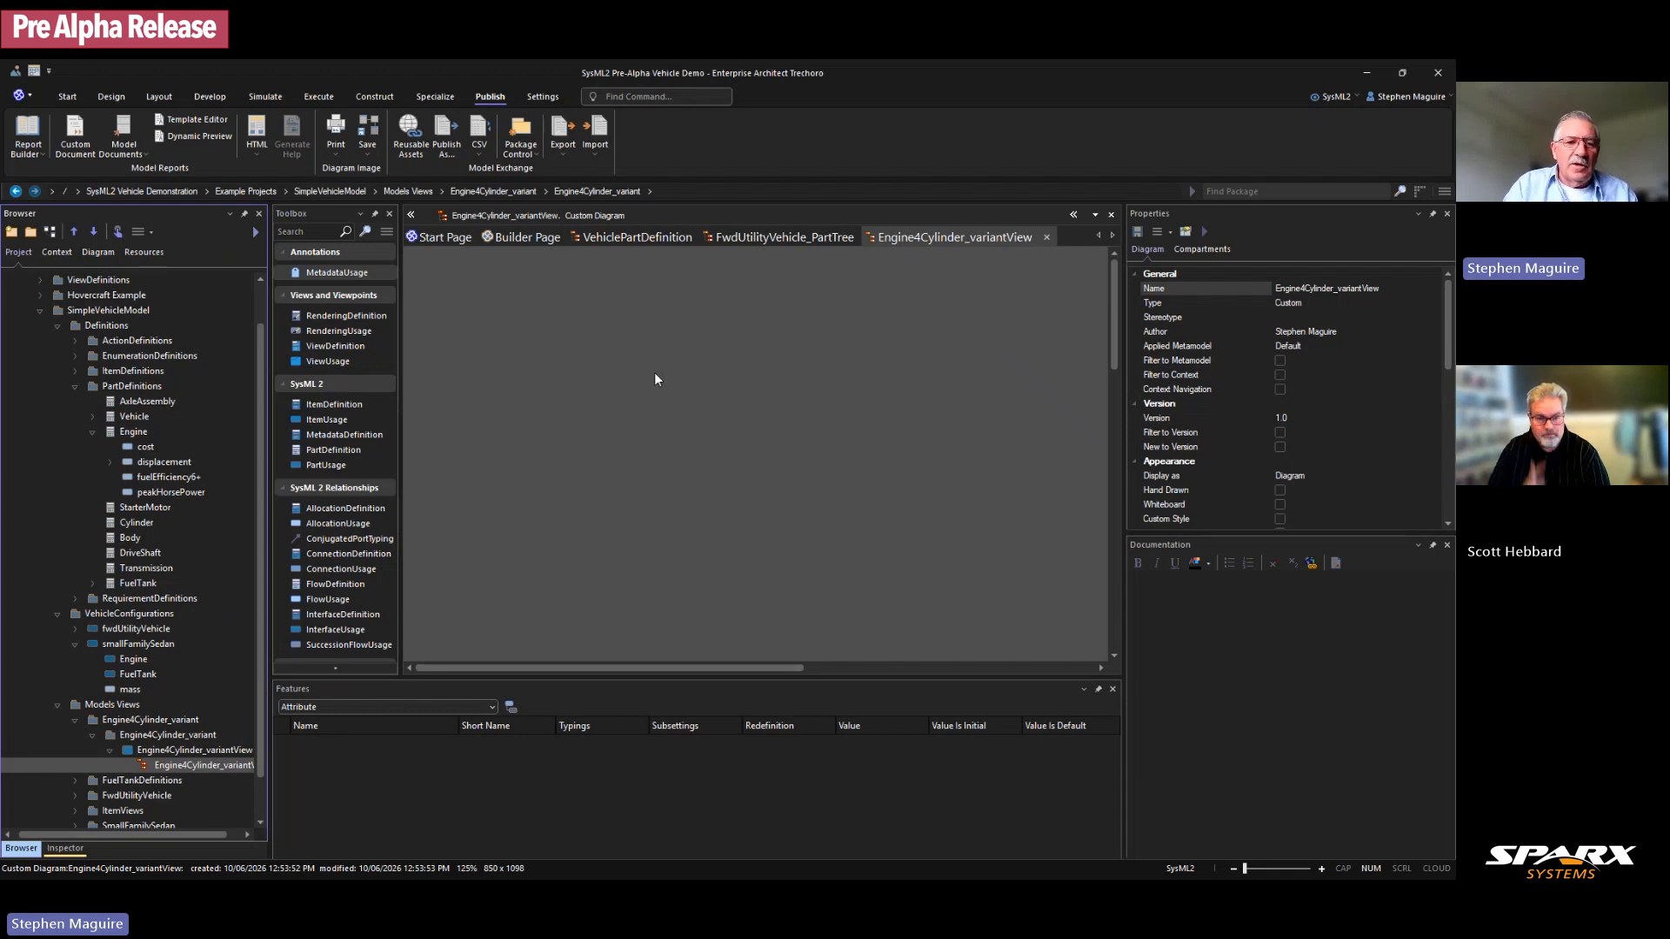
click(90, 432)
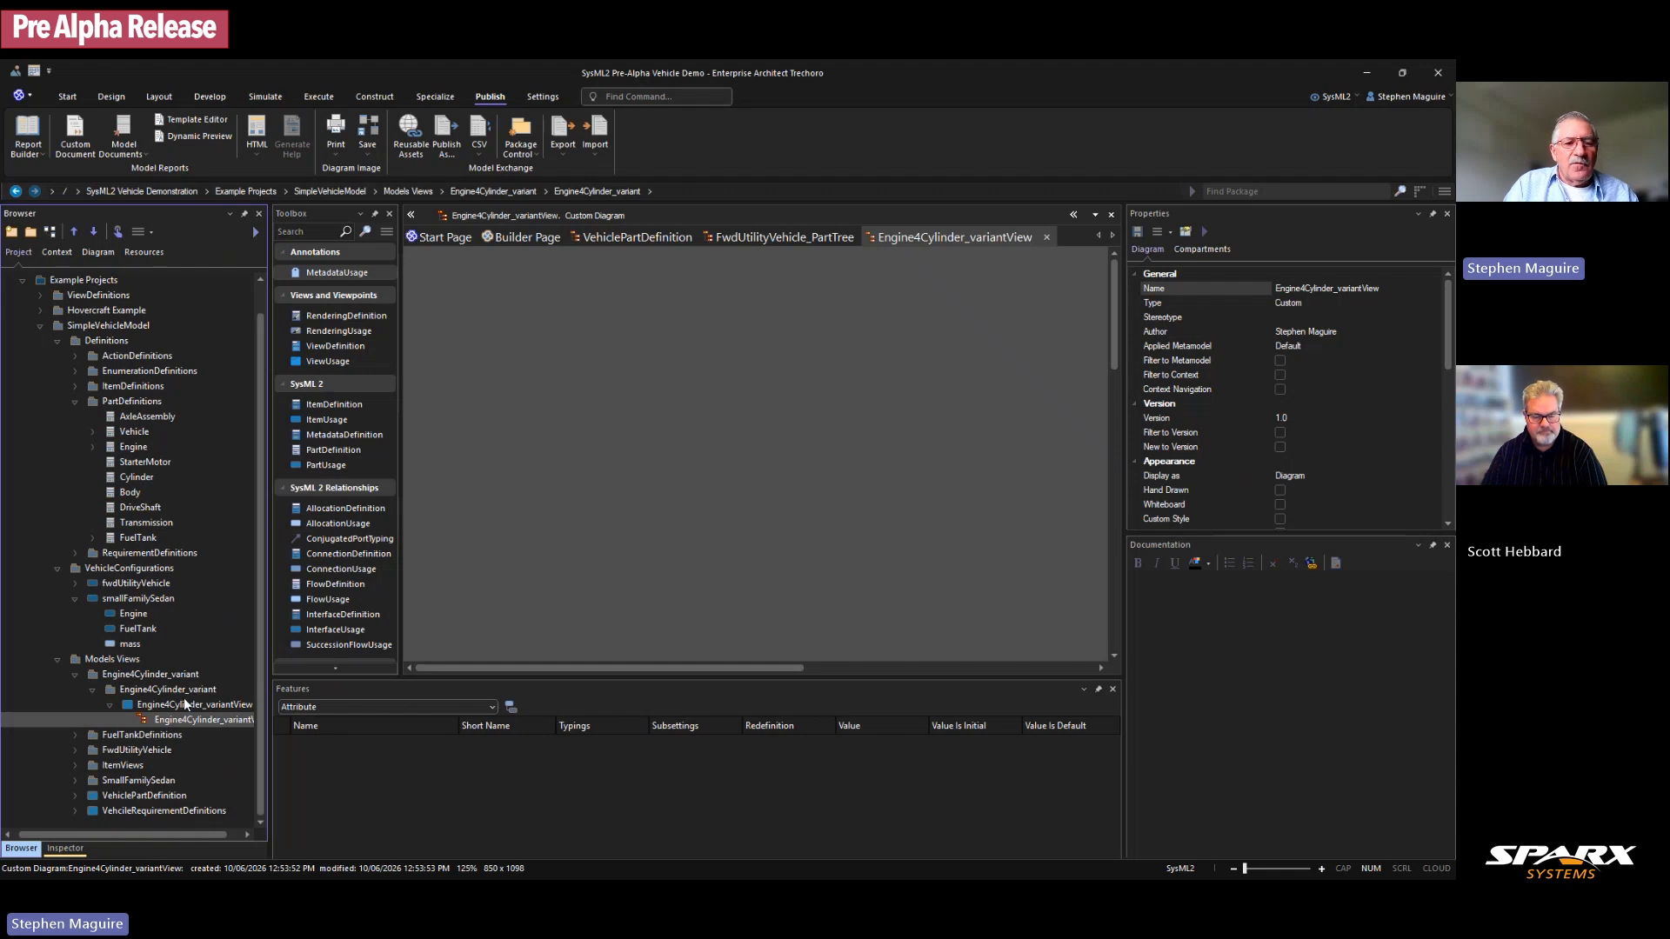
Step: Add the Engine part definition to the Engine4Cylinder_variantView diagram
click(129, 445)
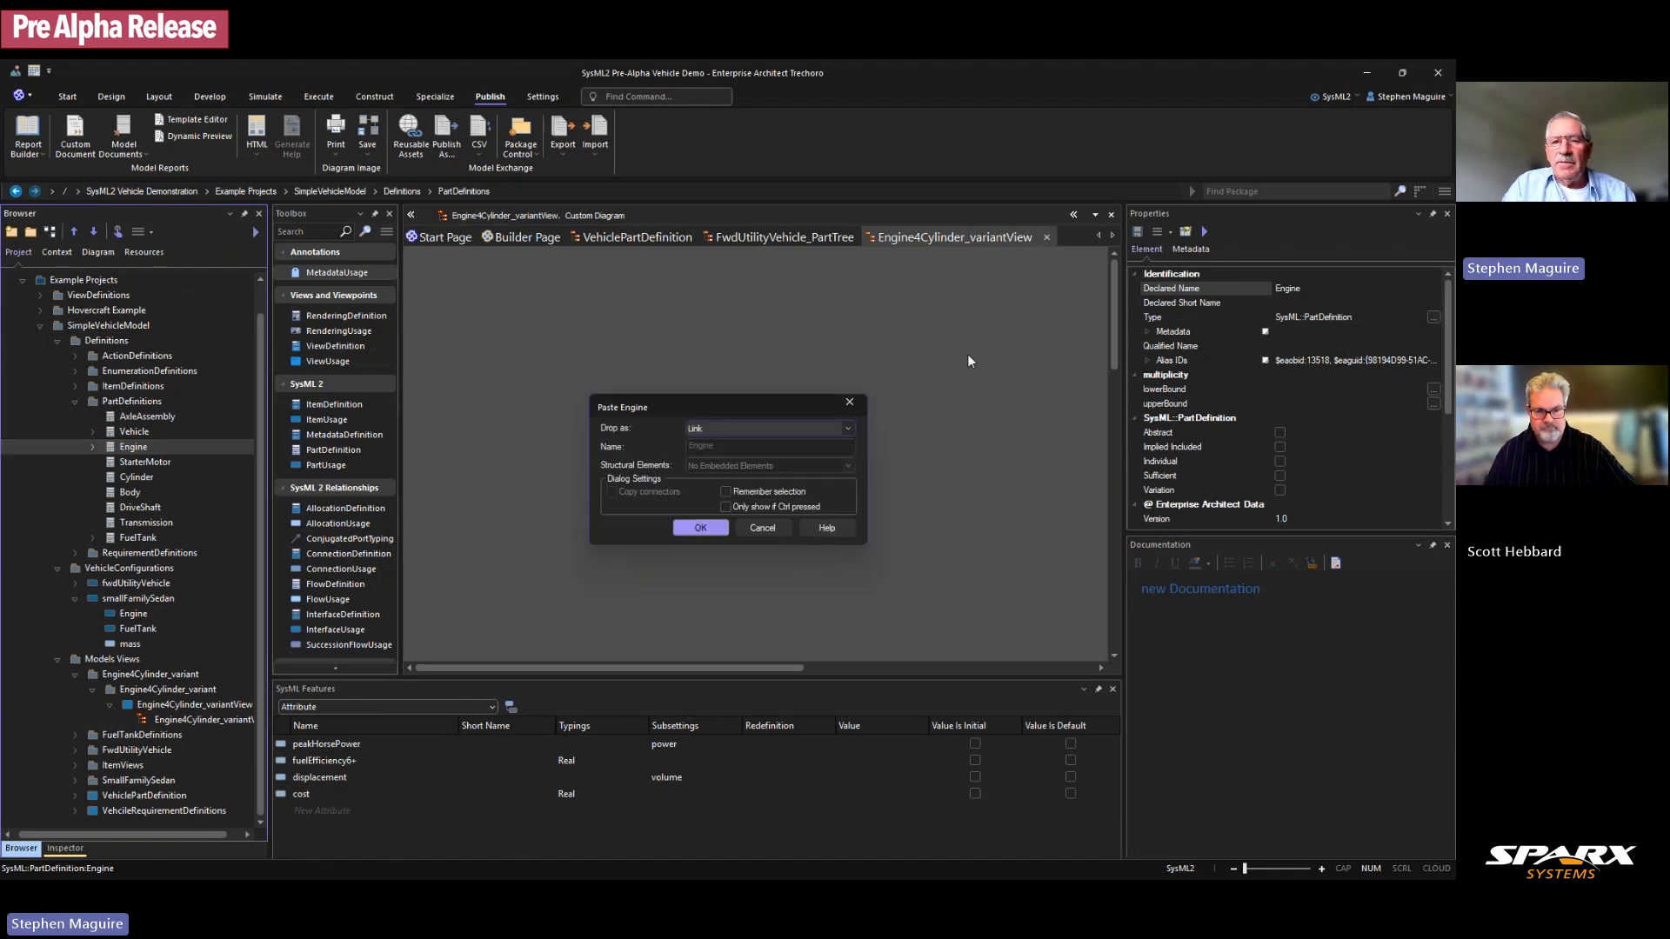
click(709, 528)
drag(1037, 379, 1034, 396)
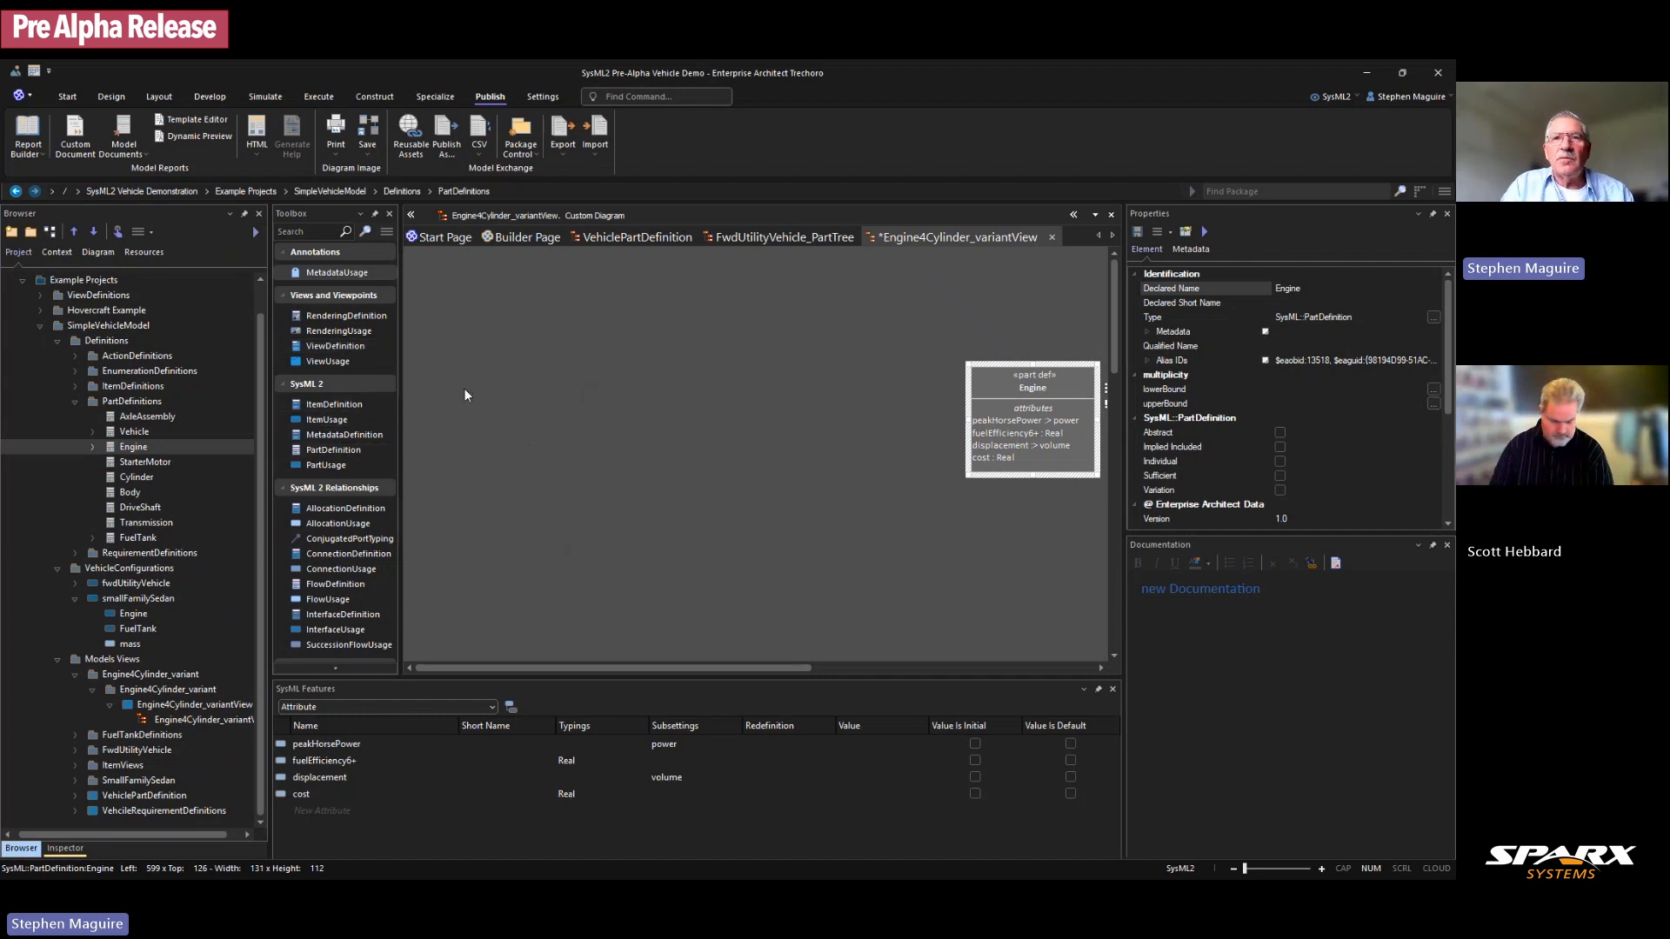
Step: Drop Engine again as an Engine : Engine part usage and check its FeatureTyping connector
click(134, 445)
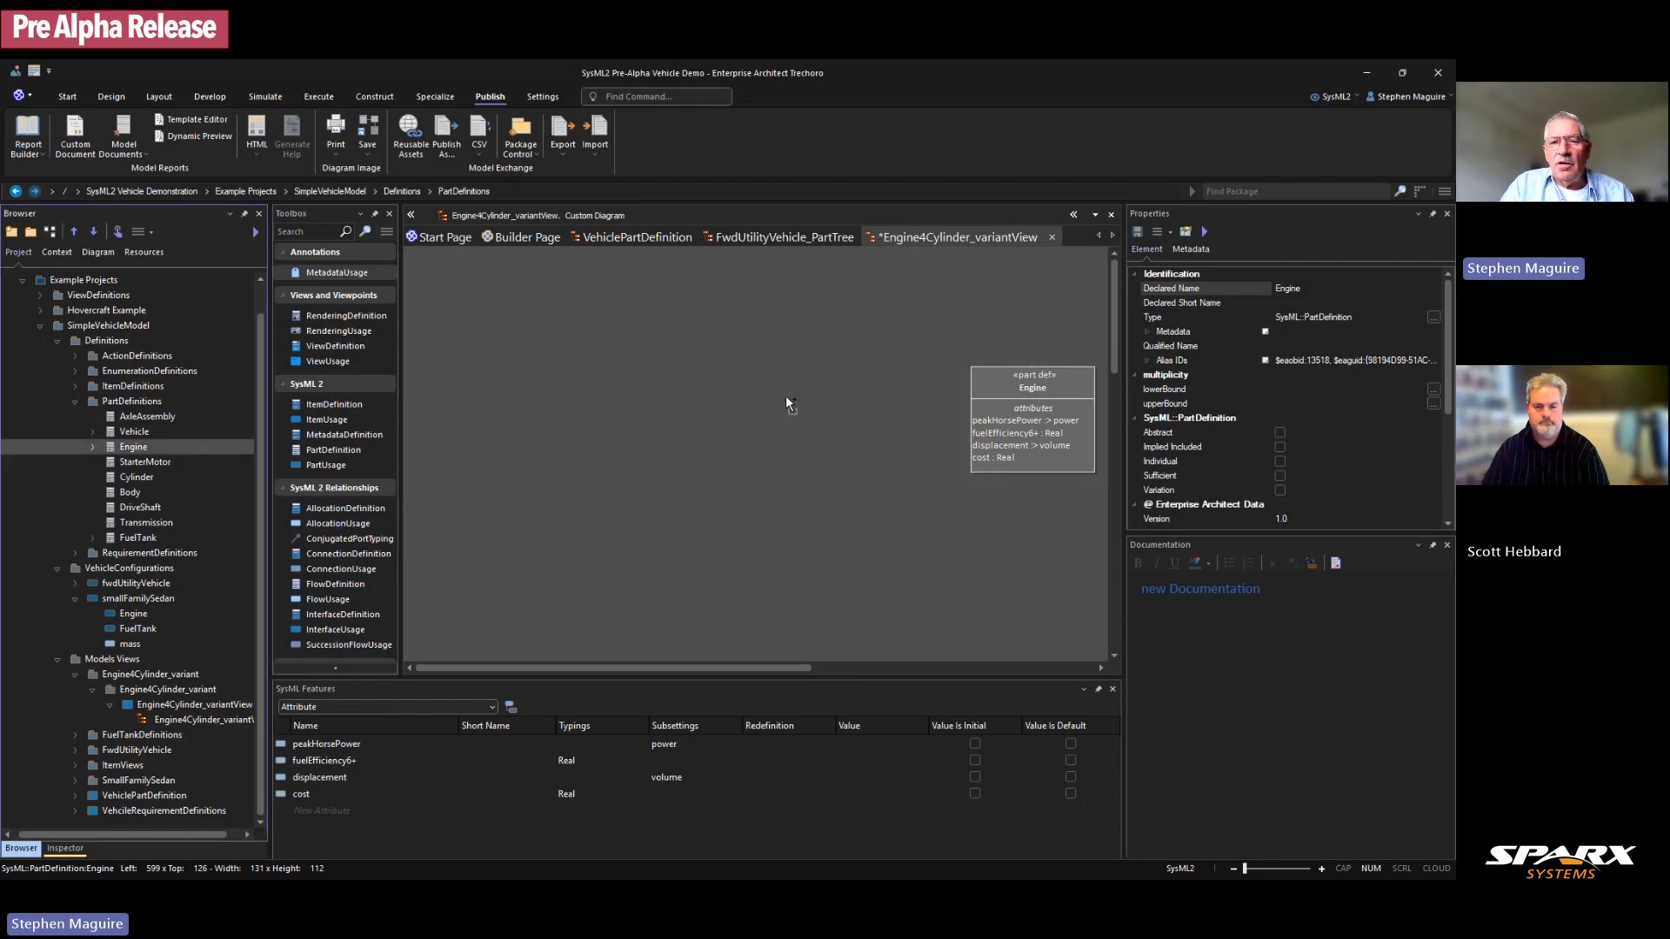
drag(786, 399, 787, 398)
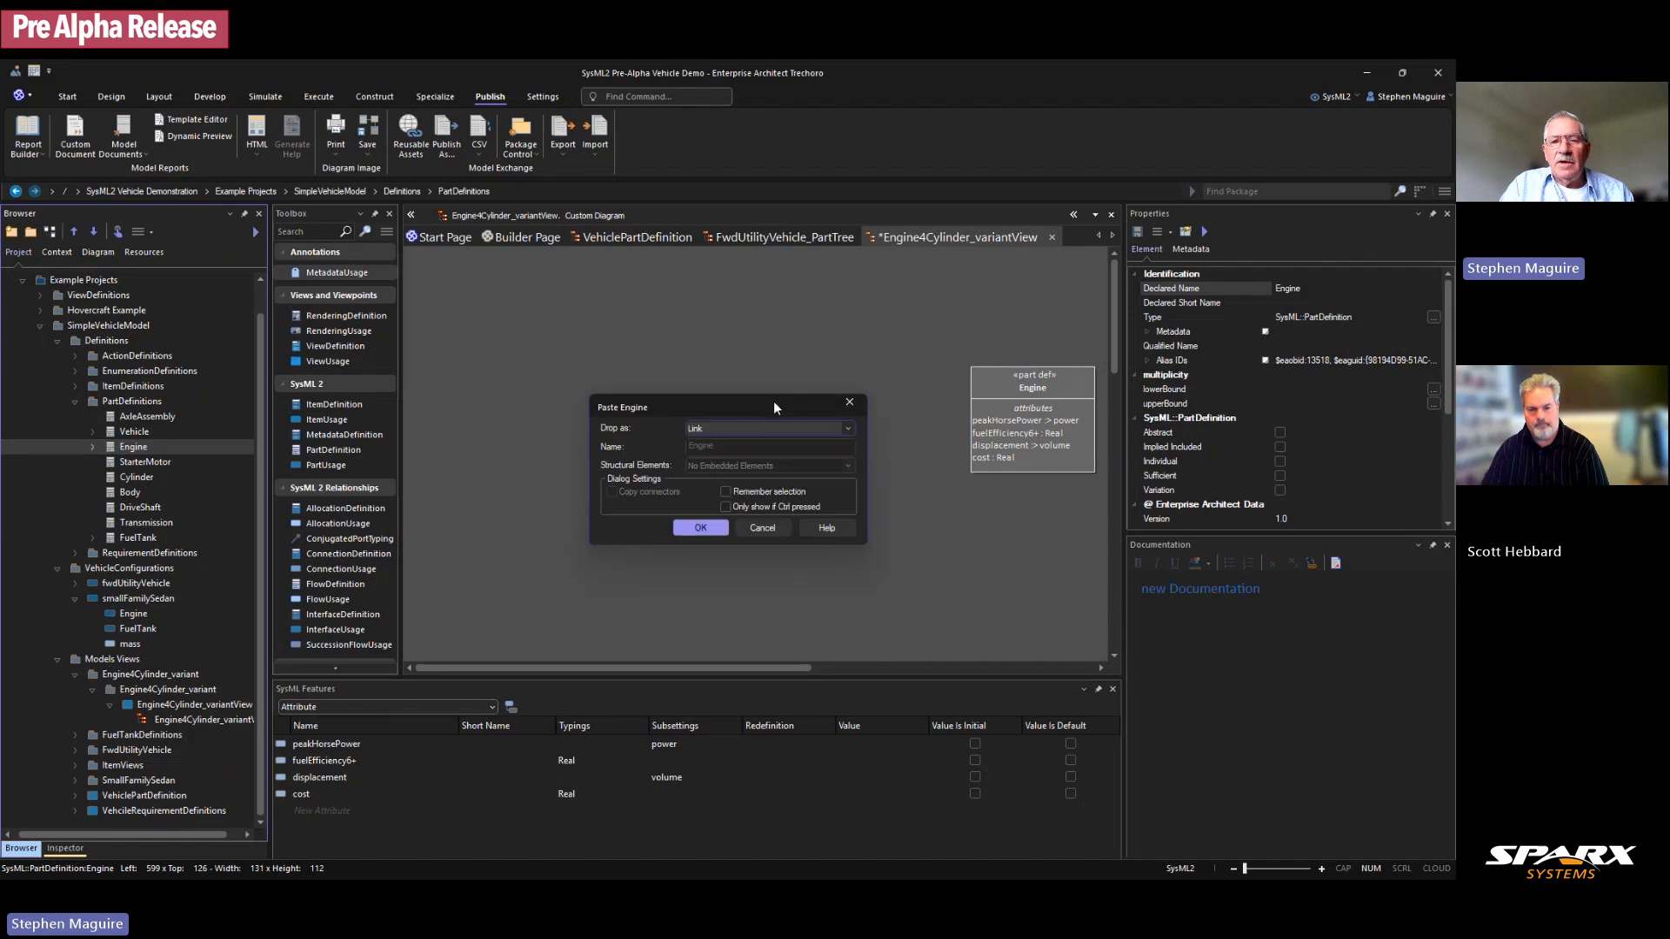
click(846, 427)
click(737, 456)
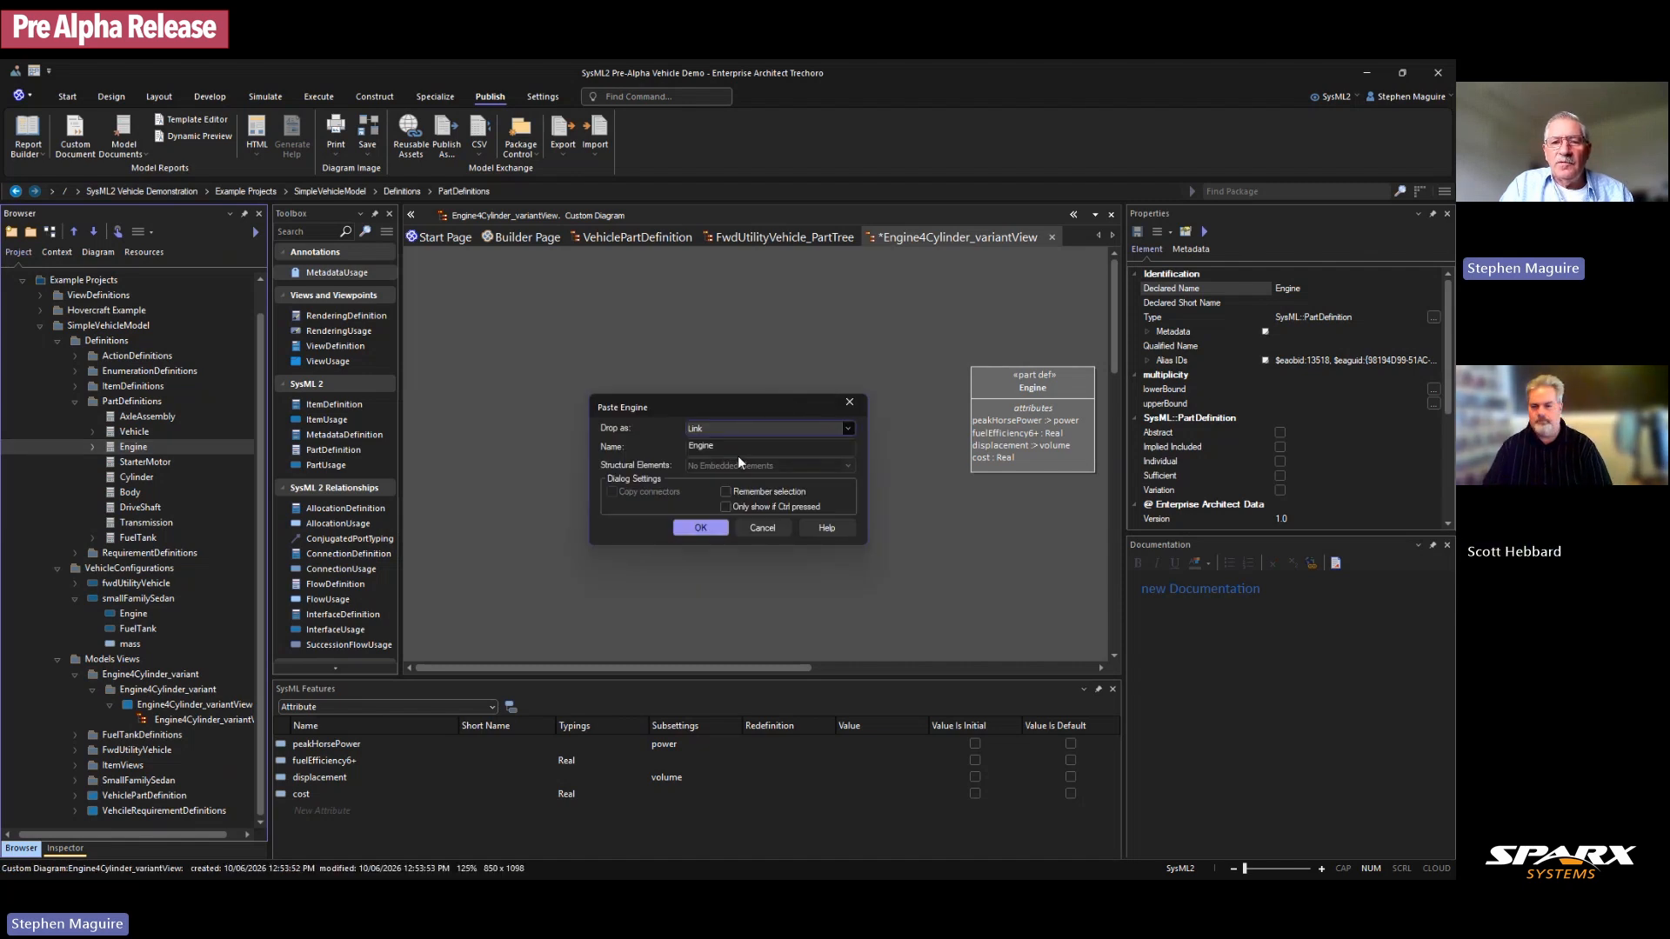
click(712, 526)
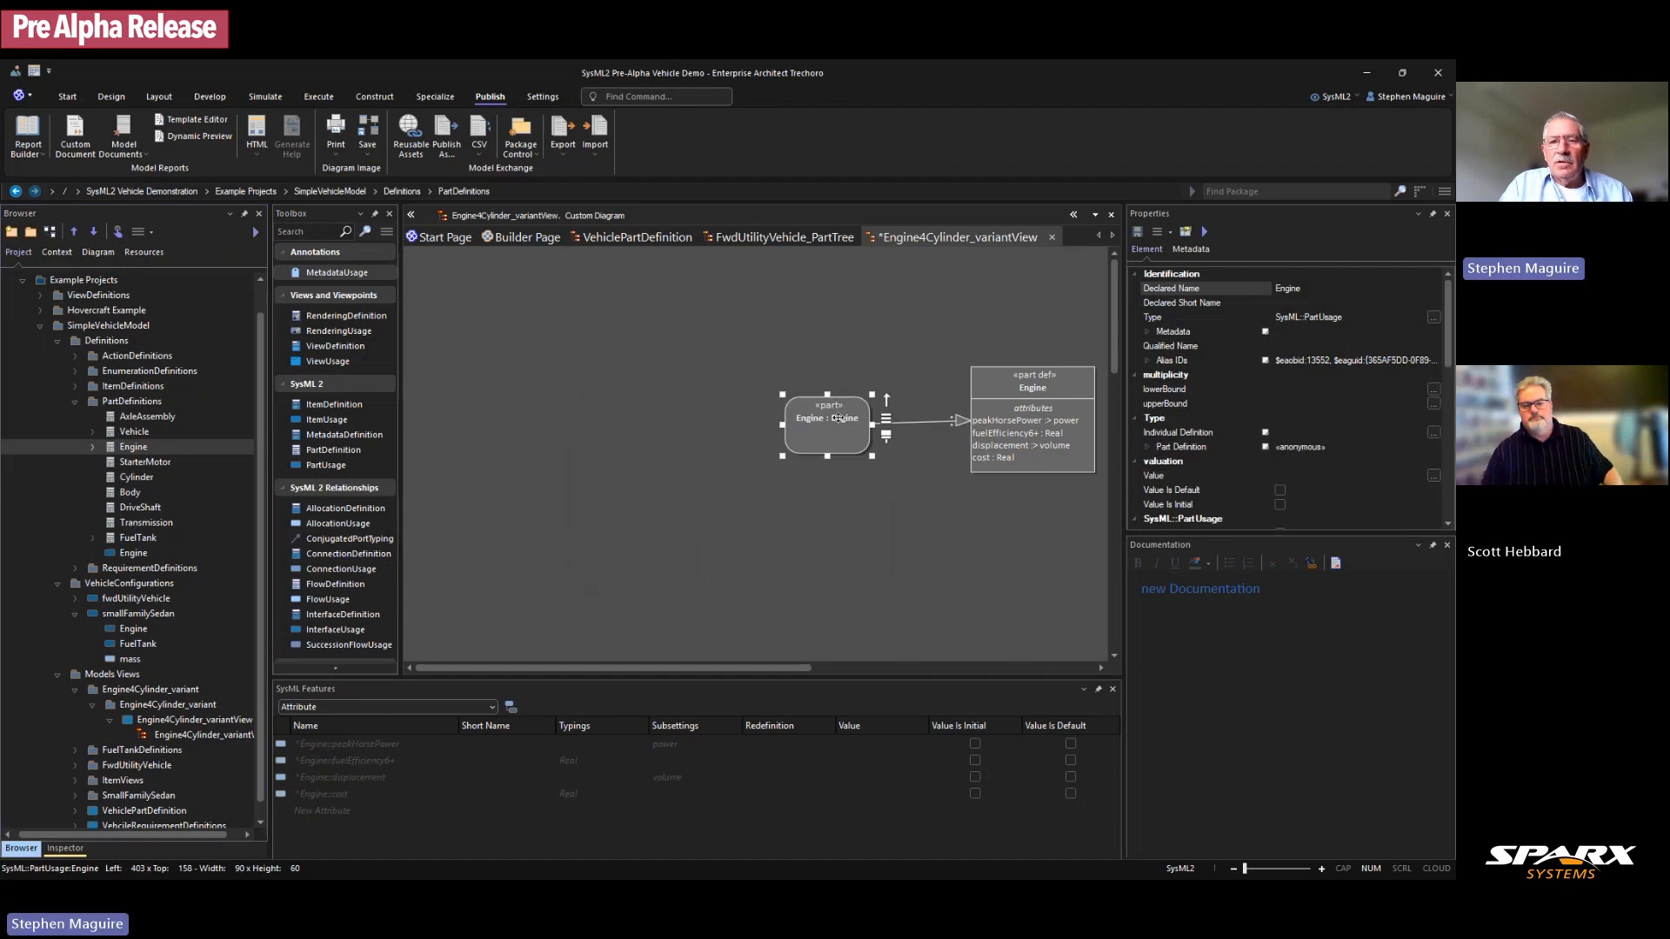
drag(838, 418, 819, 415)
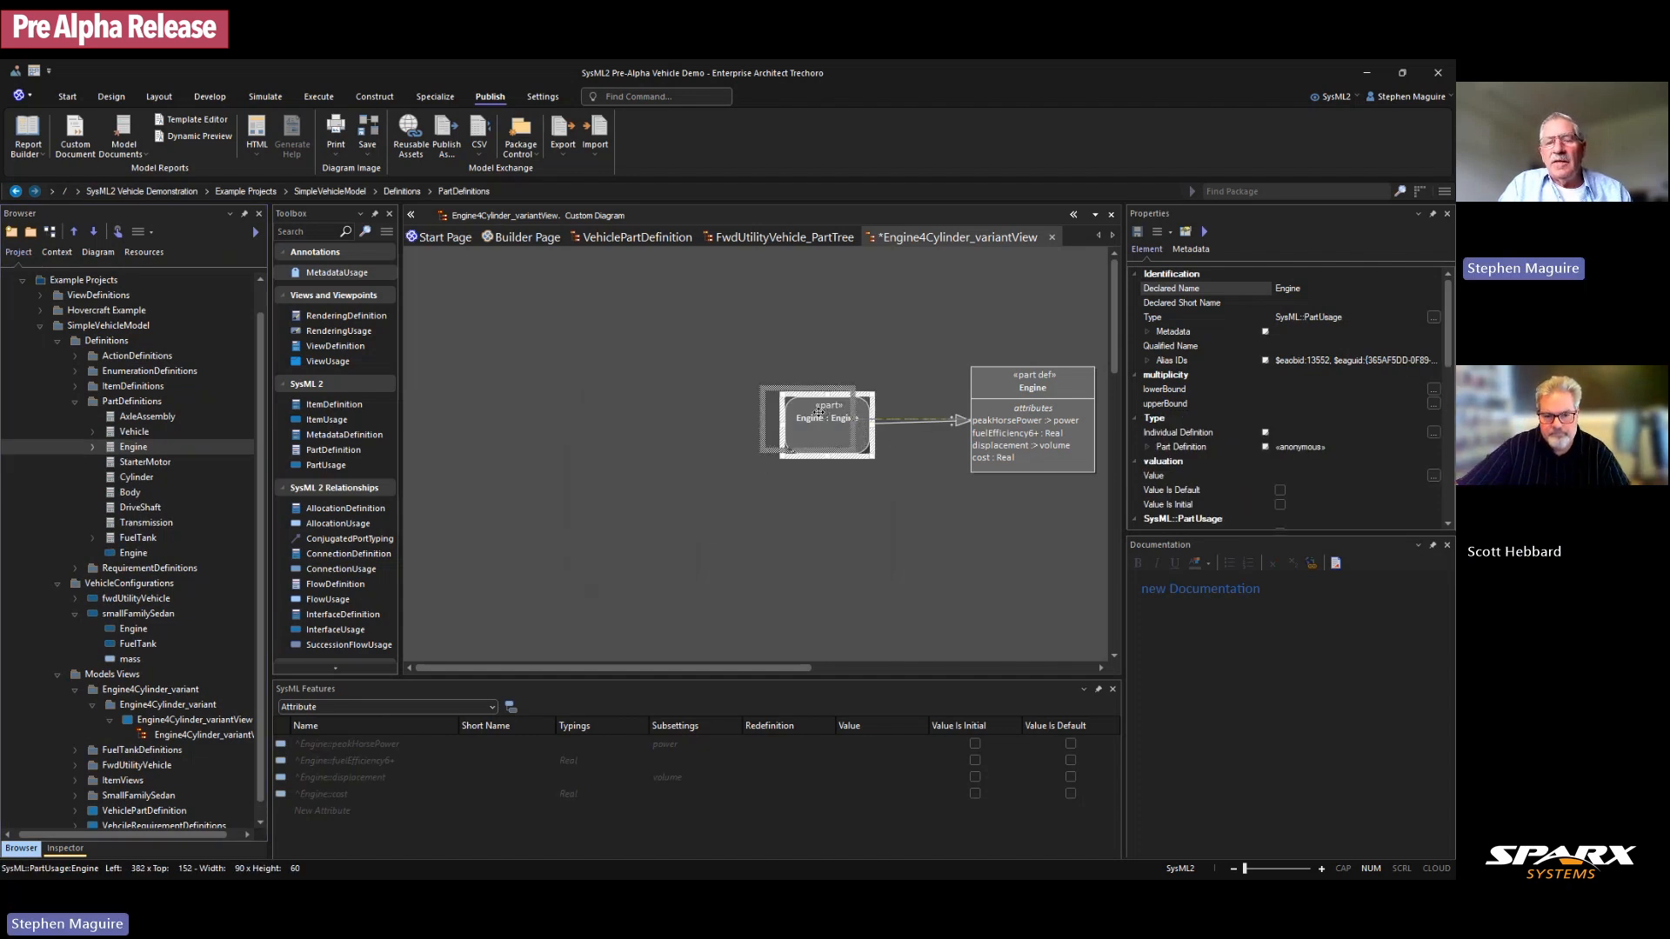
click(914, 421)
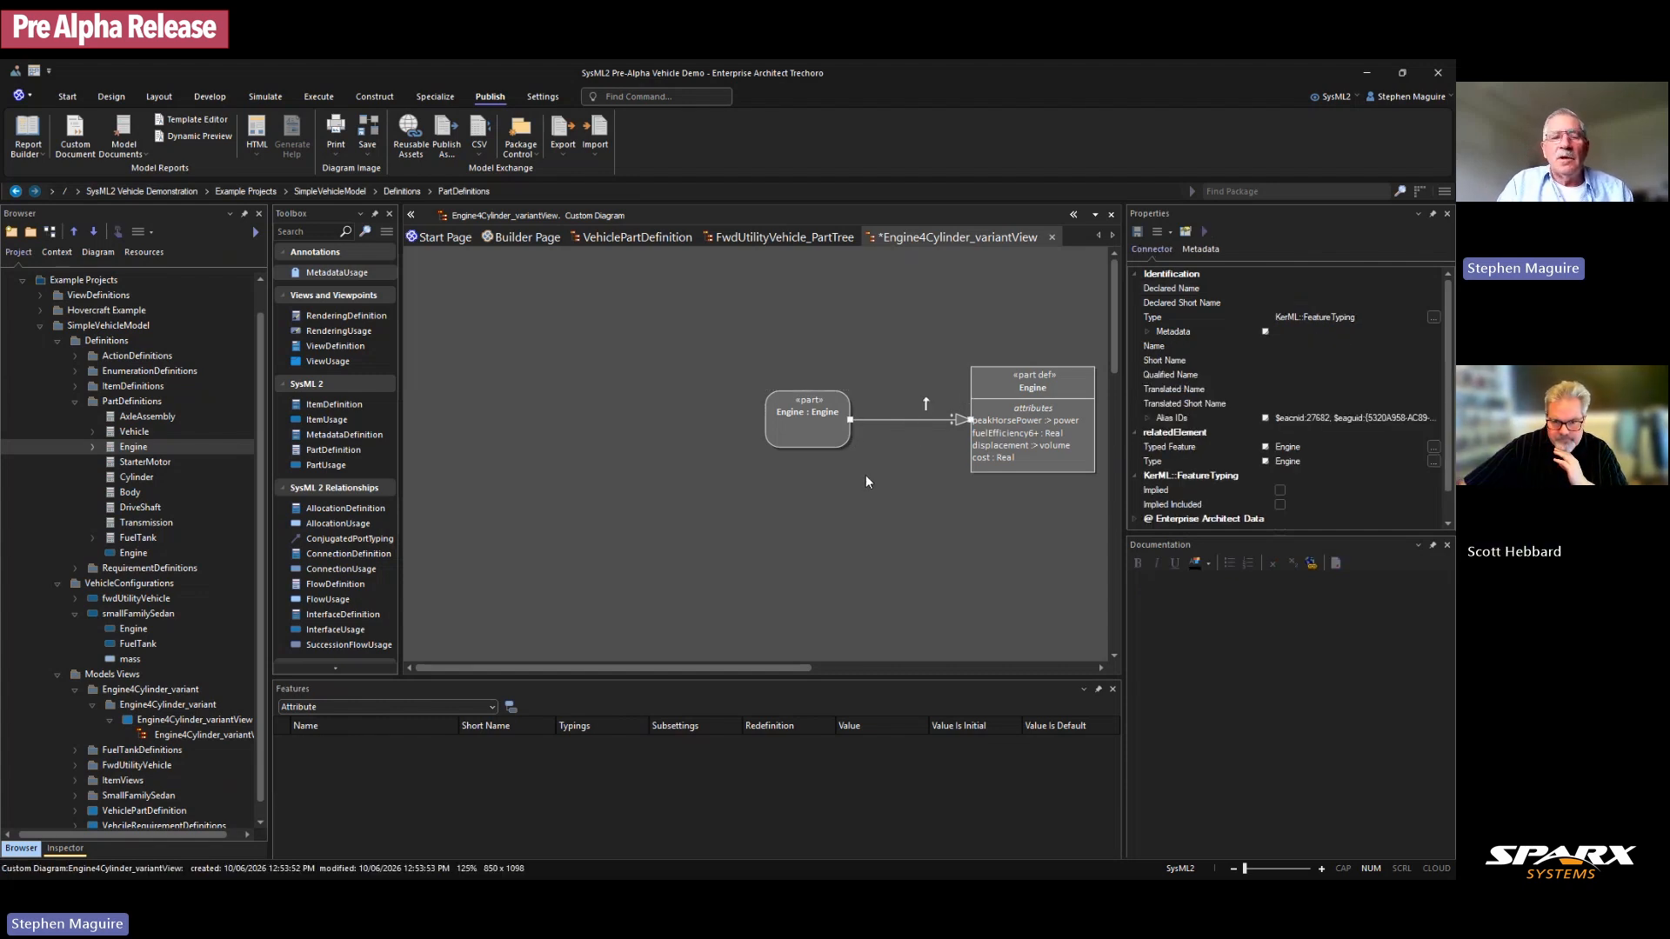
click(128, 477)
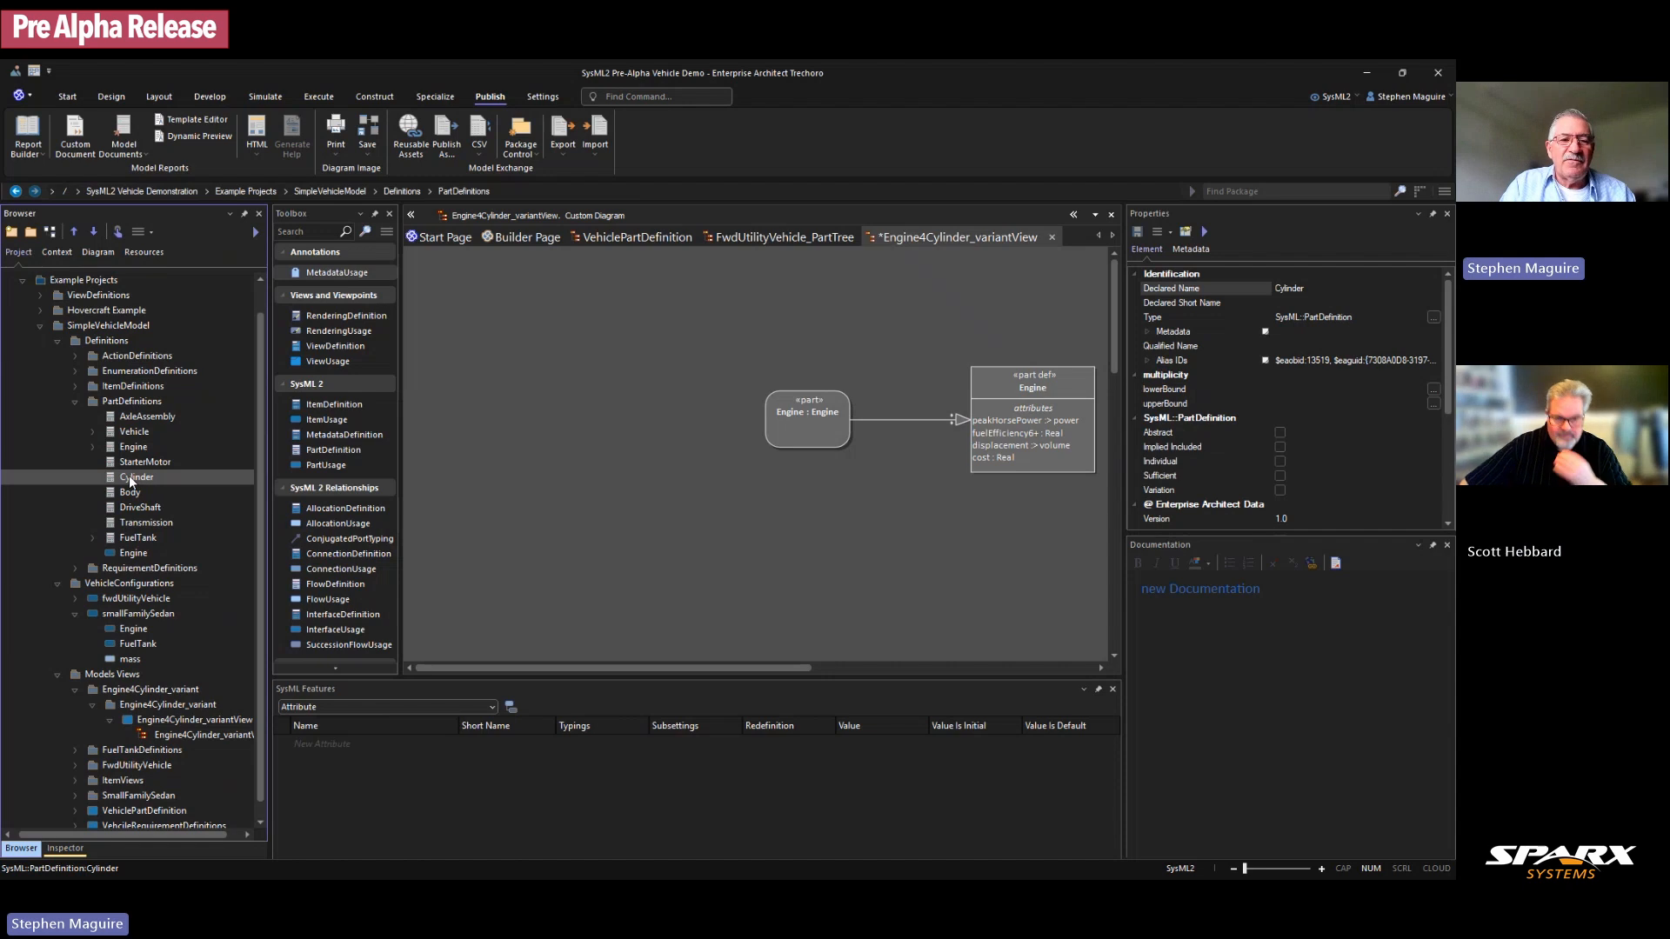
Step: Place the Cylinder part definition below Engine's, matching its width and alignment
drag(168, 479, 1011, 529)
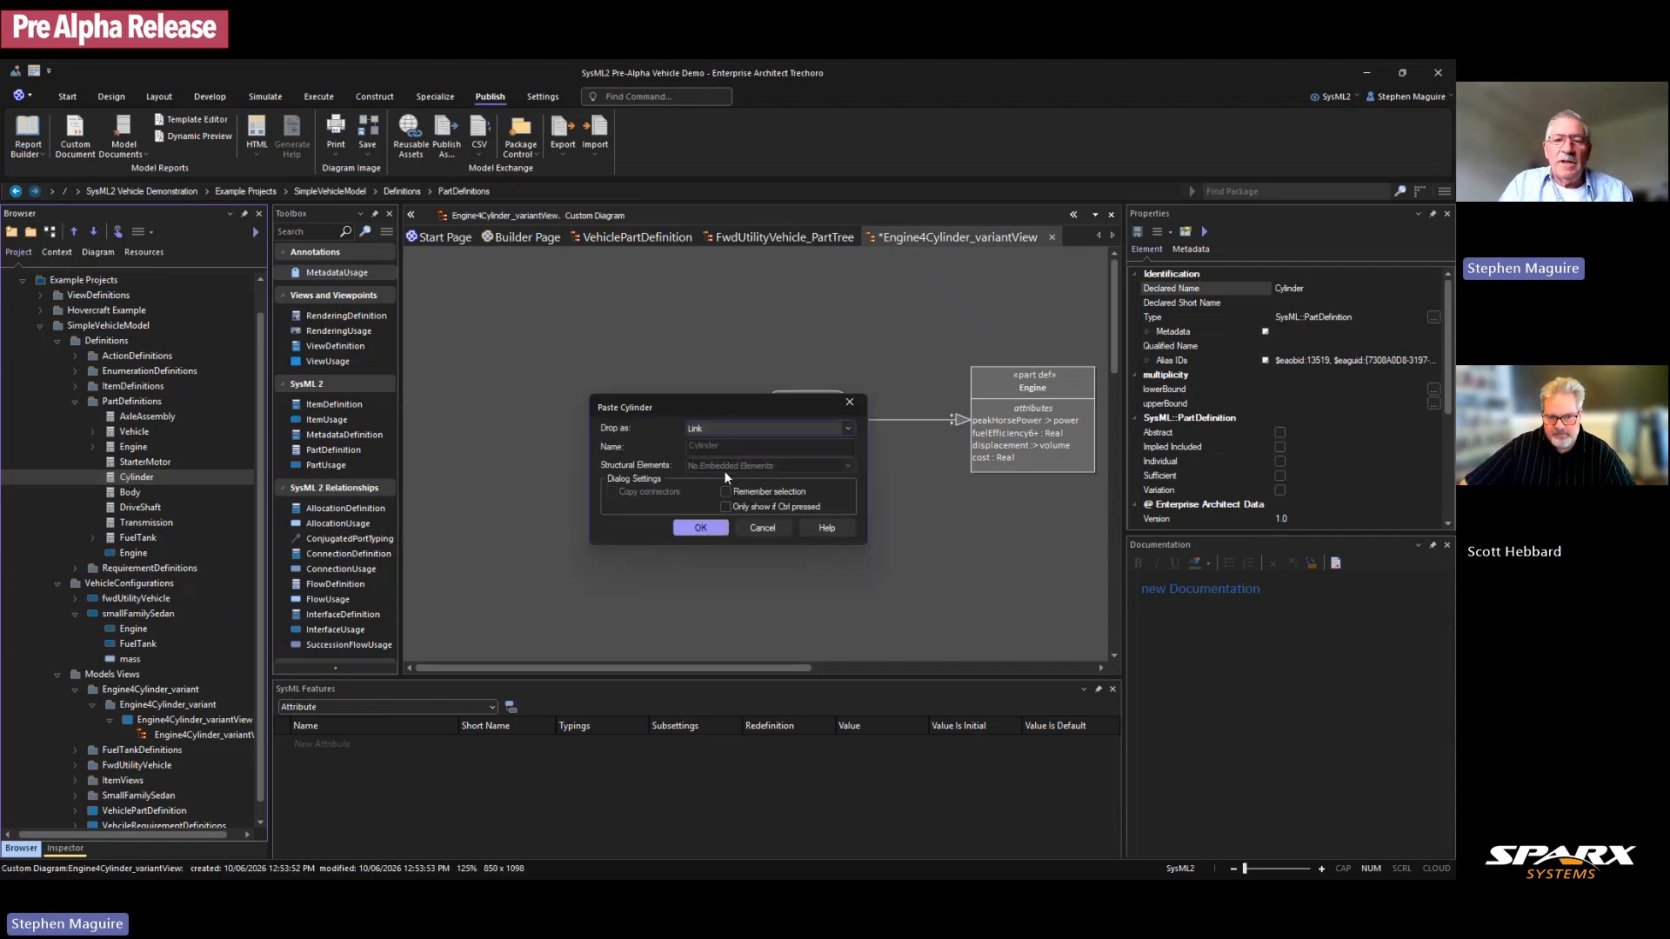
click(707, 525)
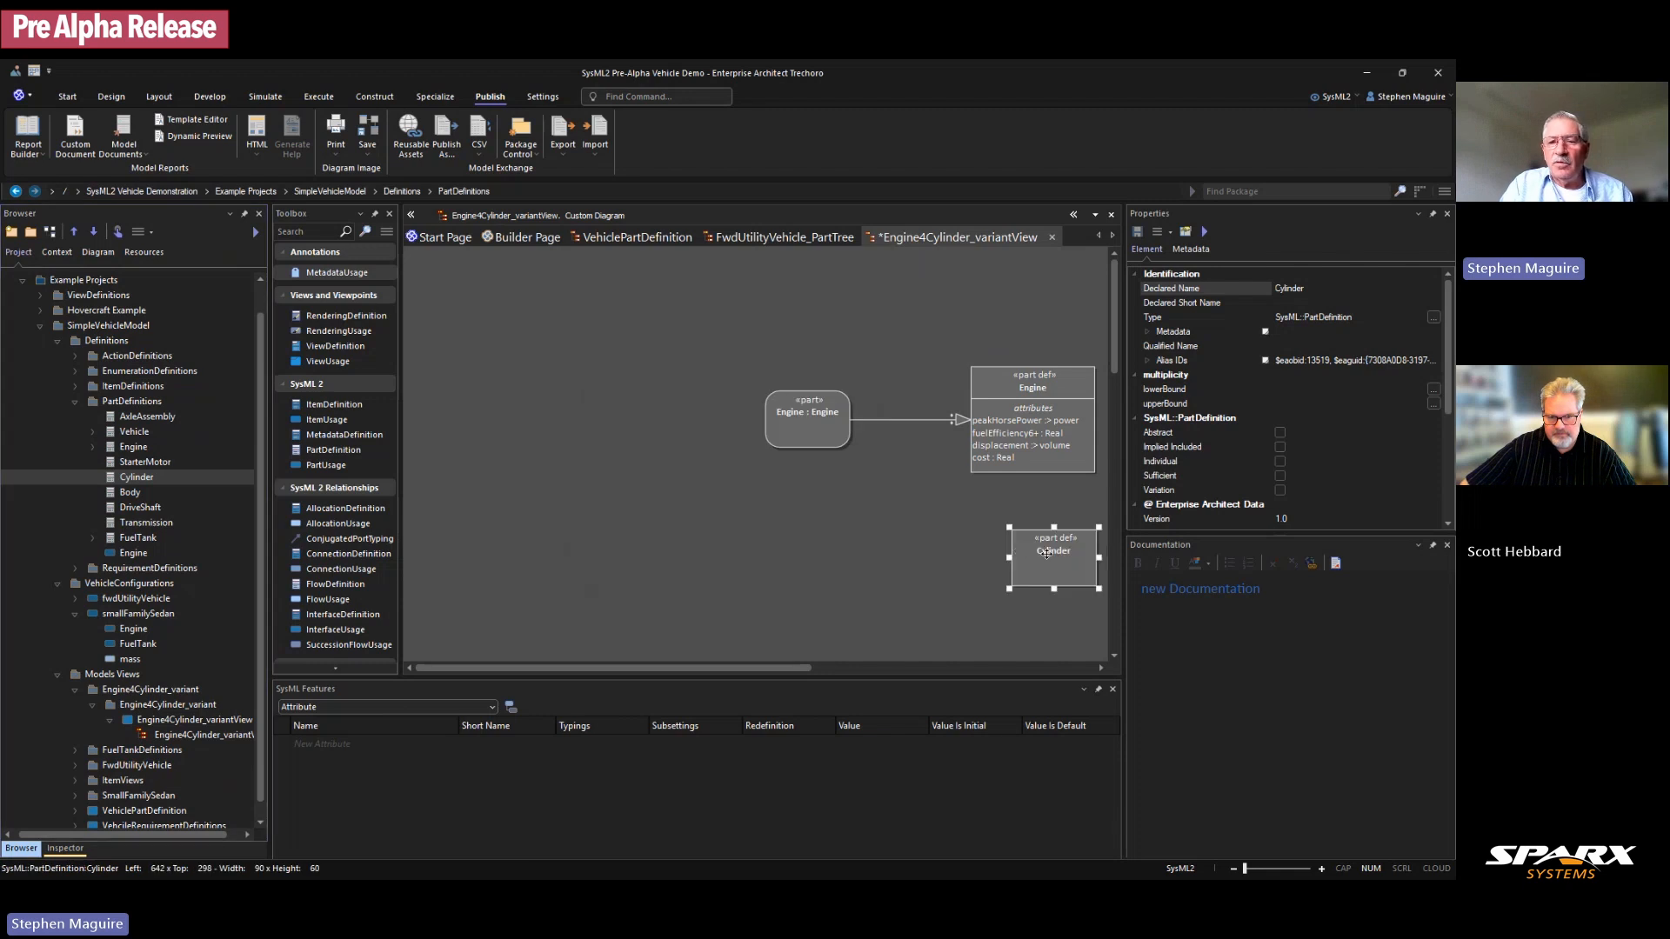
drag(1046, 554, 1014, 552)
click(1030, 412)
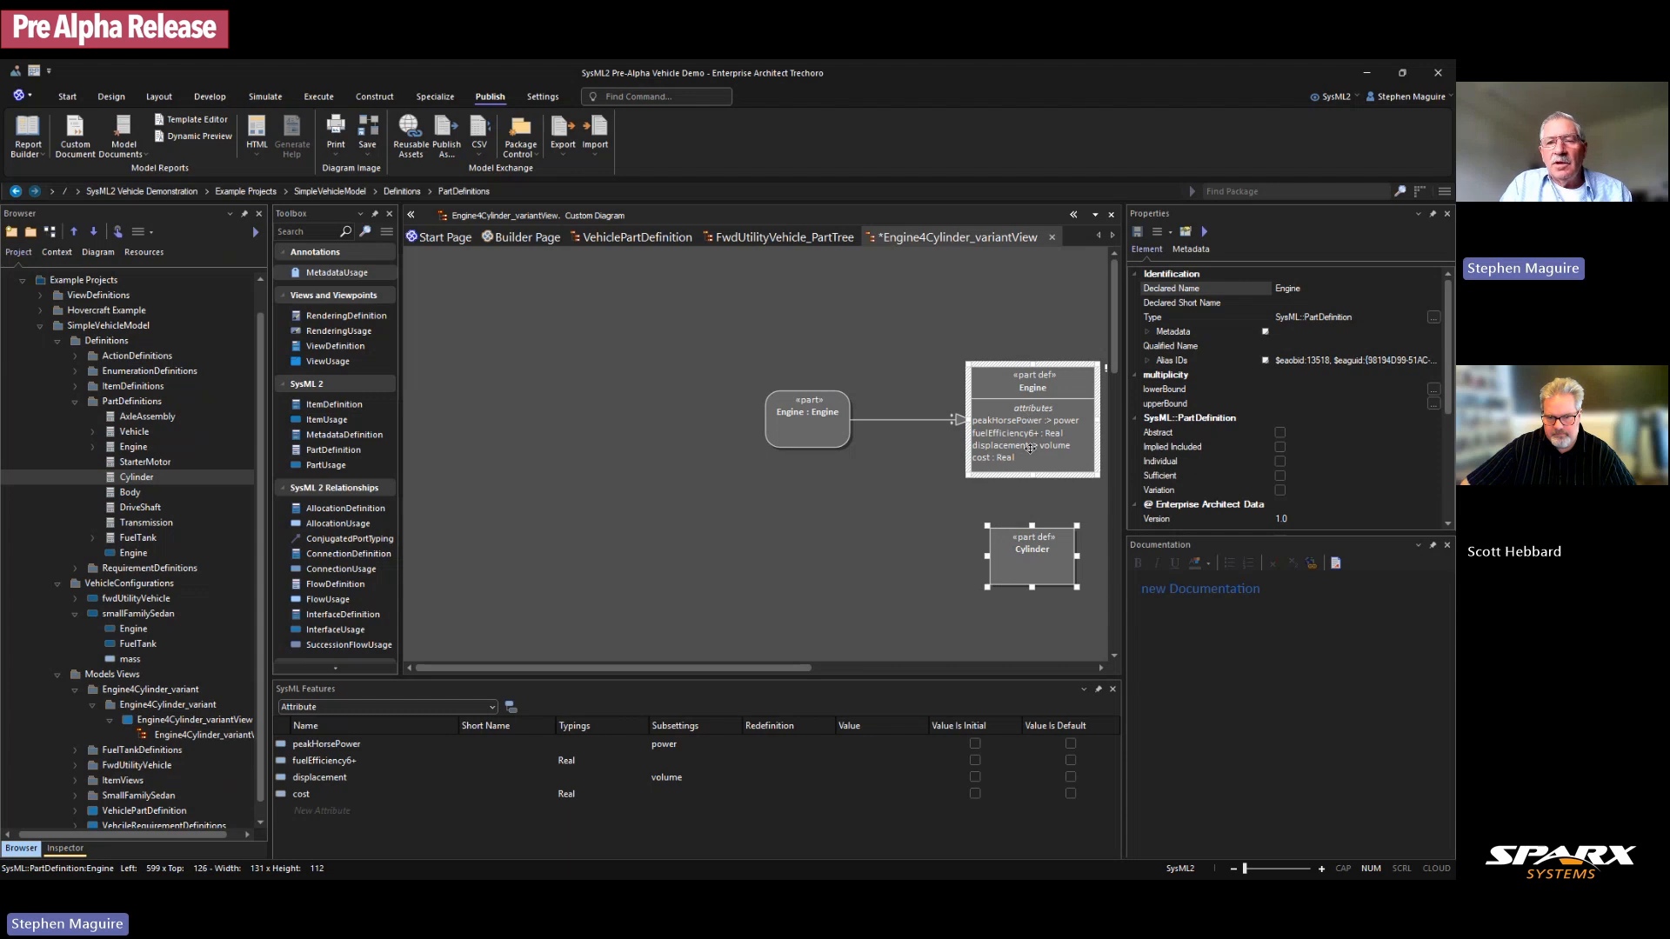
click(155, 94)
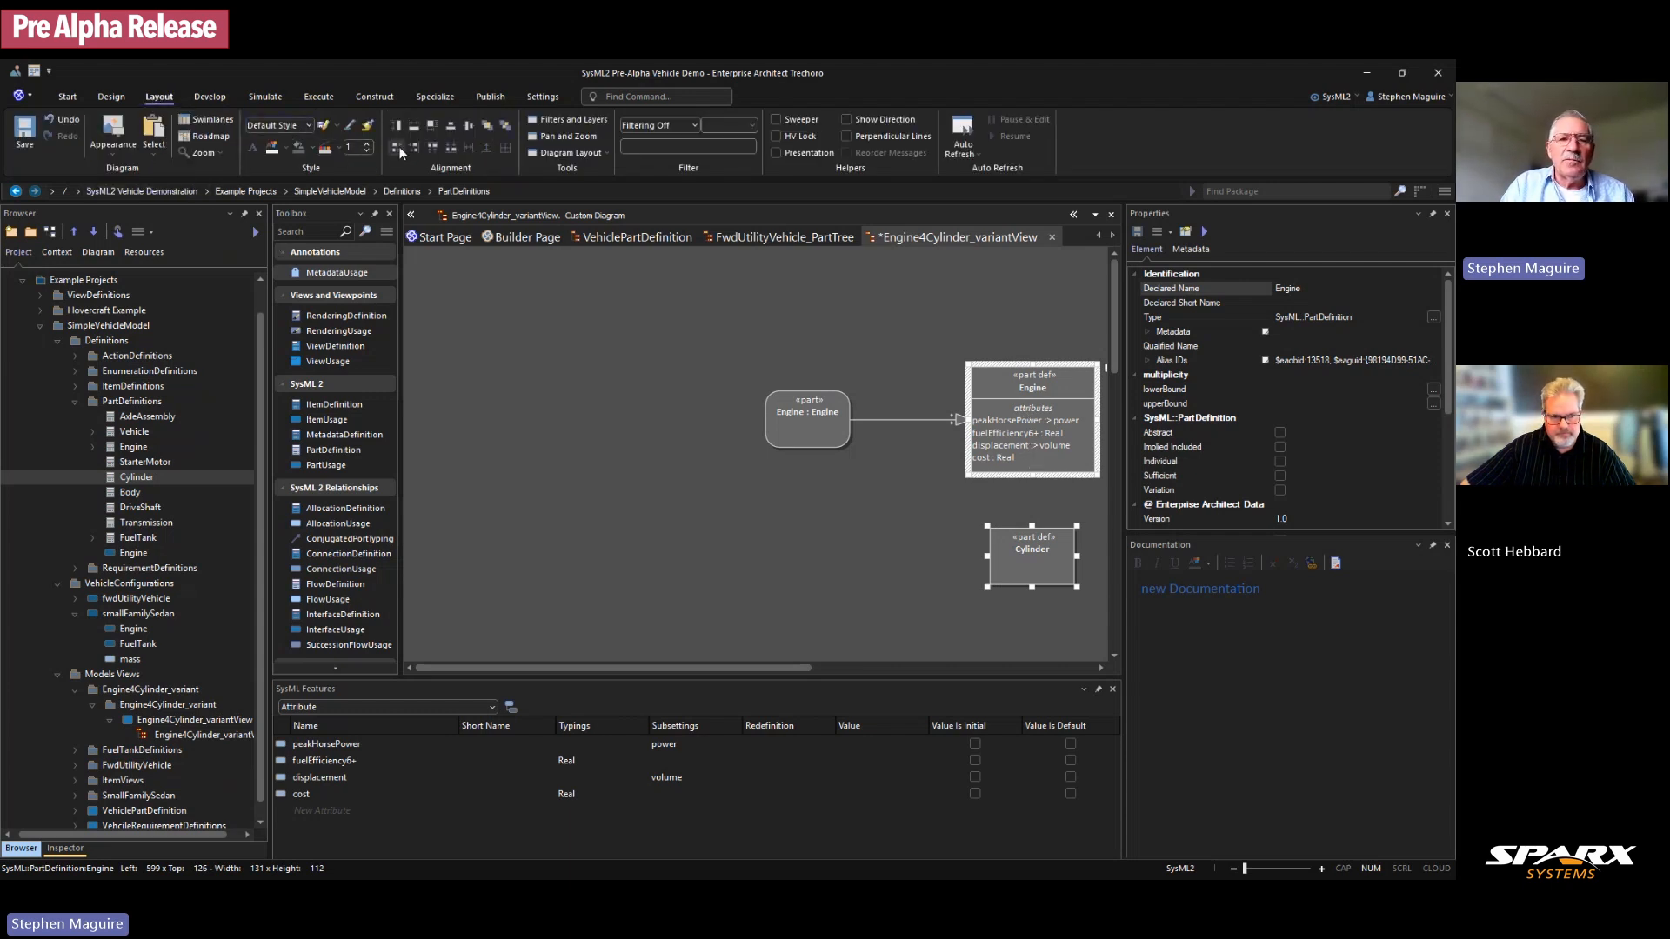
click(414, 127)
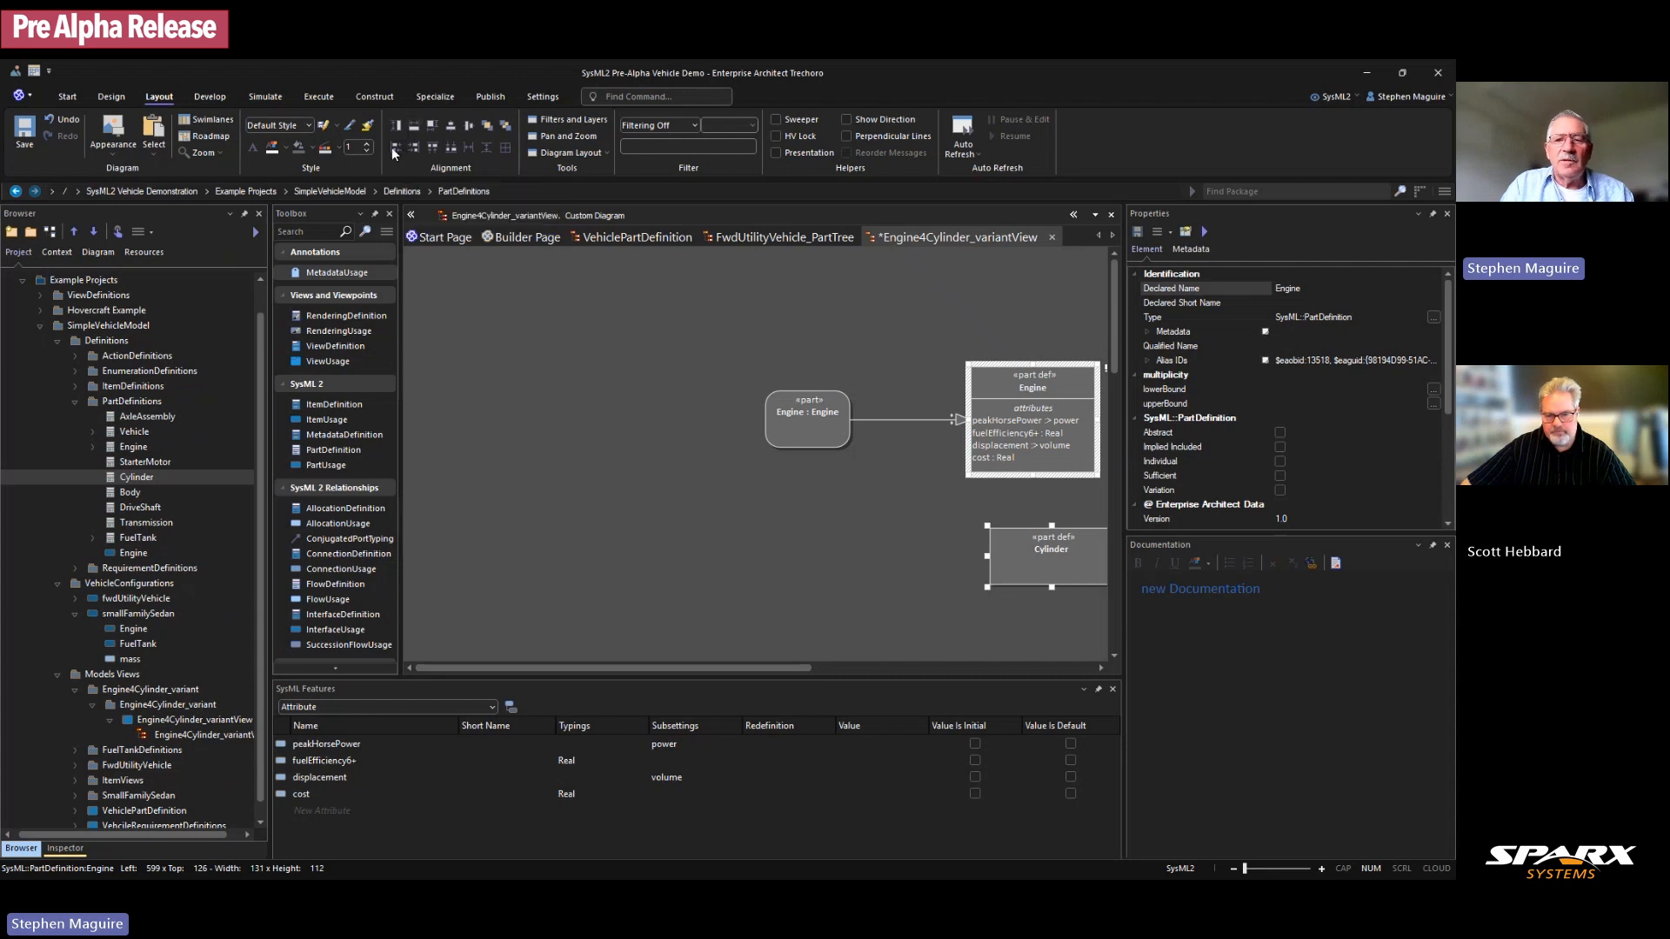
click(393, 148)
click(760, 557)
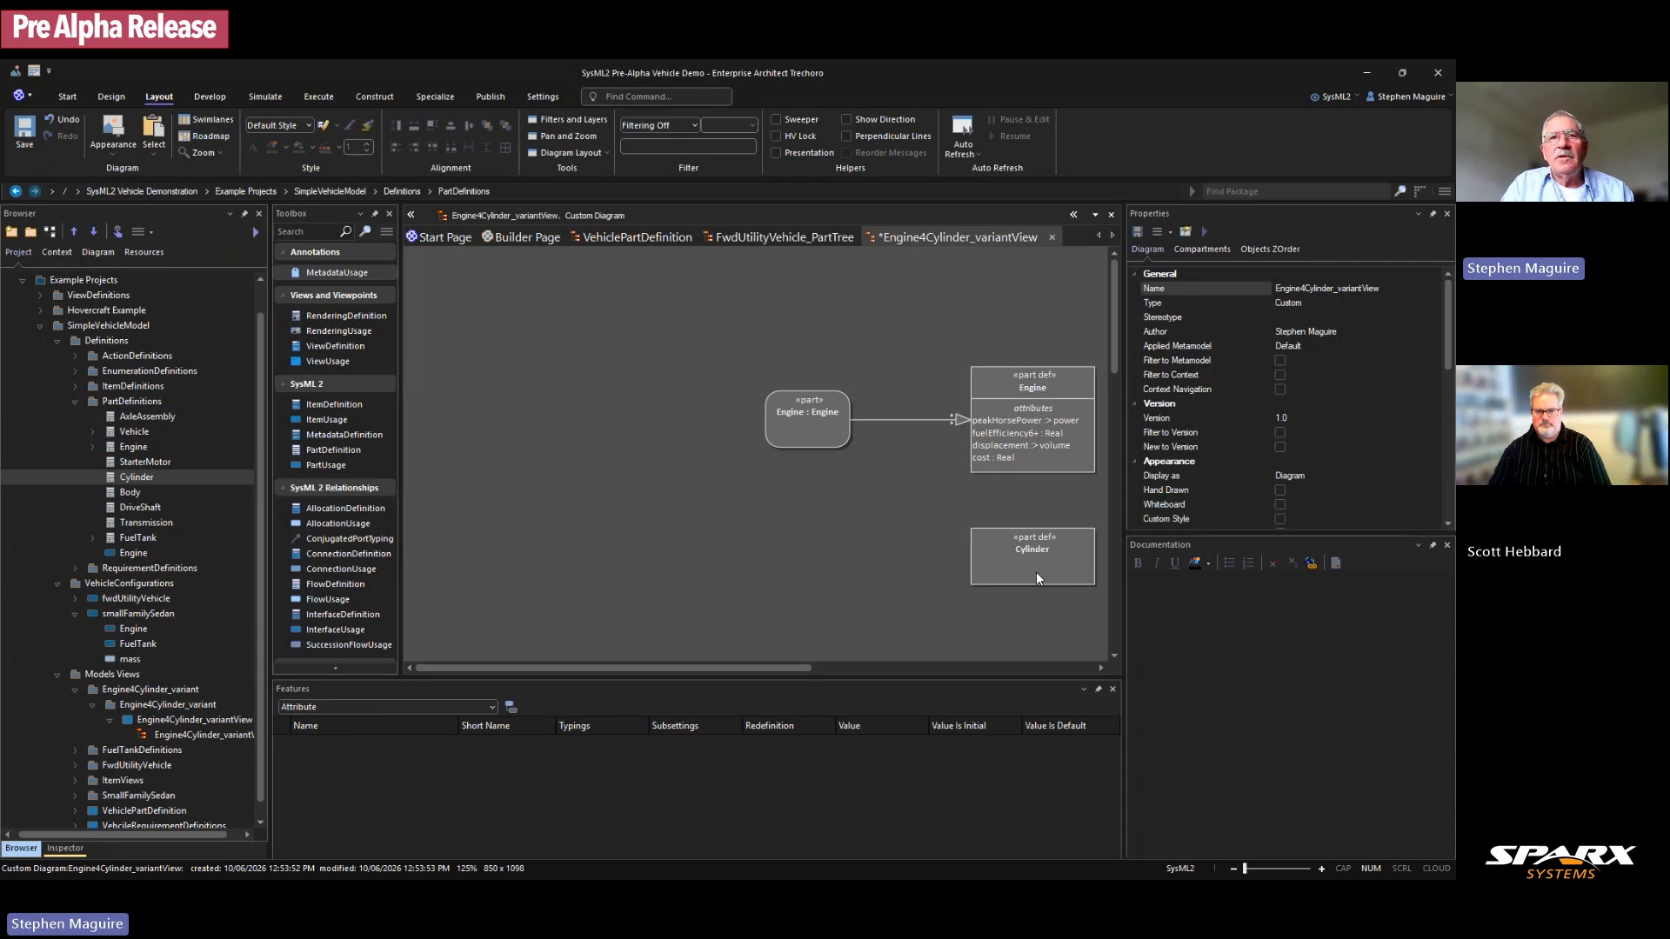
Step: Add a Cylinder : Cylinder part usage to the left of its definition
click(139, 479)
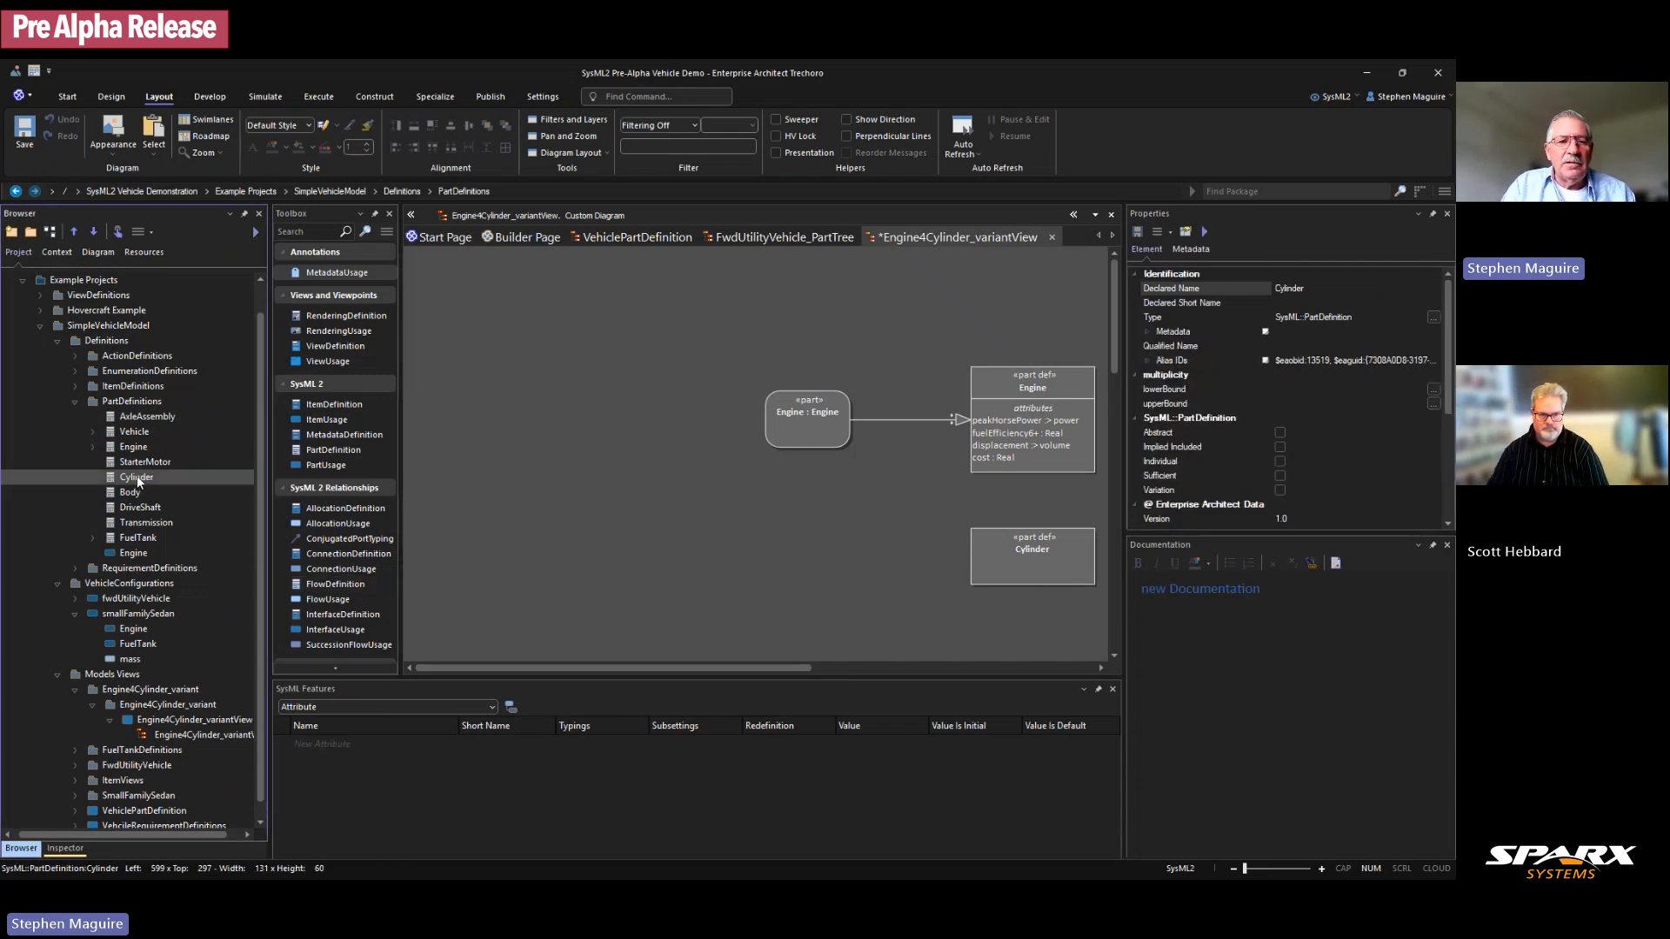
drag(137, 478, 613, 508)
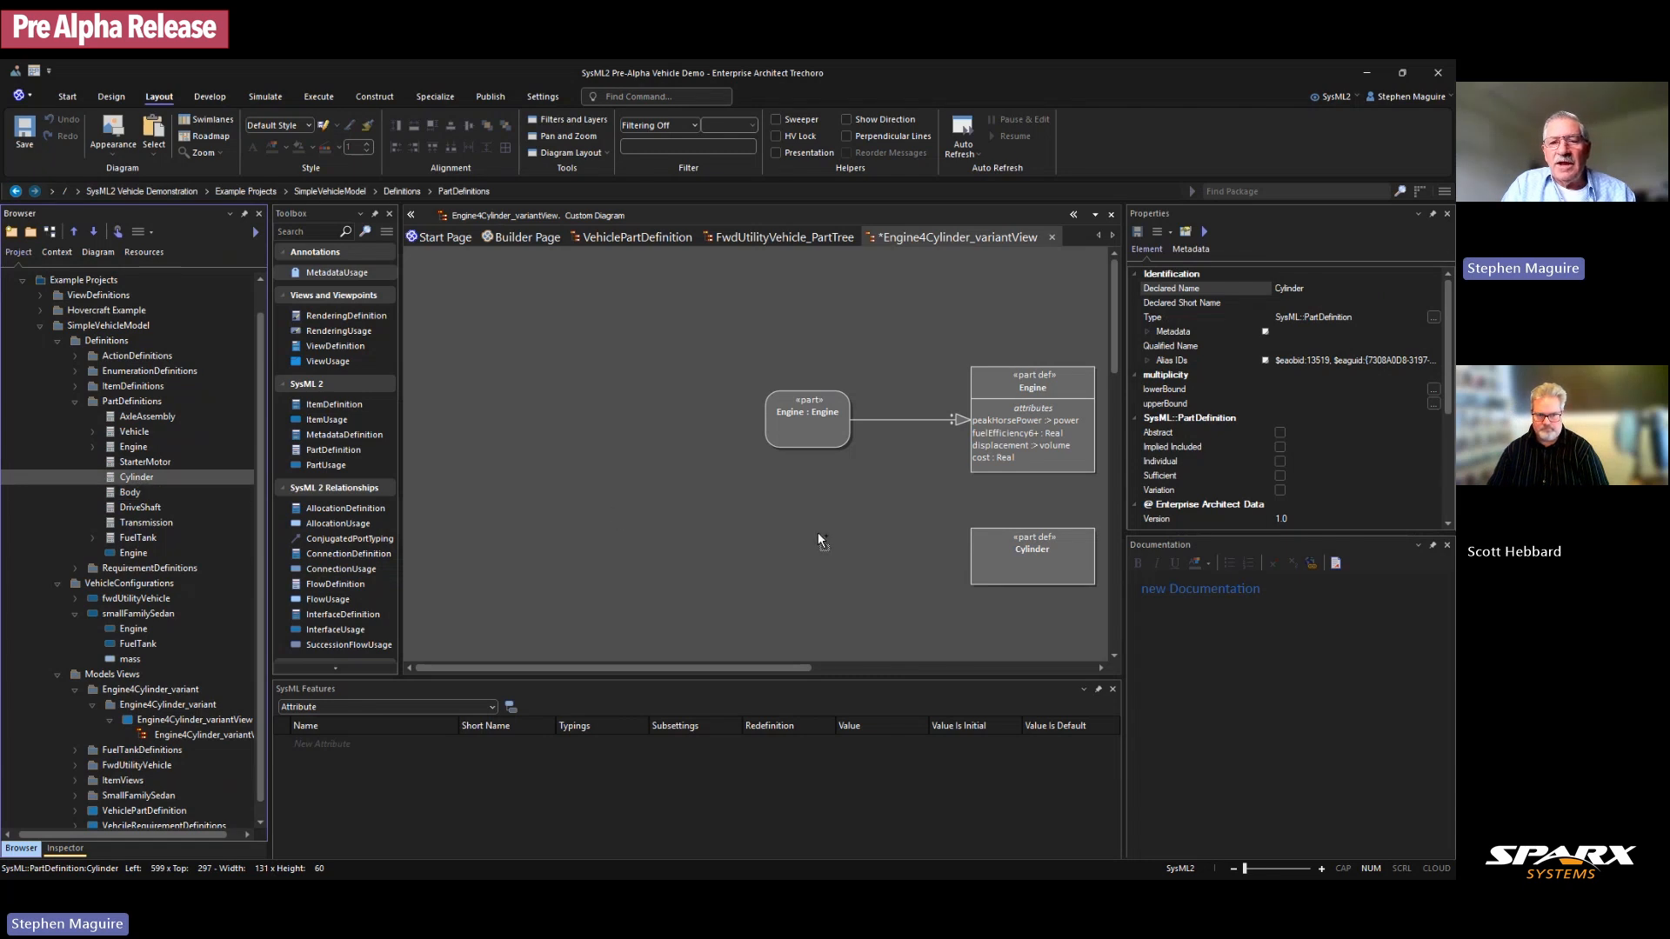
drag(817, 532, 818, 534)
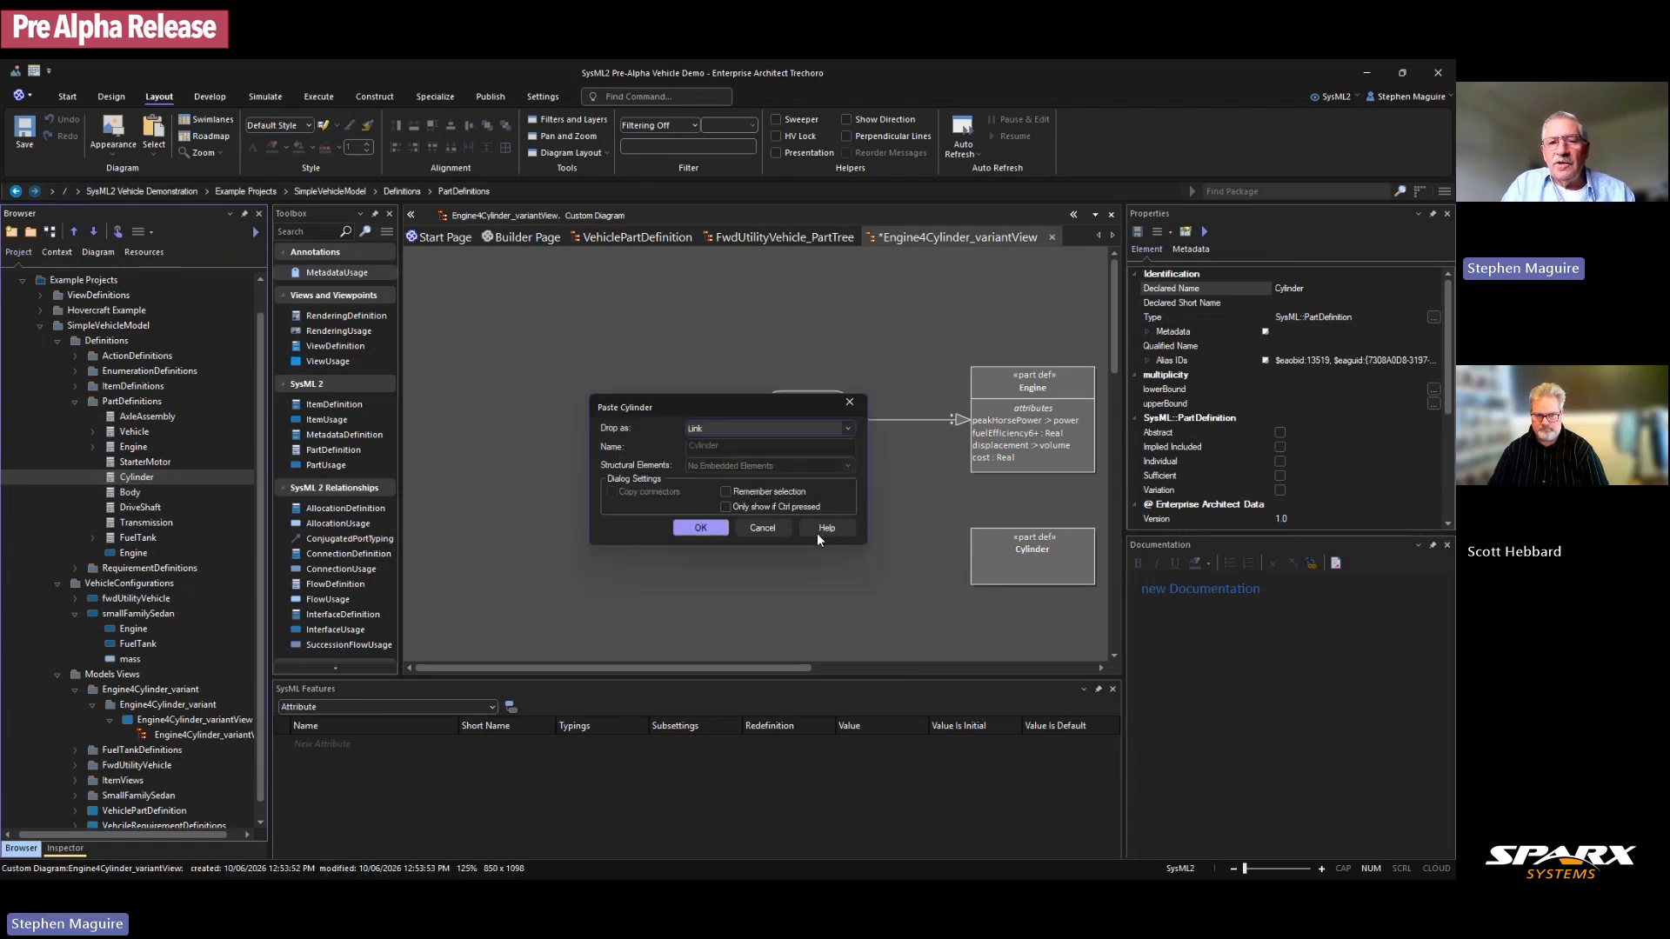
click(847, 430)
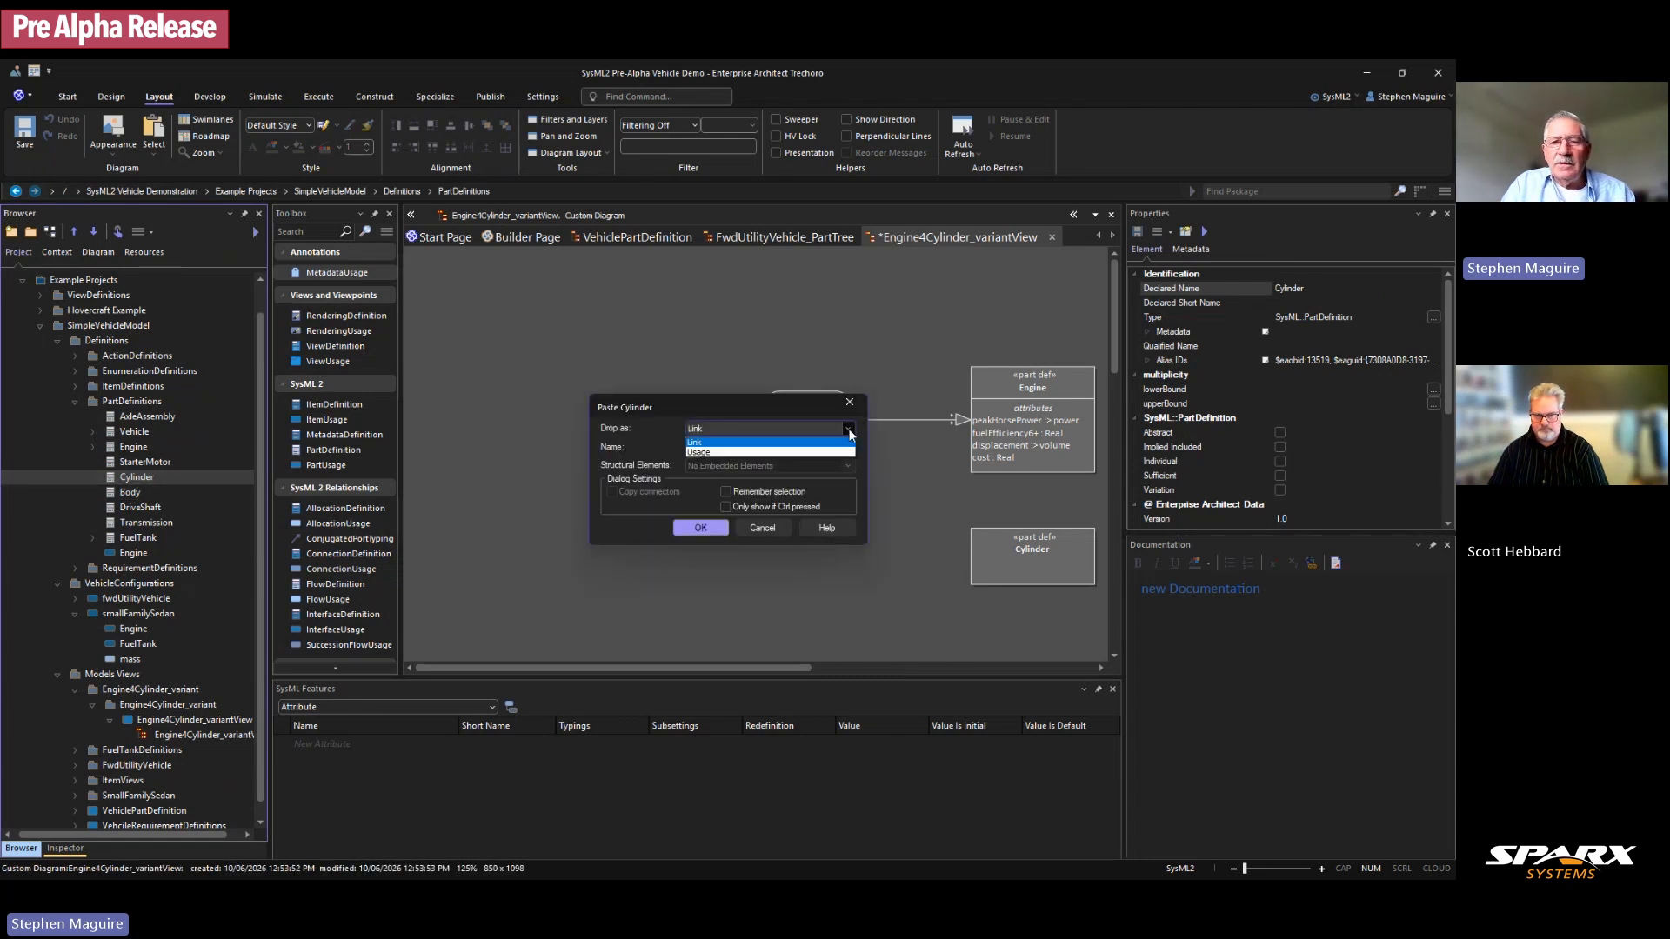
click(734, 451)
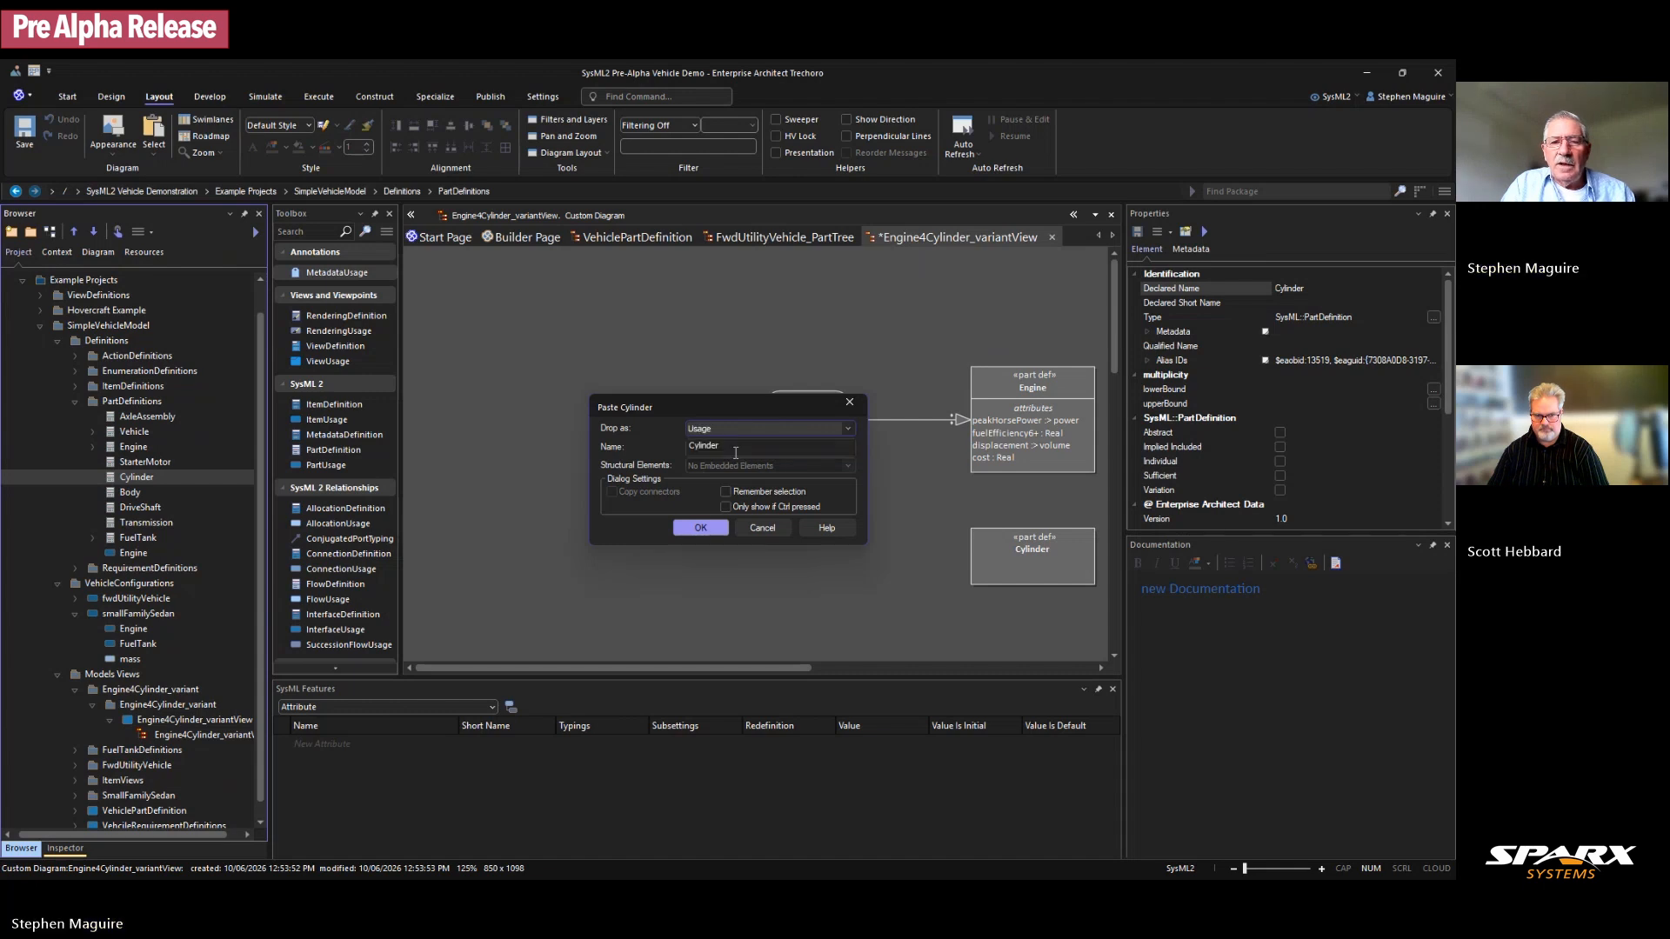
click(701, 529)
drag(871, 550, 826, 554)
Step: Shift the Engine and Cylinder parts right, closer to their definitions
click(834, 607)
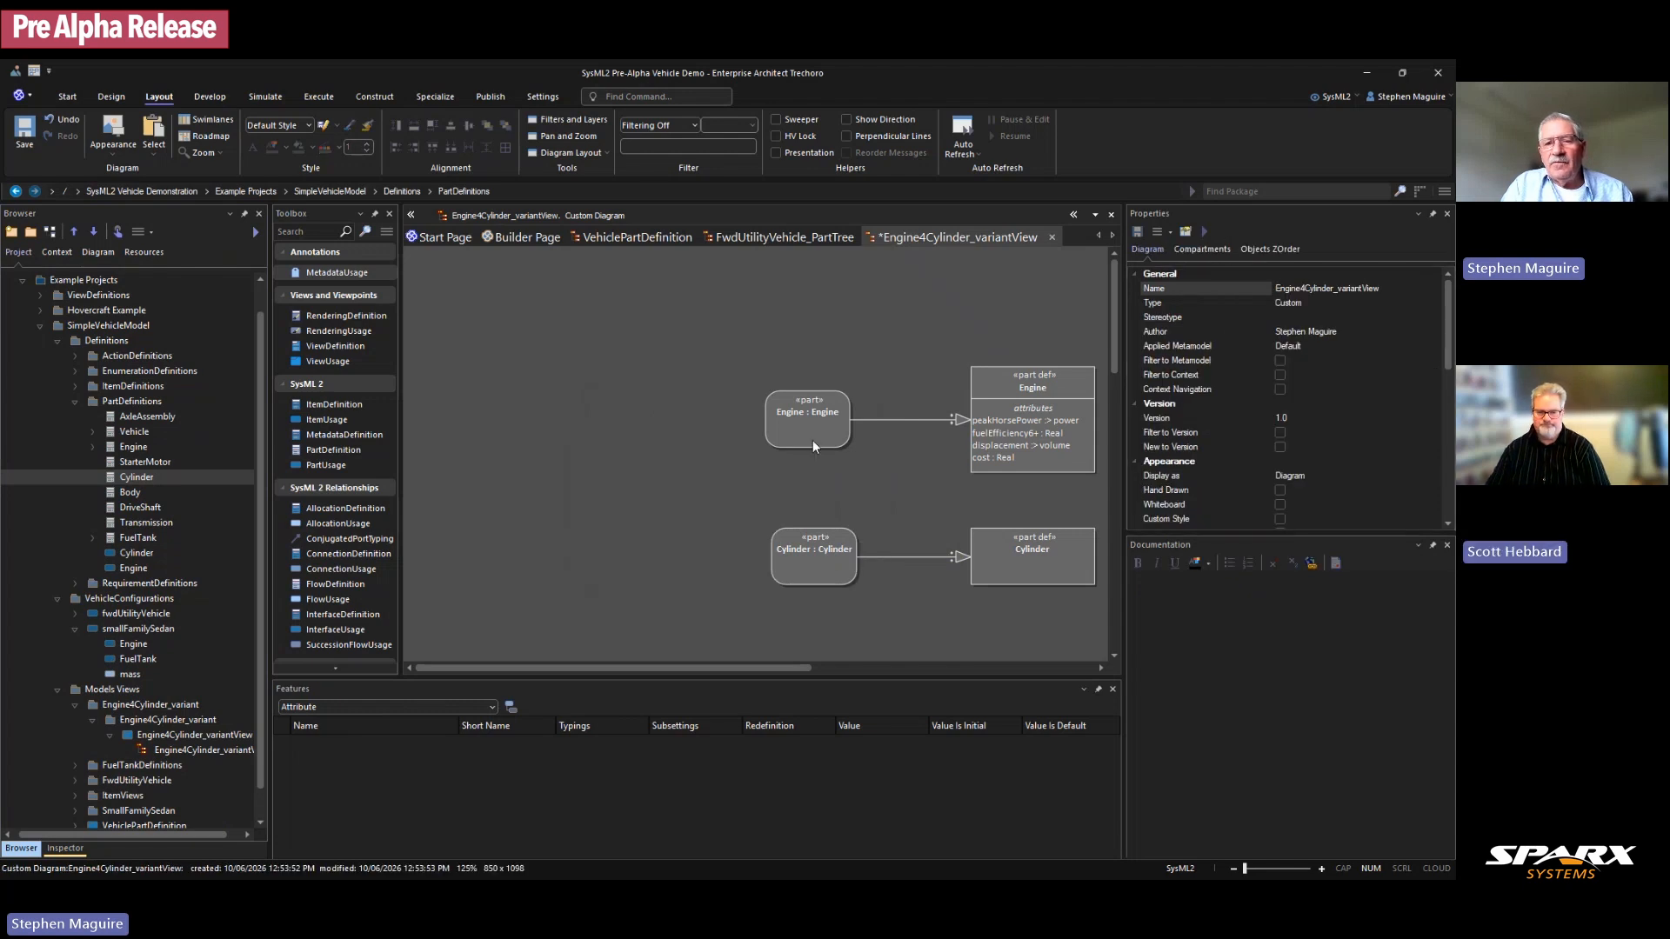
drag(748, 363, 854, 567)
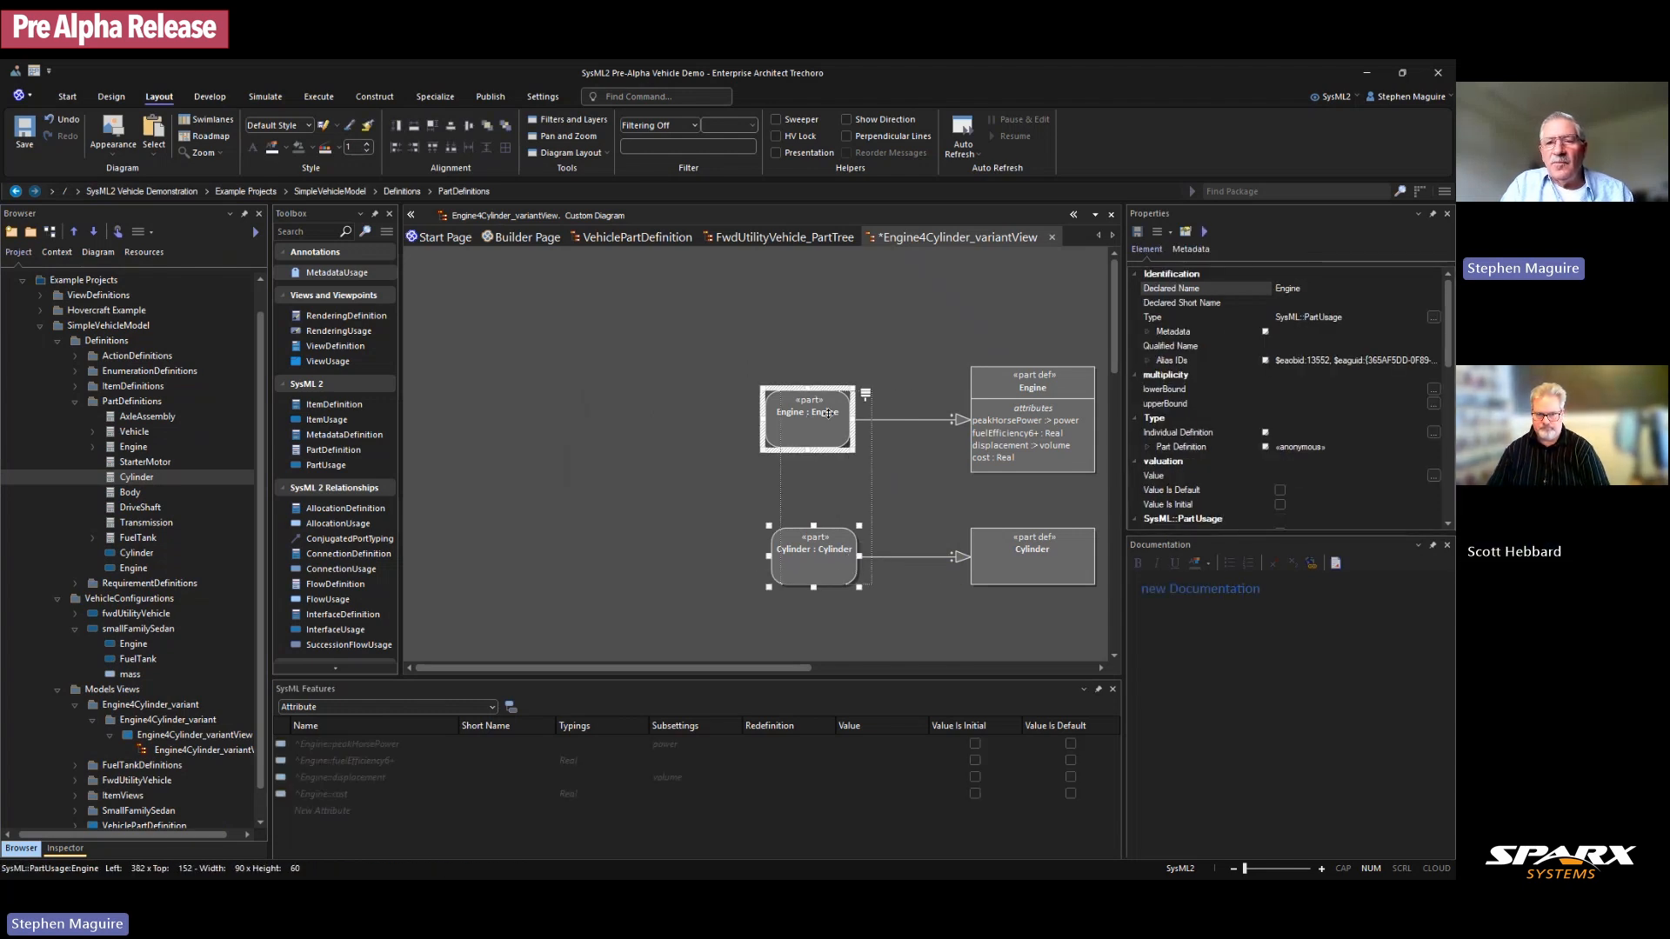
drag(826, 413, 893, 413)
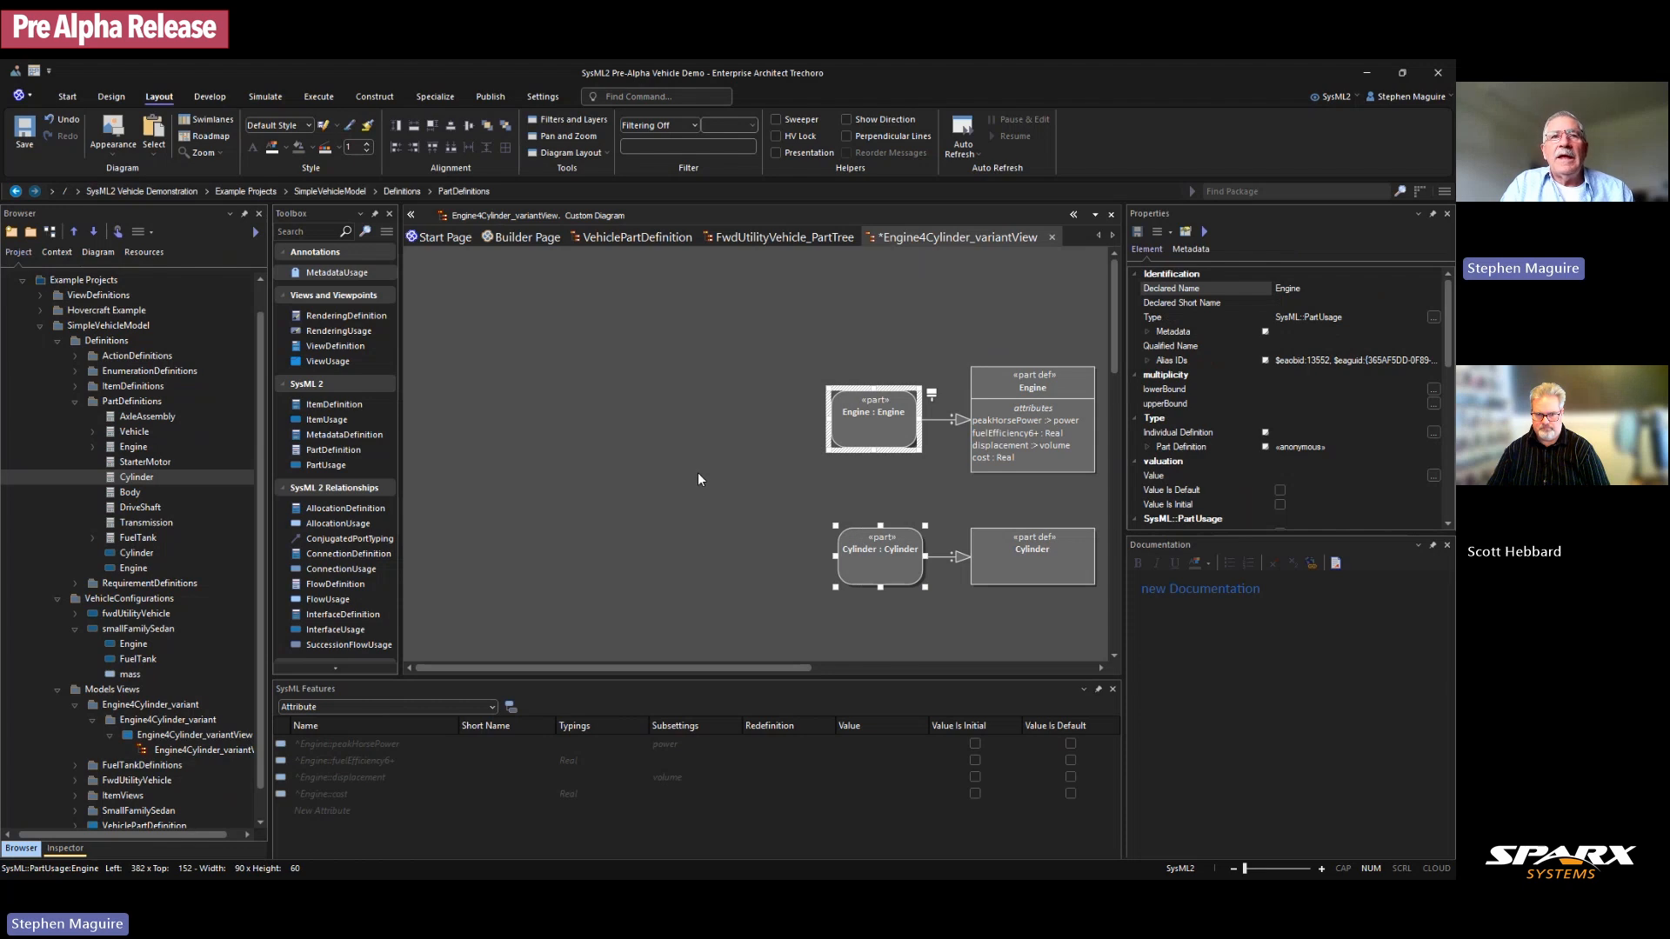
click(698, 474)
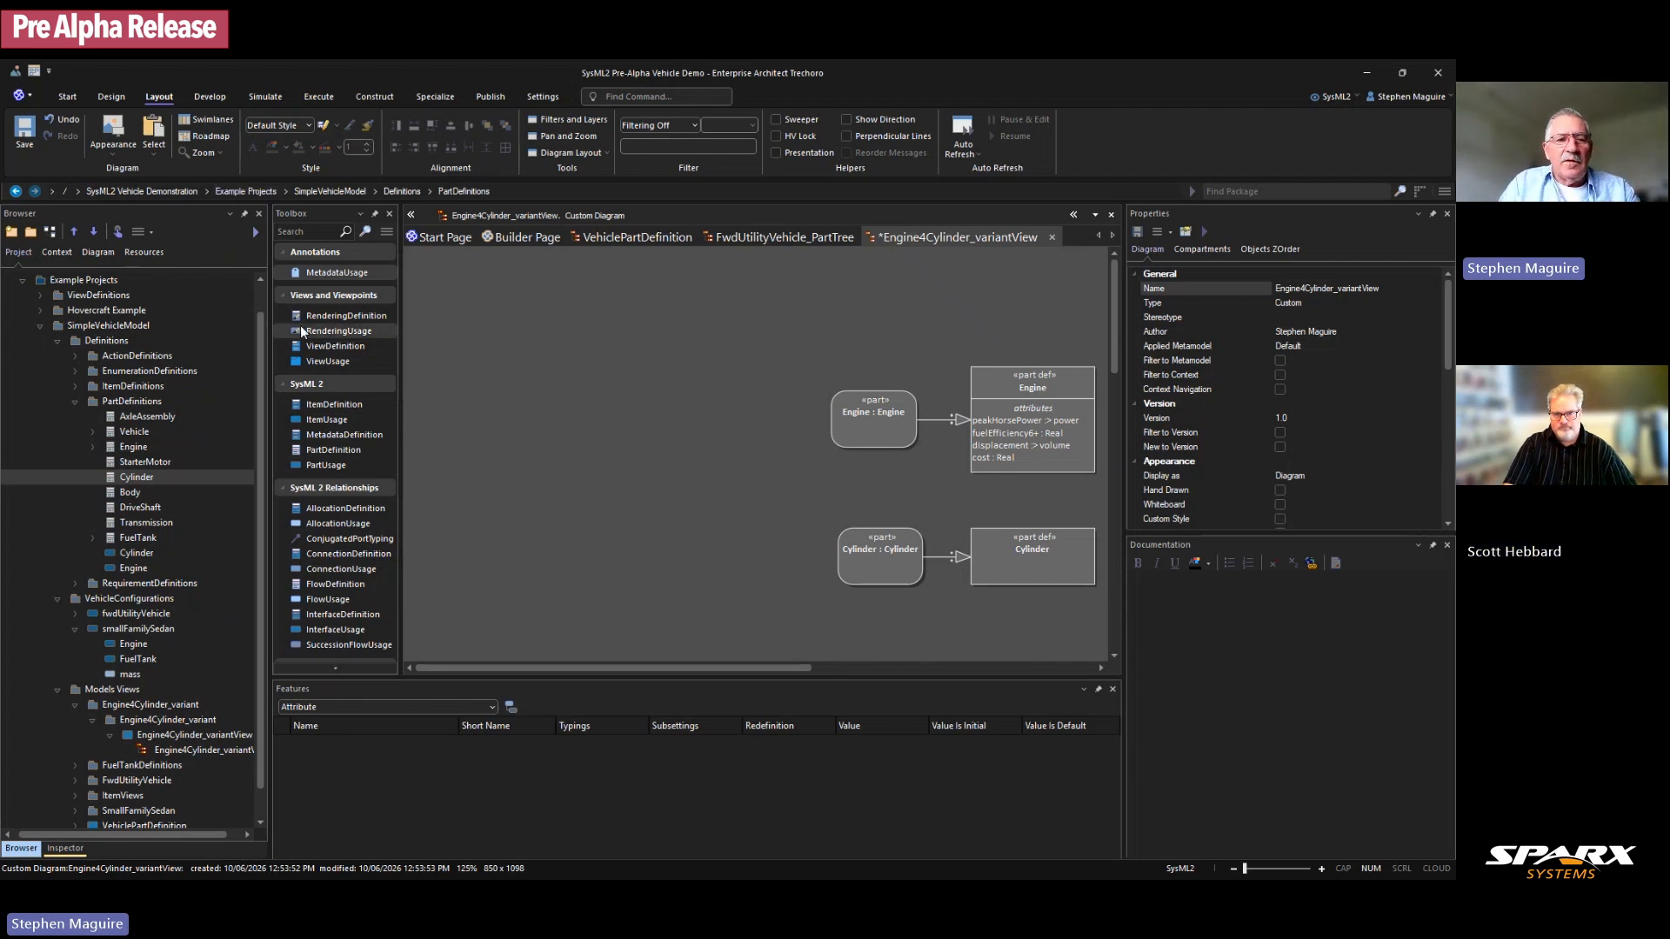
Step: Create a part usage at the diagram's top-left and name it engine4Cyl
click(325, 466)
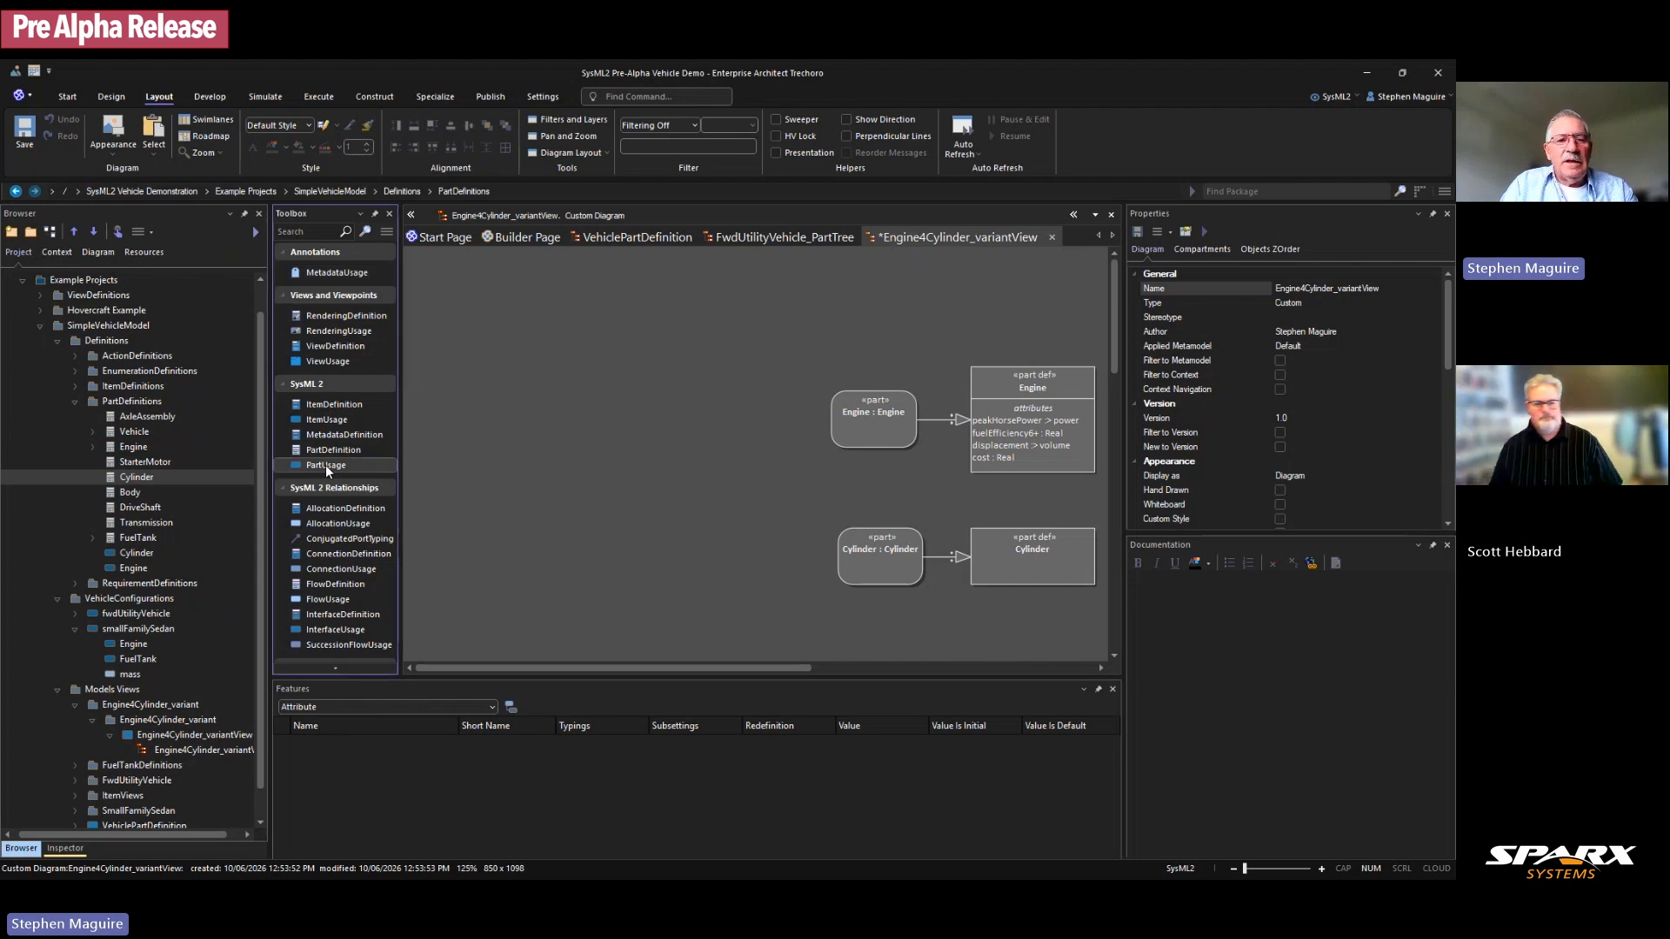
click(610, 290)
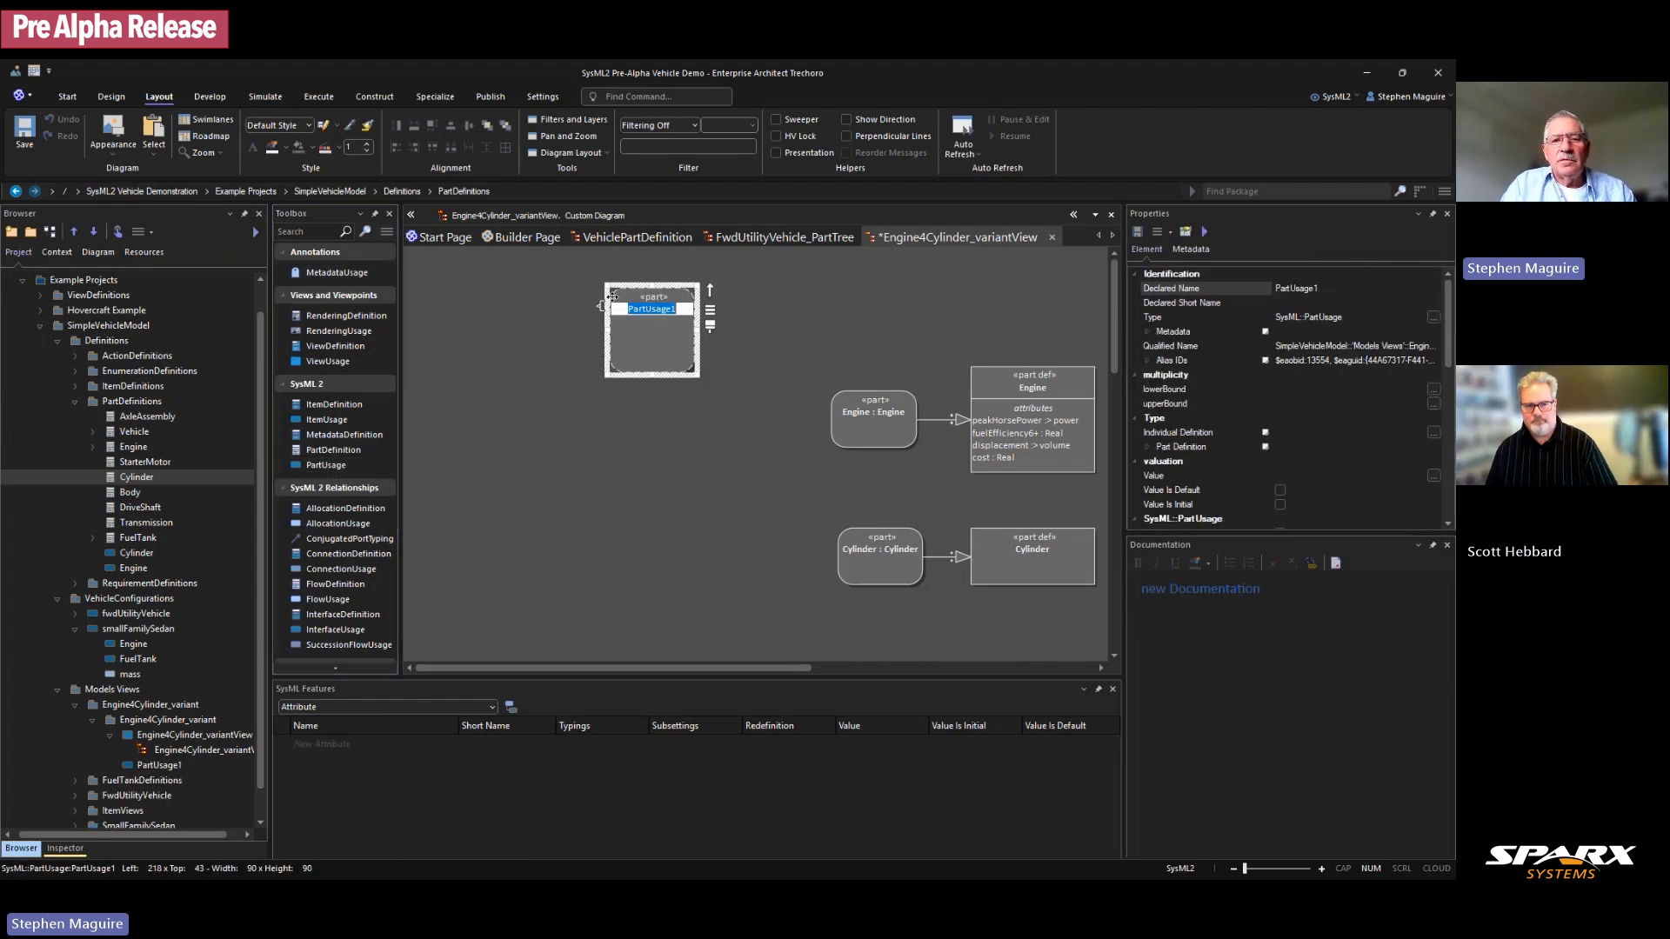
text(engine4Cyl)
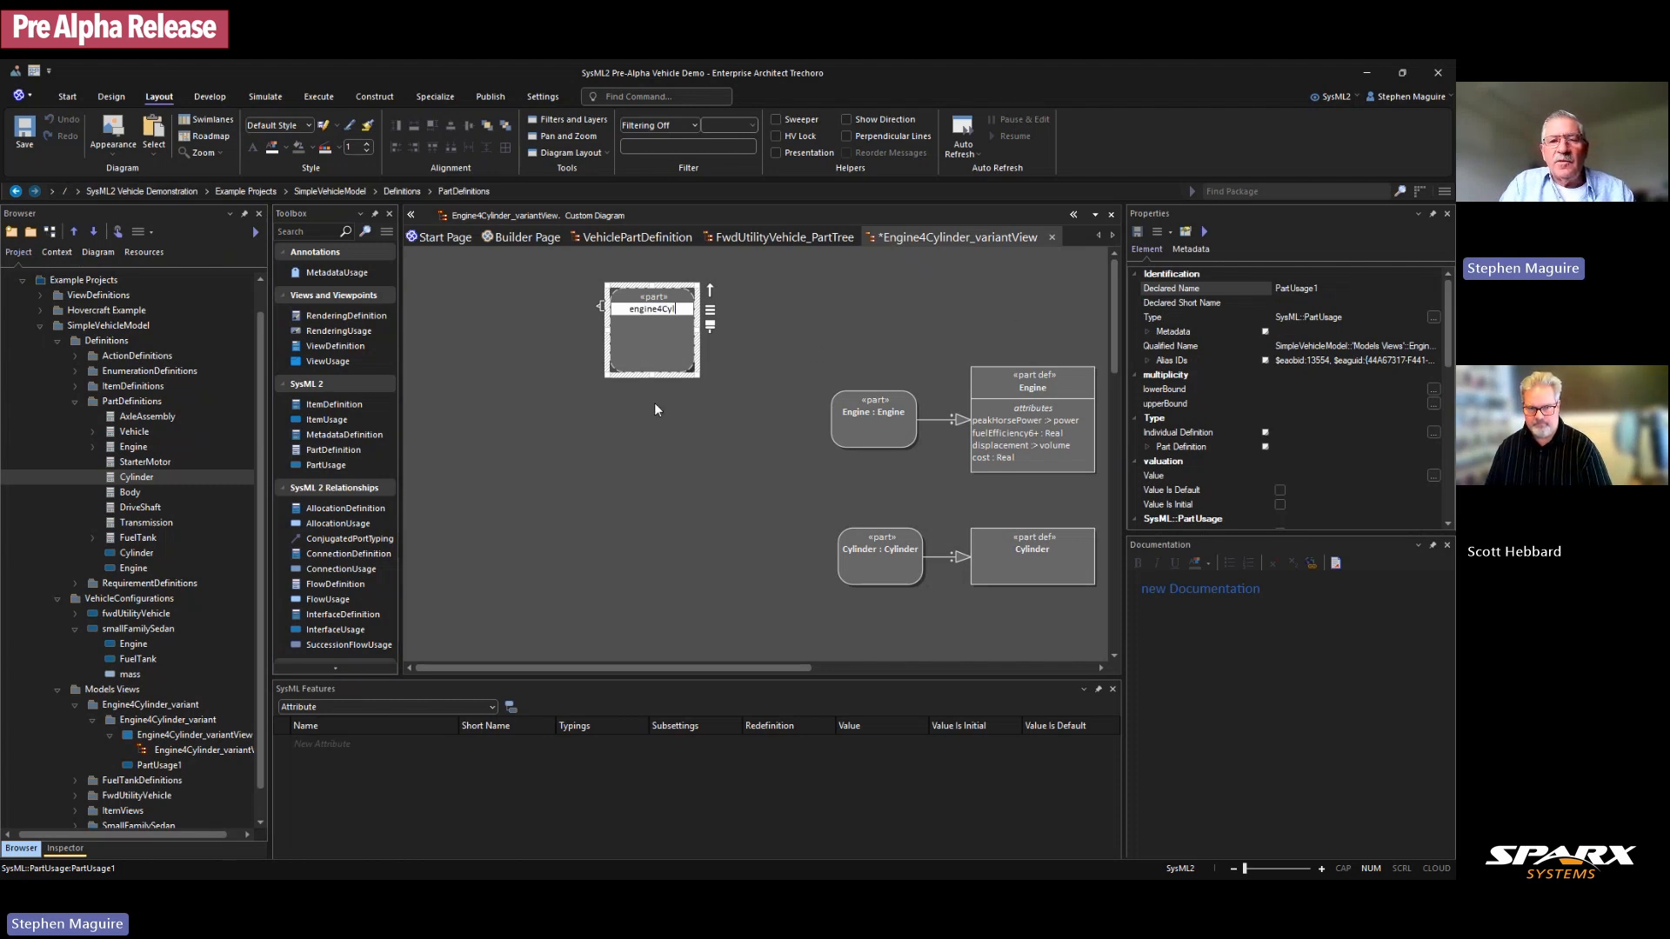
key(Return)
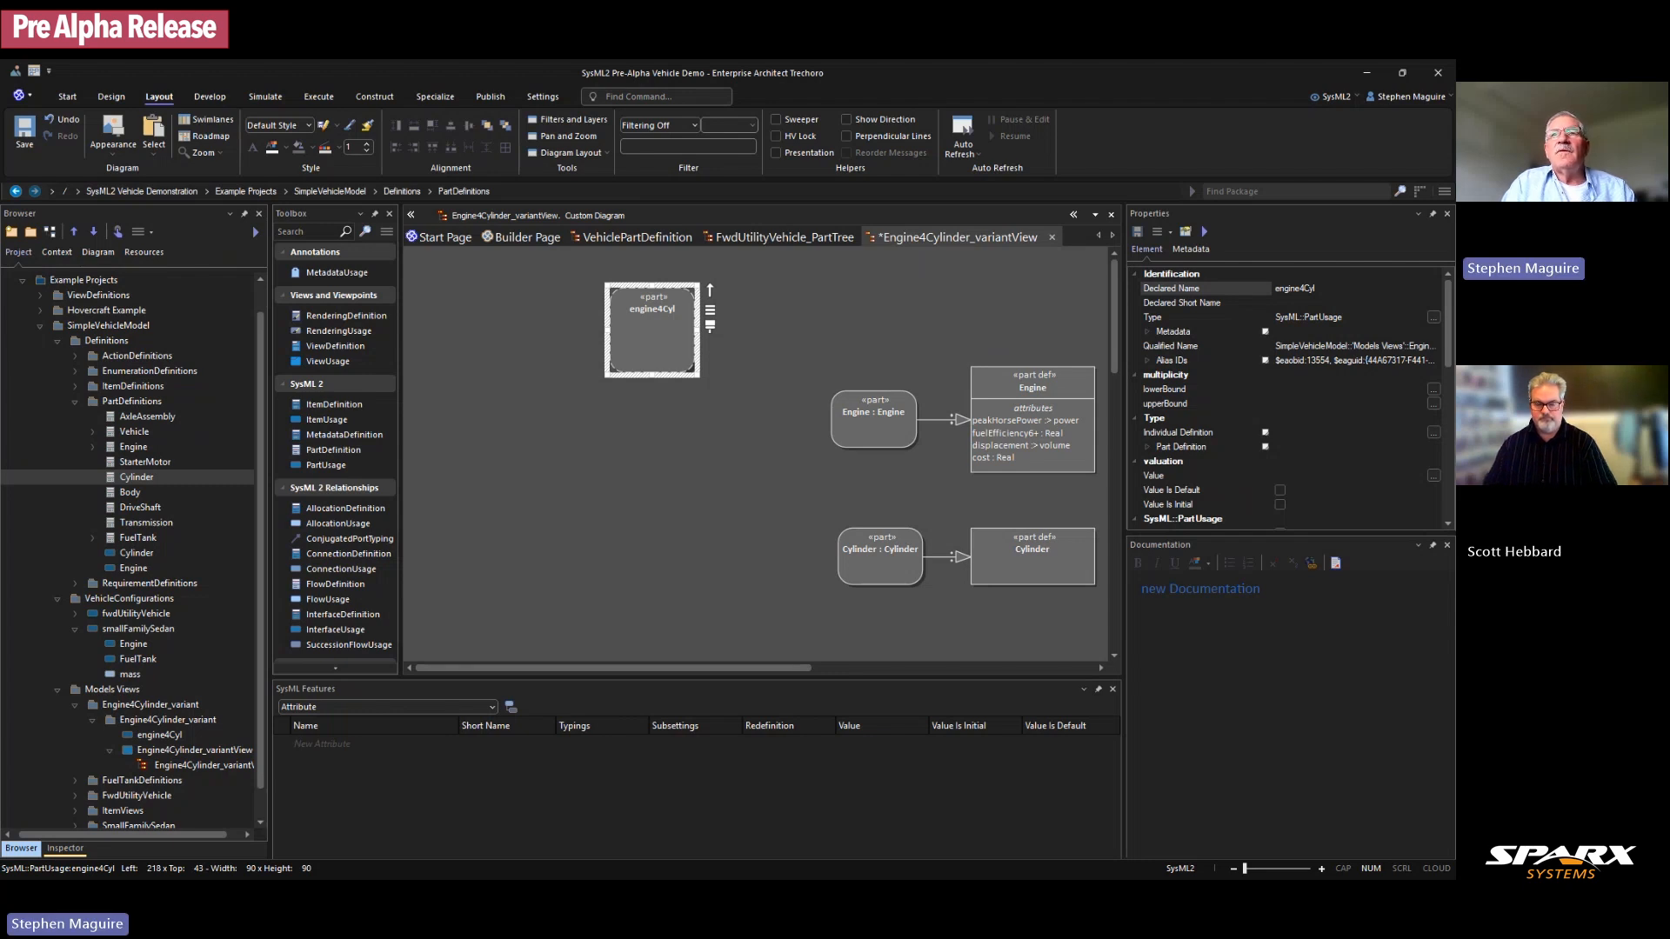
click(885, 548)
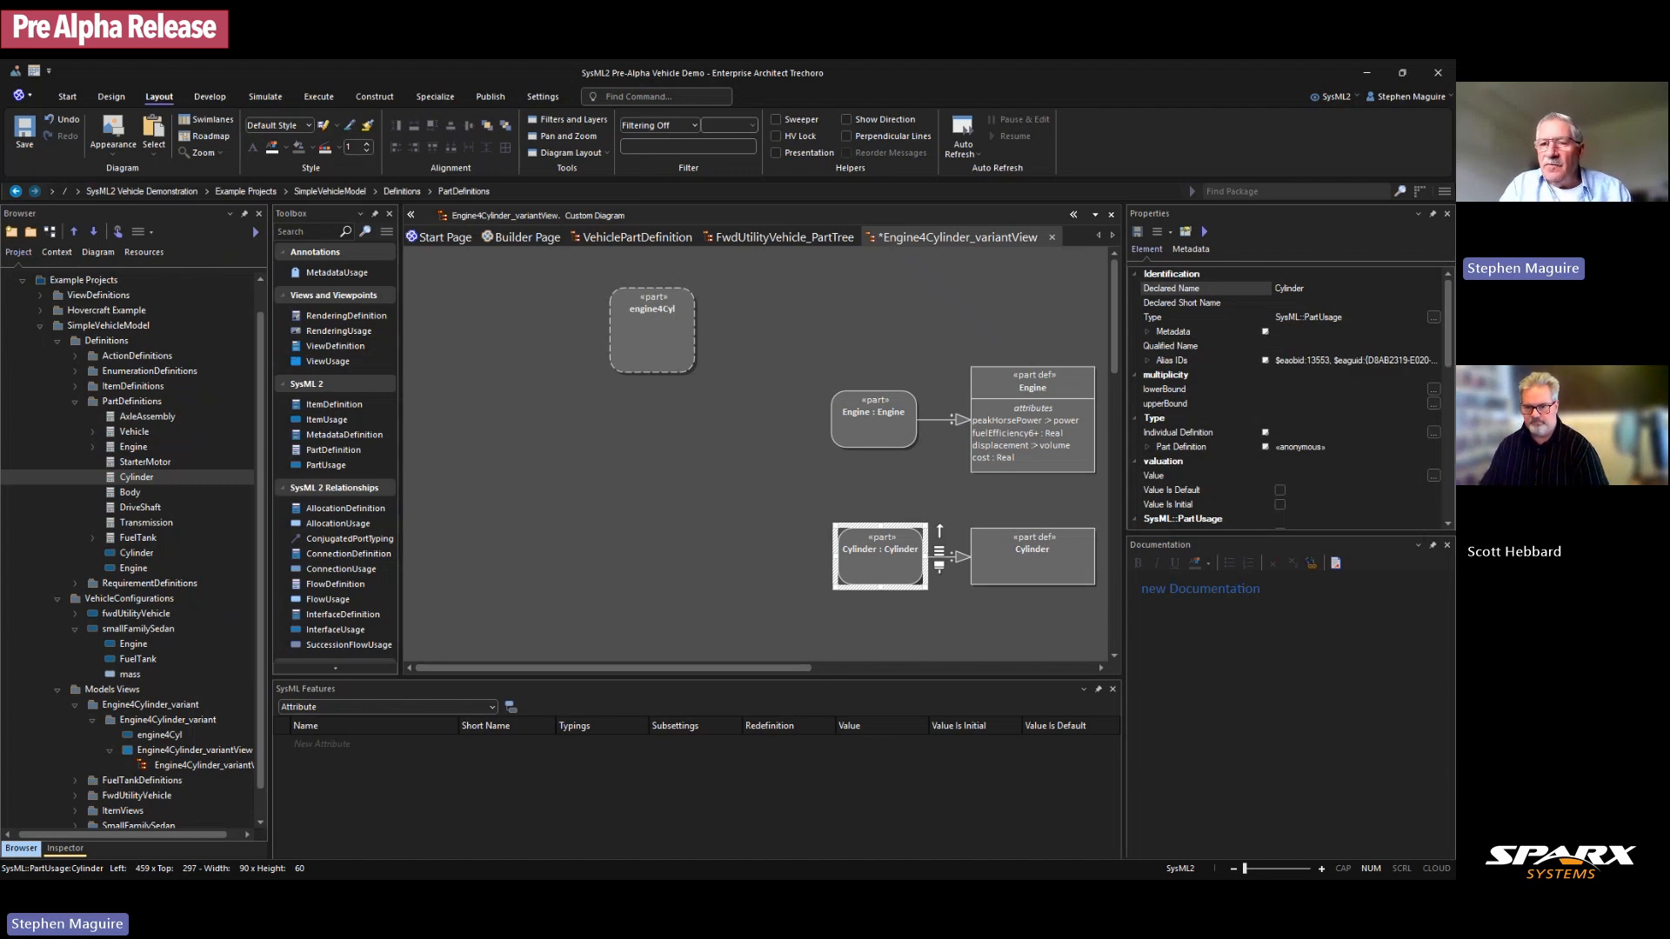
Step: Edit the Cylinder part's multiplicity bounds, setting the upper bound to 8
click(1288, 390)
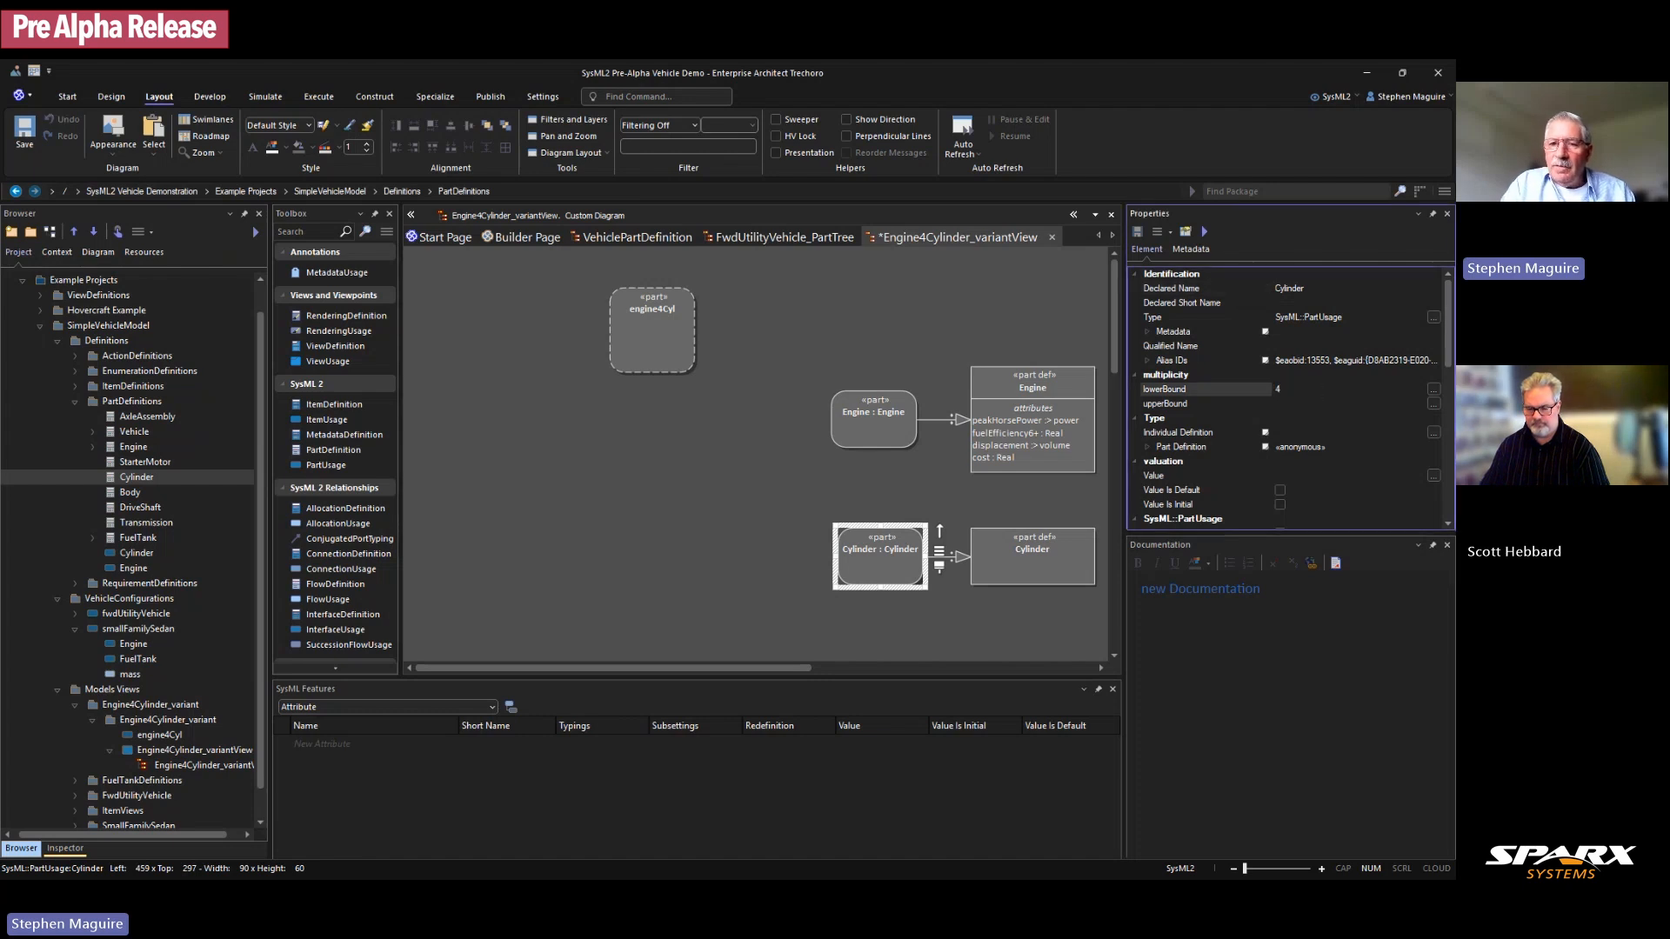
click(1297, 404)
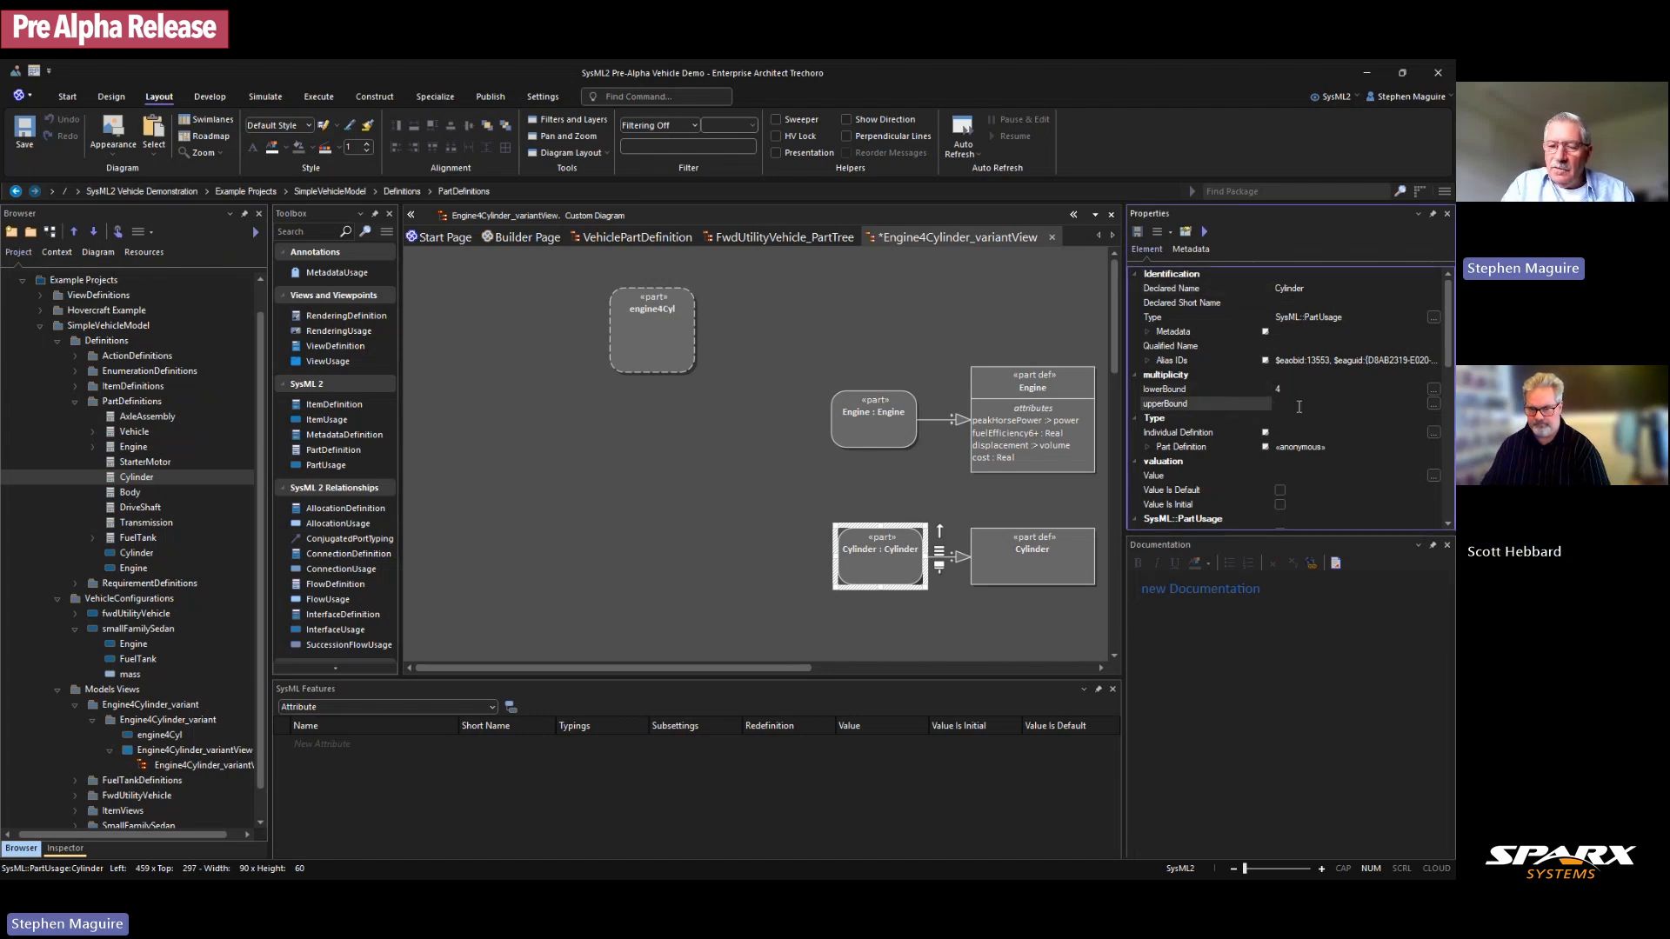
click(828, 505)
click(887, 551)
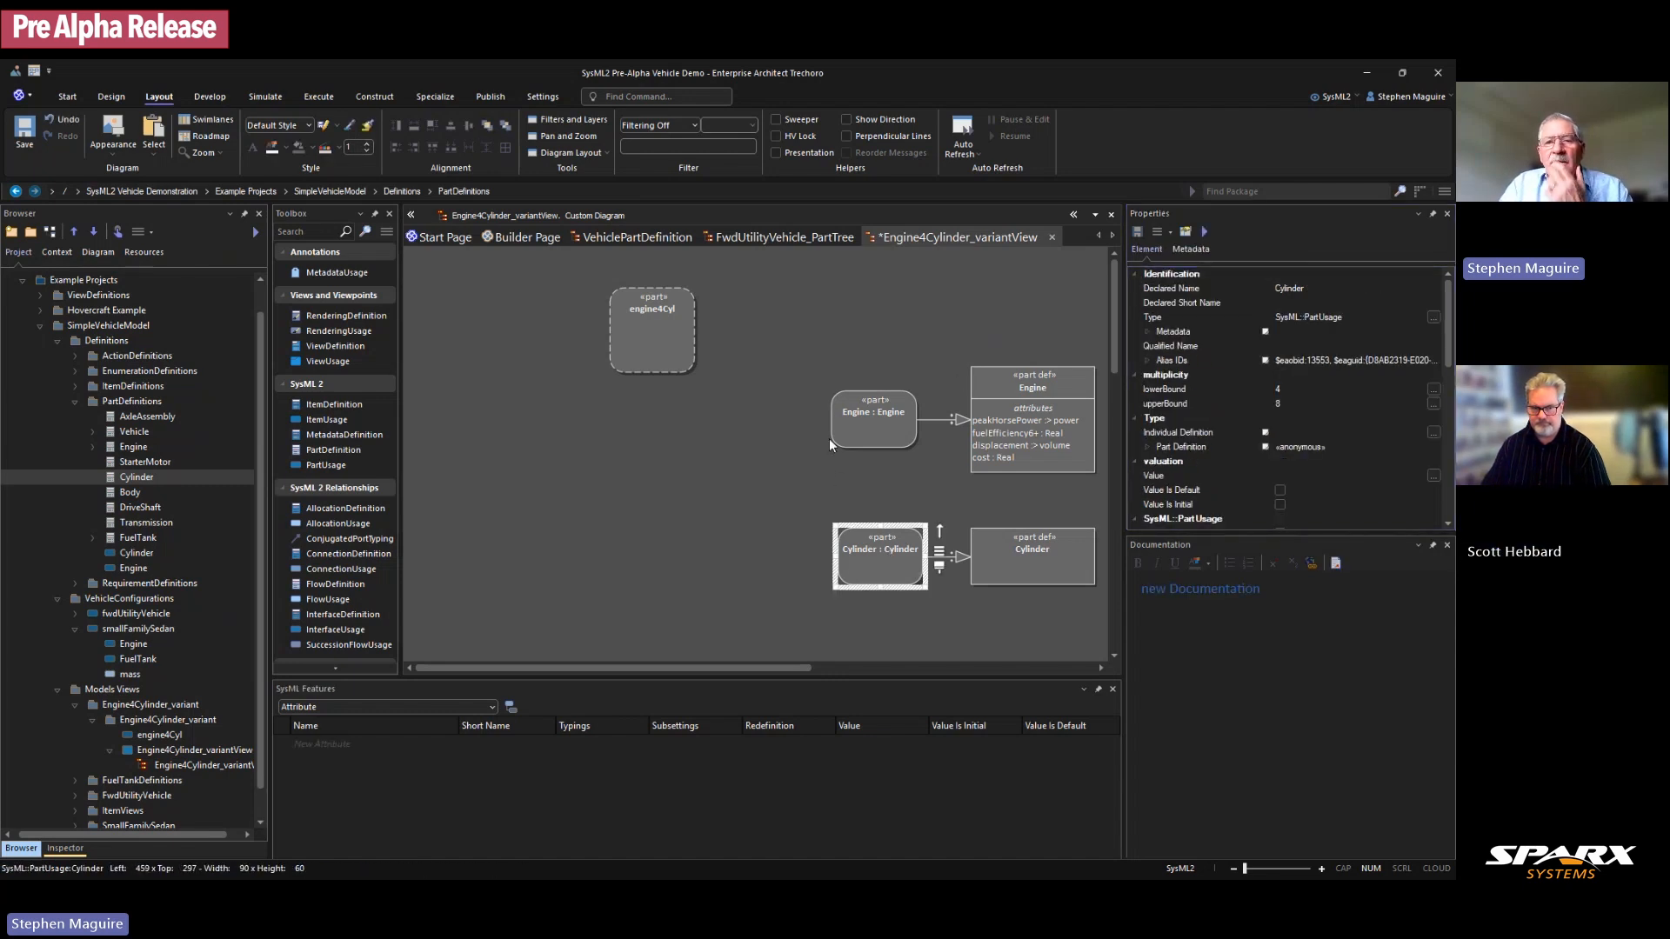
Step: Nudge engine4Cyl slightly up-left and mark it as composite
drag(659, 339, 647, 327)
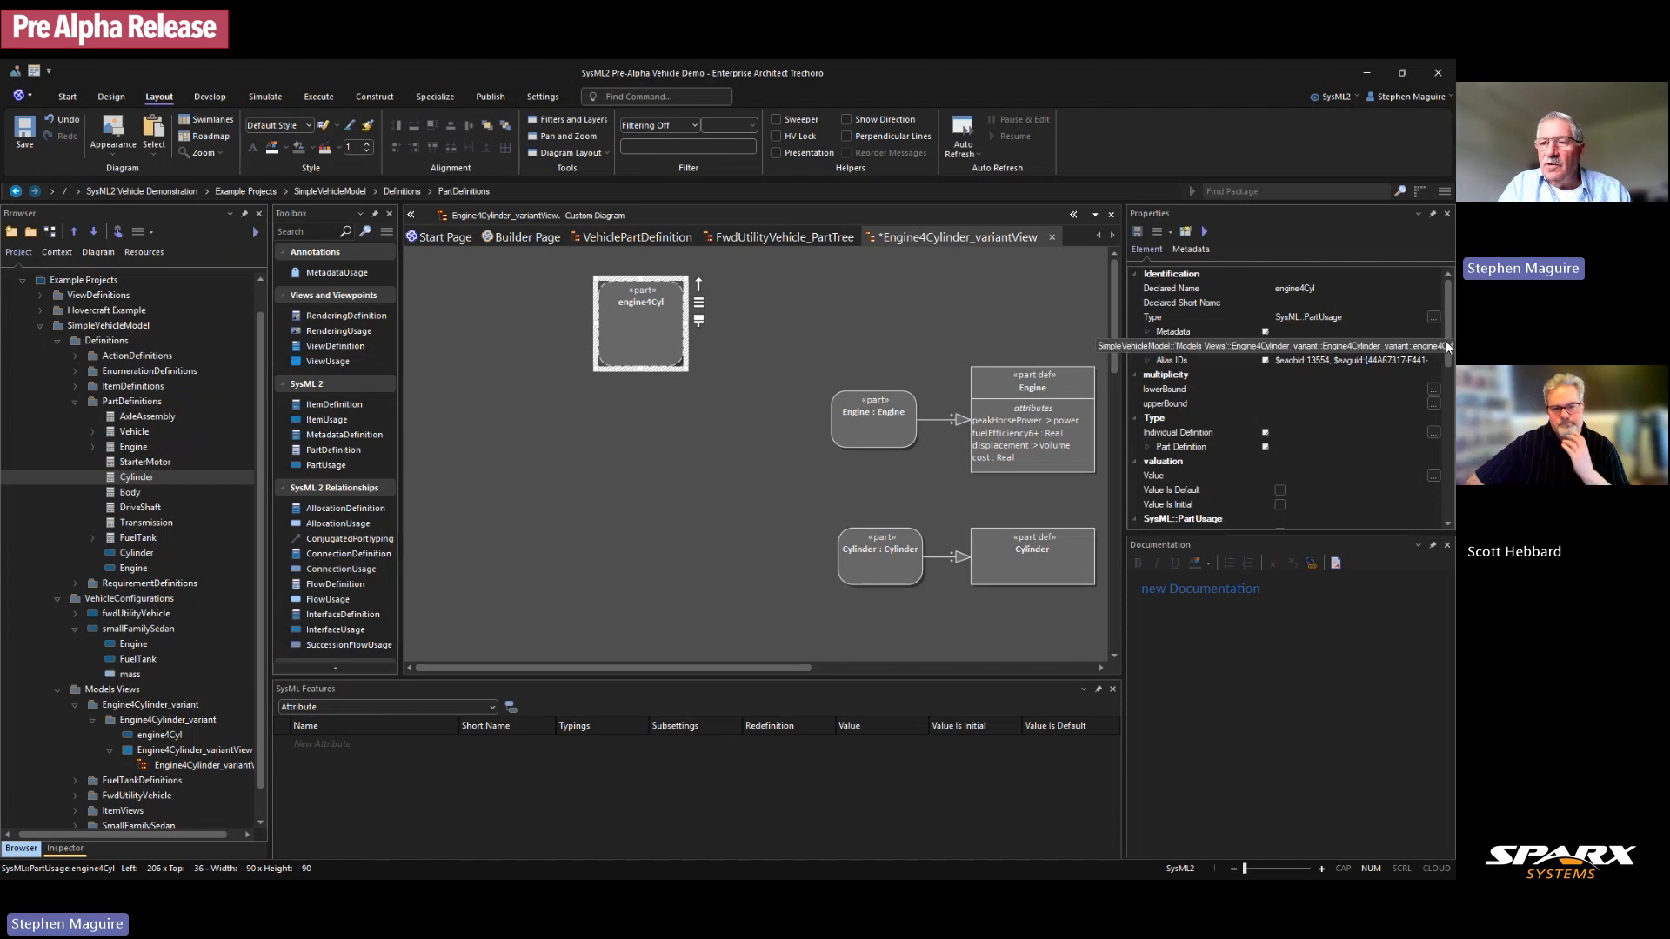
click(803, 337)
click(676, 308)
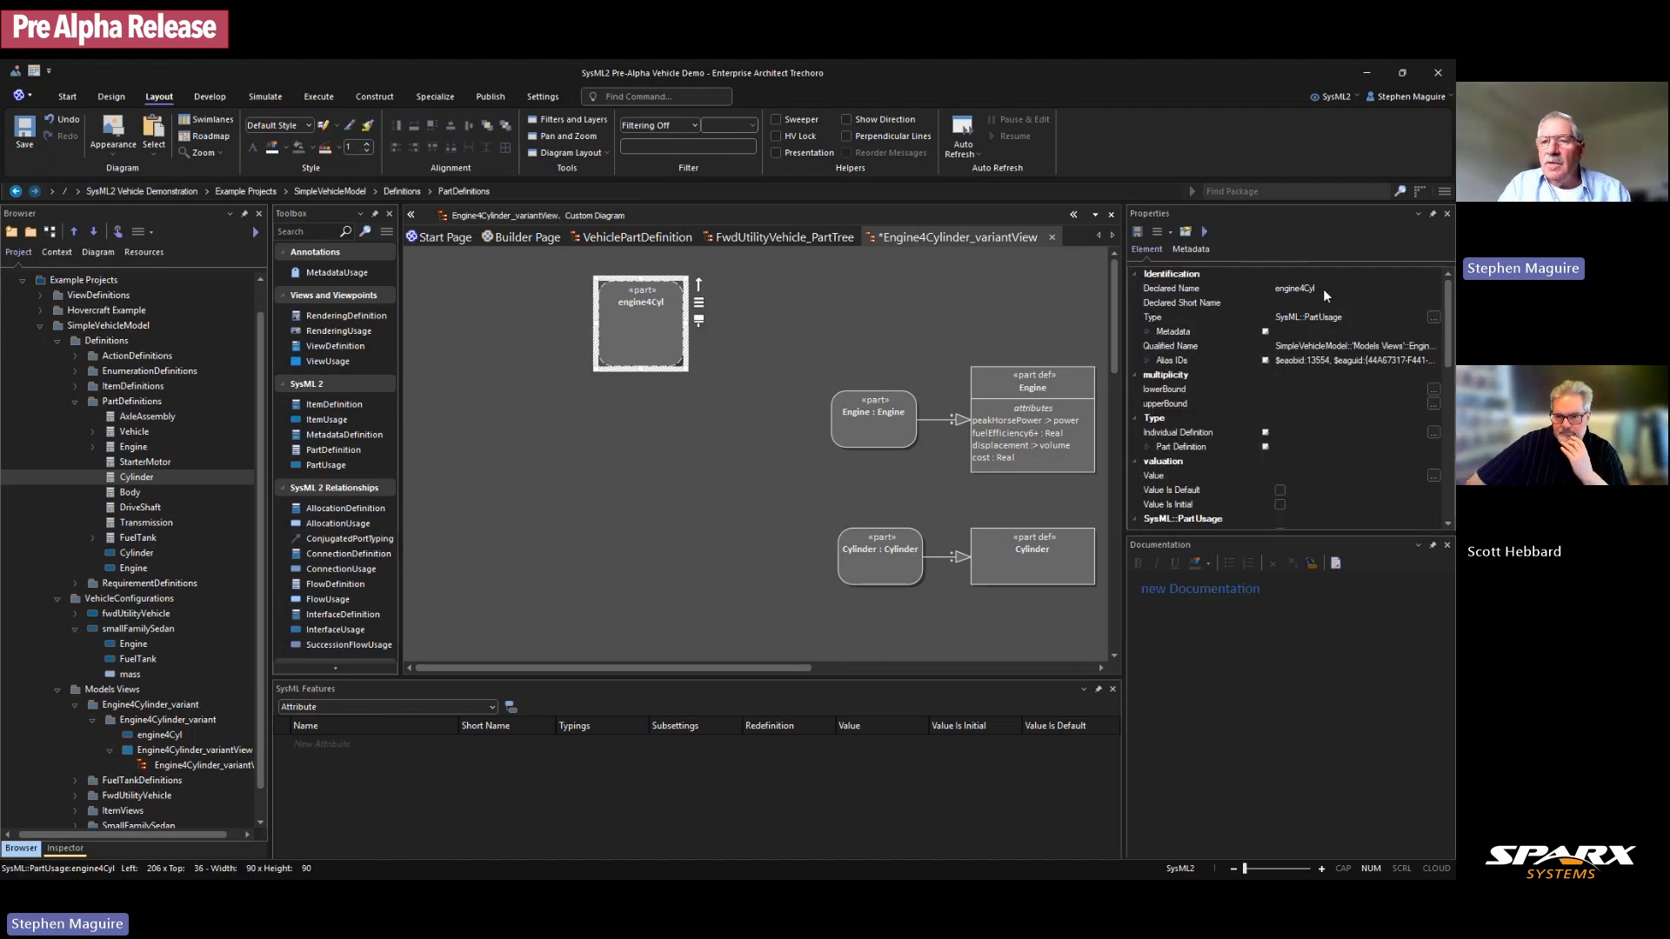
drag(1448, 290, 1453, 369)
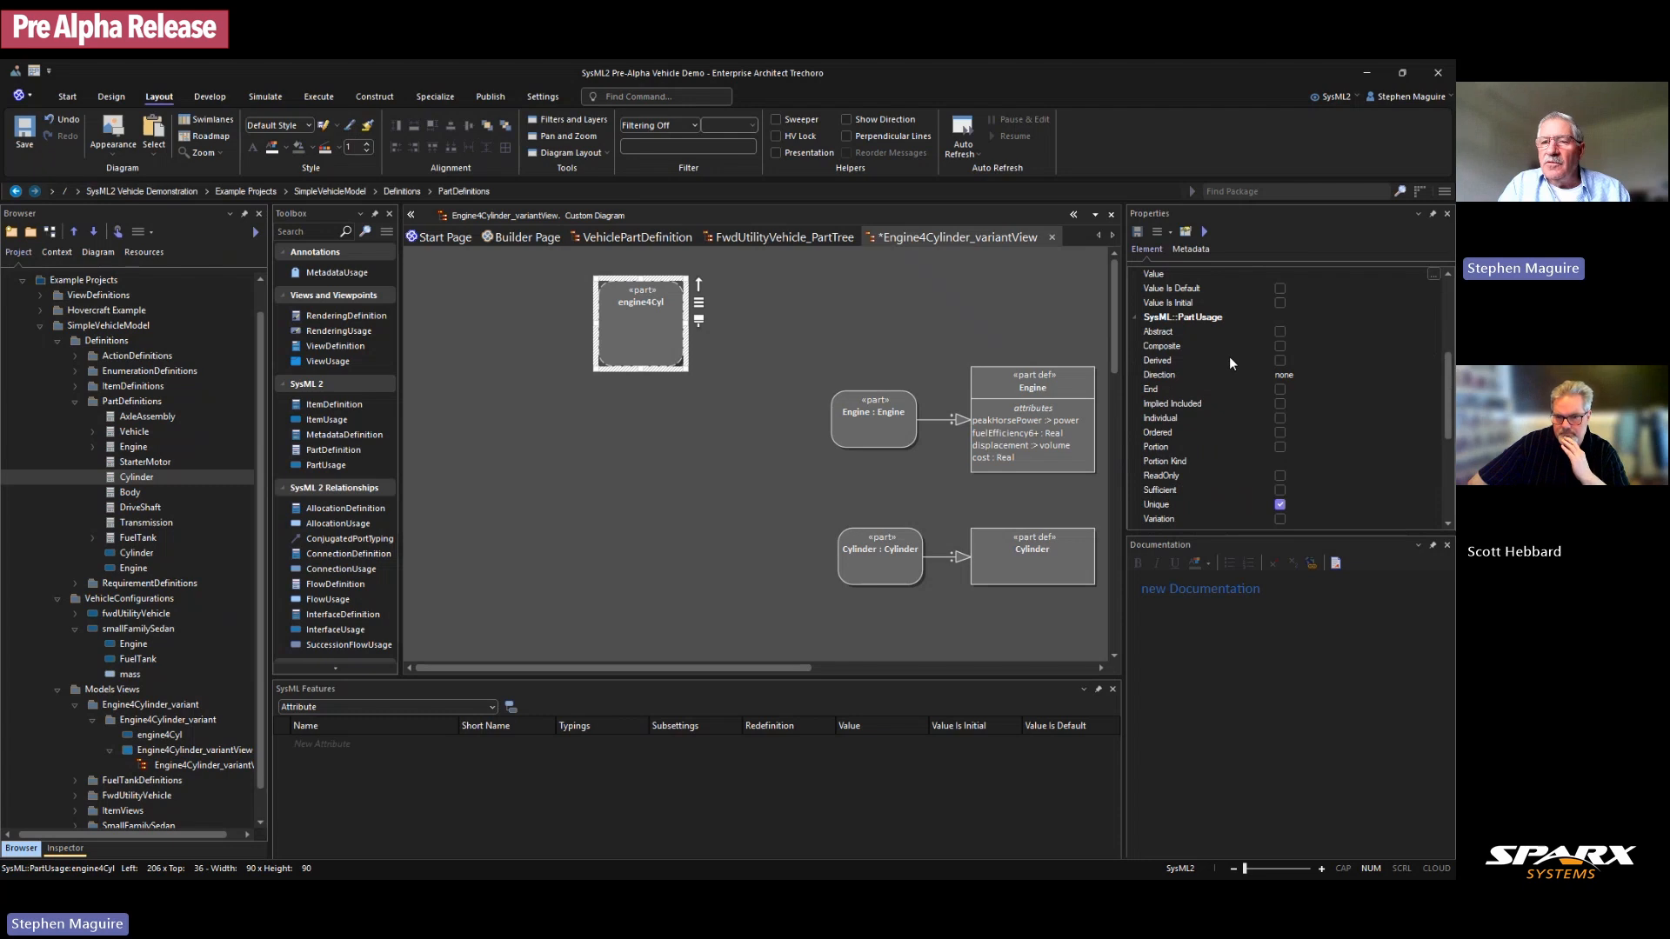
click(1280, 345)
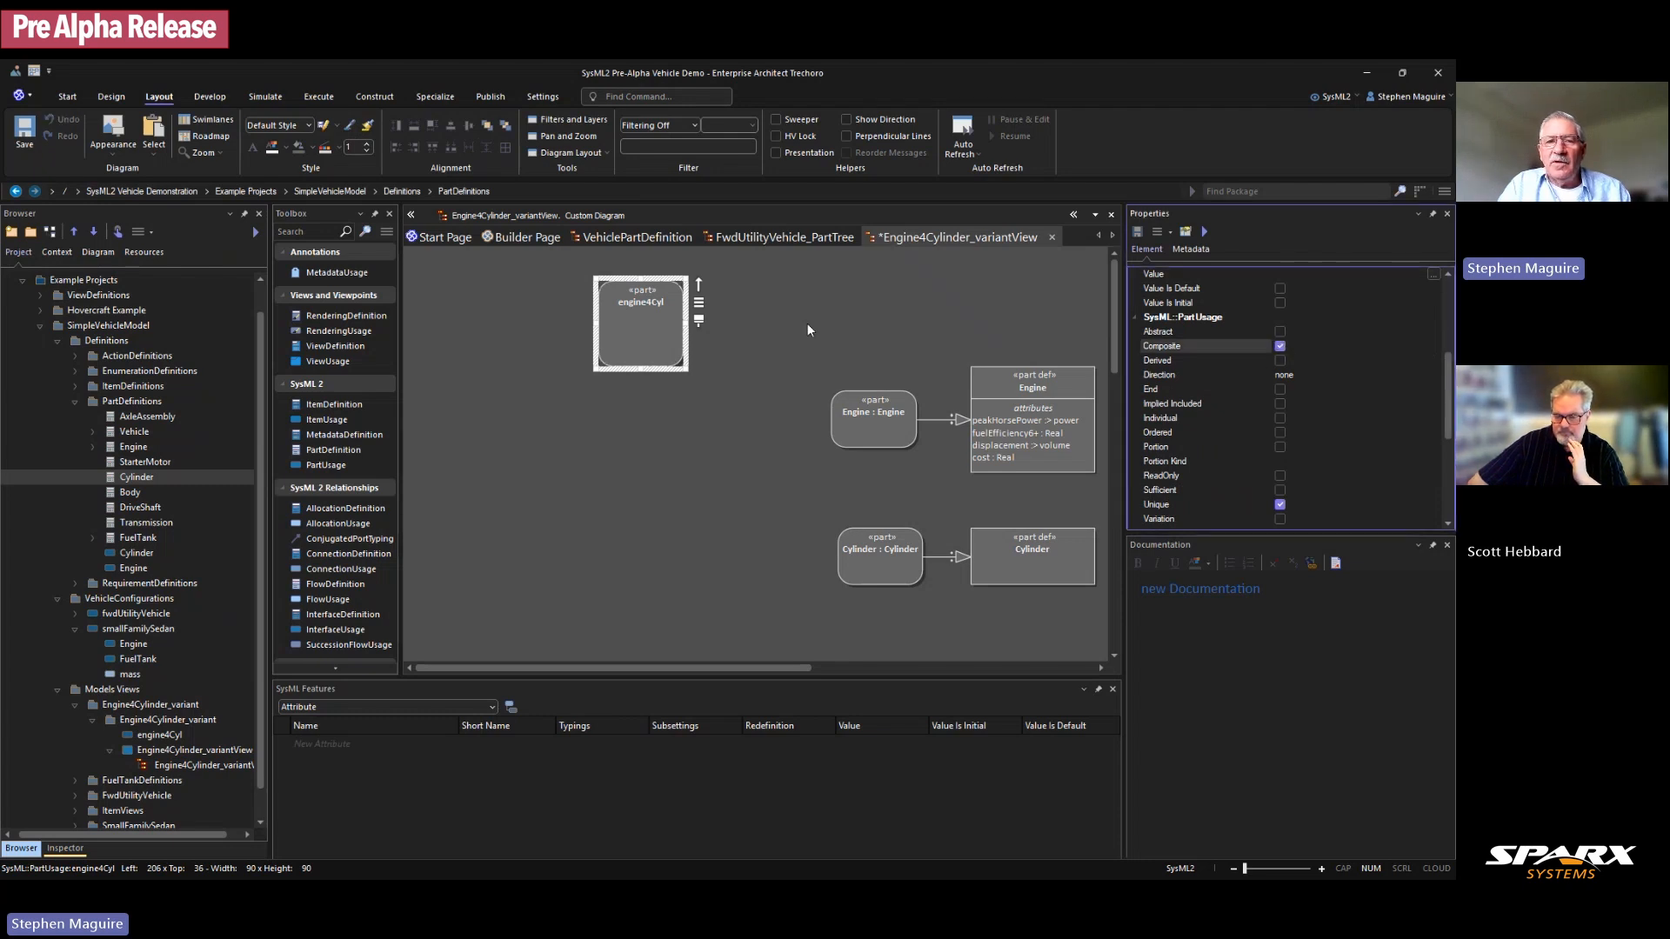
click(837, 334)
click(639, 315)
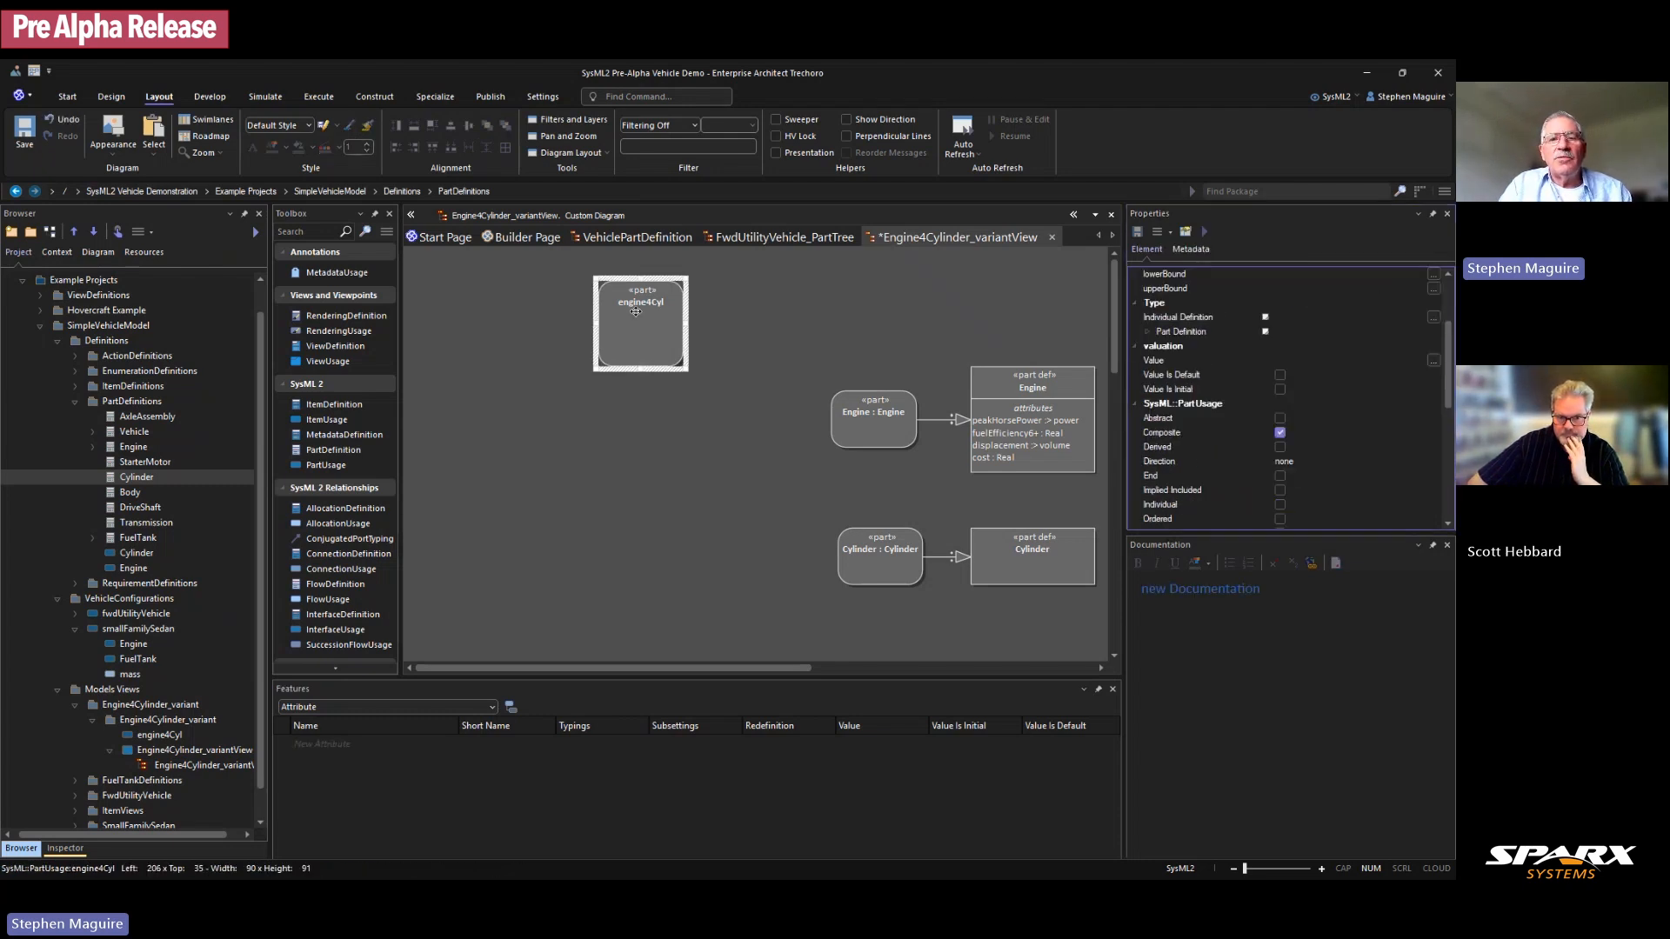
Step: Attempt a relationship from engine4Cyl to Engine, then expand the ViewDefinitions package
drag(697, 284, 863, 416)
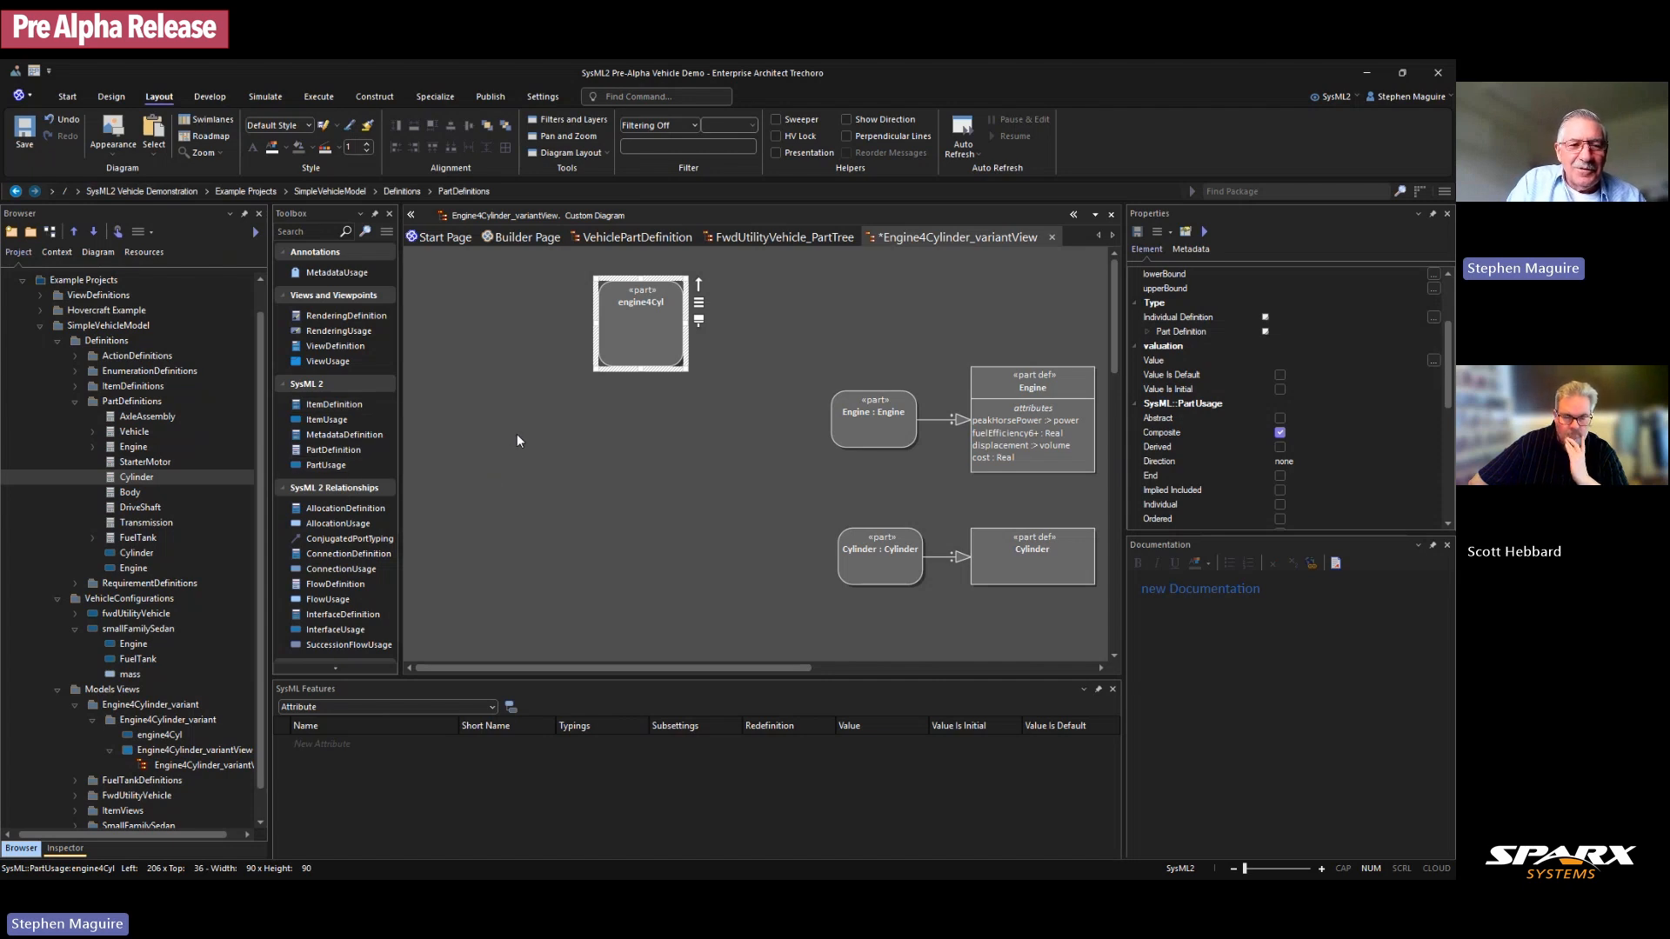
scroll(517, 441, down, 2)
scroll(529, 444, up, 2)
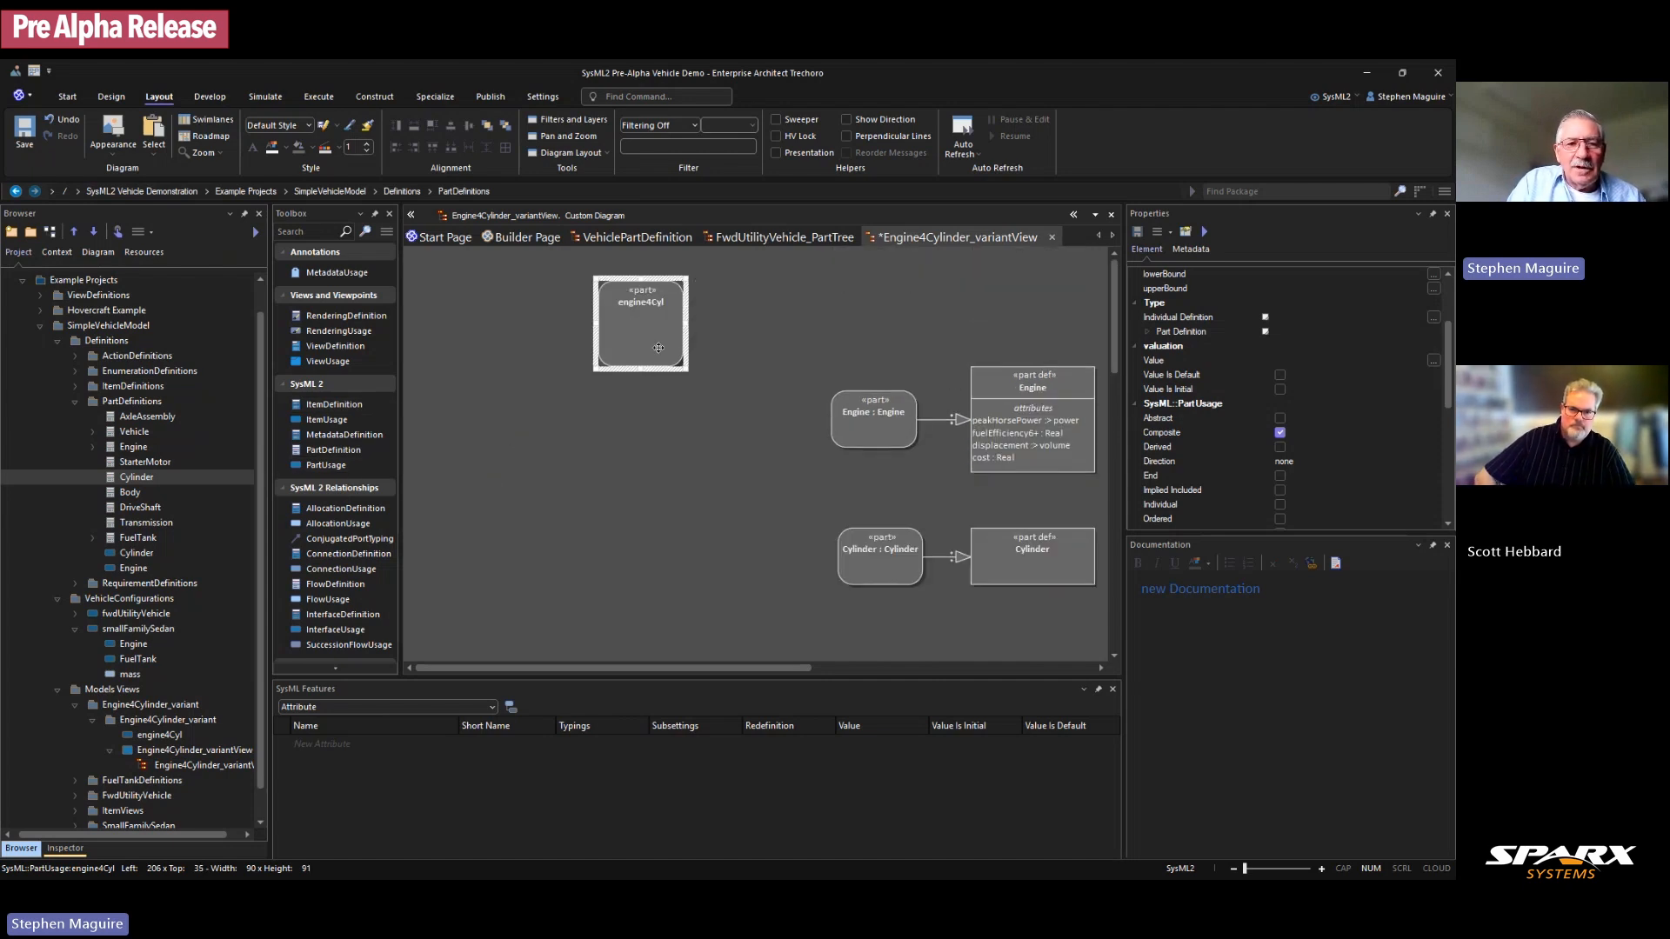
click(658, 348)
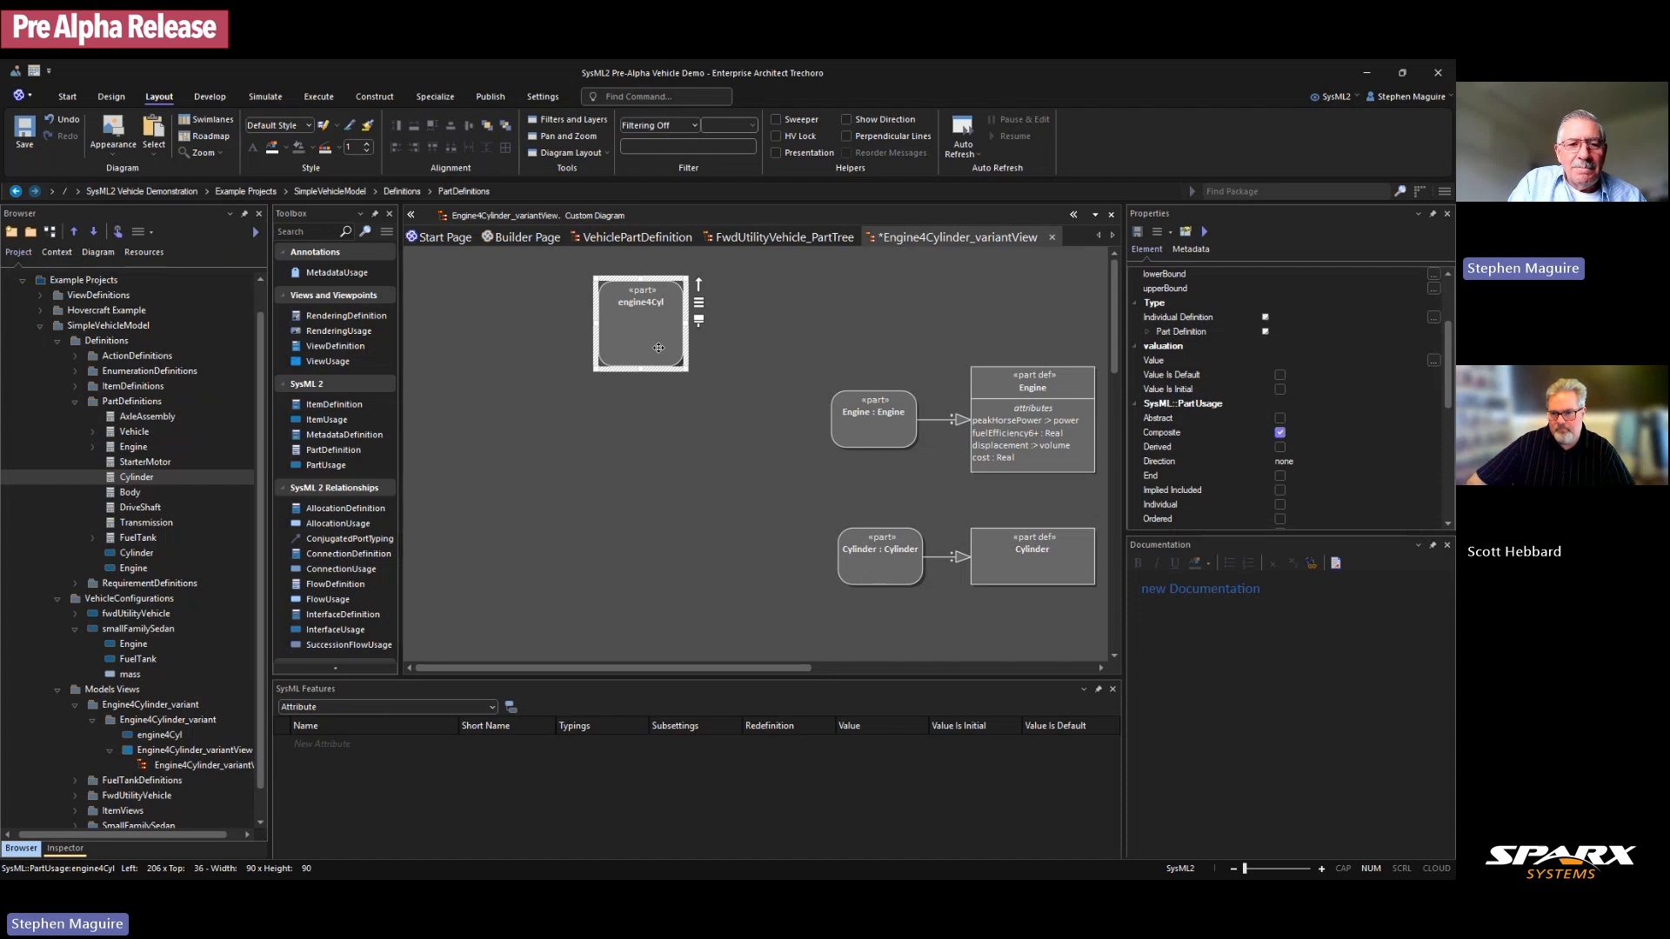
scroll(362, 419, down, 2)
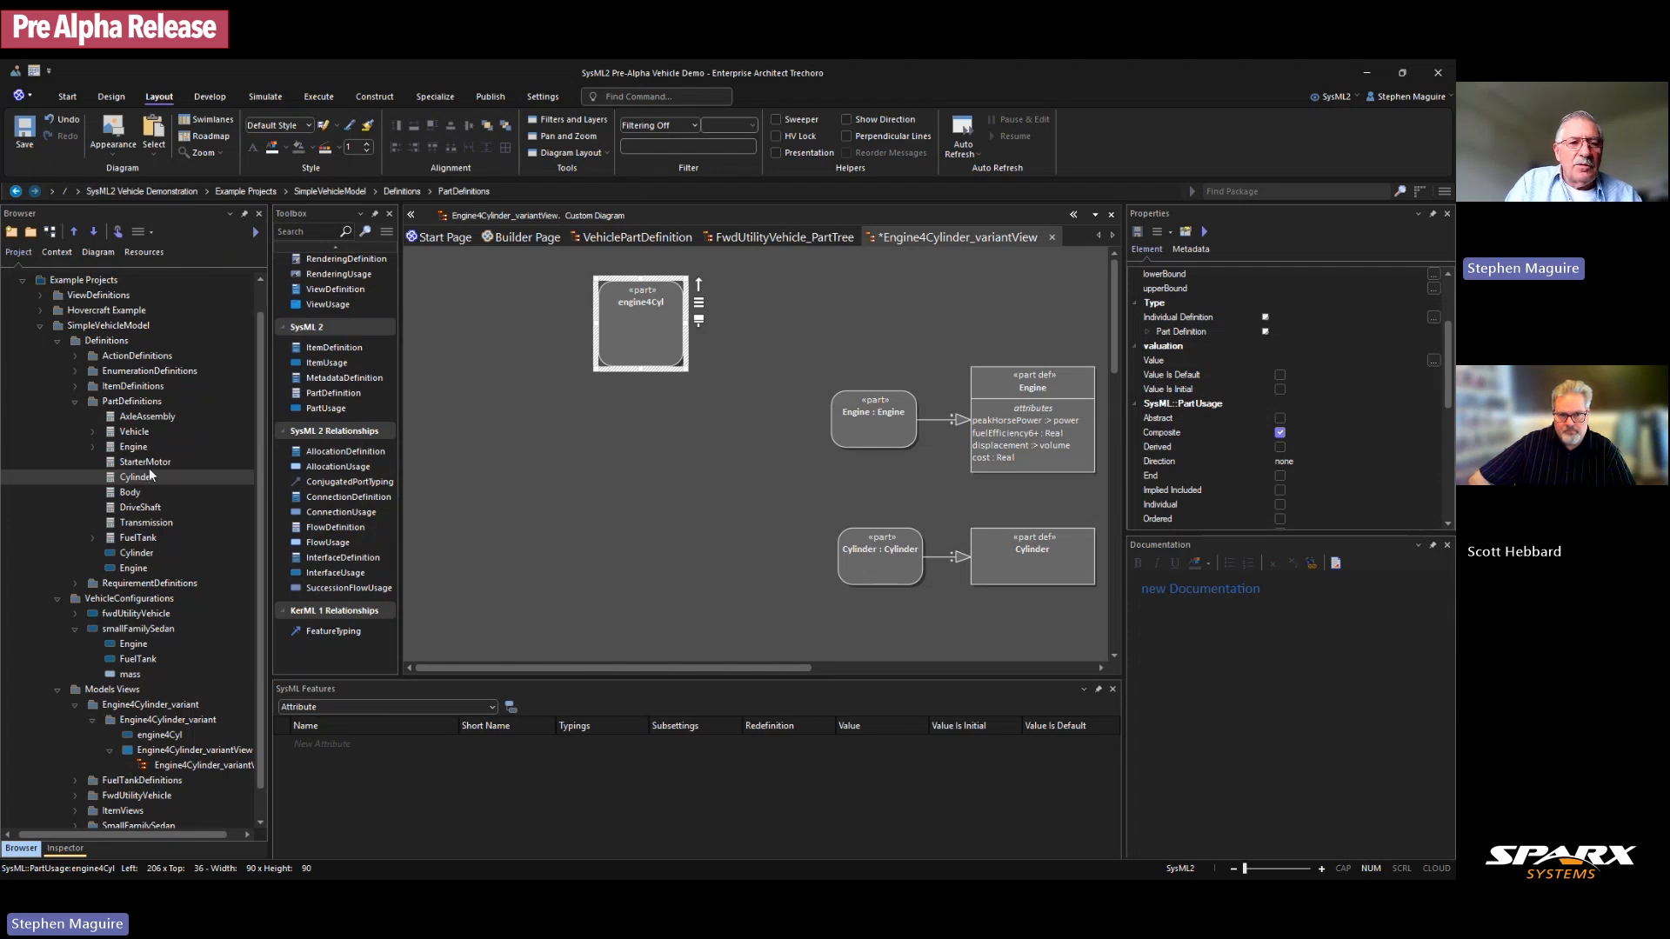
scroll(259, 452, up, 1)
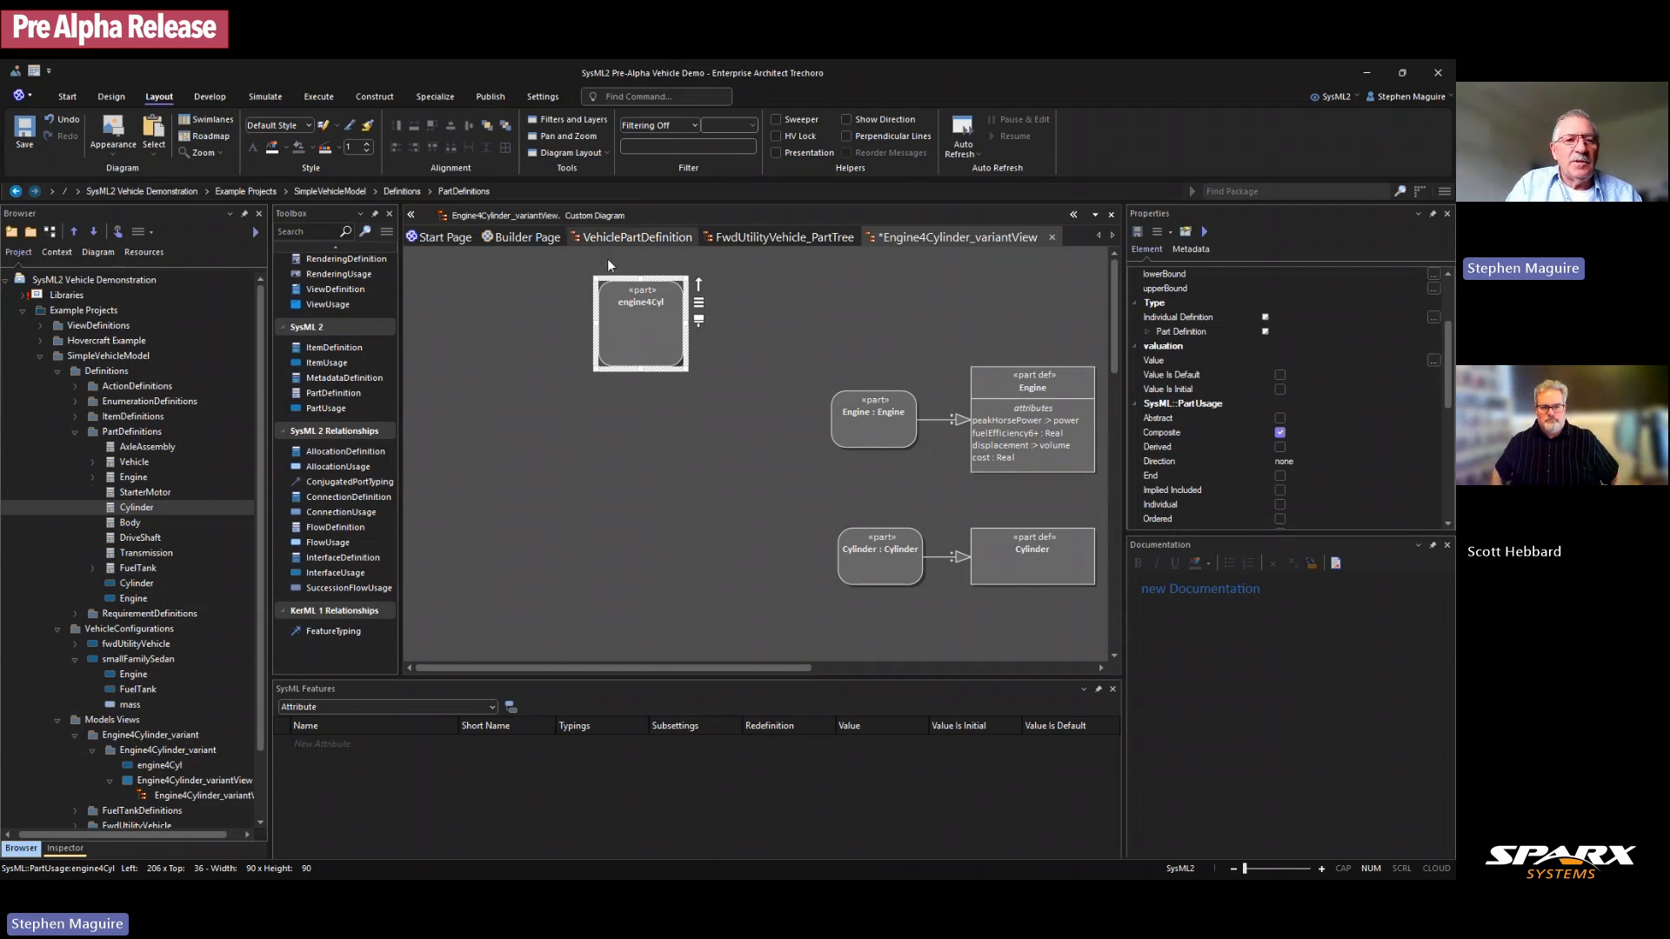
click(39, 326)
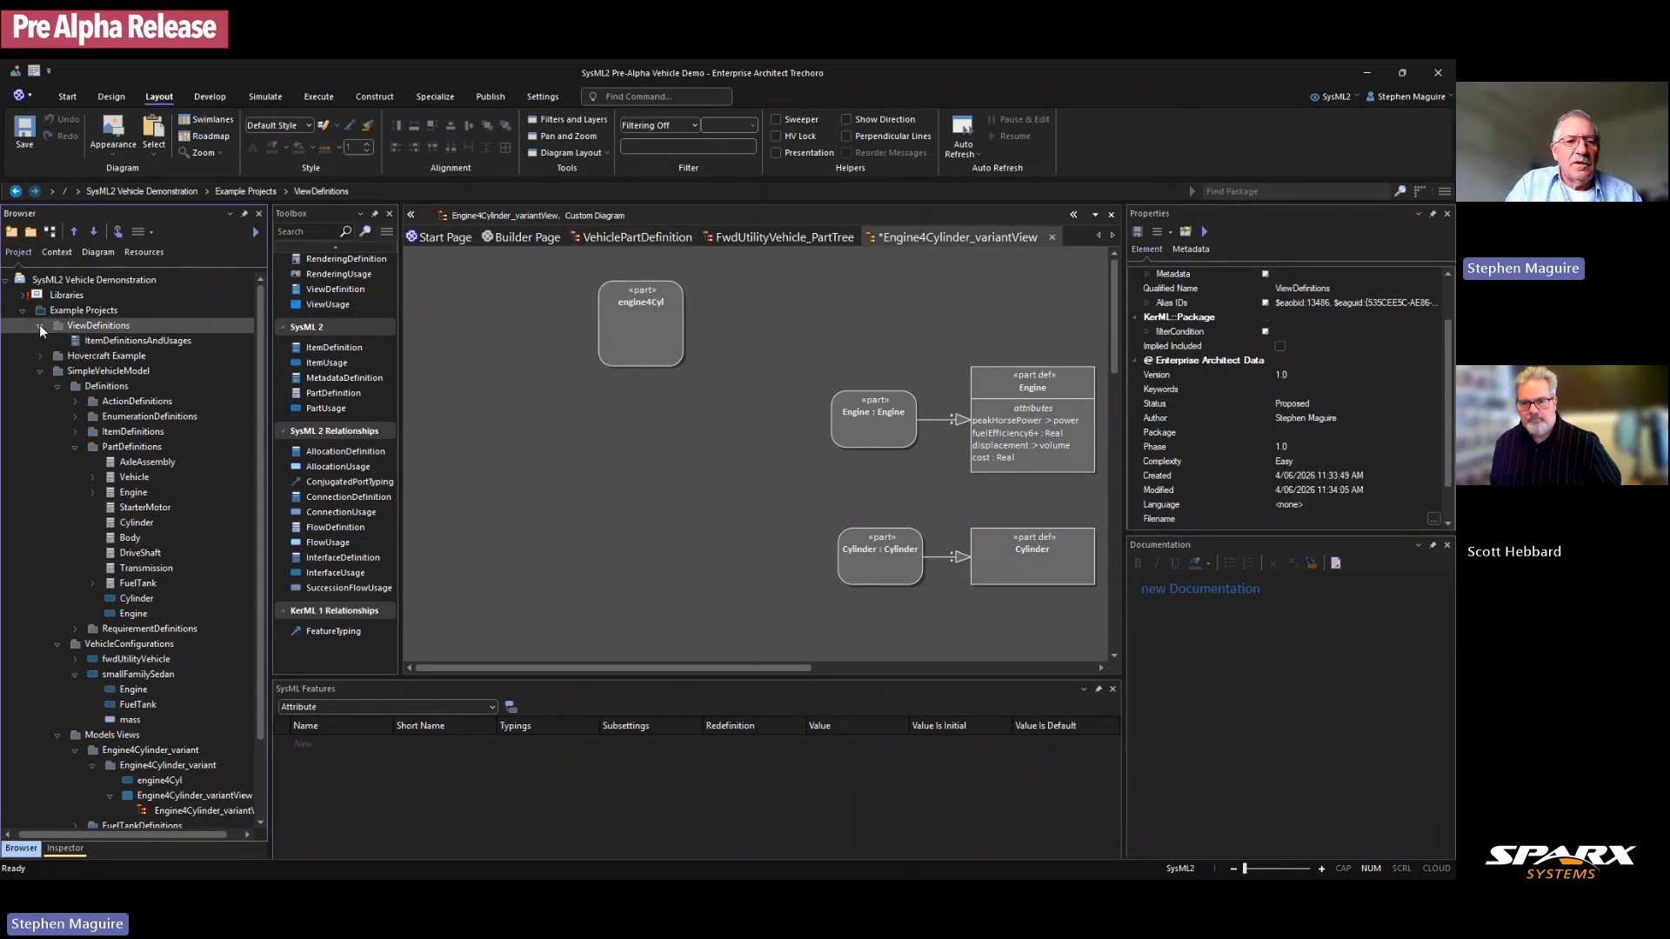
click(101, 341)
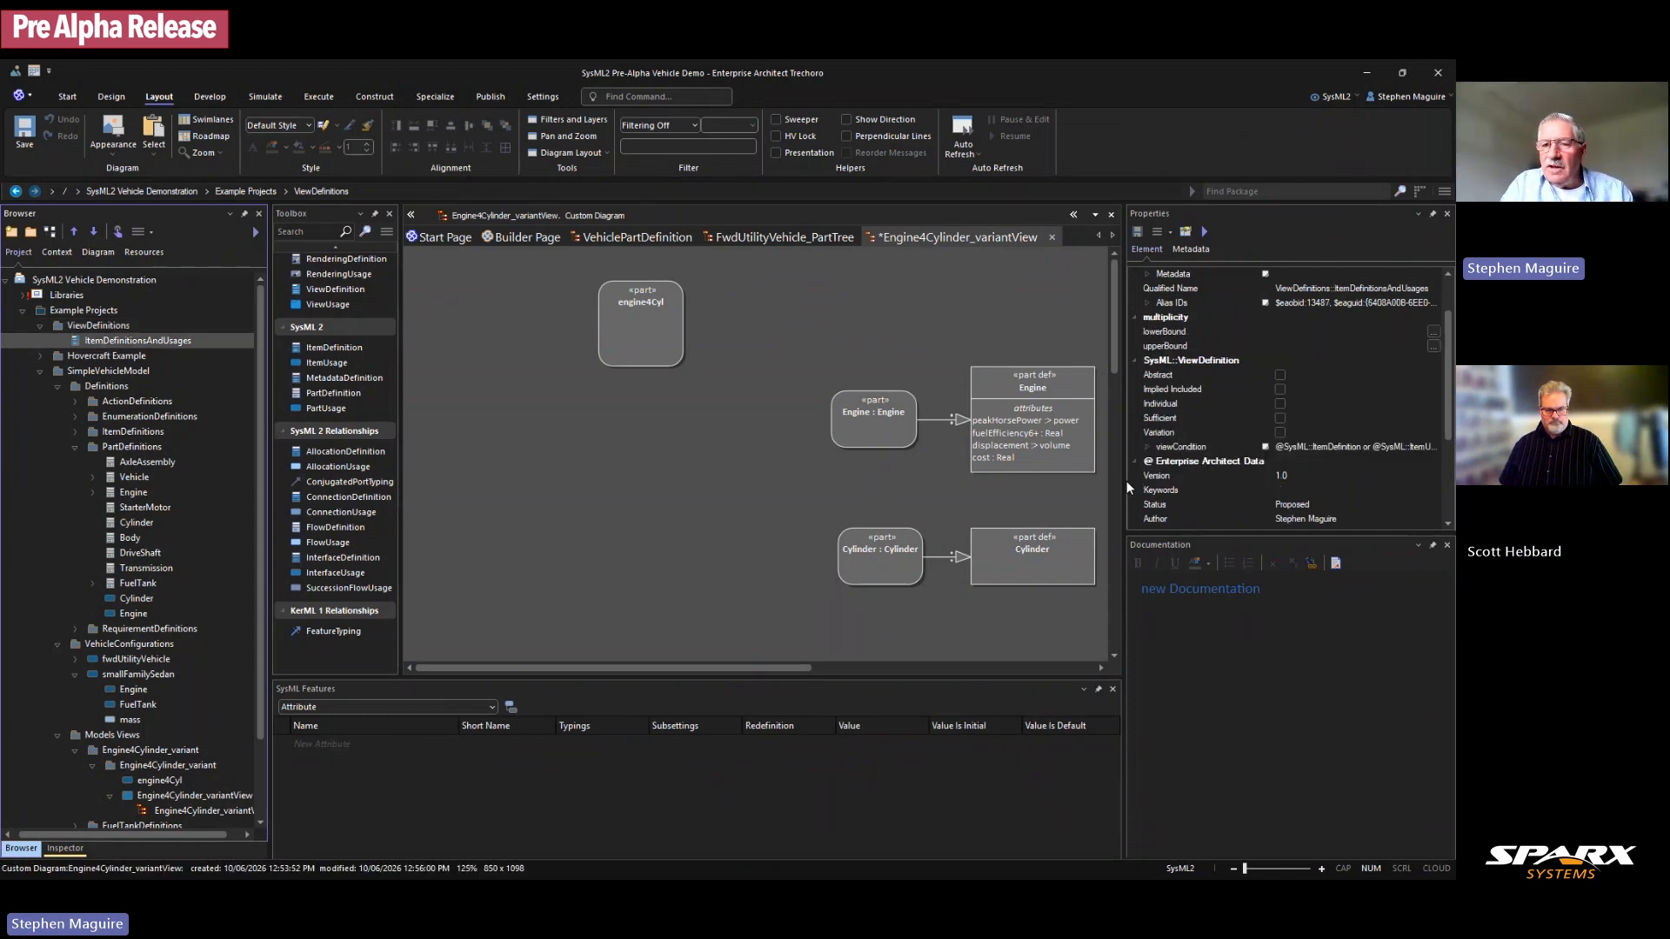
drag(1126, 482, 962, 482)
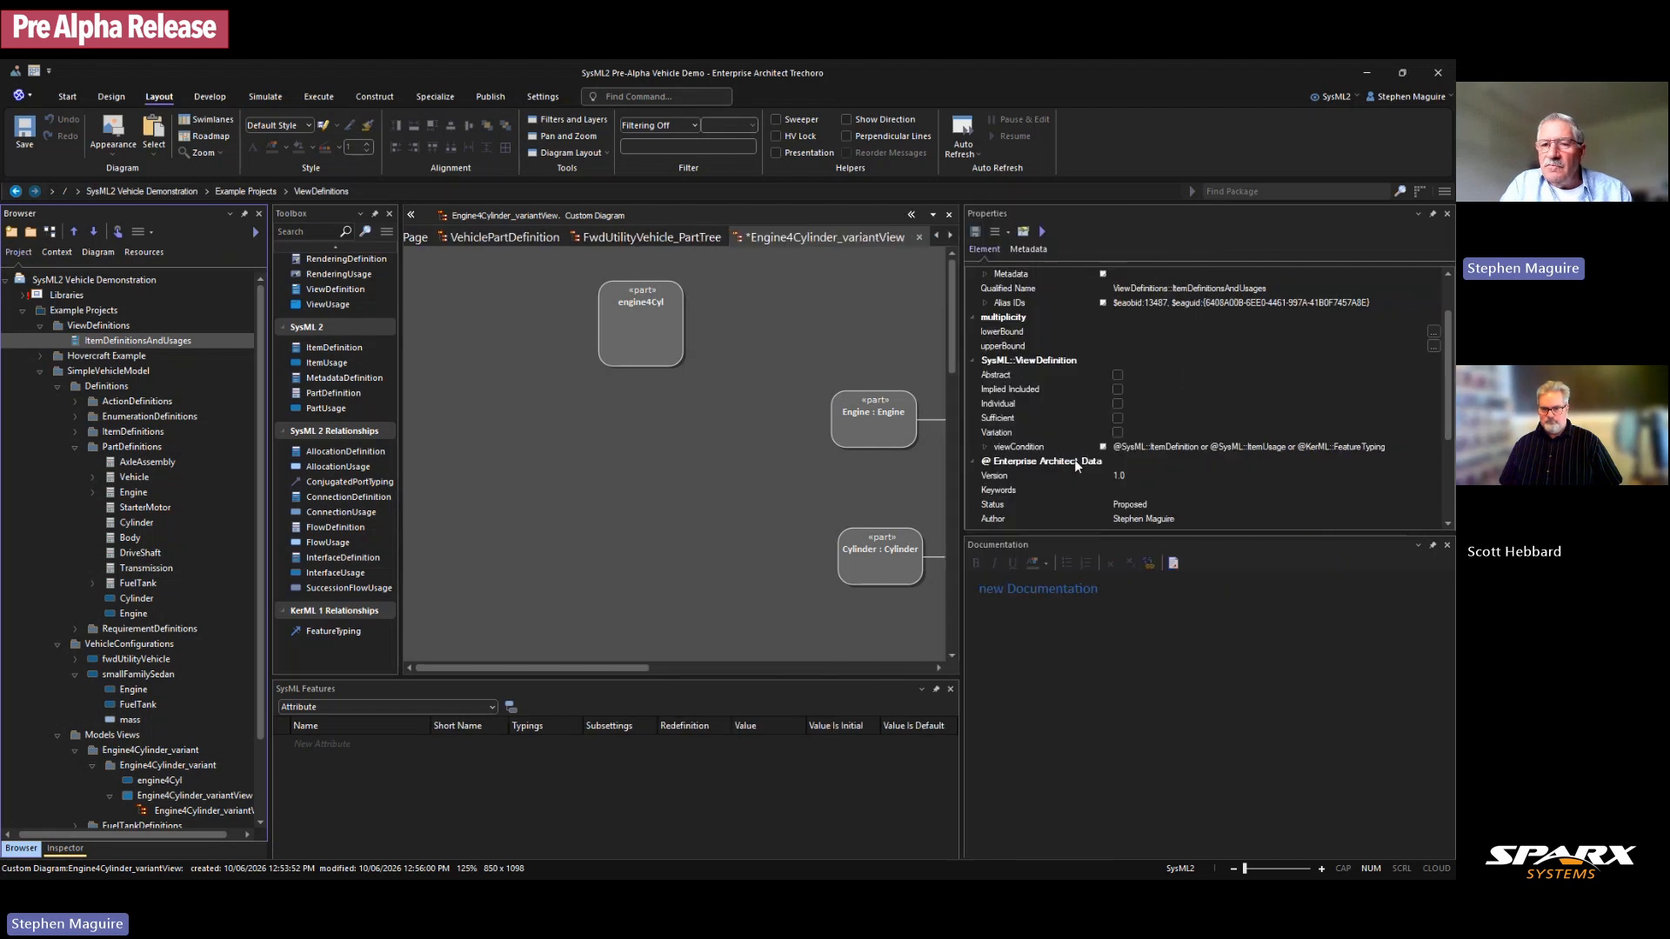
click(983, 447)
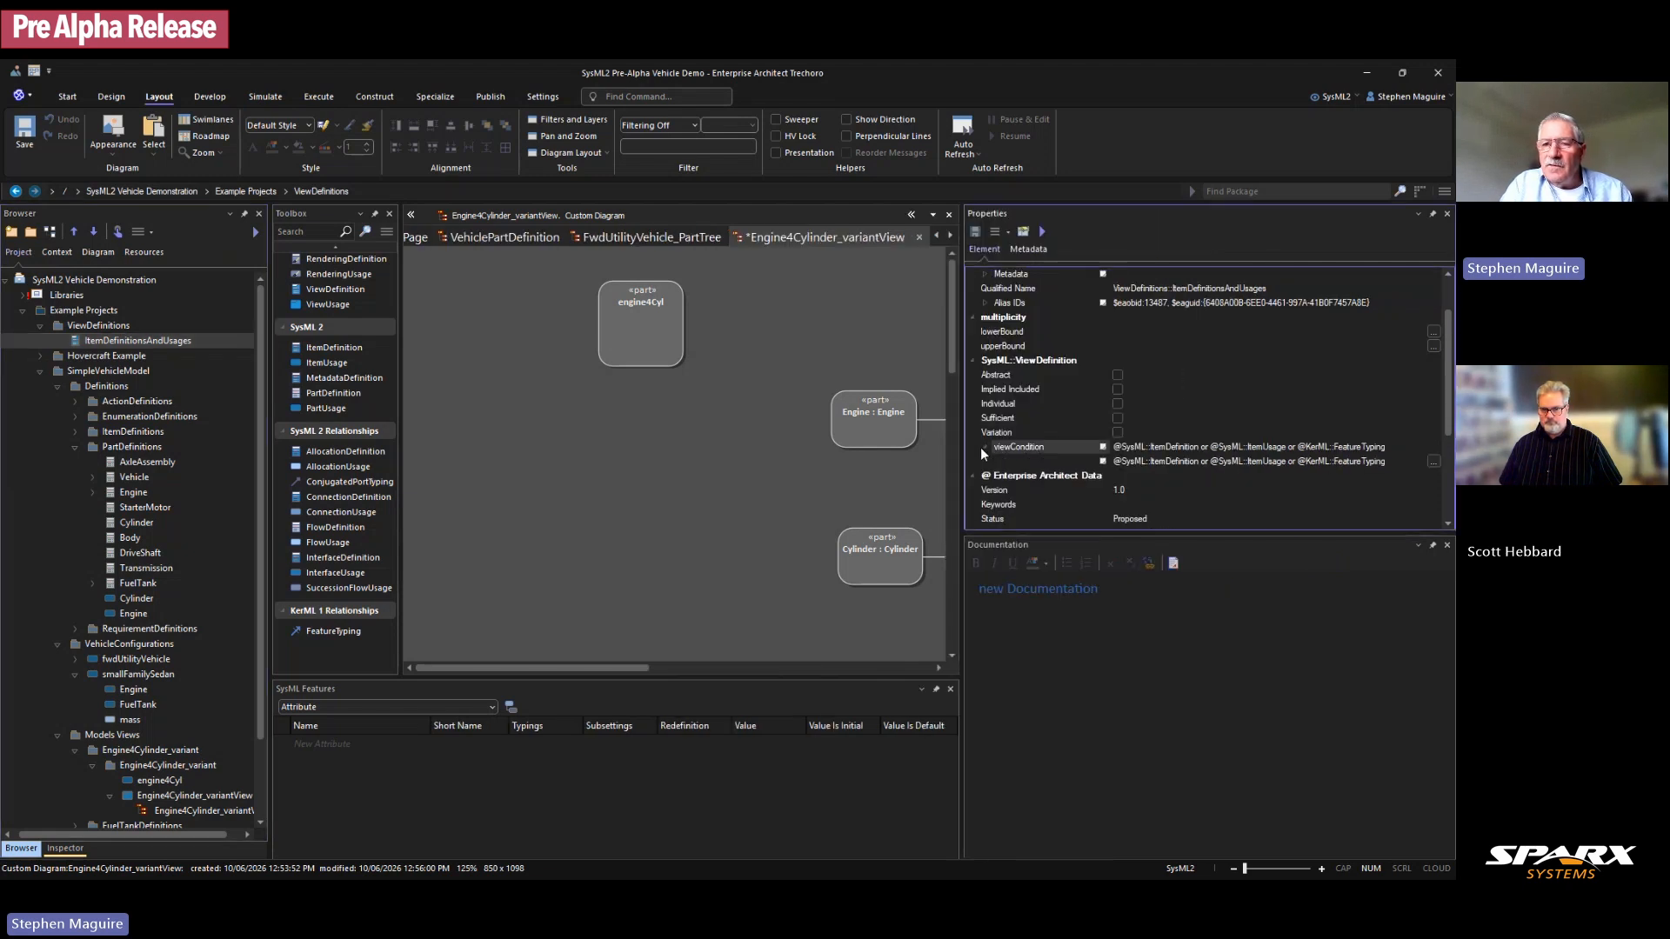
click(1433, 461)
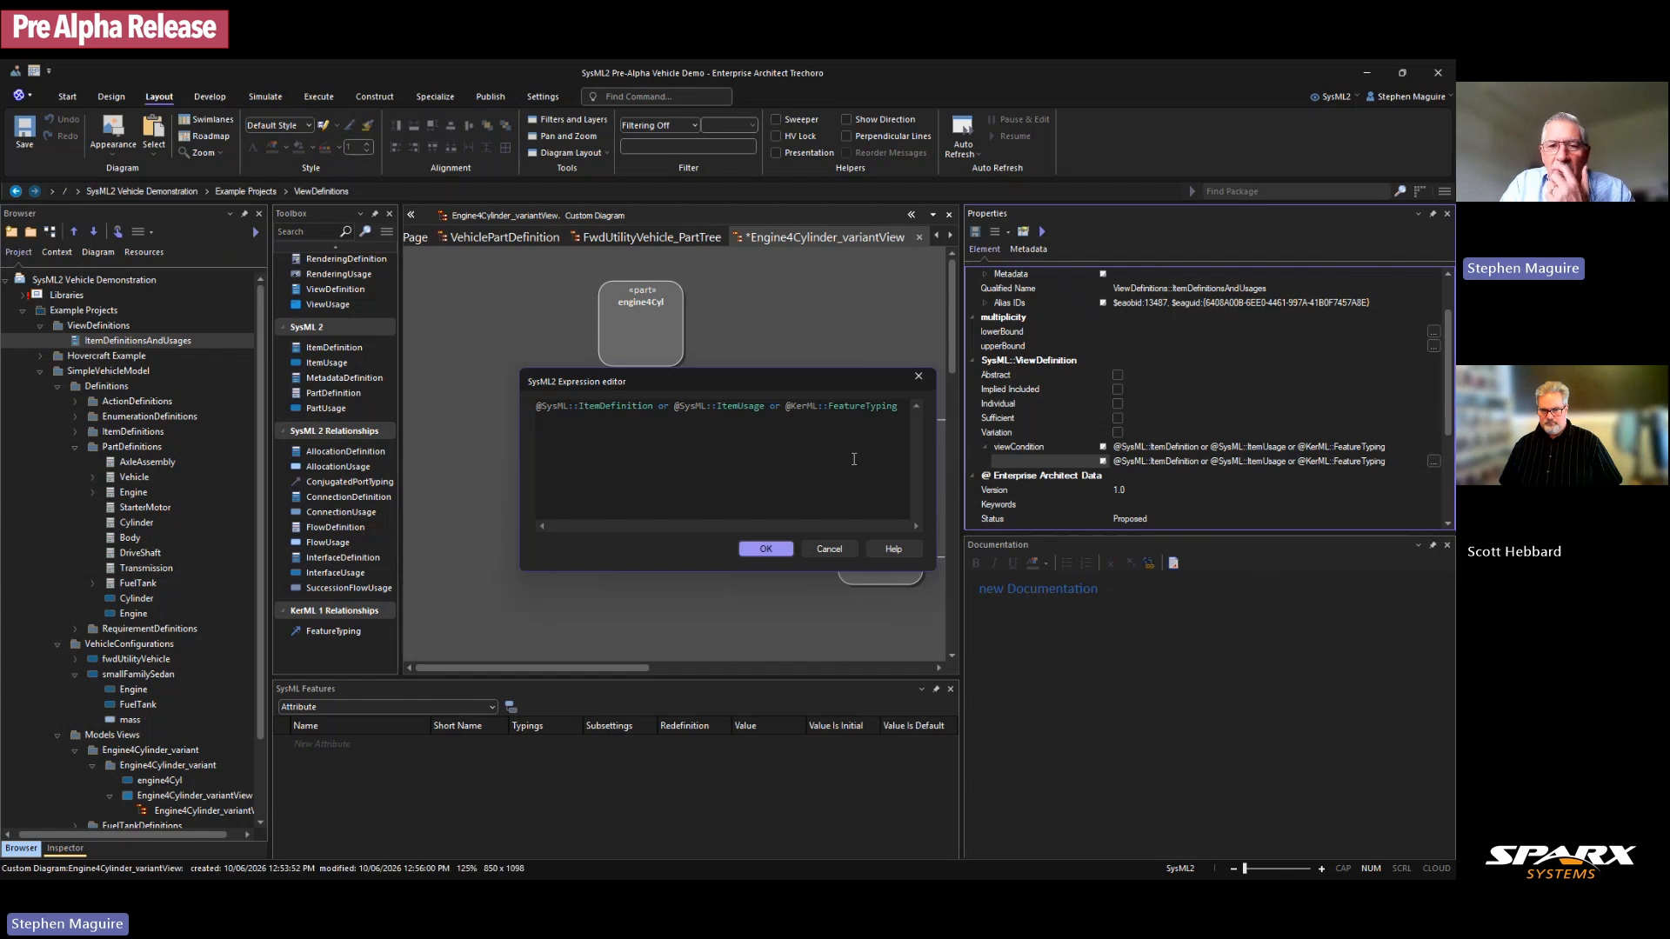
click(902, 405)
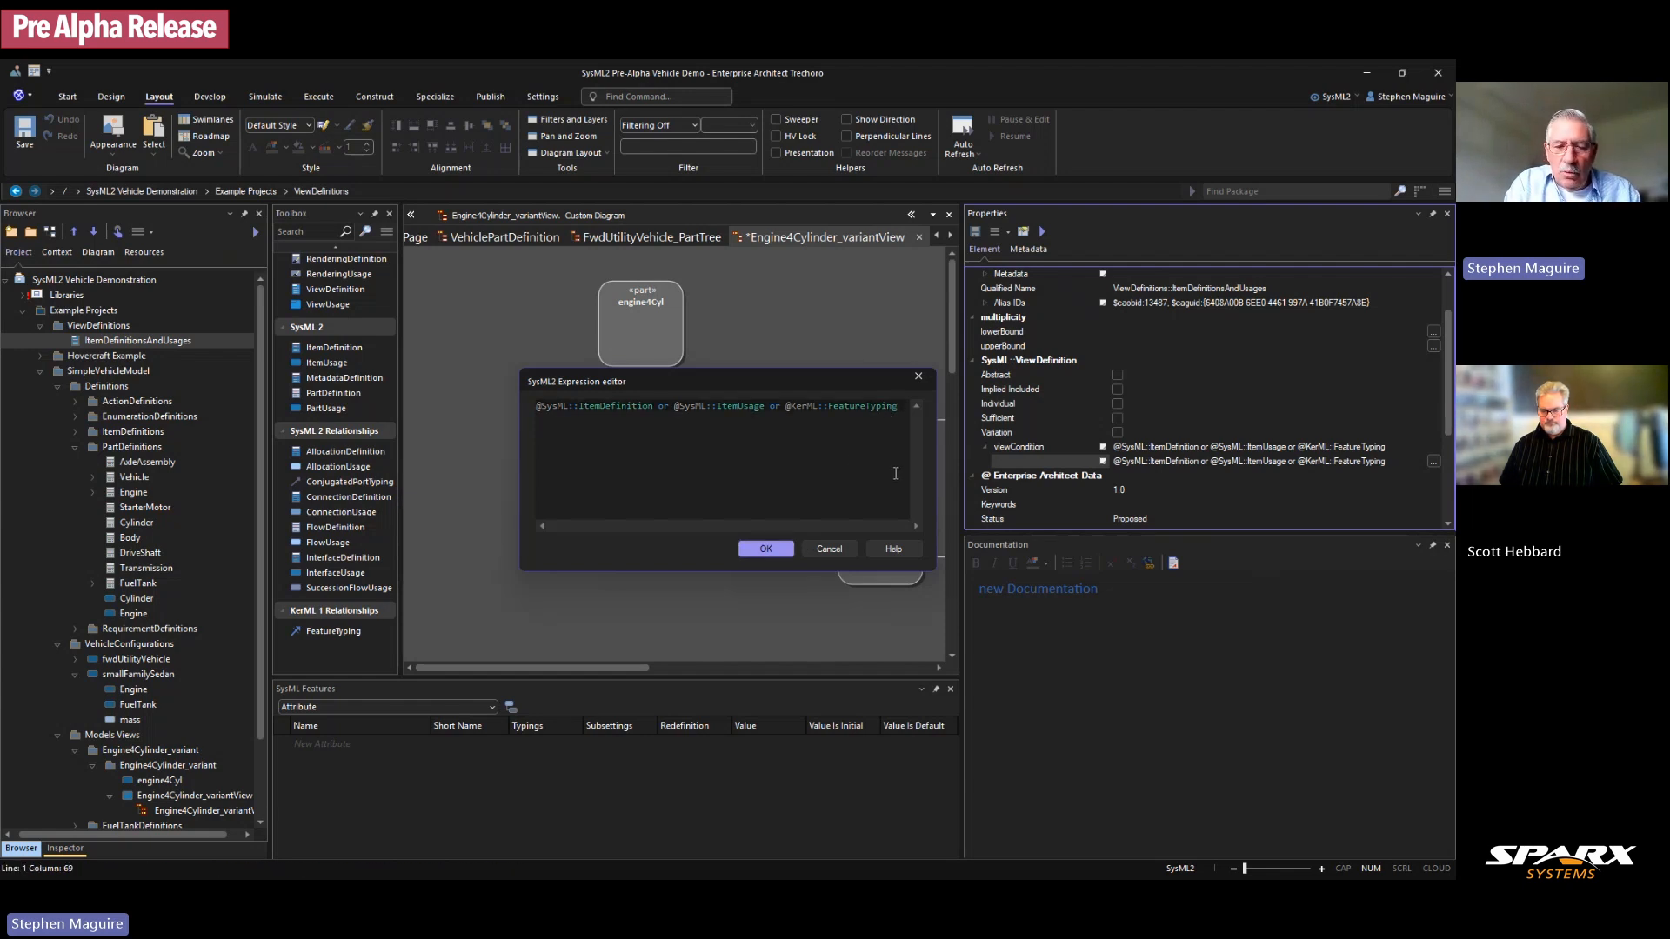
text(or )
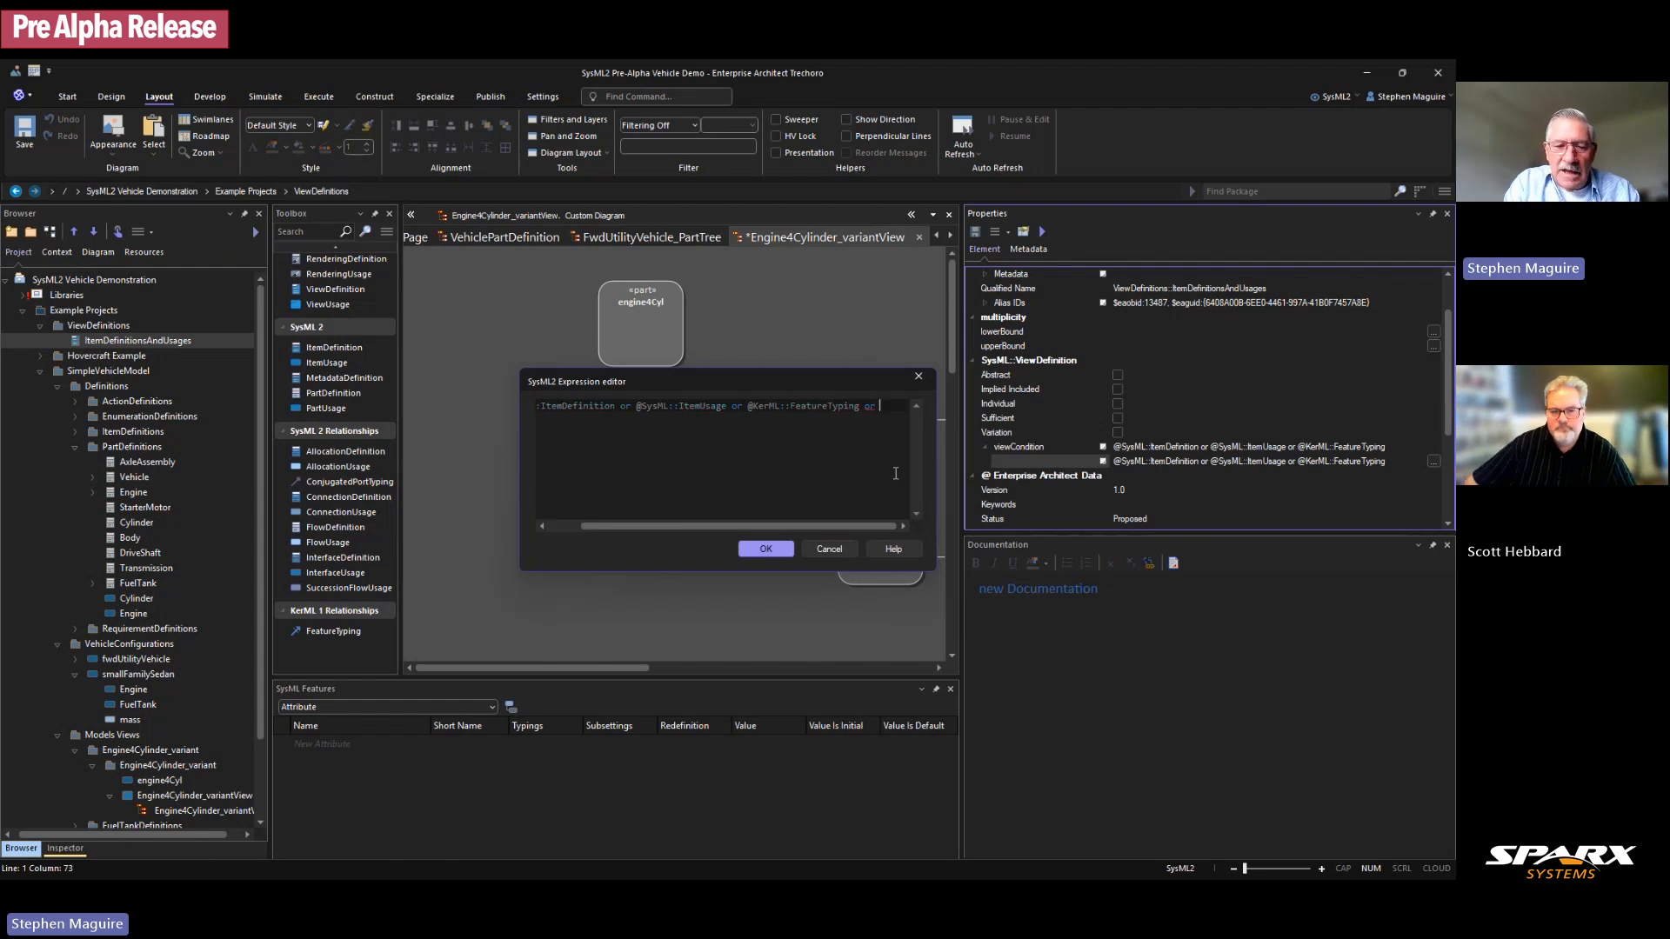
text(@)
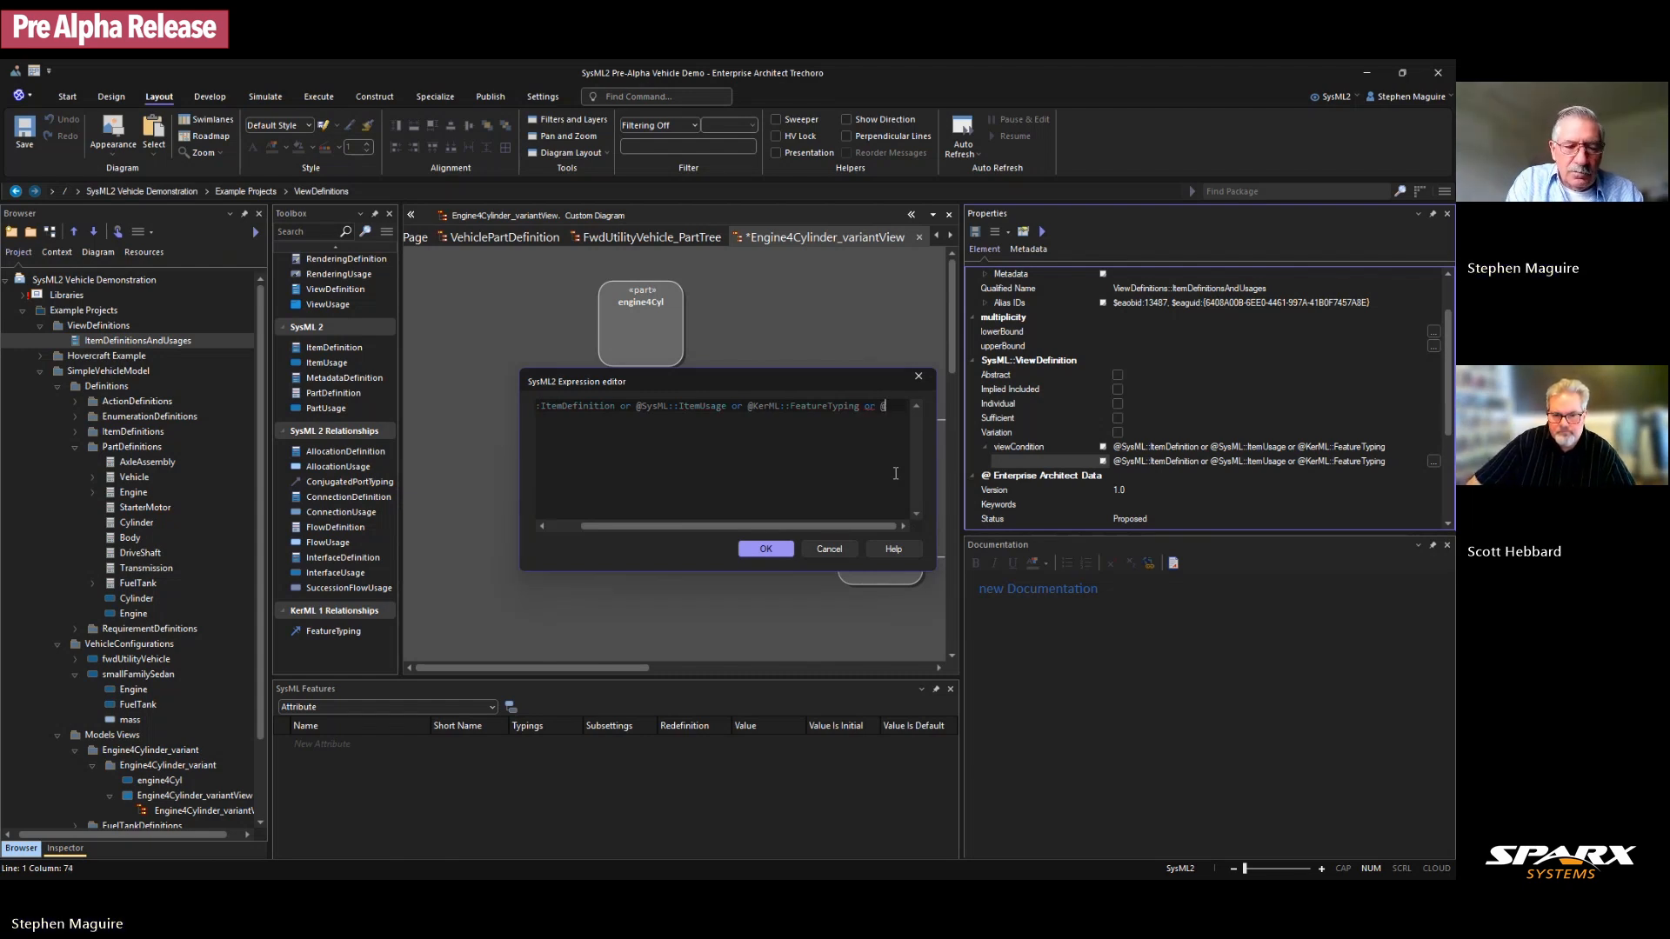
text(Ker)
text(ML)
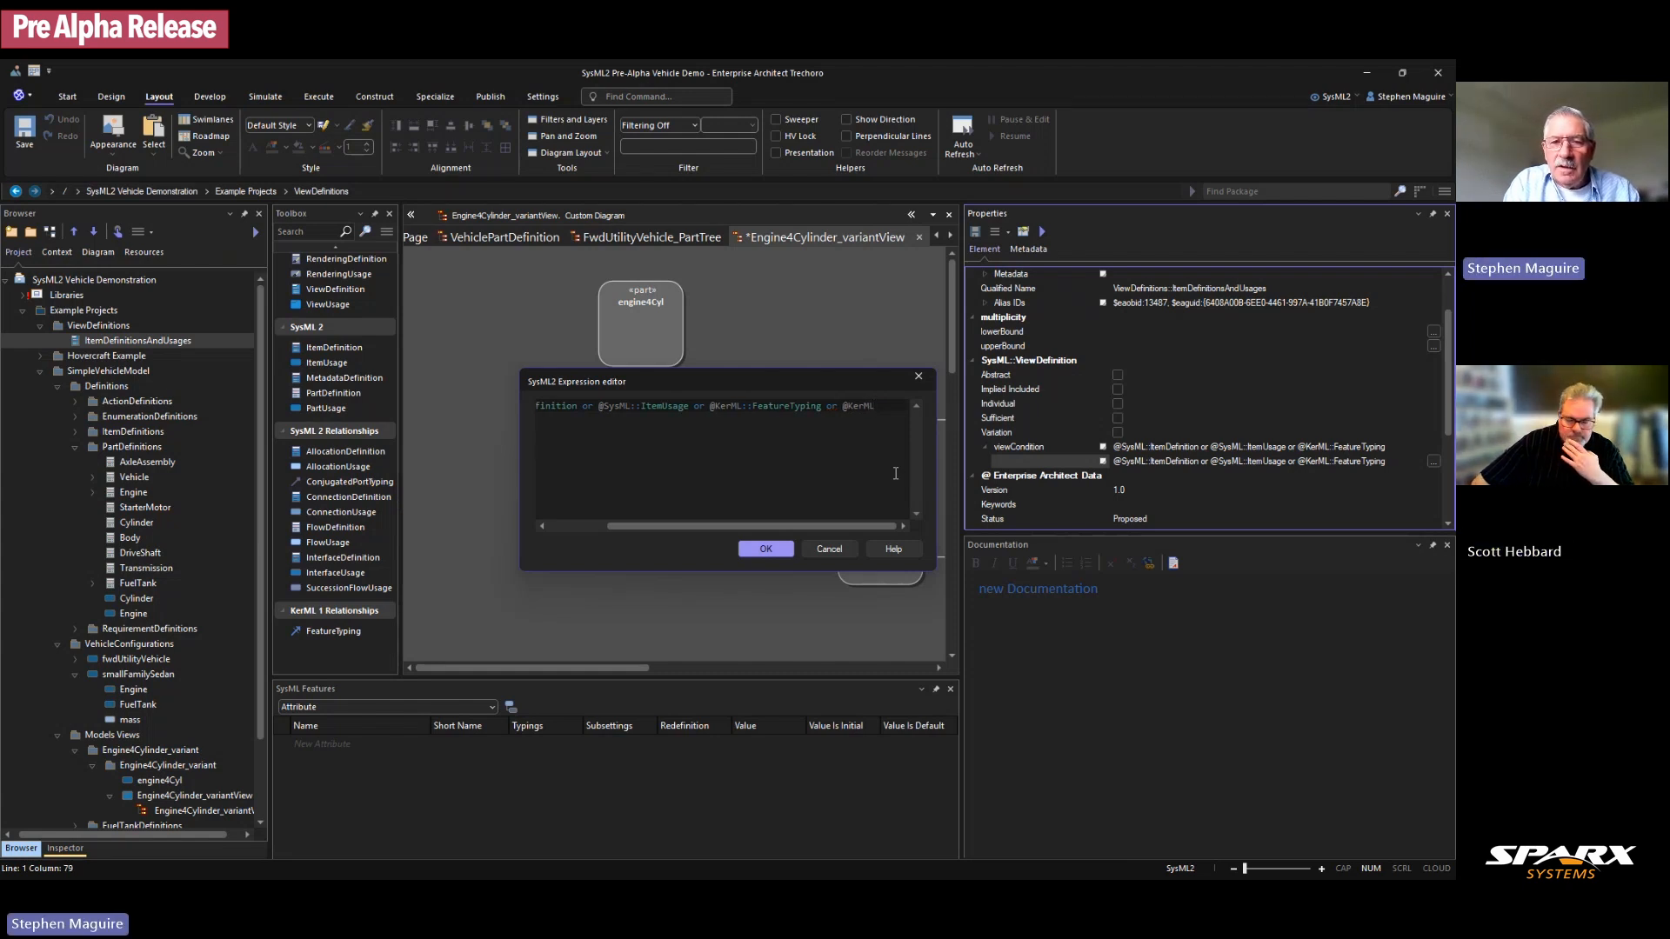
text(::)
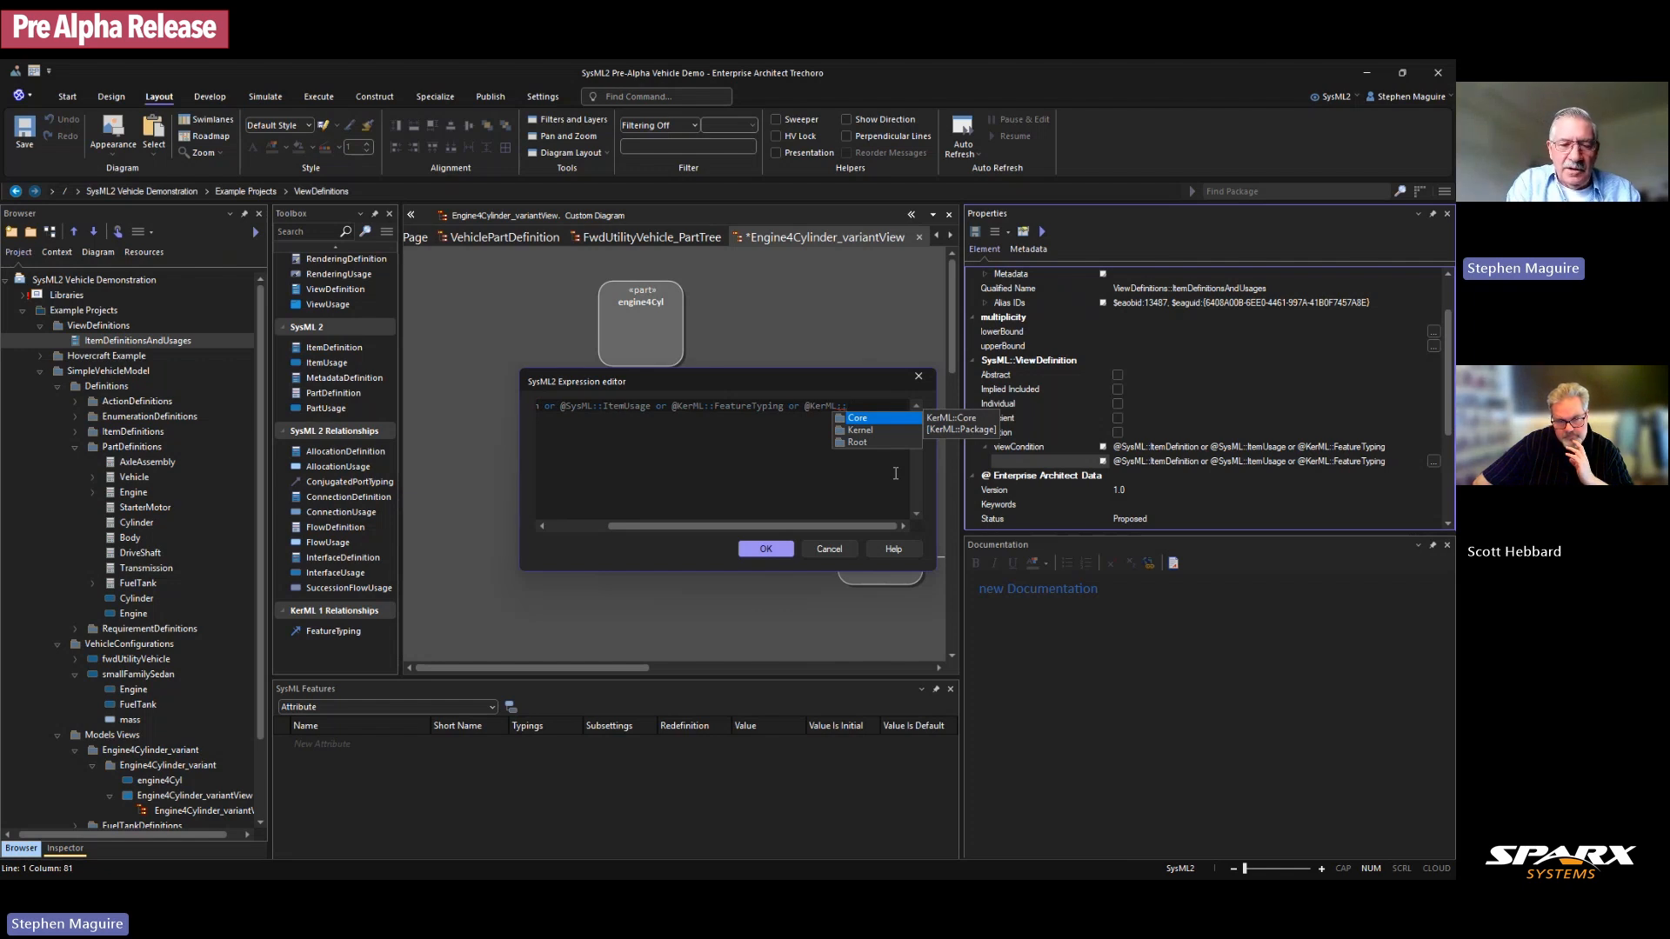
text(Subsetting)
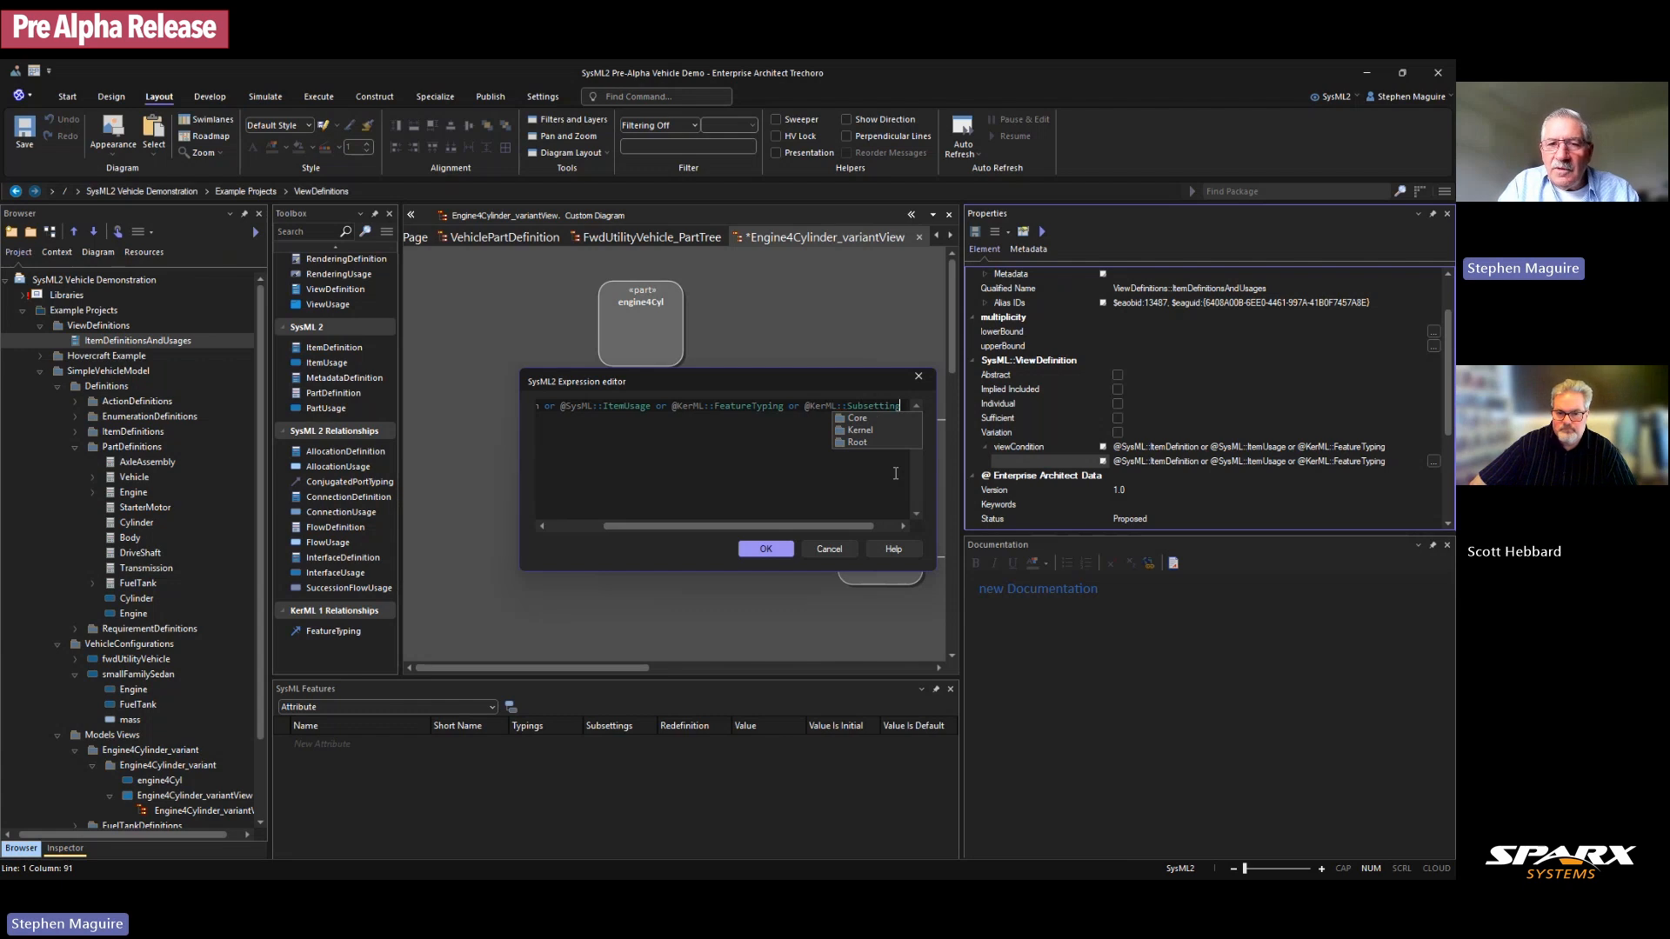
click(799, 445)
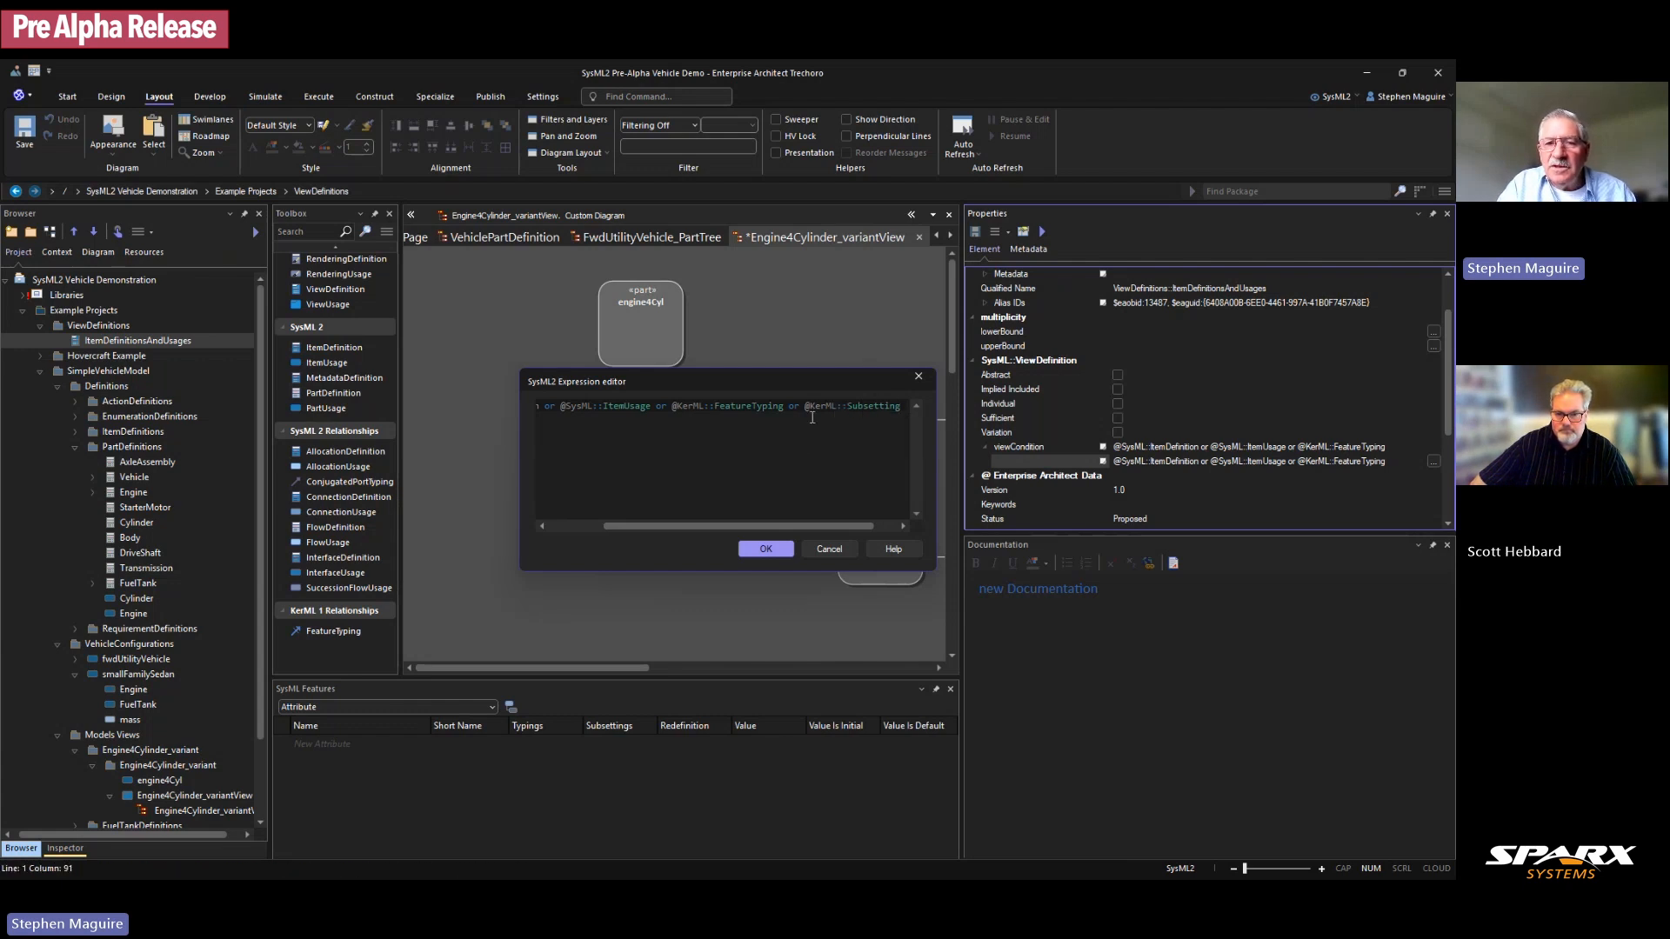
click(767, 549)
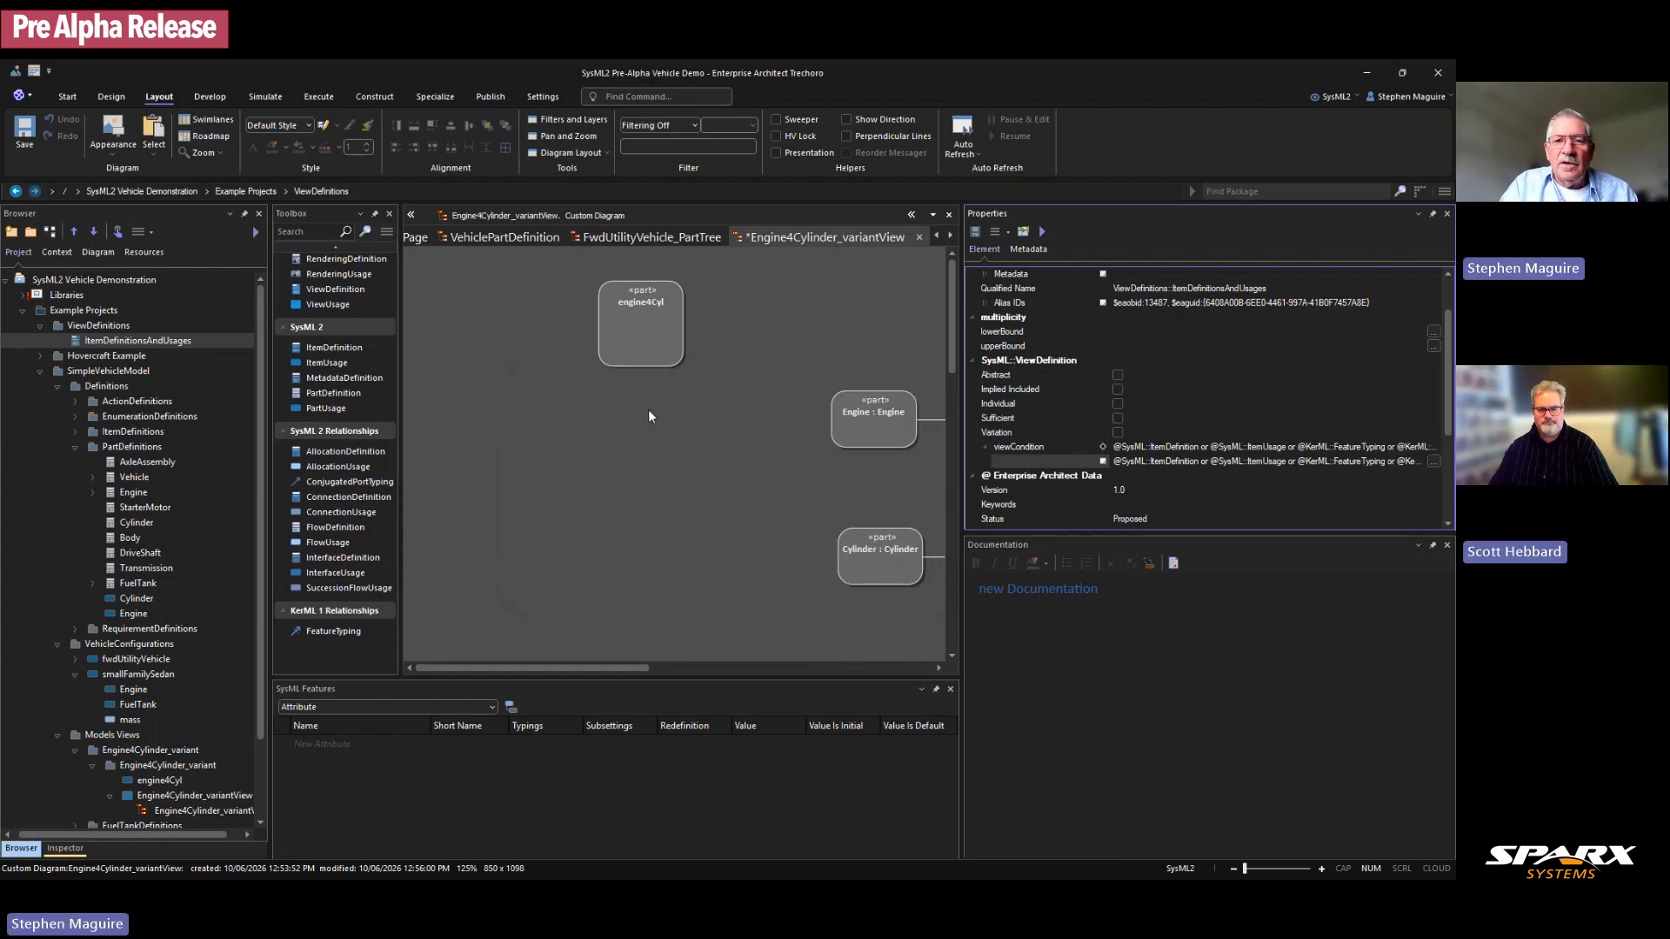
Step: Save the model and reopen the Engine4Cylinder_variantView diagram
click(722, 319)
key(ctrl+s)
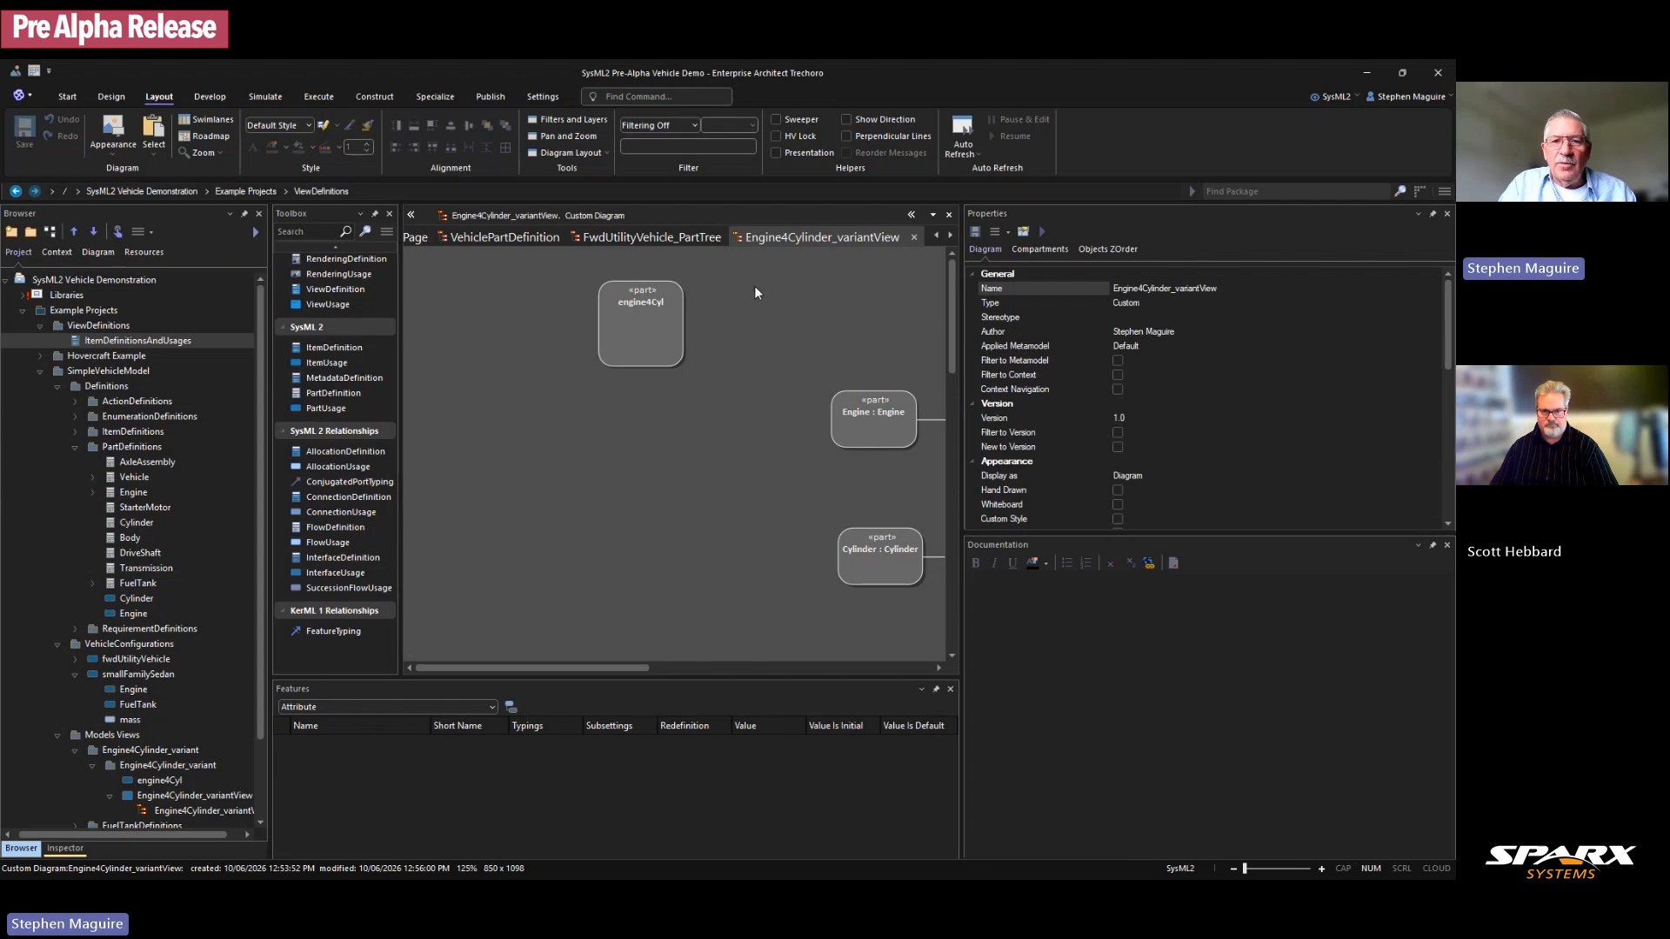
click(914, 238)
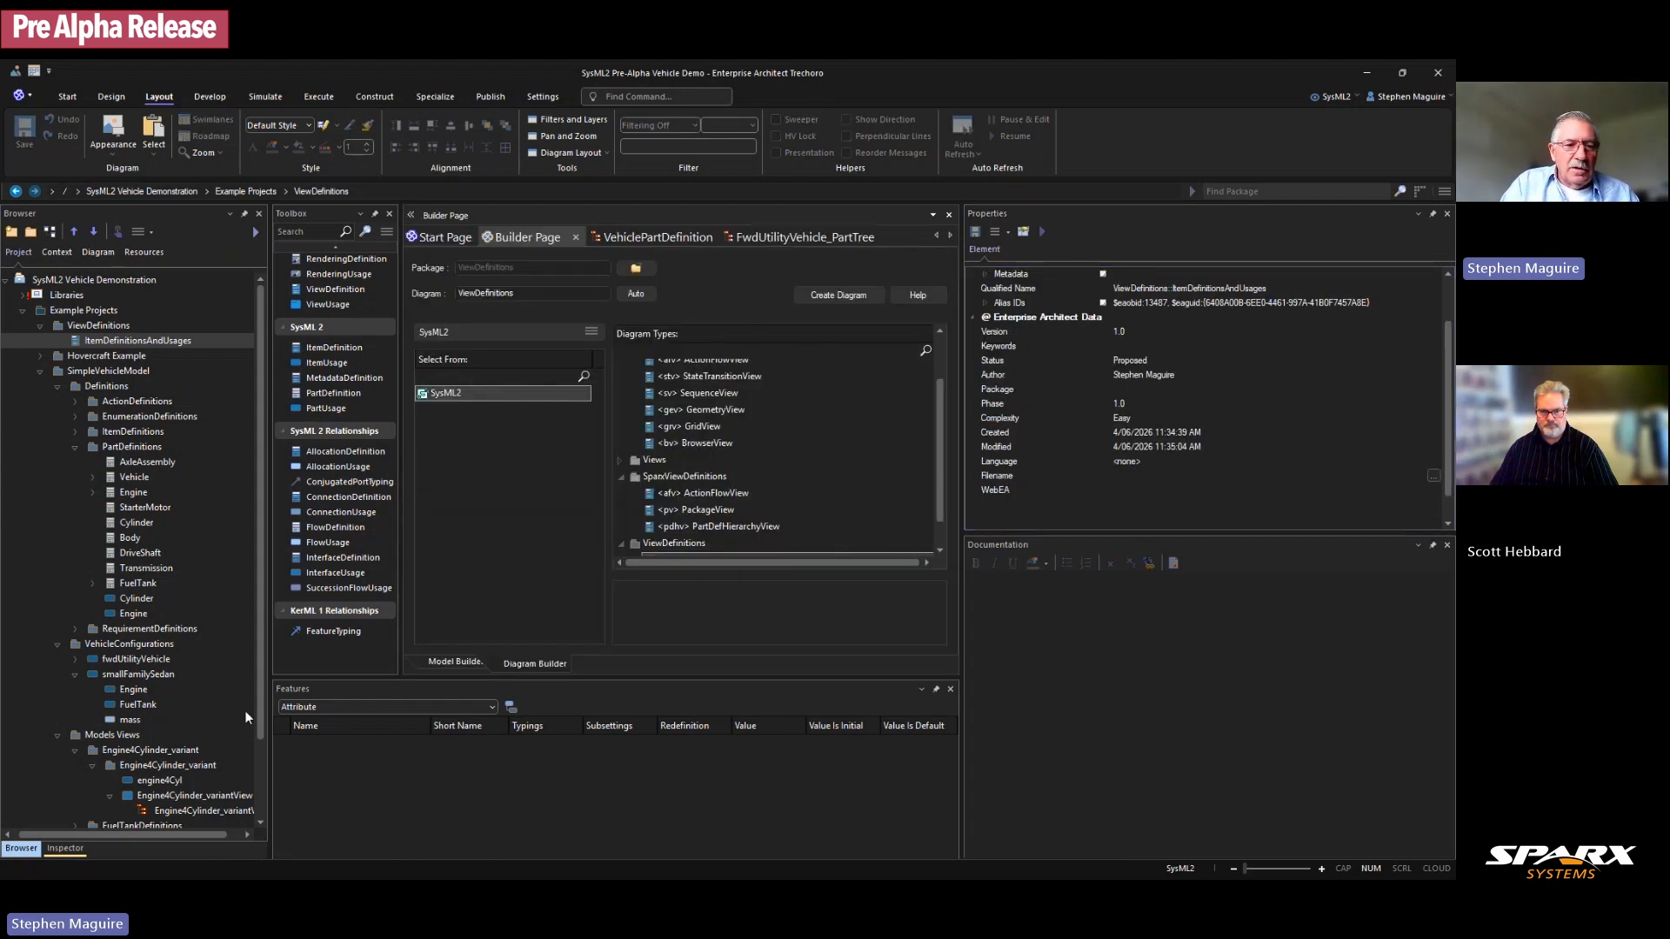
double_click(207, 811)
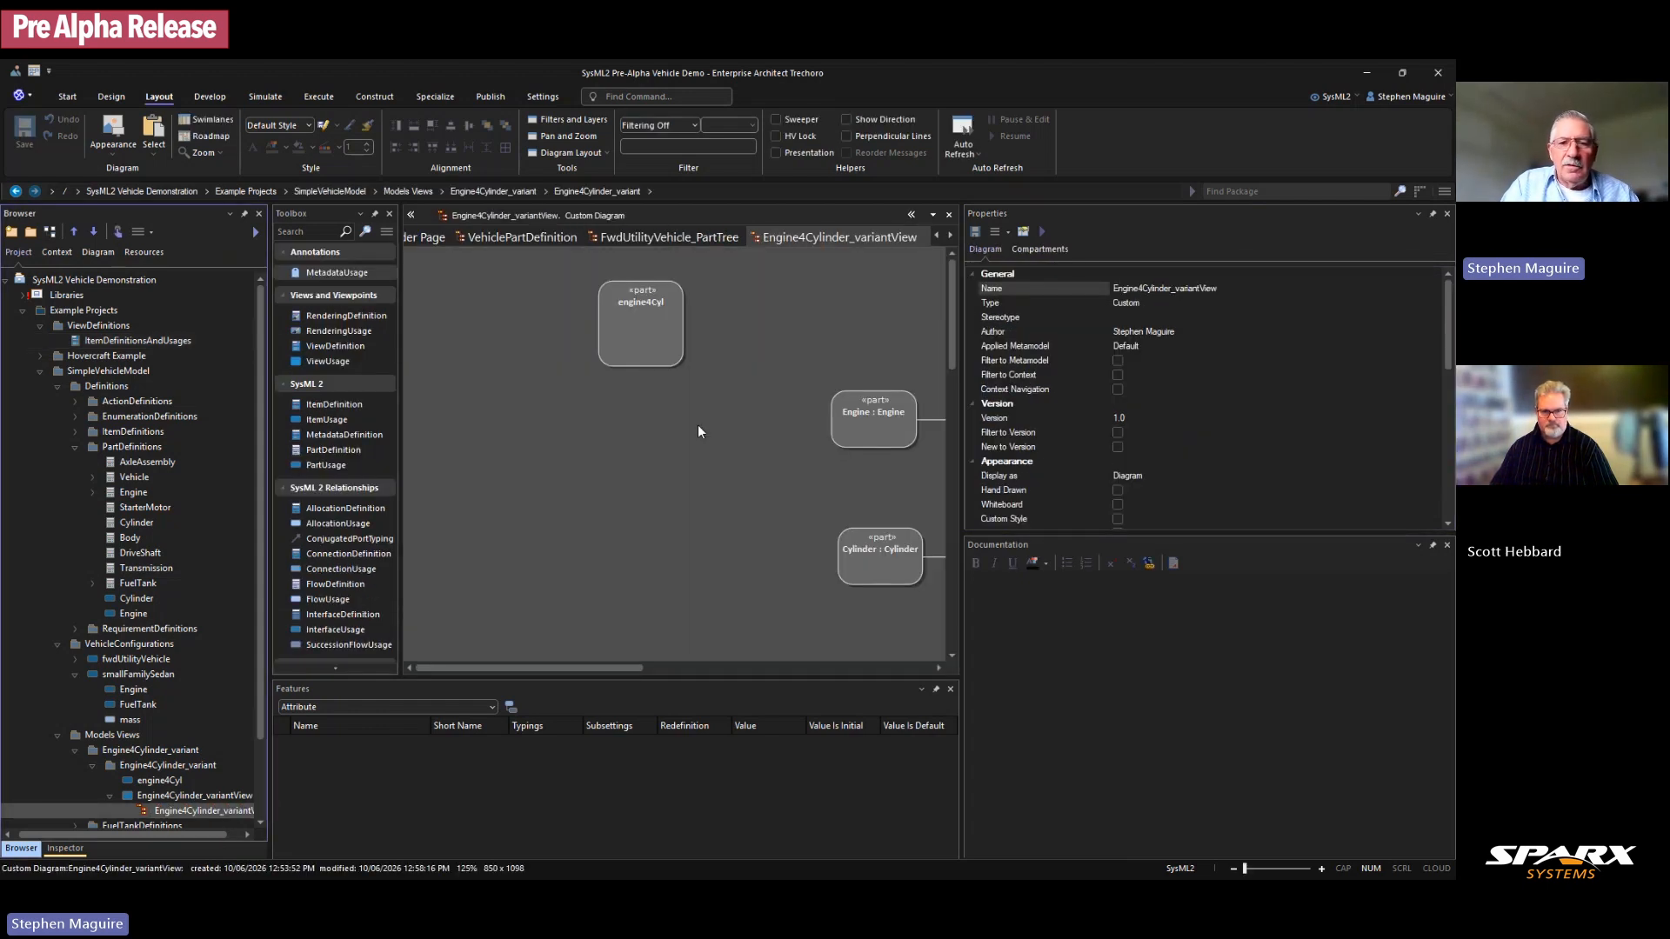
scroll(375, 472, down, 3)
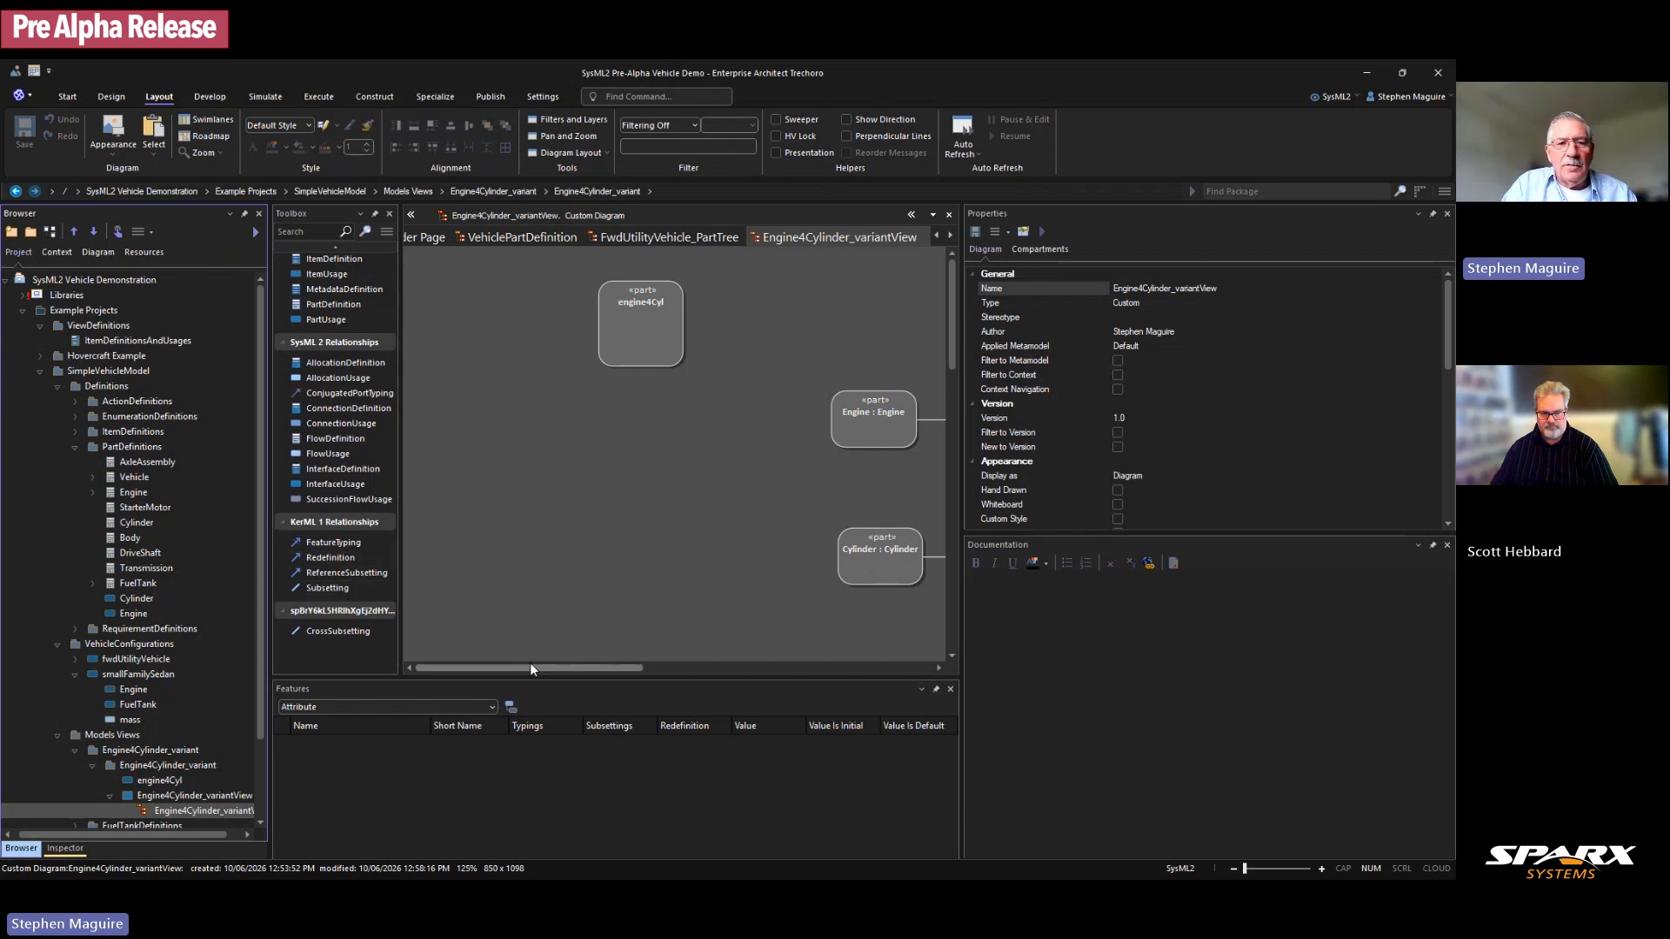
mouse_move(525, 666)
mouse_down()
mouse_move(650, 663)
mouse_move(556, 669)
mouse_up()
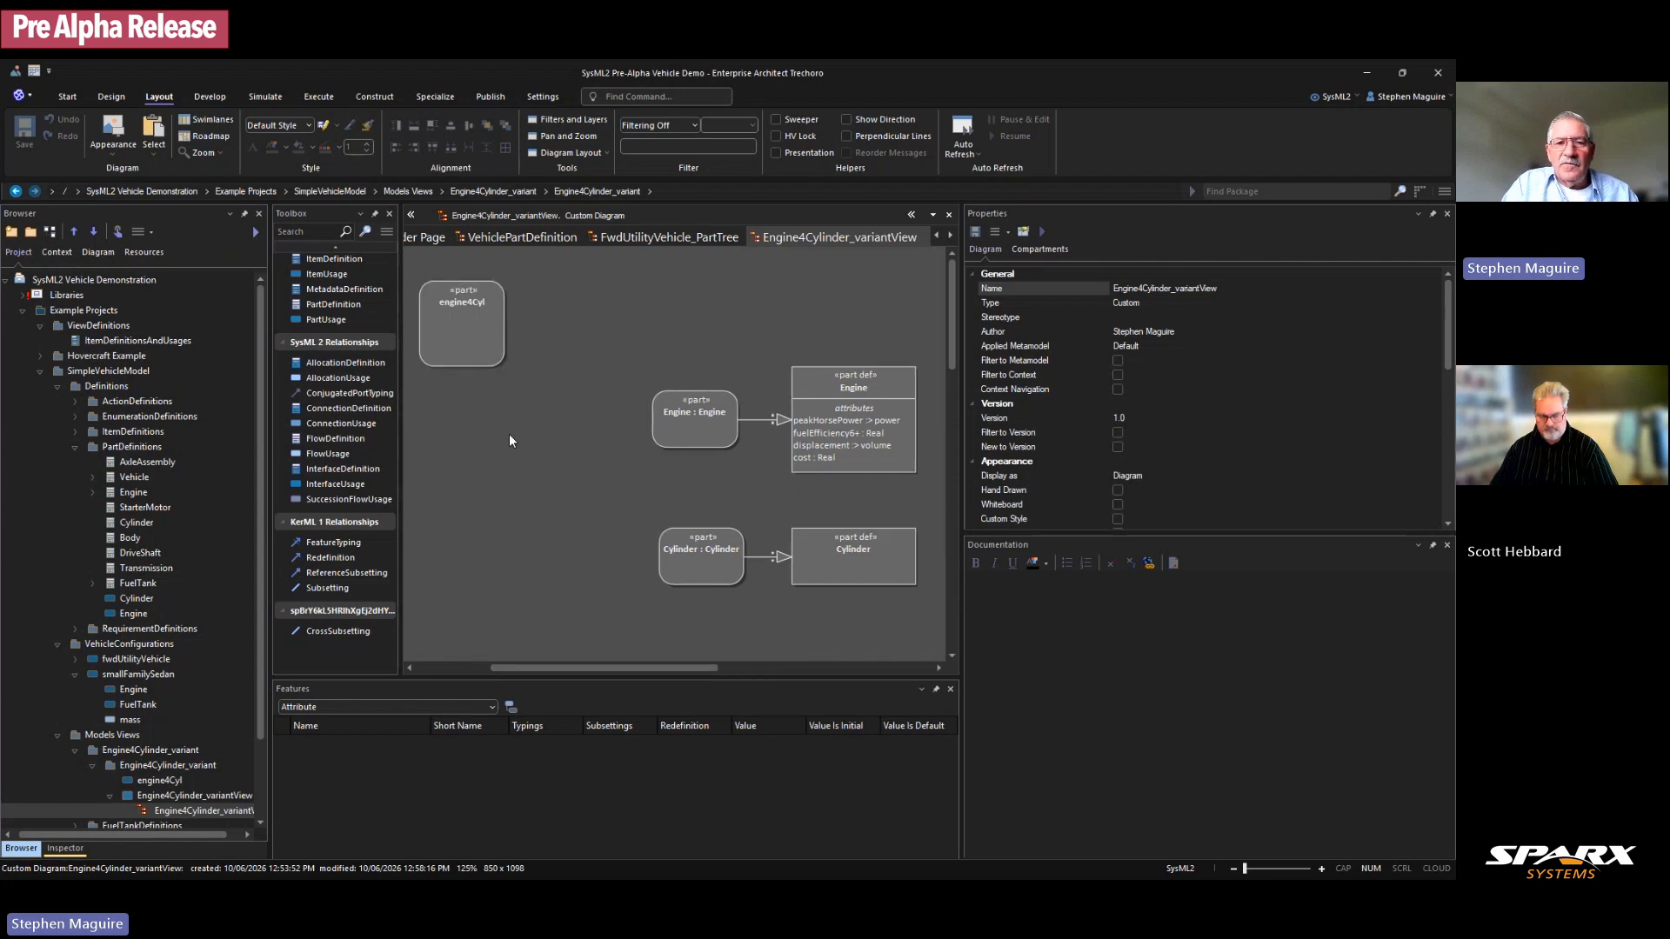
Step: Connect engine4Cyl to the Engine part with a Subsetting relationship
click(482, 357)
drag(521, 284, 676, 411)
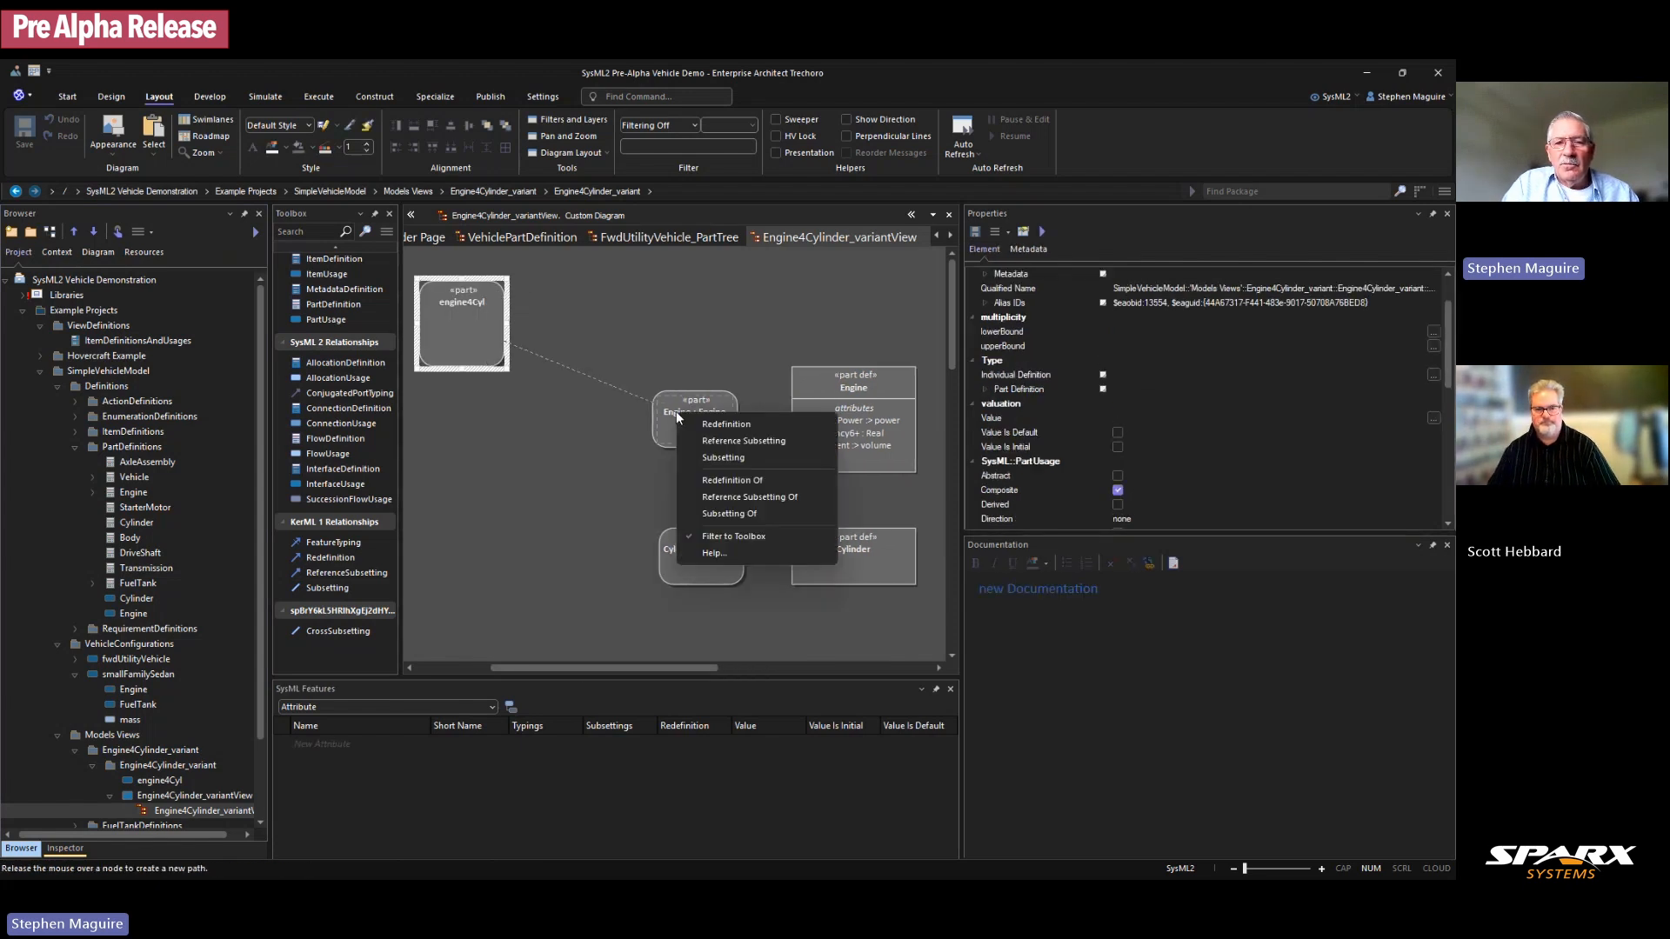
click(725, 457)
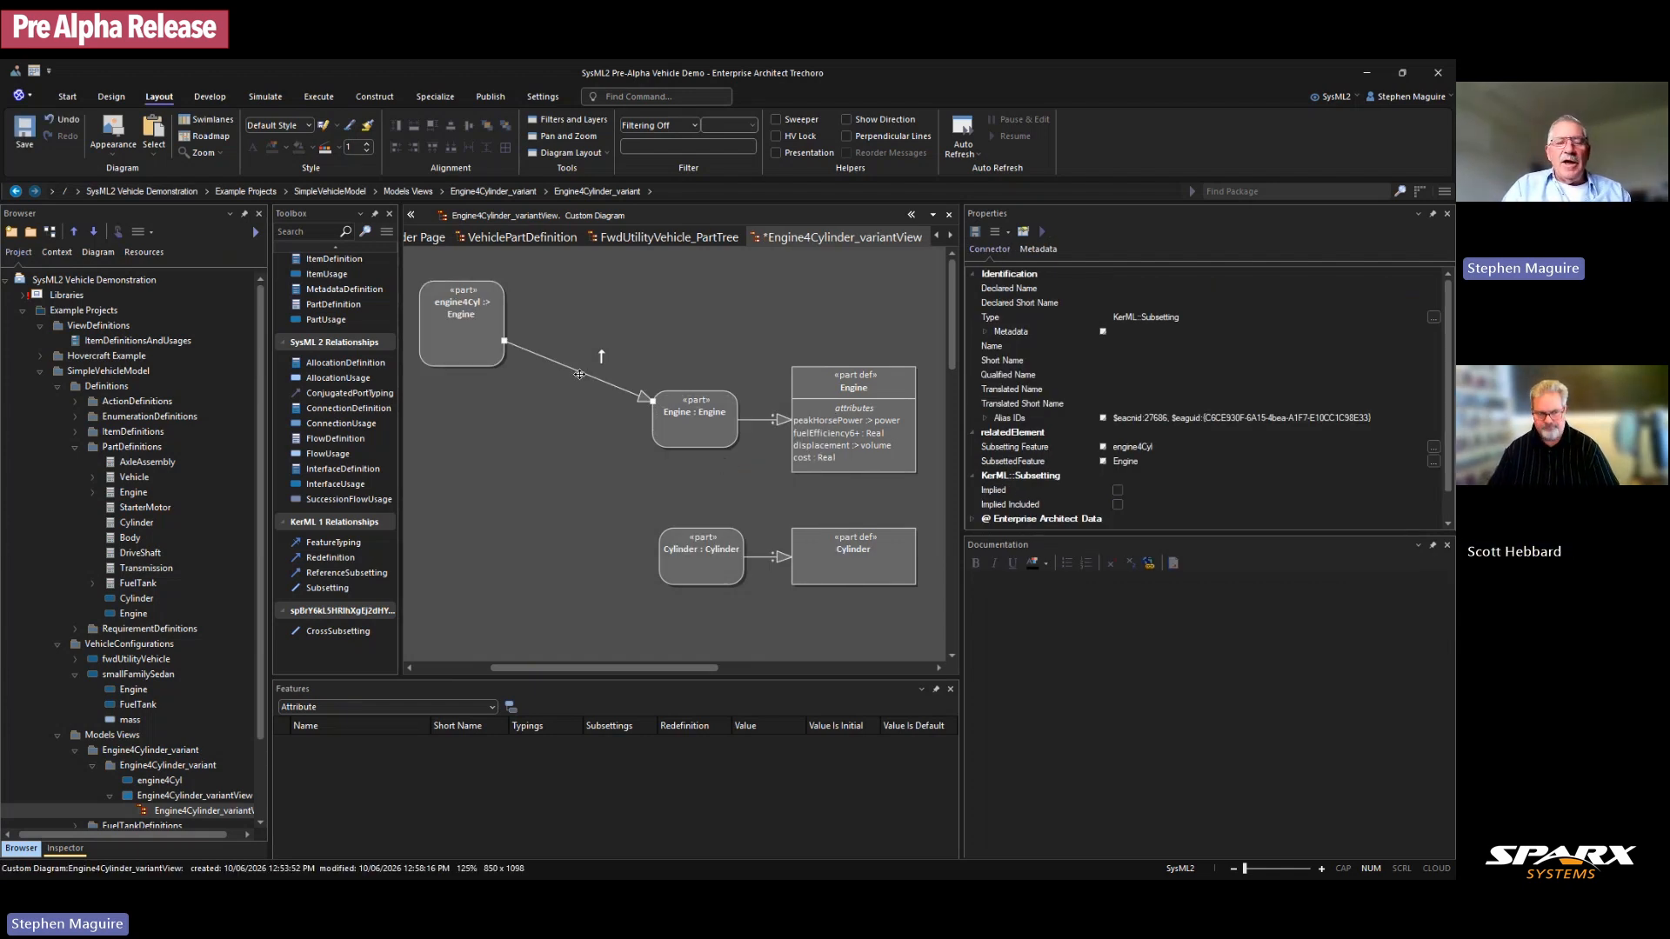
Step: Make more diagram room and move the Engine and Cylinder parts and definitions right
drag(564, 665, 547, 666)
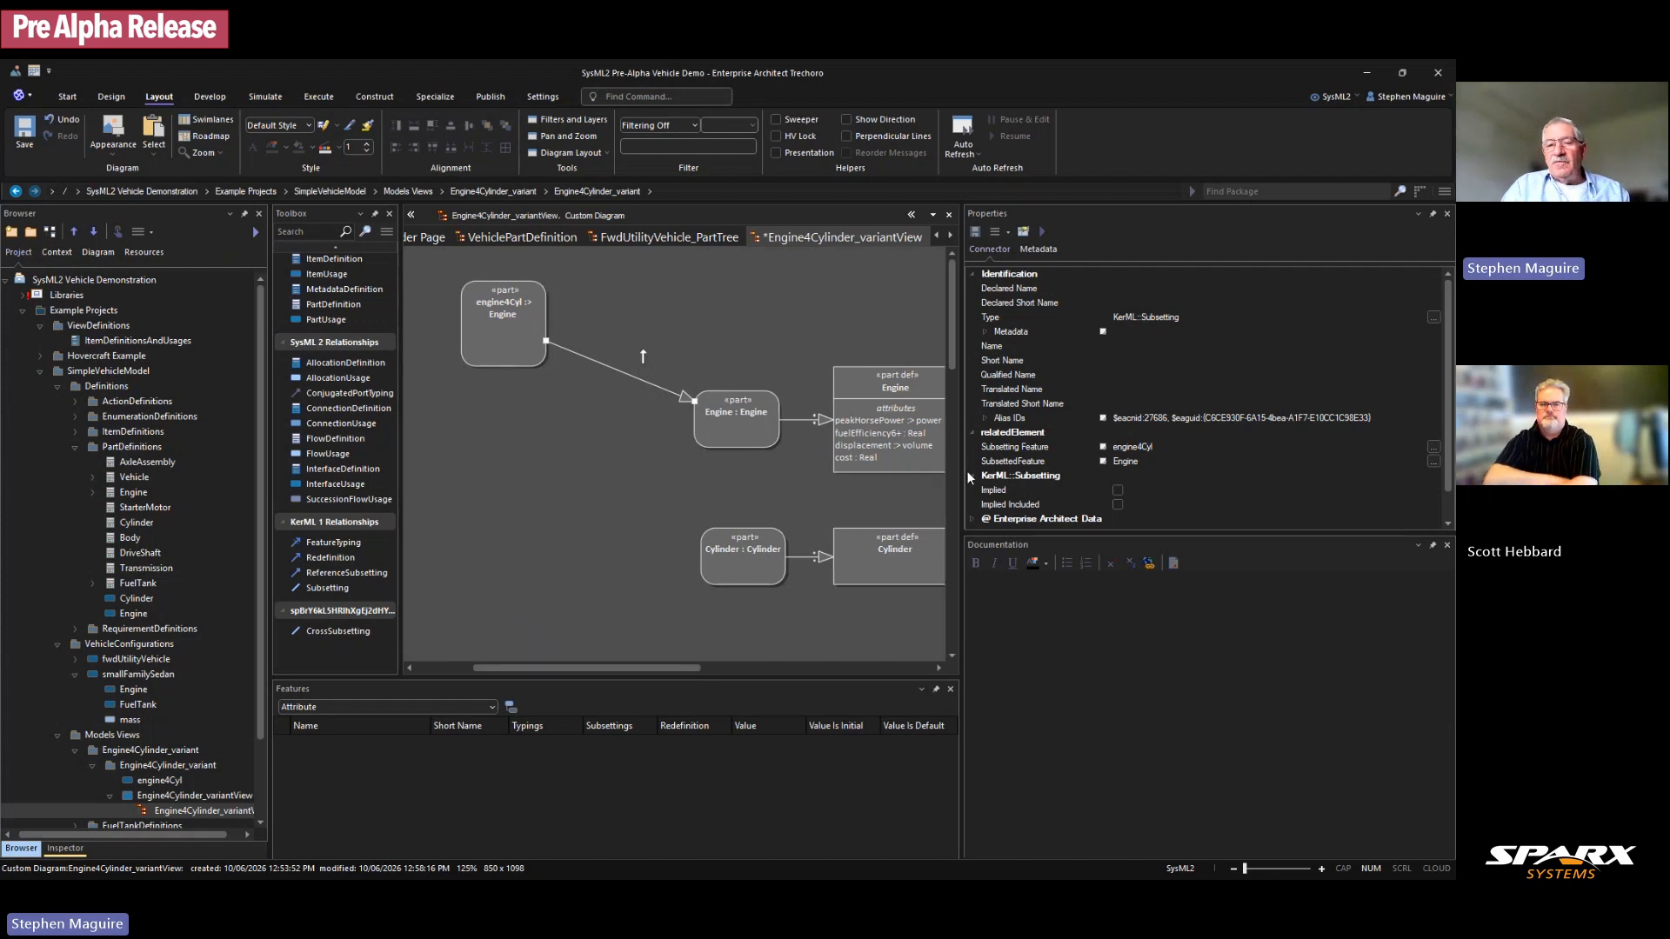
drag(964, 472, 1128, 471)
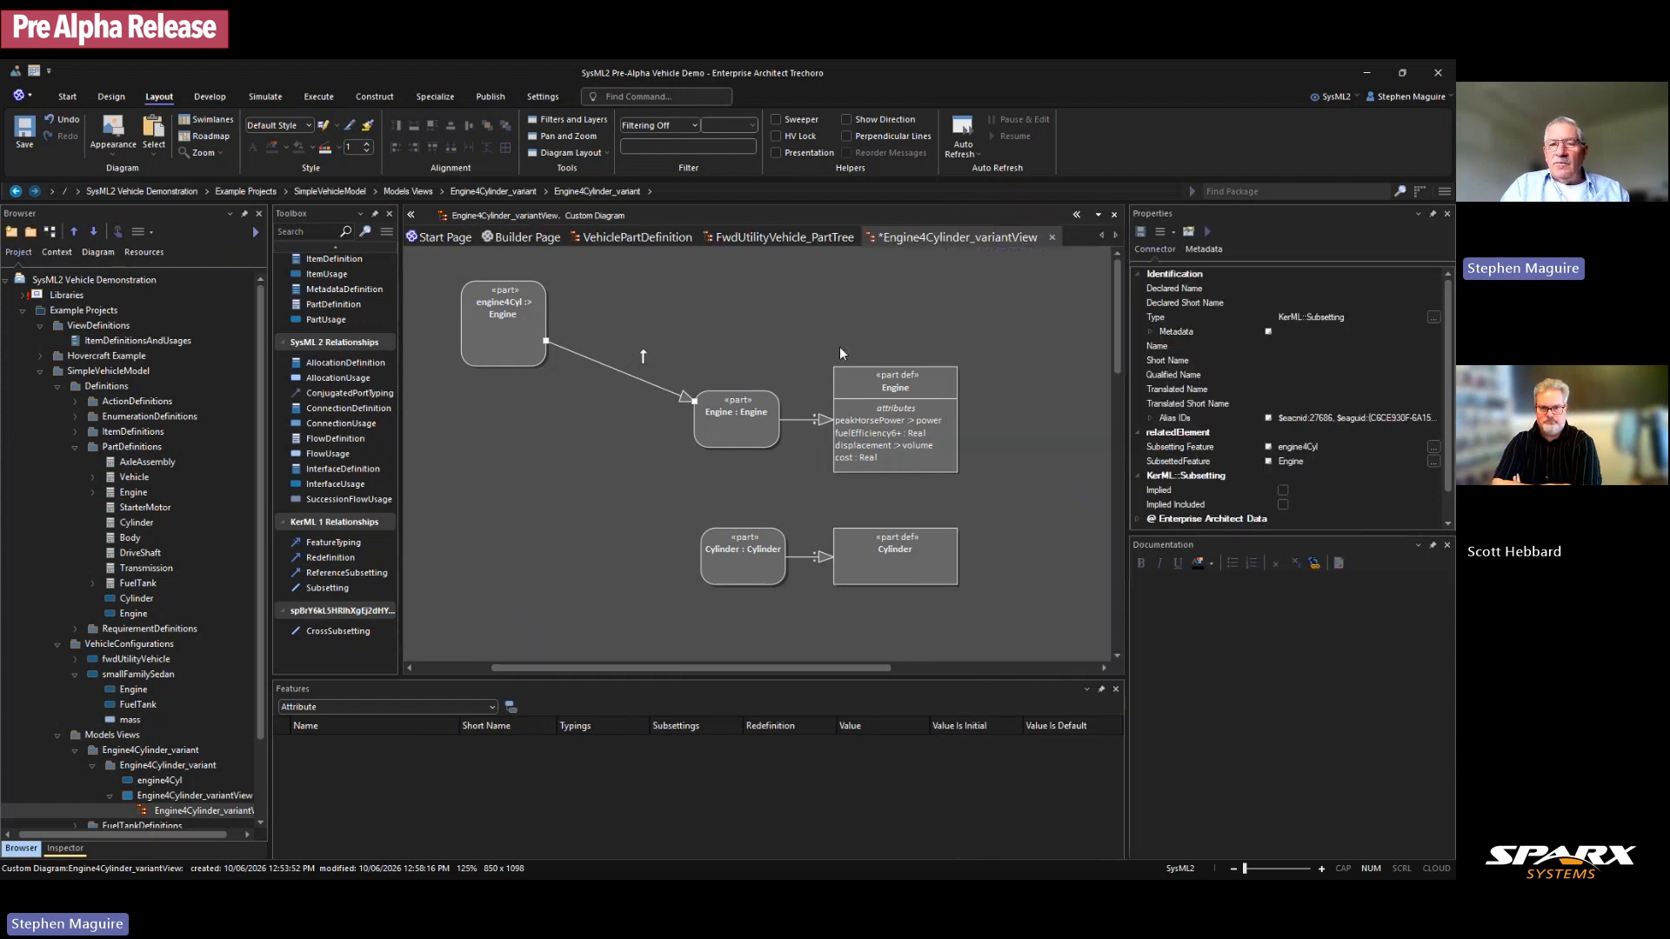
mouse_move(770, 372)
mouse_down()
mouse_move(898, 588)
mouse_move(1034, 590)
mouse_up()
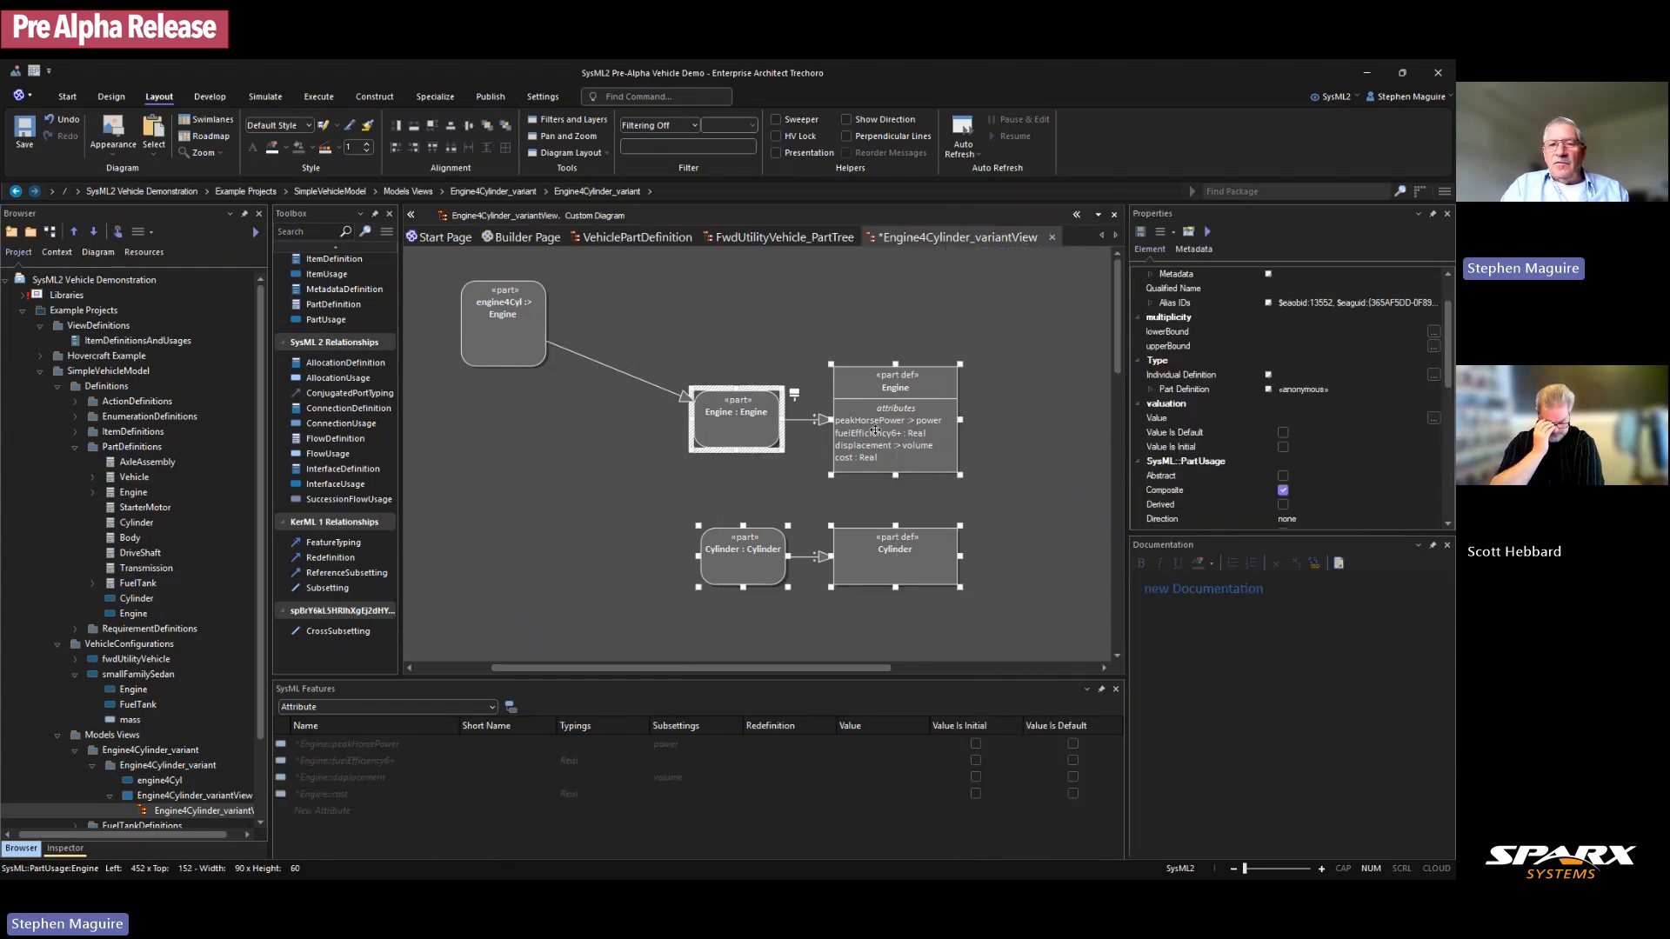
drag(956, 435, 1033, 441)
click(713, 359)
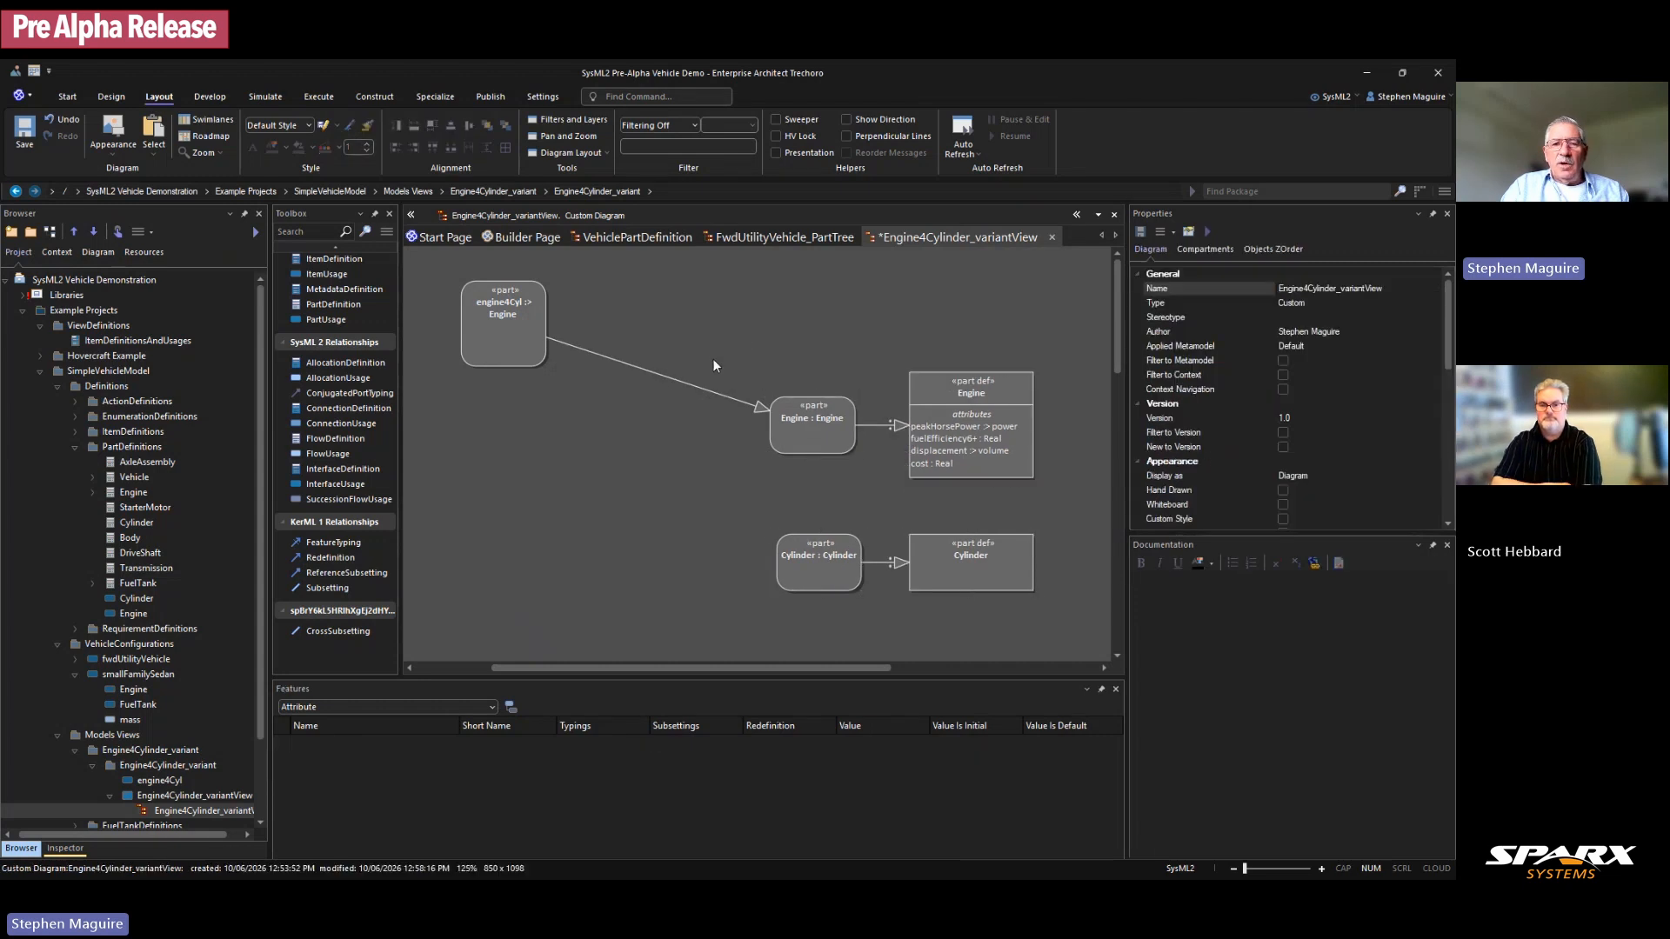
Step: Turn the Subsetting connector into a Bezier curve bent upward
click(656, 372)
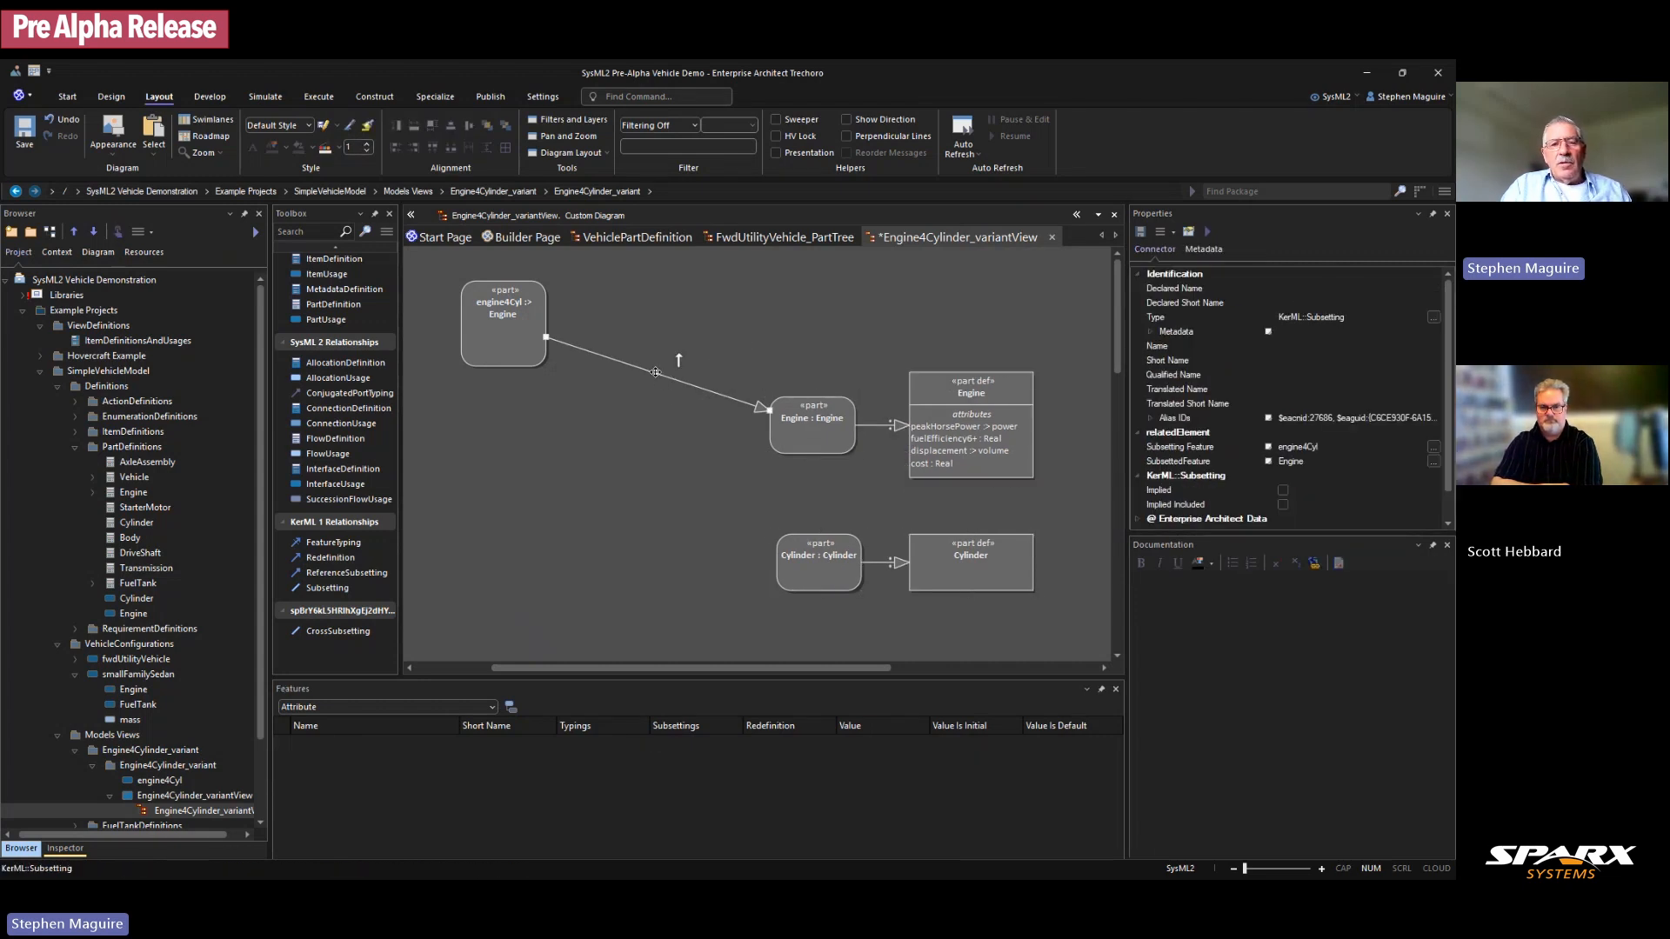
right_click(656, 372)
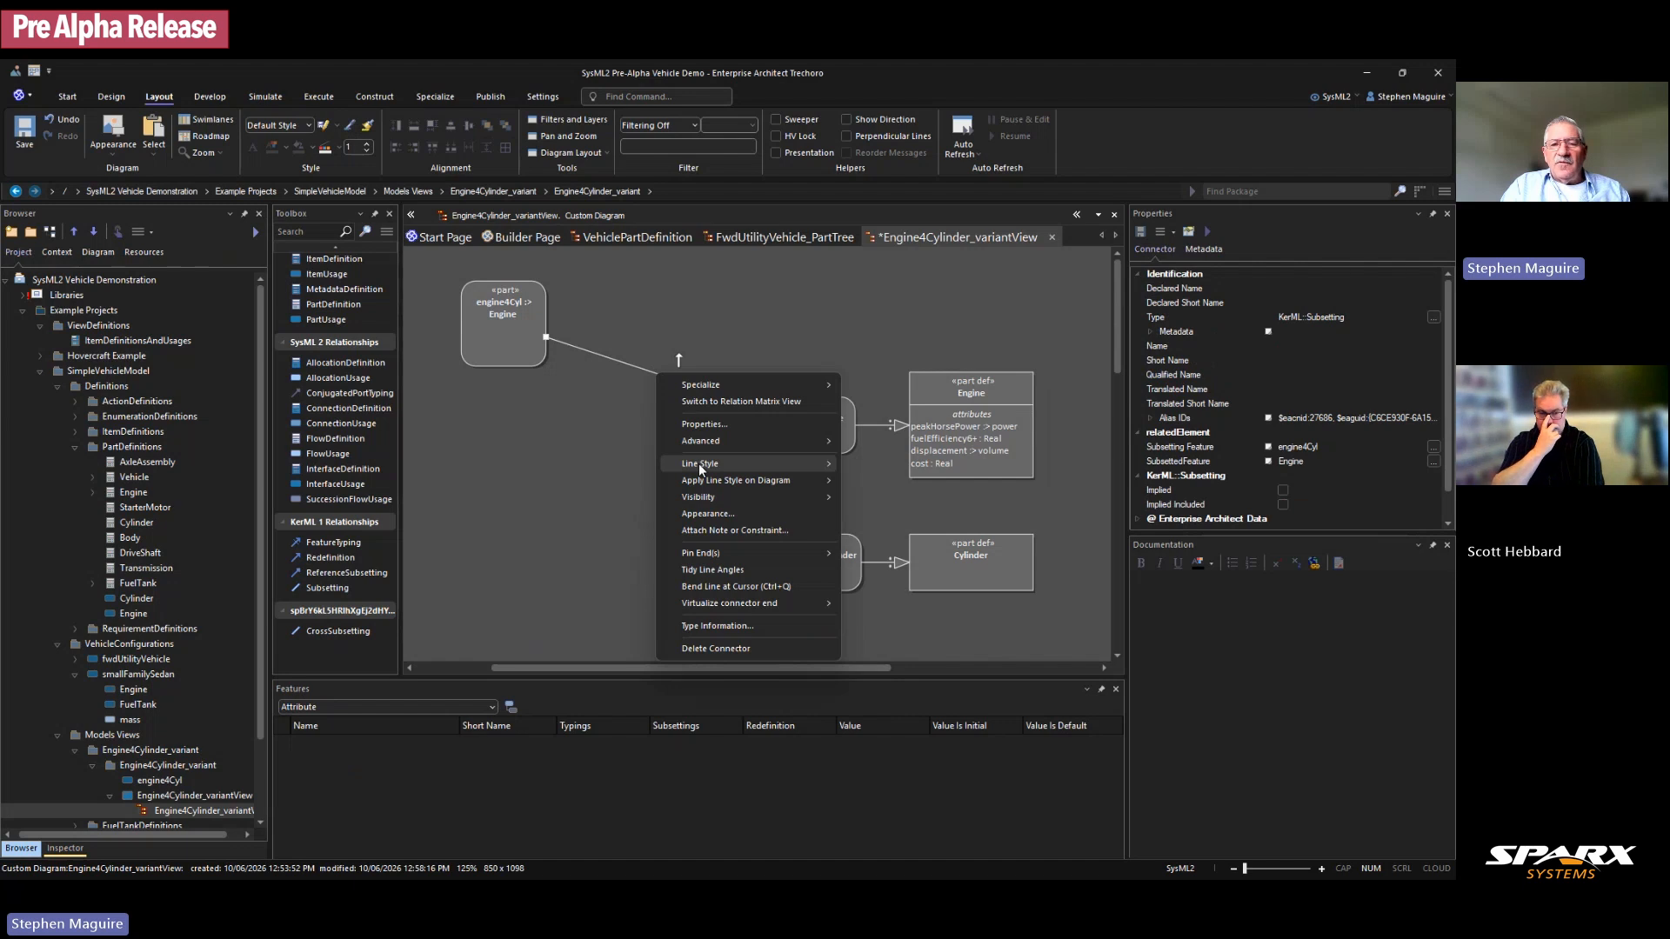
mouse_move(698, 462)
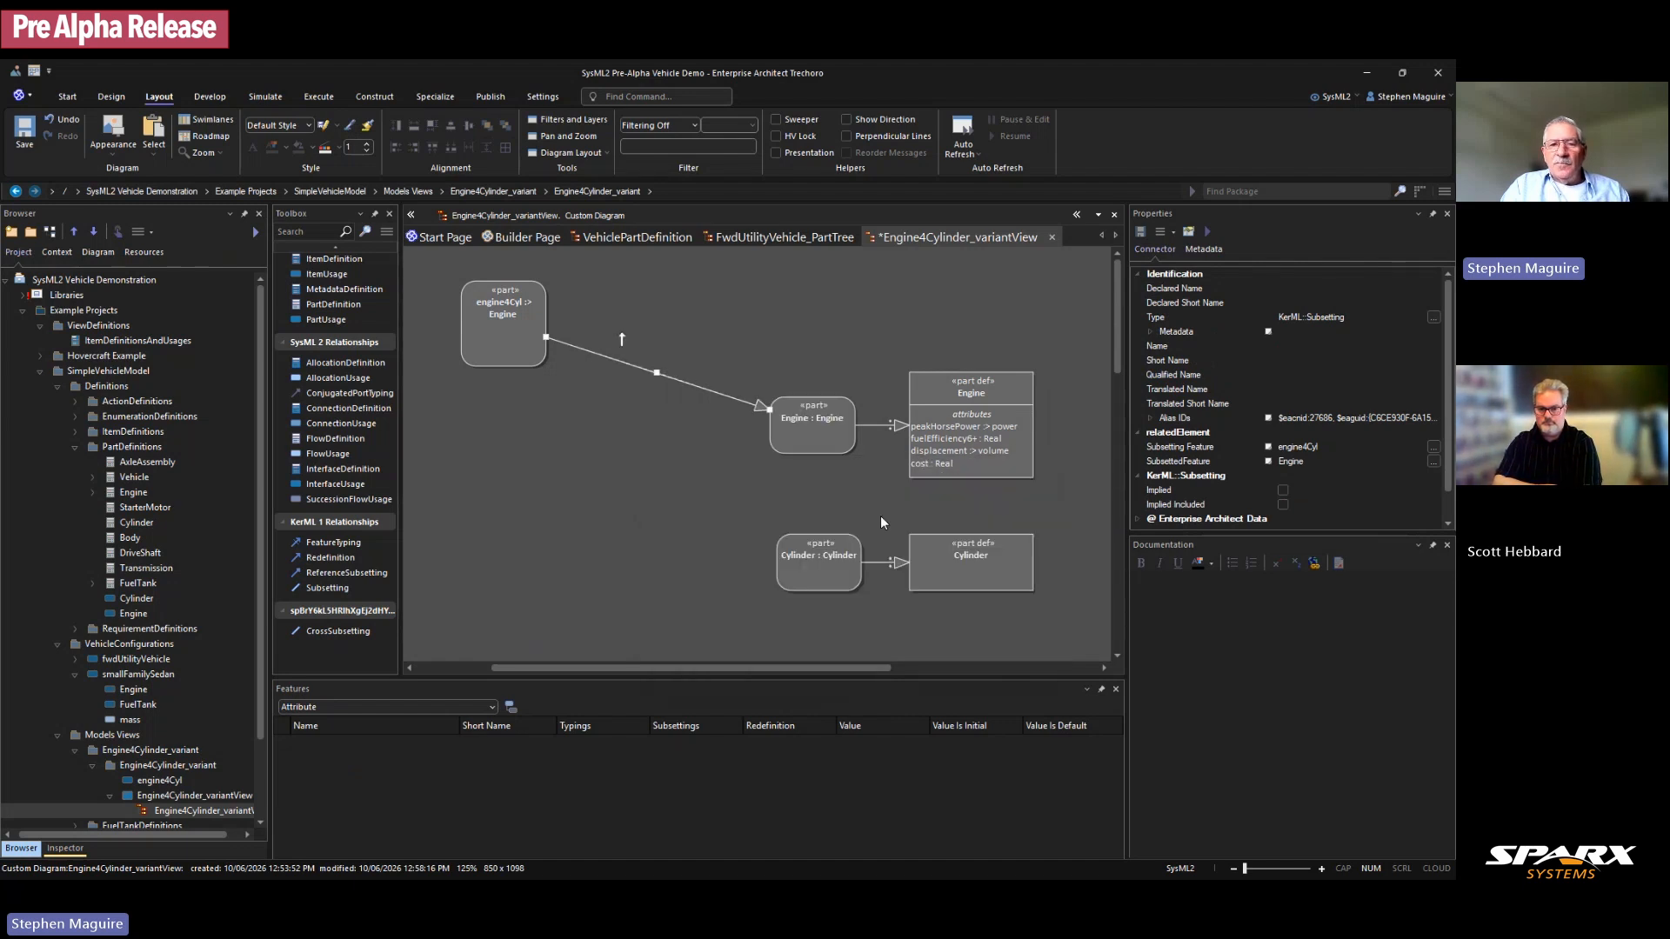
click(881, 516)
drag(680, 336, 808, 319)
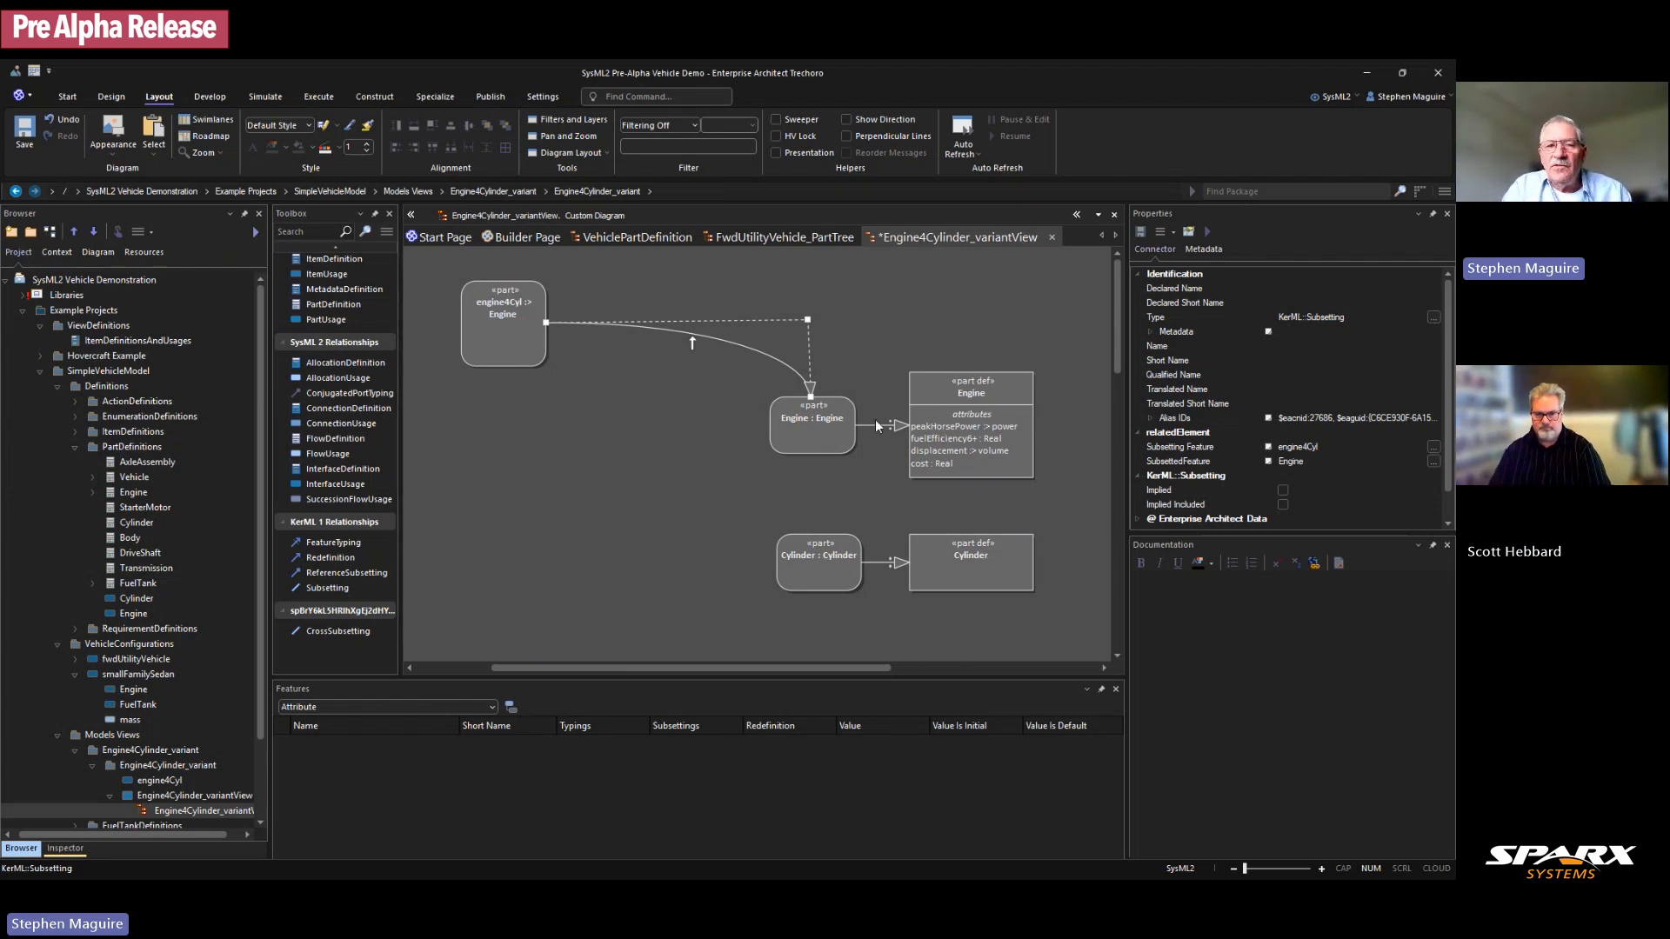
Step: Resize engine4Cyl into a wider, shorter box
click(518, 326)
drag(552, 371, 590, 326)
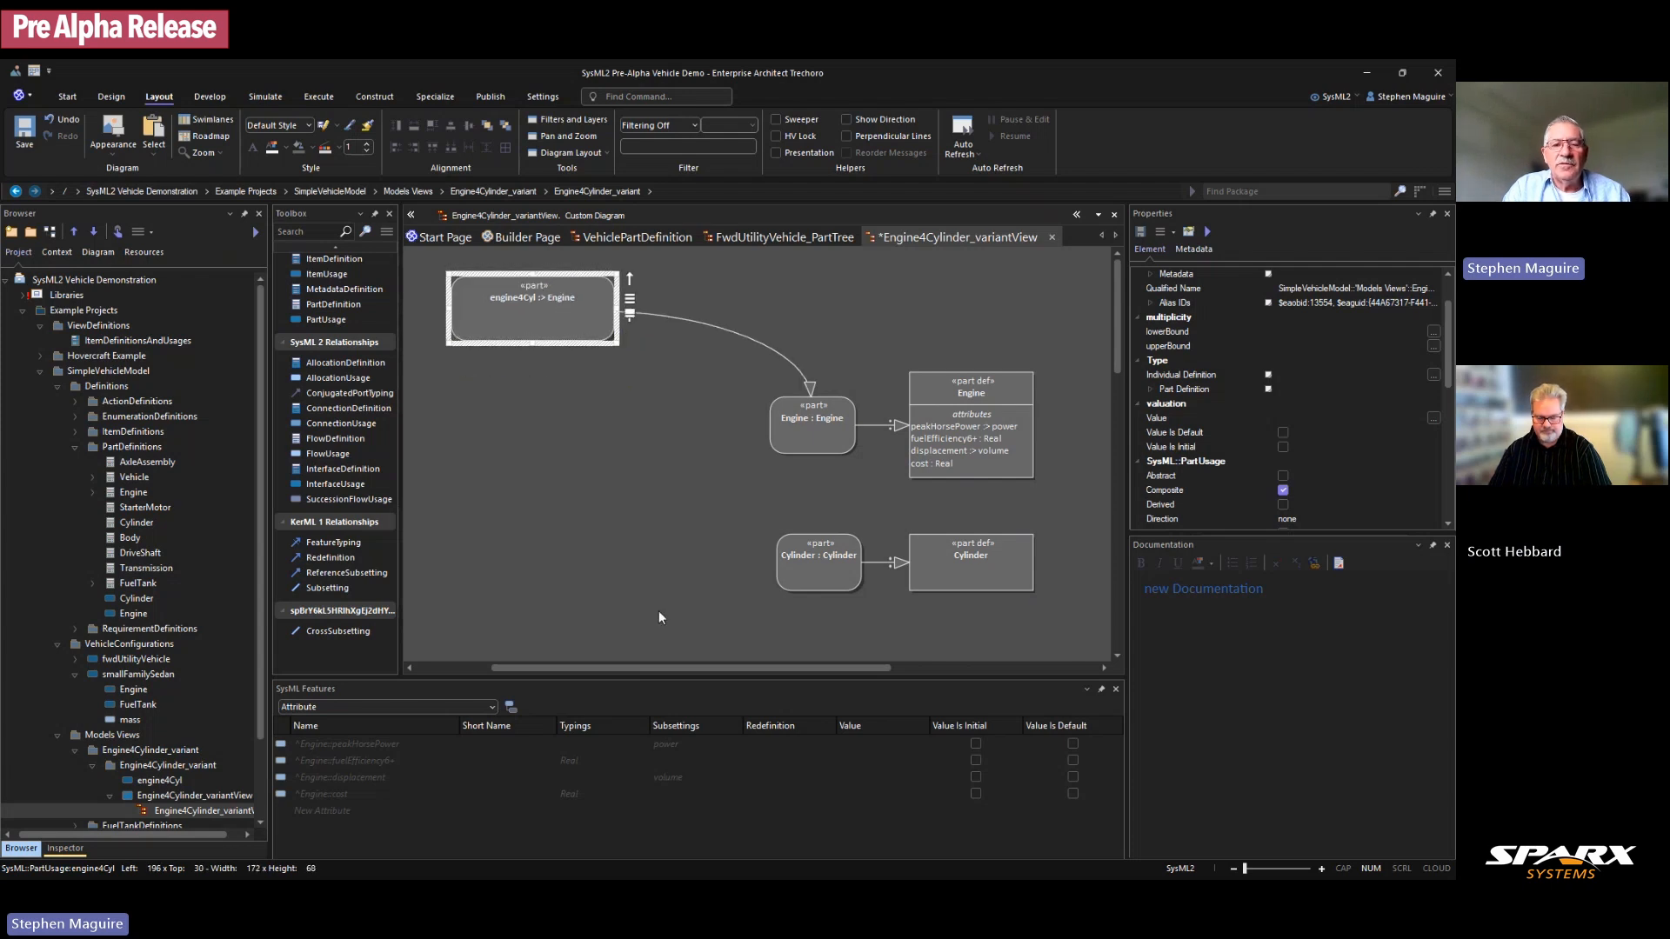
drag(681, 667, 624, 666)
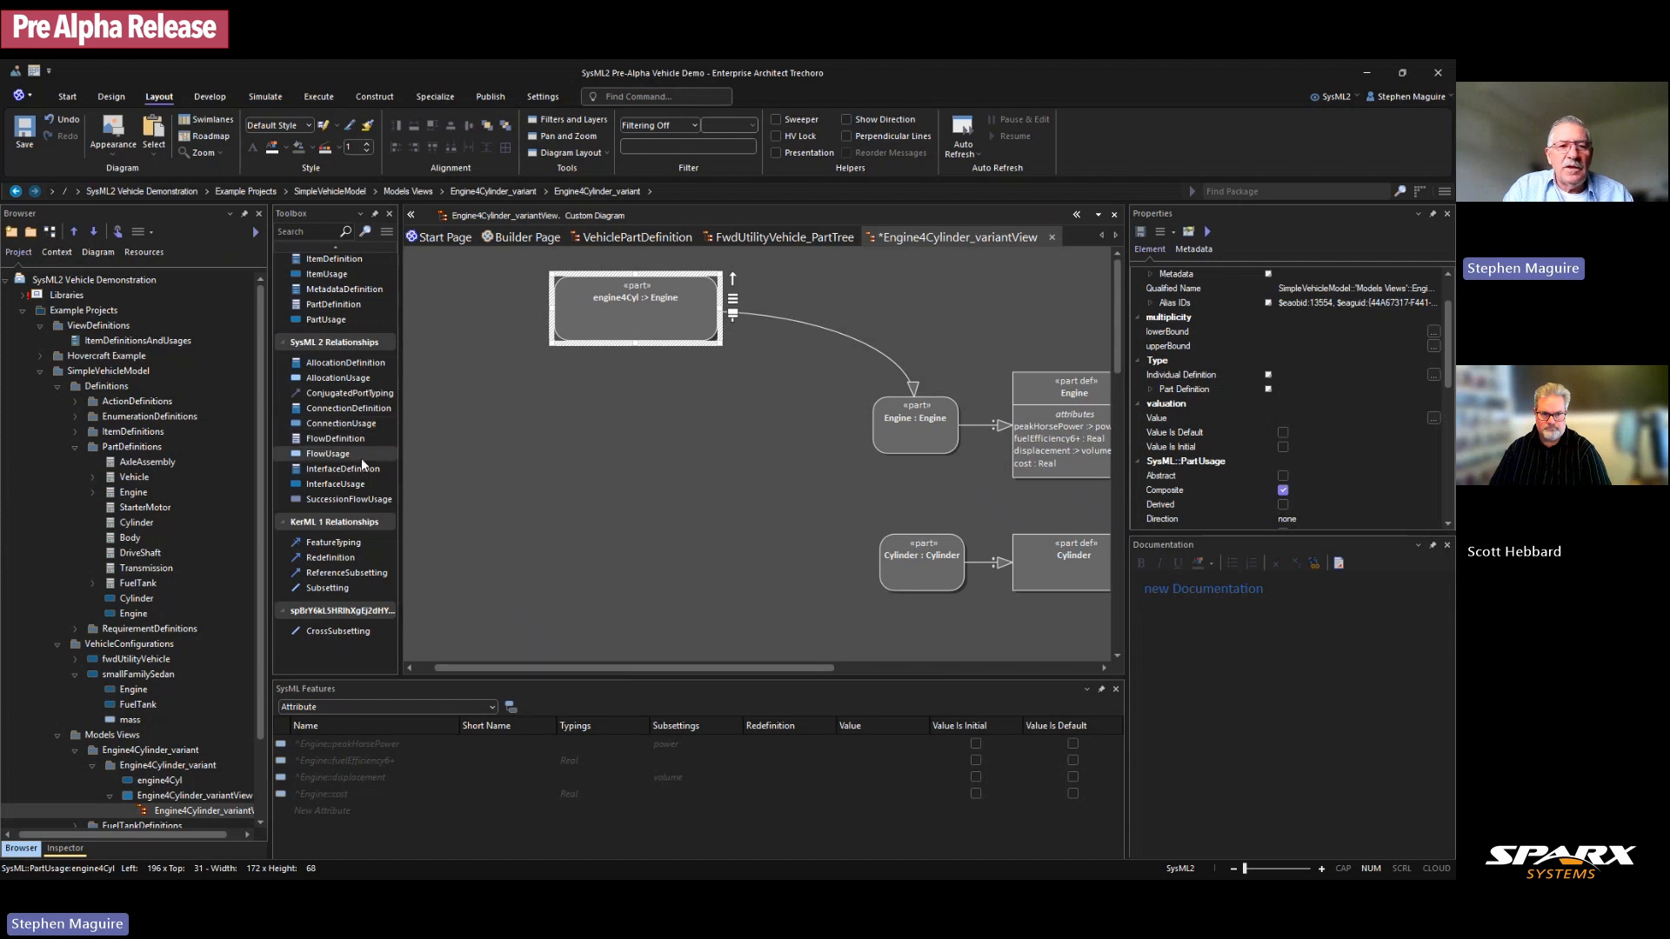
scroll(365, 448, up, 1)
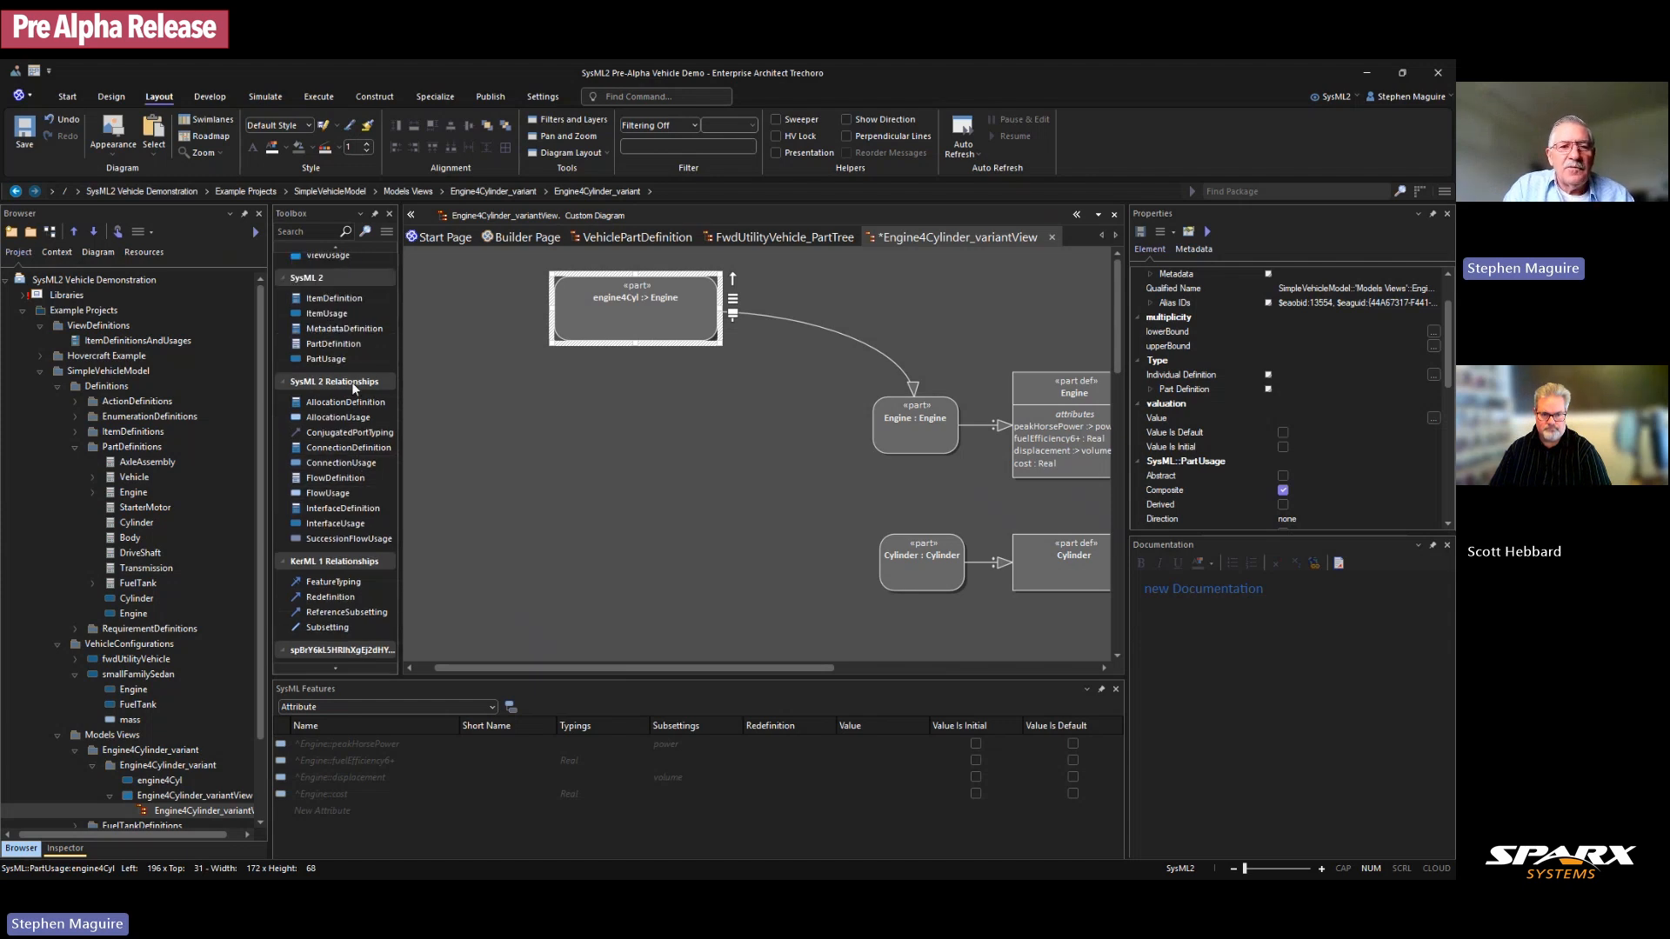
Step: Add a part usage named Cylinders below engine4Cyl
drag(343, 358, 624, 548)
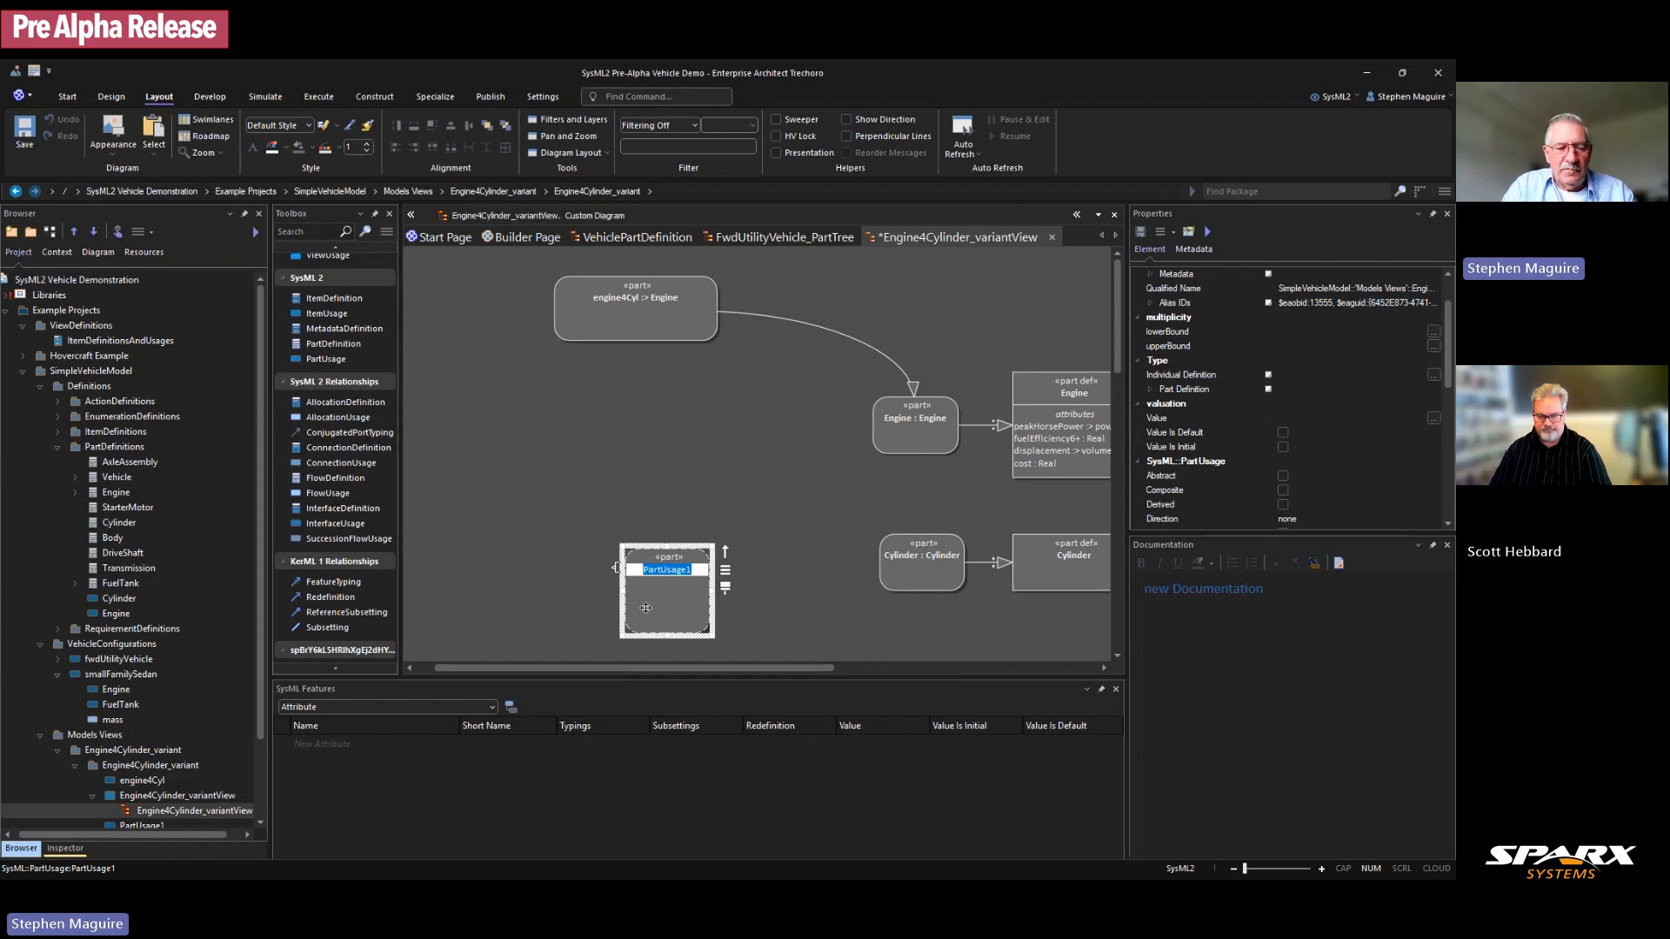
text(Cy)
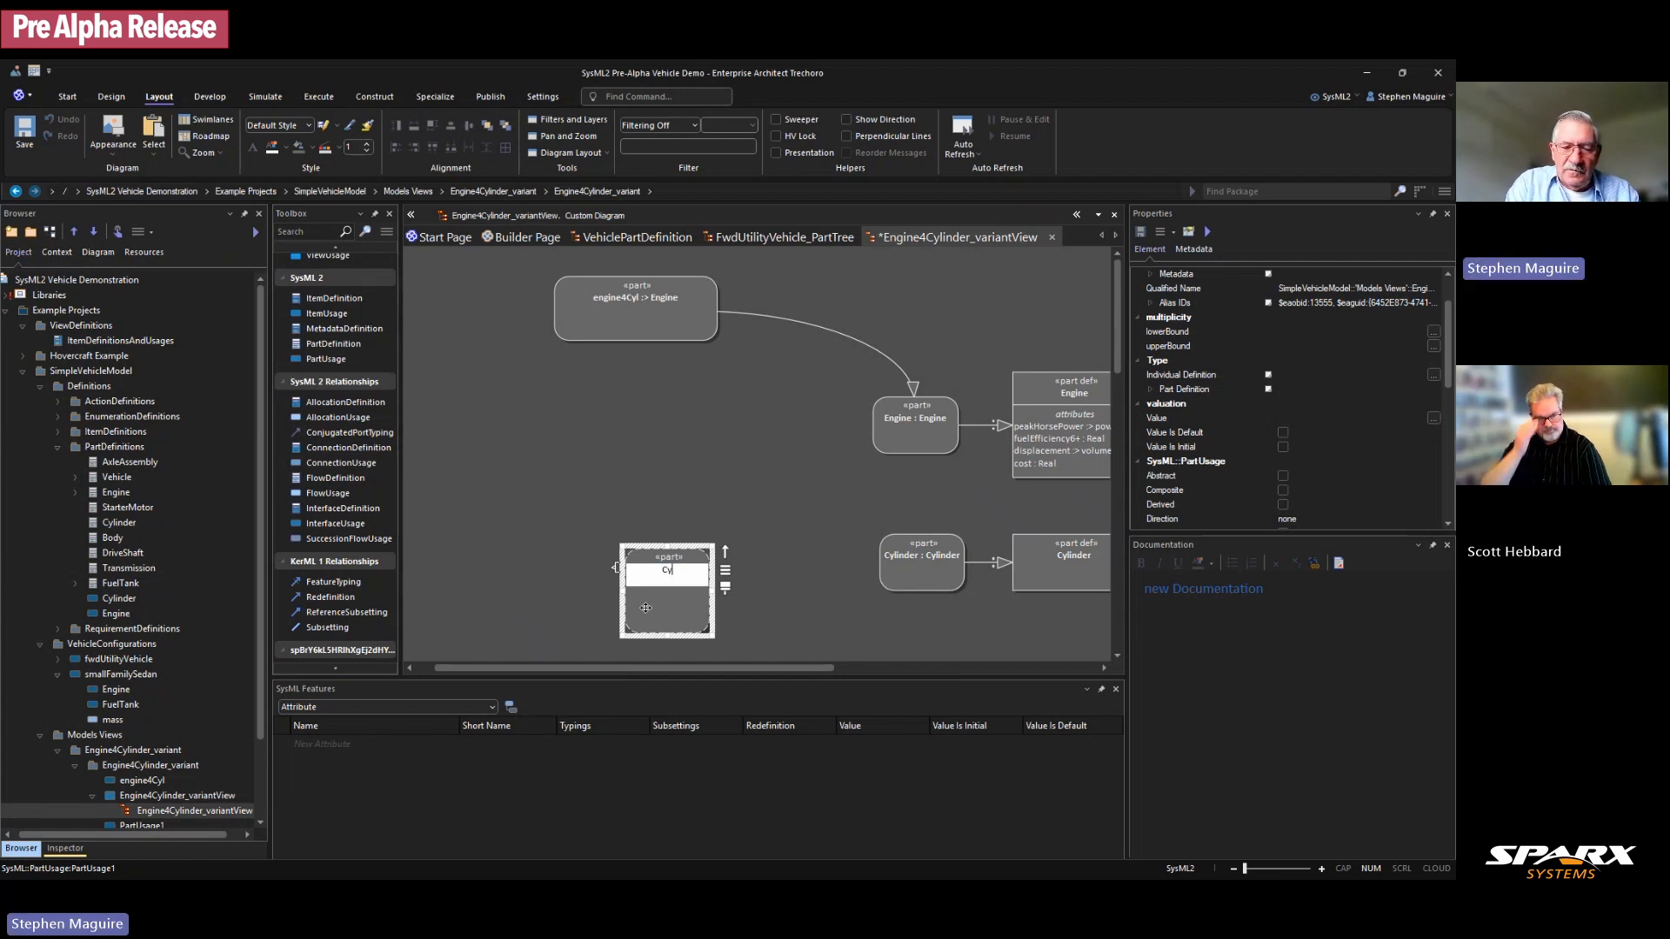
text(linders)
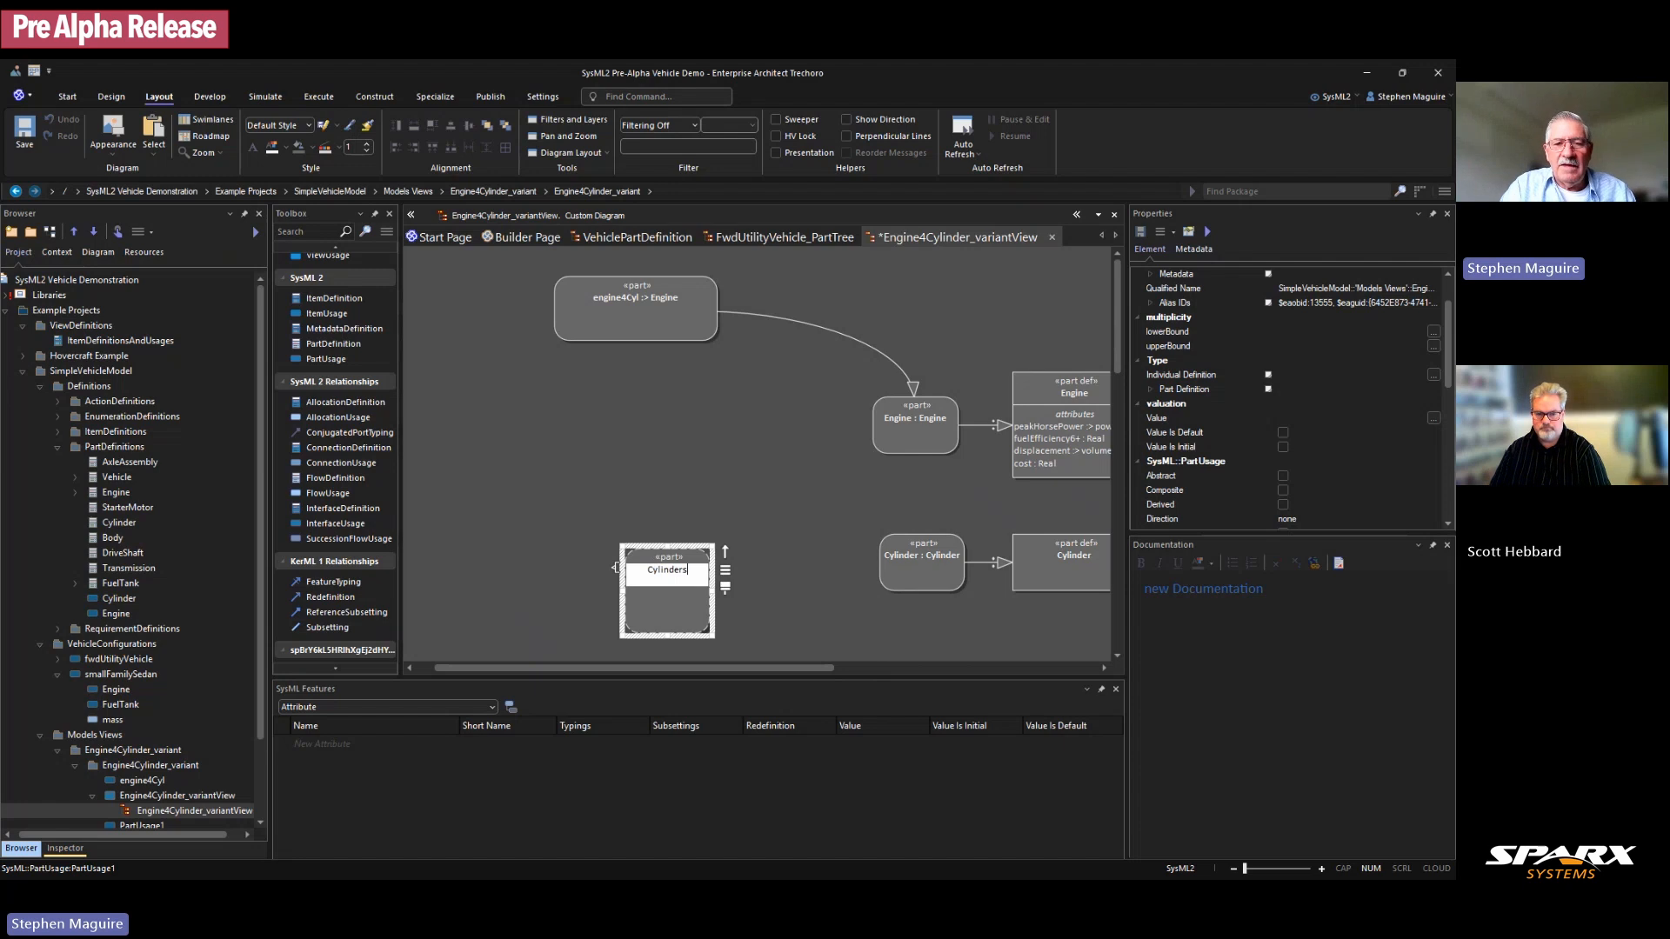
click(720, 512)
drag(685, 580, 672, 565)
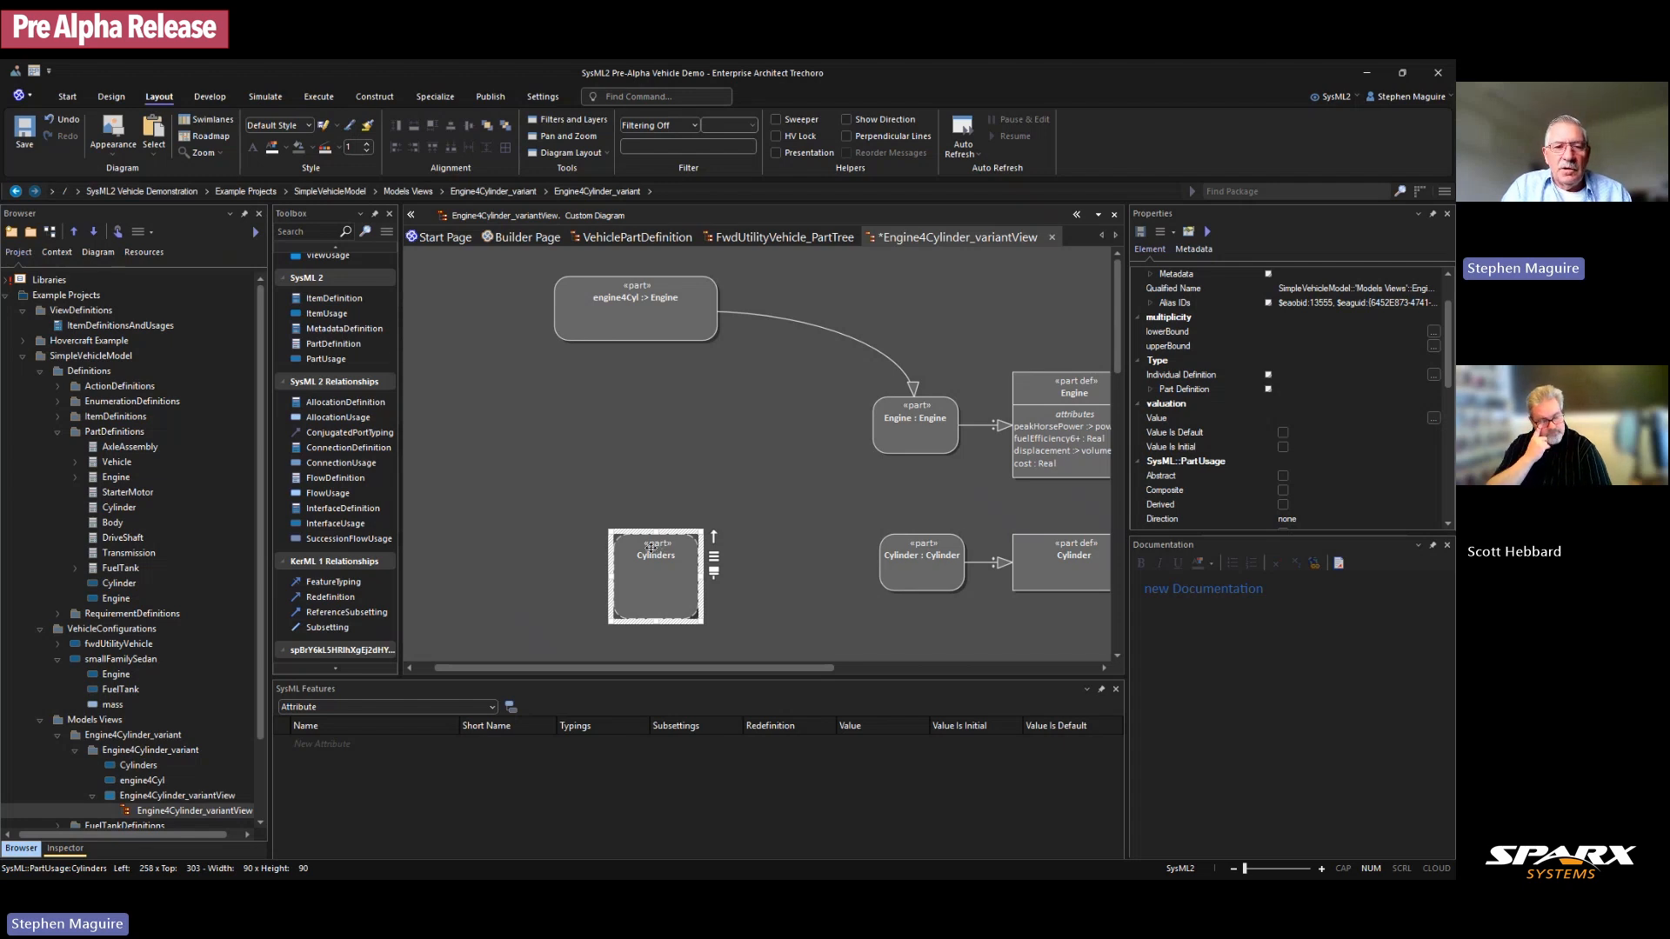
scroll(340, 500, down, 1)
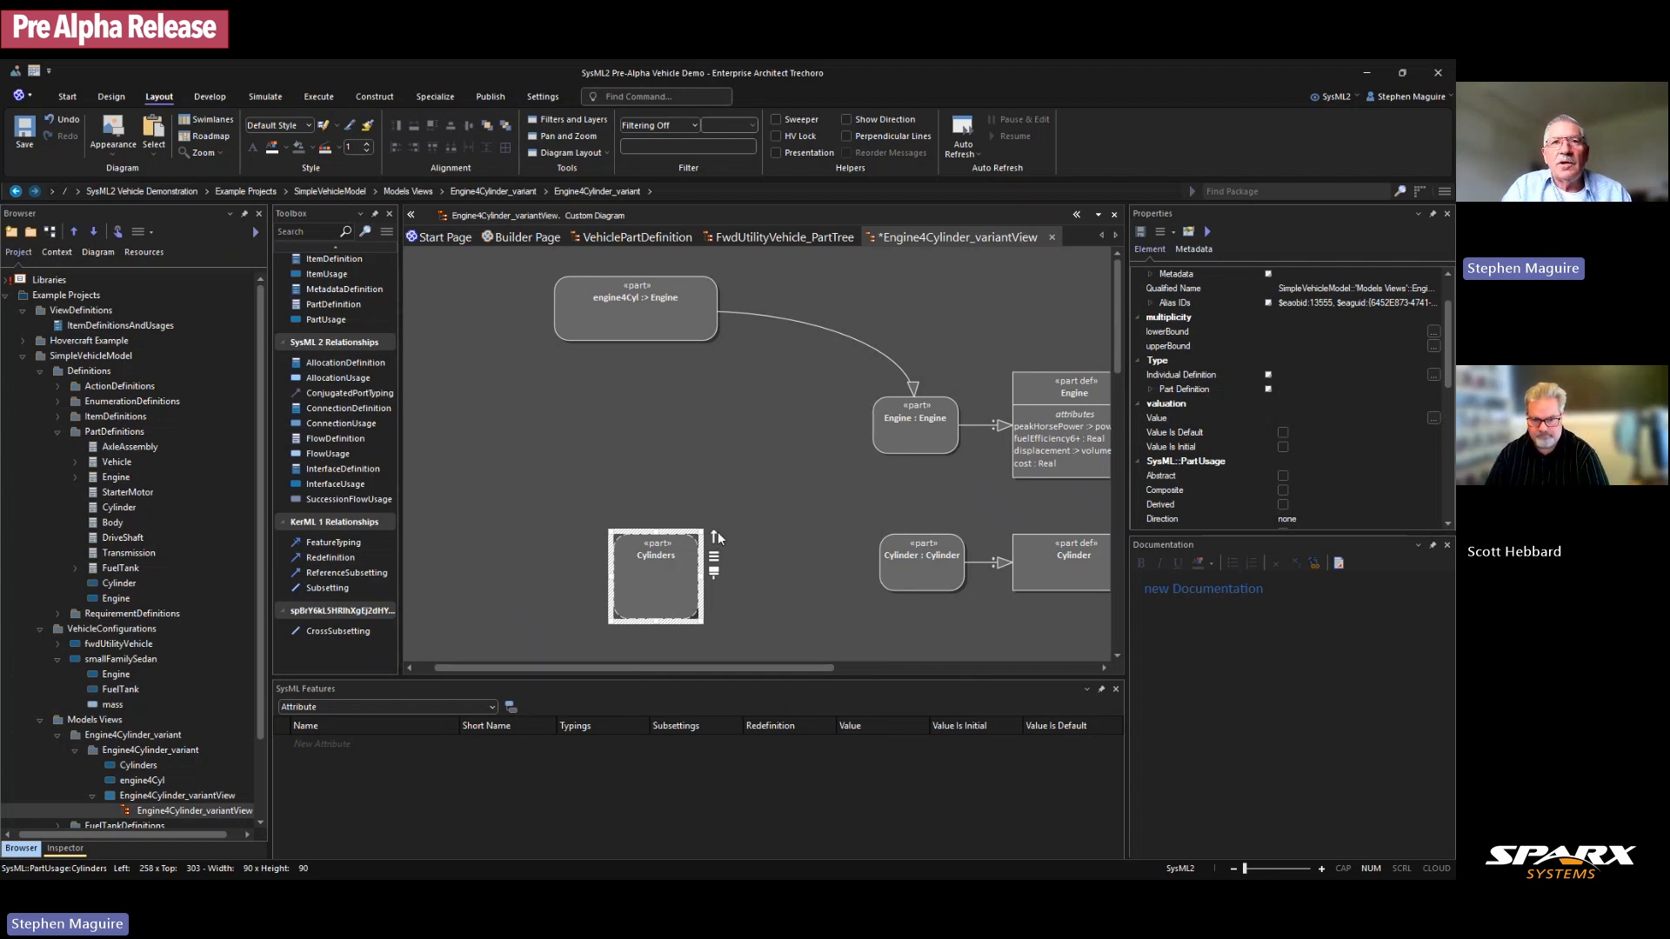
Step: Join Cylinders to Cylinder : Cylinder with a Redefinition, replacing a wrongly directed connector
drag(717, 540, 918, 566)
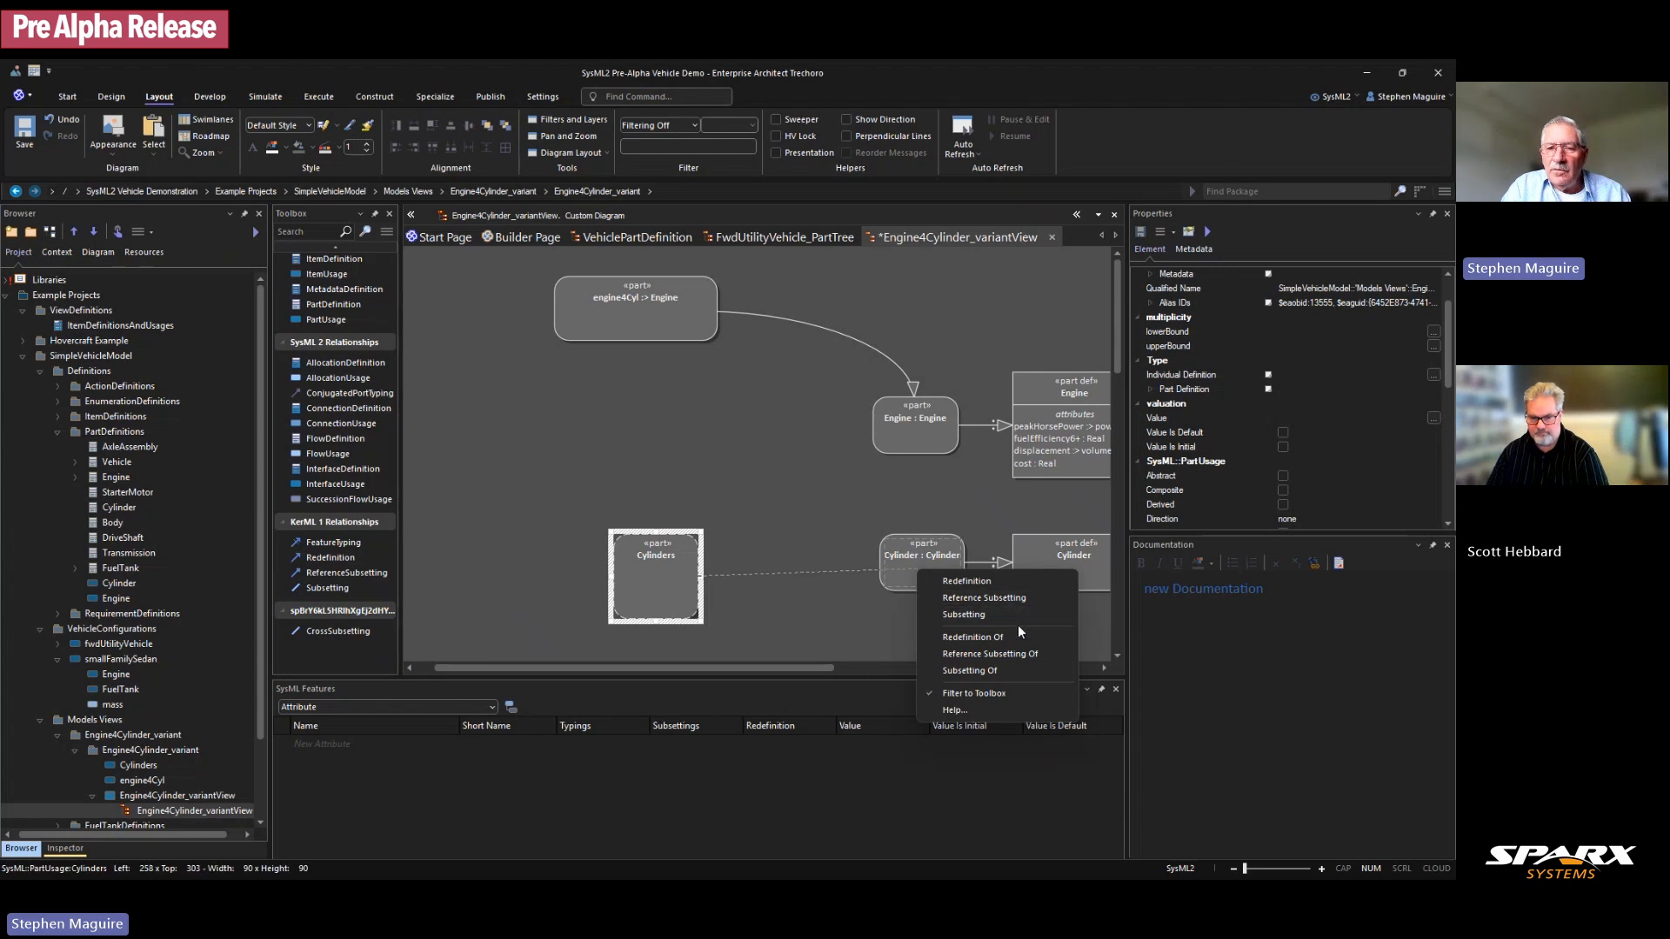
click(971, 639)
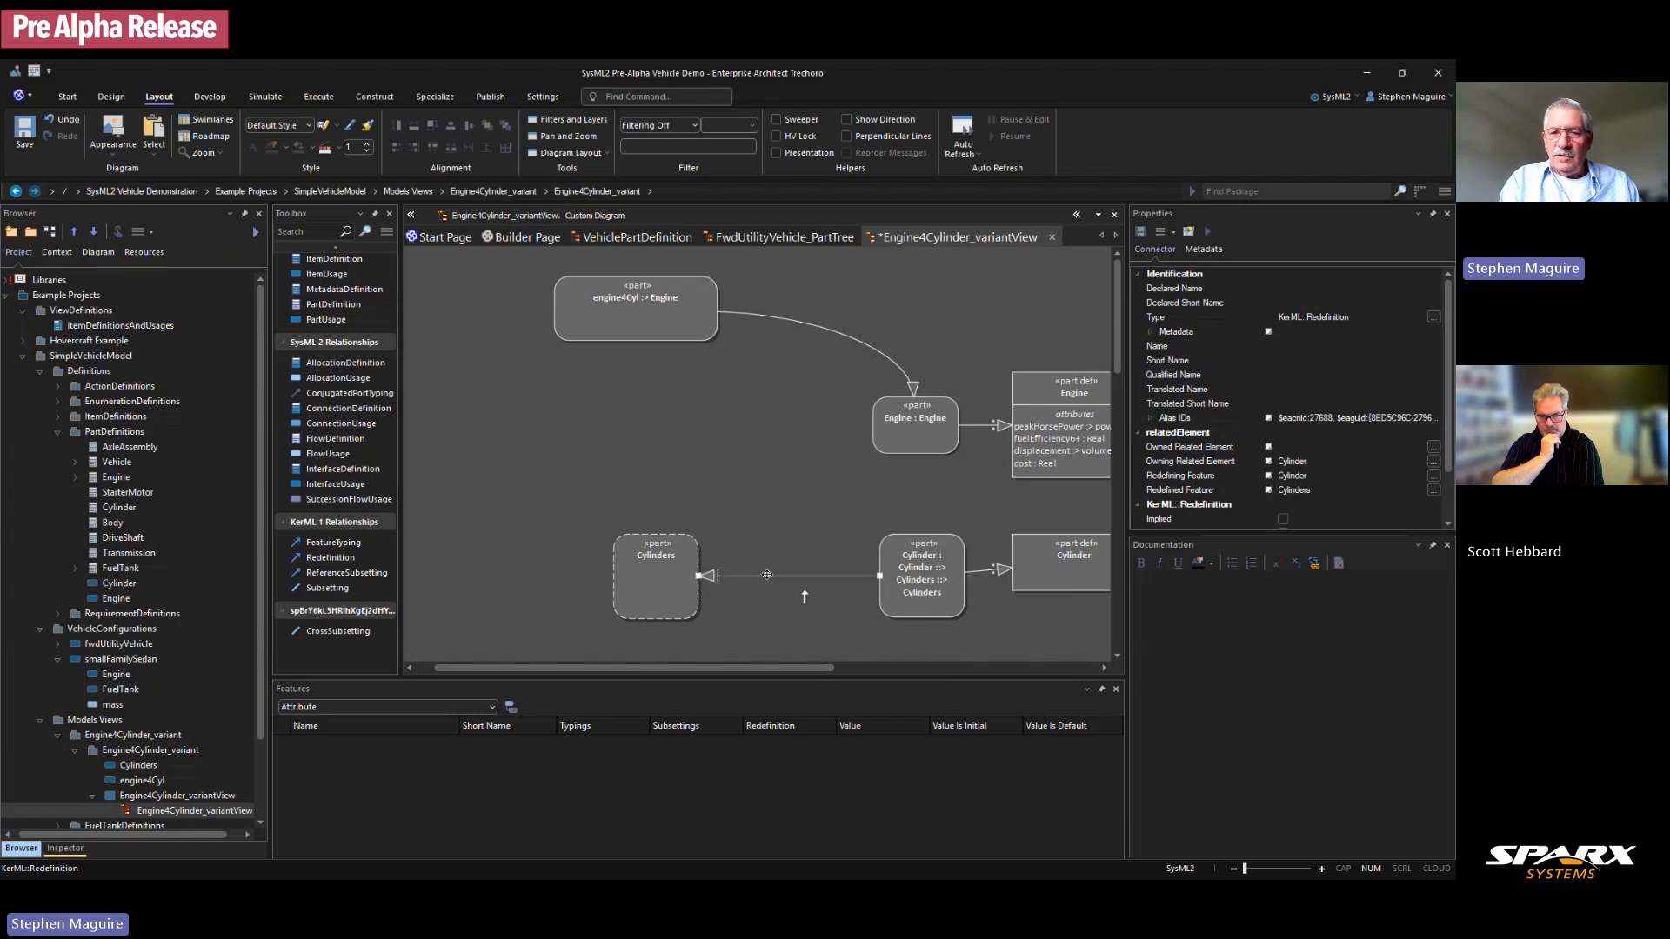
key(ctrl+Delete)
click(755, 517)
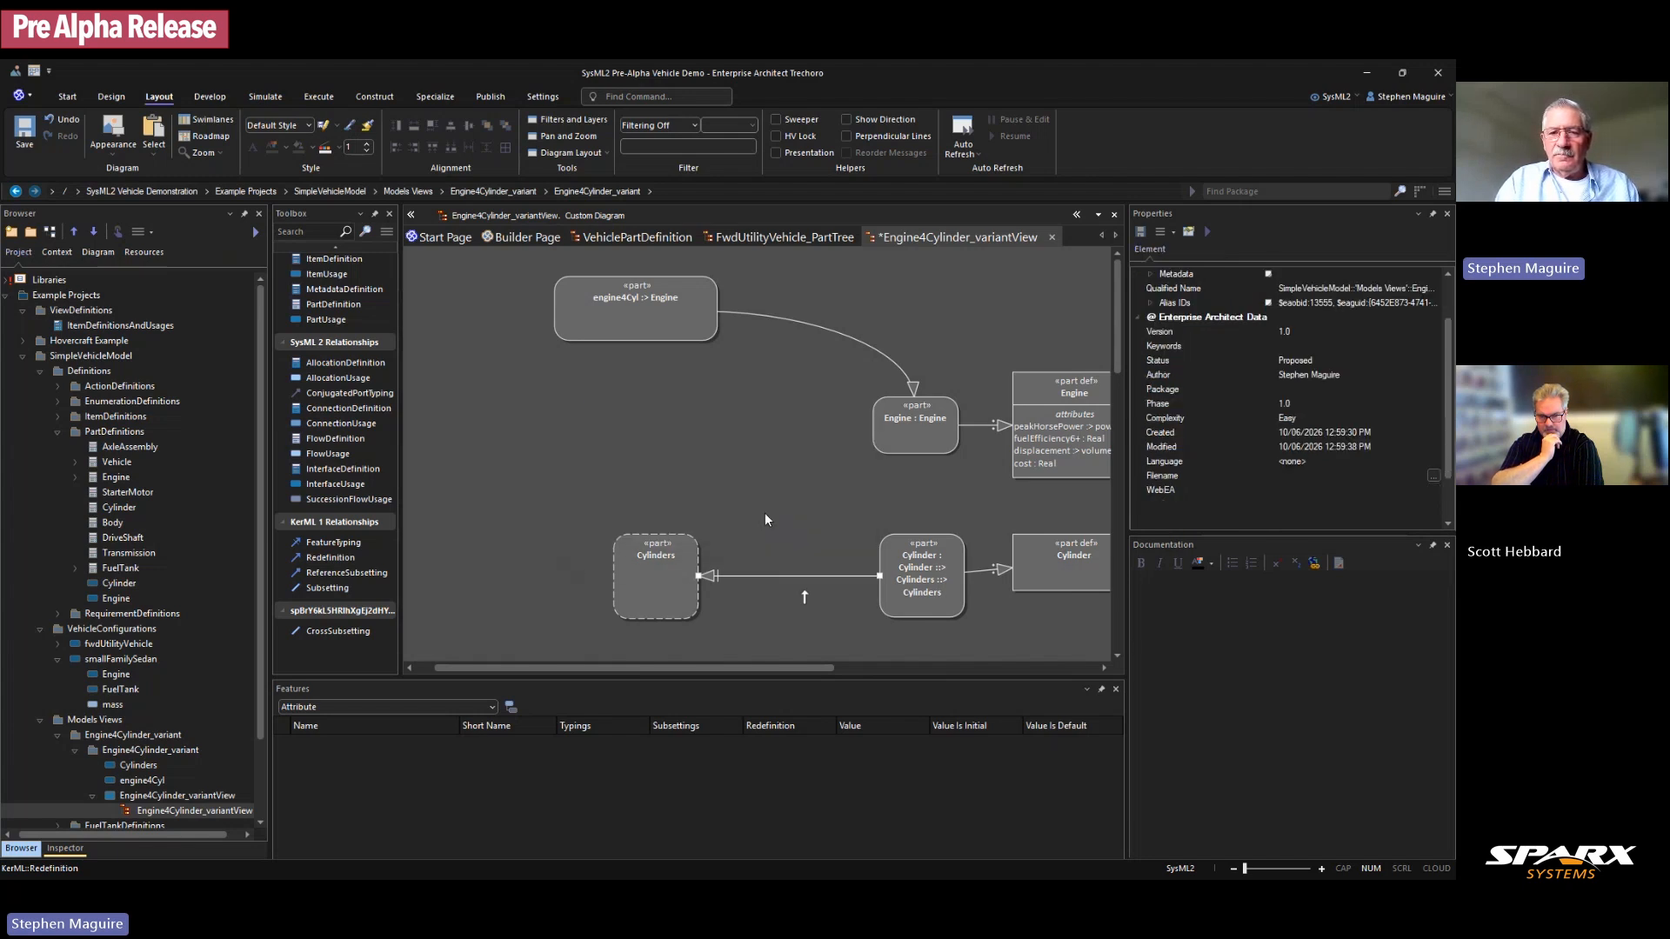
click(691, 583)
drag(714, 541, 896, 572)
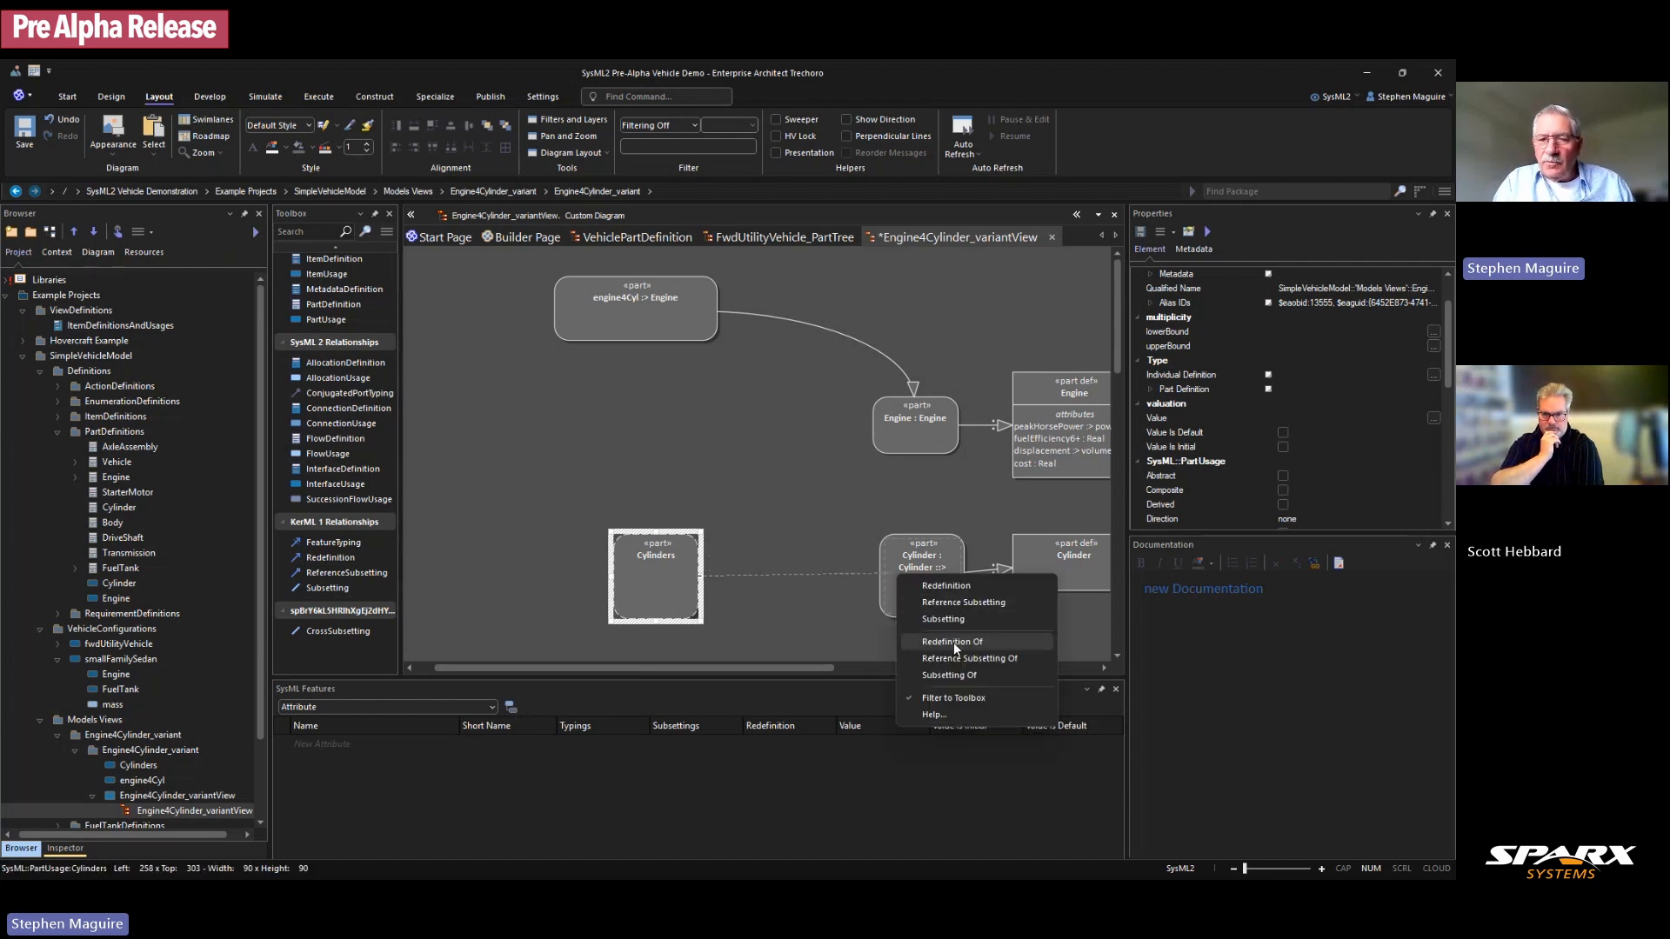
click(948, 587)
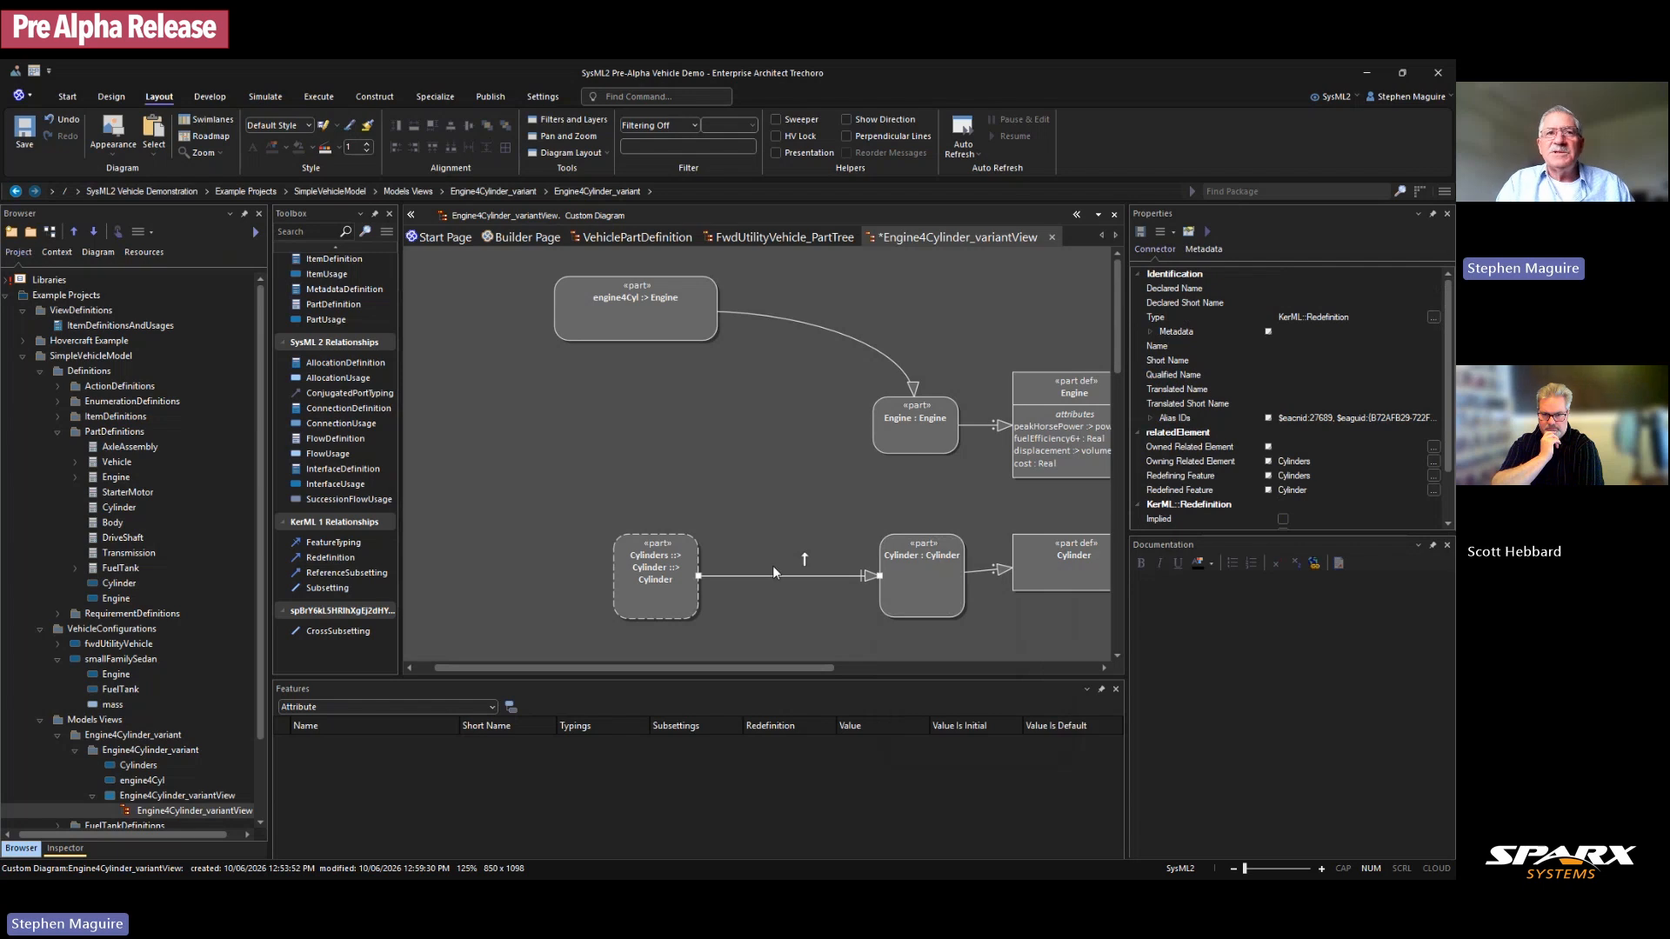
Step: Widen and reposition Cylinders, and set its upper multiplicity bound to 4
mouse_move(670, 583)
mouse_down()
mouse_move(655, 579)
mouse_move(688, 623)
mouse_move(765, 602)
mouse_move(665, 579)
mouse_up()
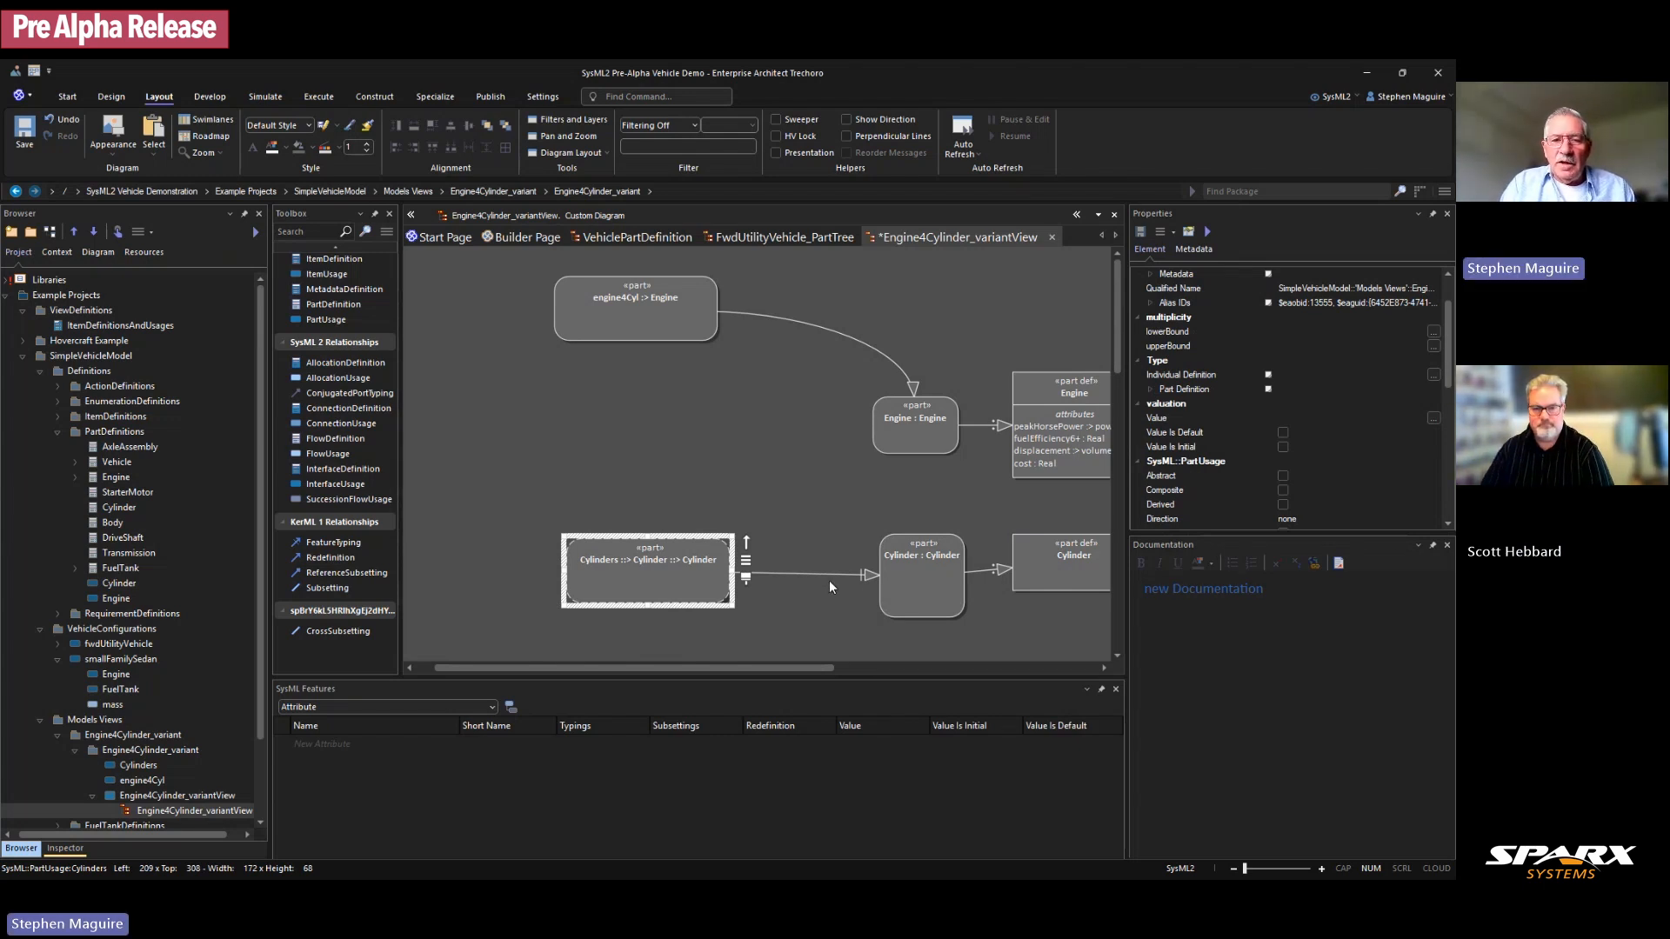
drag(679, 564, 669, 560)
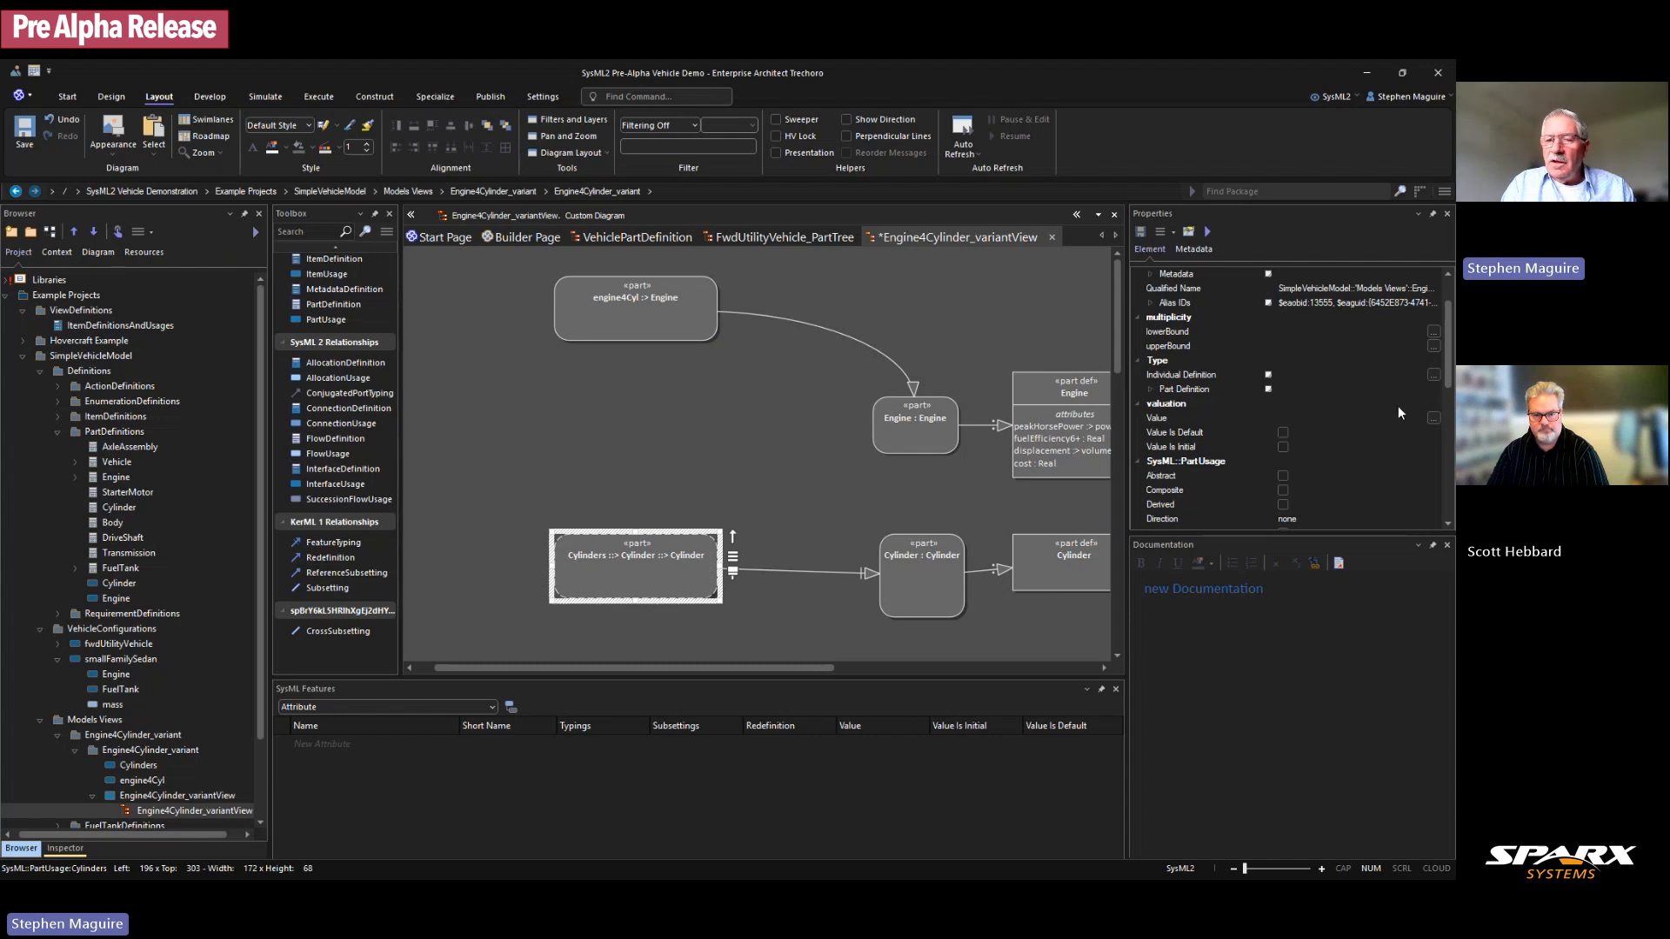
scroll(1362, 414, up, 2)
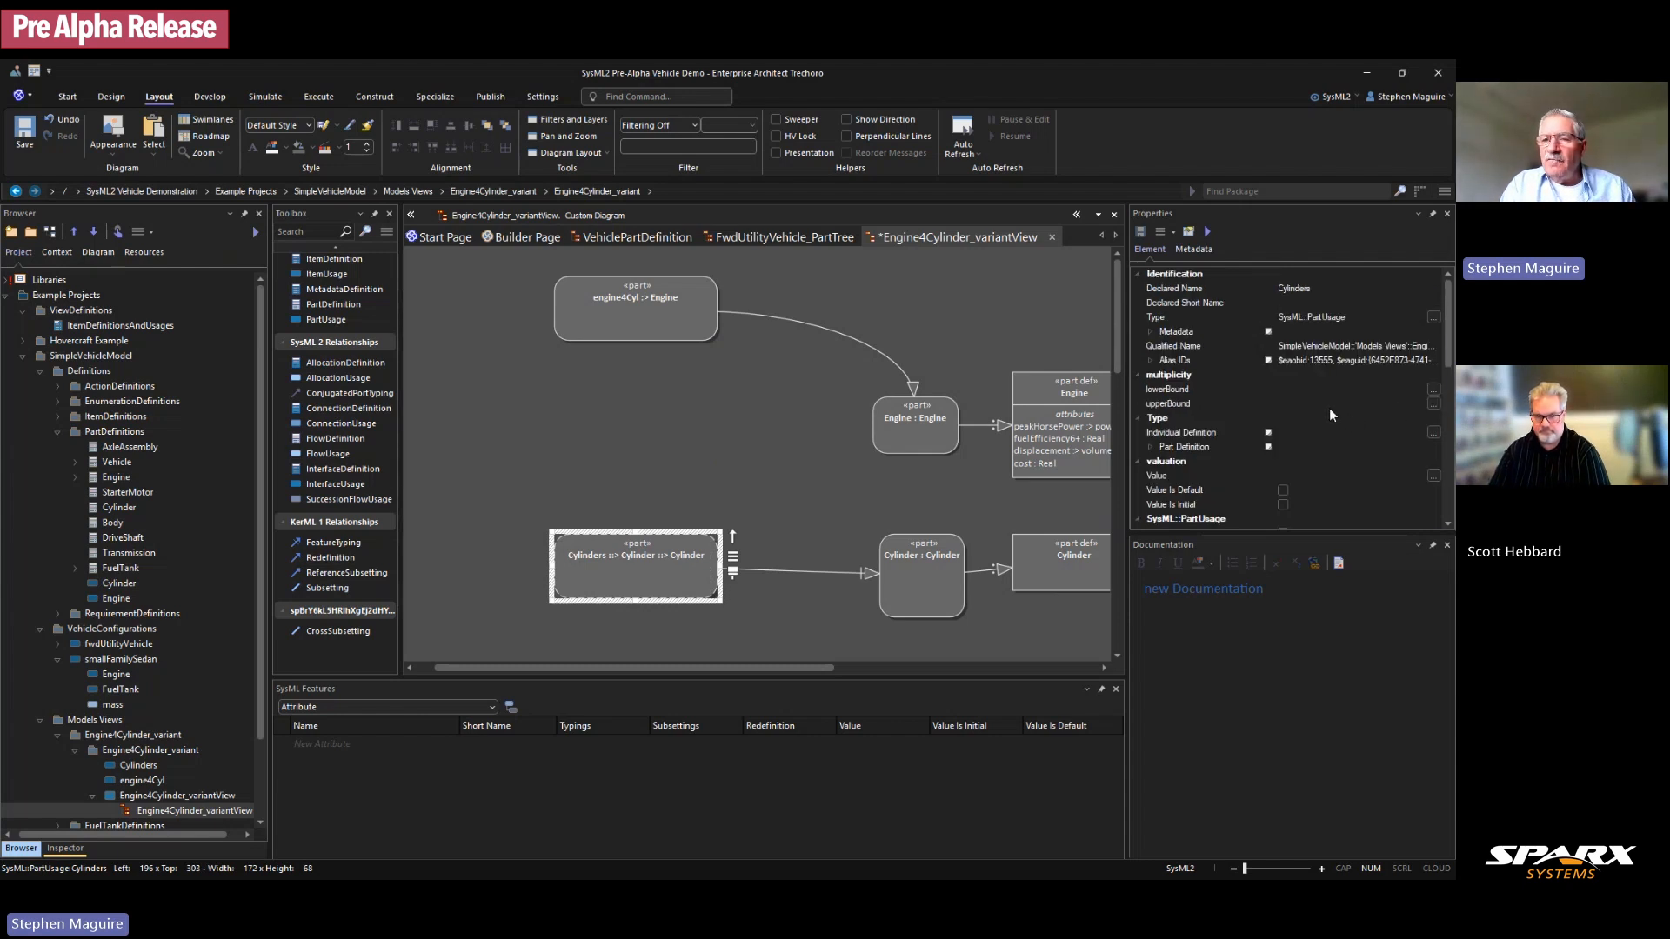
click(1330, 408)
text(4)
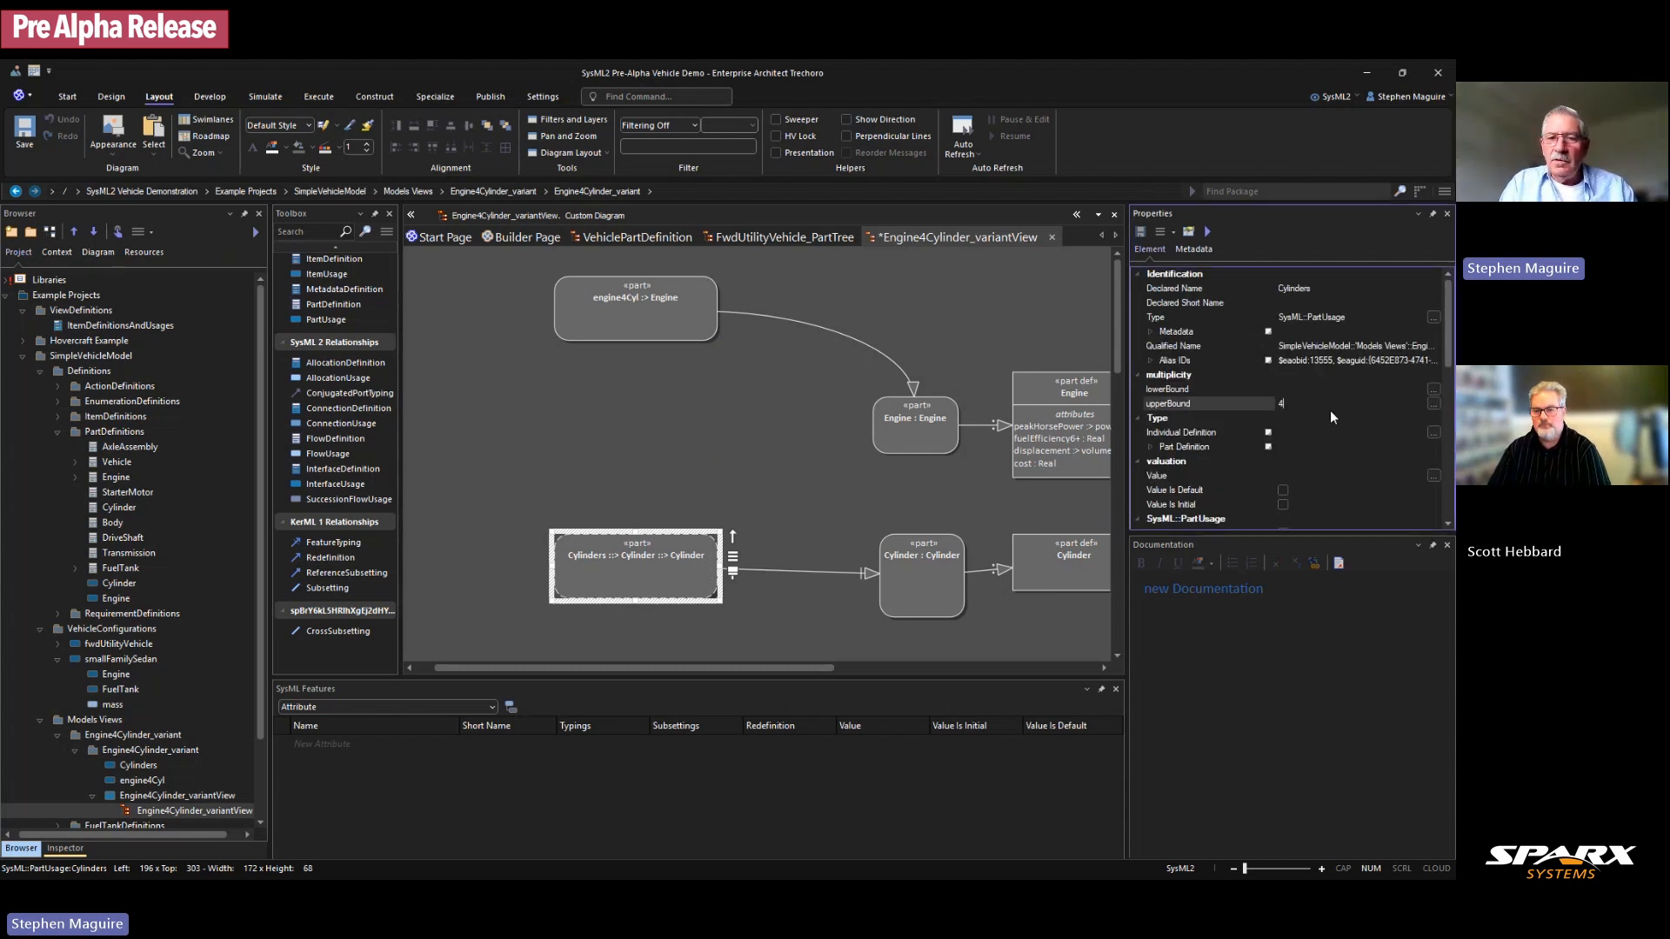
click(726, 457)
click(648, 564)
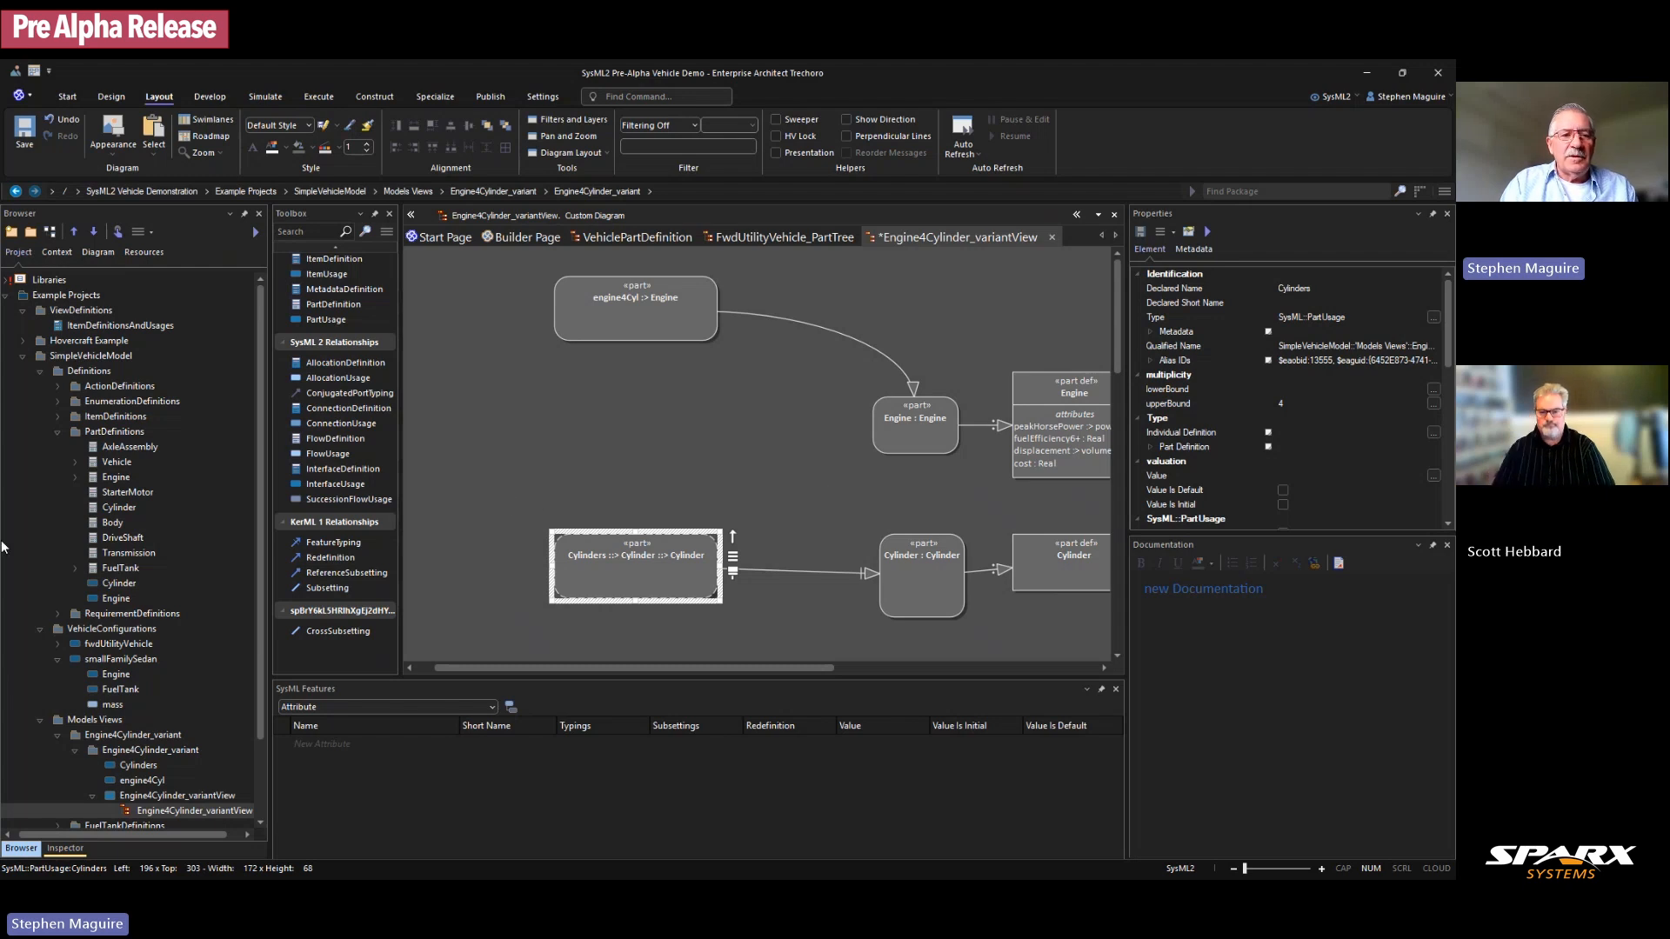
Step: Drop Cylinder onto the diagram as a usage and rename it Cylinder1
click(114, 508)
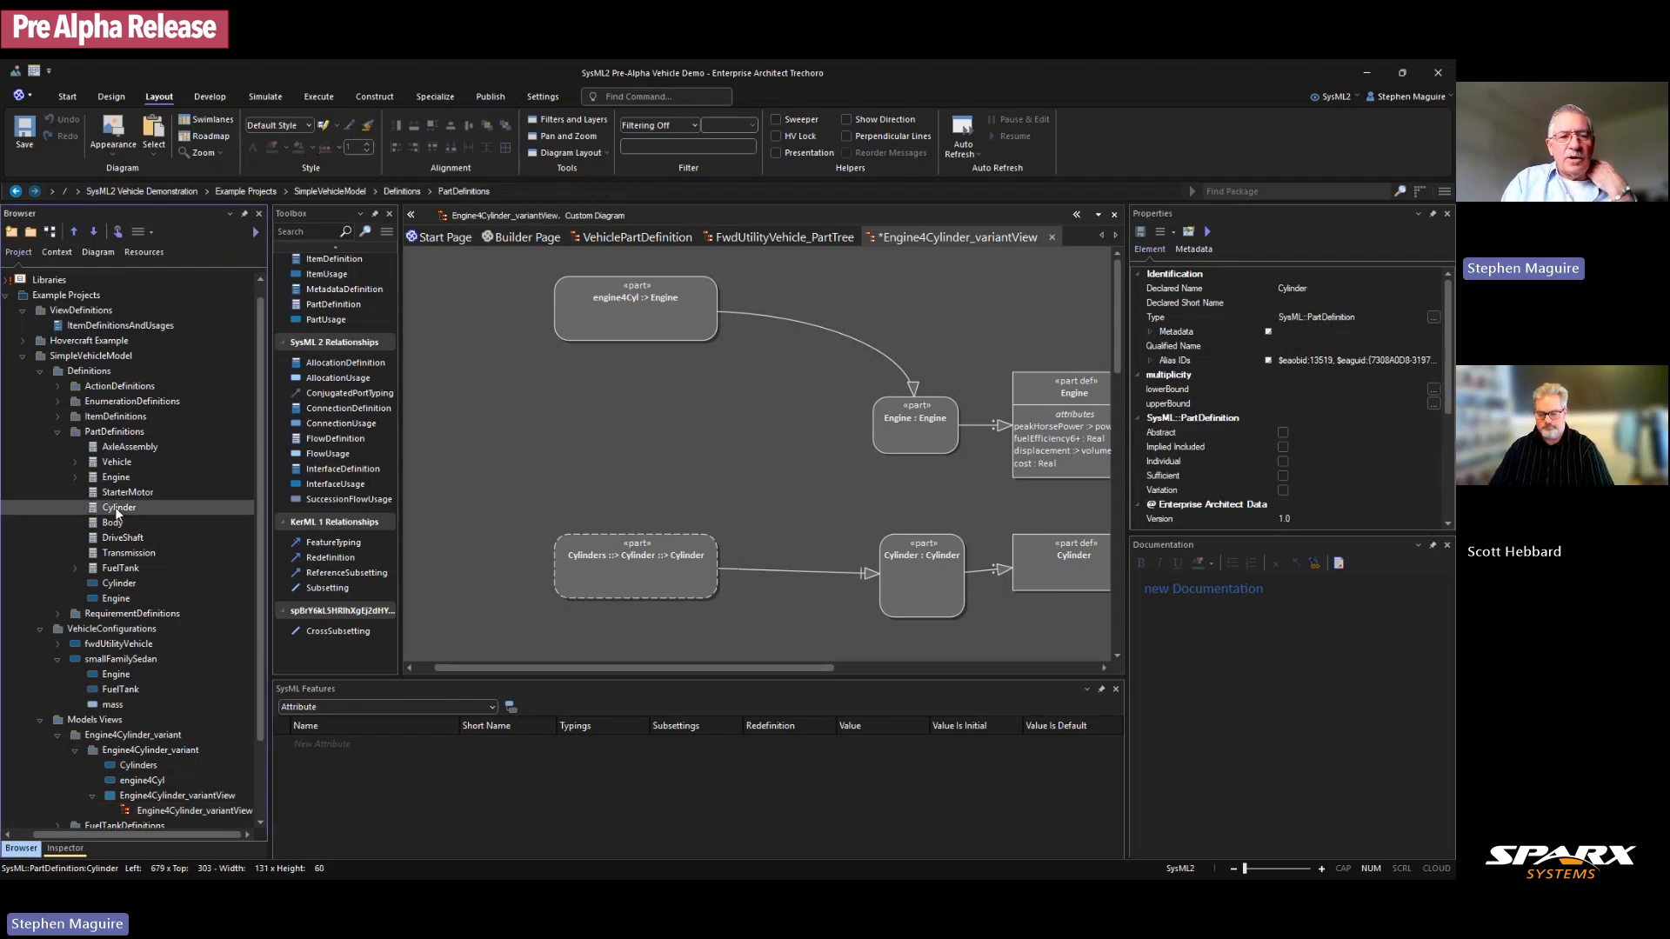
drag(736, 431, 737, 432)
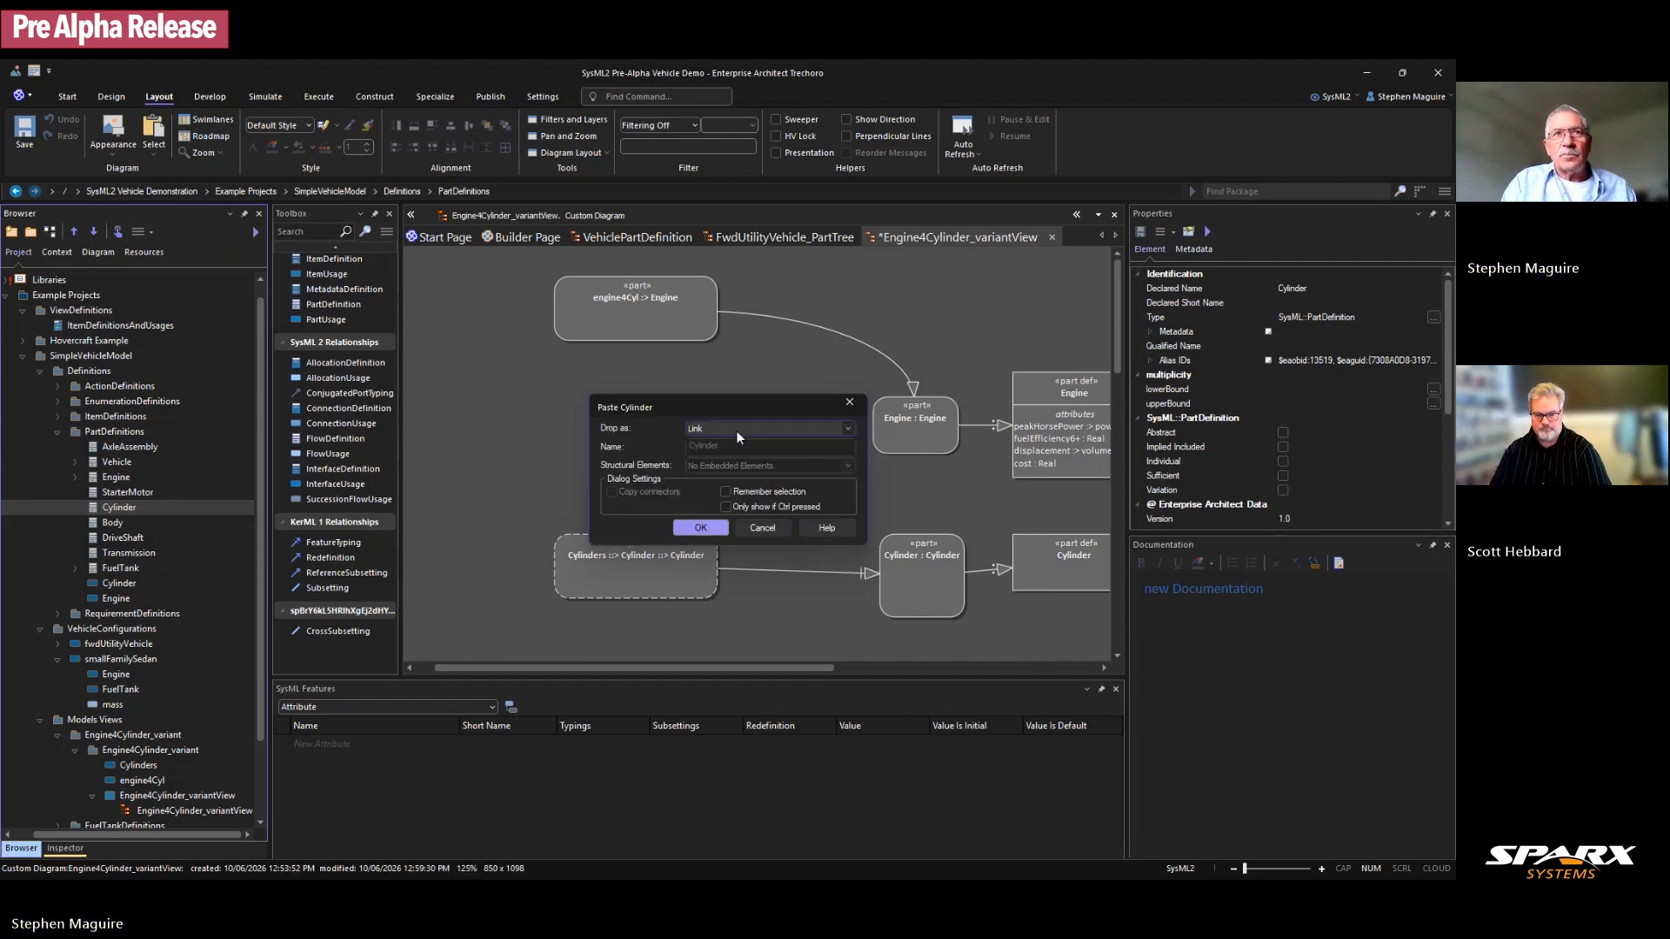
click(851, 425)
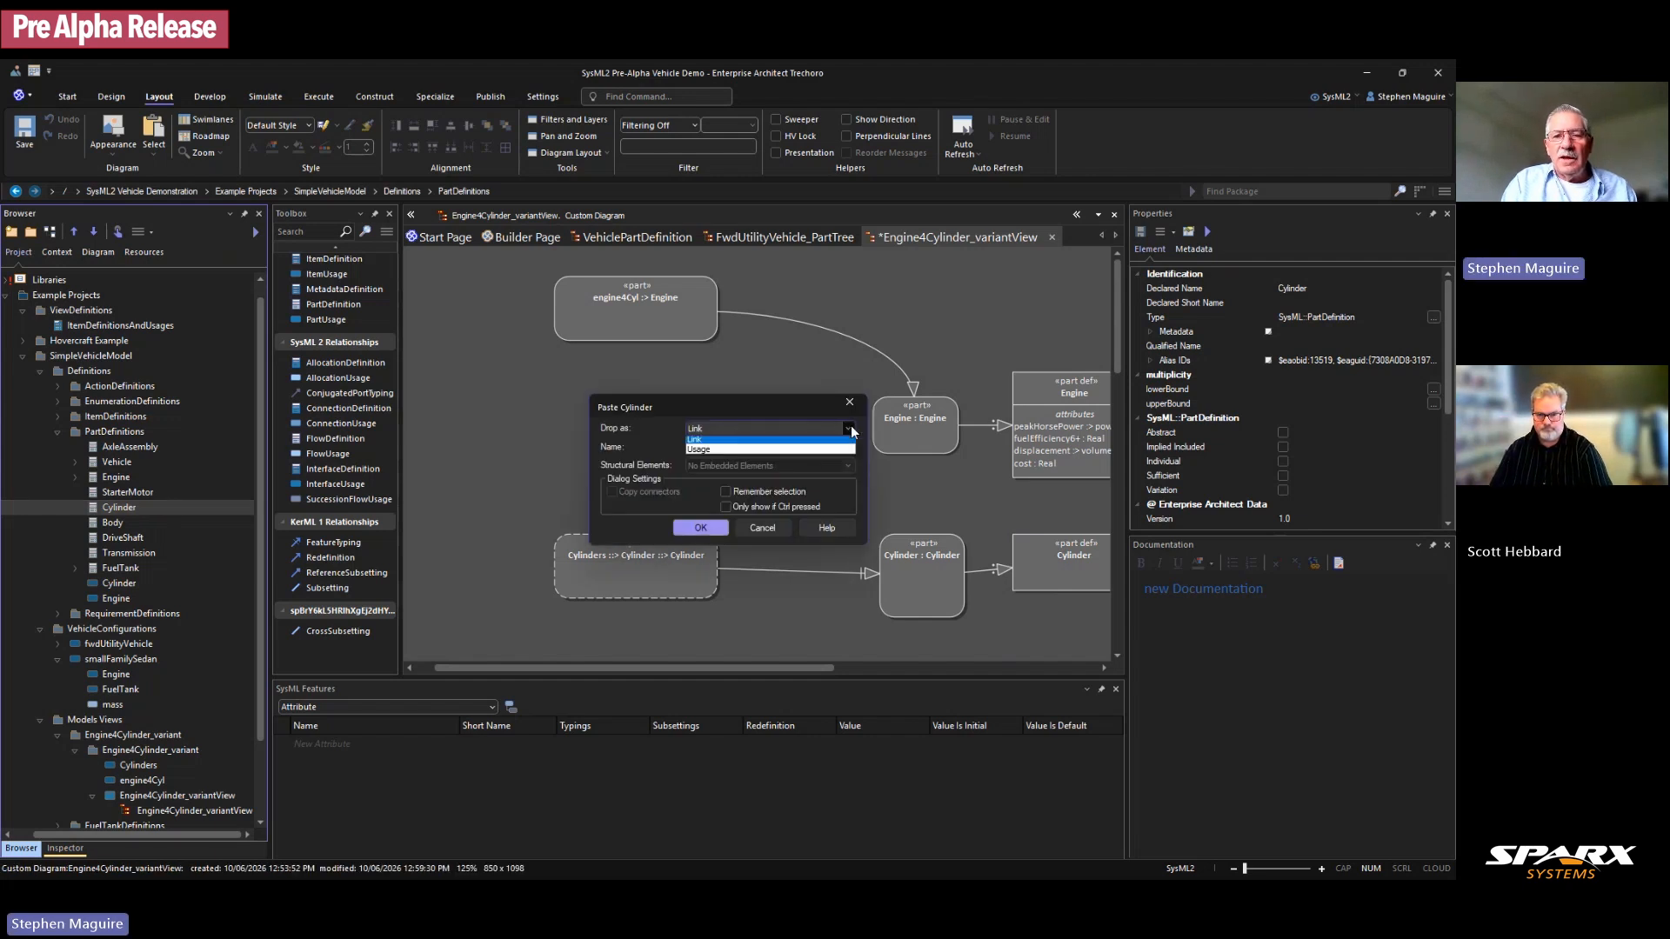
click(740, 449)
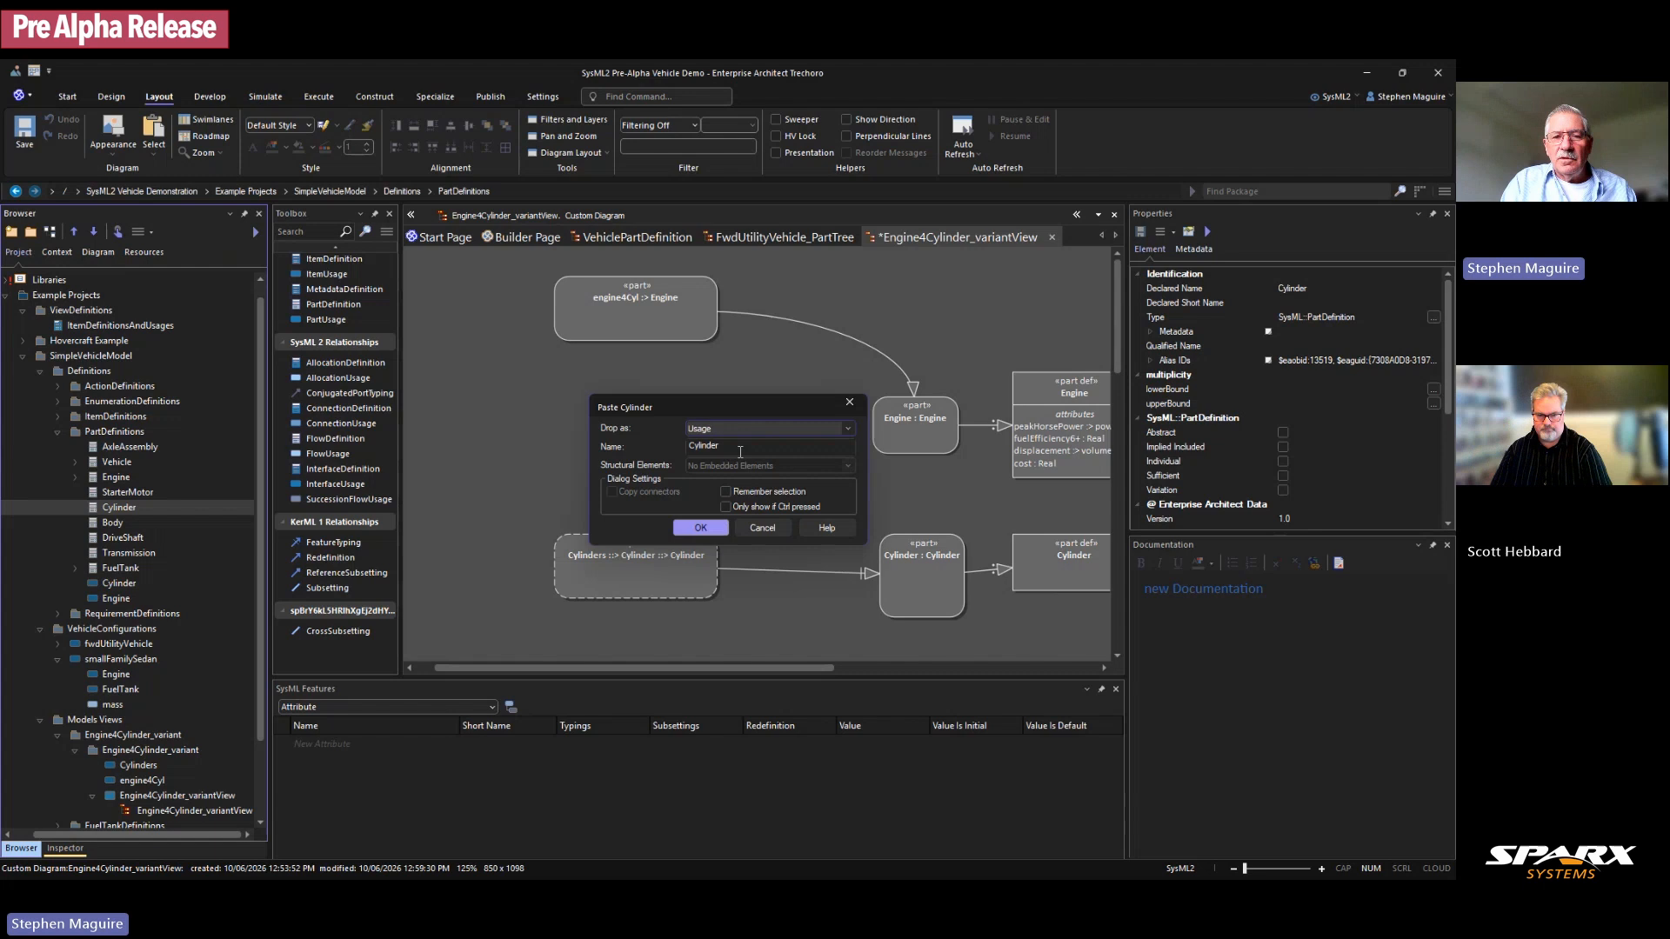
click(701, 529)
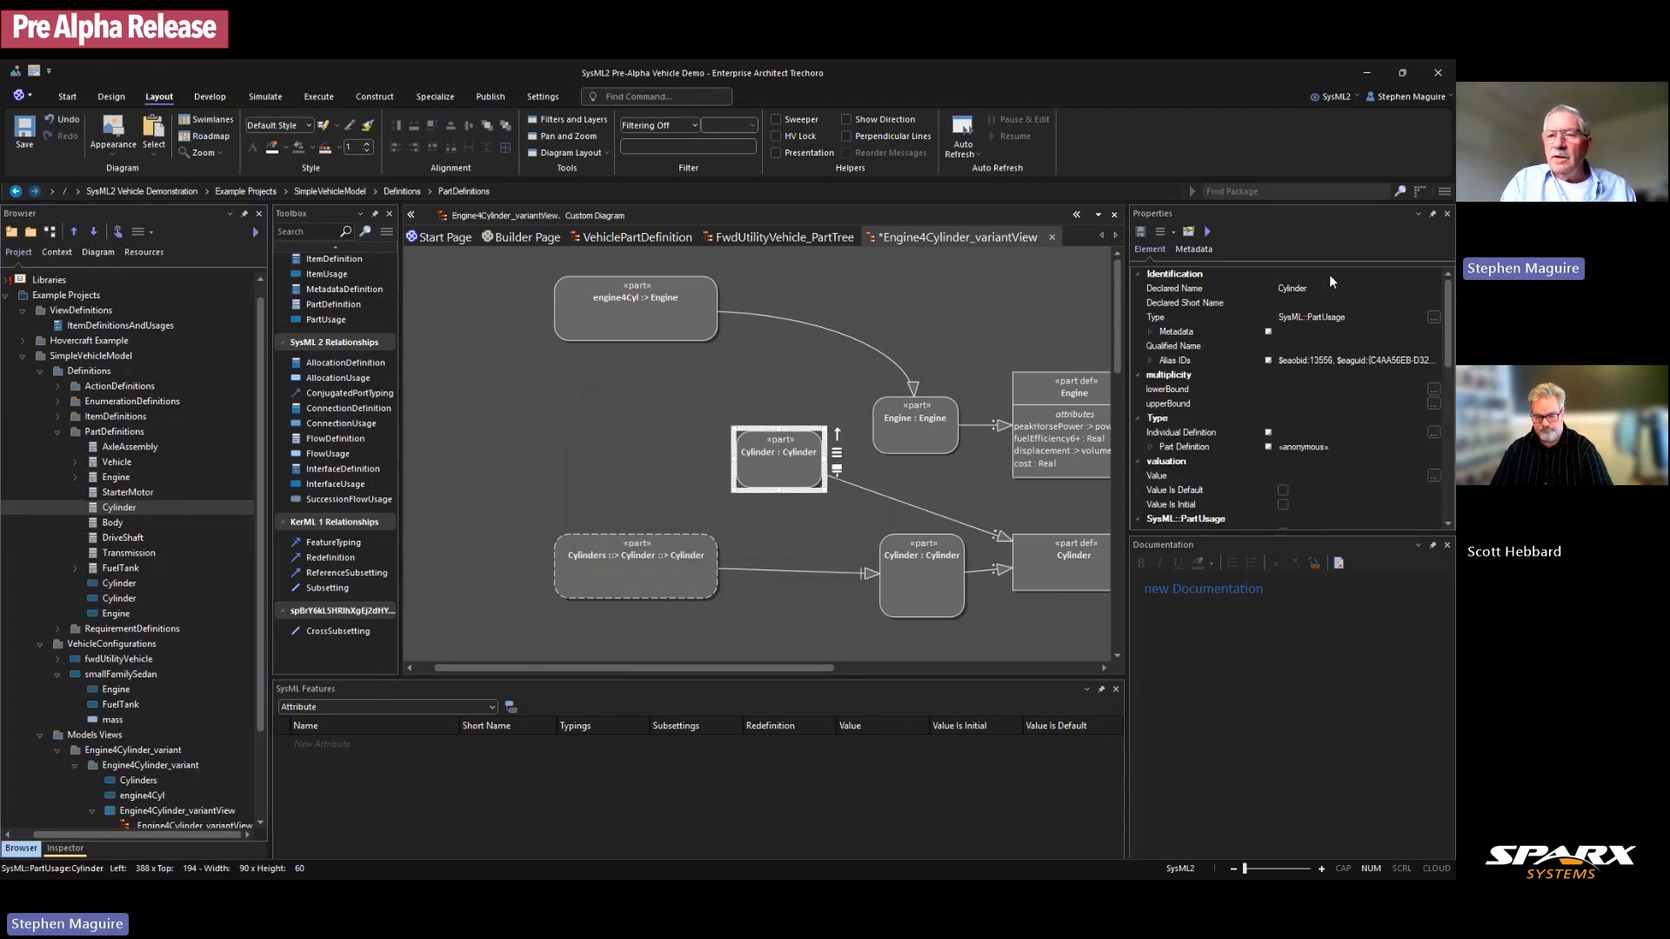
click(1324, 288)
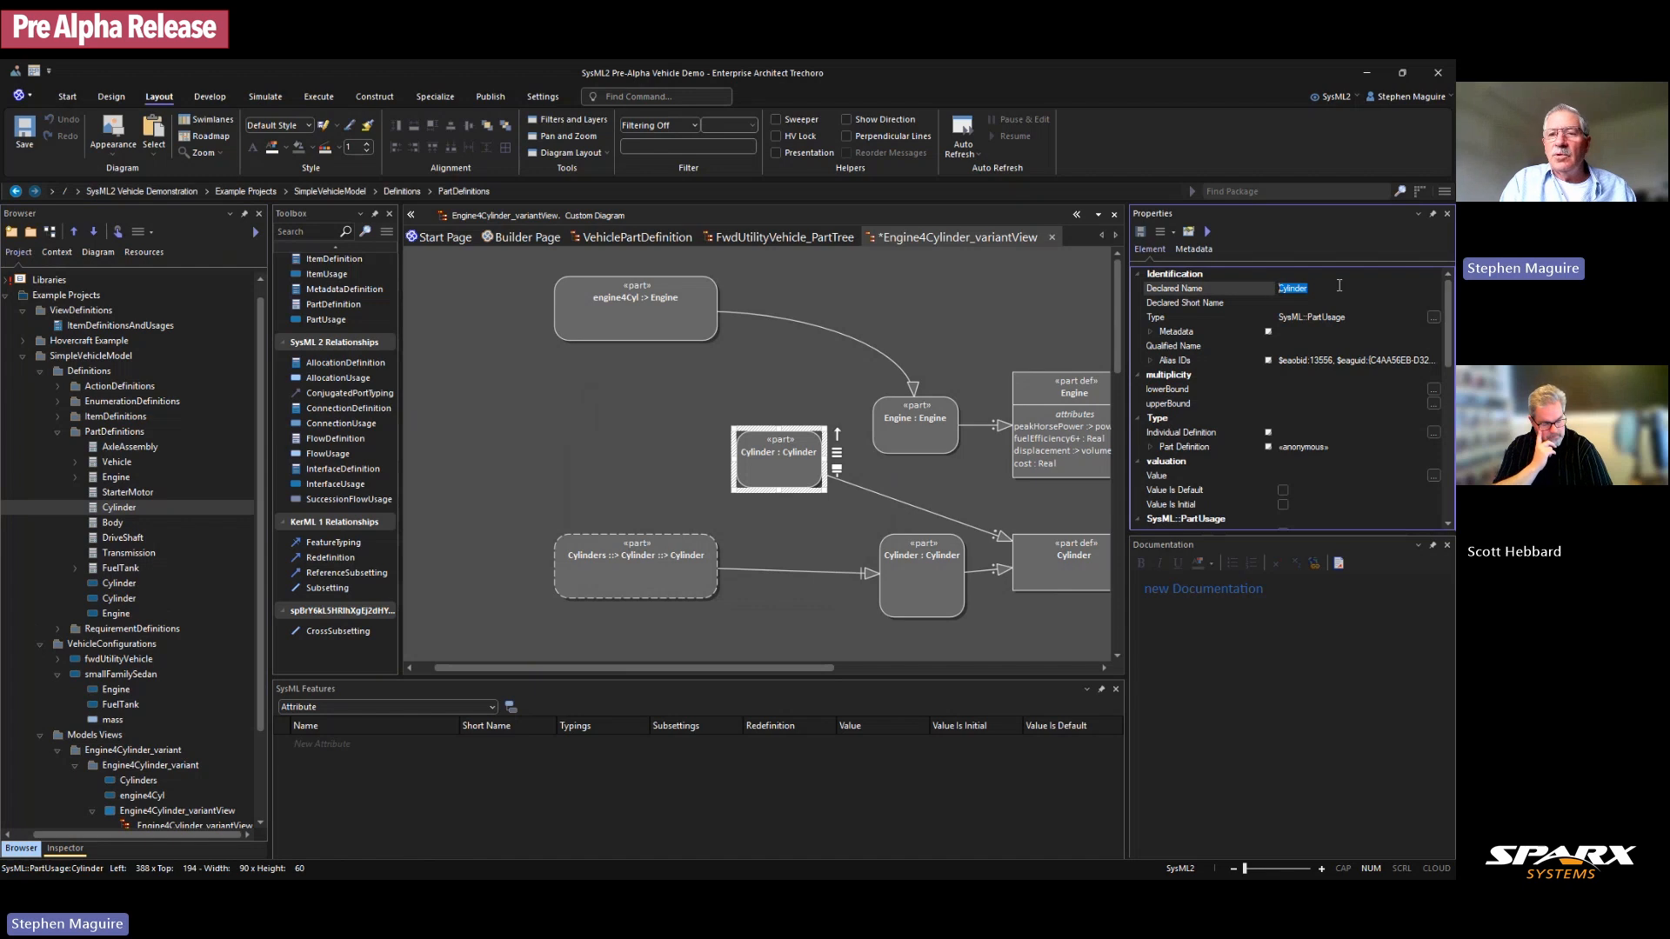
text(1)
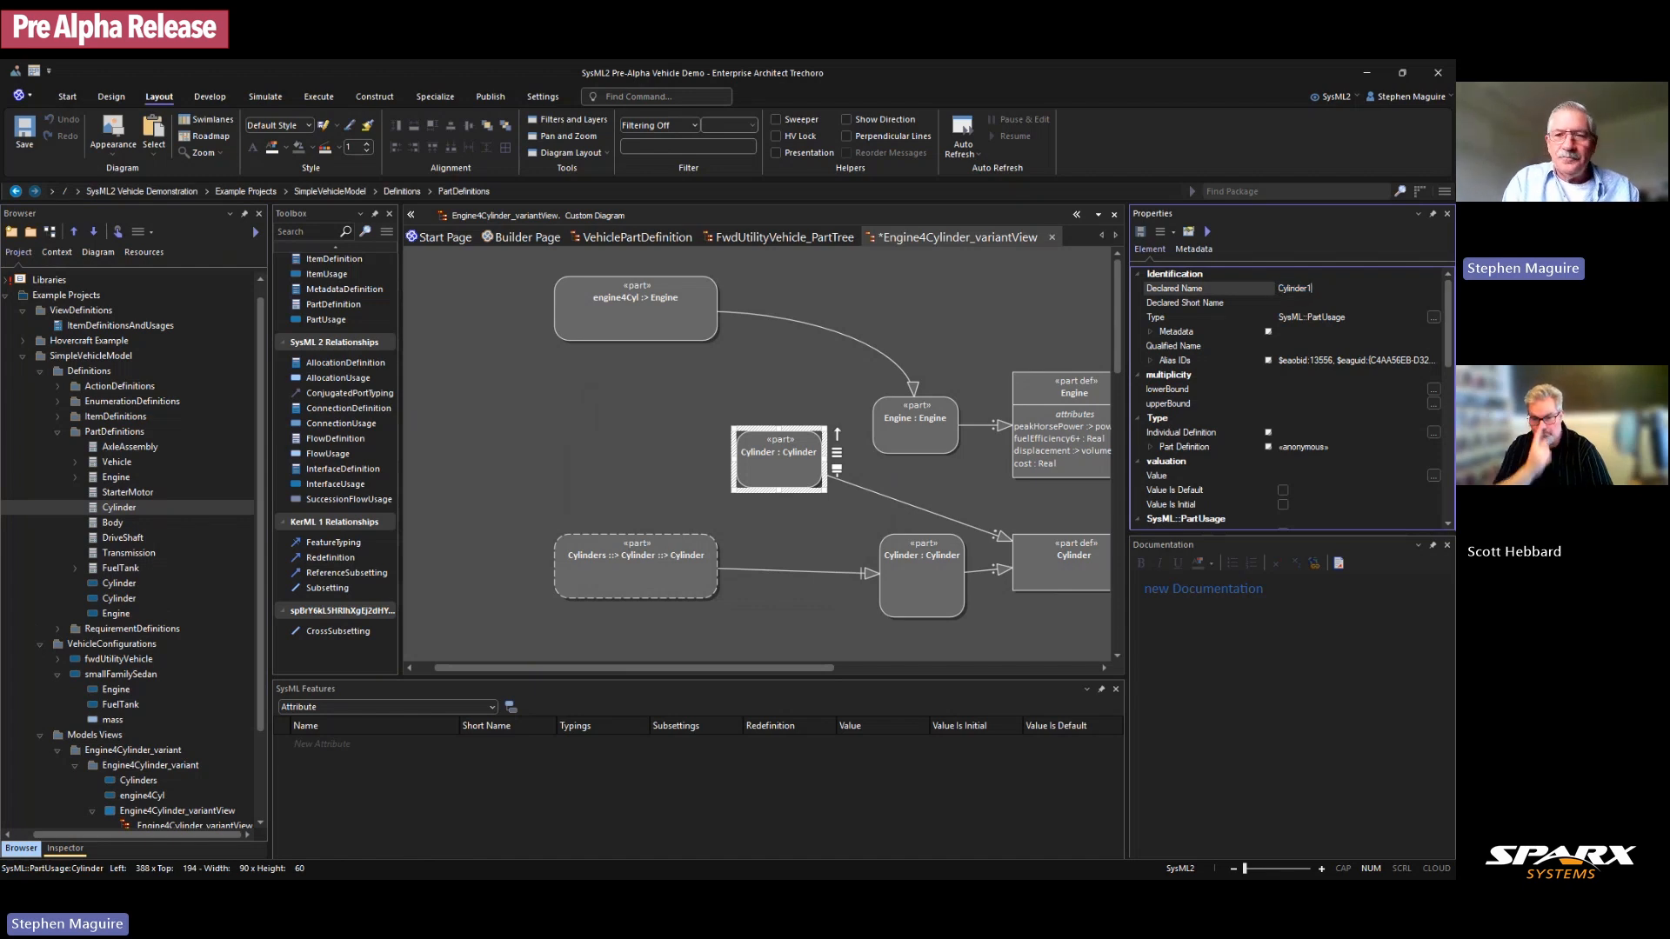
click(658, 494)
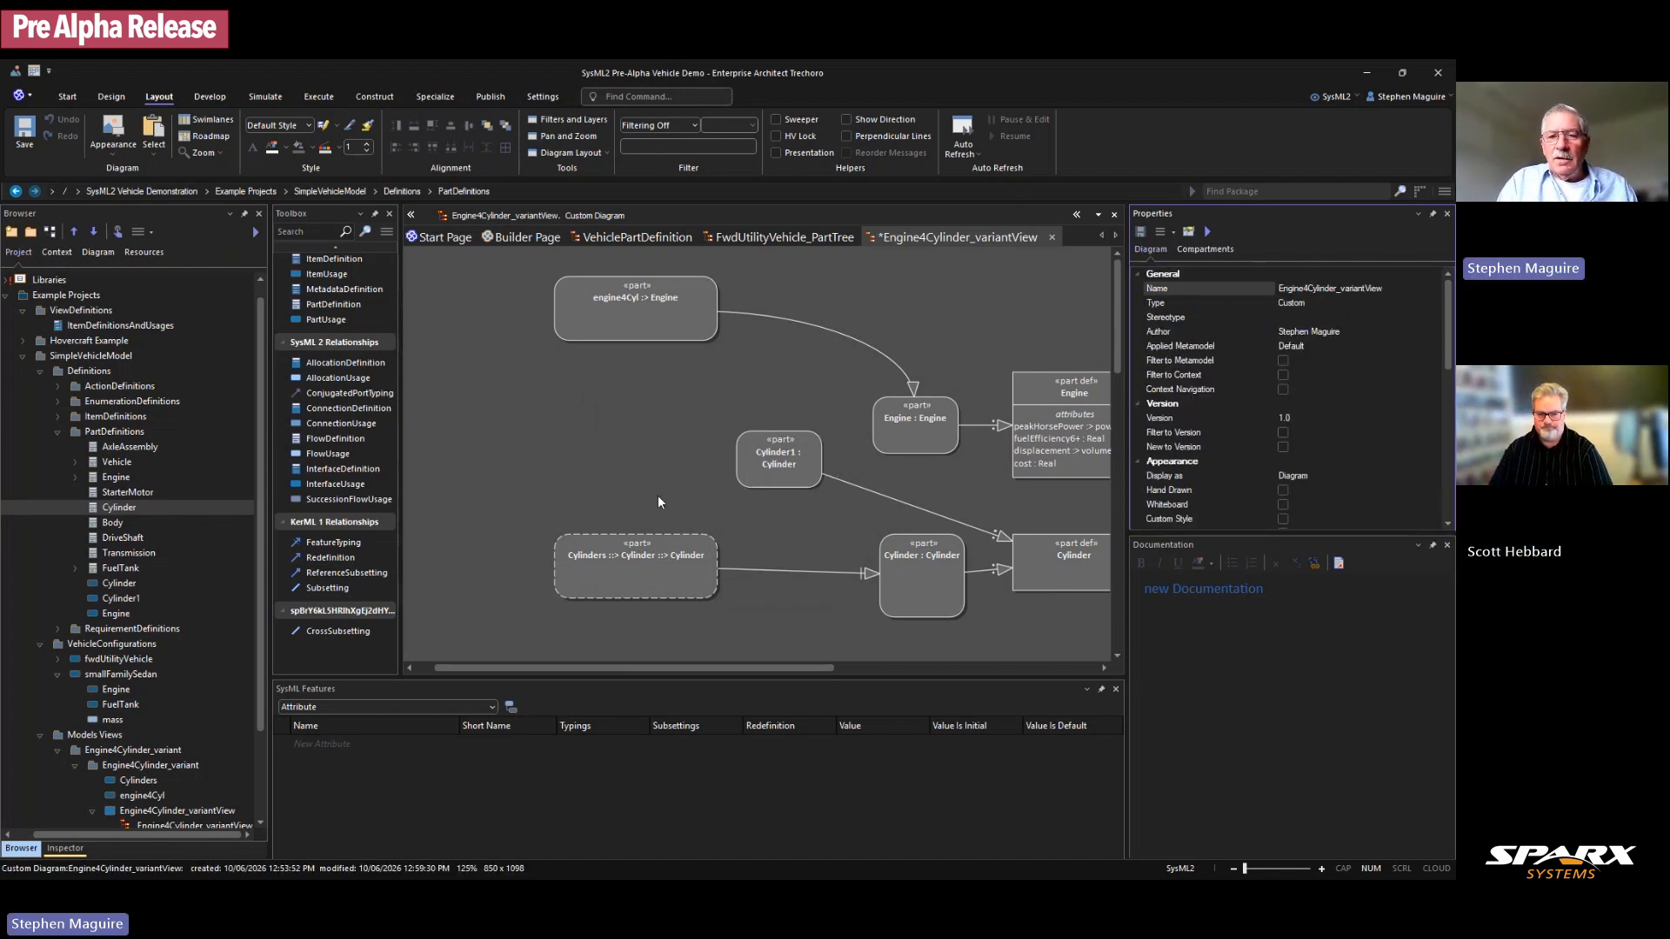
Step: Hide Cylinder1's typing connector from the diagram and move Cylinder1 up-left
click(867, 488)
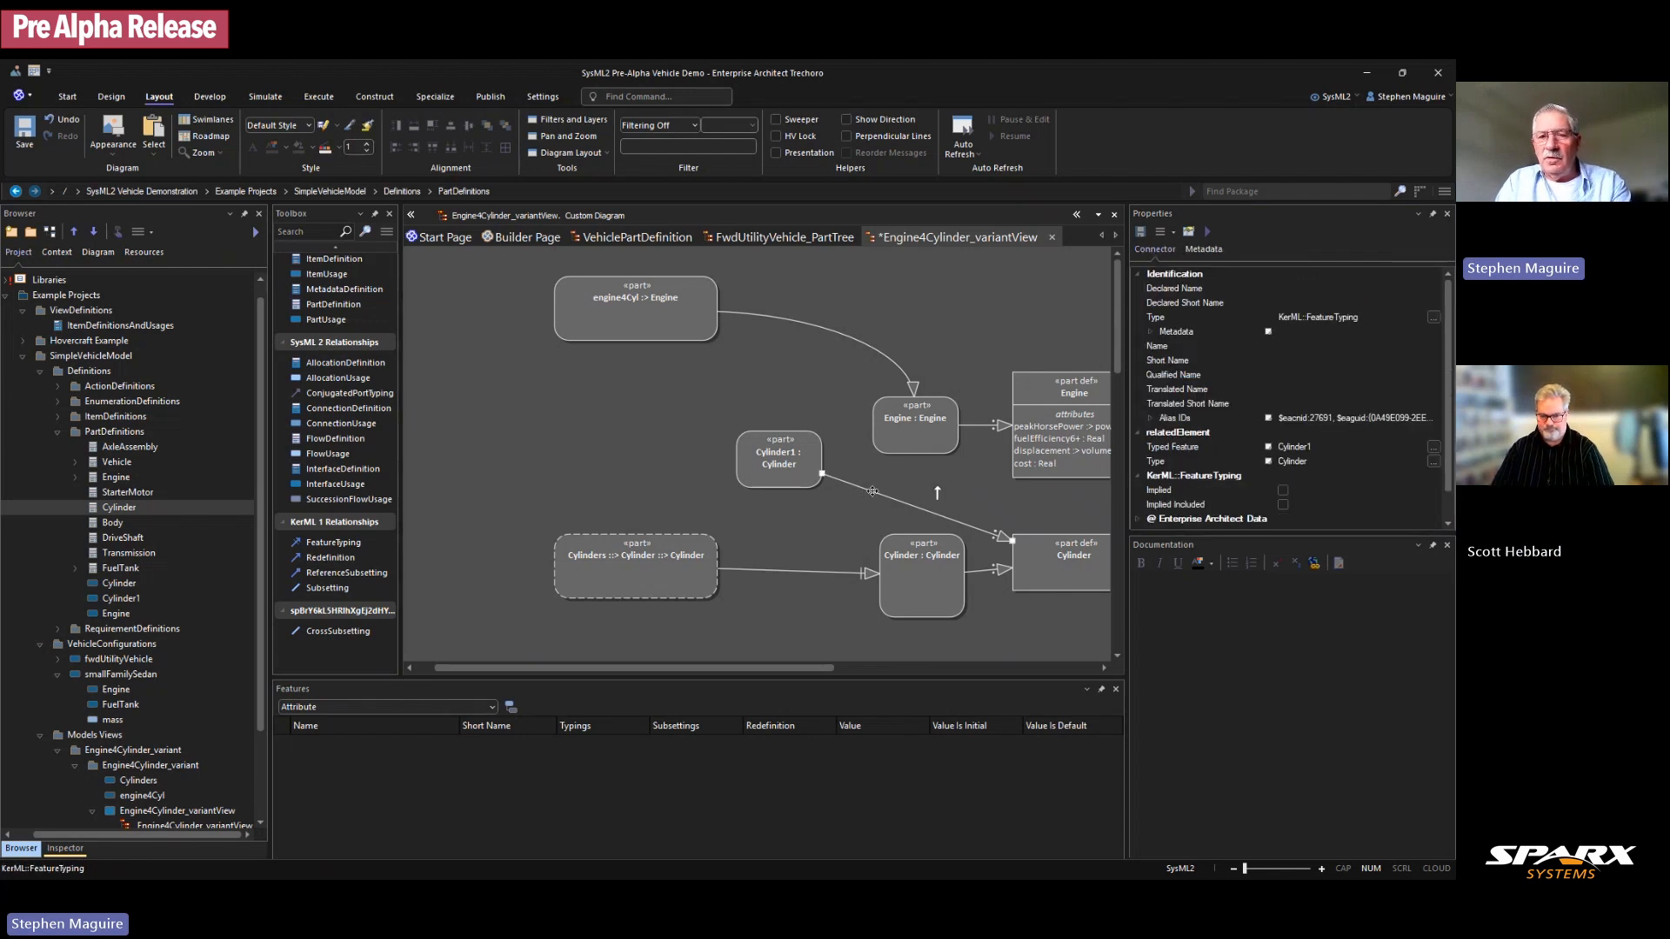
key(Delete)
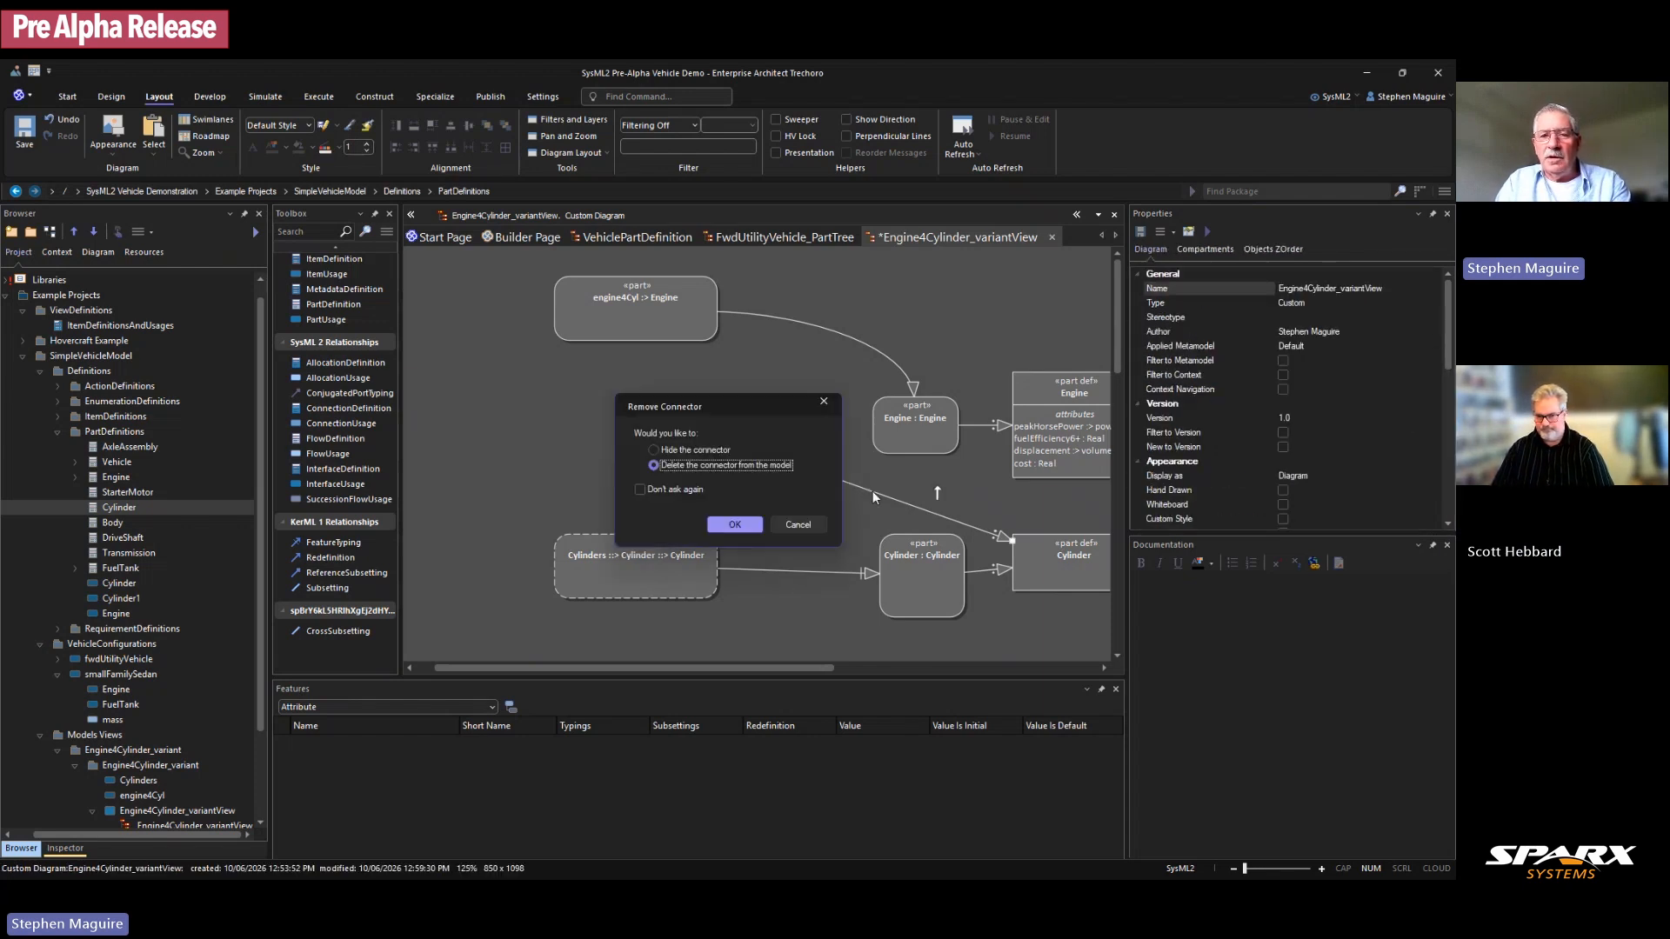
click(682, 451)
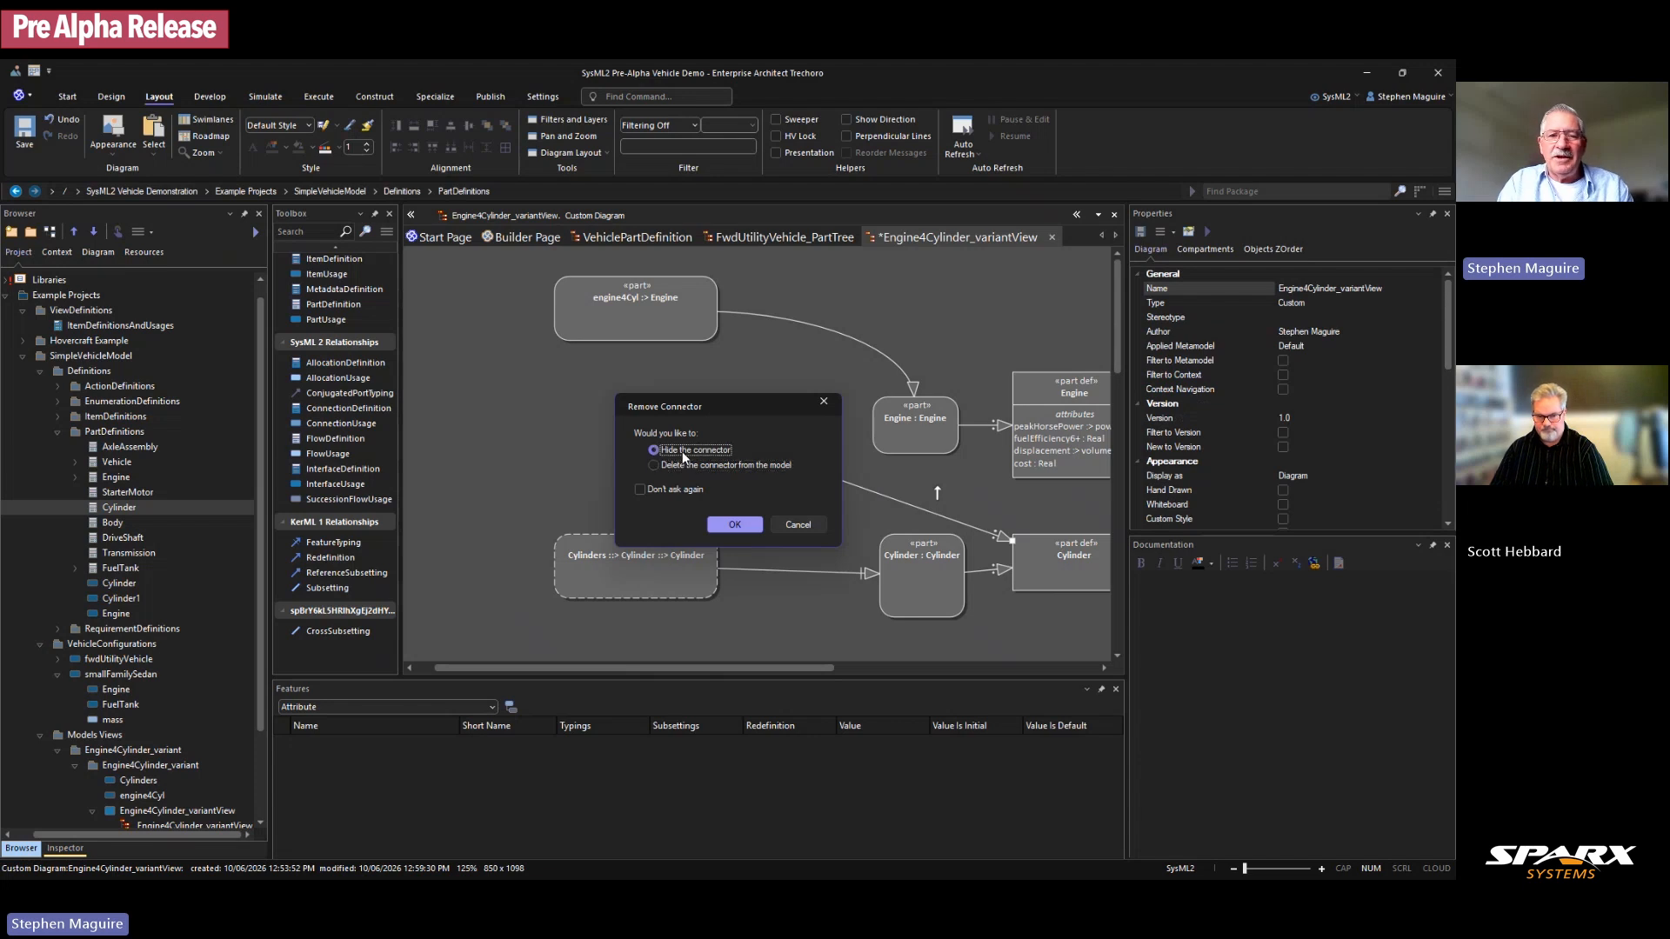
click(732, 522)
drag(789, 464, 732, 442)
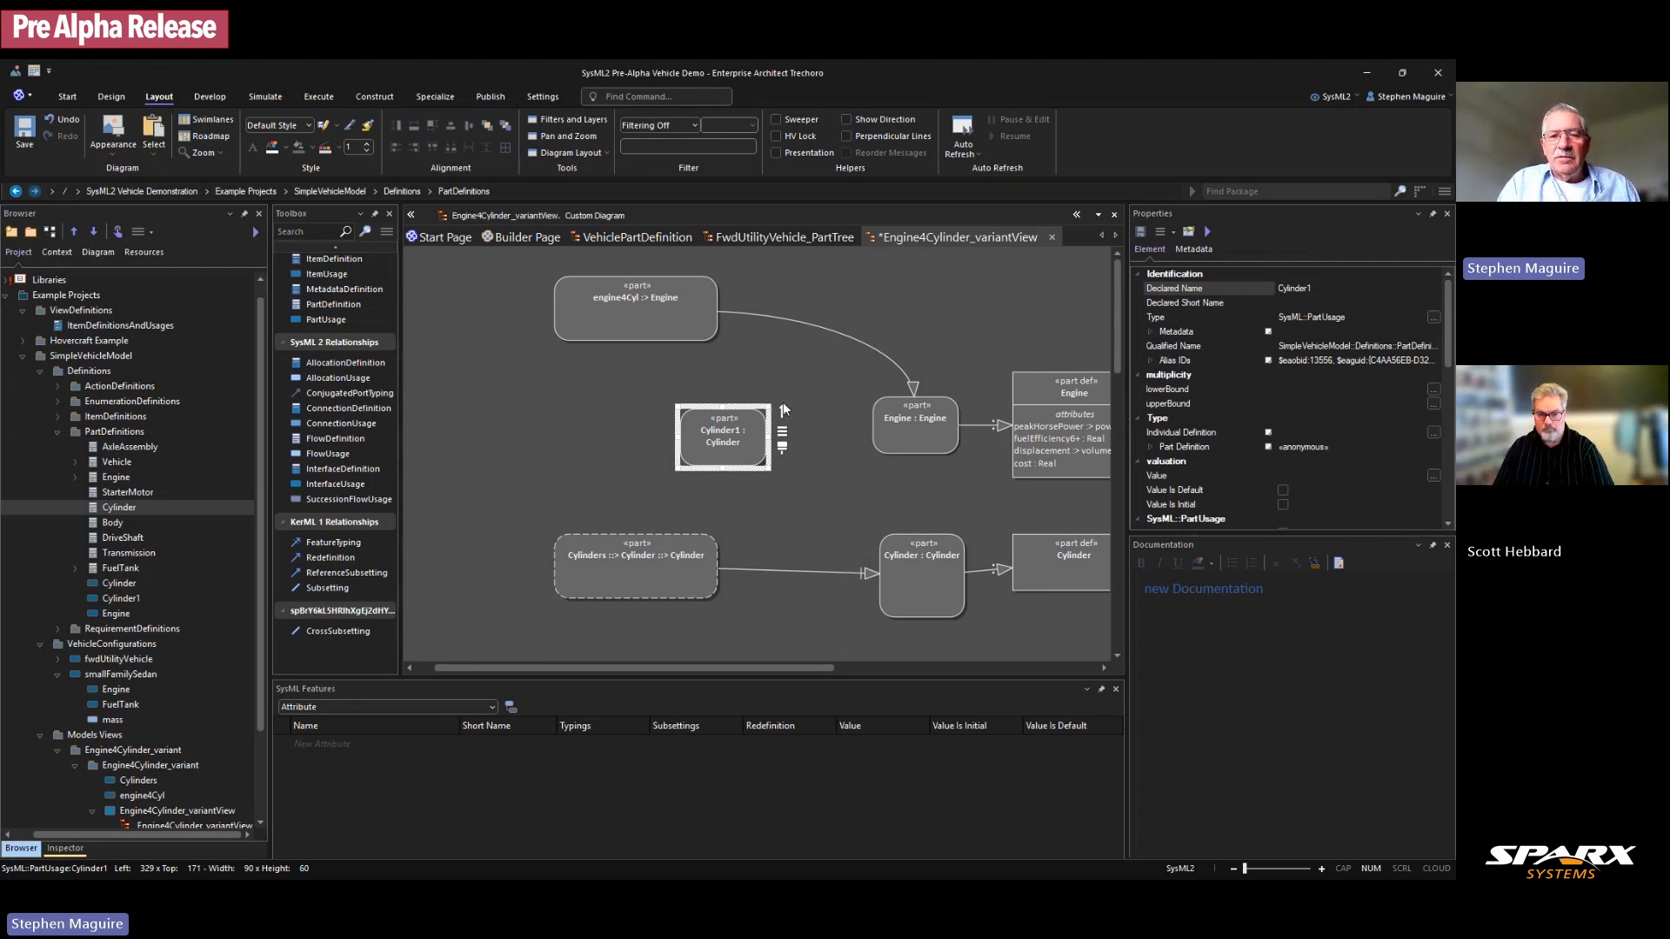
Step: Link Cylinder1 to Cylinders with a Subsetting relationship
drag(782, 403, 694, 545)
drag(744, 445, 757, 451)
drag(650, 576, 650, 576)
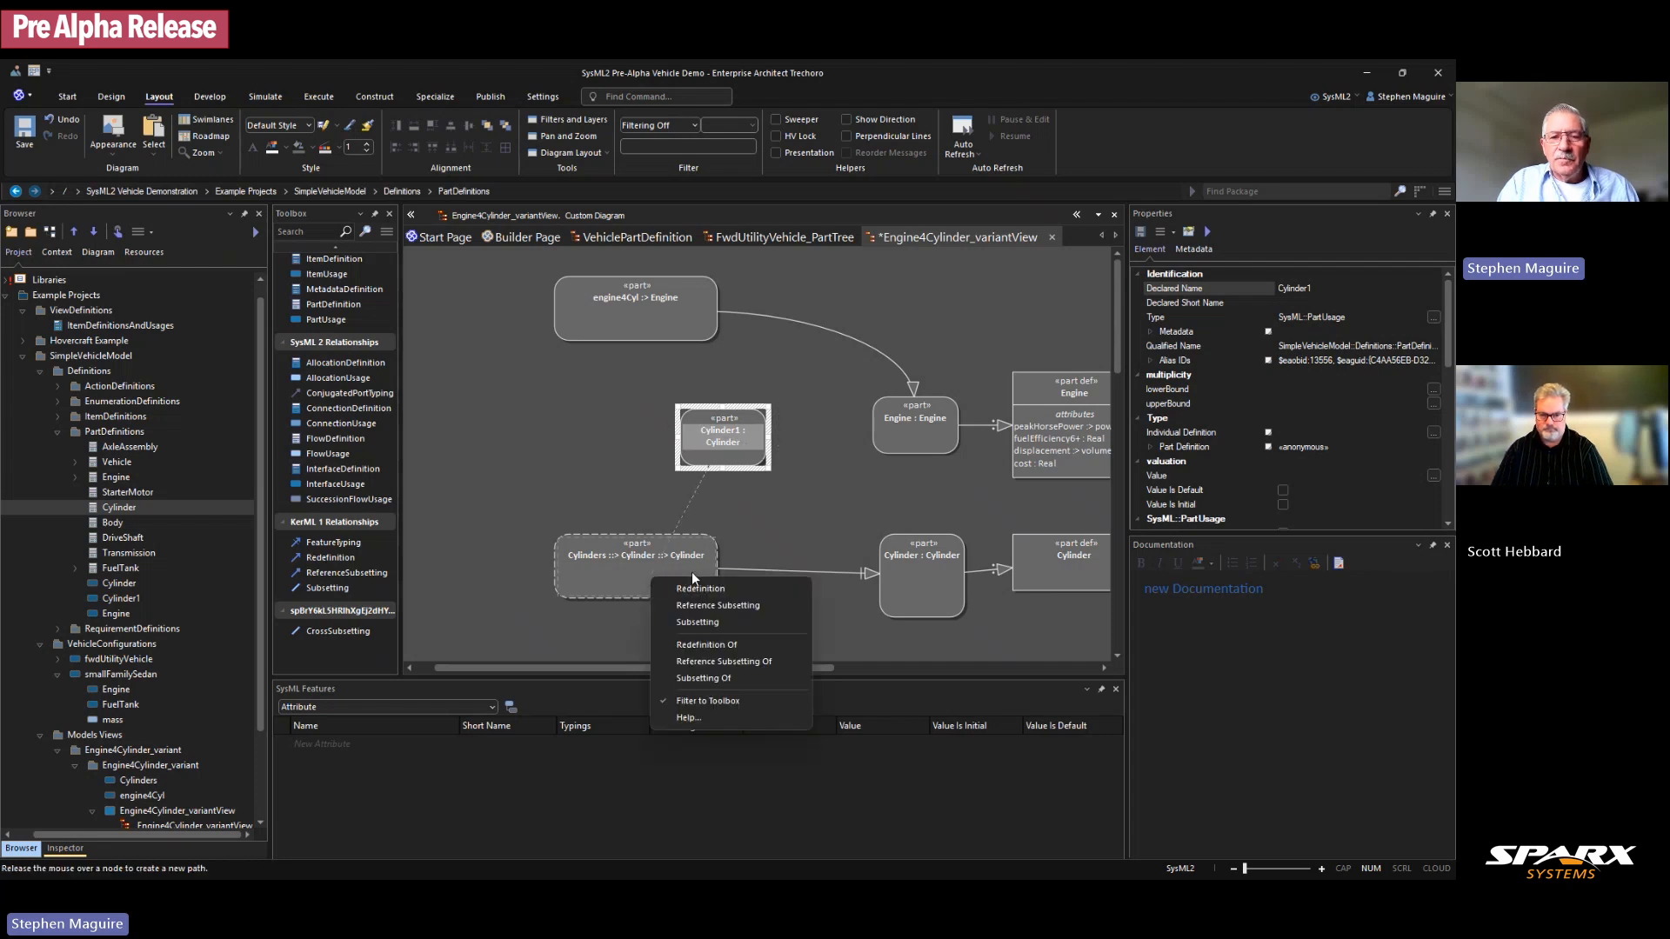
click(701, 623)
Step: Move Cylinder1 left, widen it to show its full label, and save the diagram
drag(680, 441, 452, 455)
drag(591, 668, 572, 668)
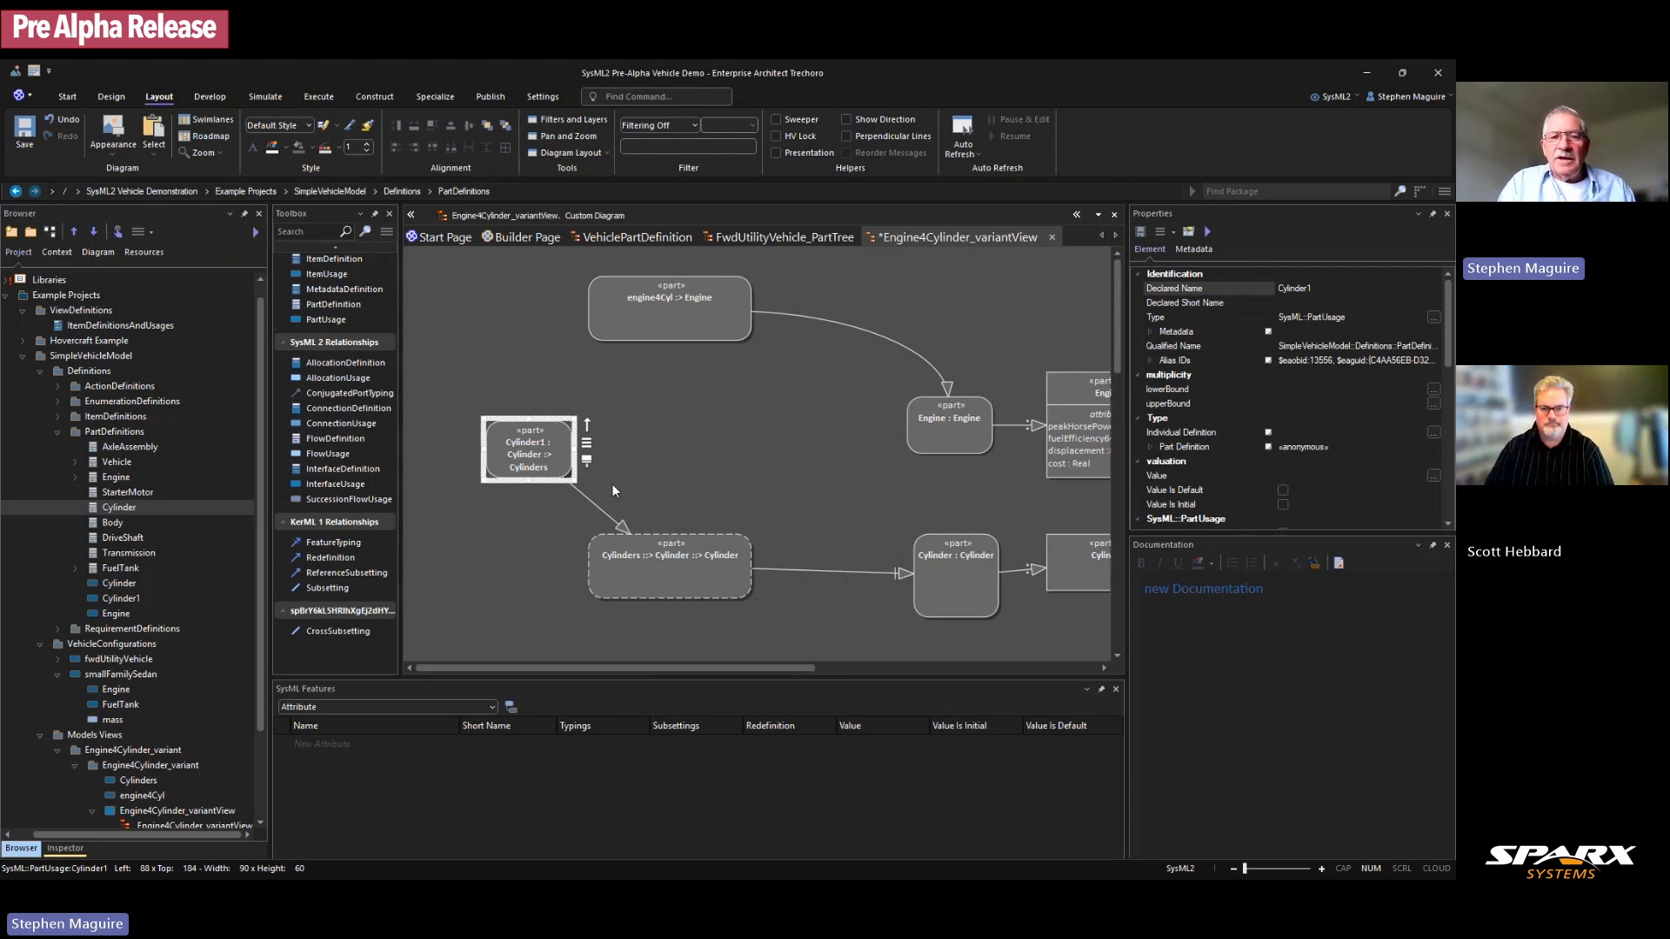
mouse_move(574, 450)
mouse_down()
mouse_move(613, 449)
mouse_move(564, 451)
mouse_up()
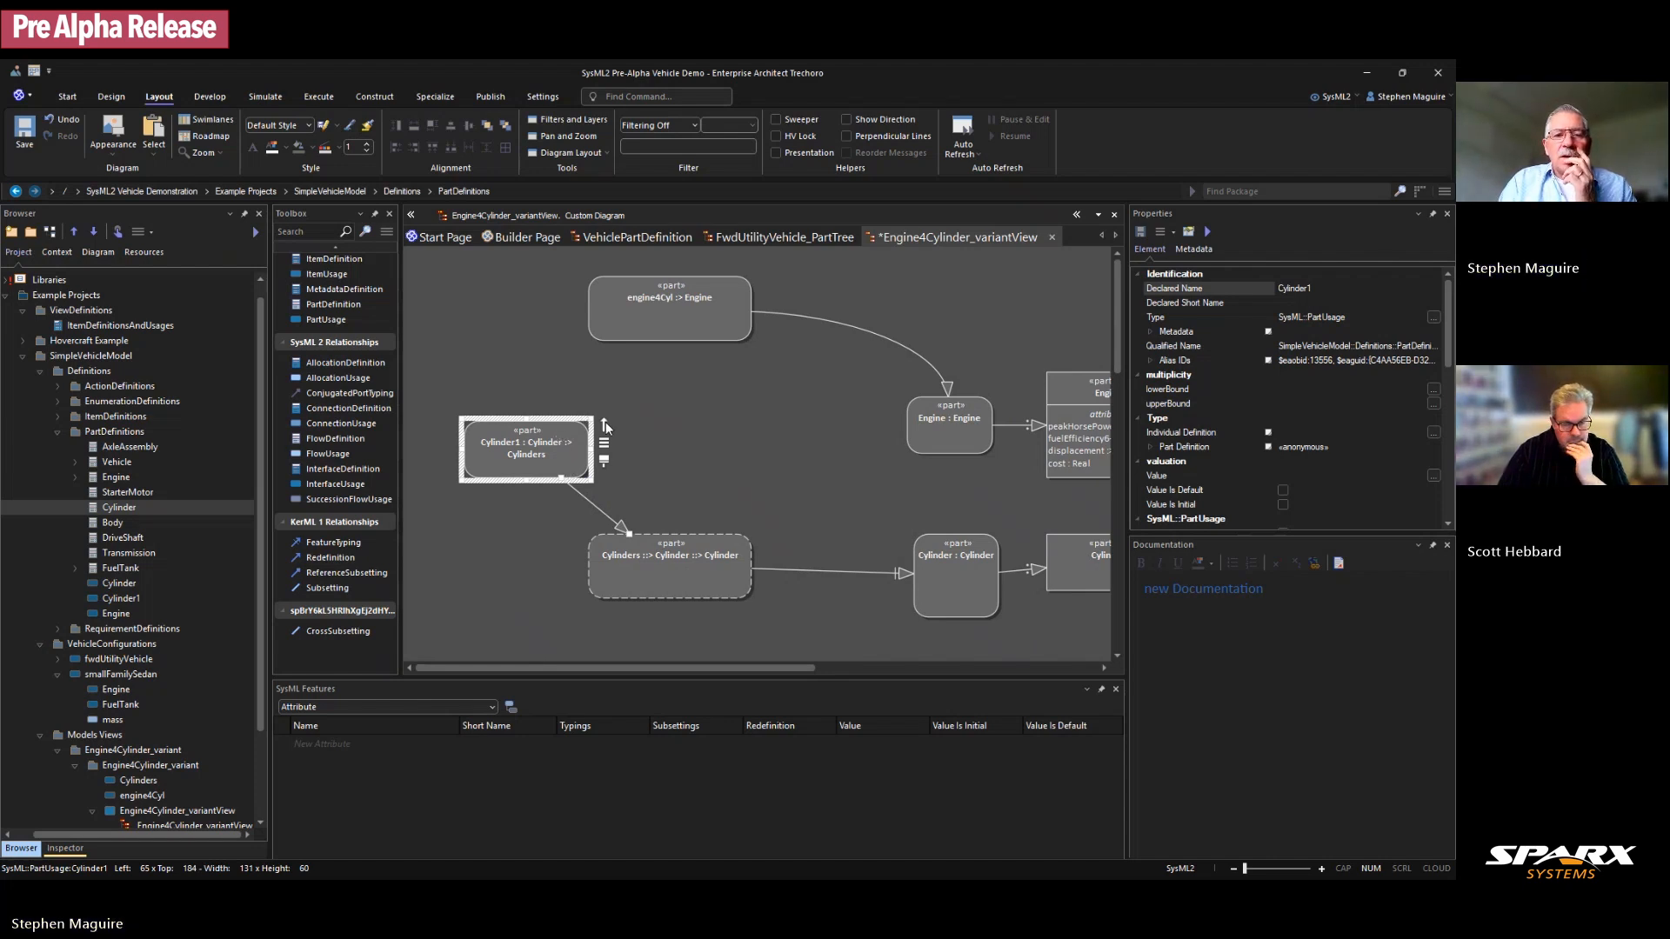
drag(606, 421, 611, 308)
click(540, 351)
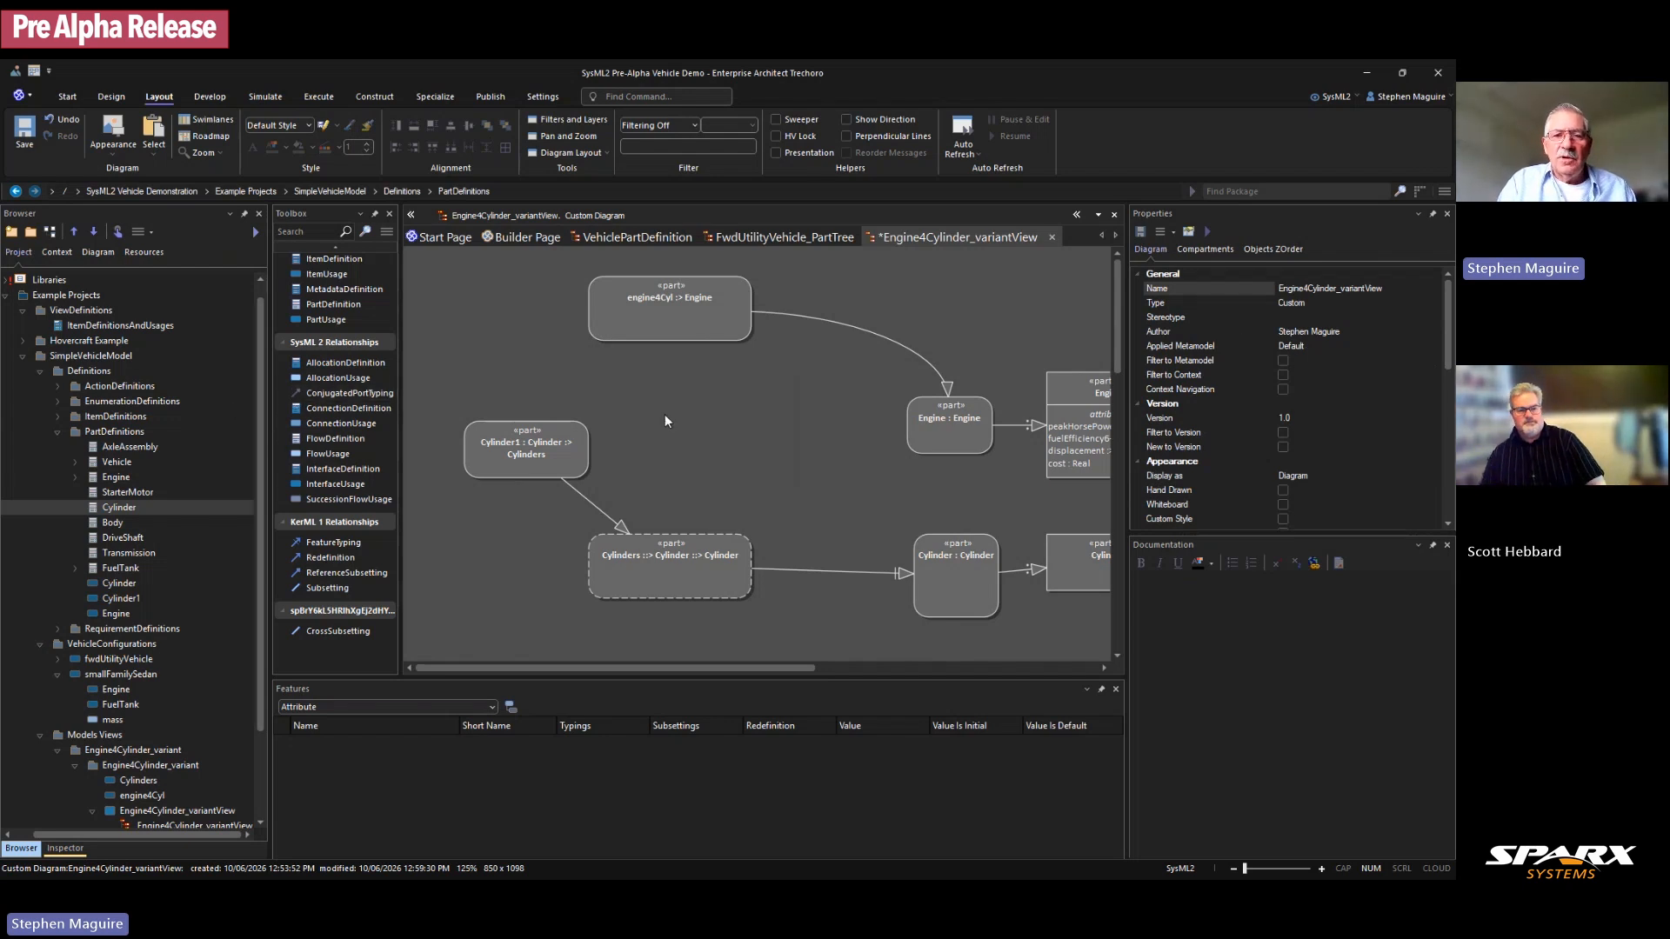
key(ctrl+s)
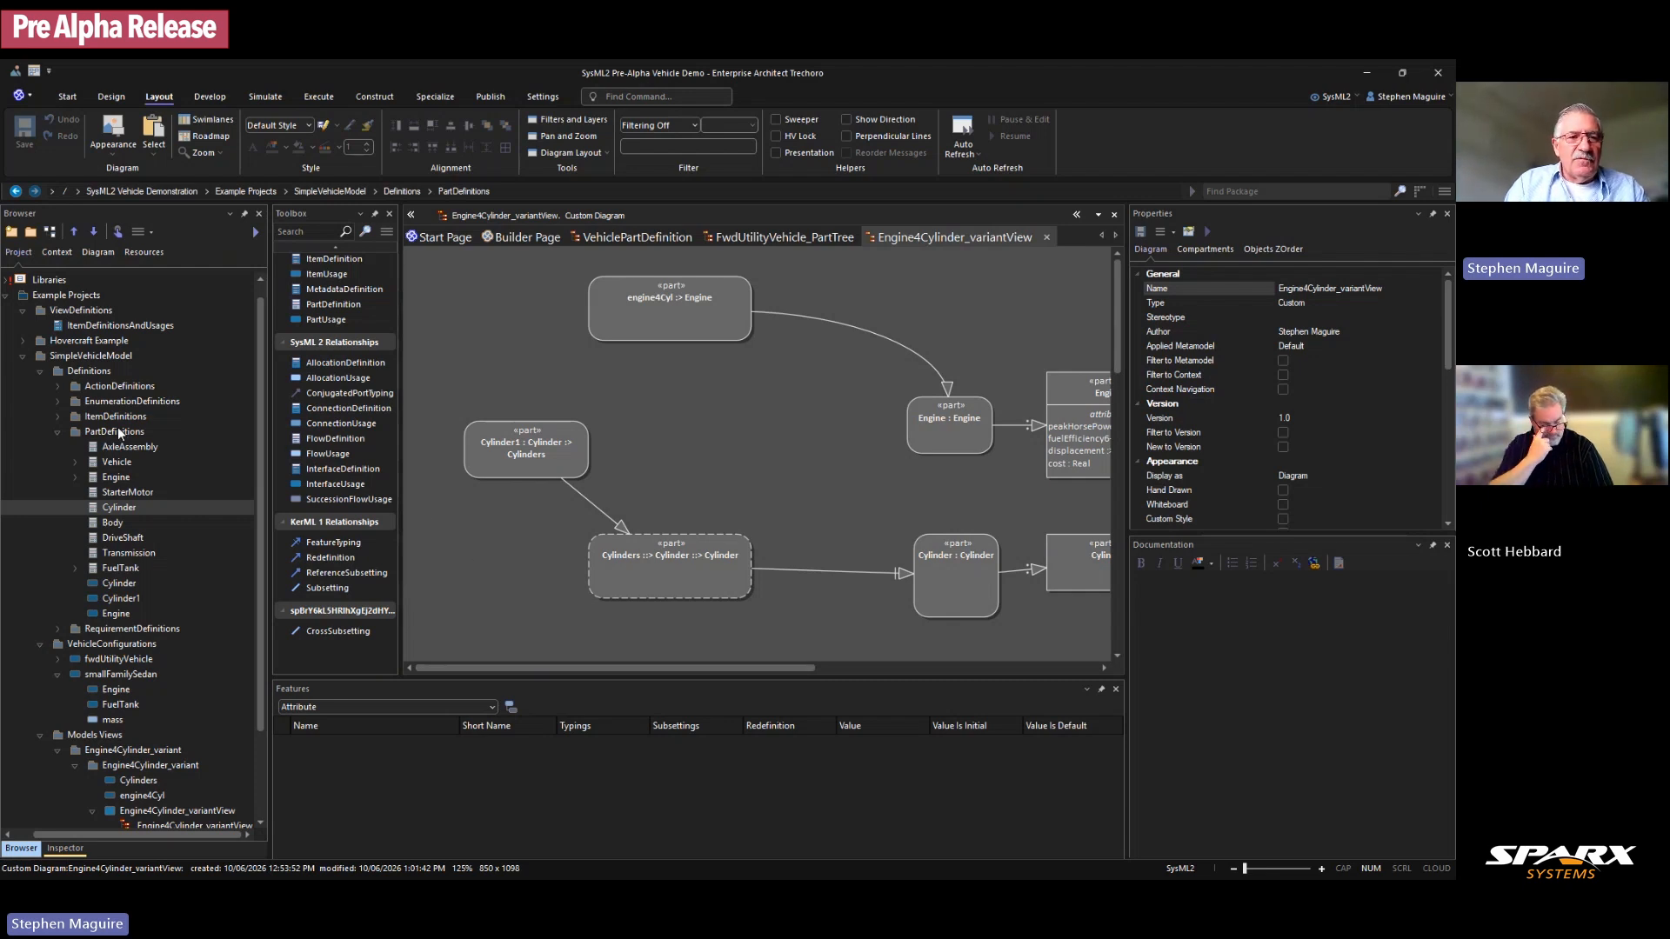
click(94, 326)
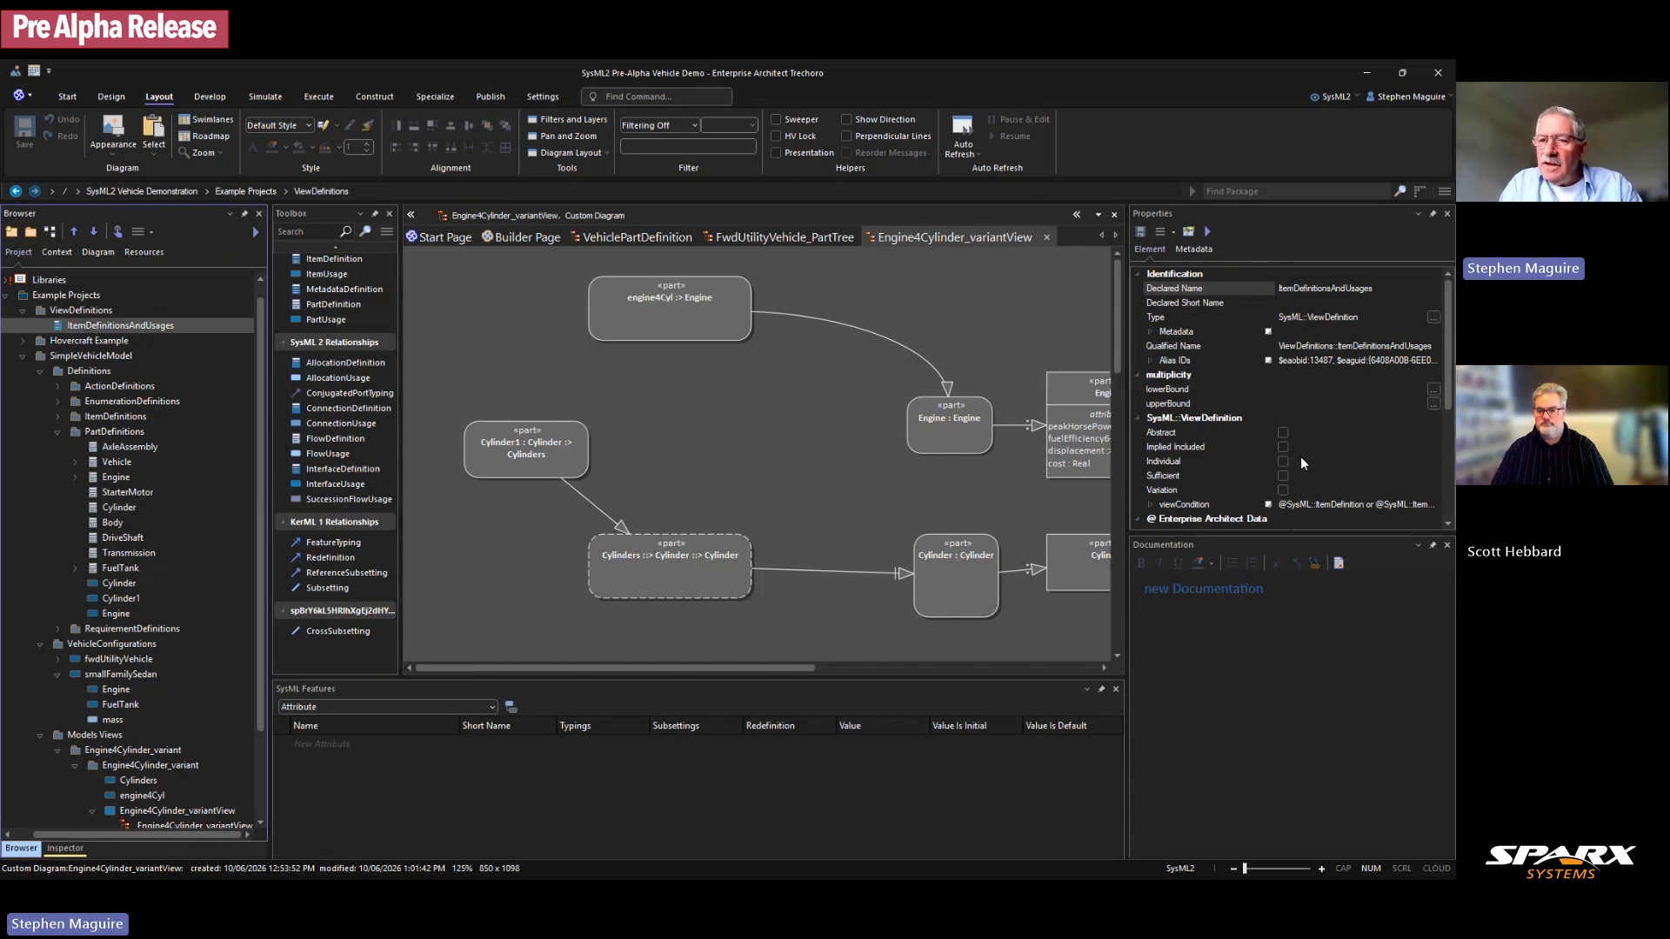
scroll(1302, 457, down, 1)
click(1151, 461)
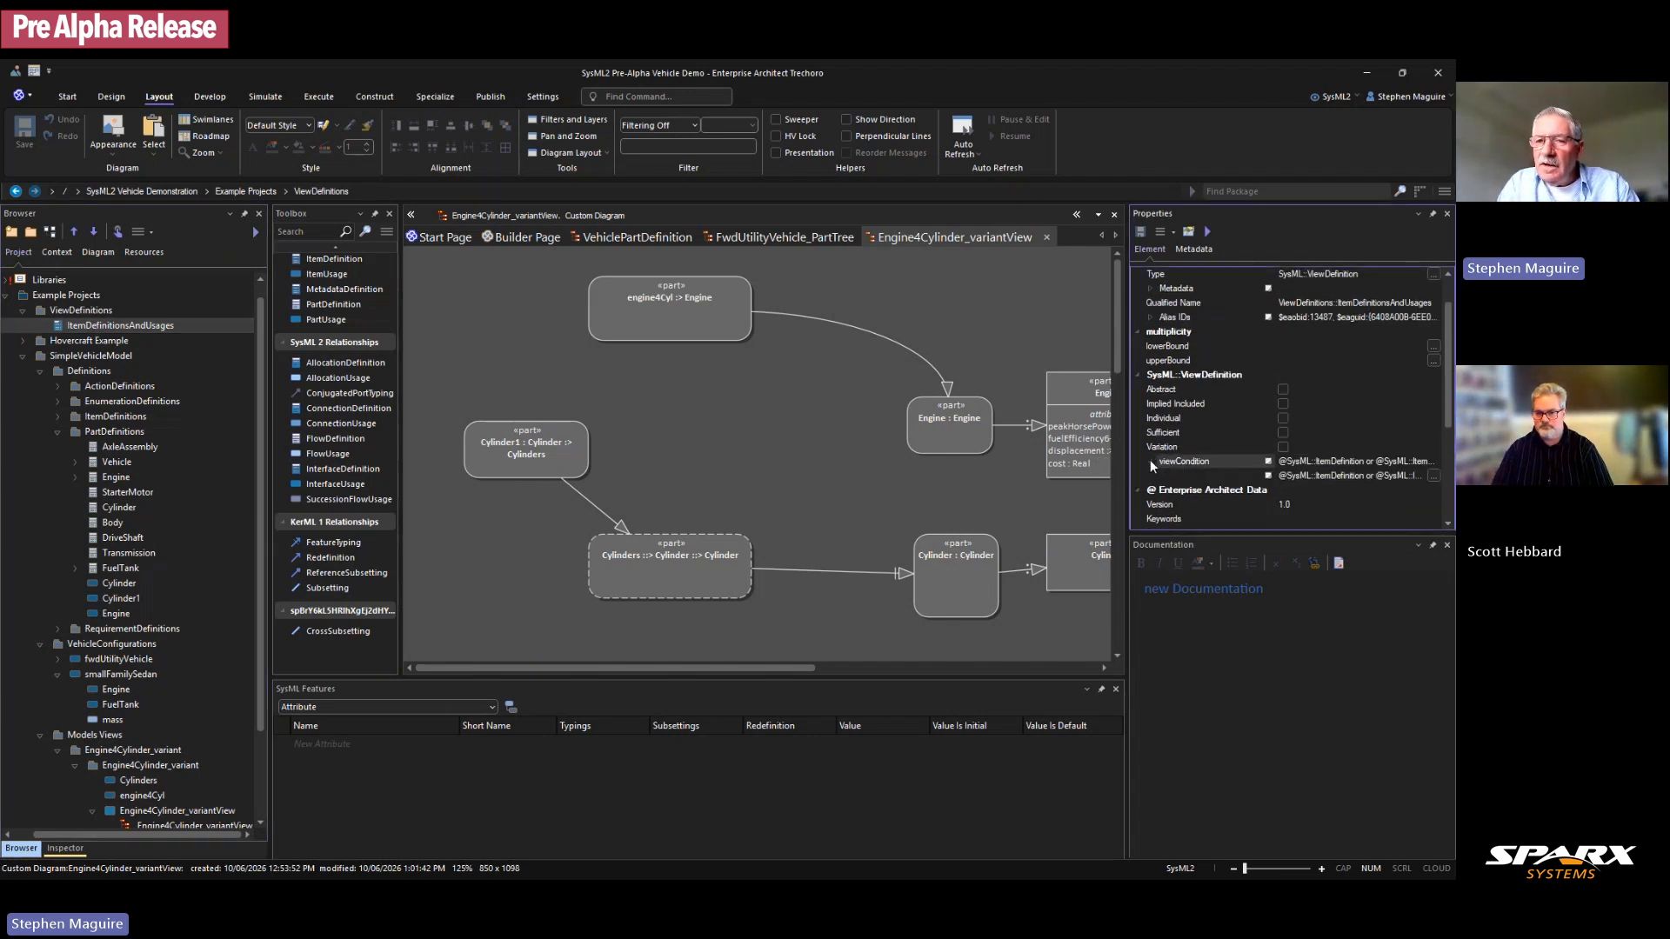
click(1435, 476)
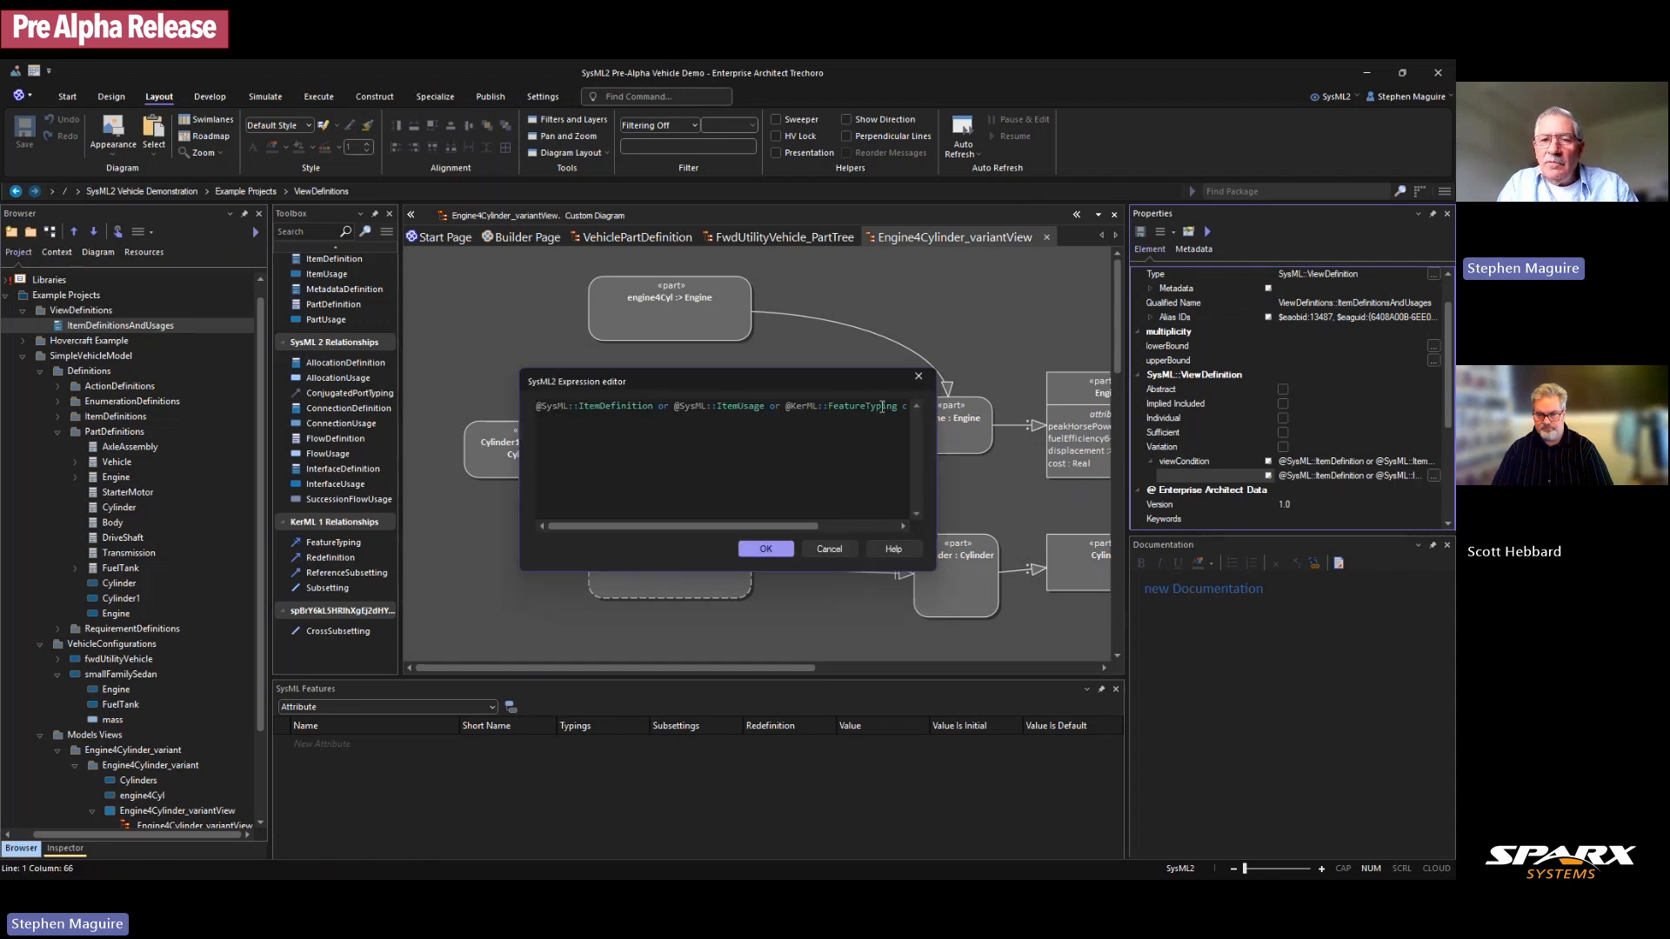
key(Right)
key(Right)
key(Right)
key(Right)
key(Right)
key(Right)
key(Right)
key(Right)
key(Right)
key(Right)
key(Right)
key(Right)
key(Right)
key(Right)
key(Right)
key(Right)
key(Right)
key(Right)
key(Right)
key(Right)
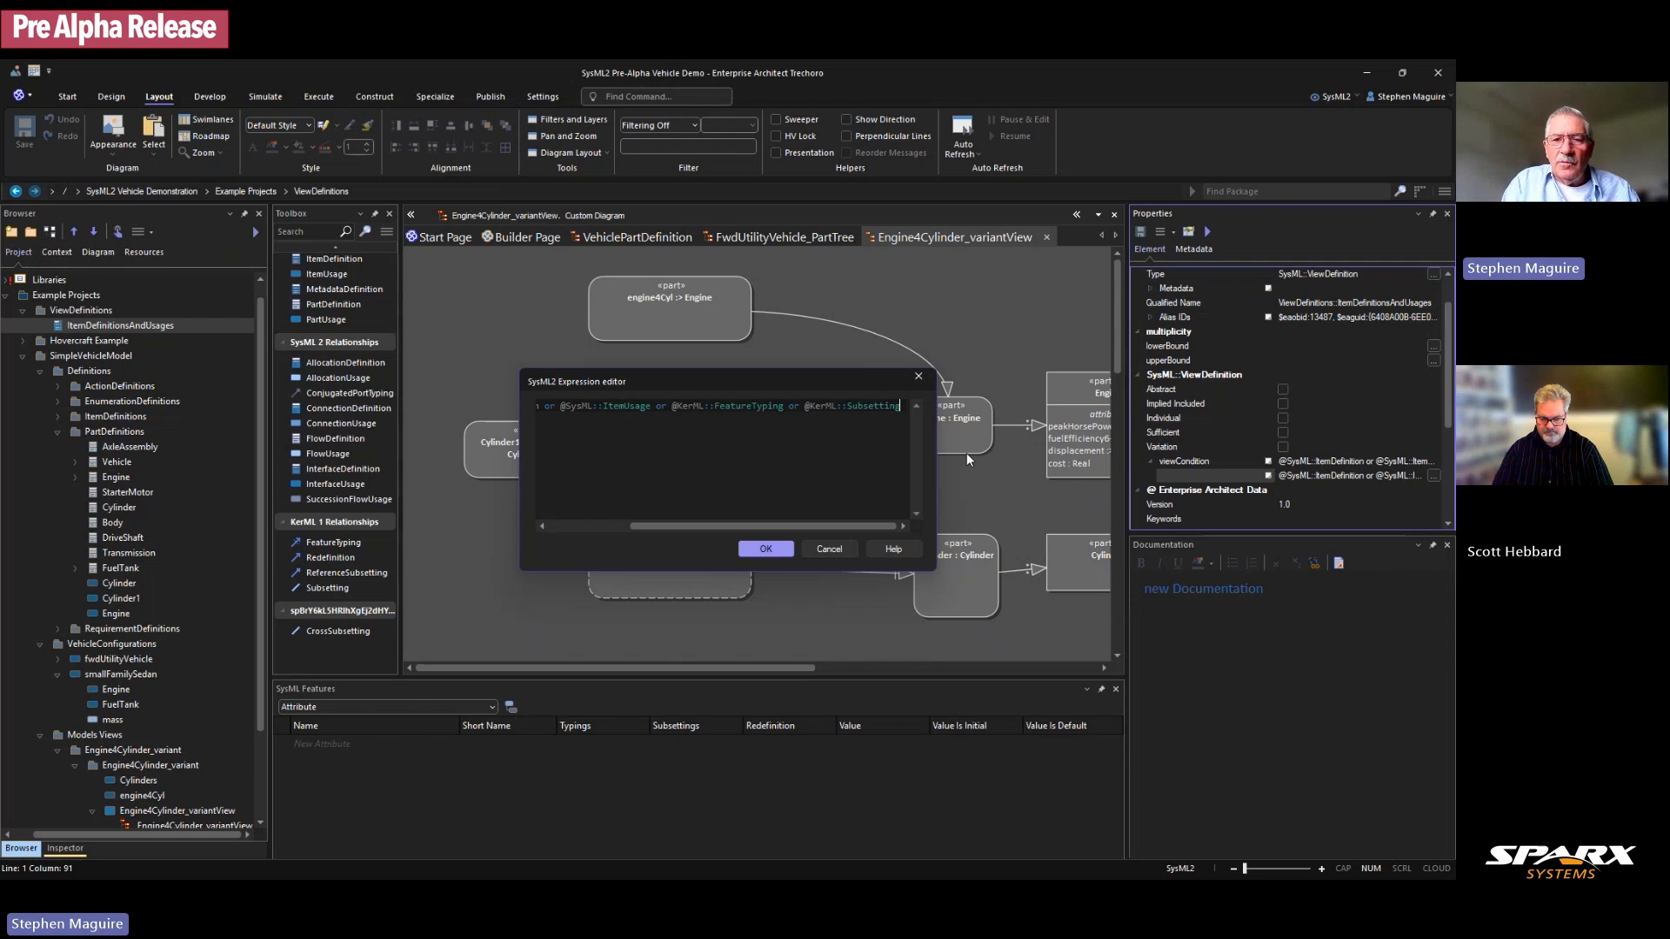
text(or )
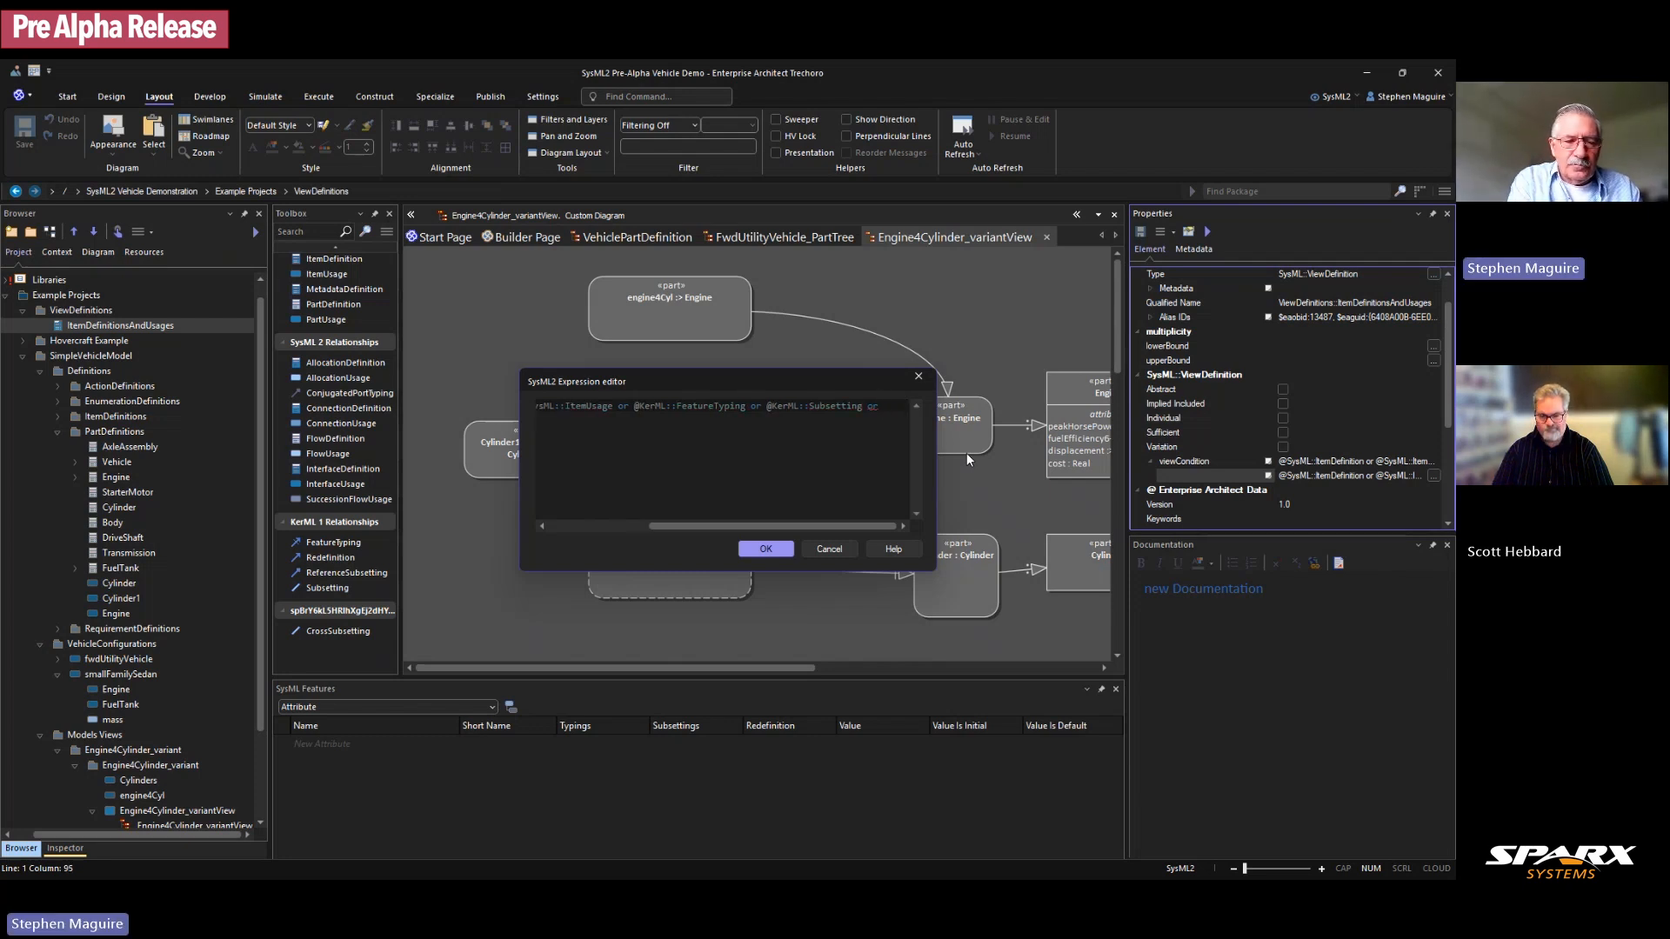
text(@Ker)
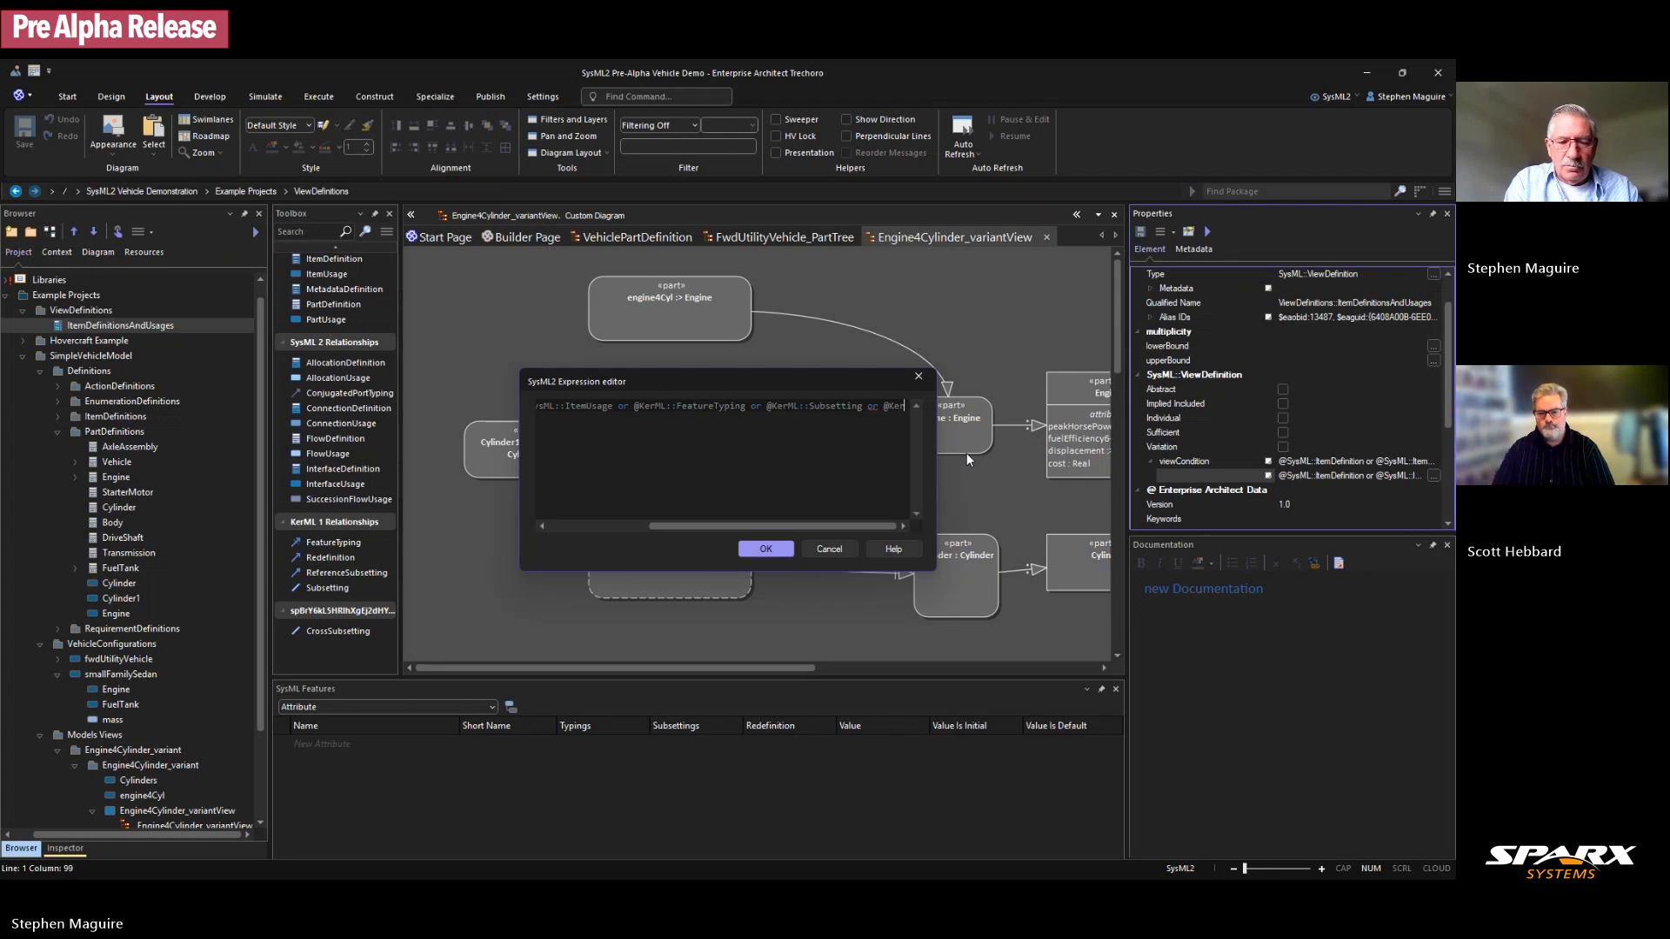
text(ML)
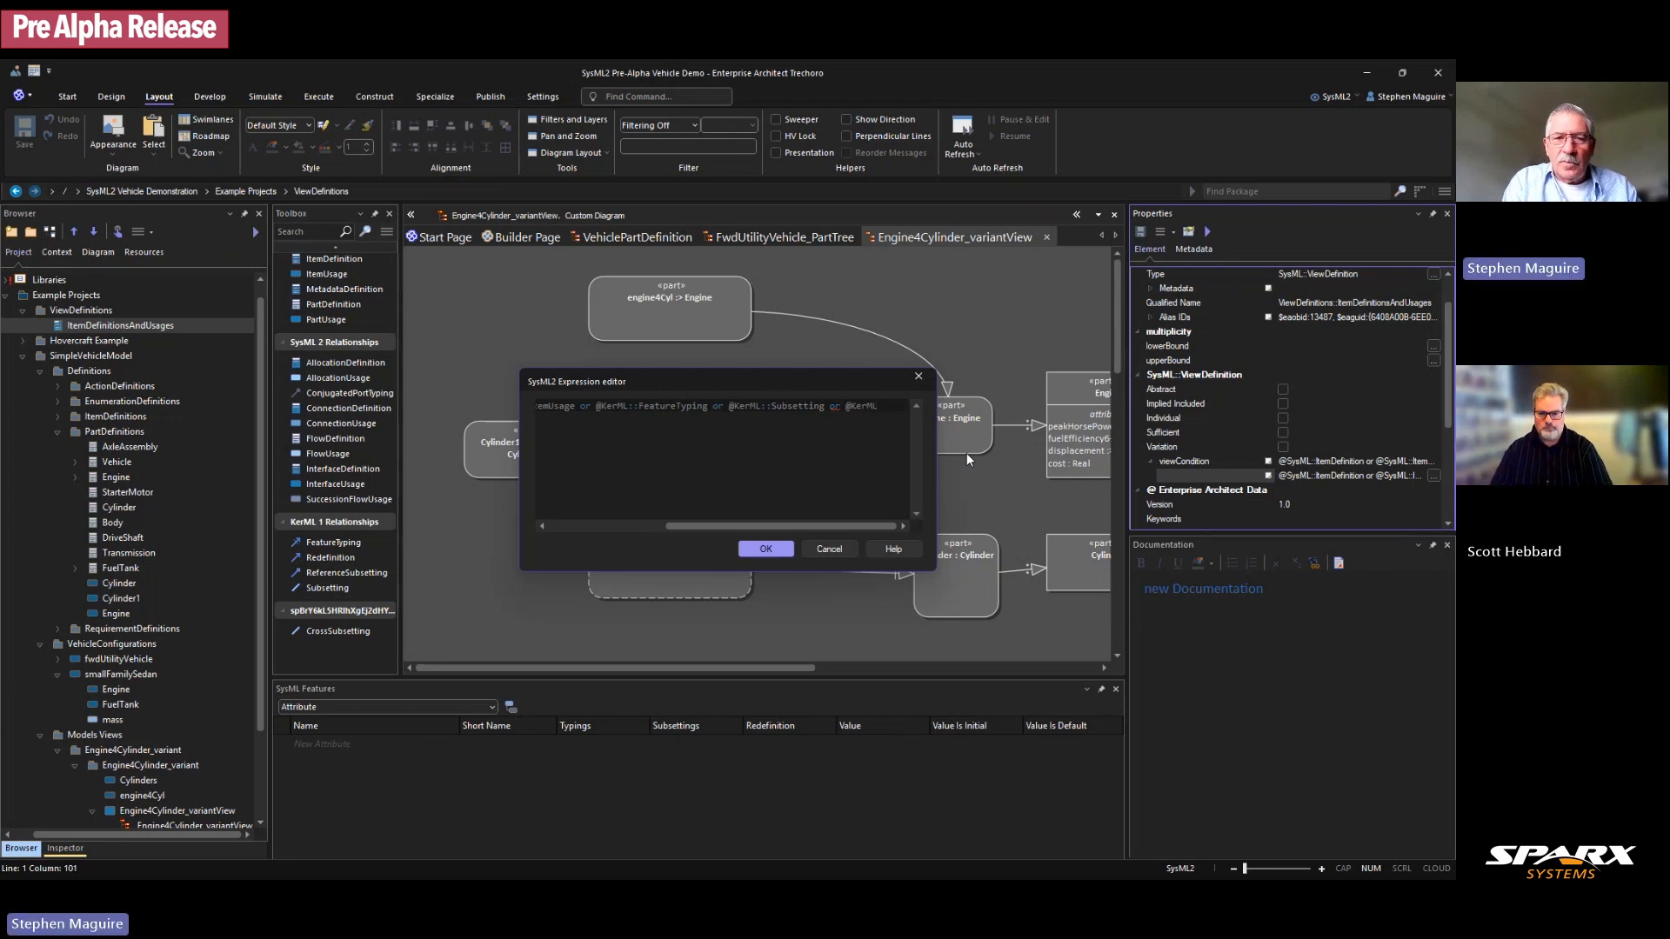
text(::)
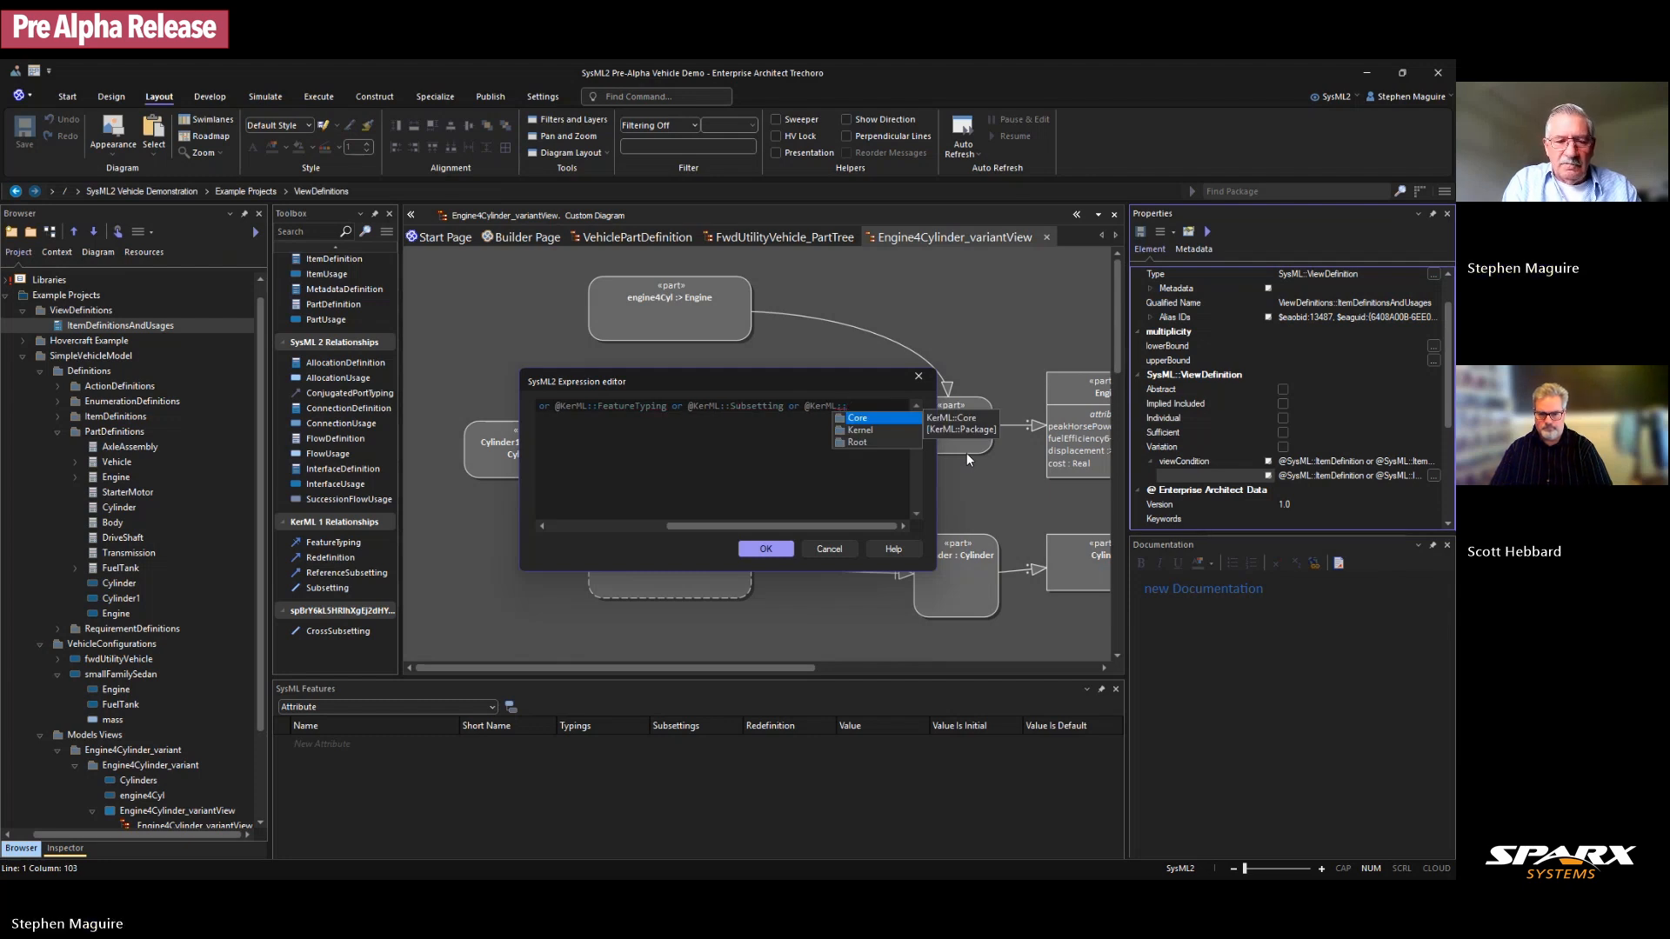
text(FeatureM)
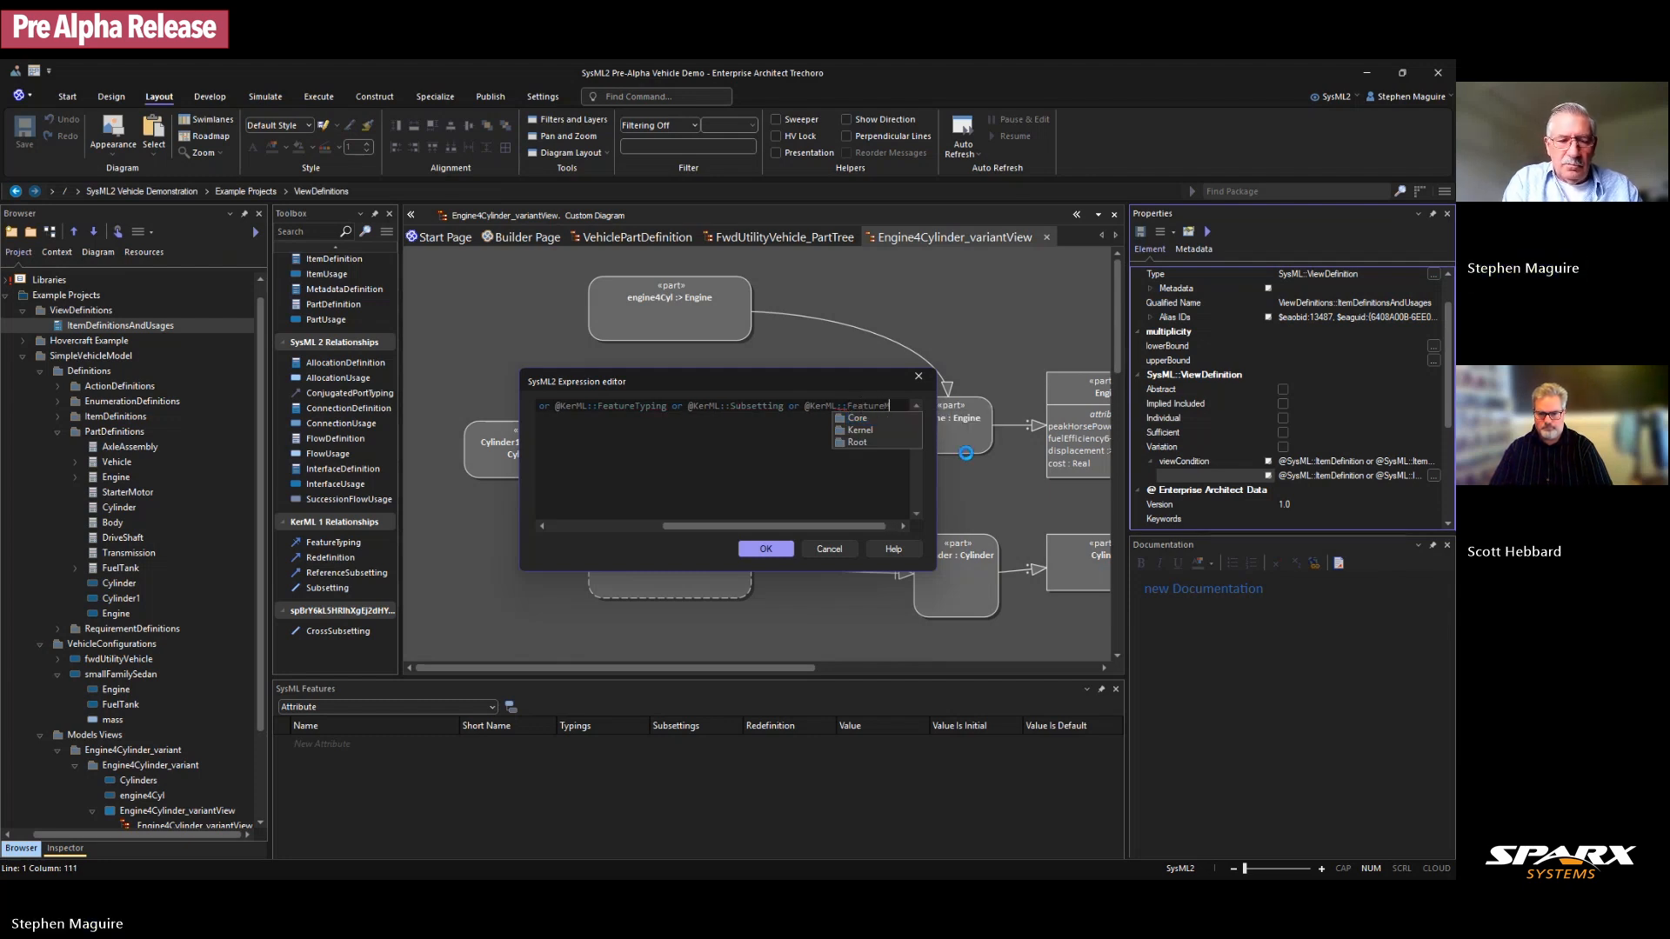
text(ember)
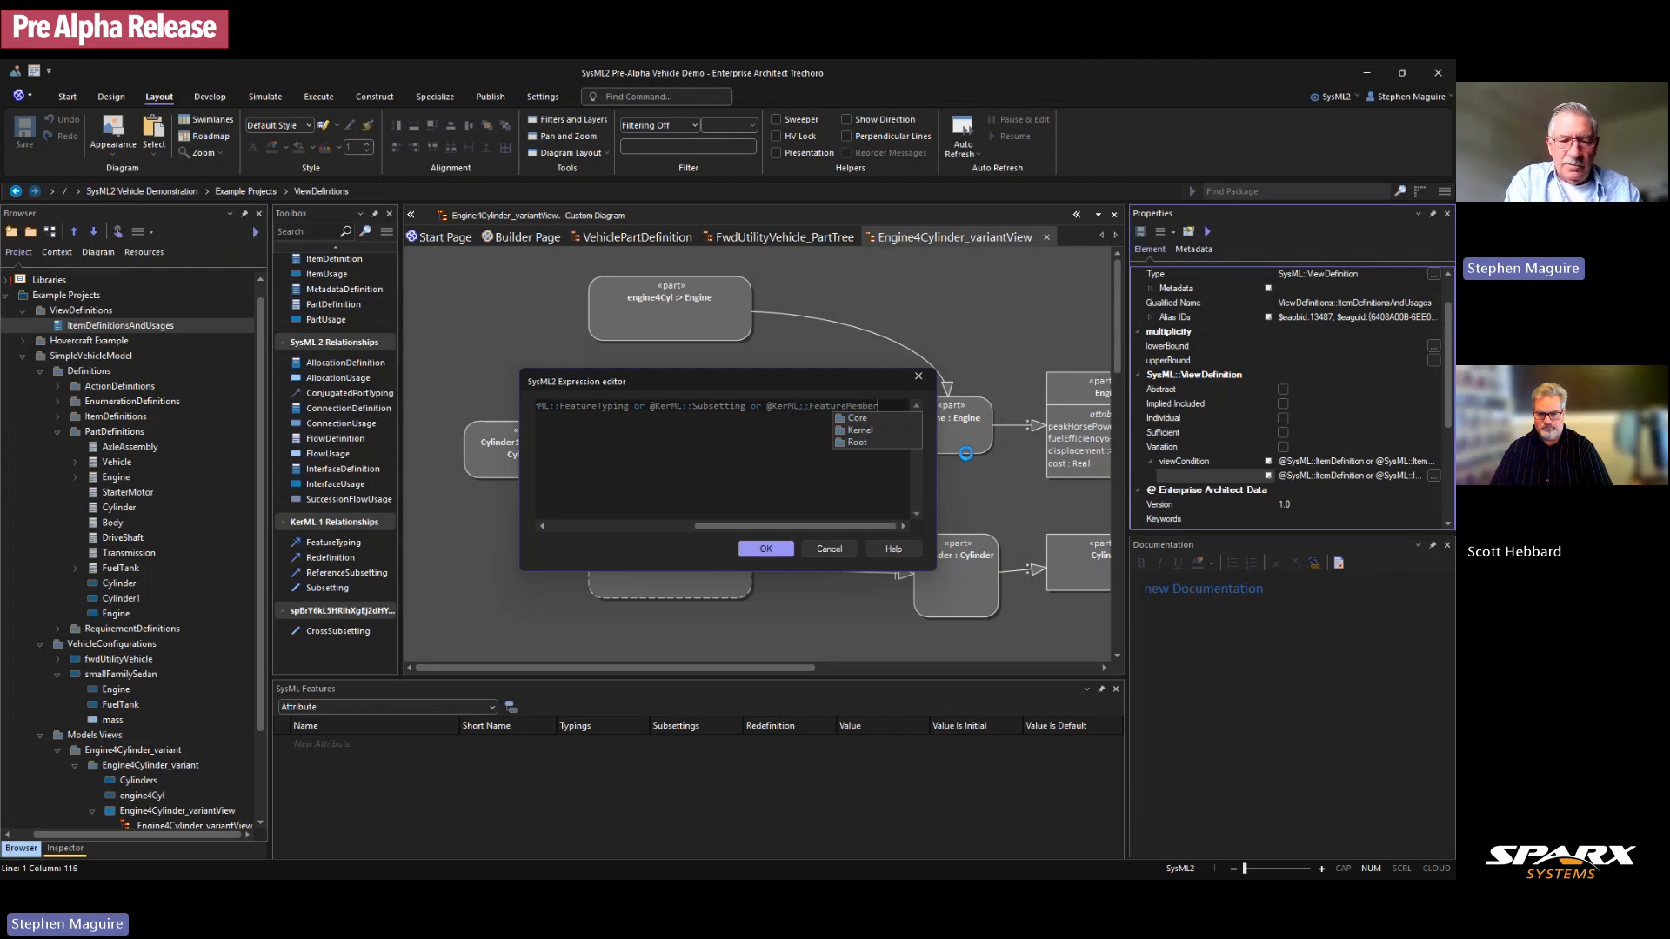
text(ship)
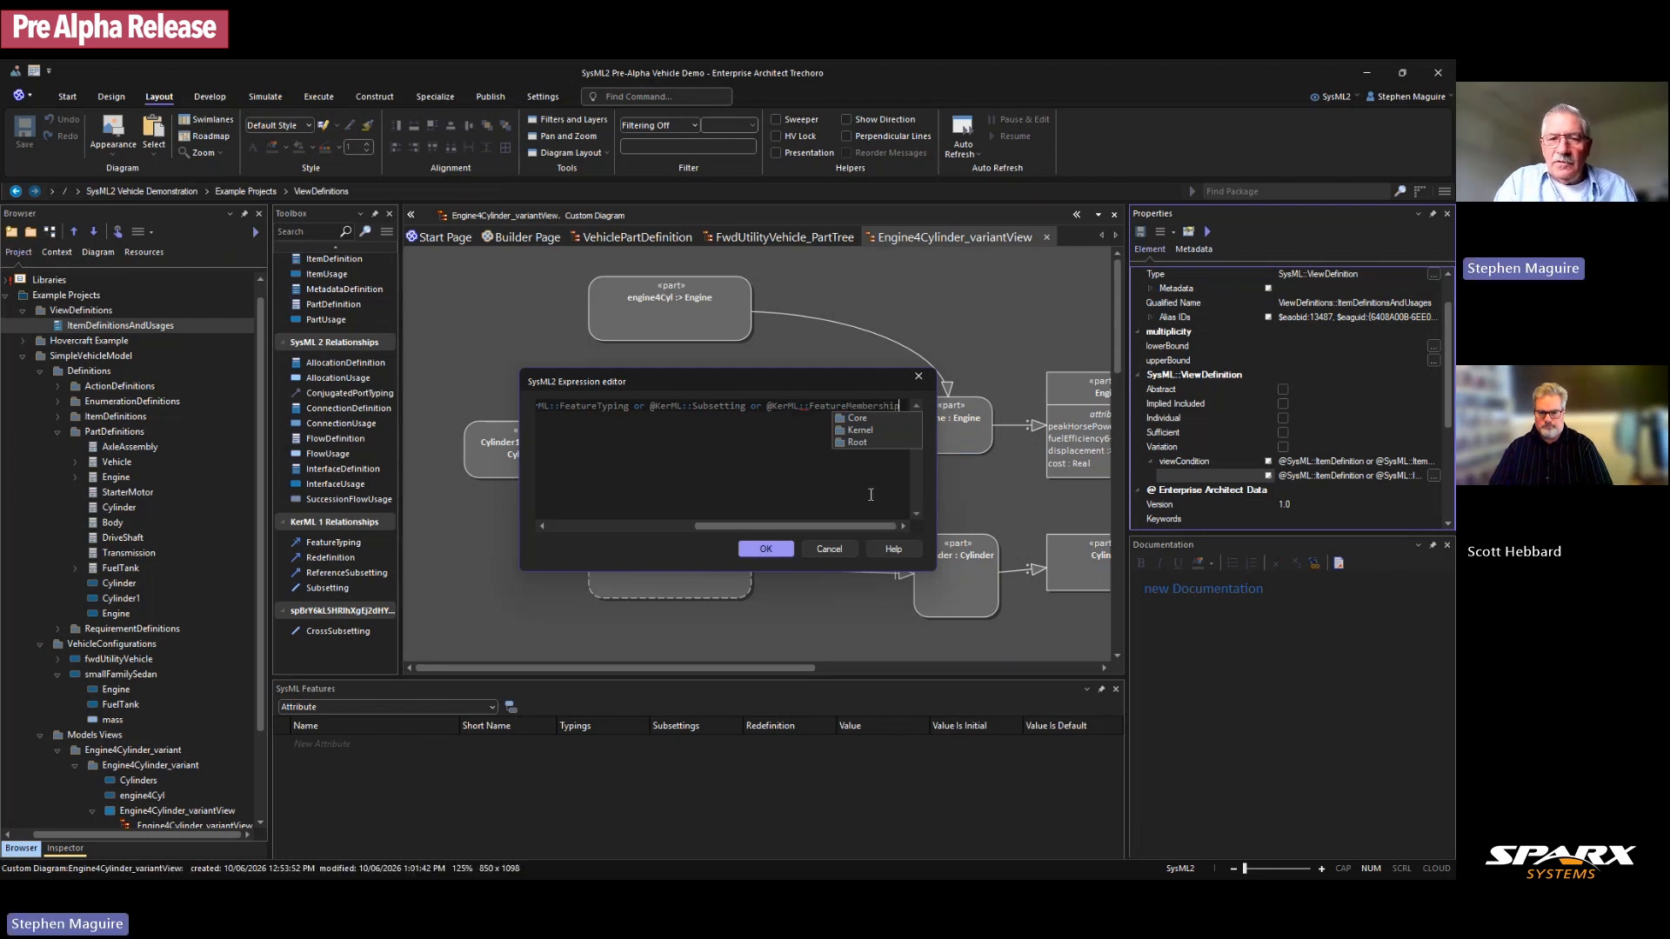
click(790, 463)
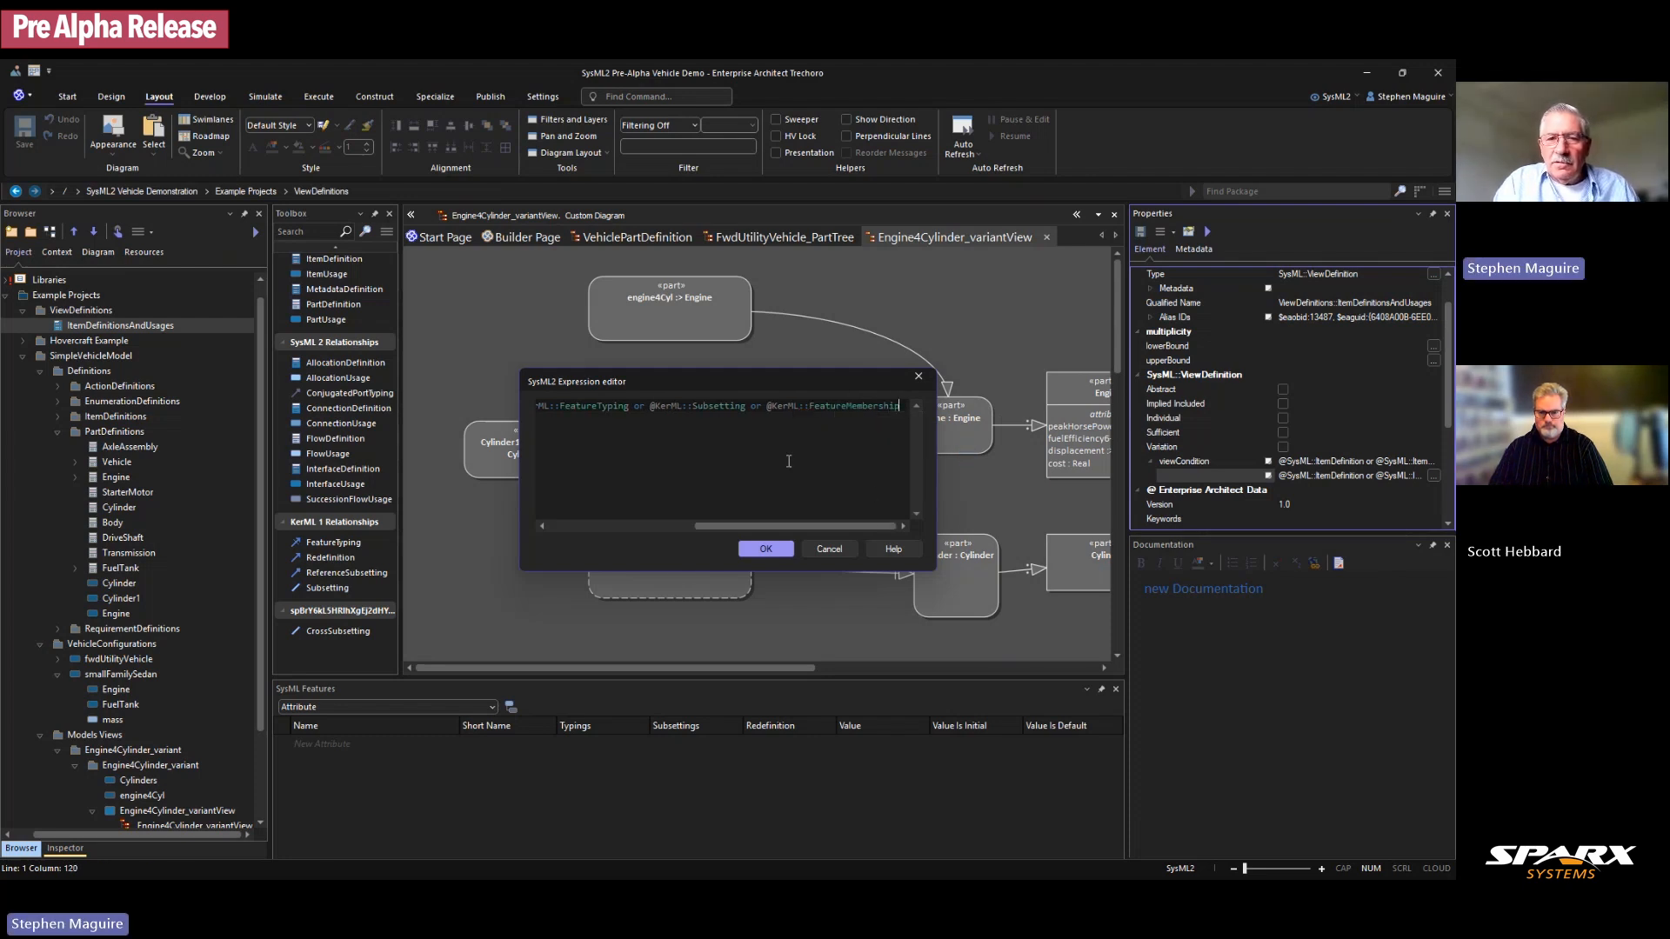
click(766, 549)
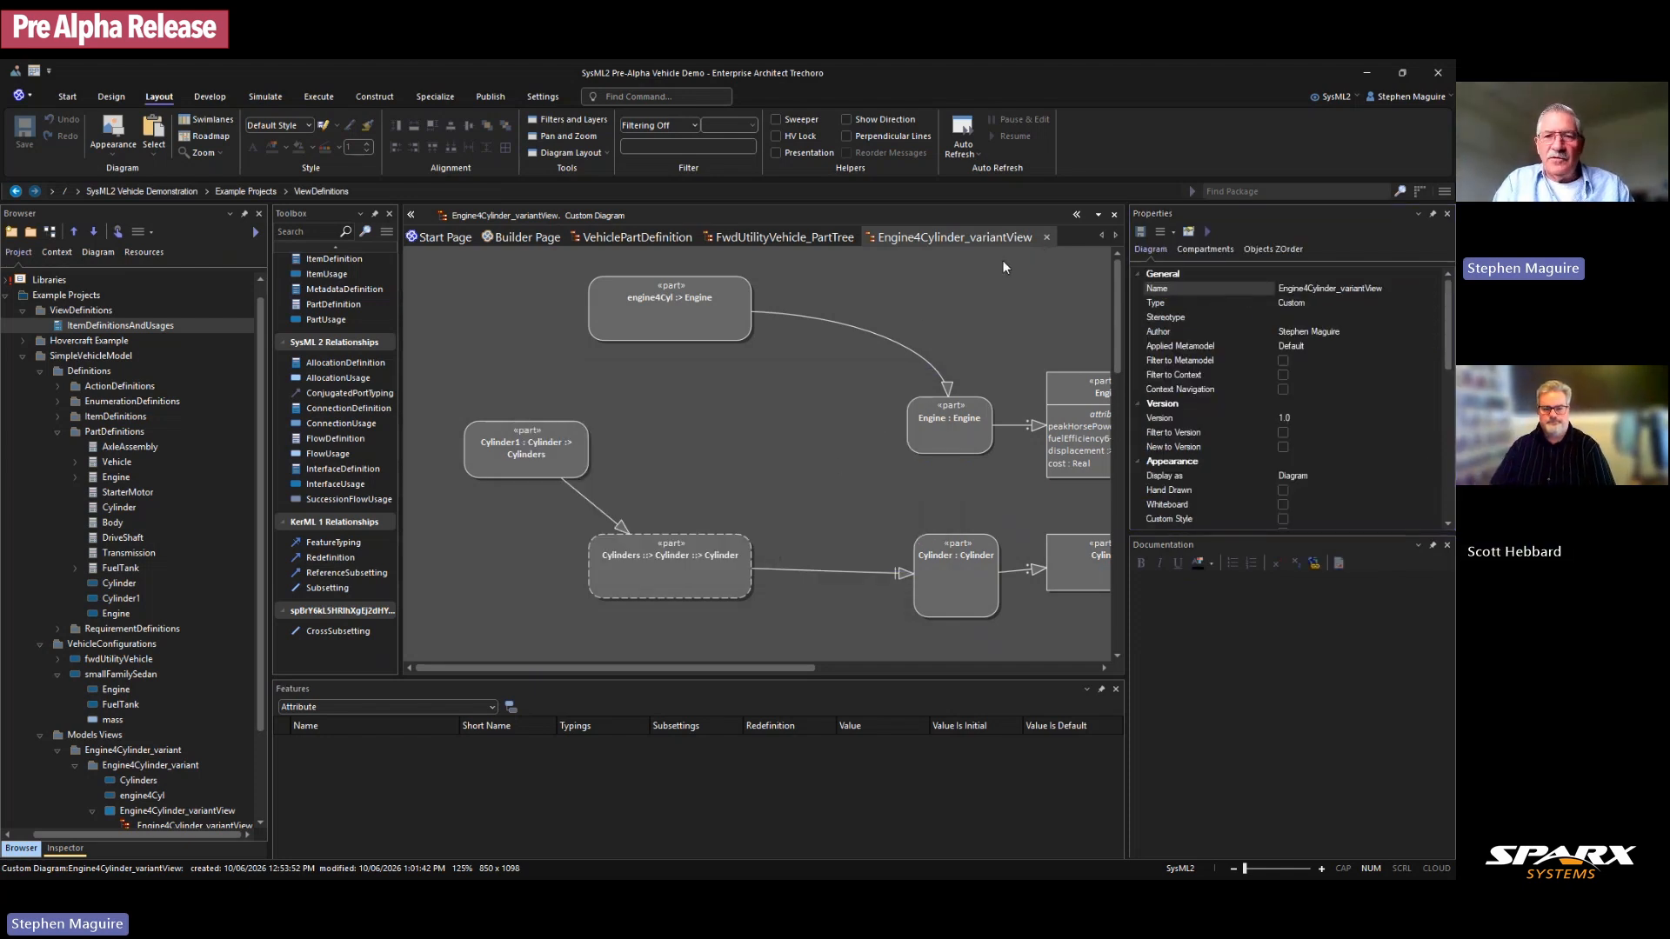
Step: Close the Engine4Cylinder_variantView diagram and reopen it from the Browser
click(1046, 237)
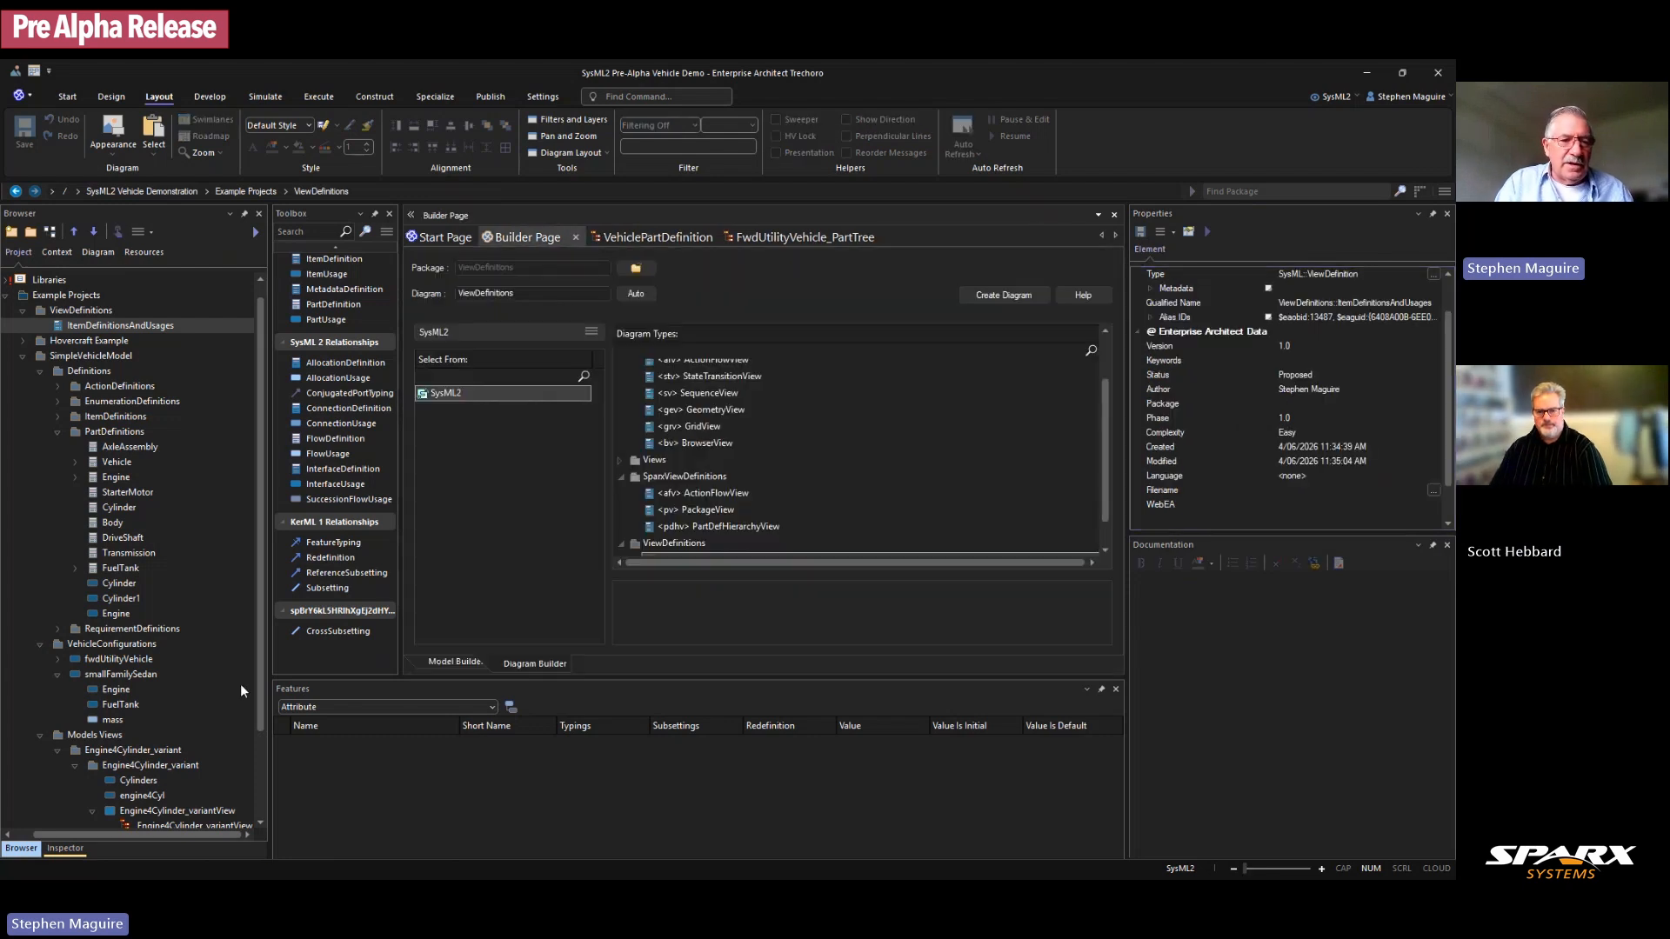
scroll(207, 750, down, 2)
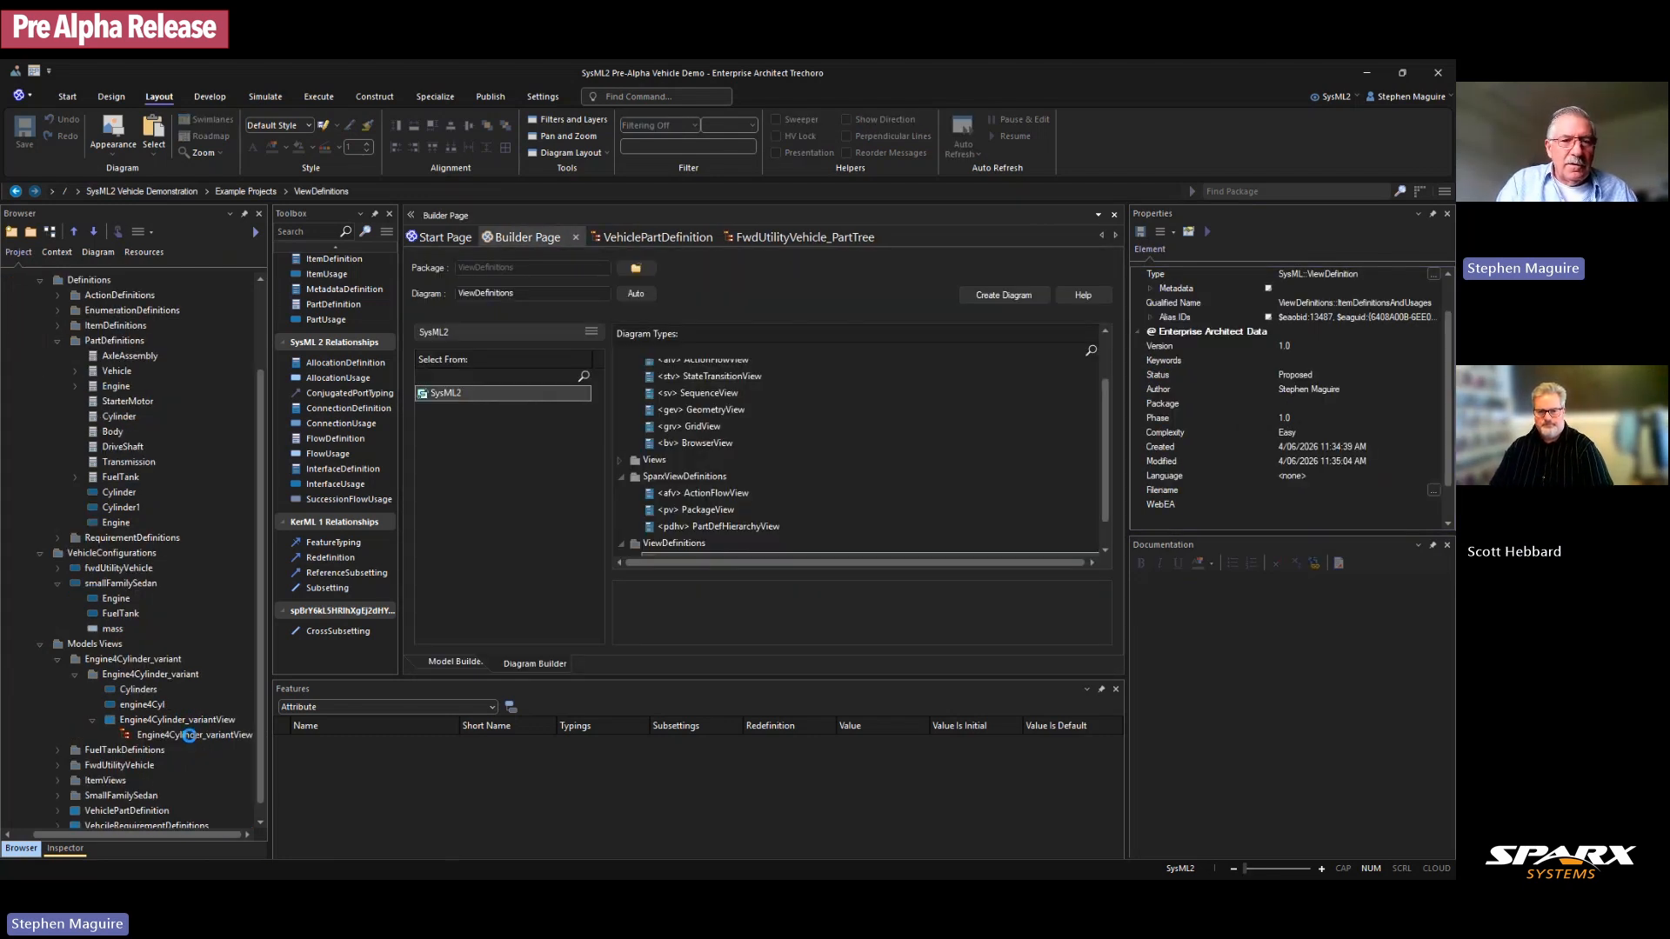
double_click(189, 735)
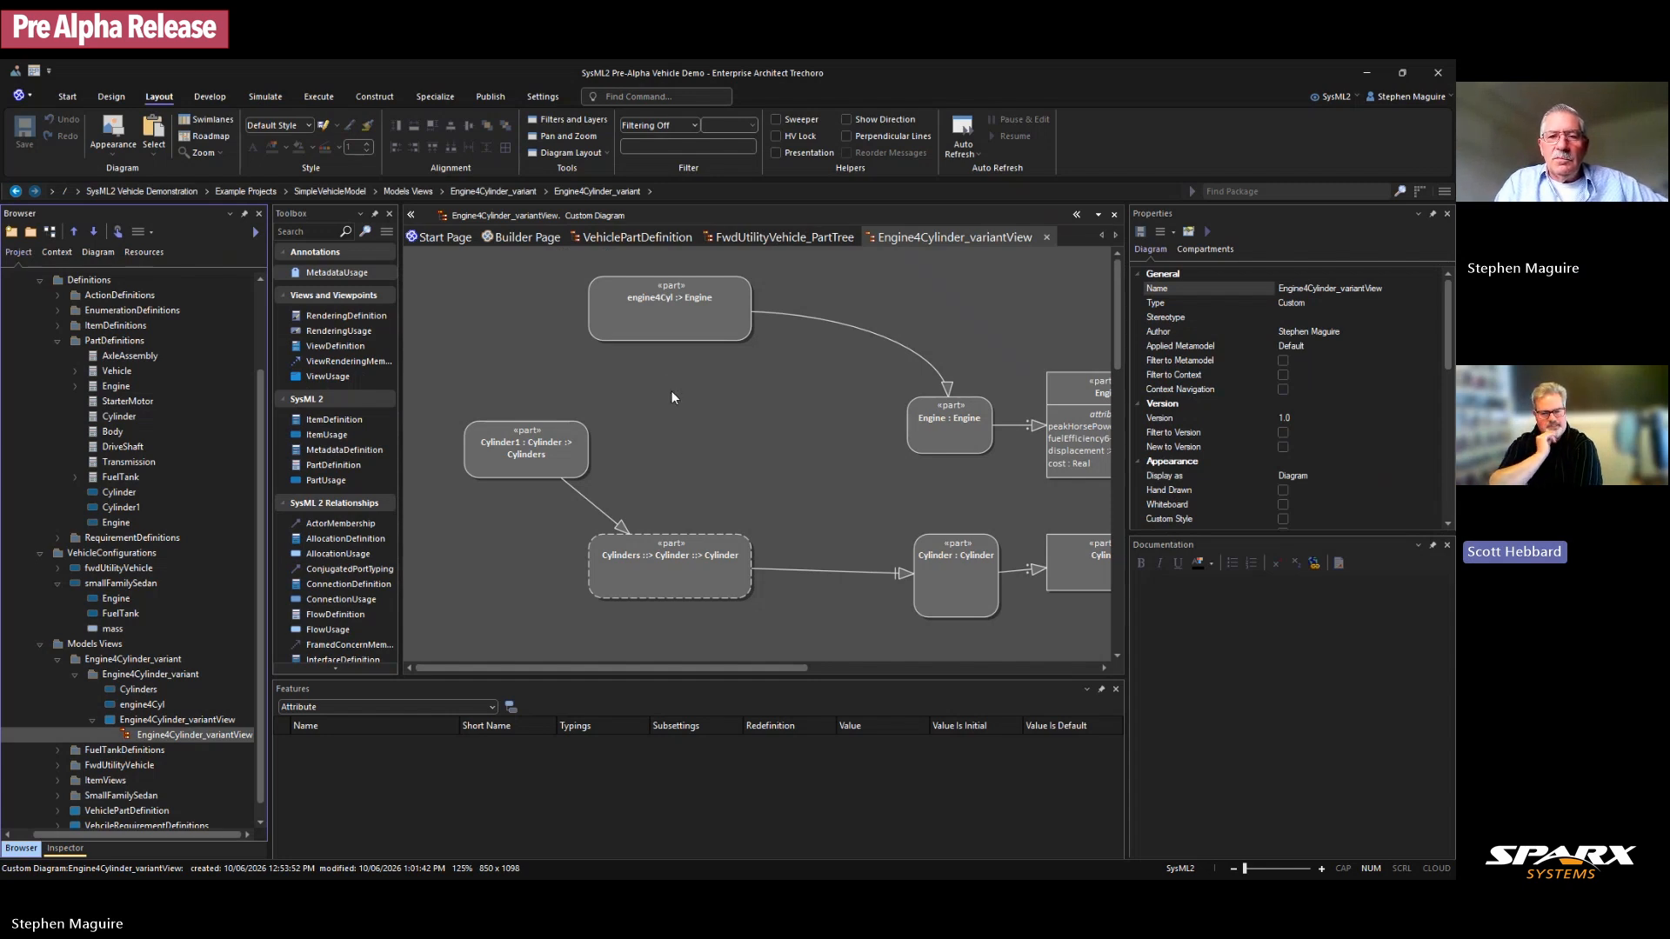
Step: Connect Cylinder1 to engine4Cyl with a Feature Membership connector, shifted slightly left
click(559, 442)
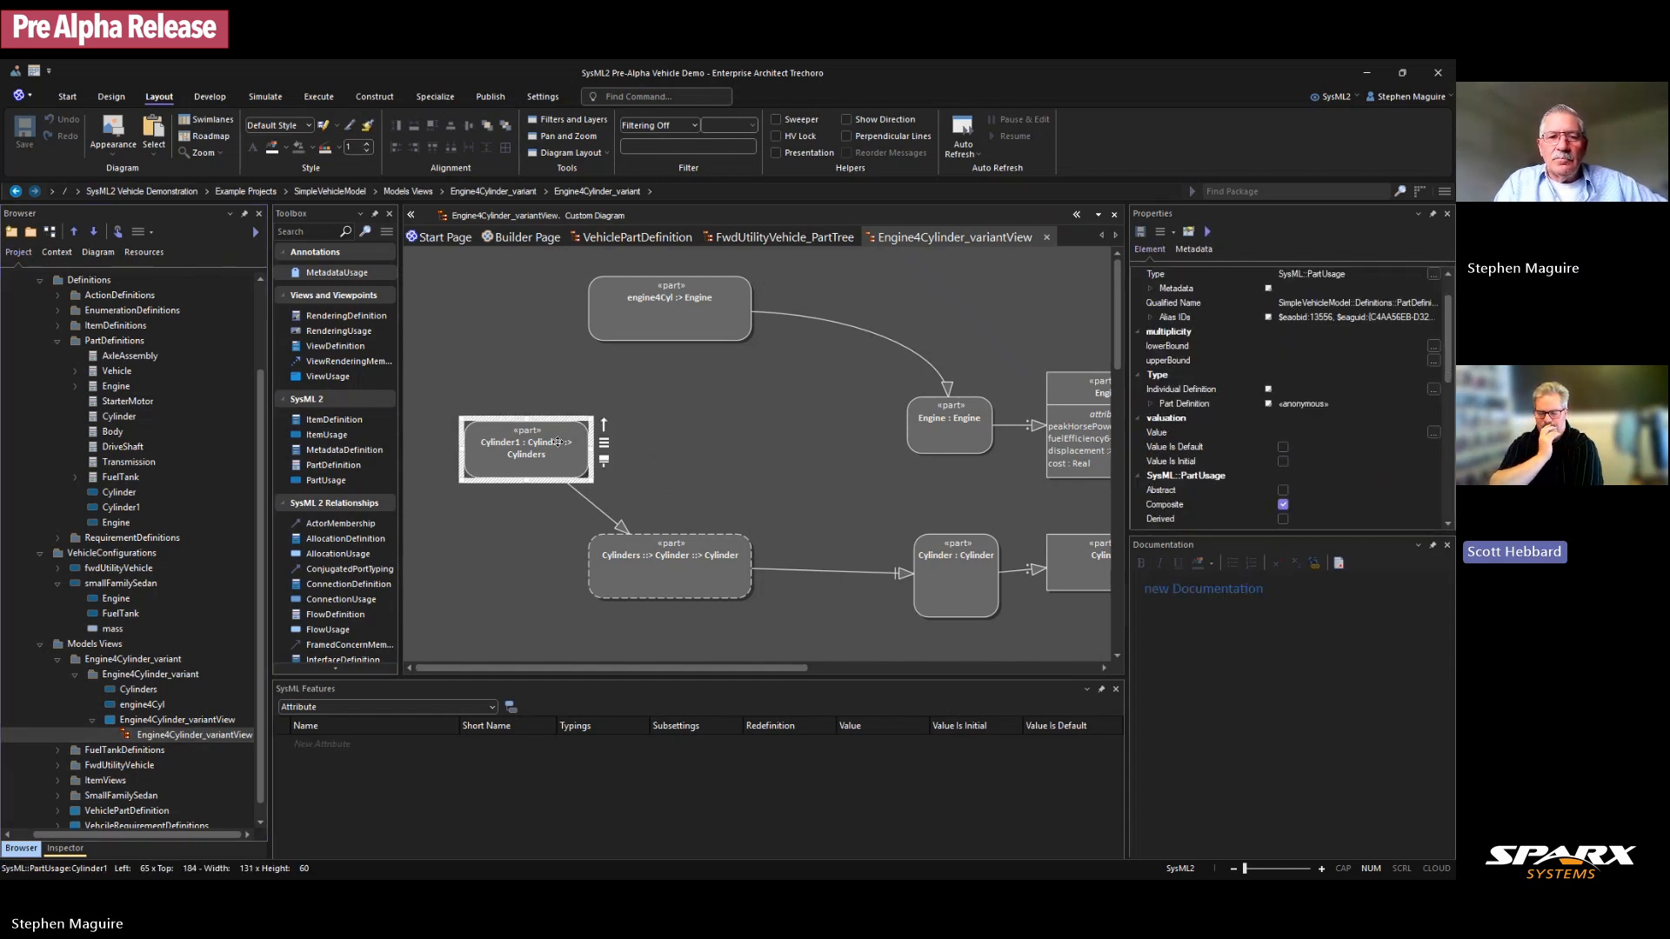
drag(603, 417, 608, 421)
drag(620, 319, 620, 319)
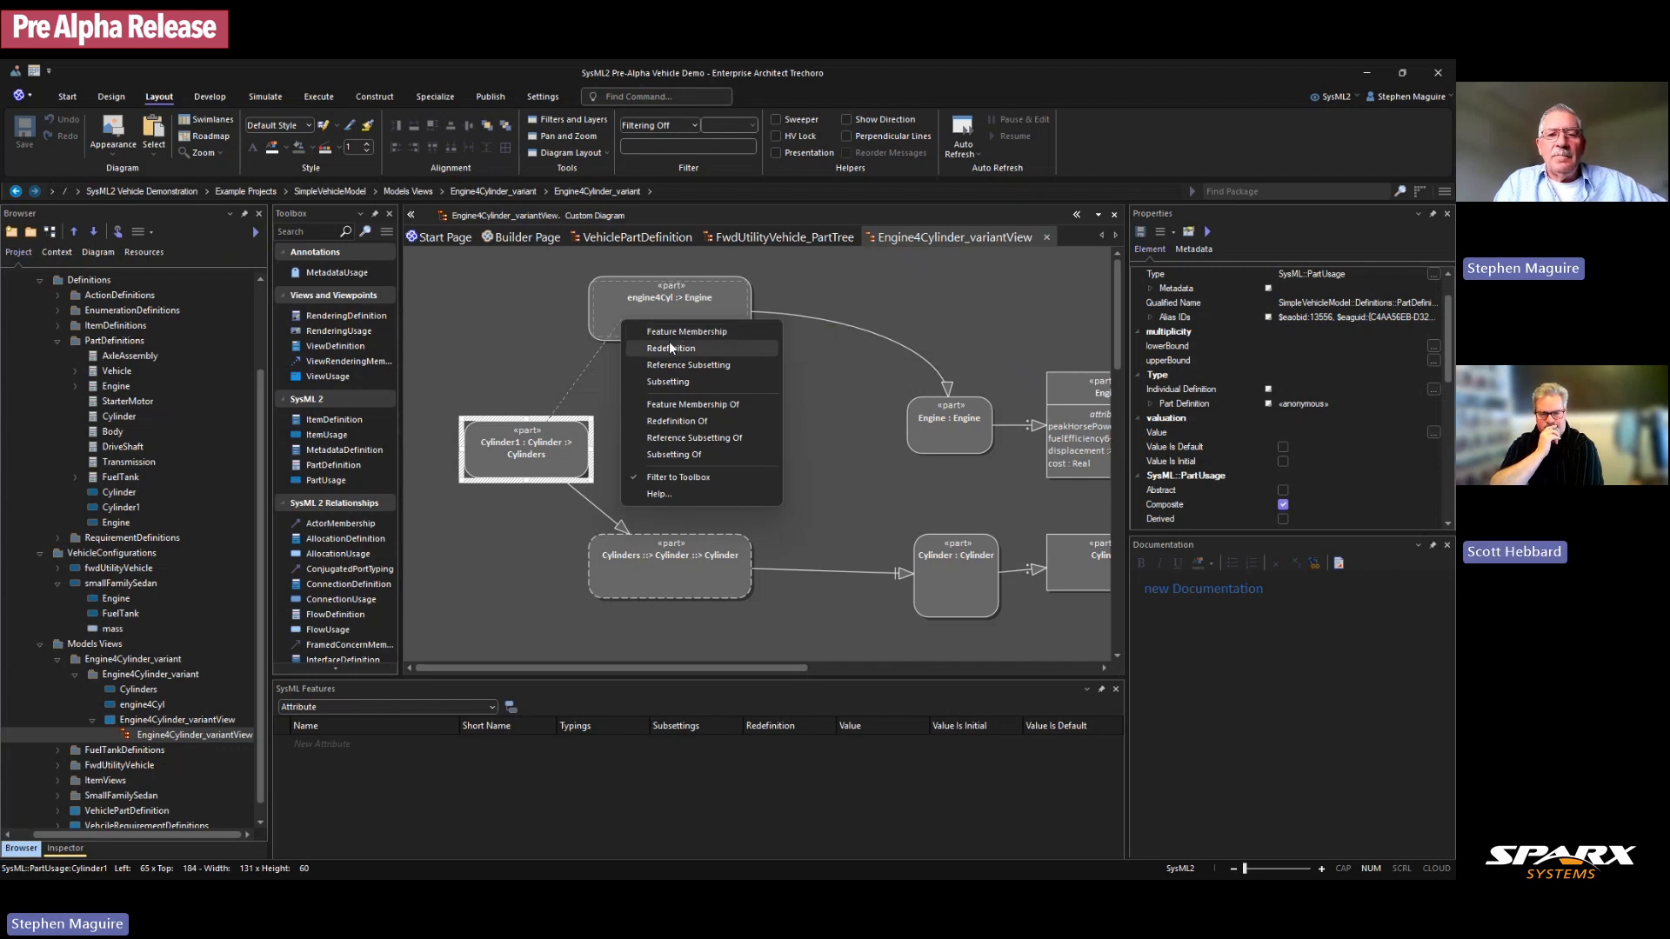
click(561, 377)
click(560, 414)
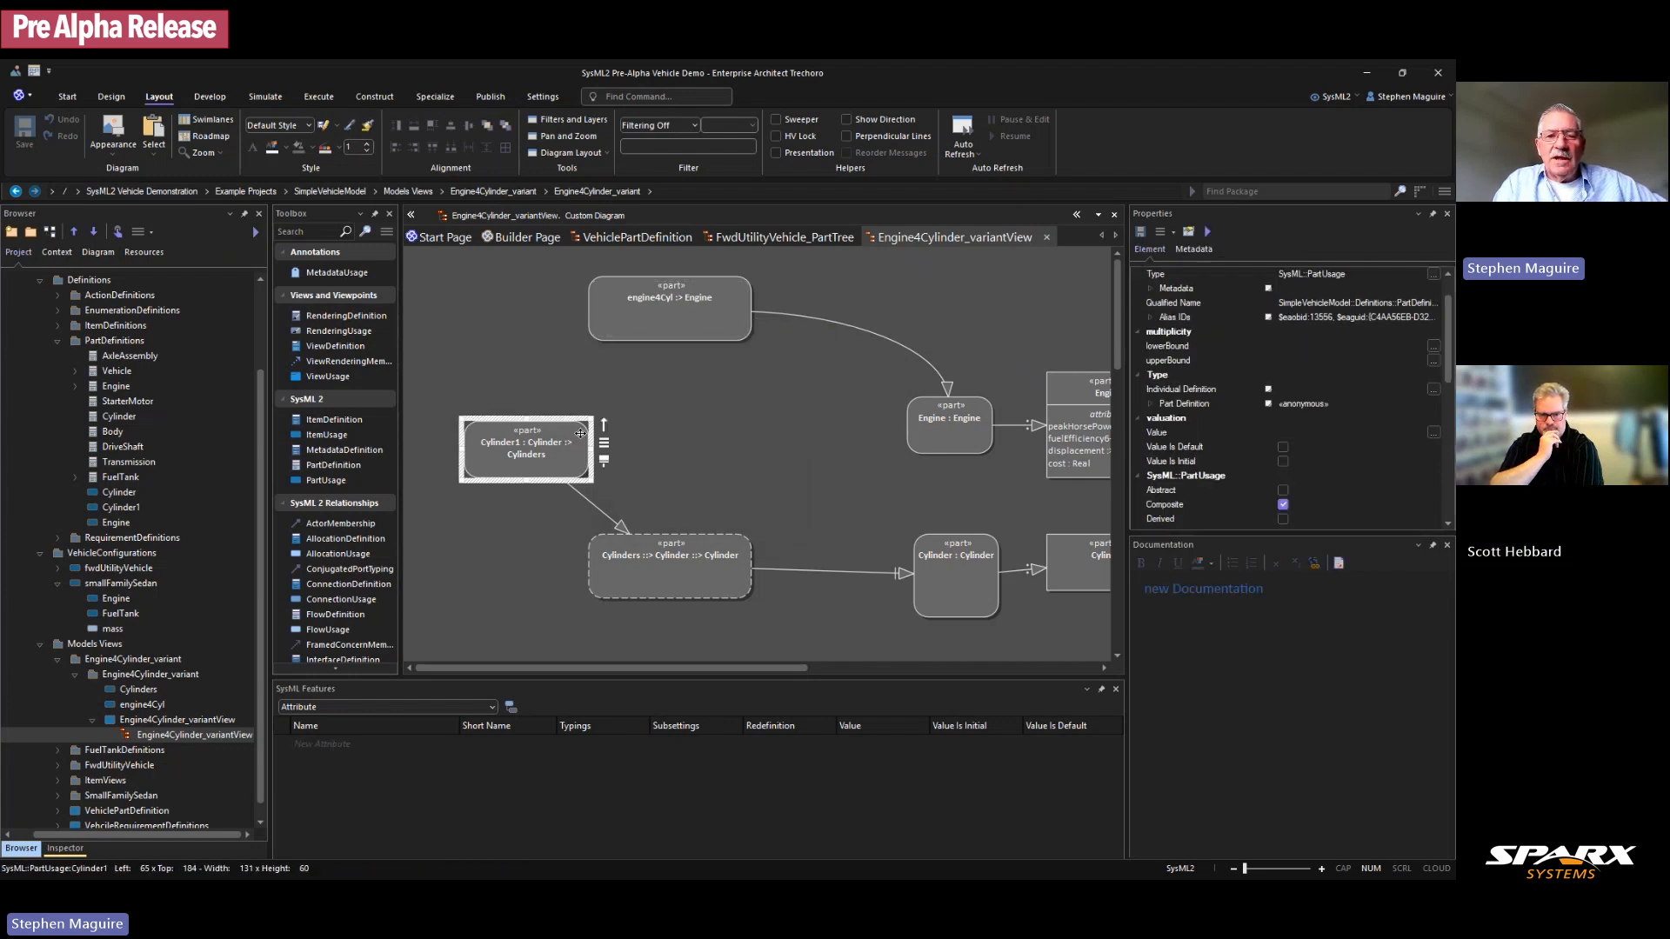
drag(606, 420, 625, 325)
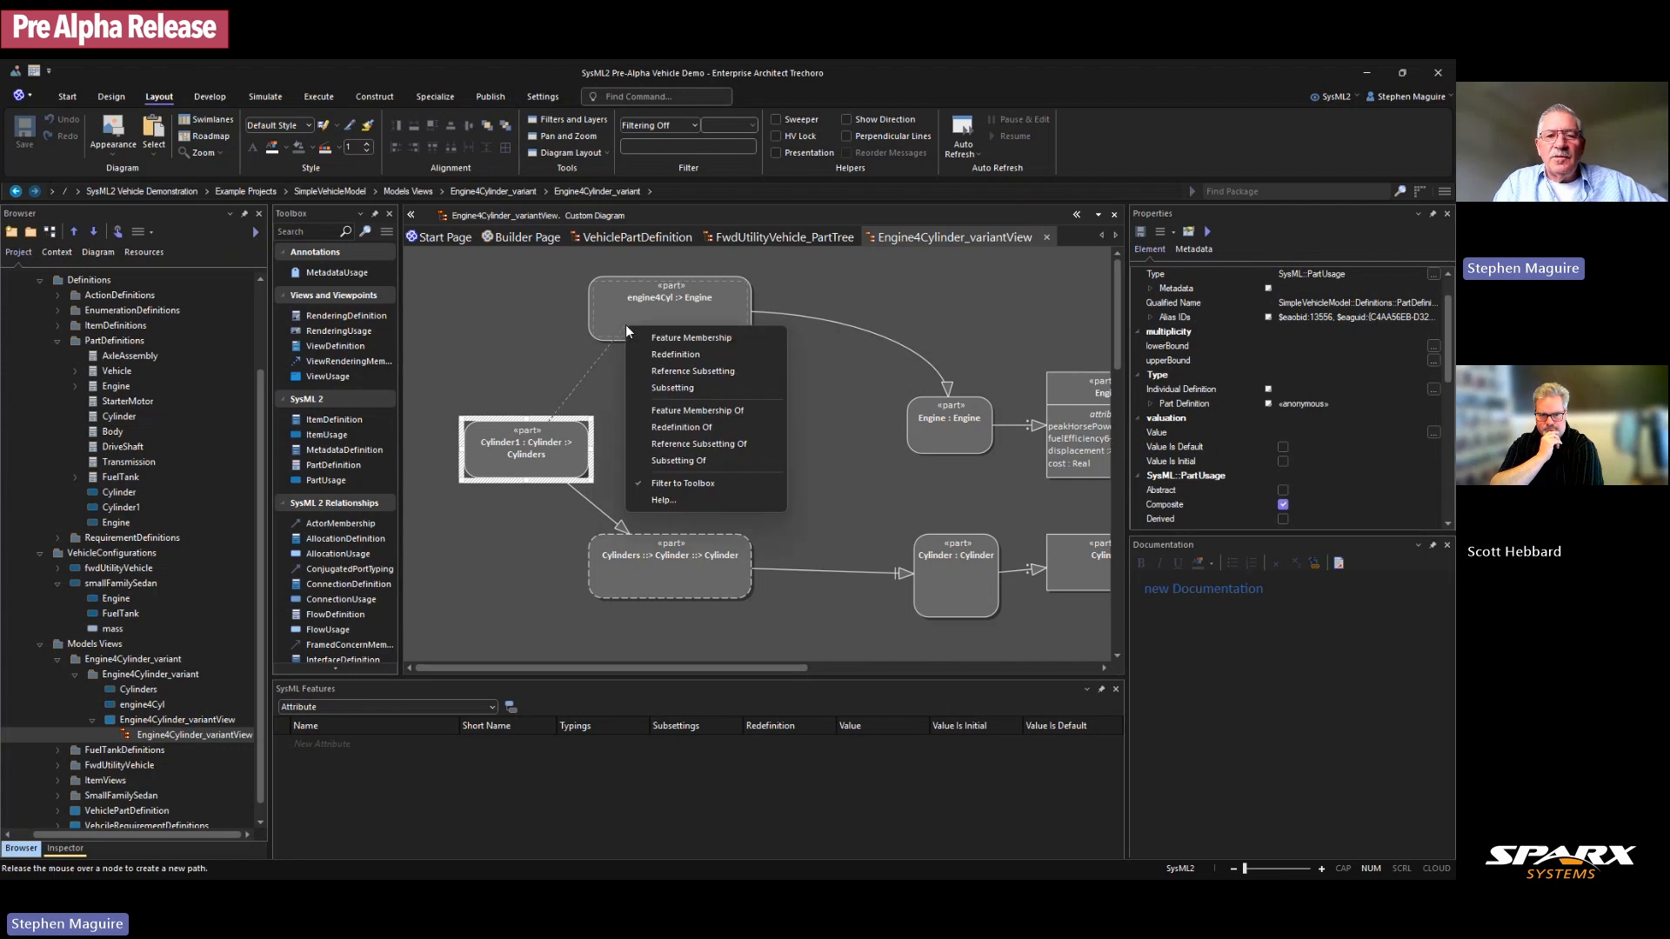
click(687, 410)
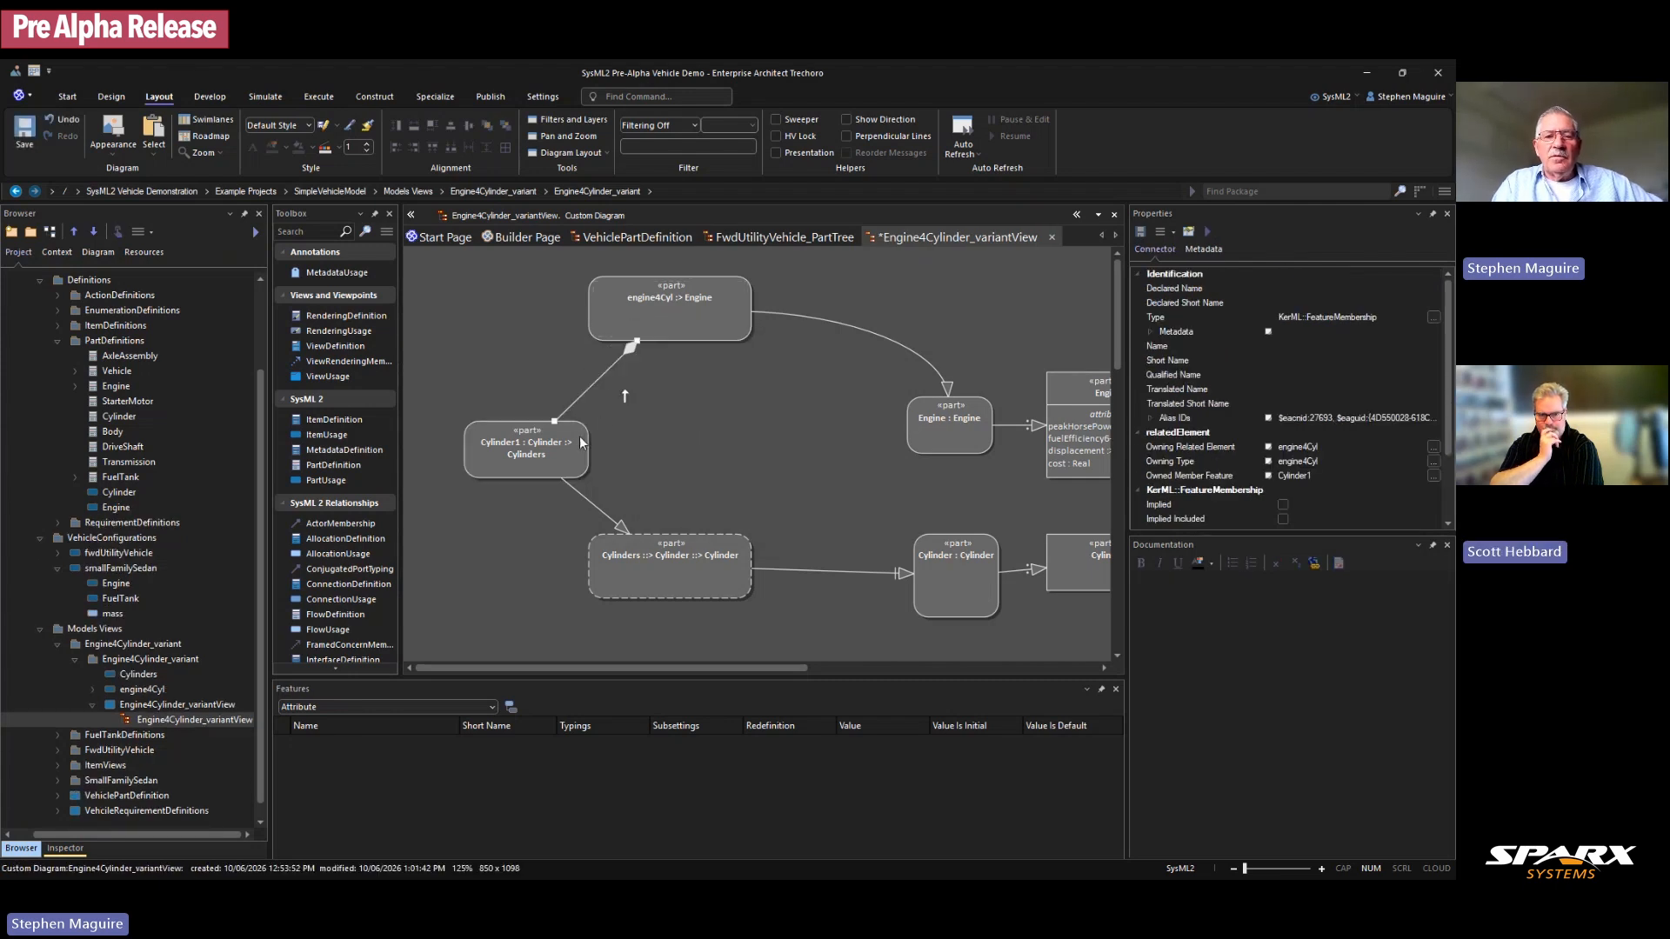
drag(594, 386, 581, 391)
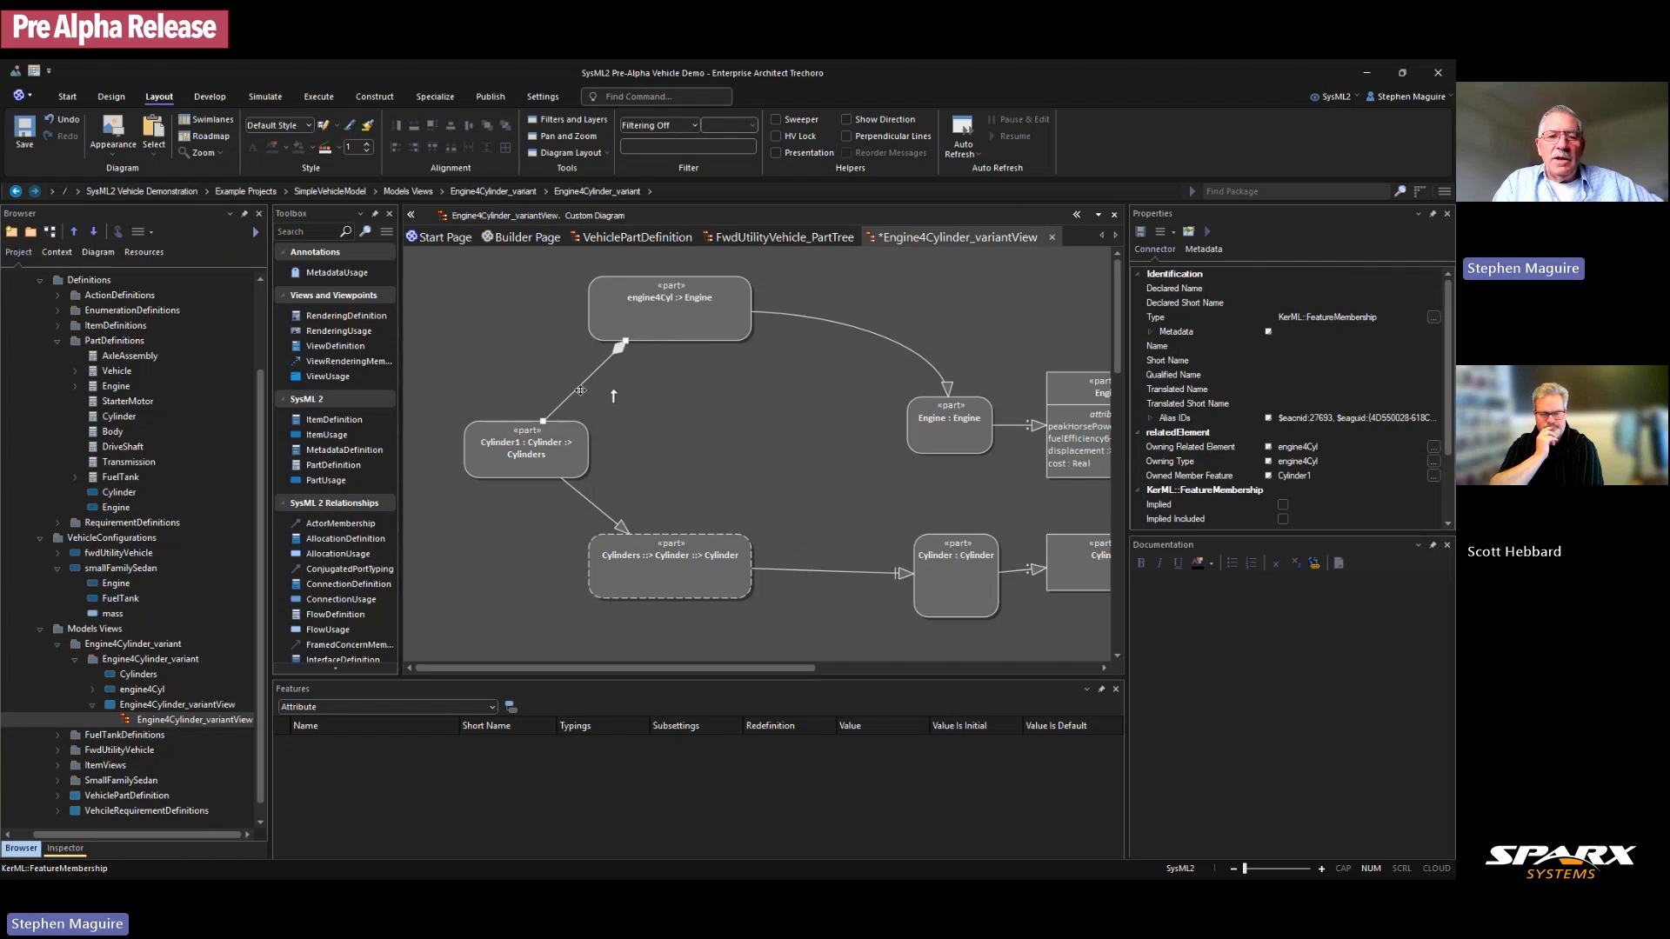
click(635, 442)
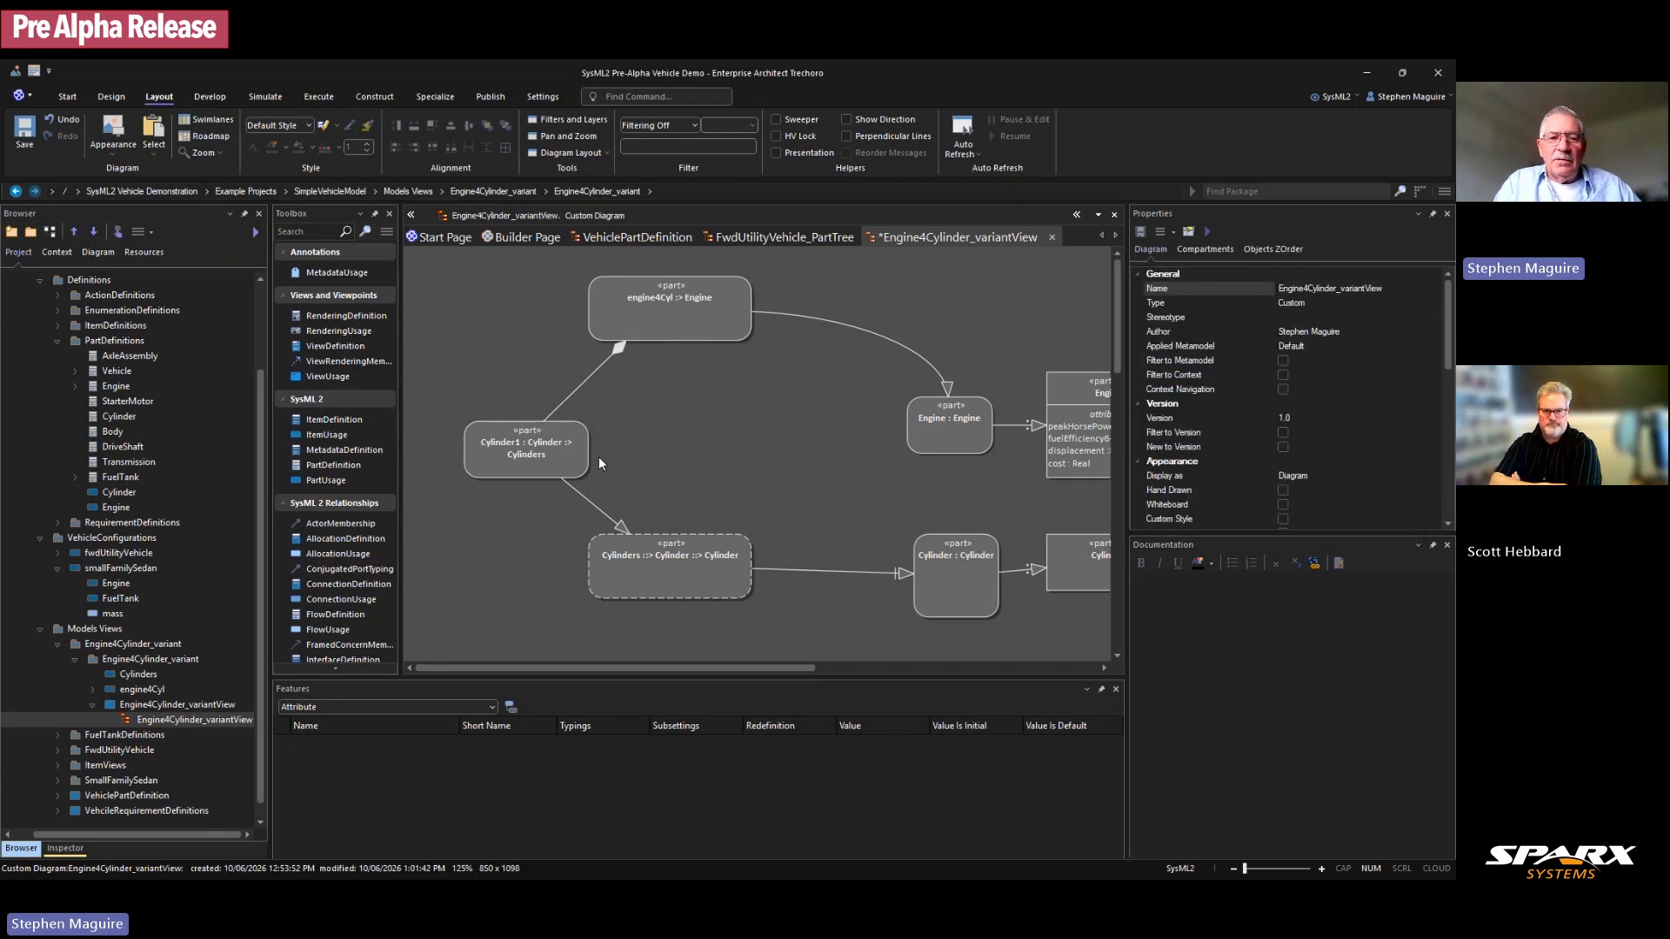
Step: Nudge the Cylinders and Cylinder1 parts into place and save the diagram
drag(668, 553, 674, 564)
click(567, 464)
drag(567, 464, 551, 457)
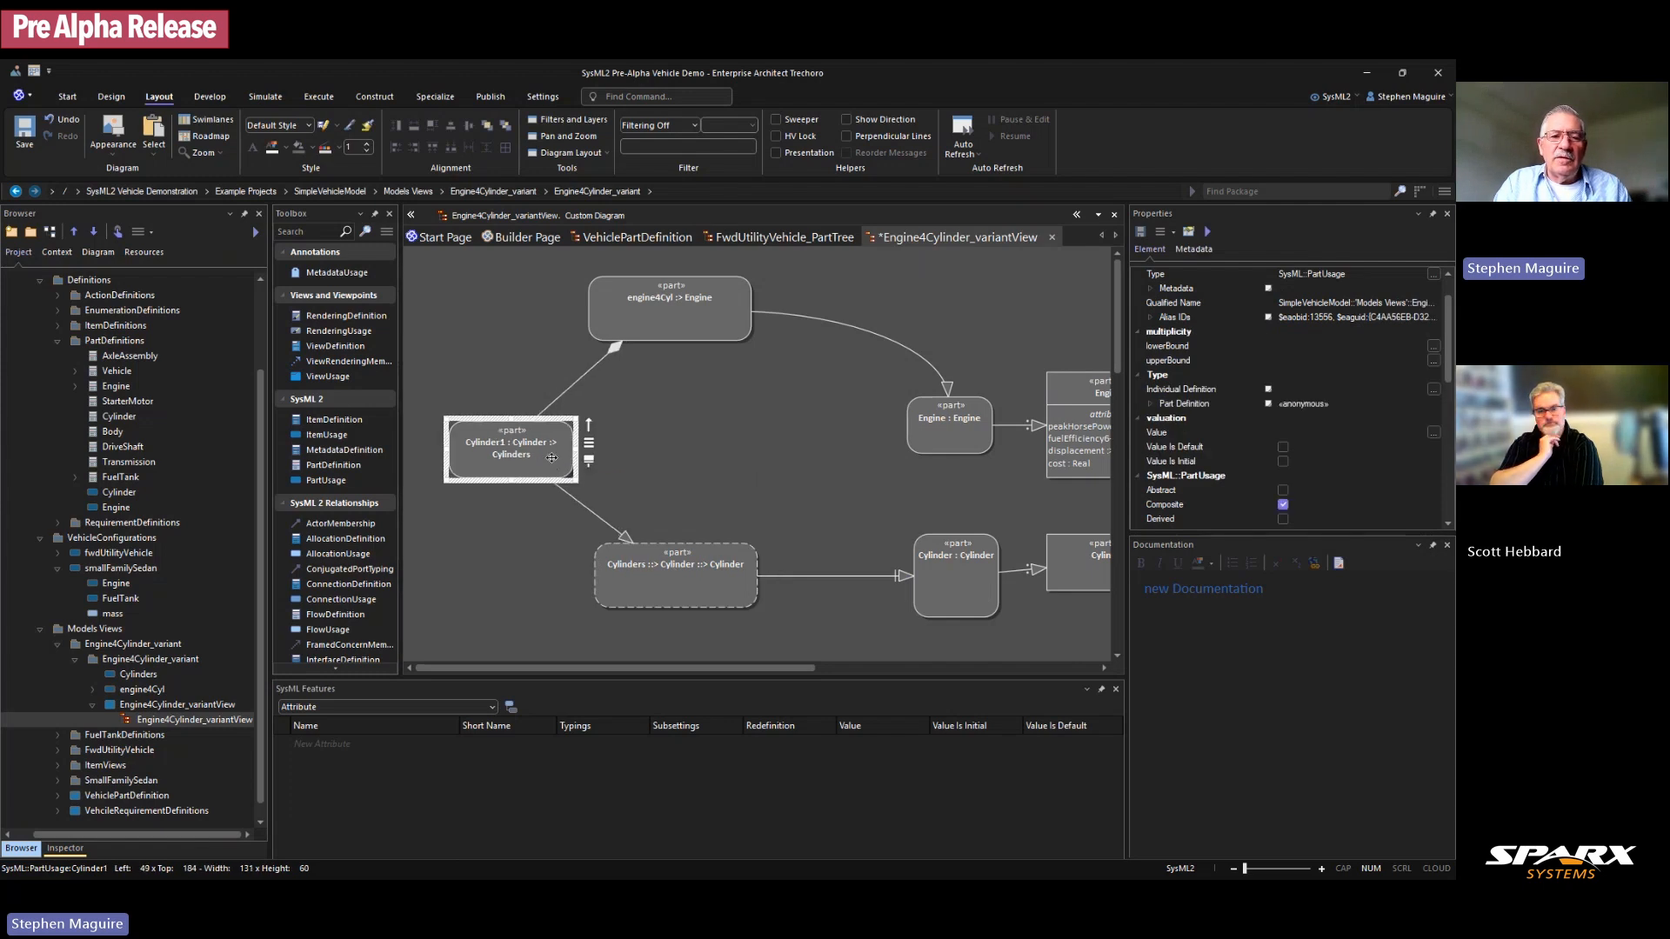
click(642, 462)
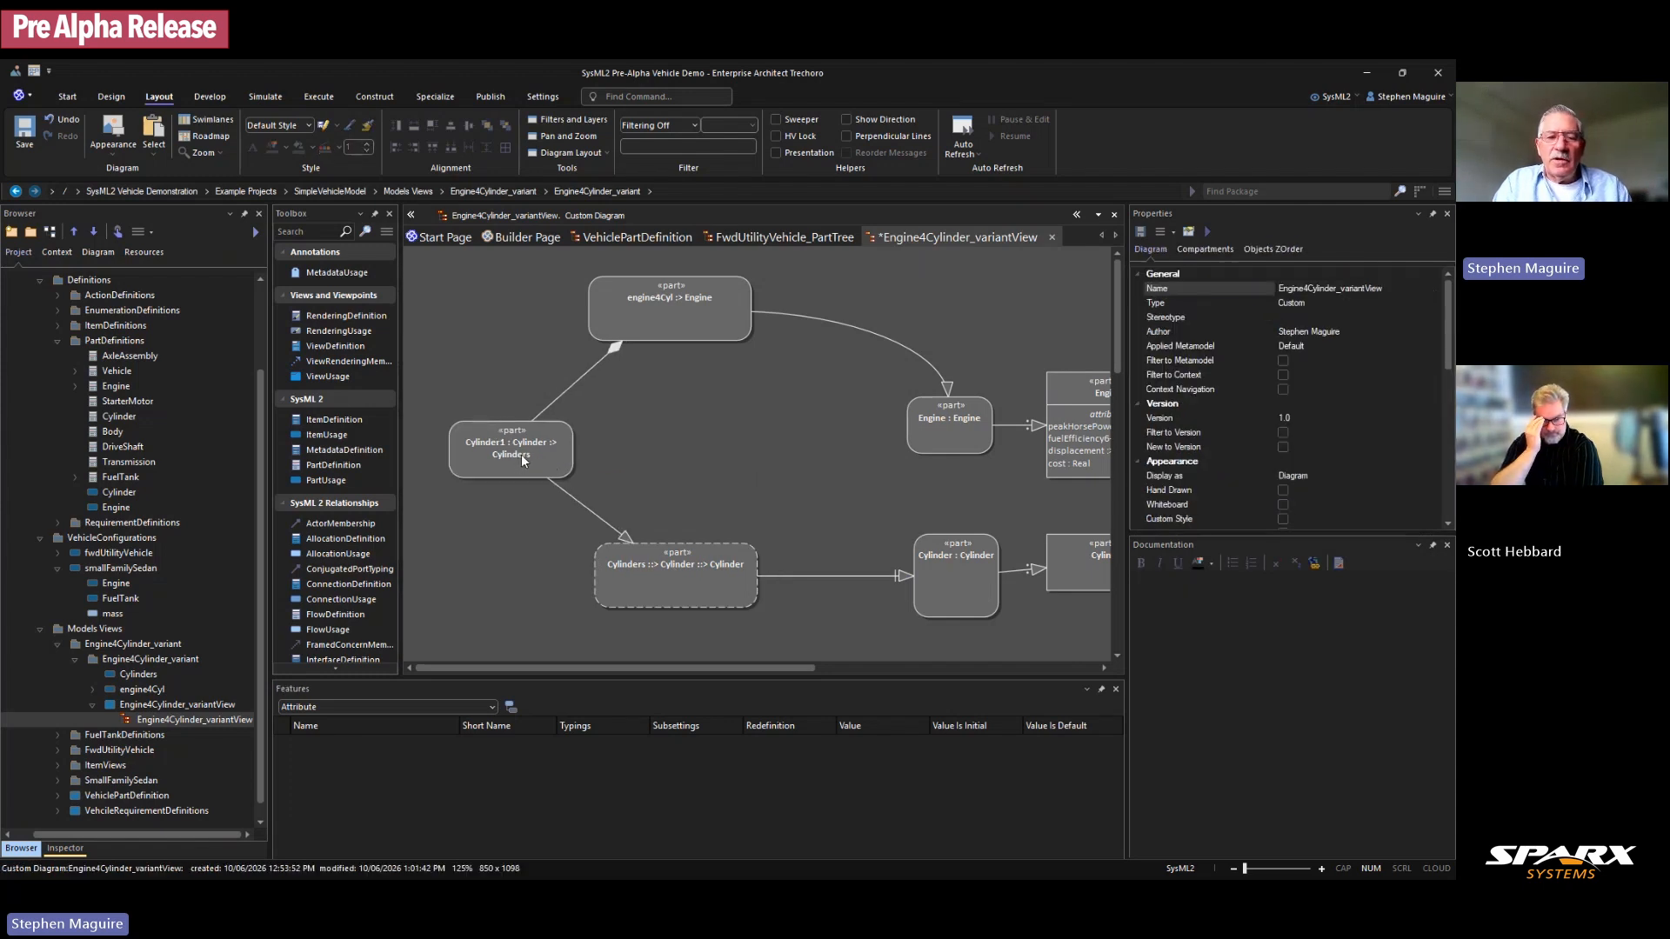
key(ctrl+s)
Step: Paste a copy of Cylinder1 as new element Cylinder2 and place it beside Cylinder1
click(527, 443)
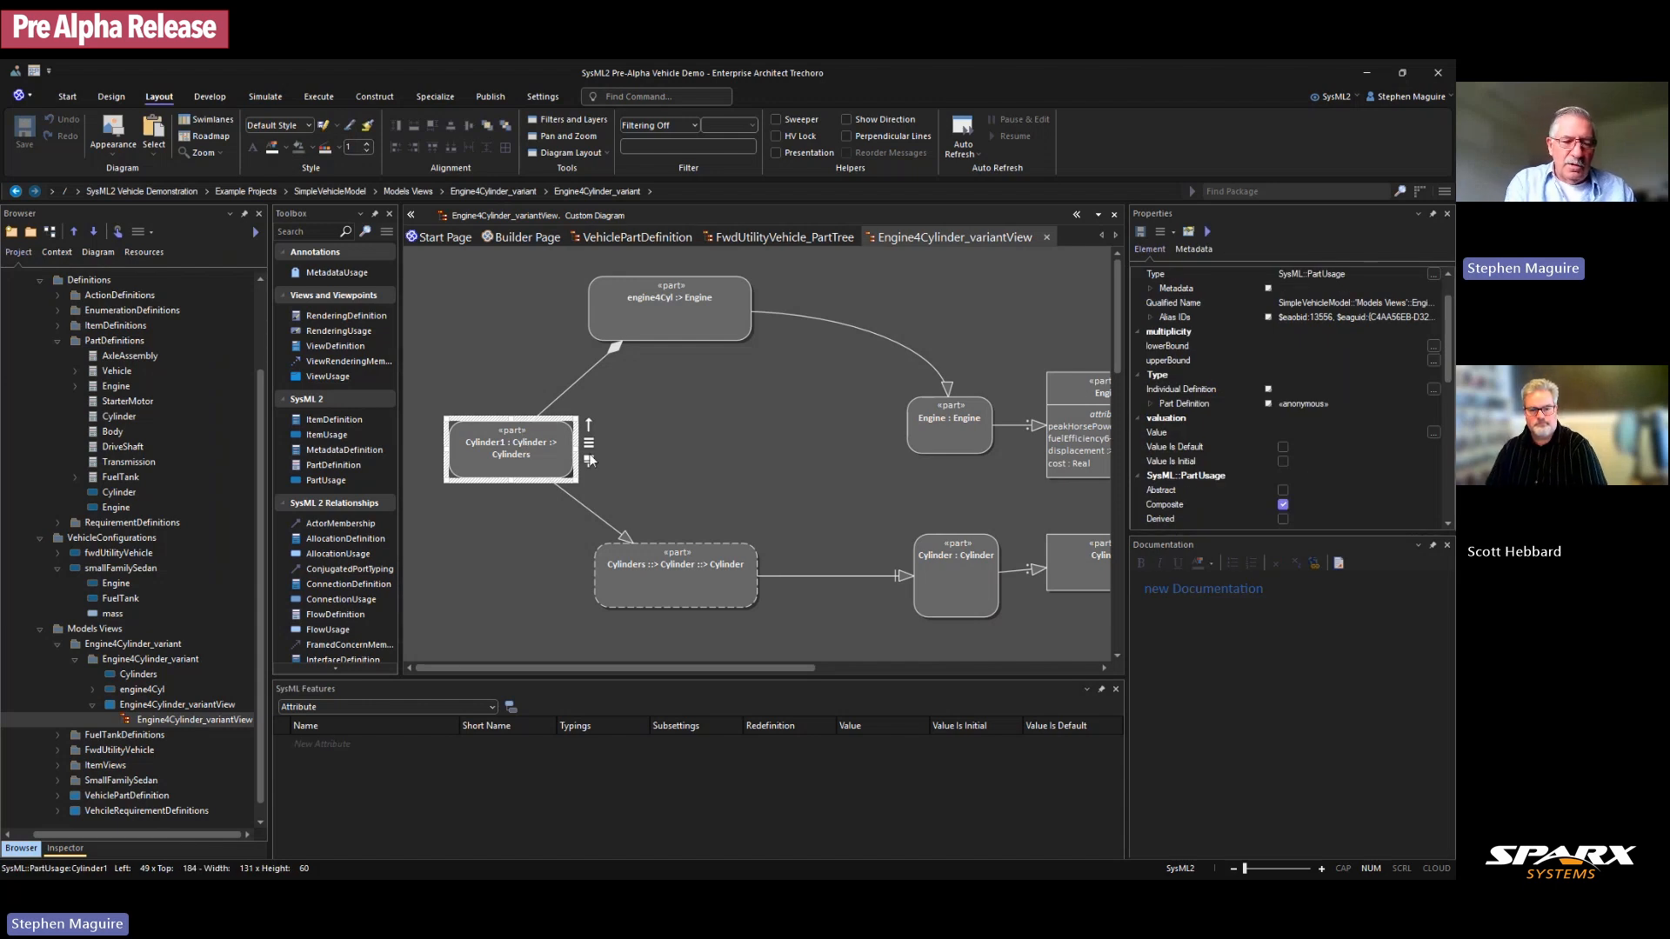
key(ctrl+shift+v)
click(783, 391)
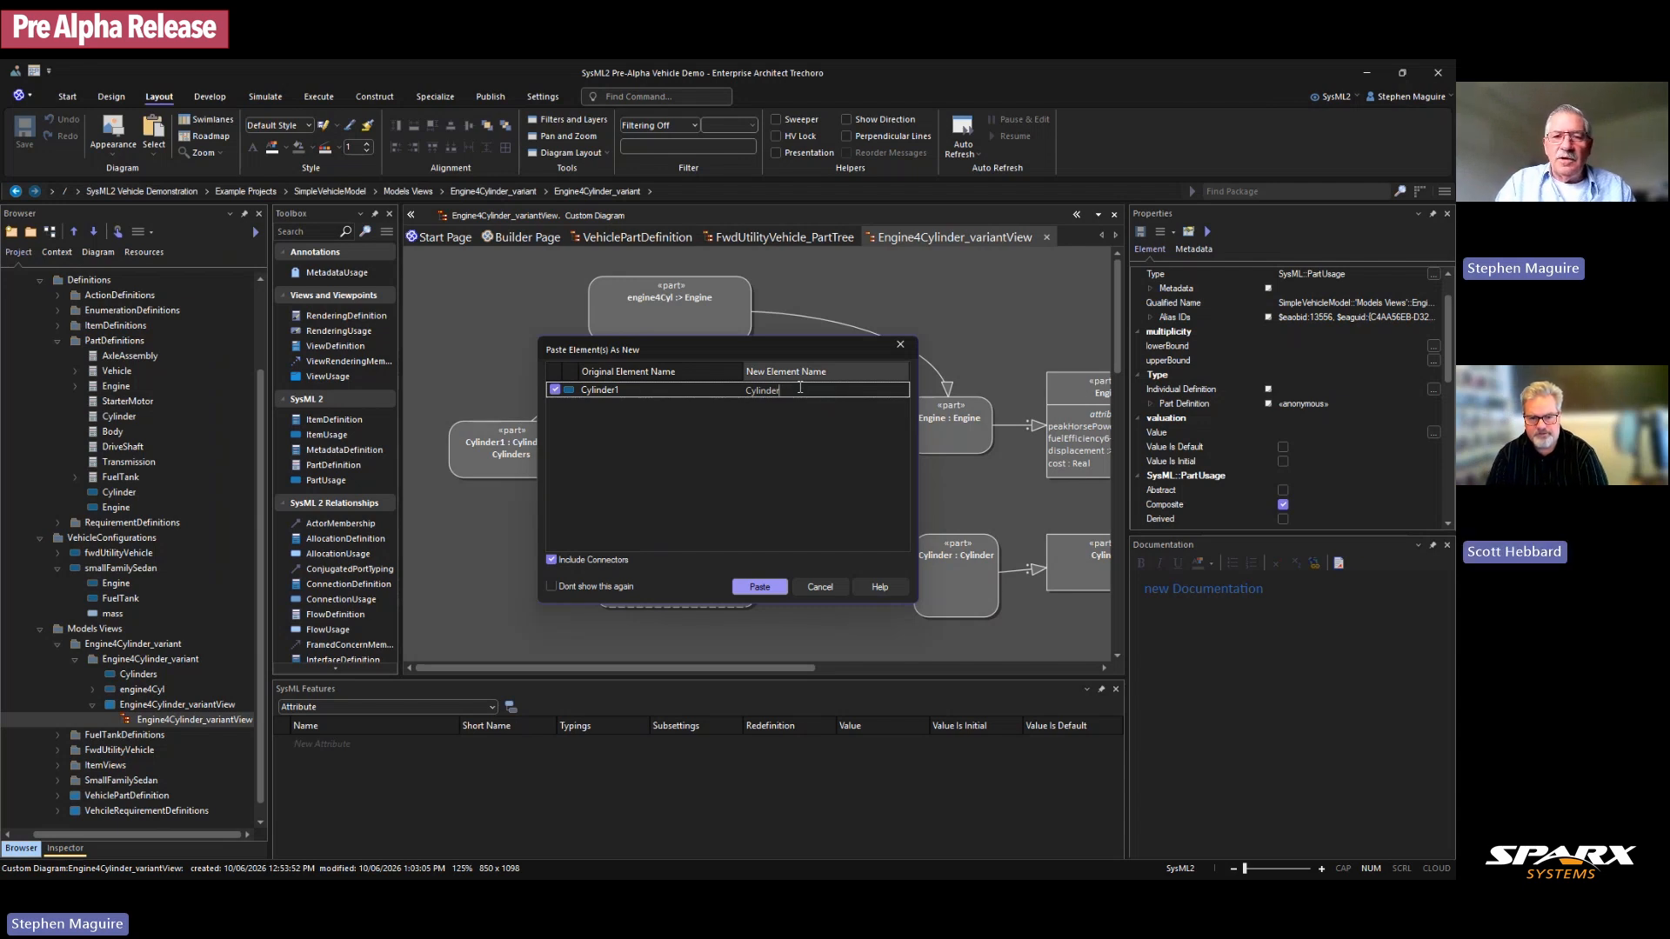
text(2)
click(759, 586)
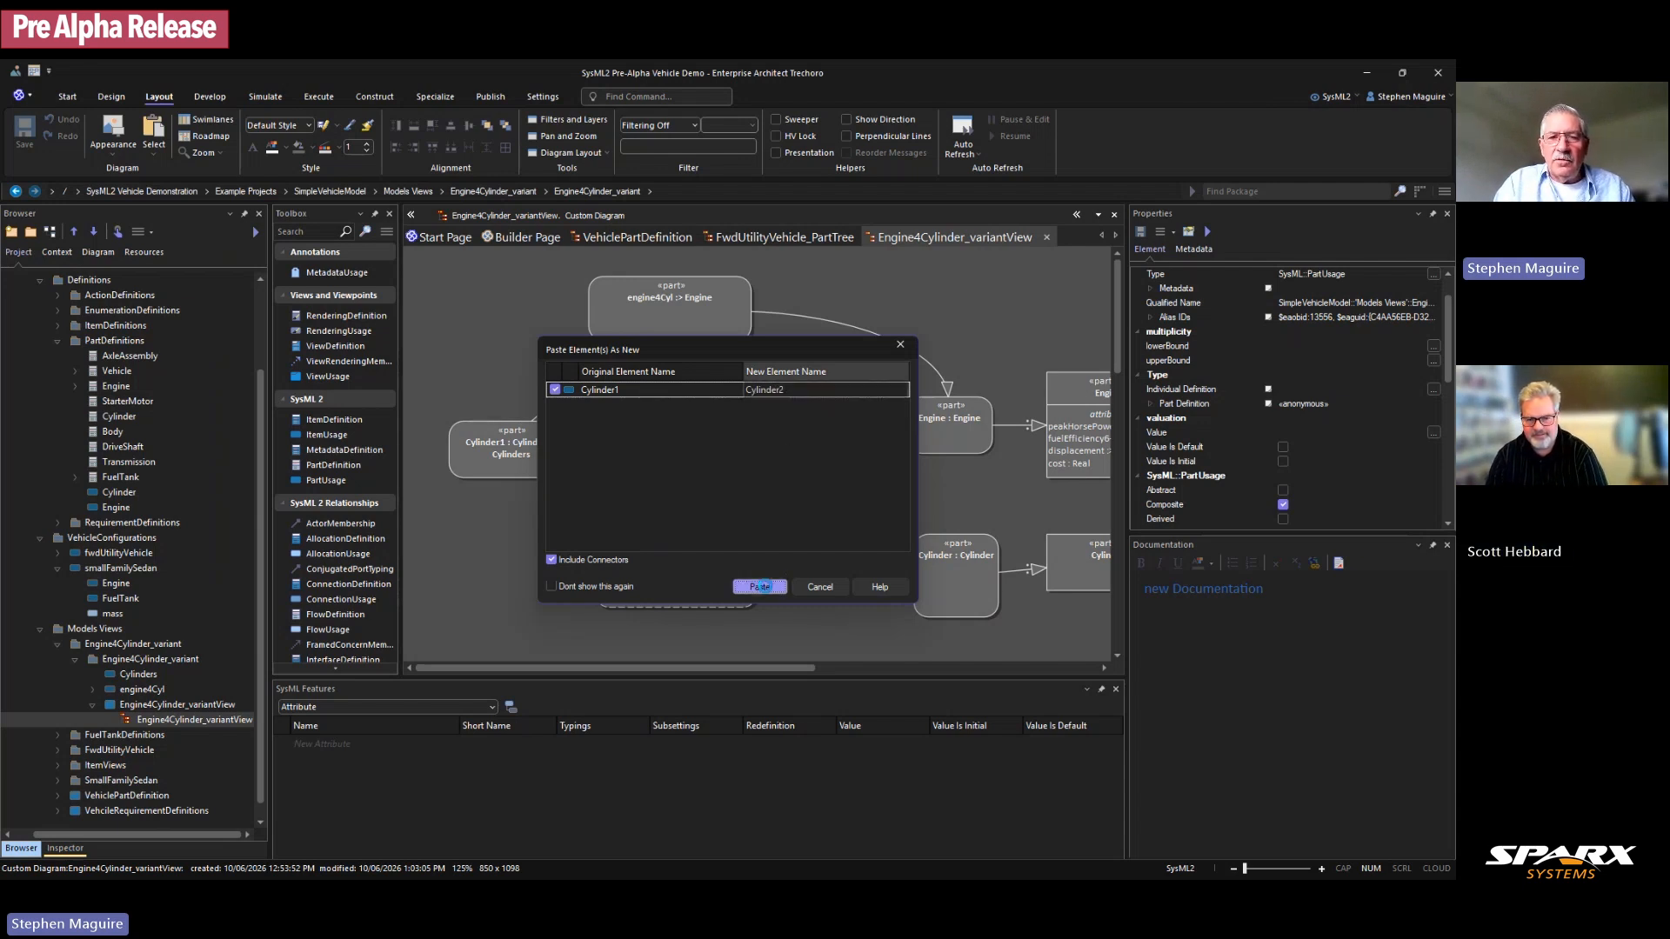
drag(589, 472, 680, 445)
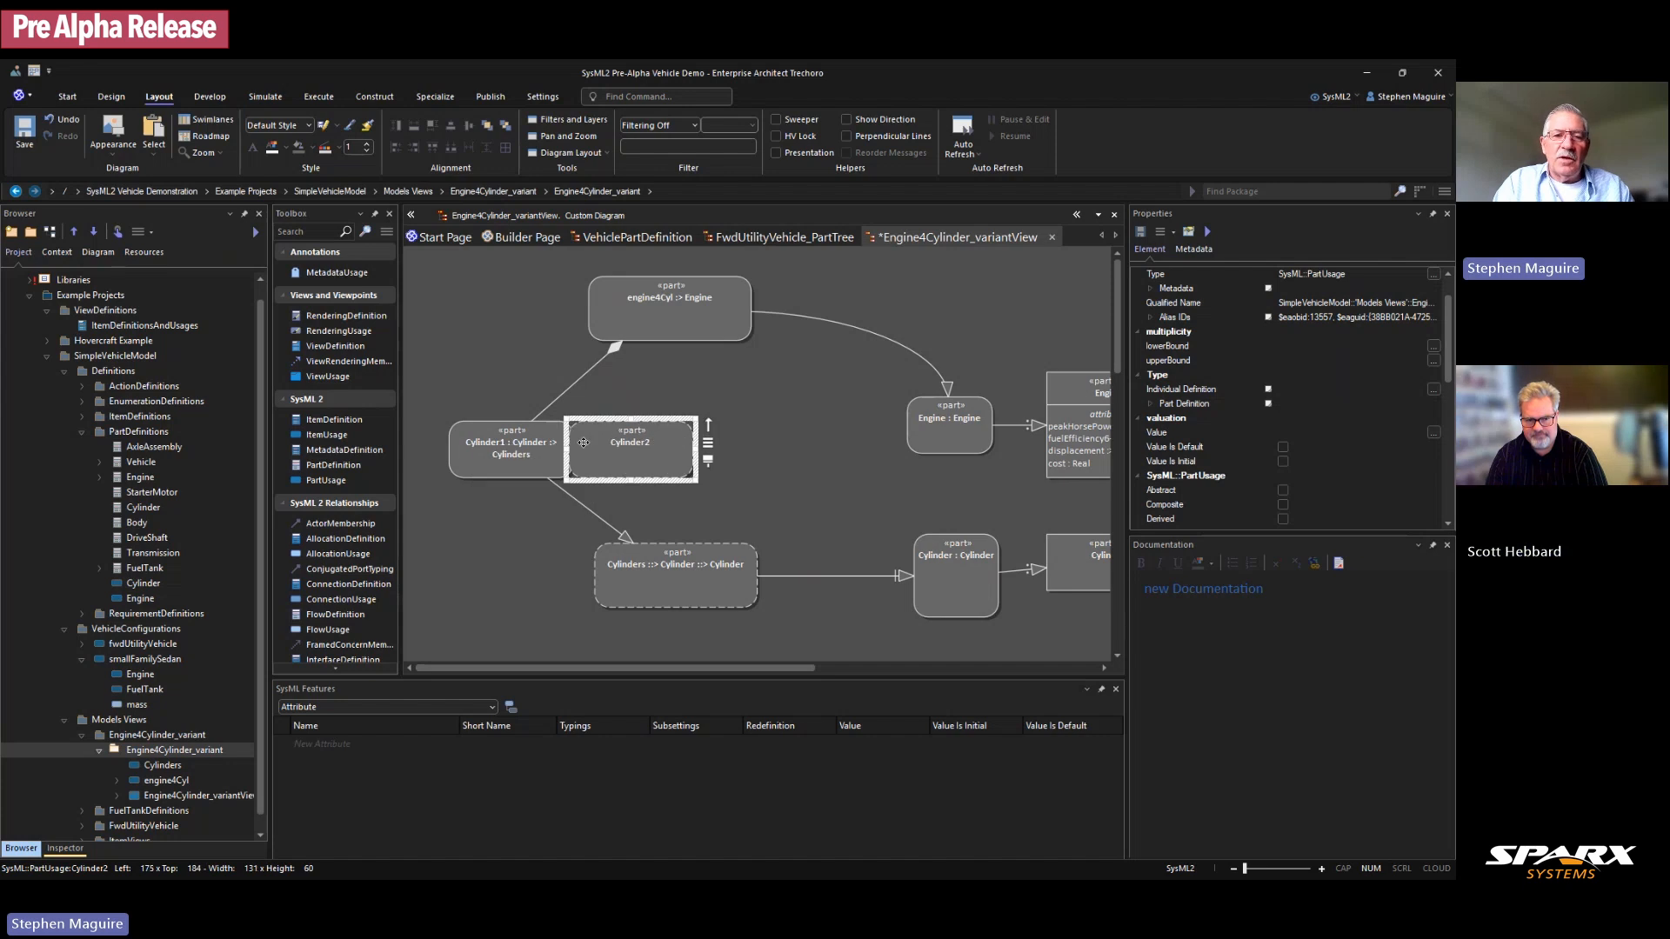
drag(538, 449, 520, 446)
Step: Paste a copy of Cylinder2 as a new element named Cylinder3
click(612, 441)
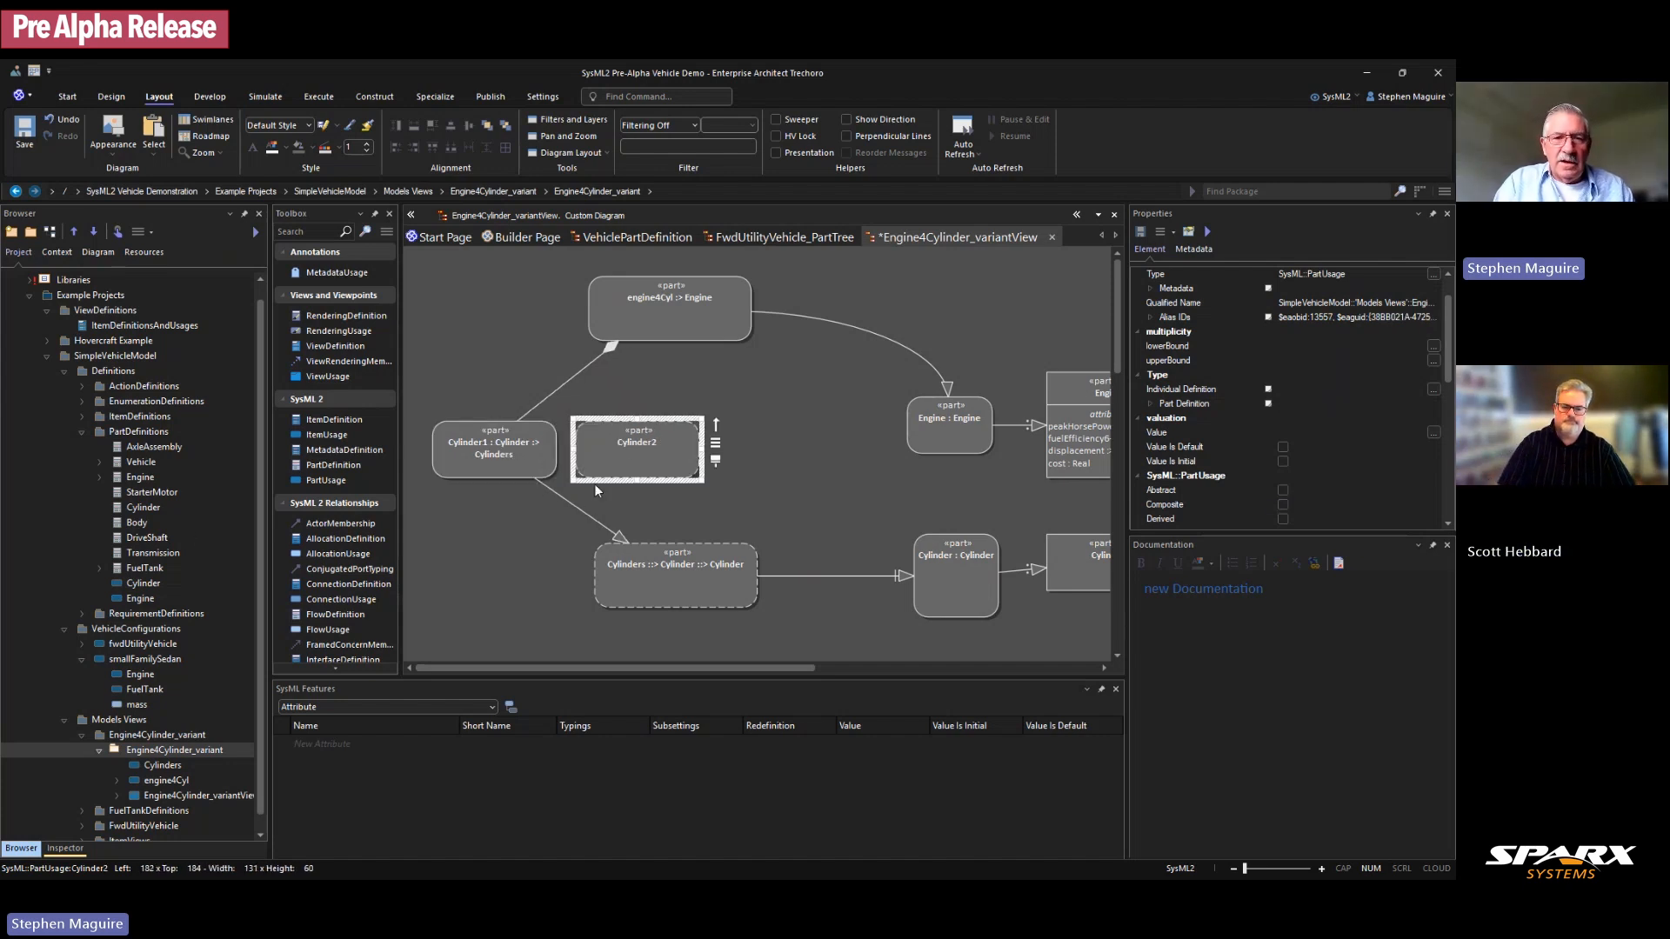
click(711, 475)
click(671, 455)
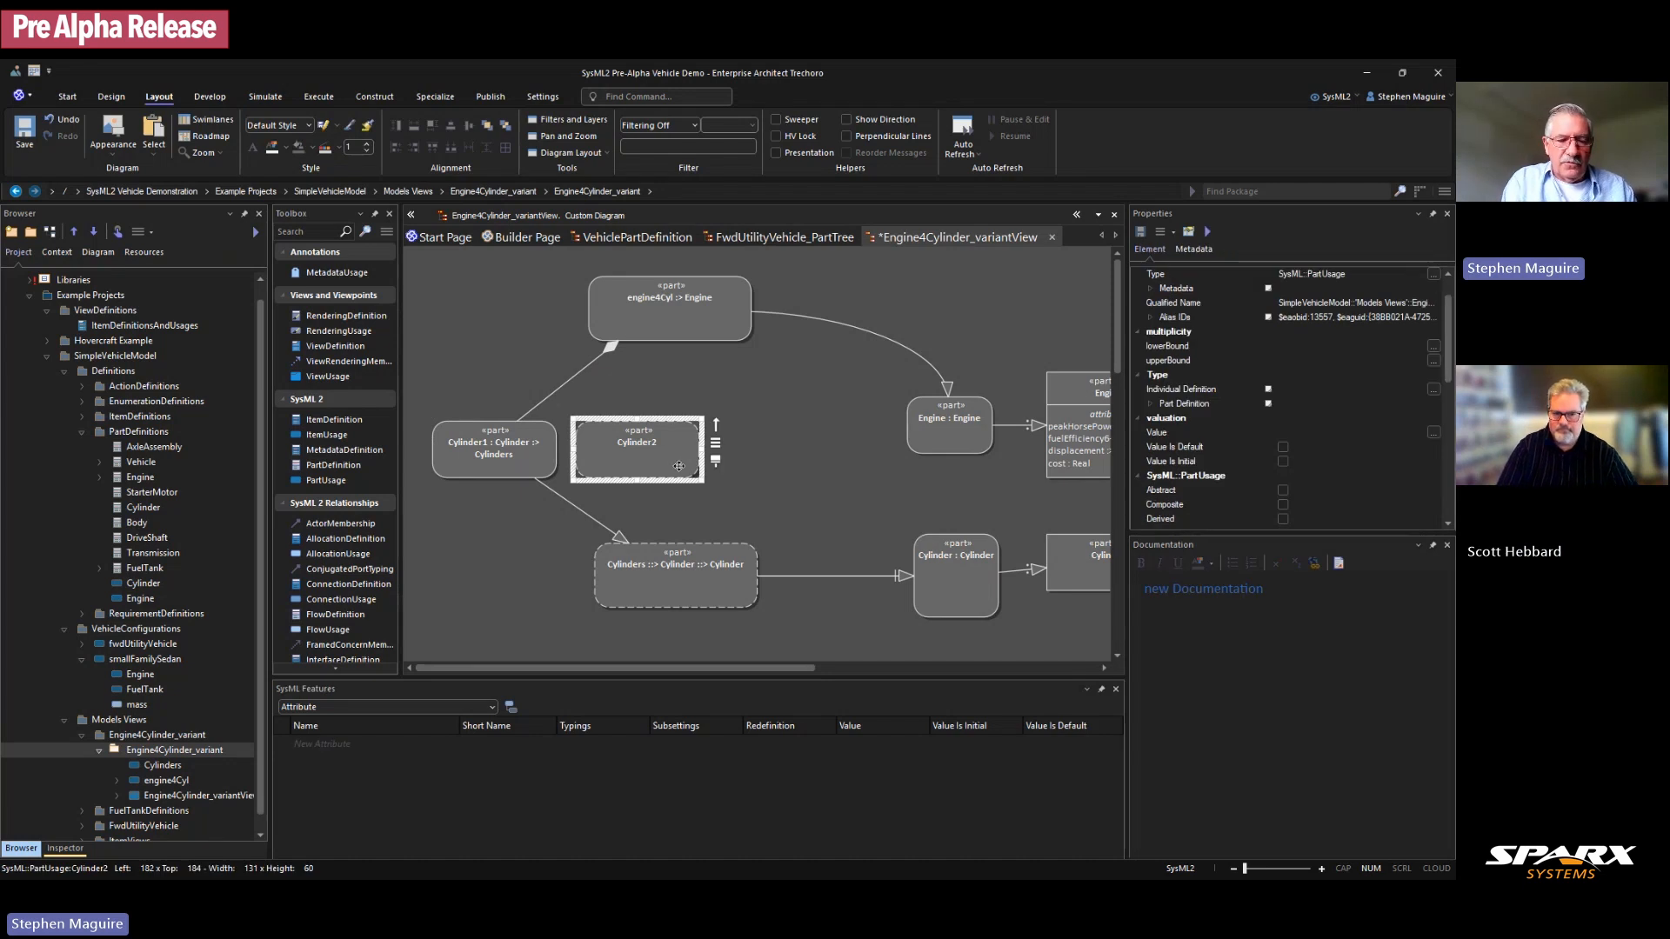
key(ctrl+shift+v)
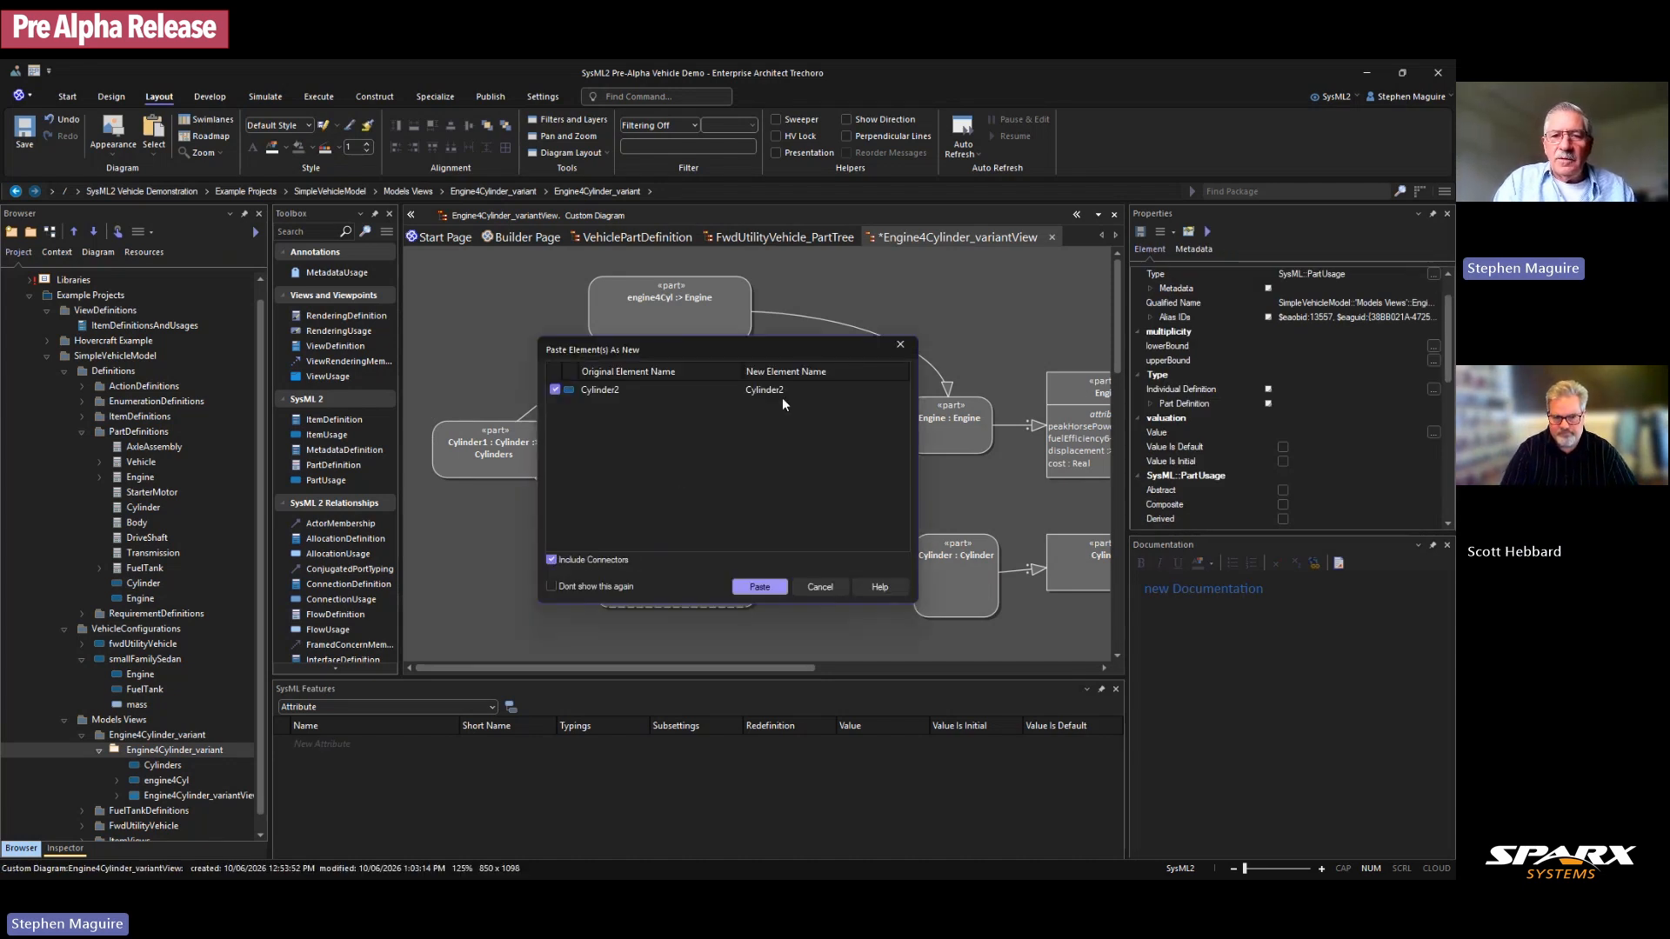
click(790, 391)
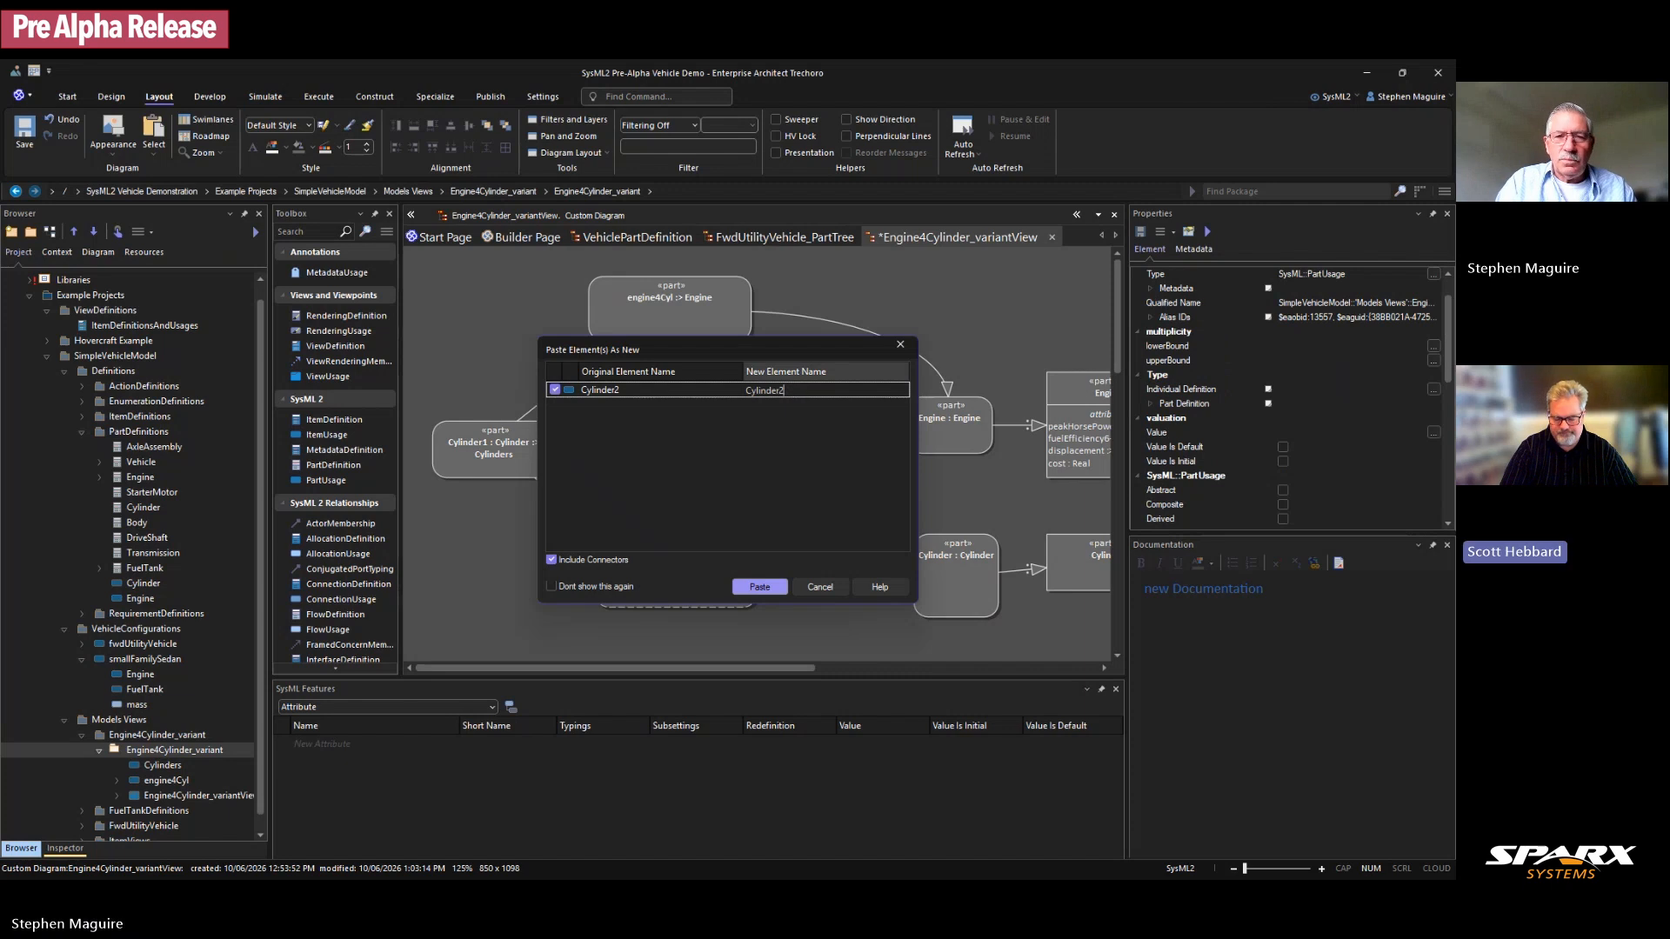
key(BackSpace)
text(3)
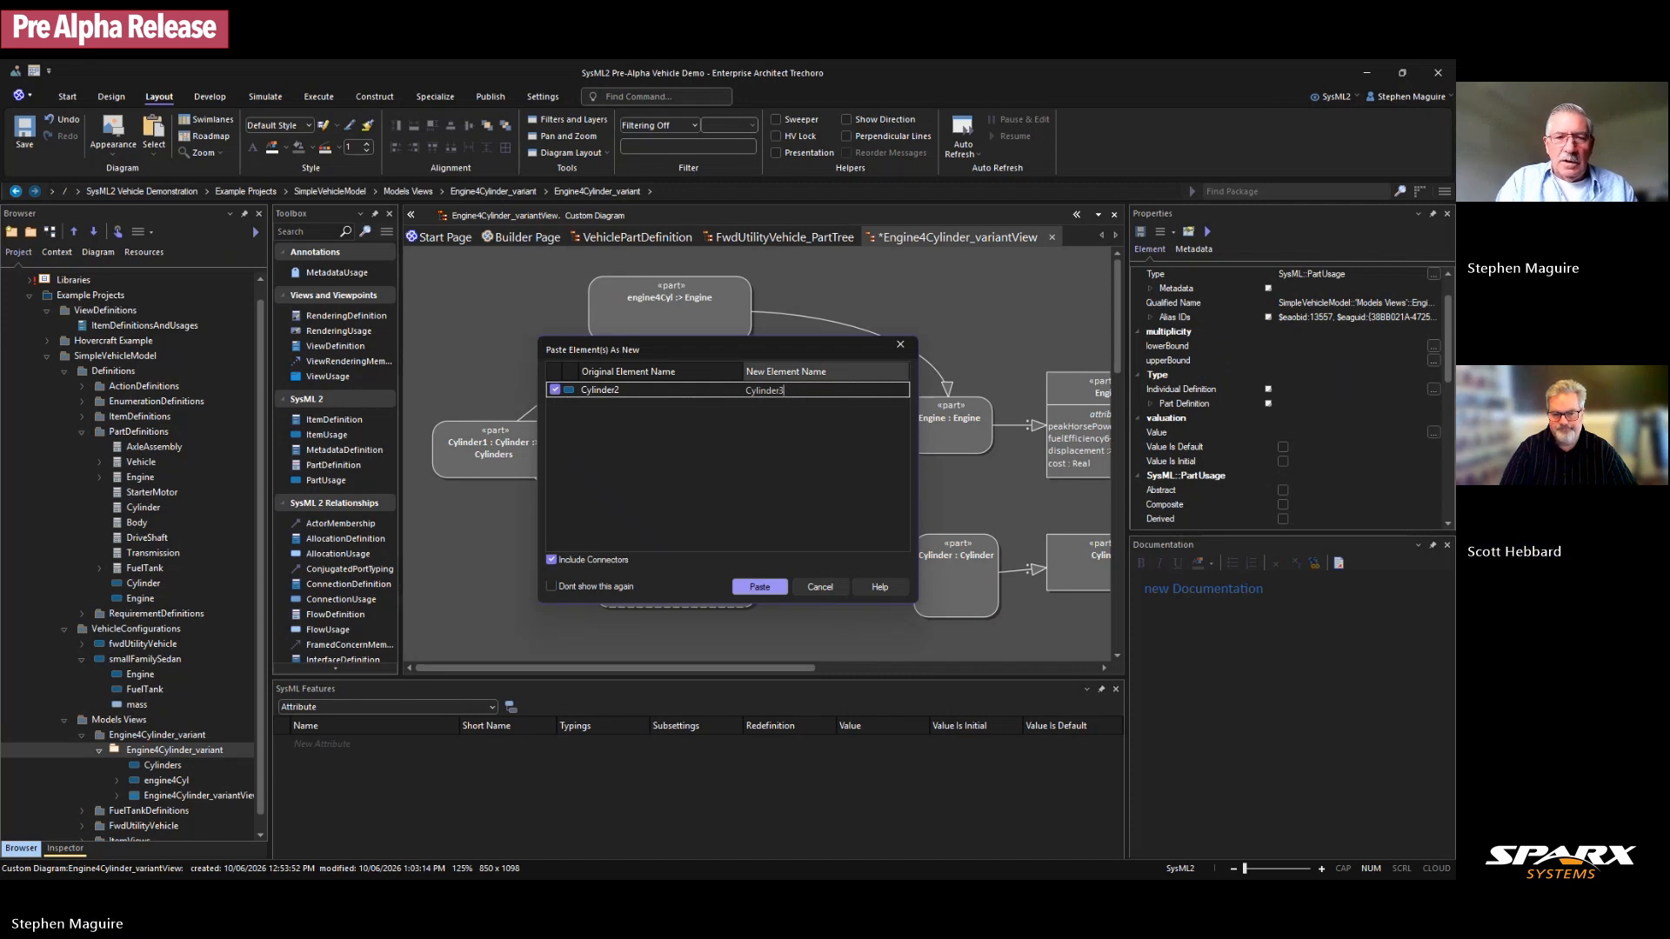
click(756, 587)
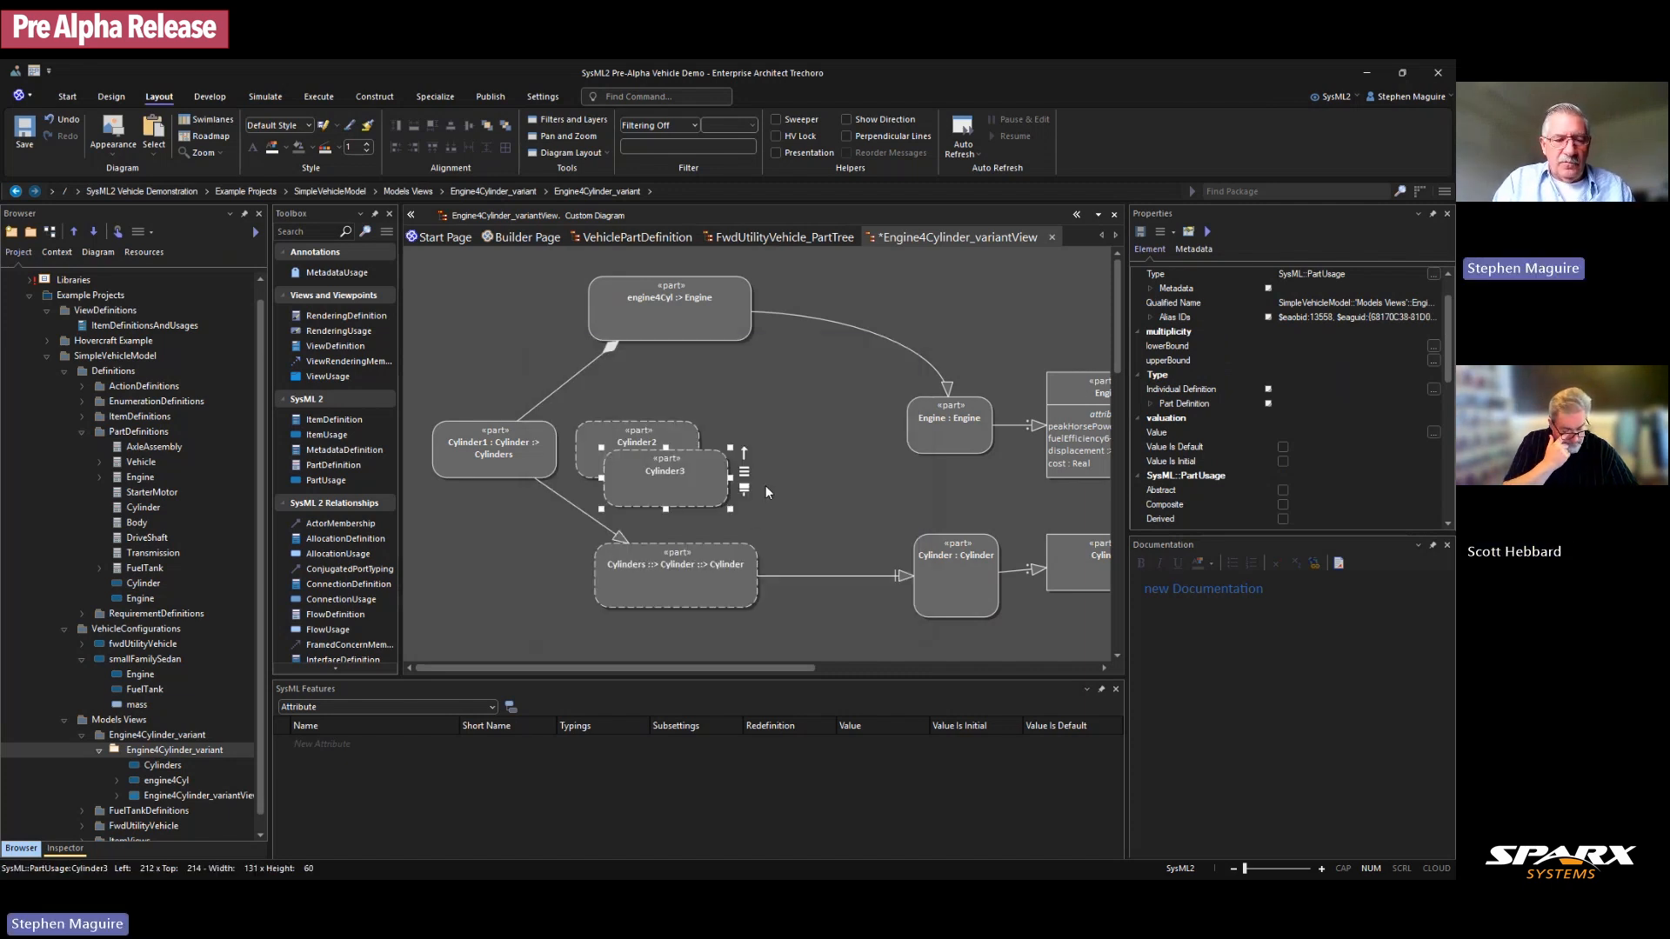
Step: Paste another copy named Cylinder4 and place it beside the other copies
key(ctrl+shift+v)
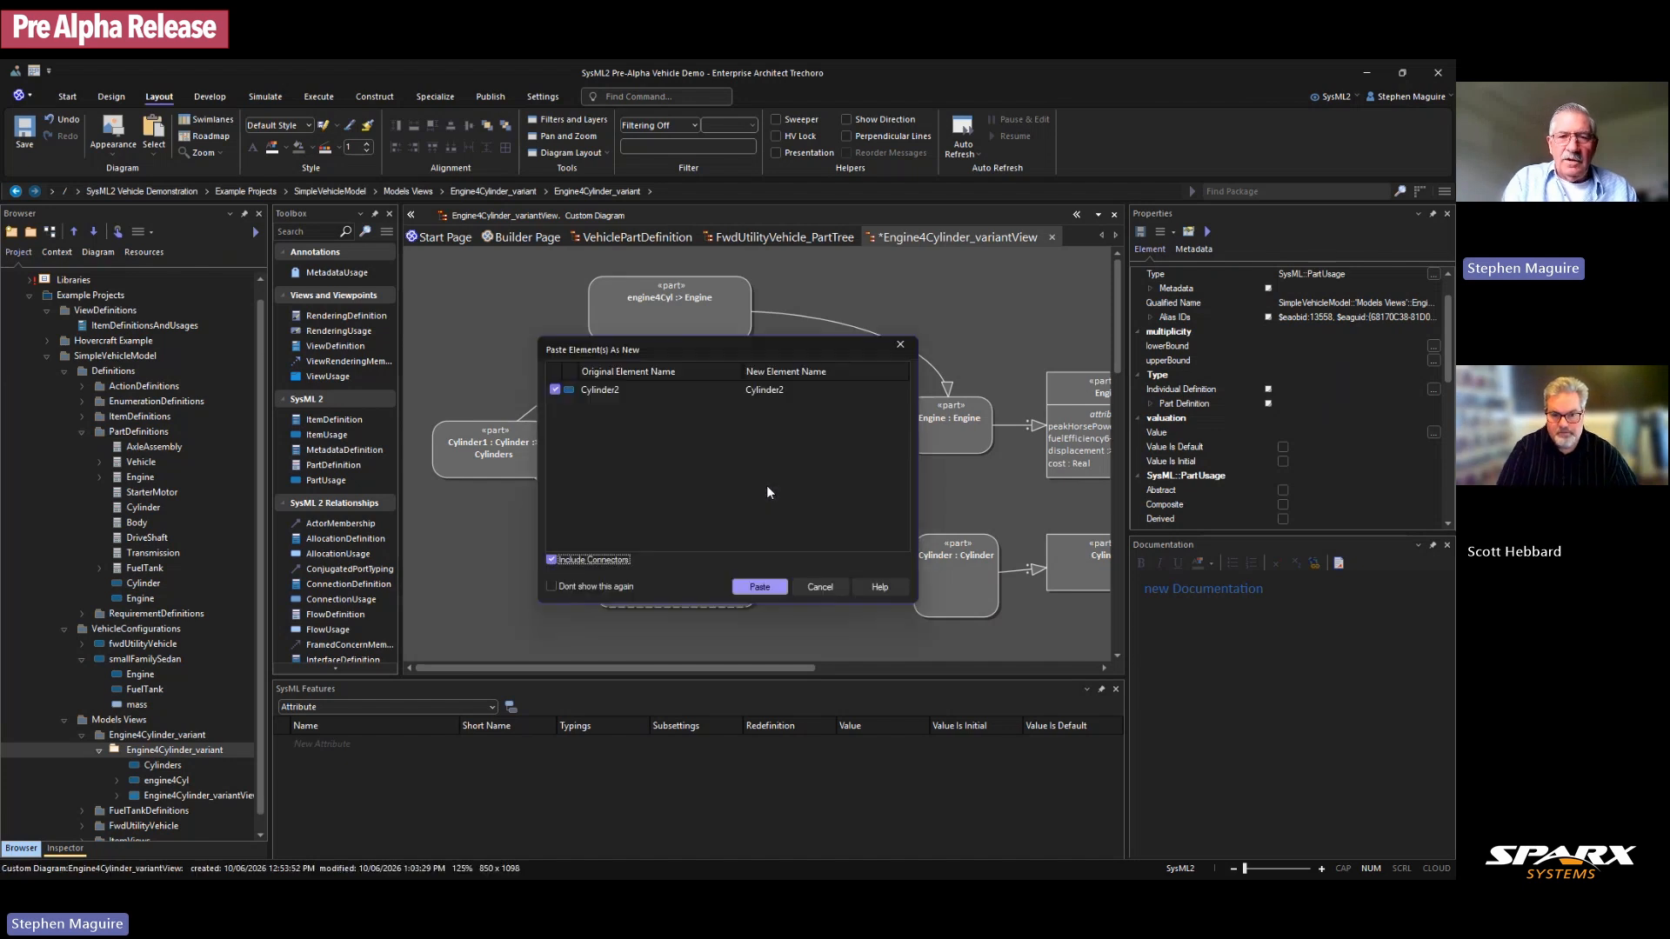
click(795, 388)
click(801, 391)
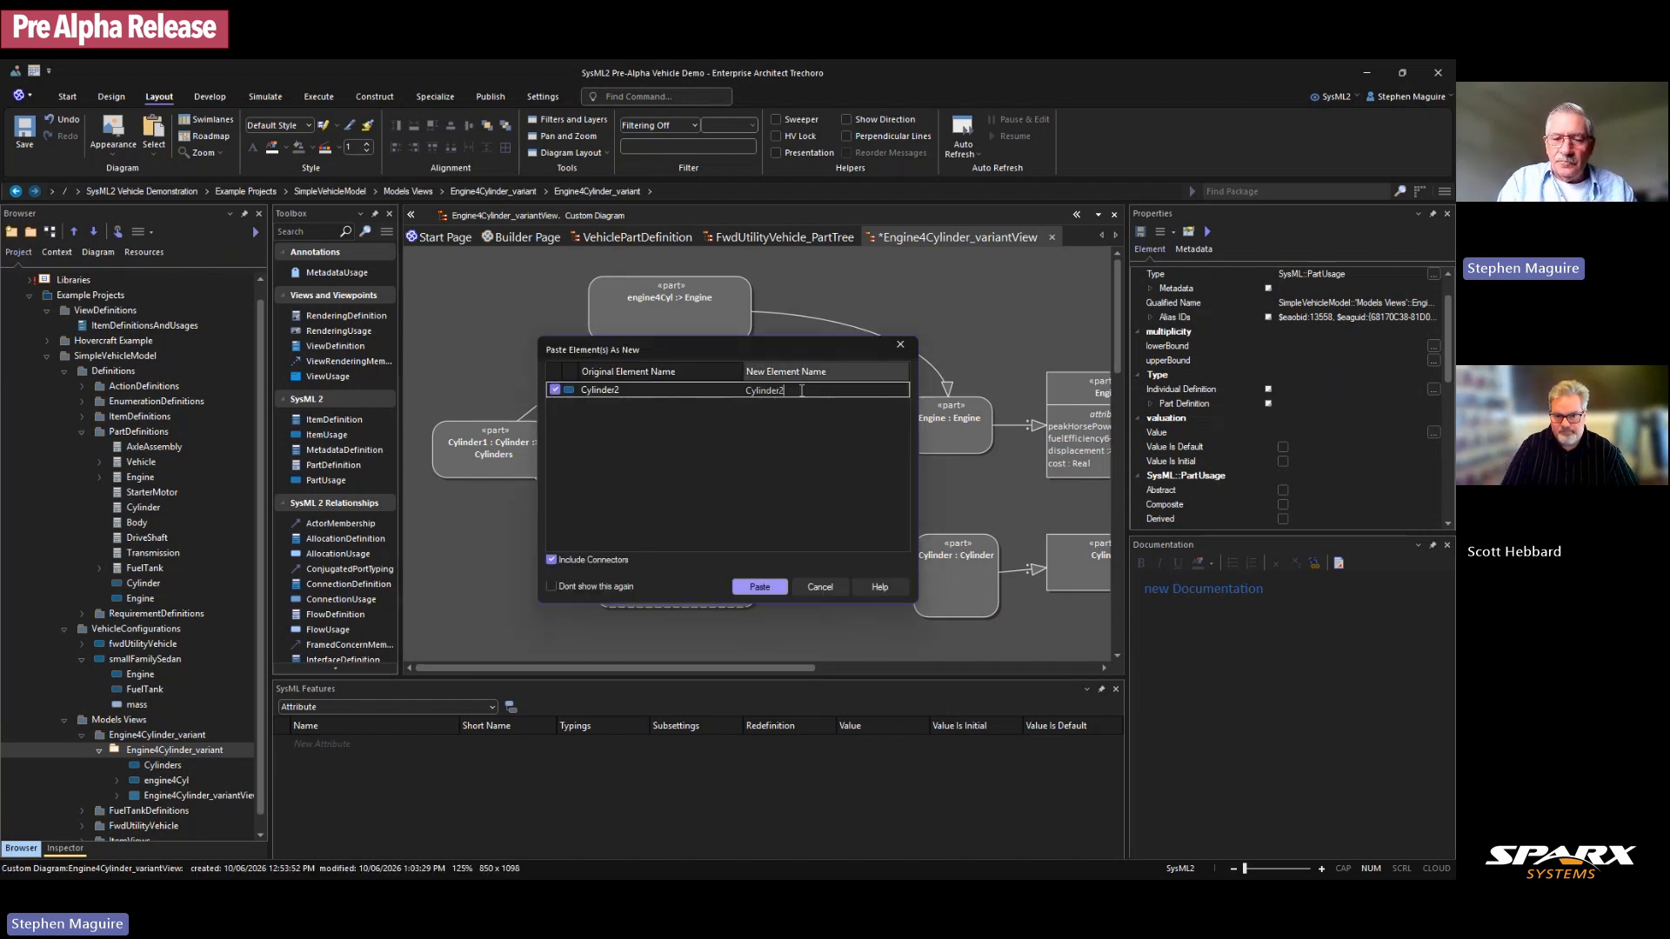
key(BackSpace)
text(4)
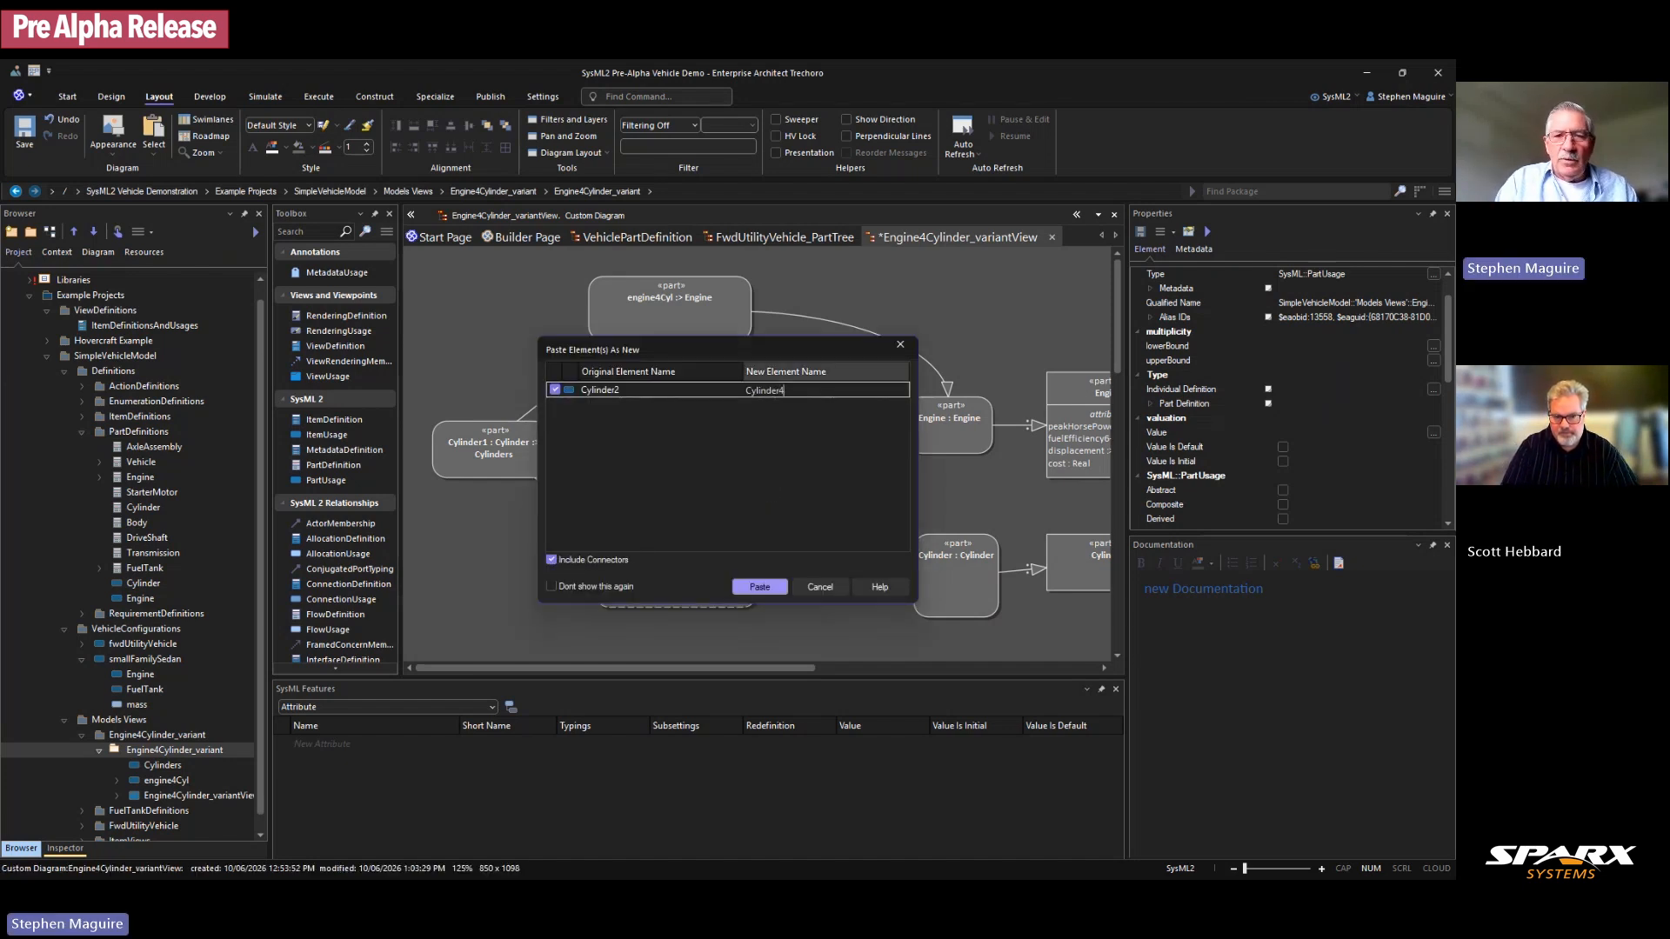
click(760, 587)
click(809, 473)
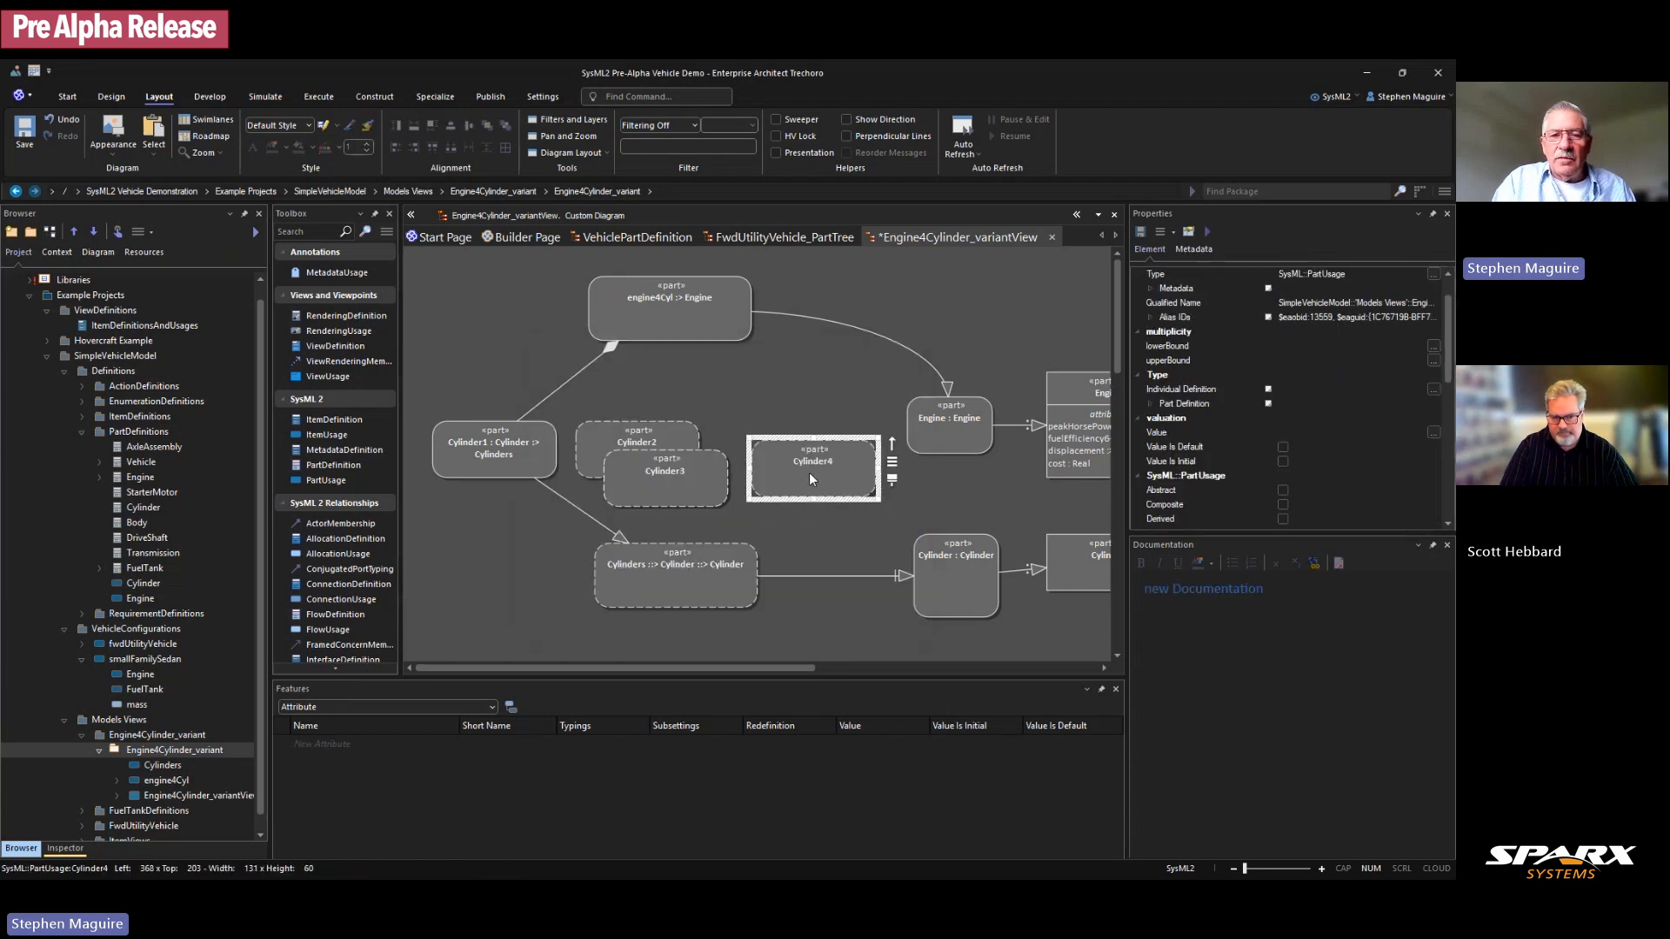
Step: Line Cylinder1–4 up in a row, moving the Engine/Cylinder parts and engine4Cyl right
drag(713, 478, 723, 482)
drag(934, 337, 1063, 675)
drag(957, 424, 1048, 427)
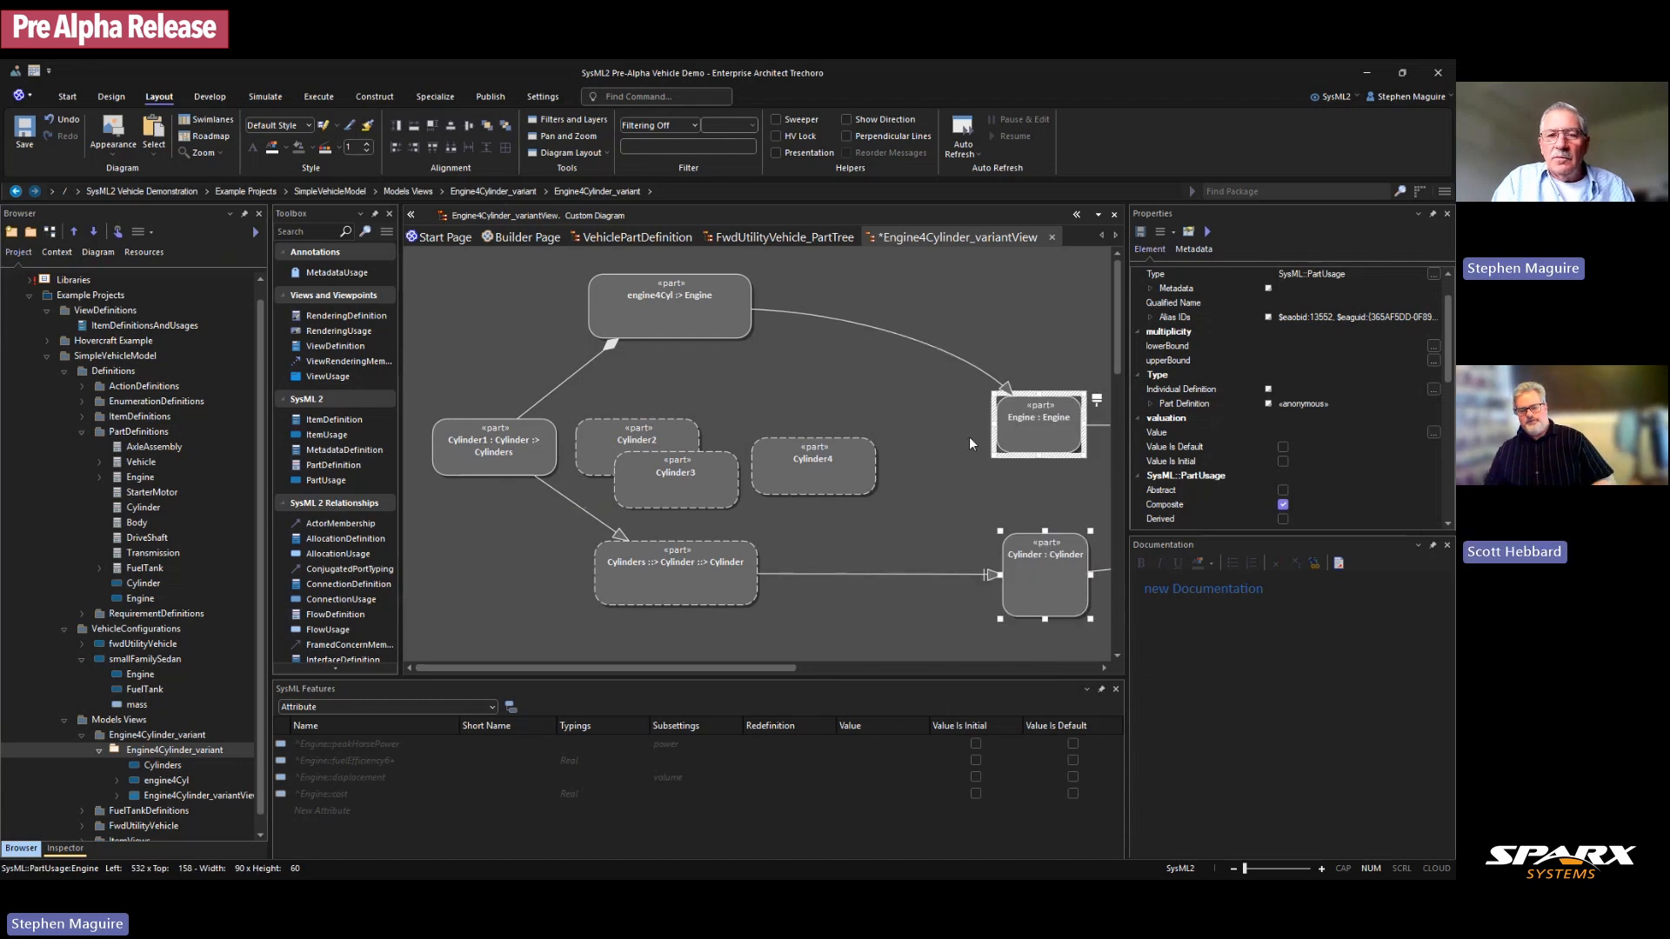
drag(815, 468, 919, 452)
drag(656, 493, 755, 461)
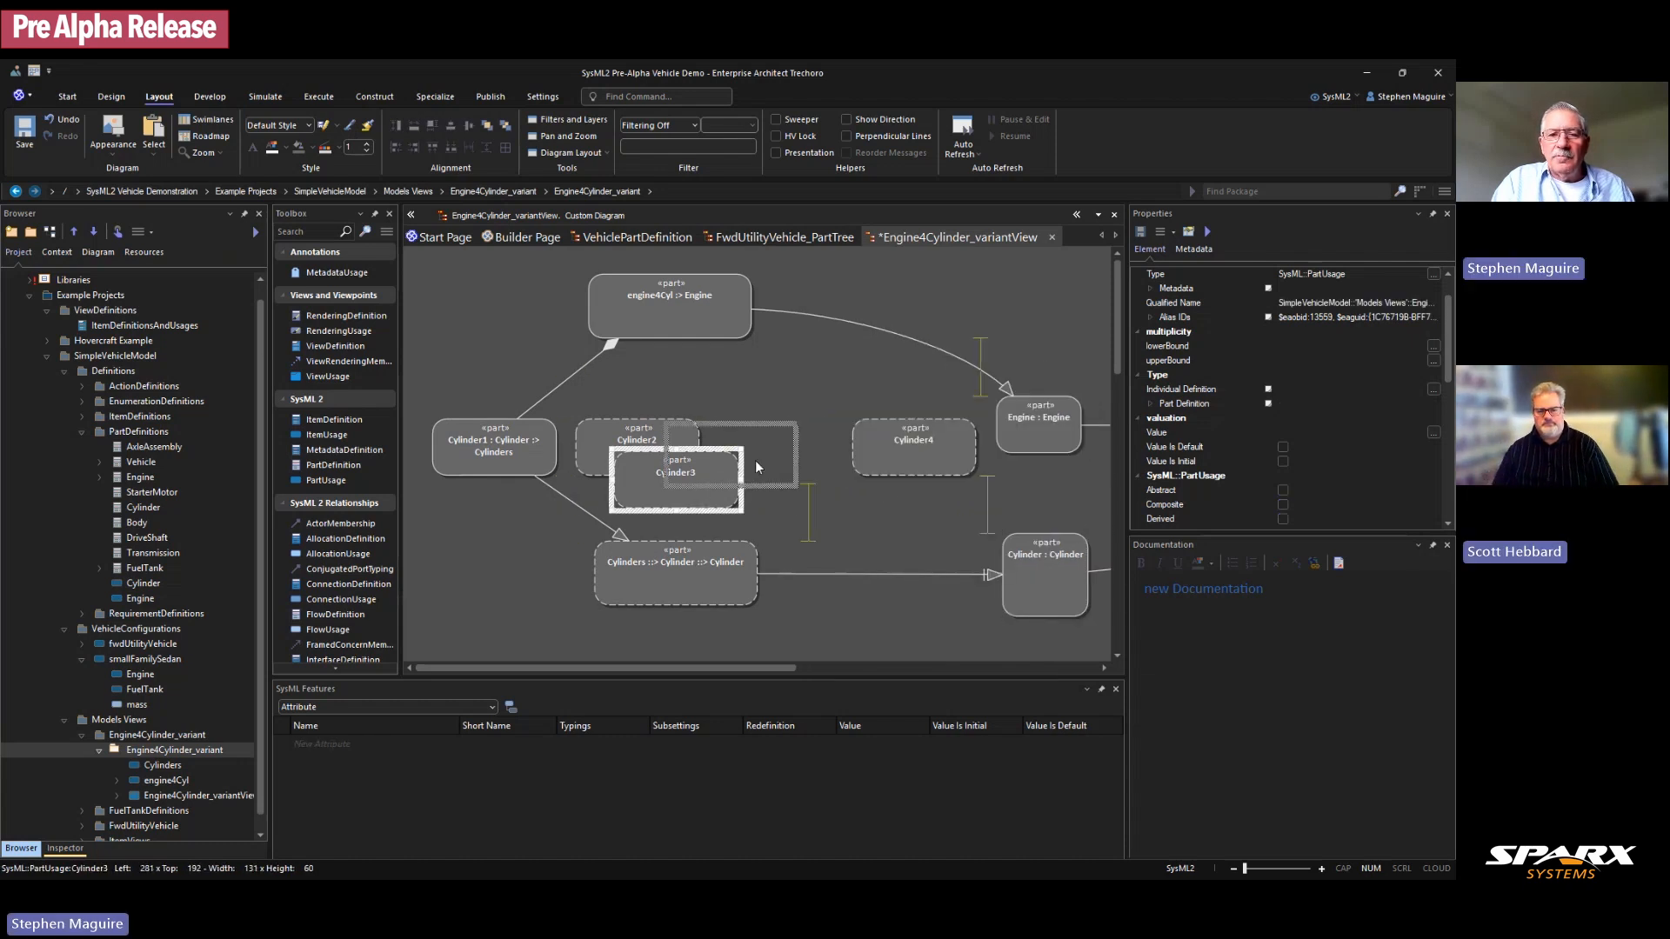
click(512, 451)
drag(512, 446, 502, 445)
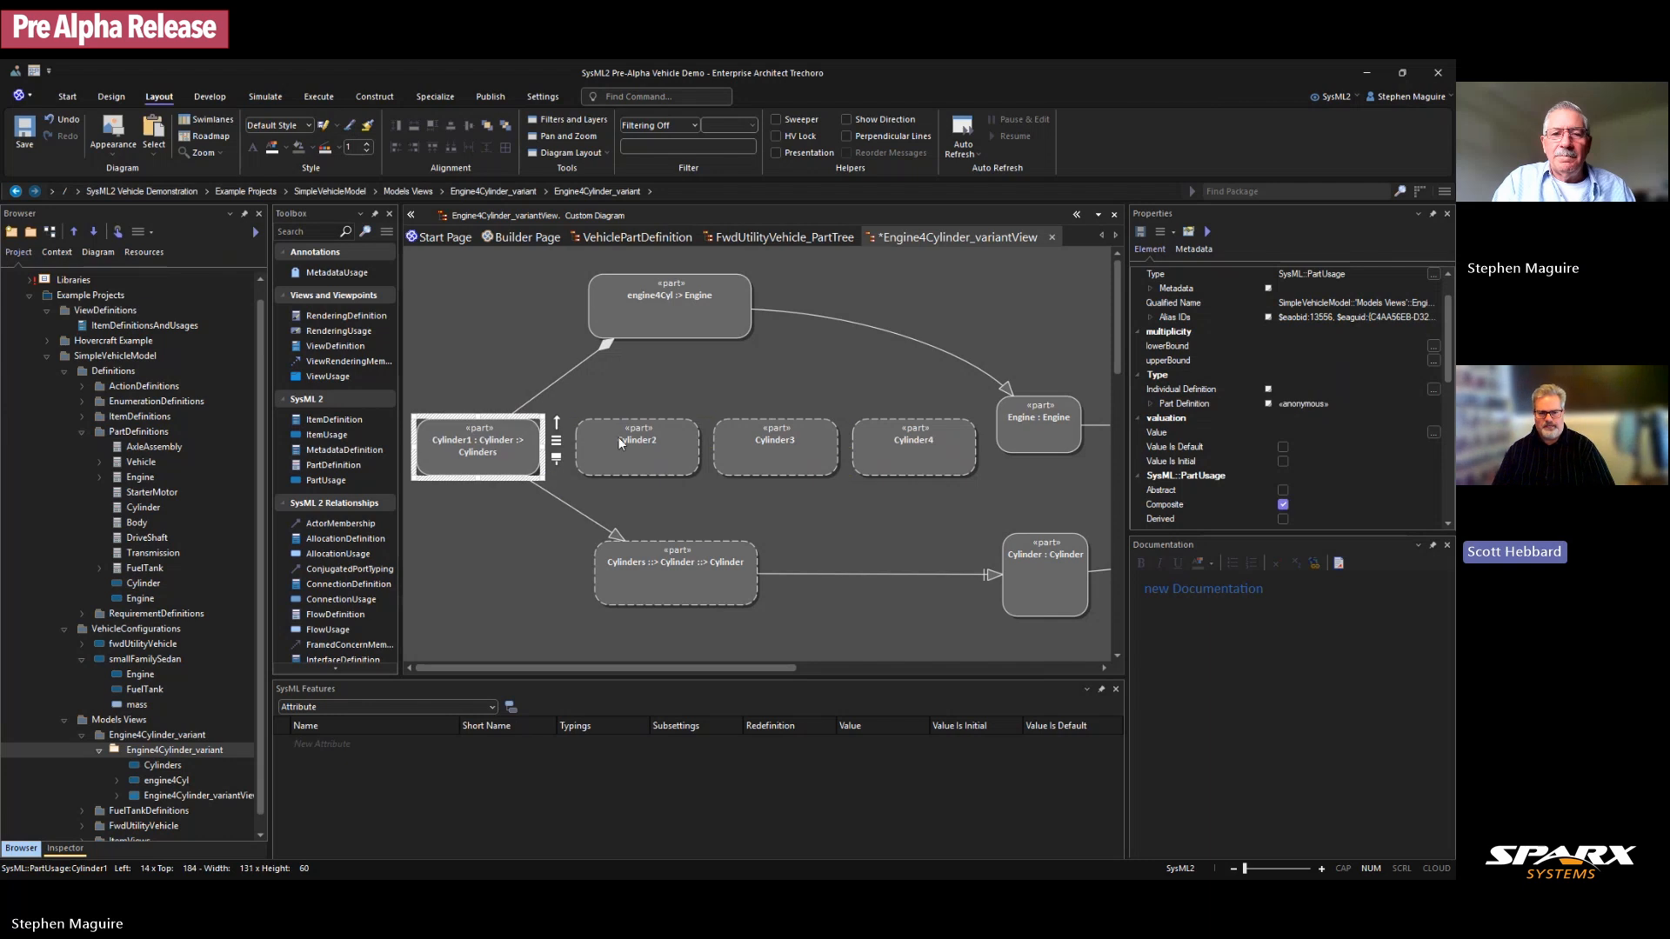
drag(613, 439, 602, 439)
drag(785, 432, 780, 430)
click(889, 435)
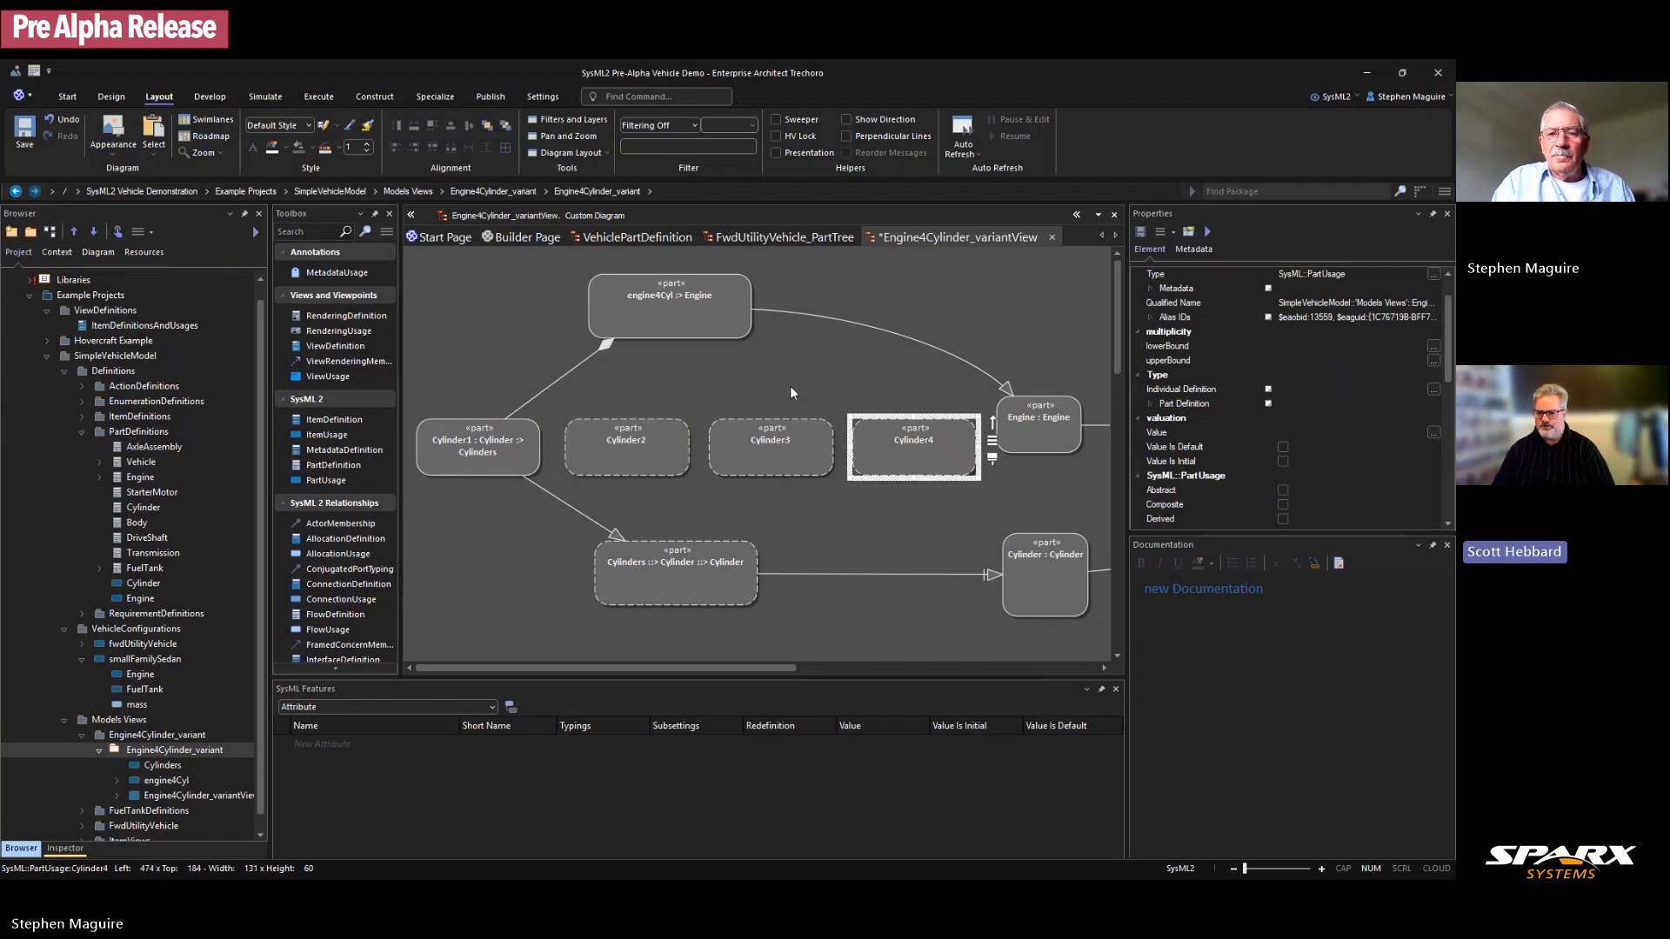
mouse_move(734, 321)
mouse_down()
mouse_move(776, 321)
mouse_move(763, 328)
mouse_up()
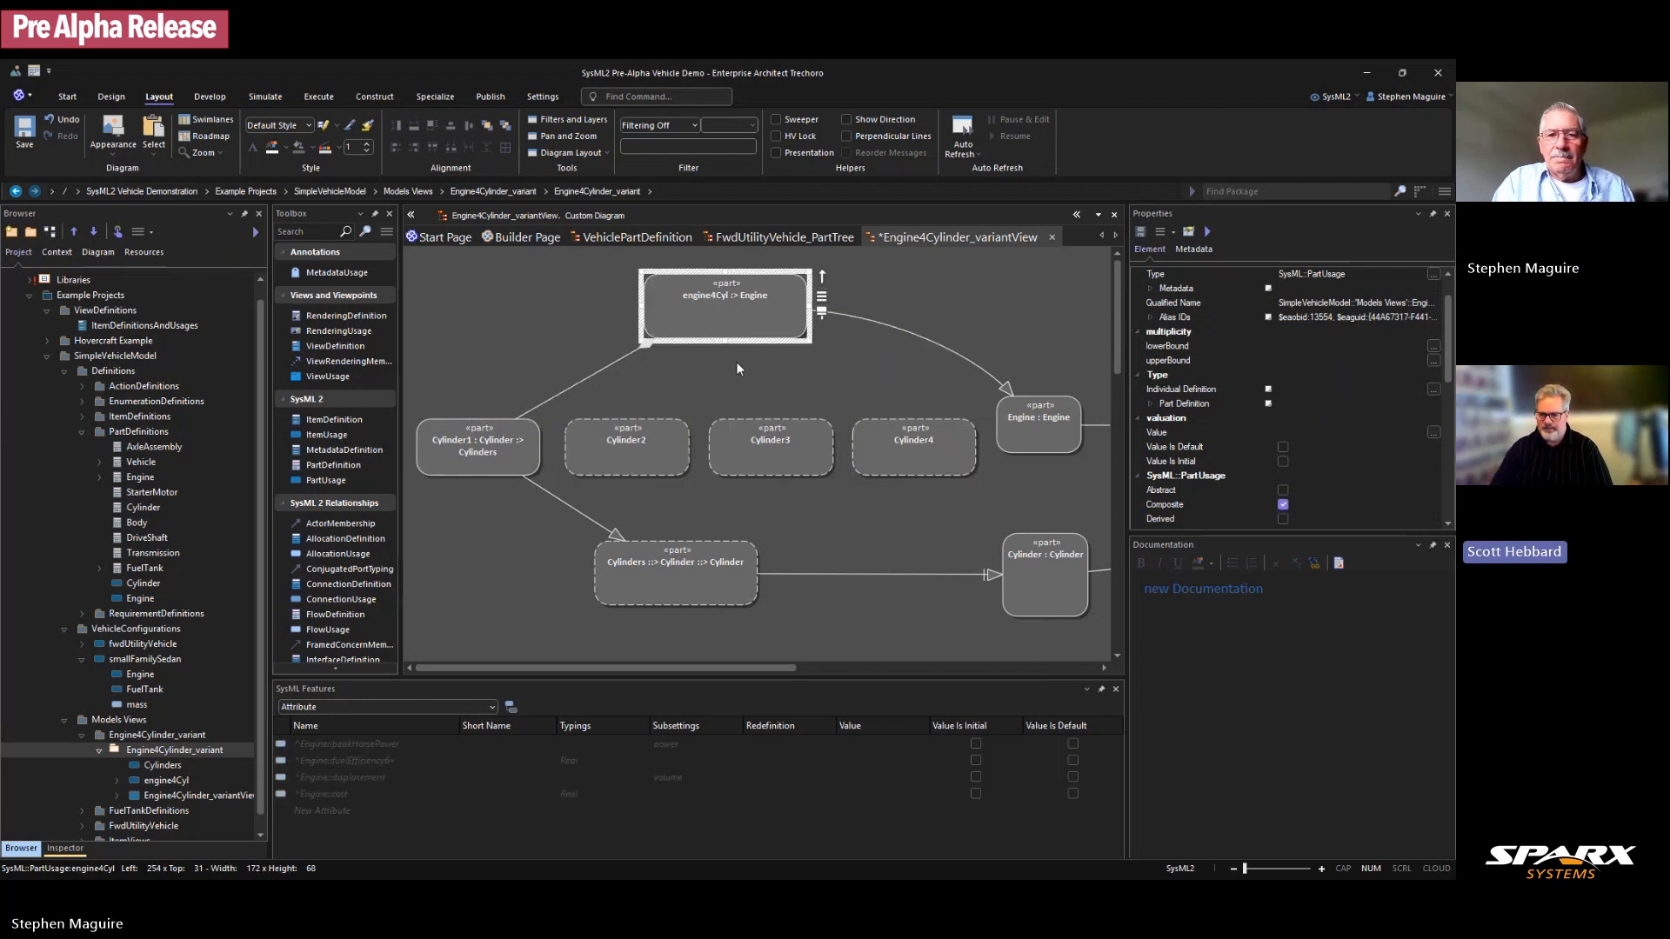
Step: Link Cylinder2 to engine4Cyl as a Feature Membership and check the membership links
click(644, 461)
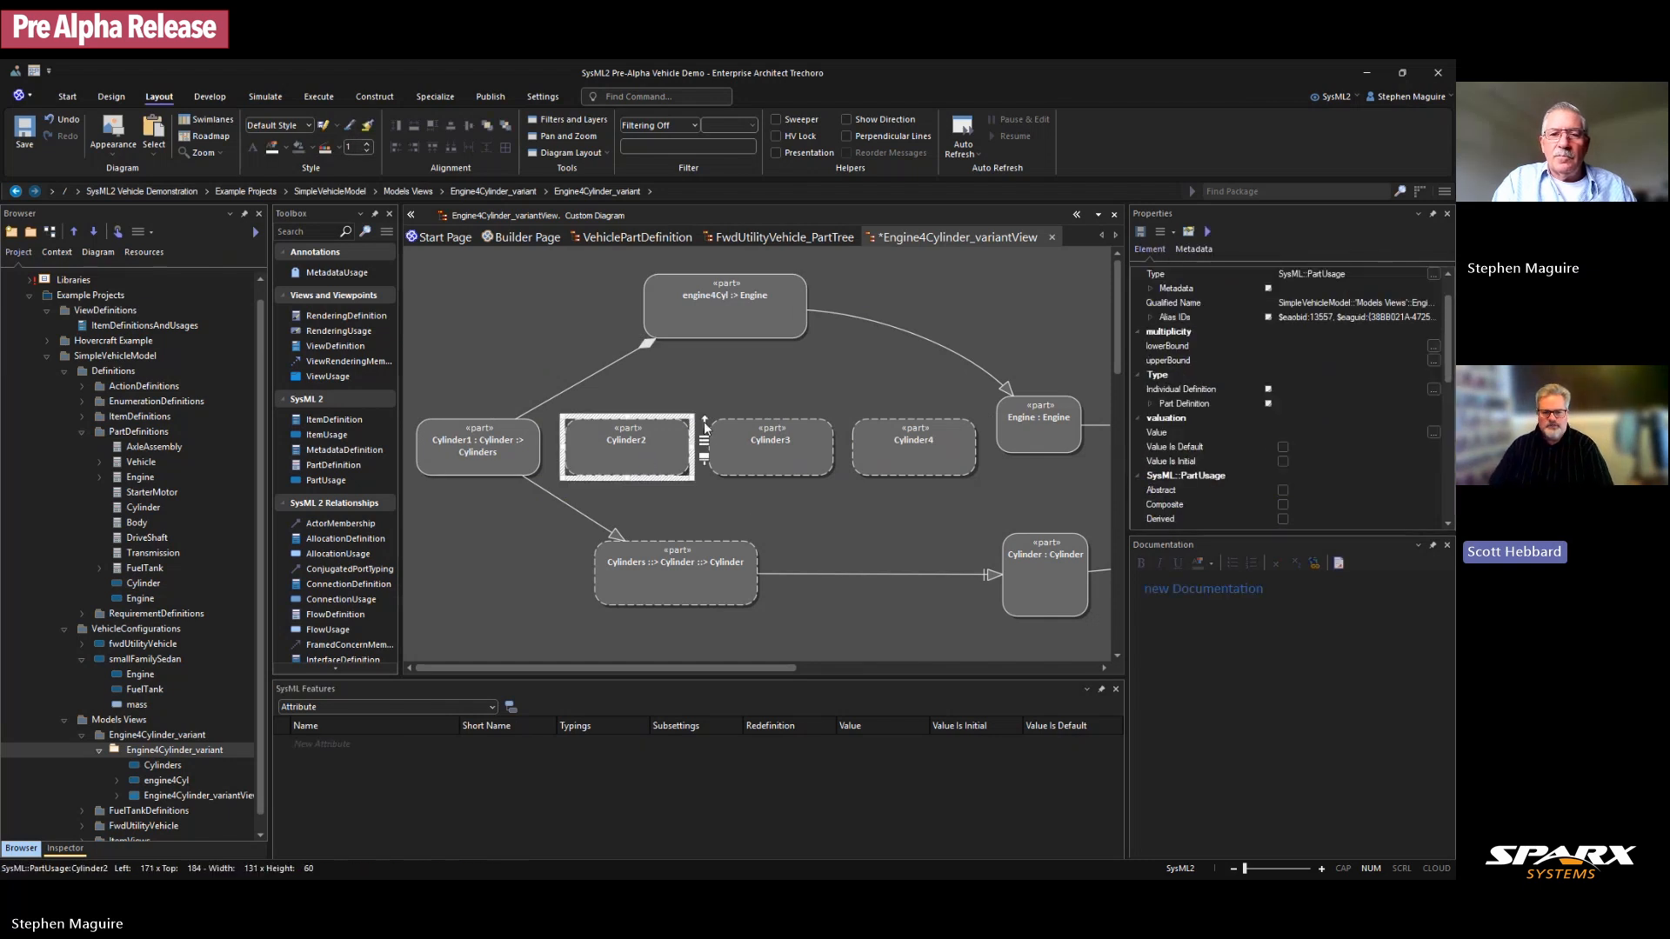
drag(705, 421, 729, 317)
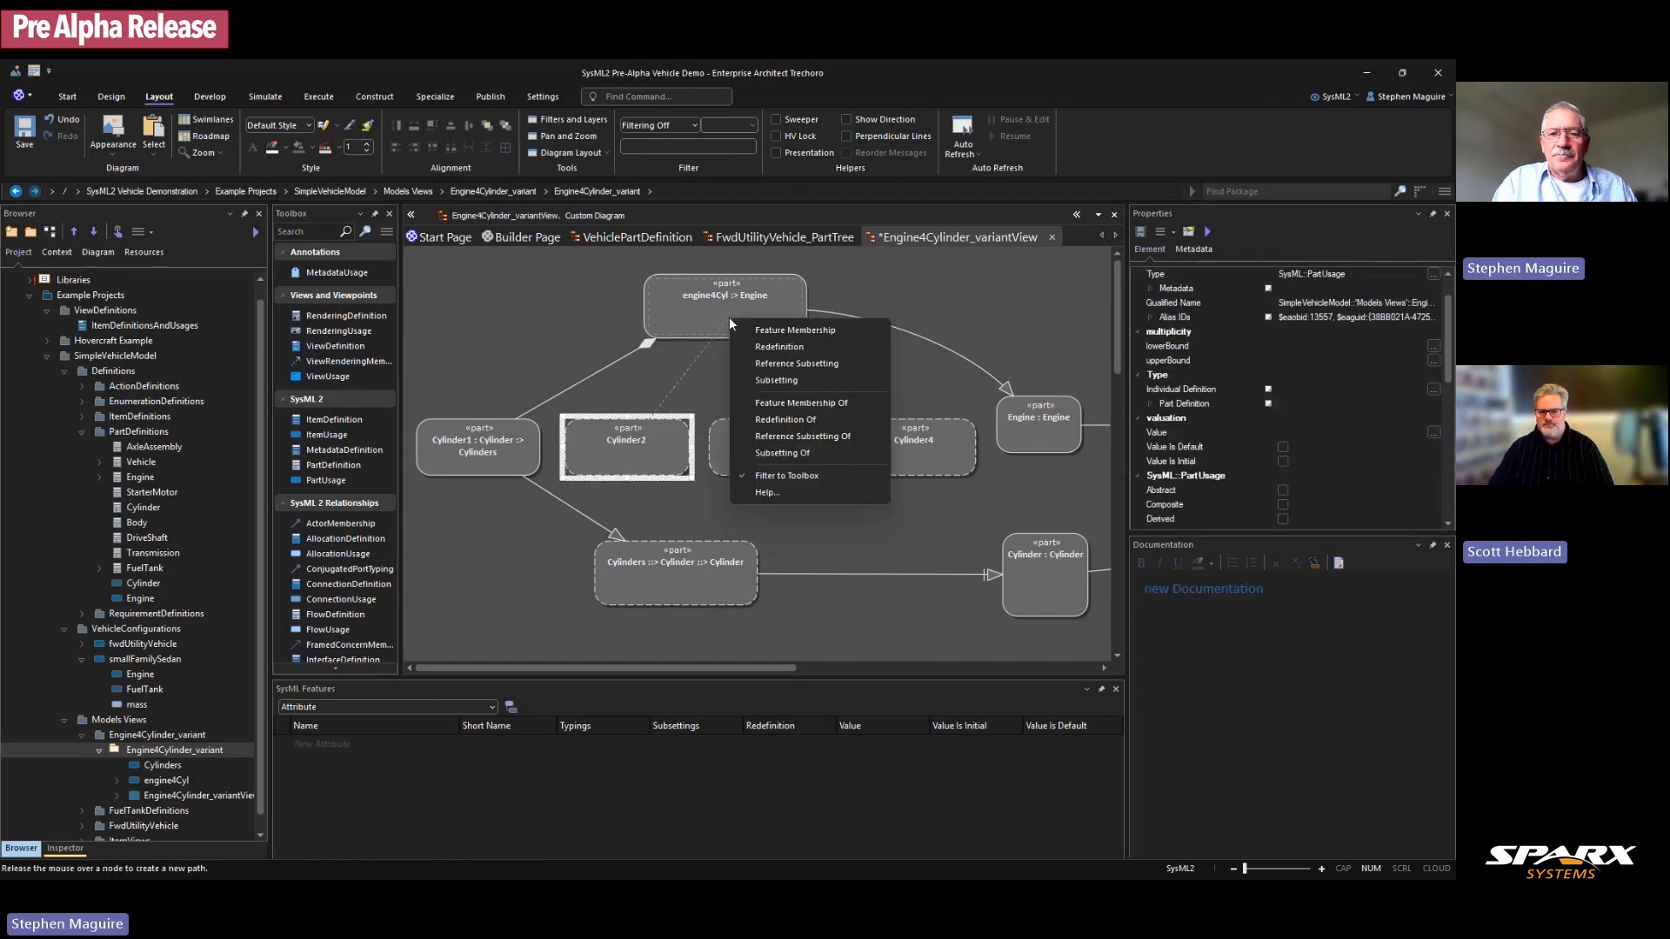
click(812, 402)
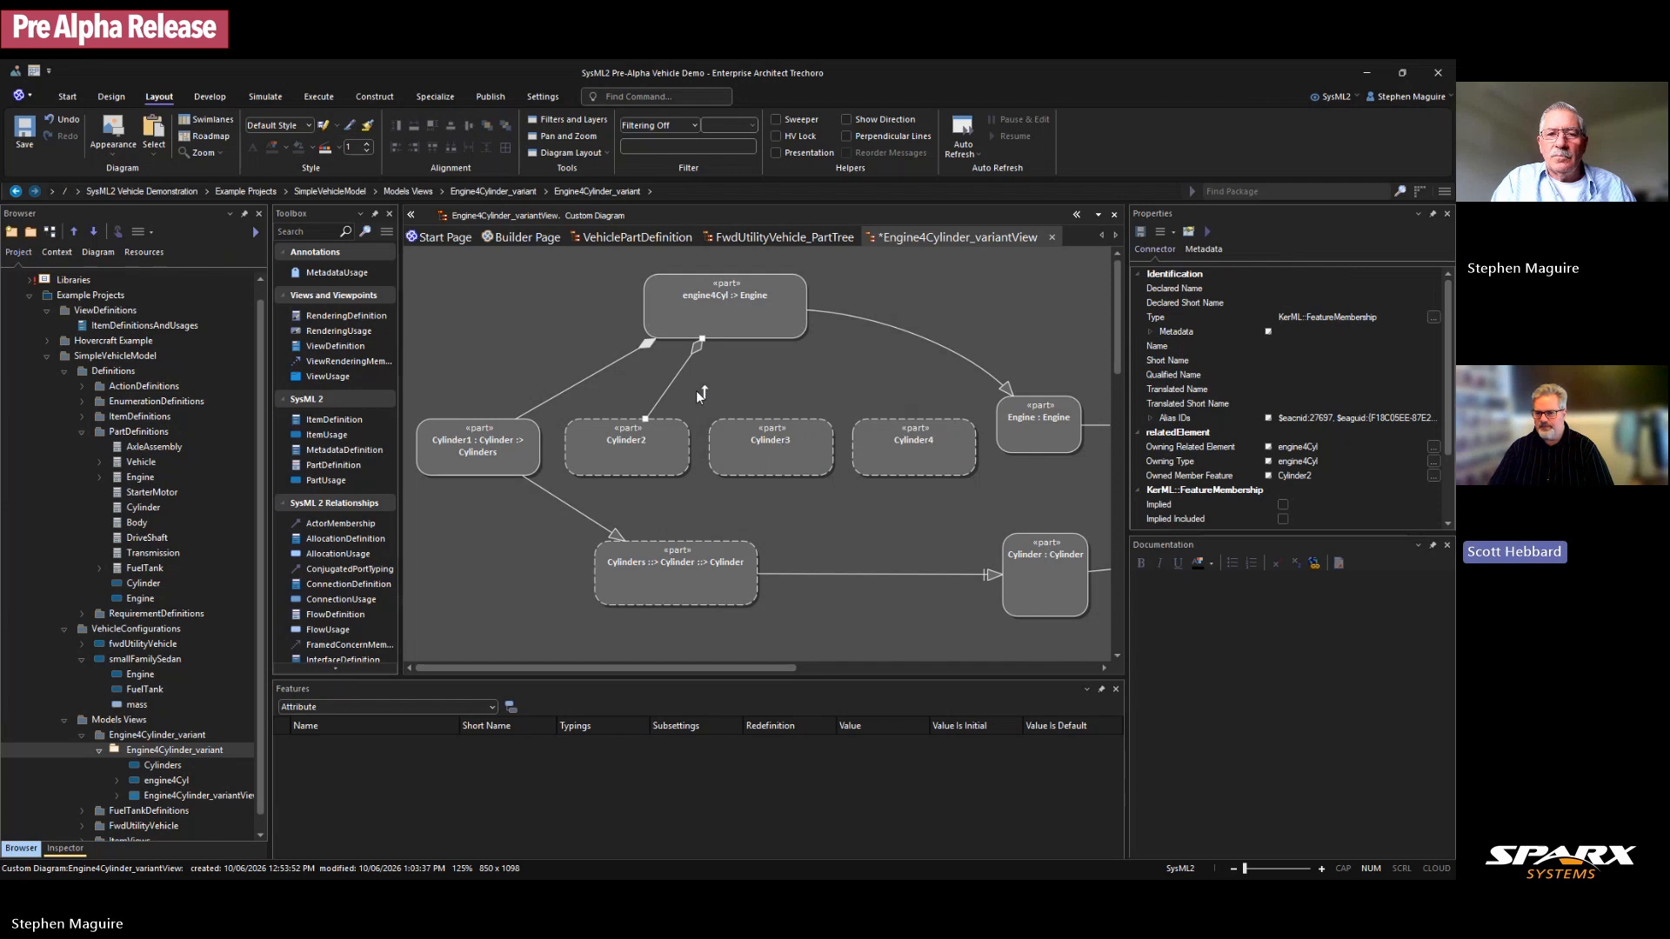
click(631, 349)
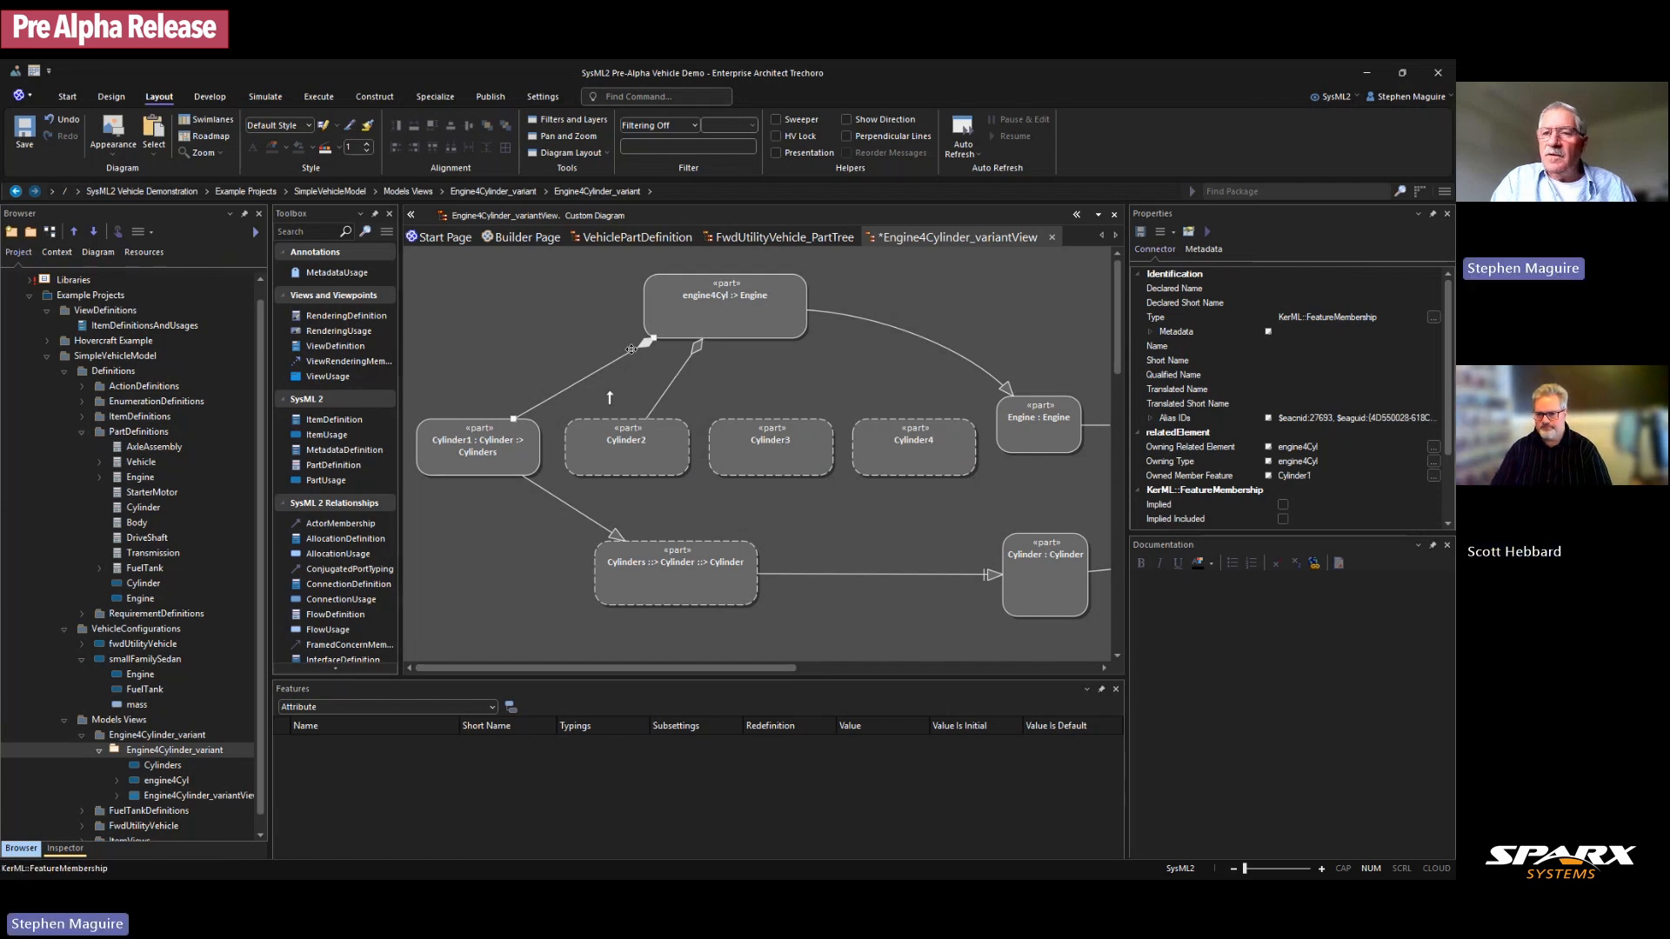
click(671, 384)
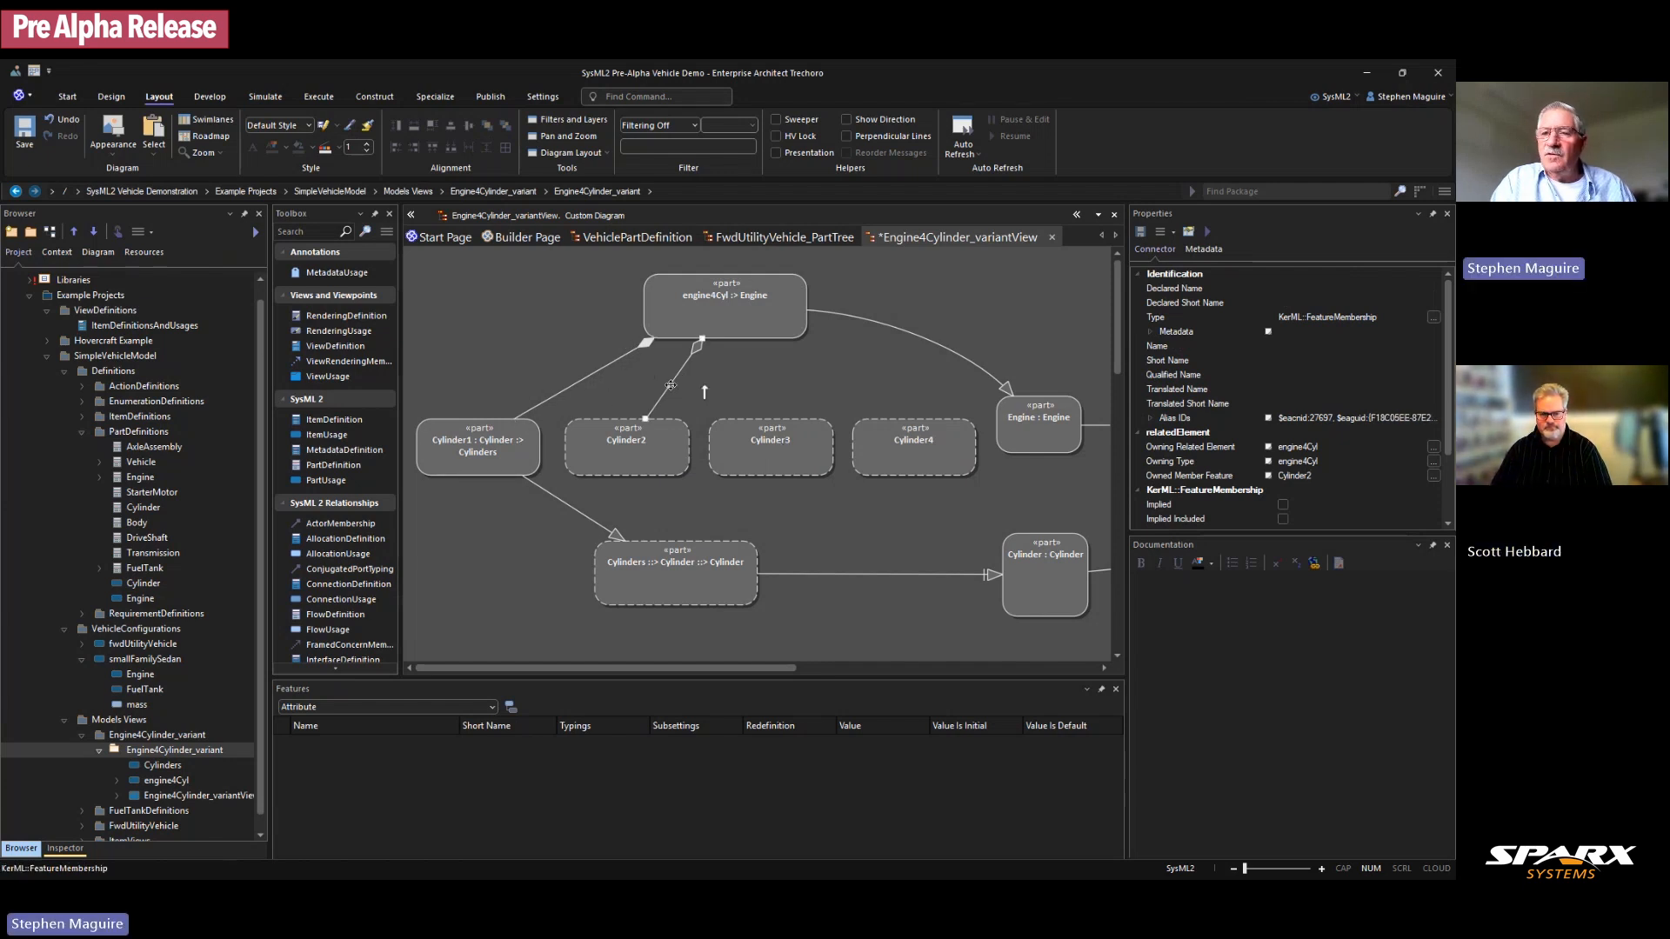
Step: Tick Composite in Properties for Cylinder2, Cylinder3 and Cylinder4
click(665, 448)
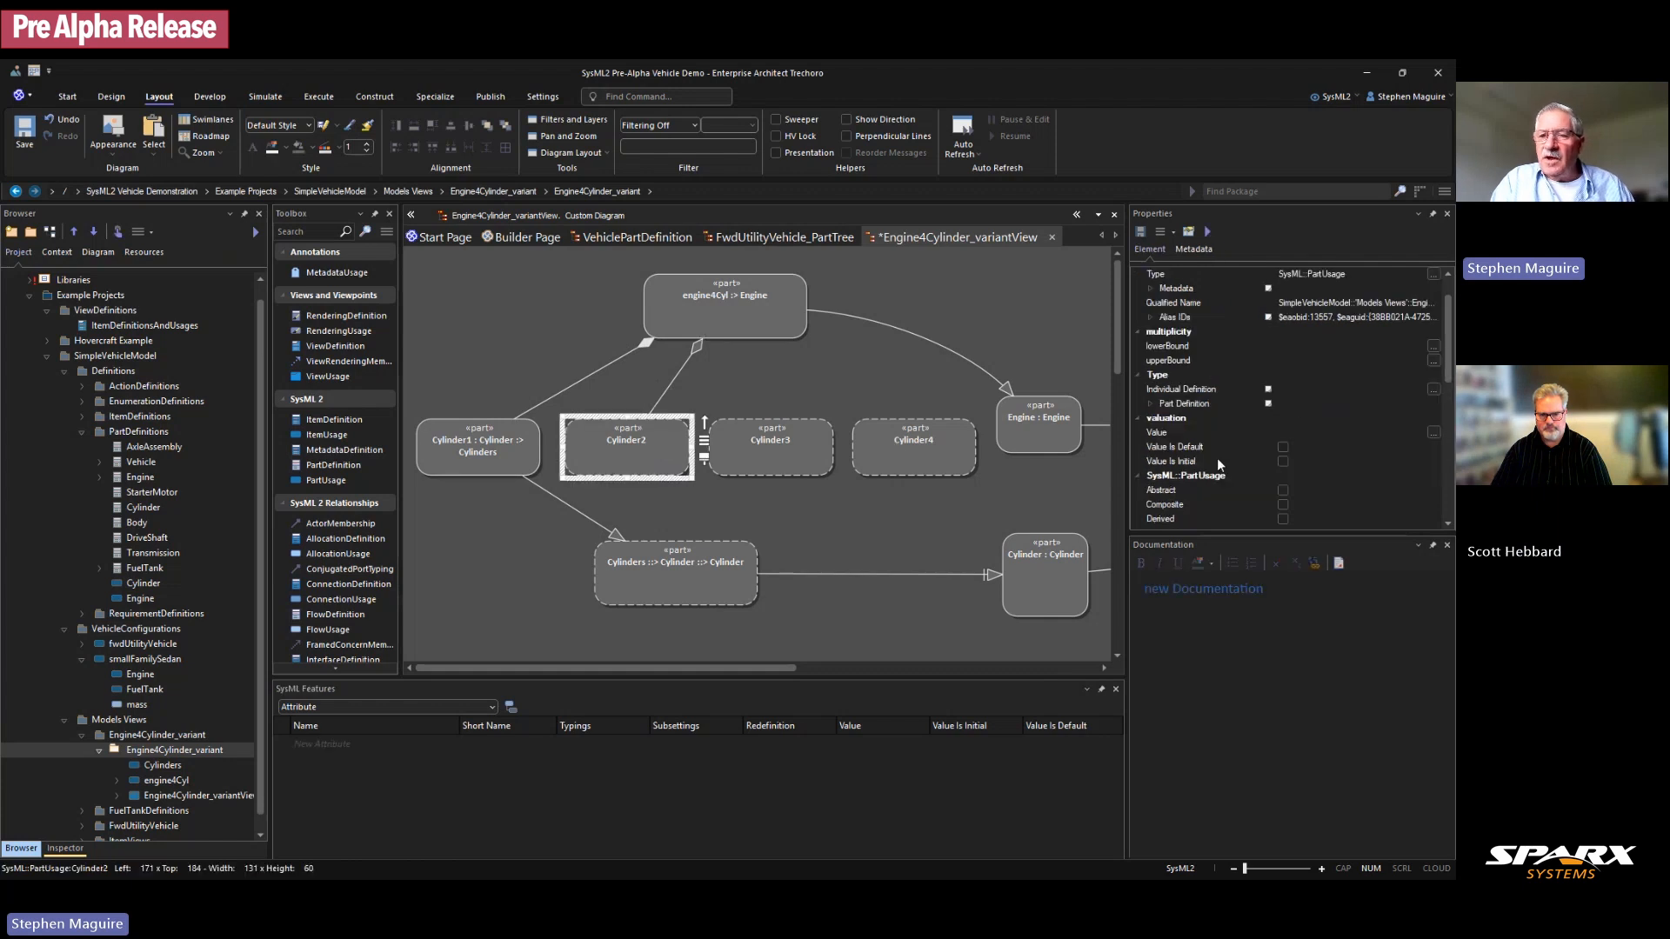
scroll(1297, 414, down, 3)
scroll(1295, 414, down, 1)
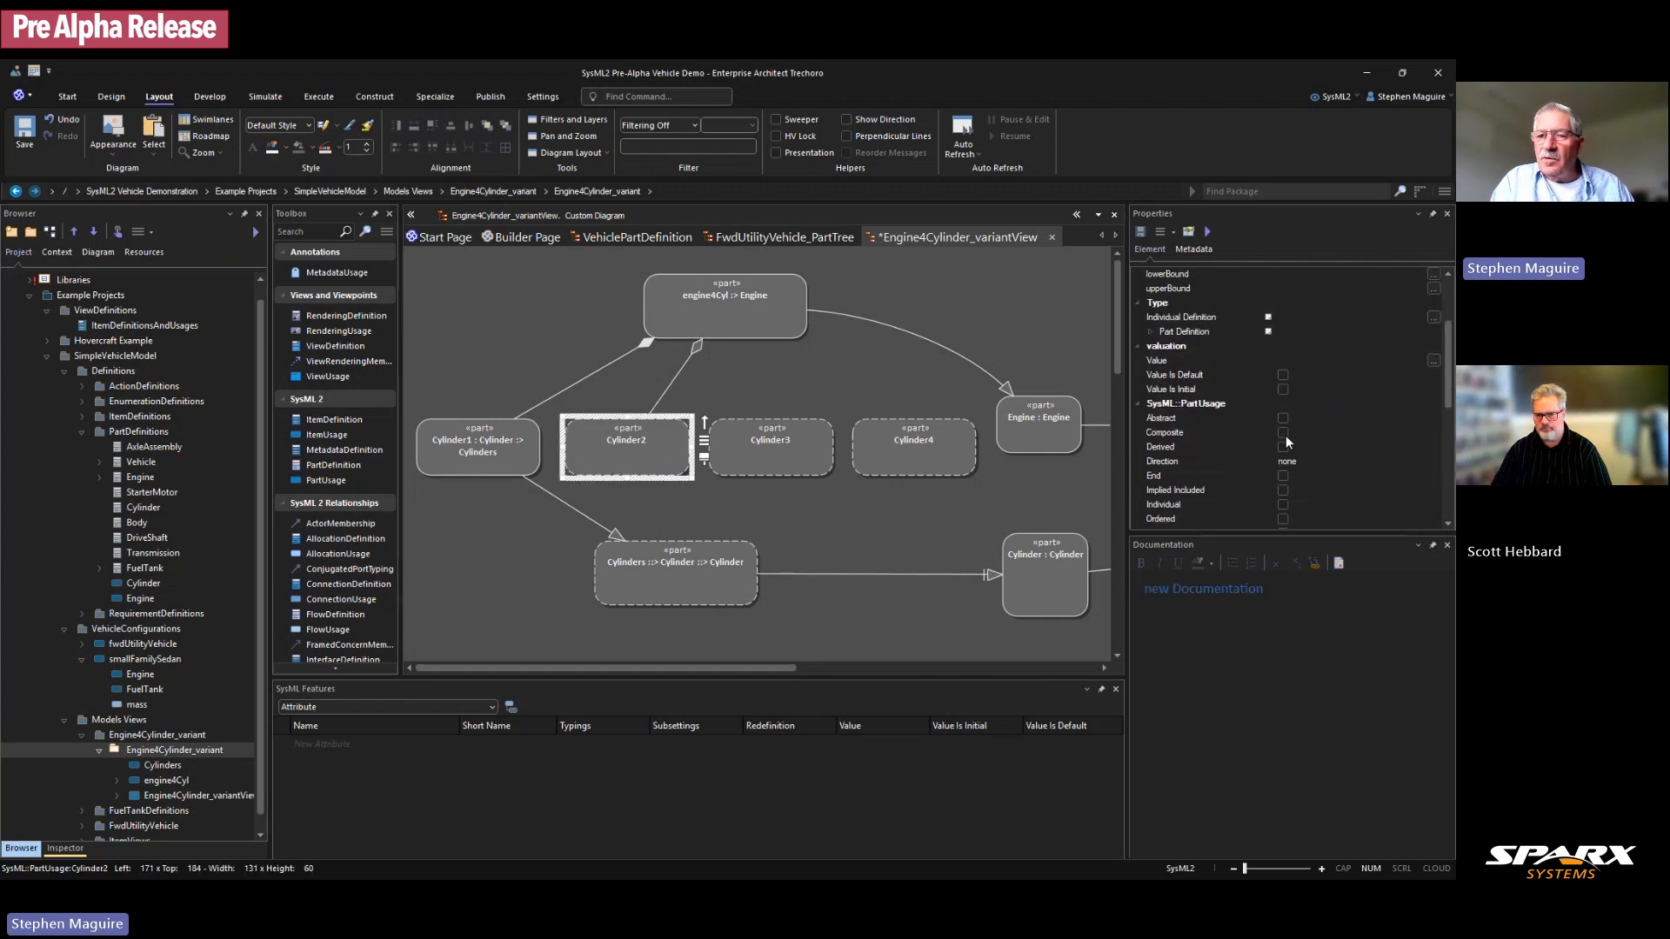
click(1284, 433)
click(819, 446)
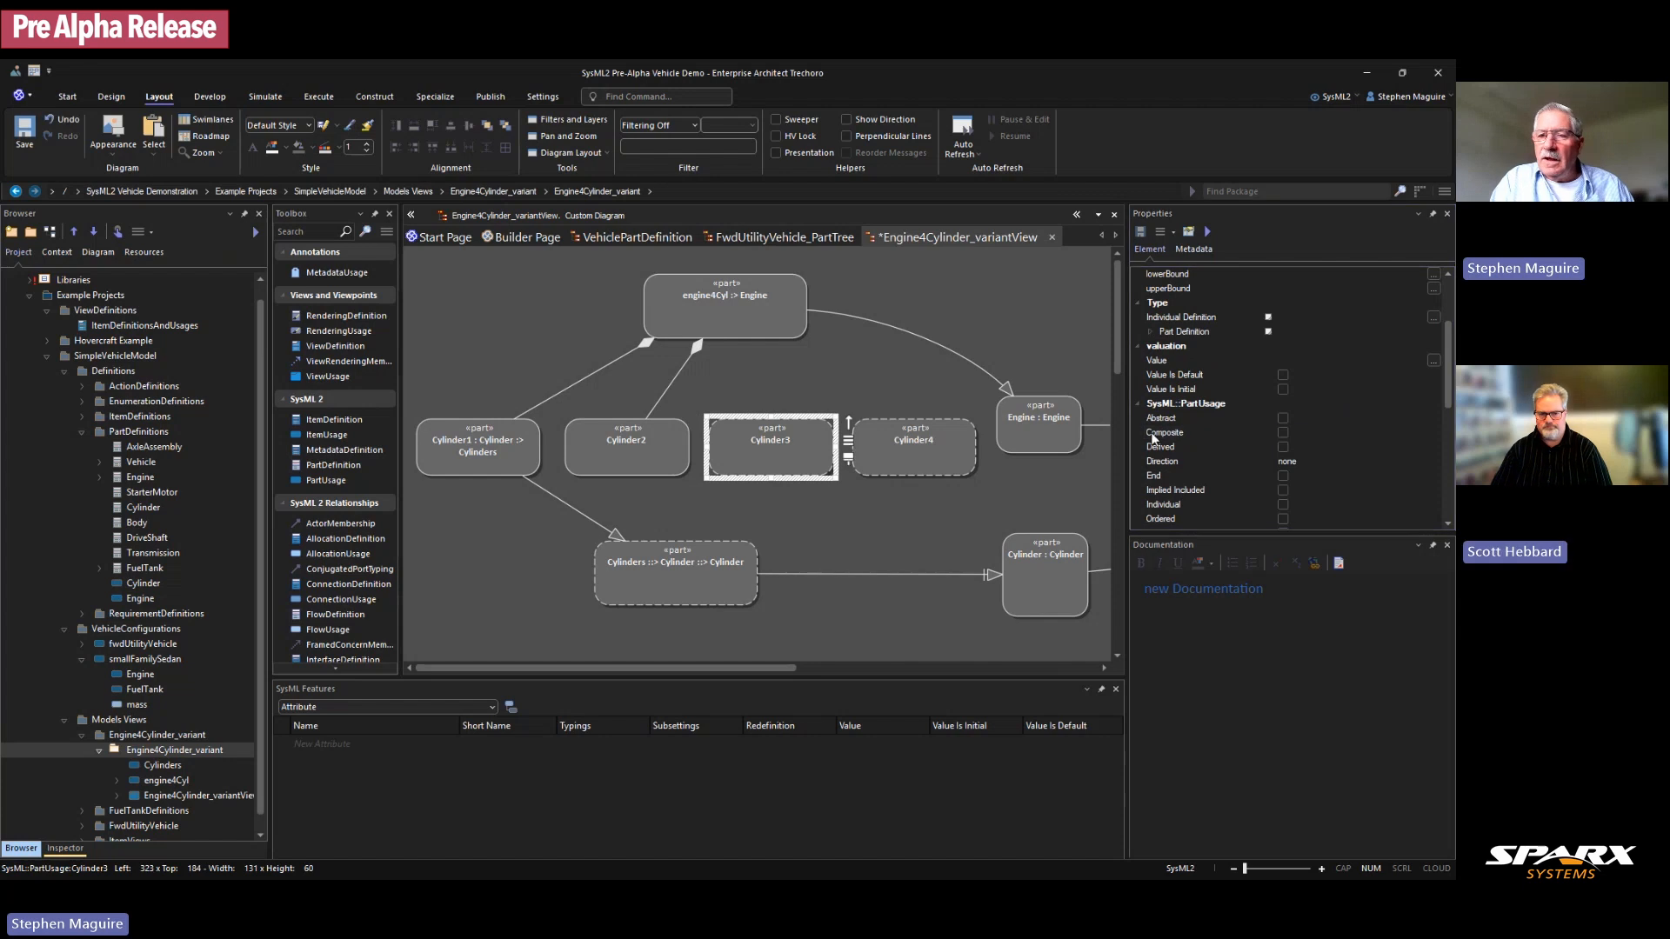
click(1285, 434)
click(964, 447)
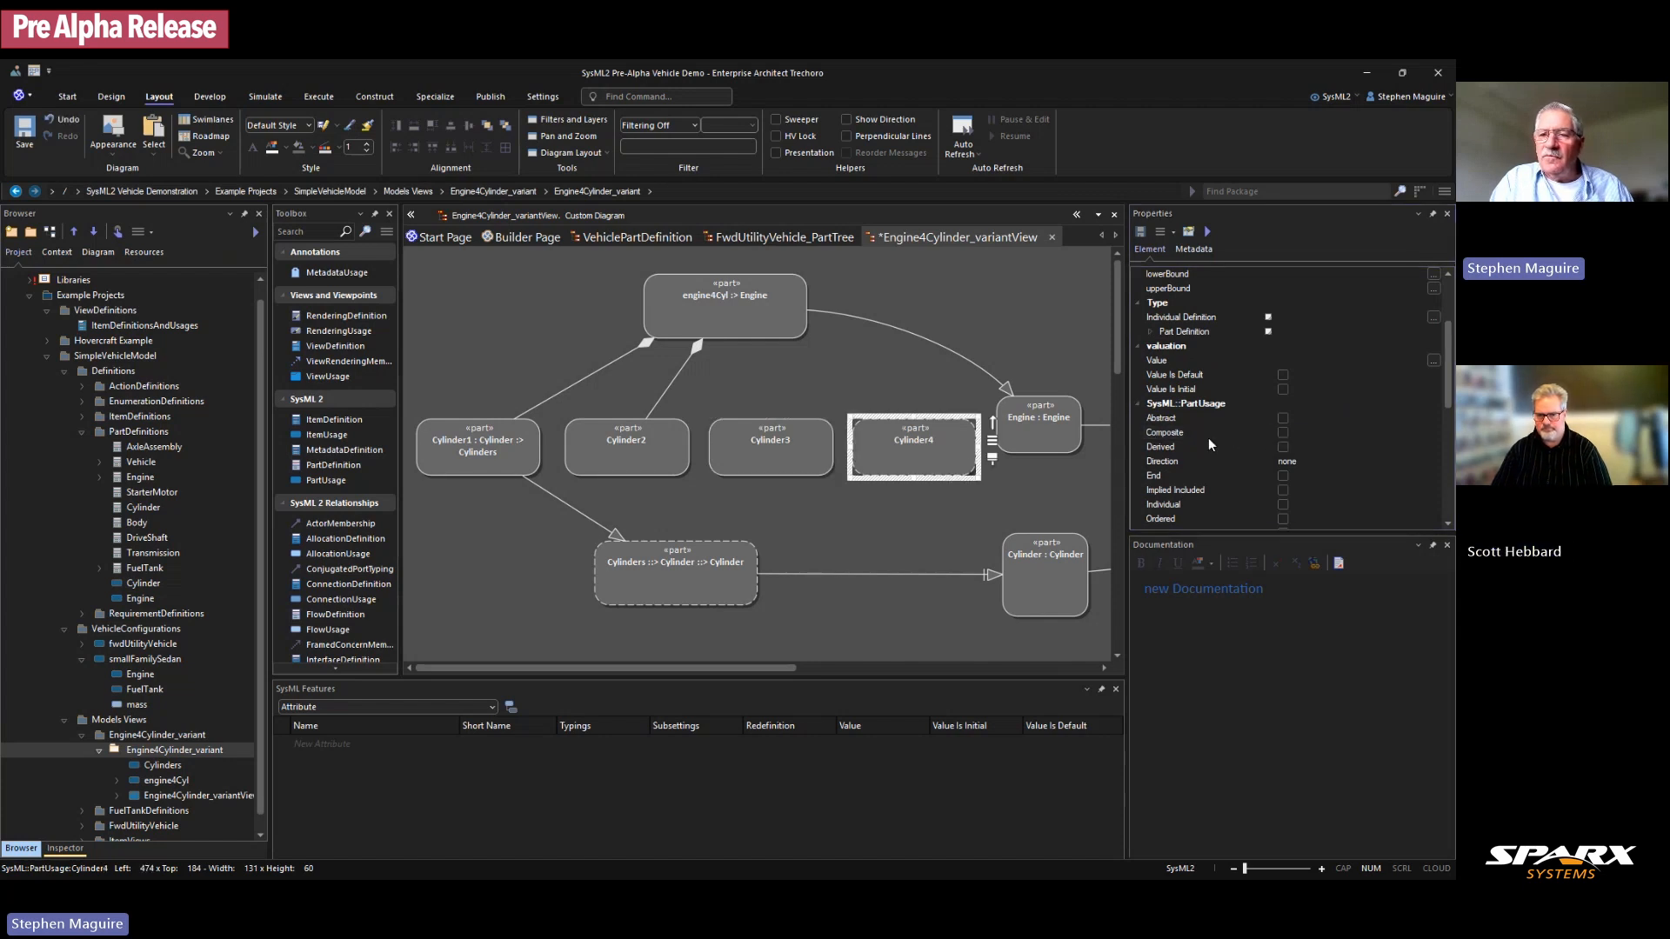
click(1284, 433)
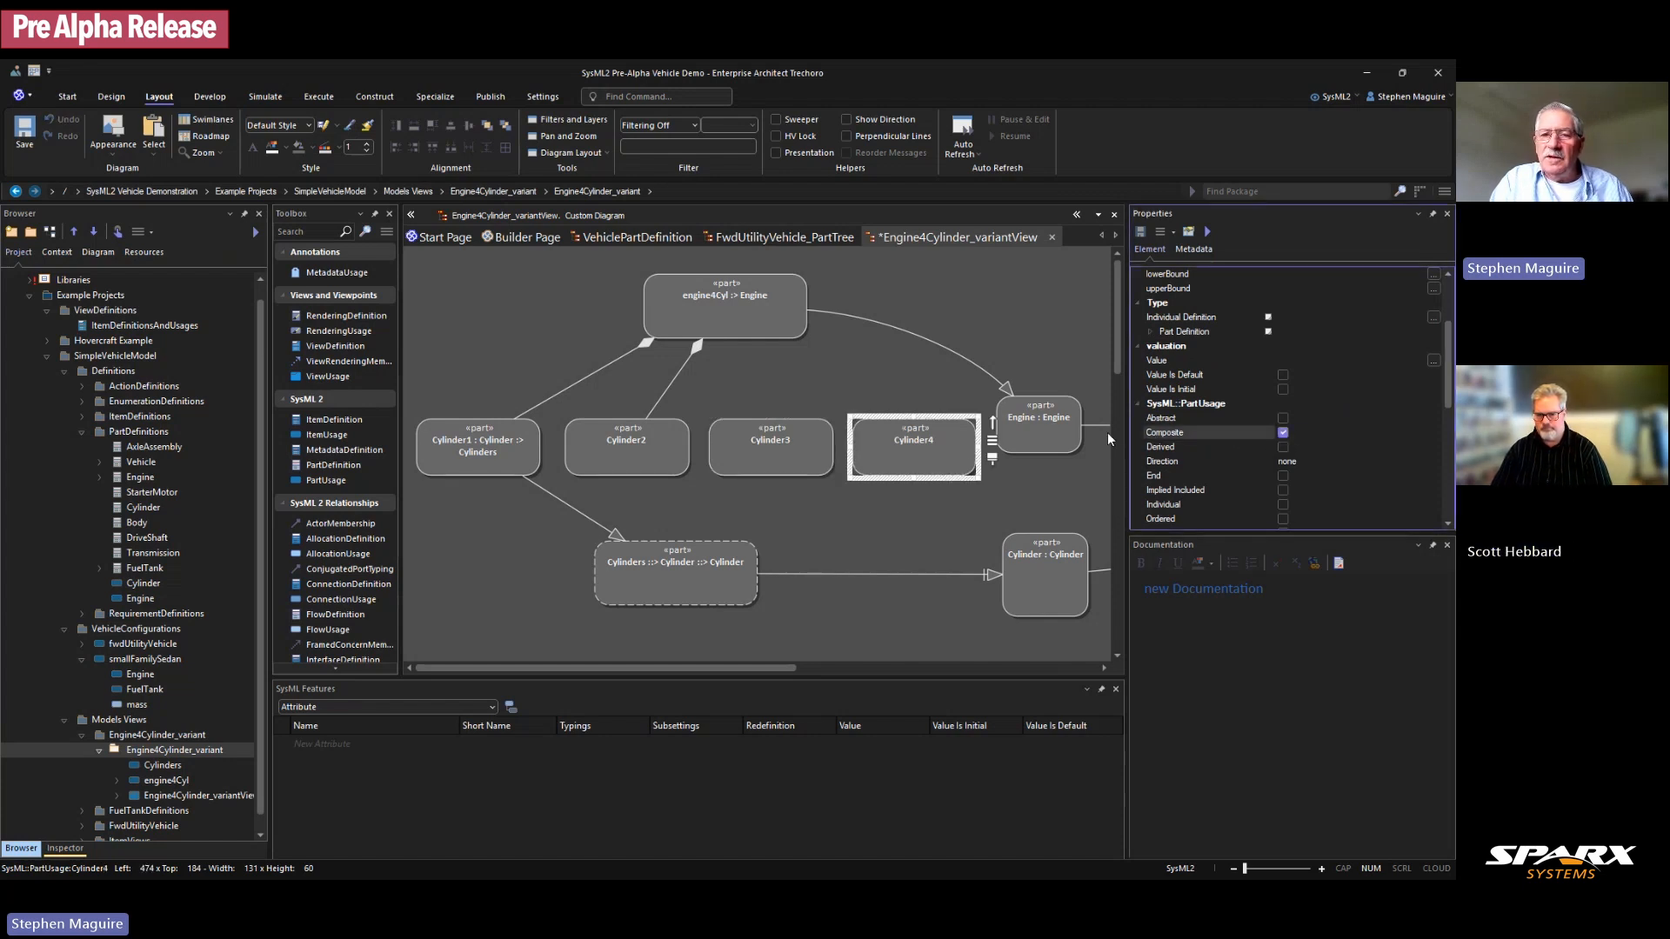
Step: Link Cylinder3 to engine4Cyl as a feature member and draw a link from Cylinder4
click(824, 420)
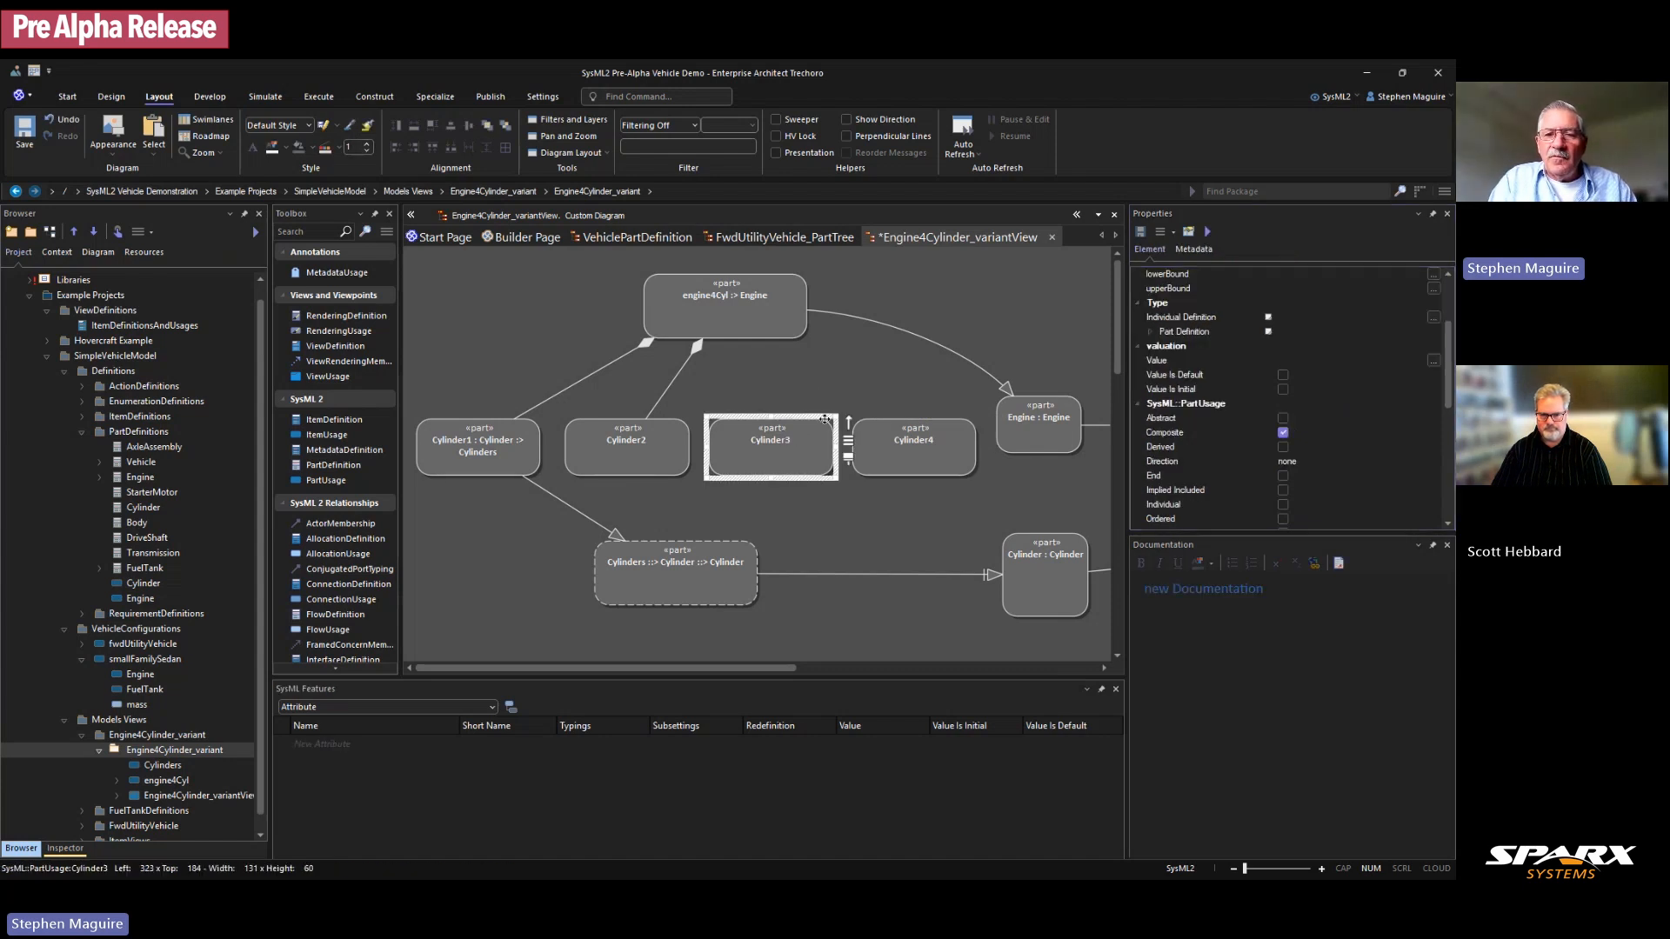
drag(850, 427, 722, 306)
click(809, 393)
click(970, 432)
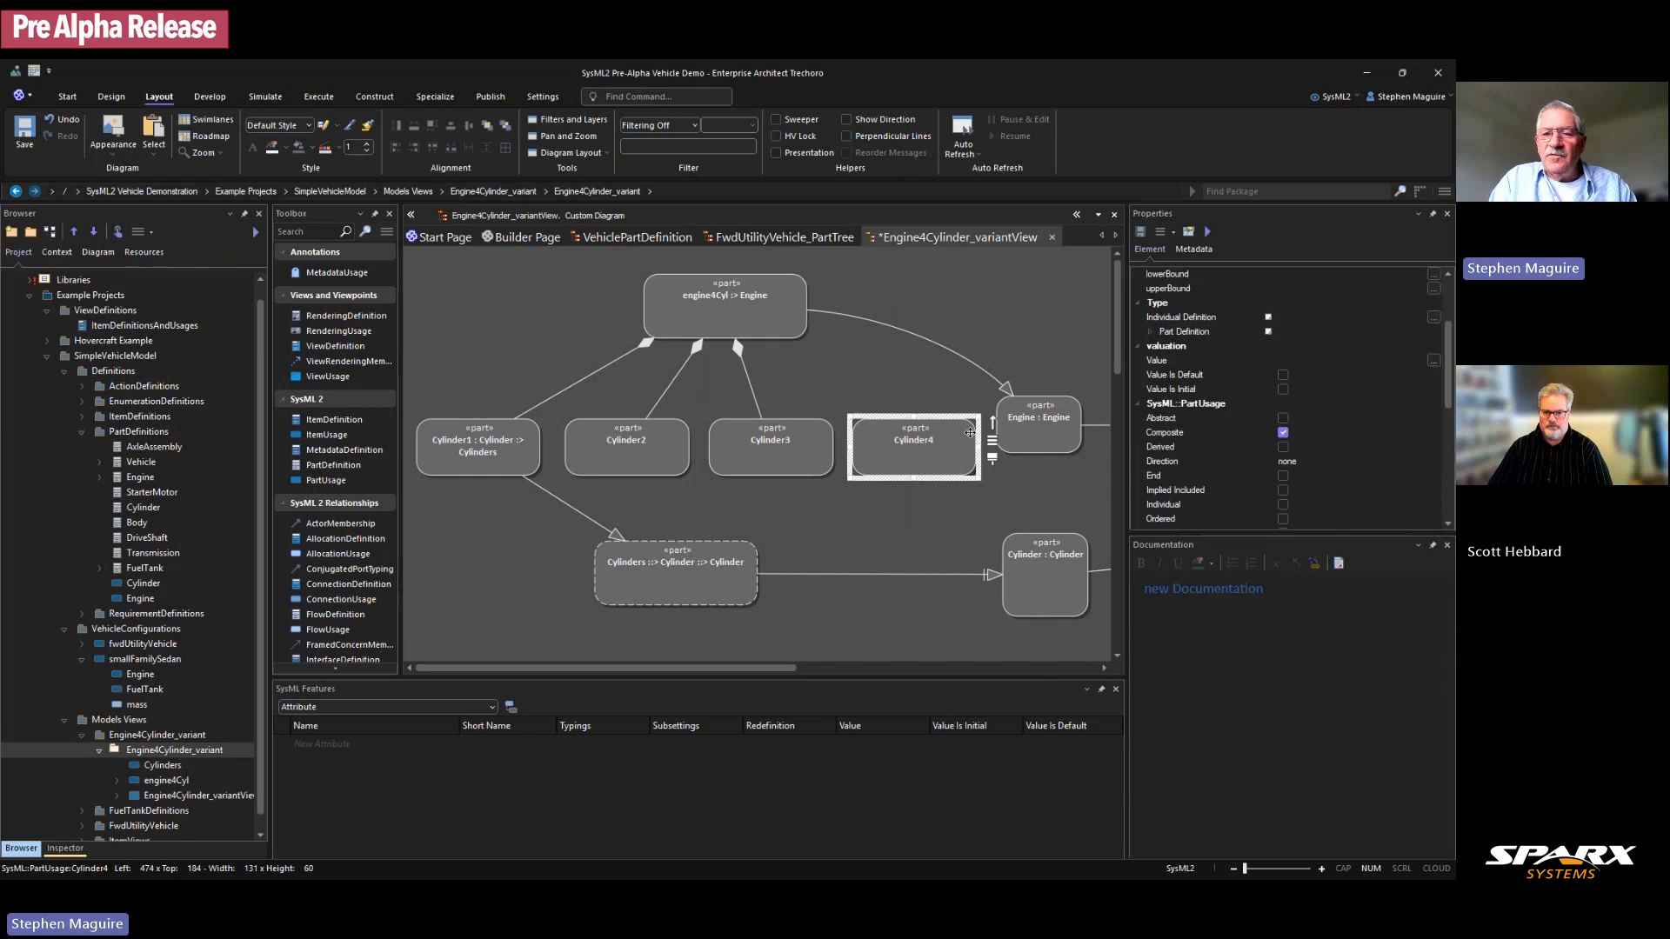
drag(993, 424, 769, 308)
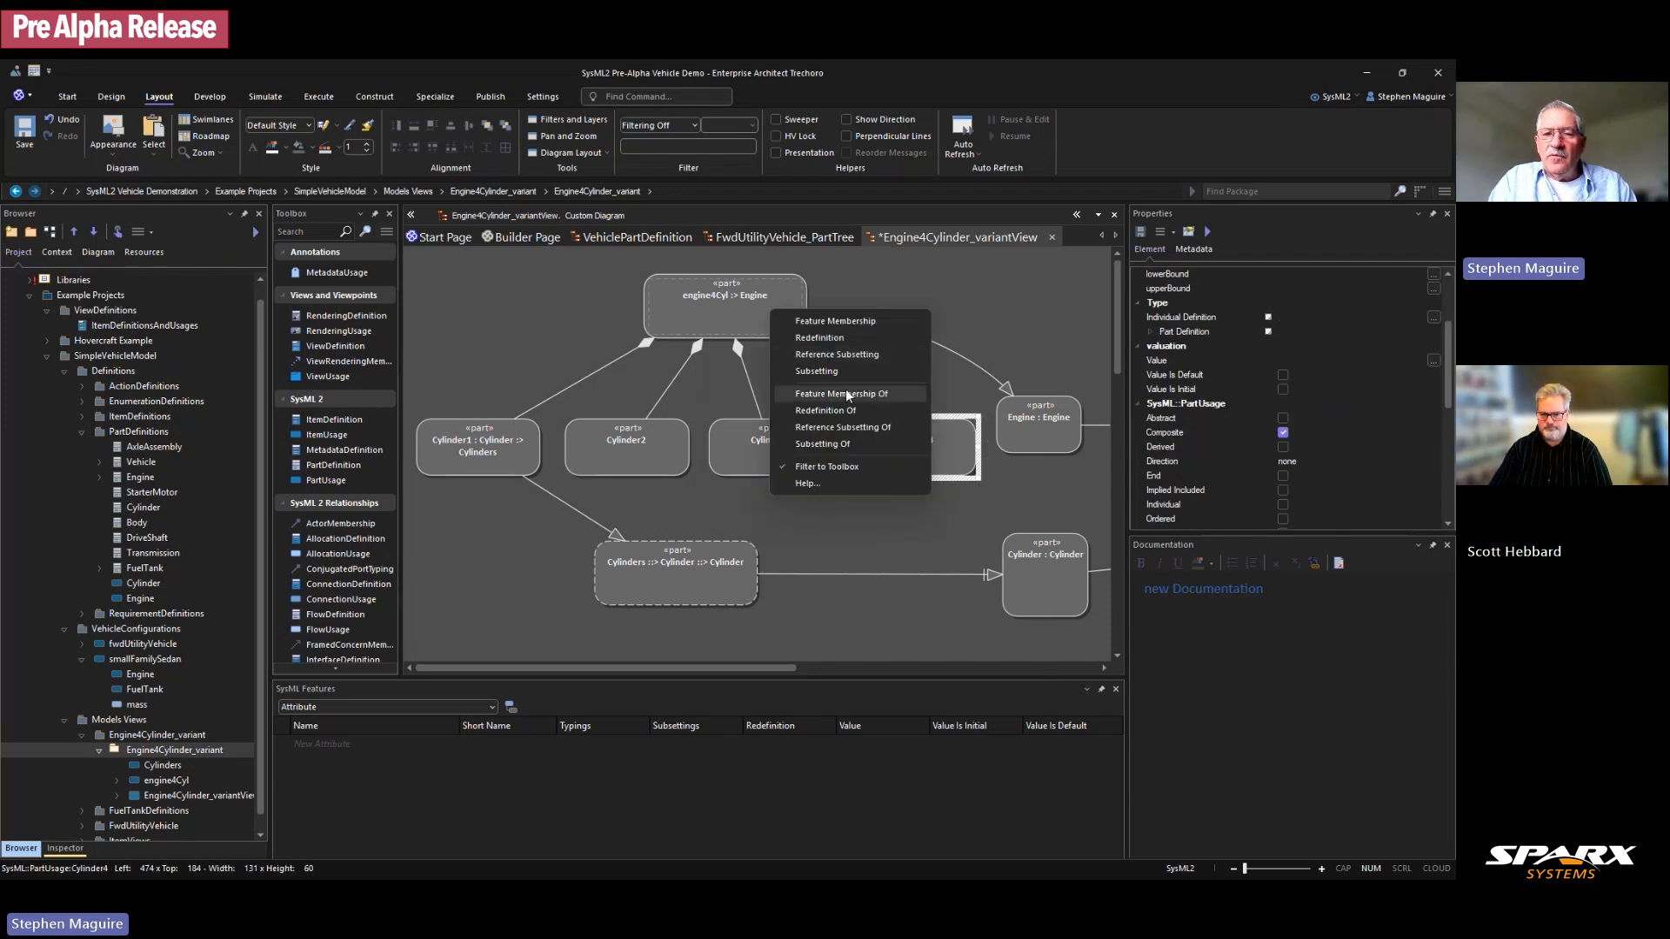
Step: Make Cylinder4 a feature member of engine4Cyl and have Cylinder2–4 subset Cylinders
click(845, 393)
click(592, 522)
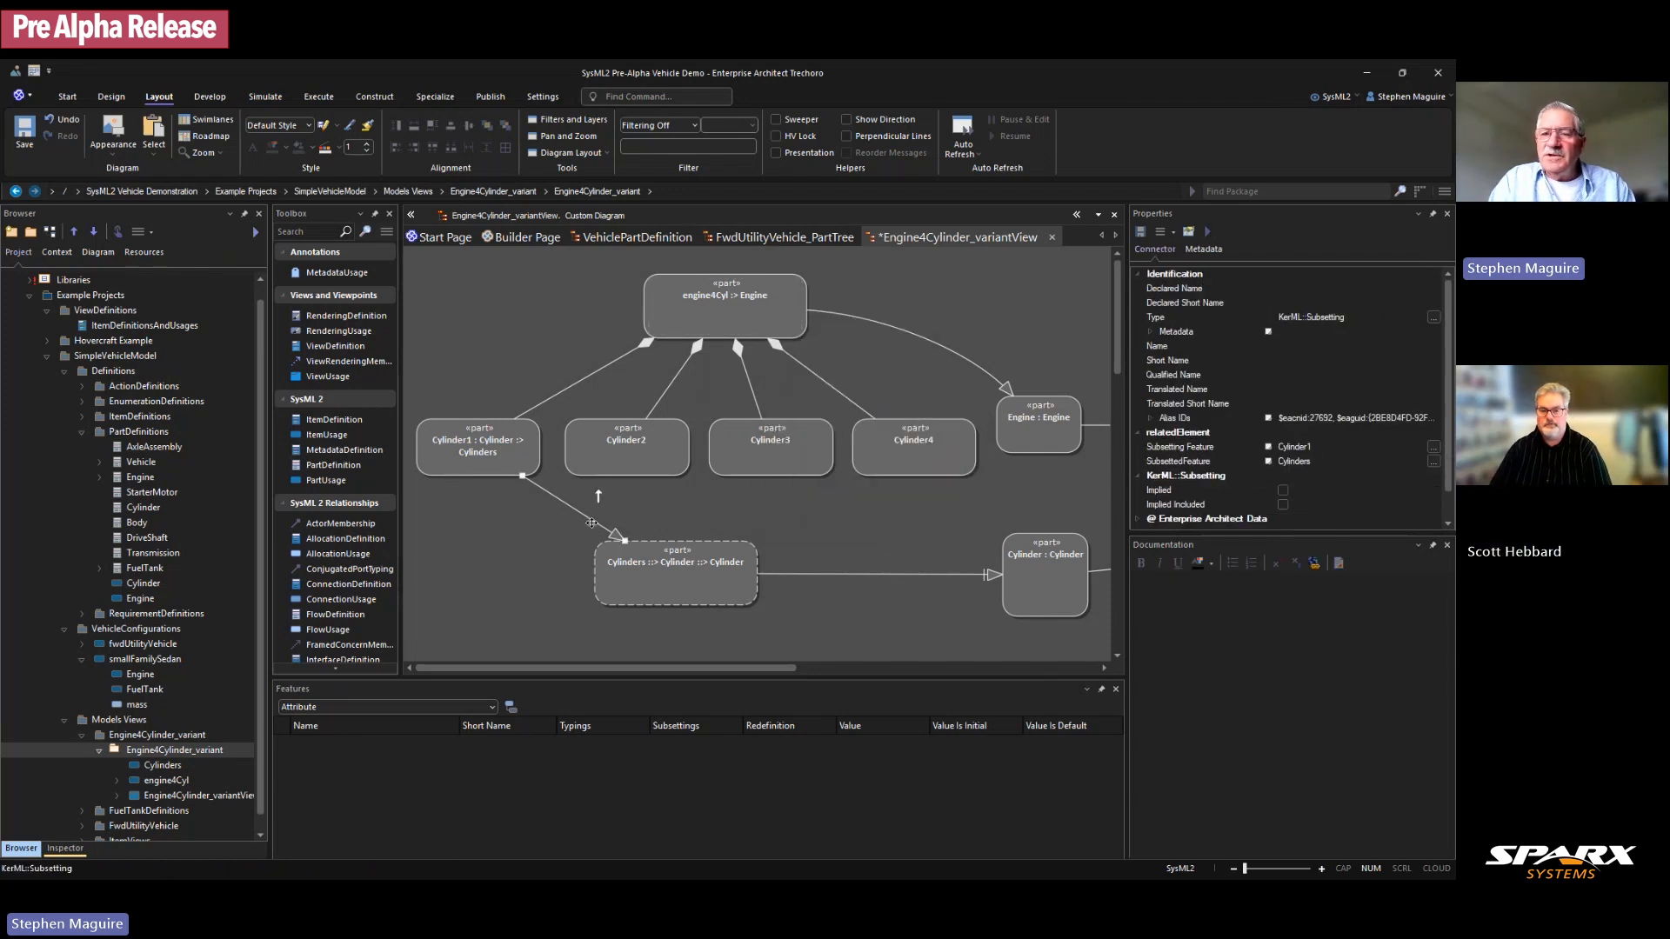
click(651, 463)
drag(704, 426, 681, 562)
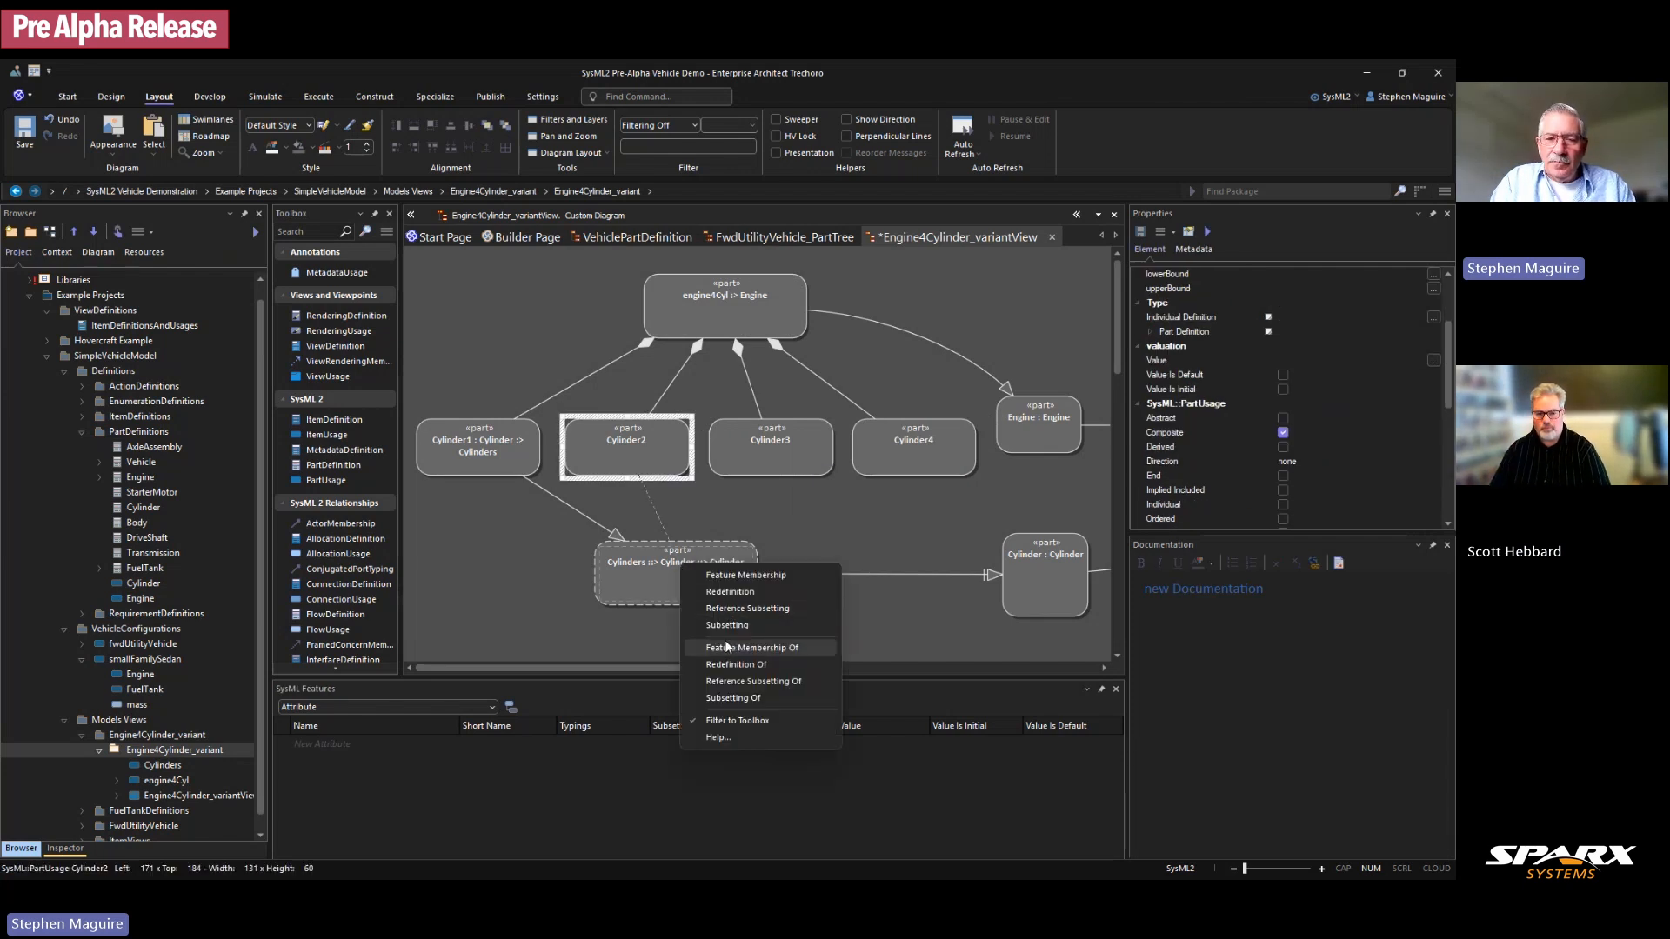
click(723, 623)
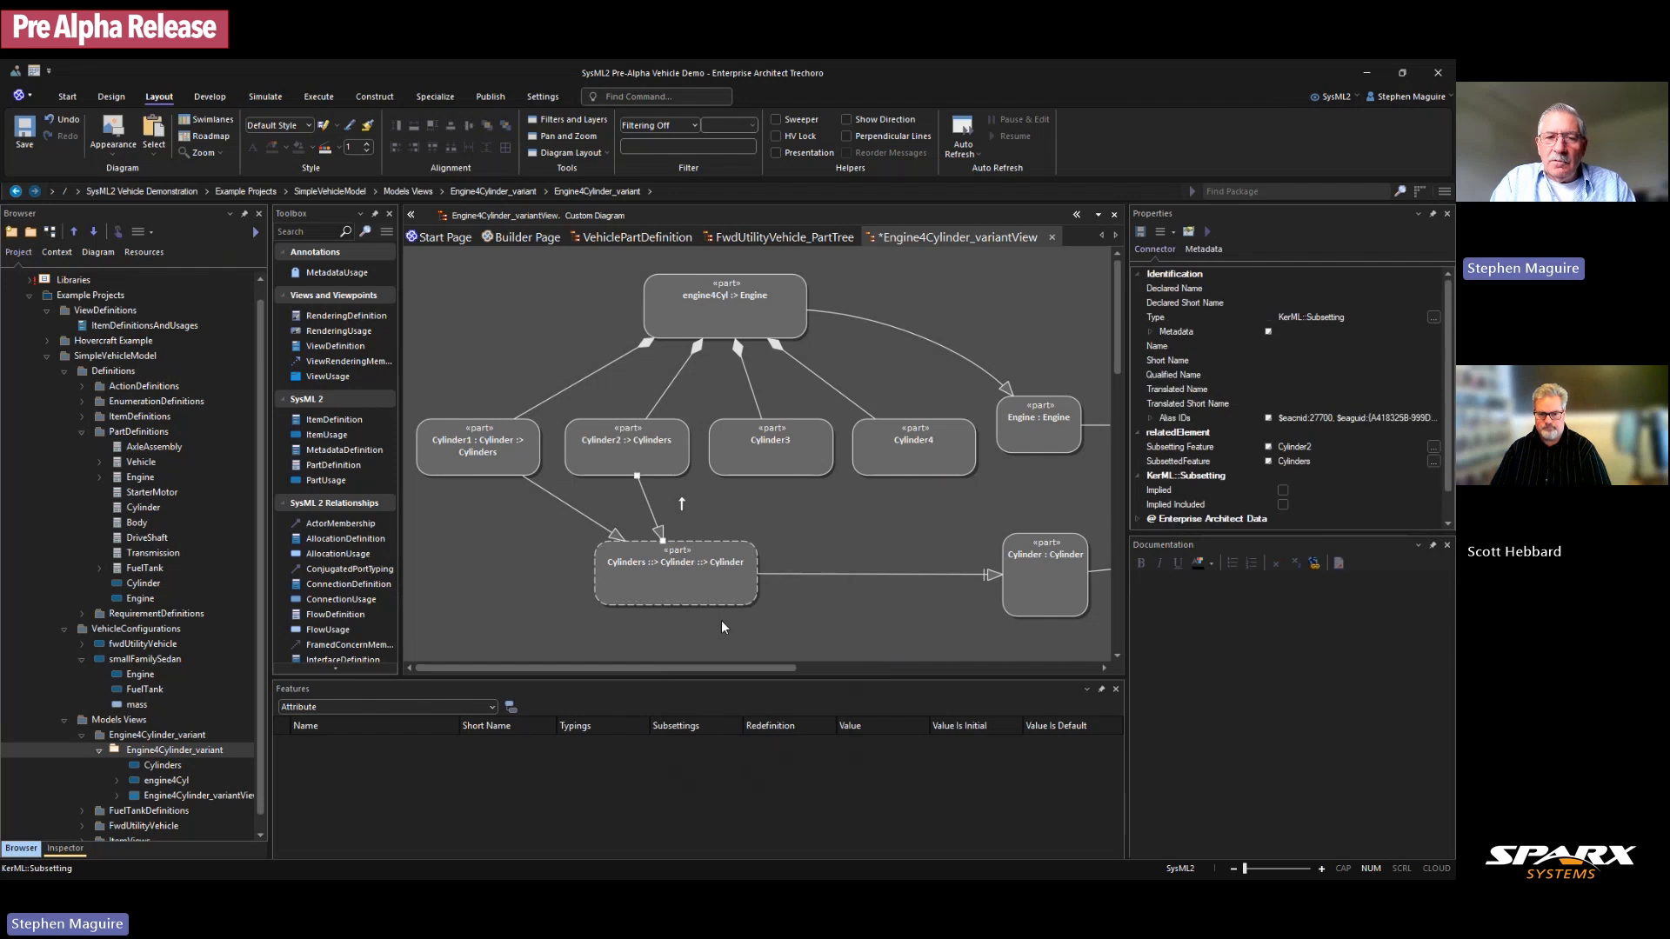
click(780, 462)
drag(847, 430, 711, 567)
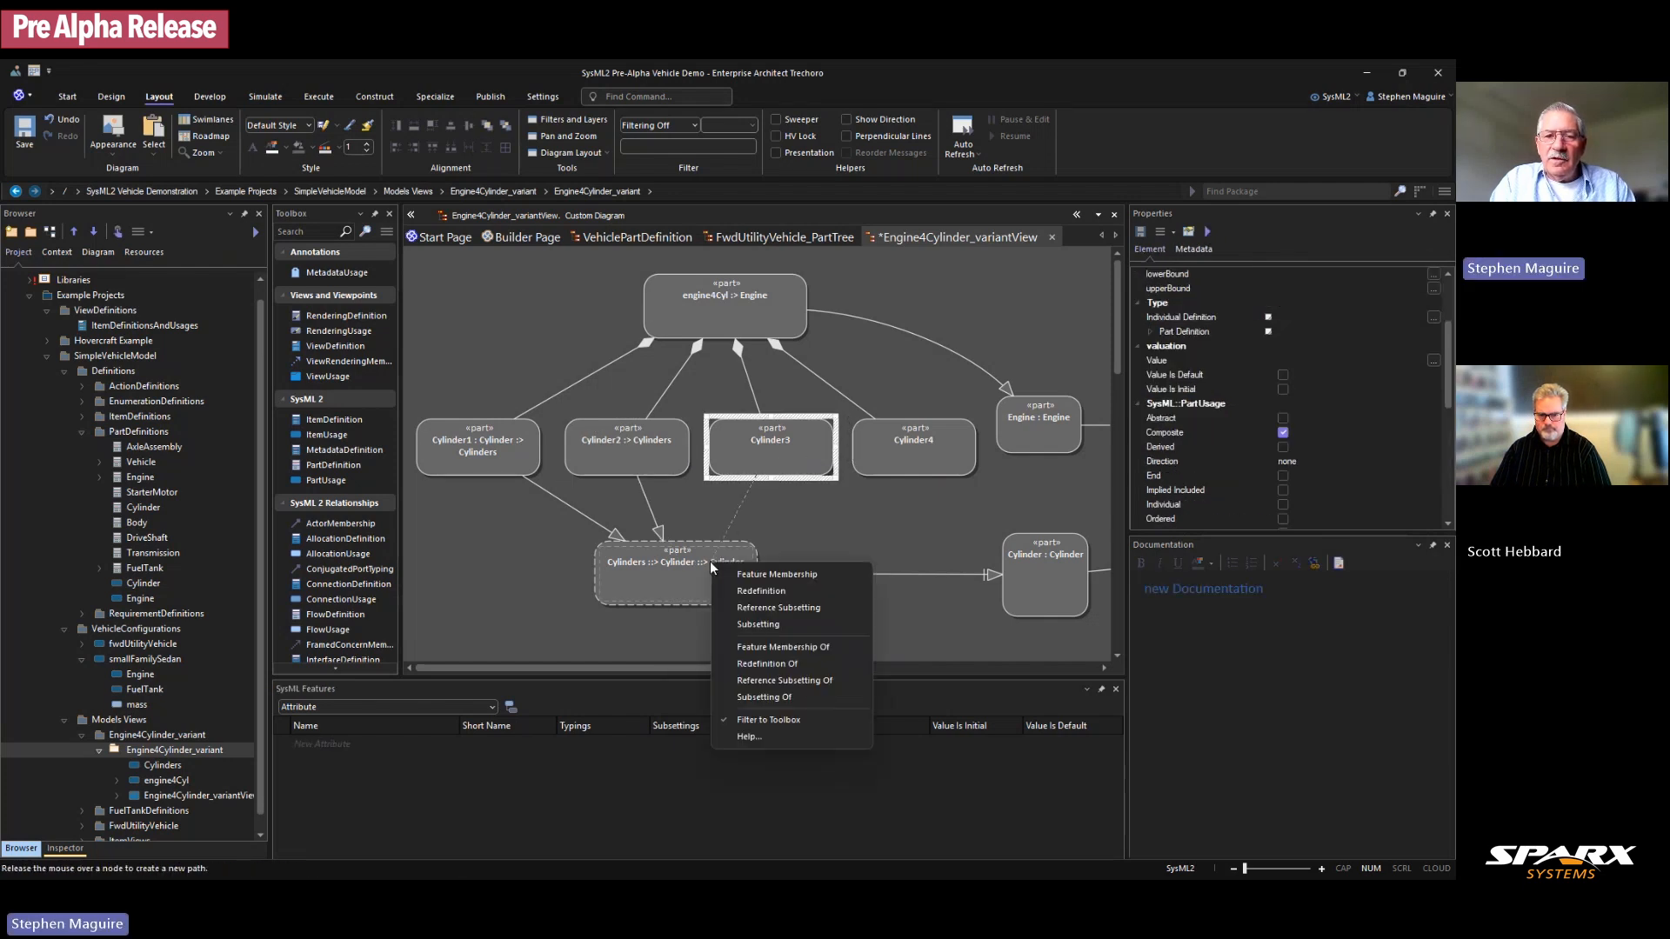
click(764, 625)
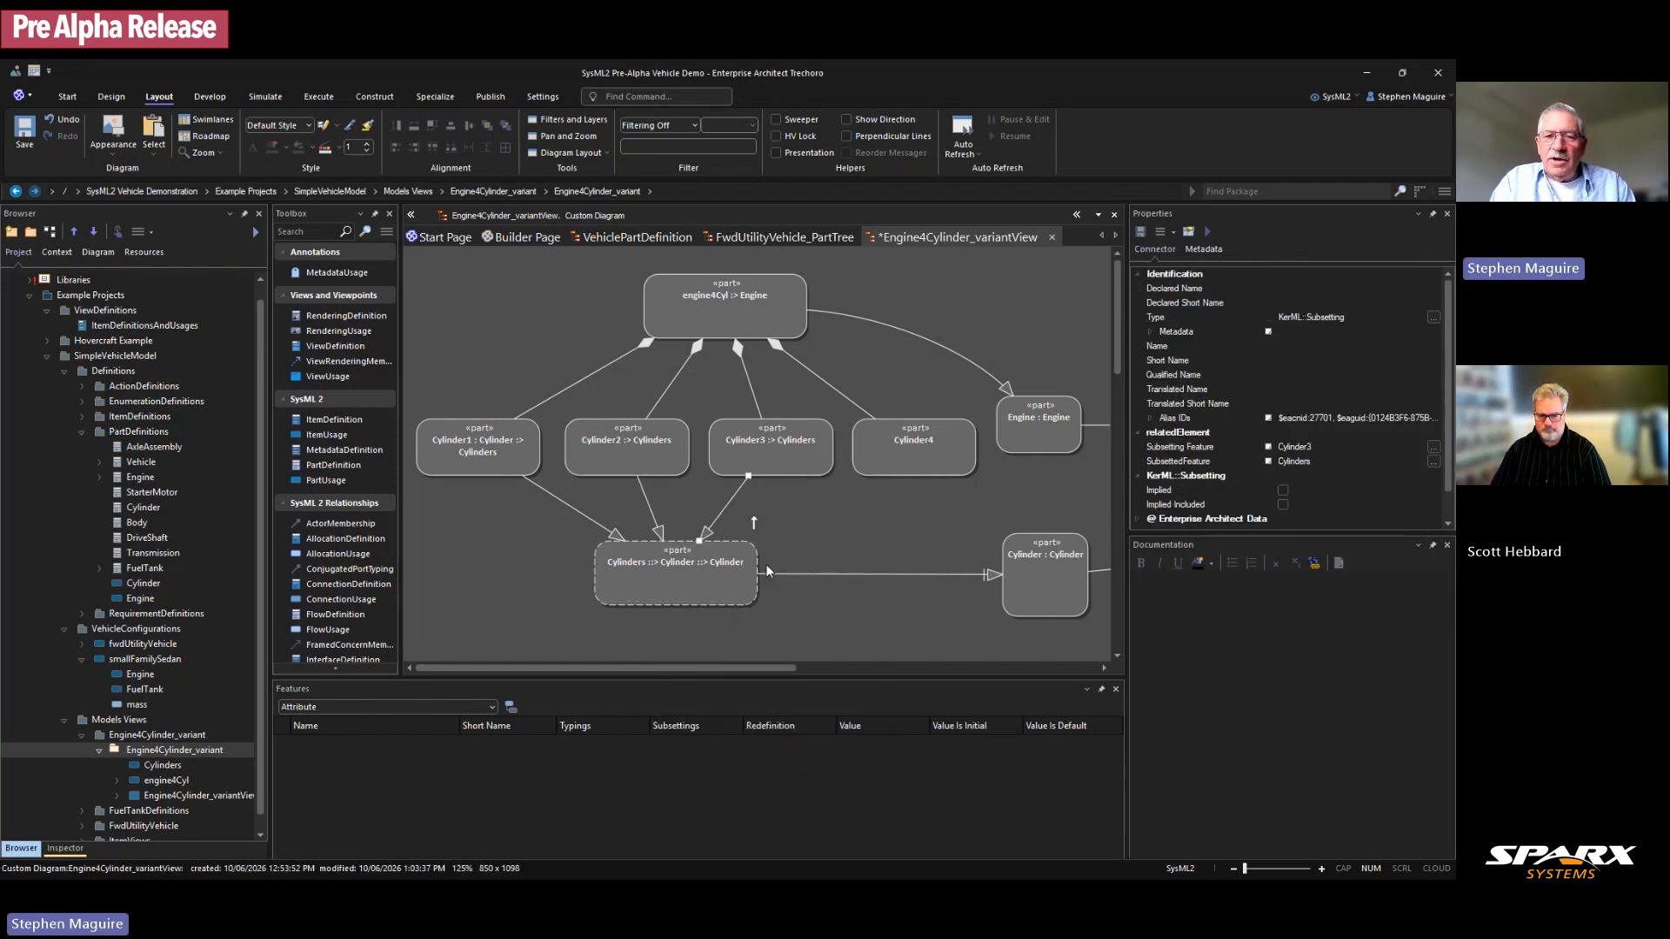
click(874, 470)
drag(992, 428, 750, 564)
click(801, 616)
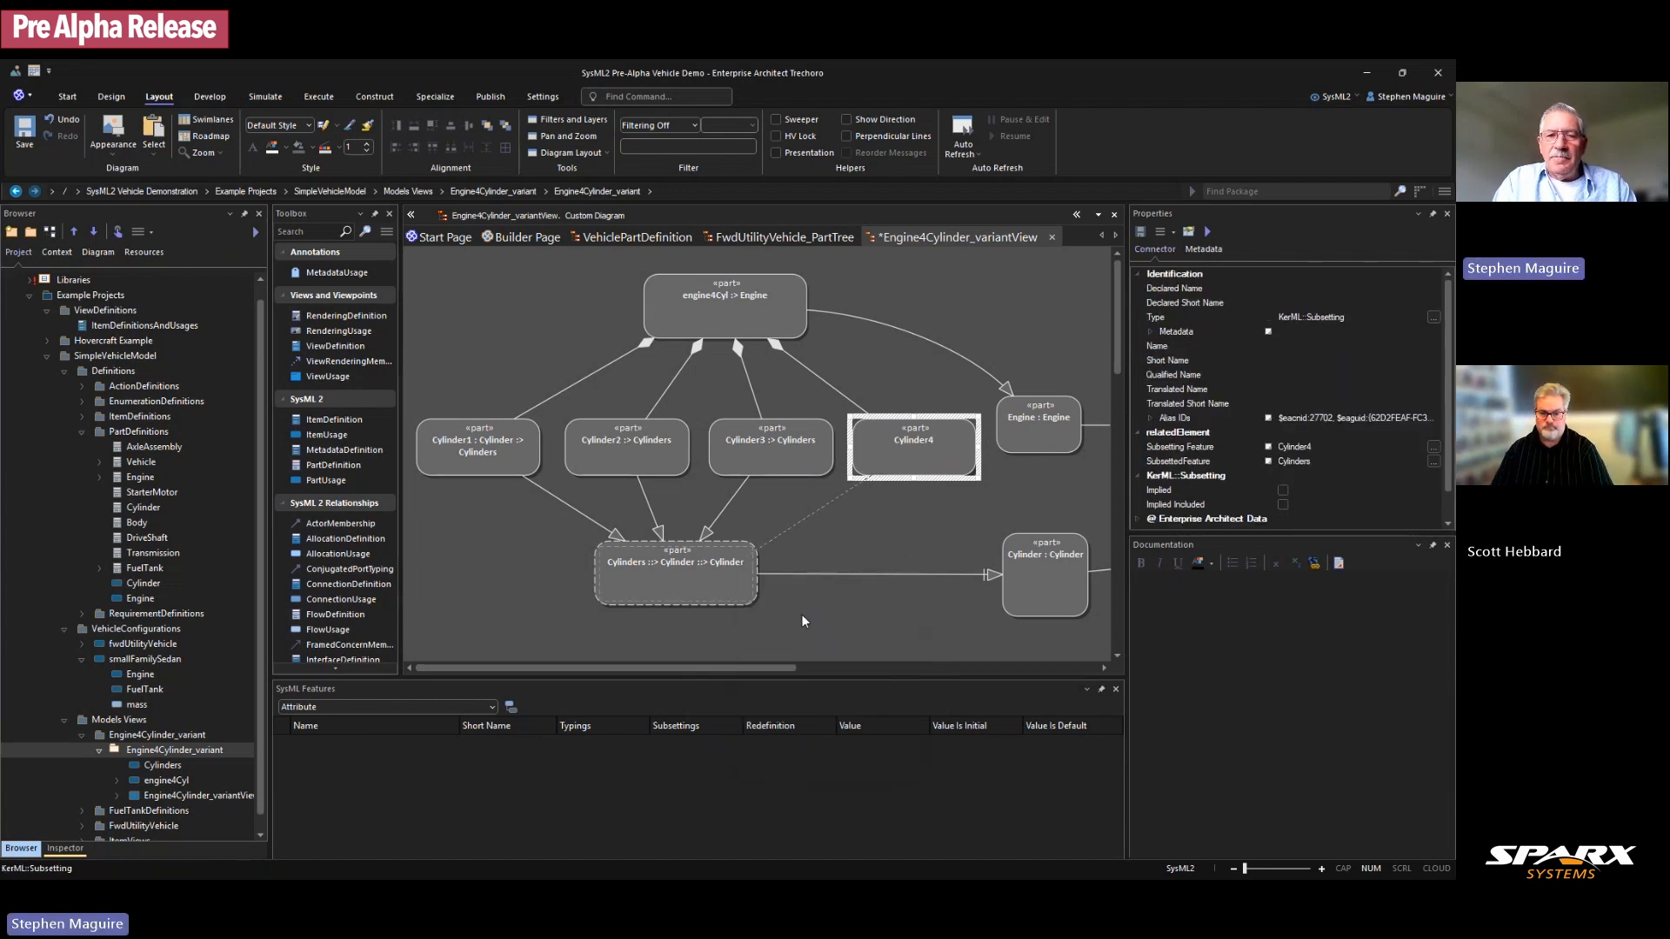
Step: Move Cylinders beneath engine4Cyl and link it as a feature member of engine4Cyl
click(859, 560)
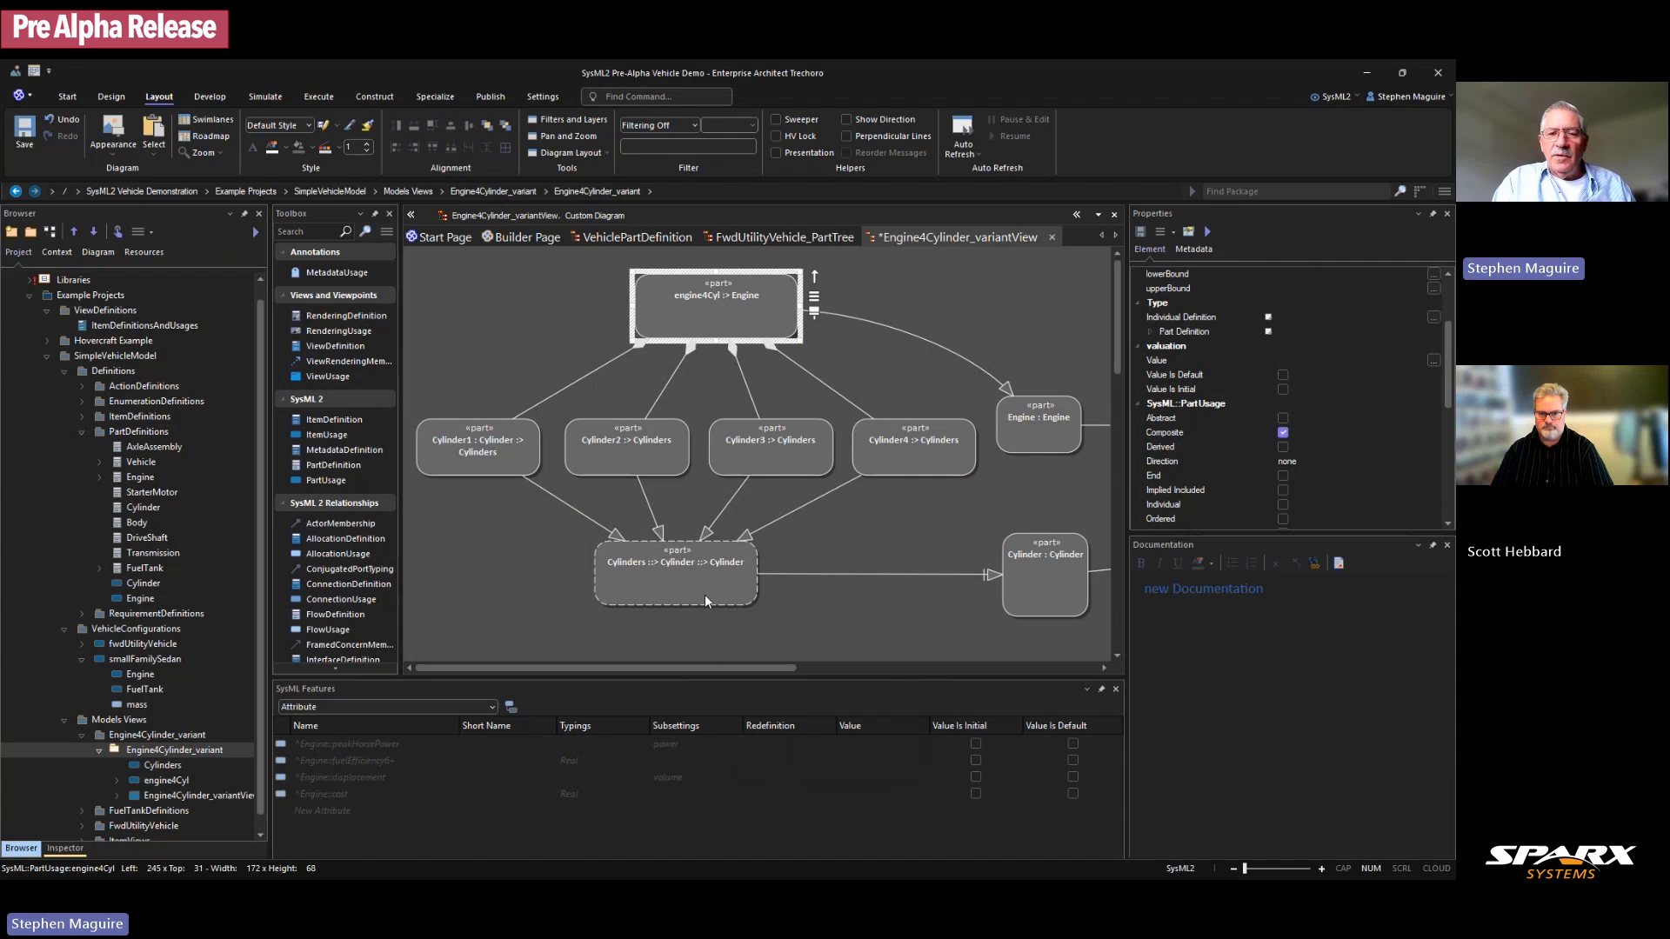
drag(706, 597, 743, 635)
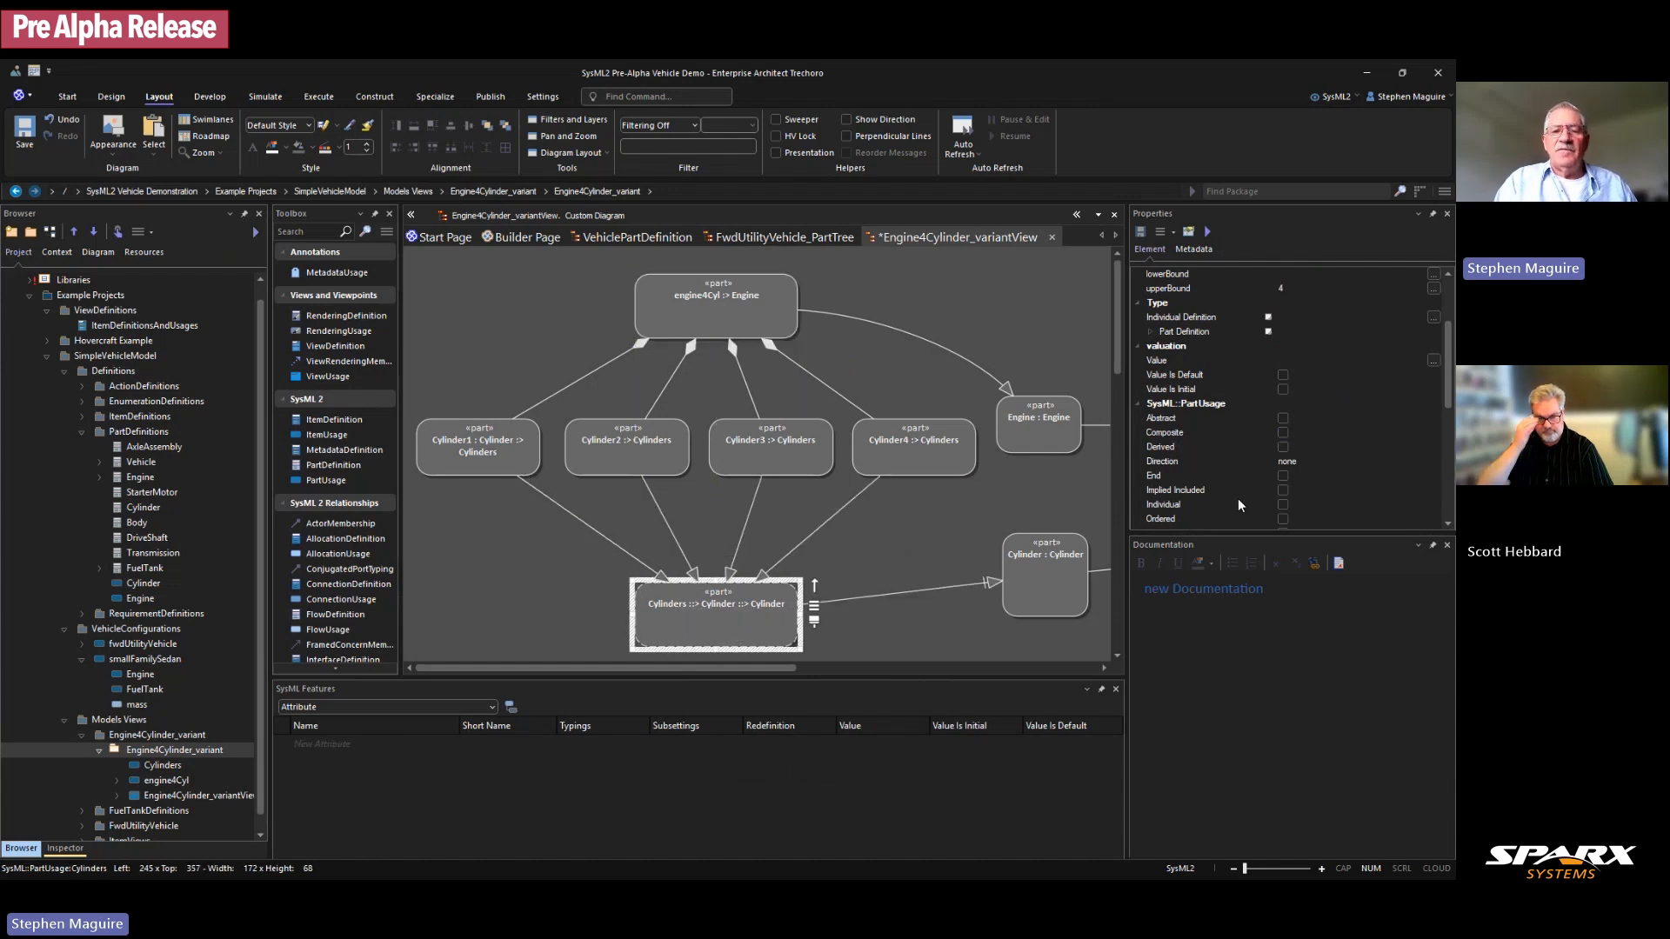
drag(686, 618, 666, 616)
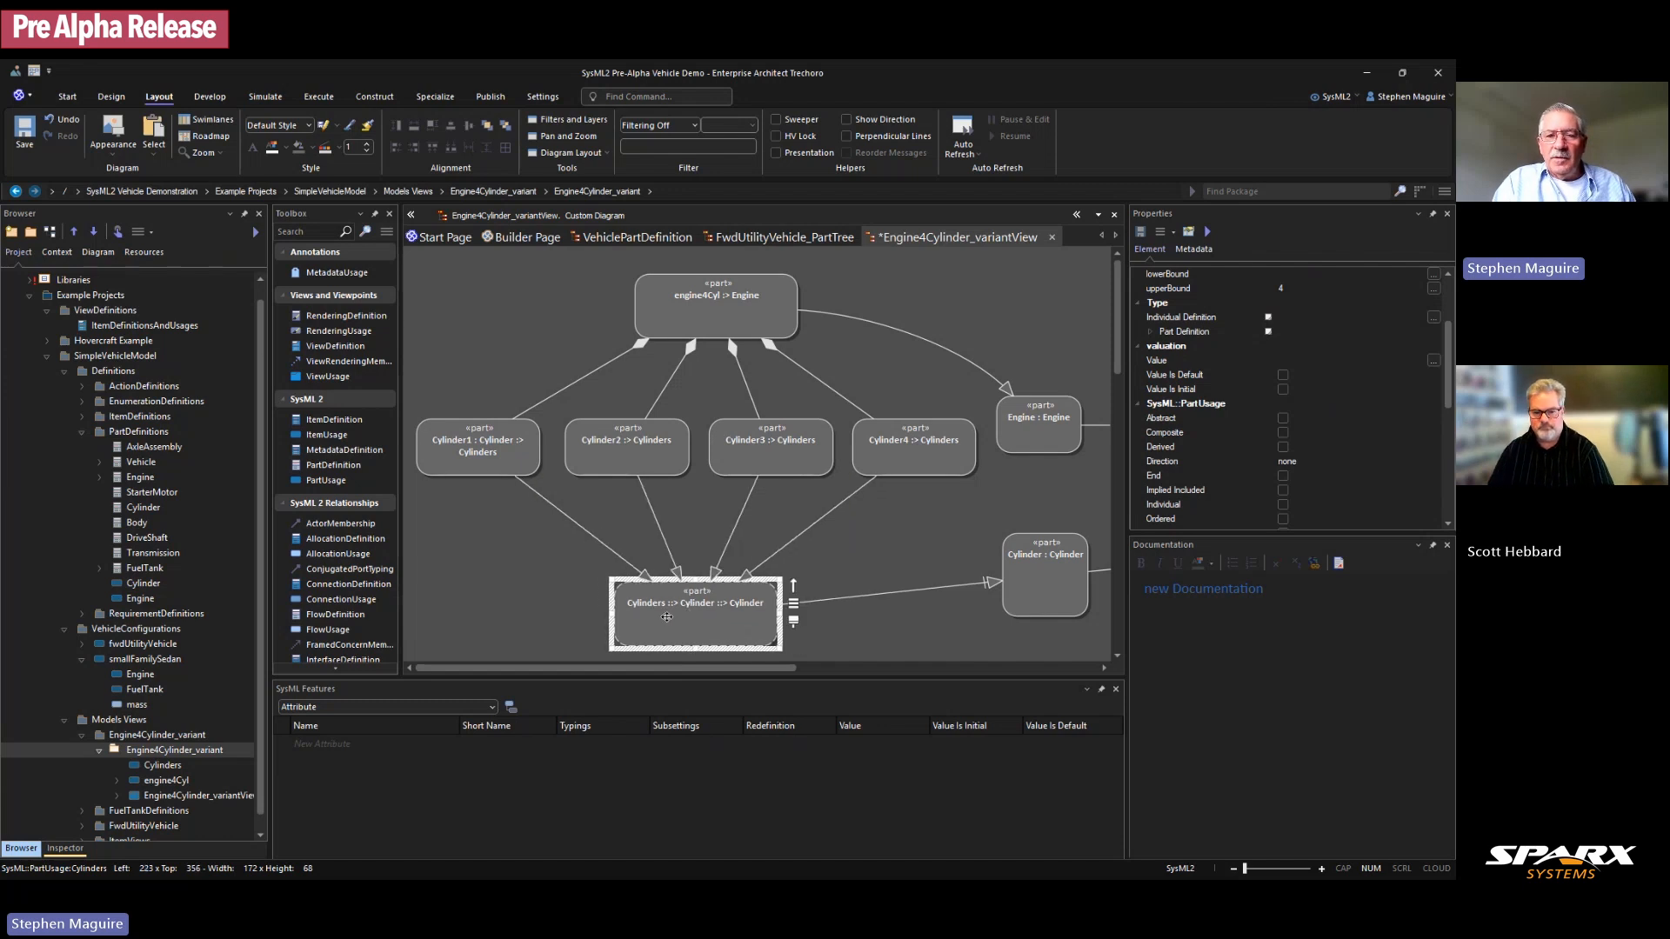
drag(793, 582, 712, 320)
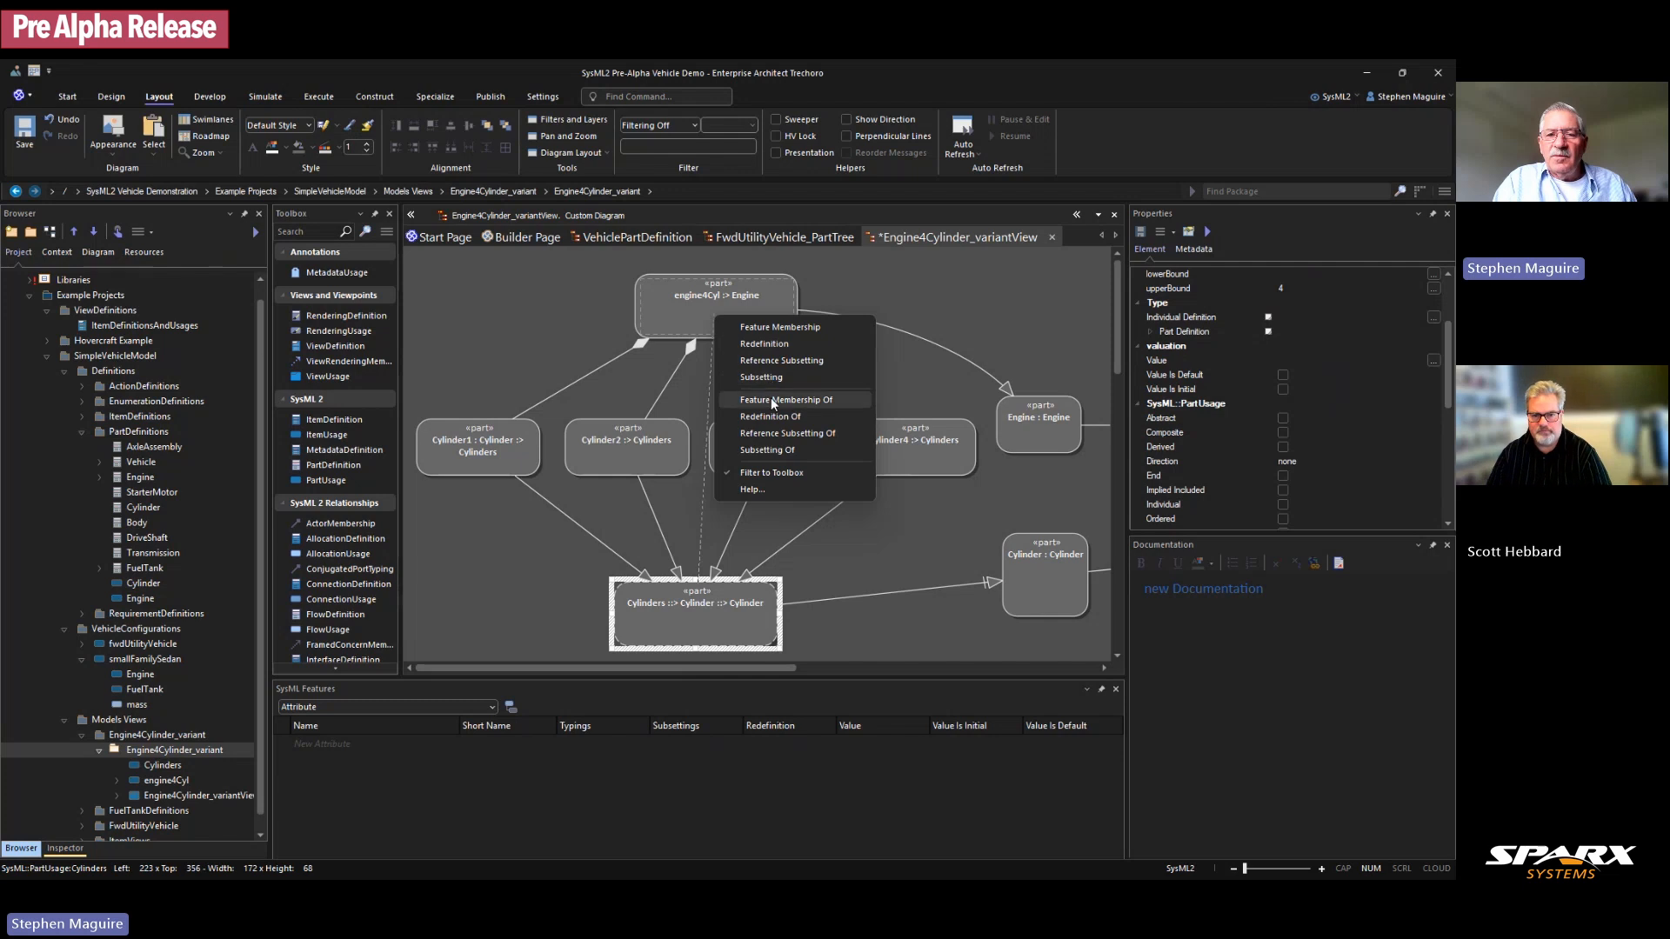
click(771, 399)
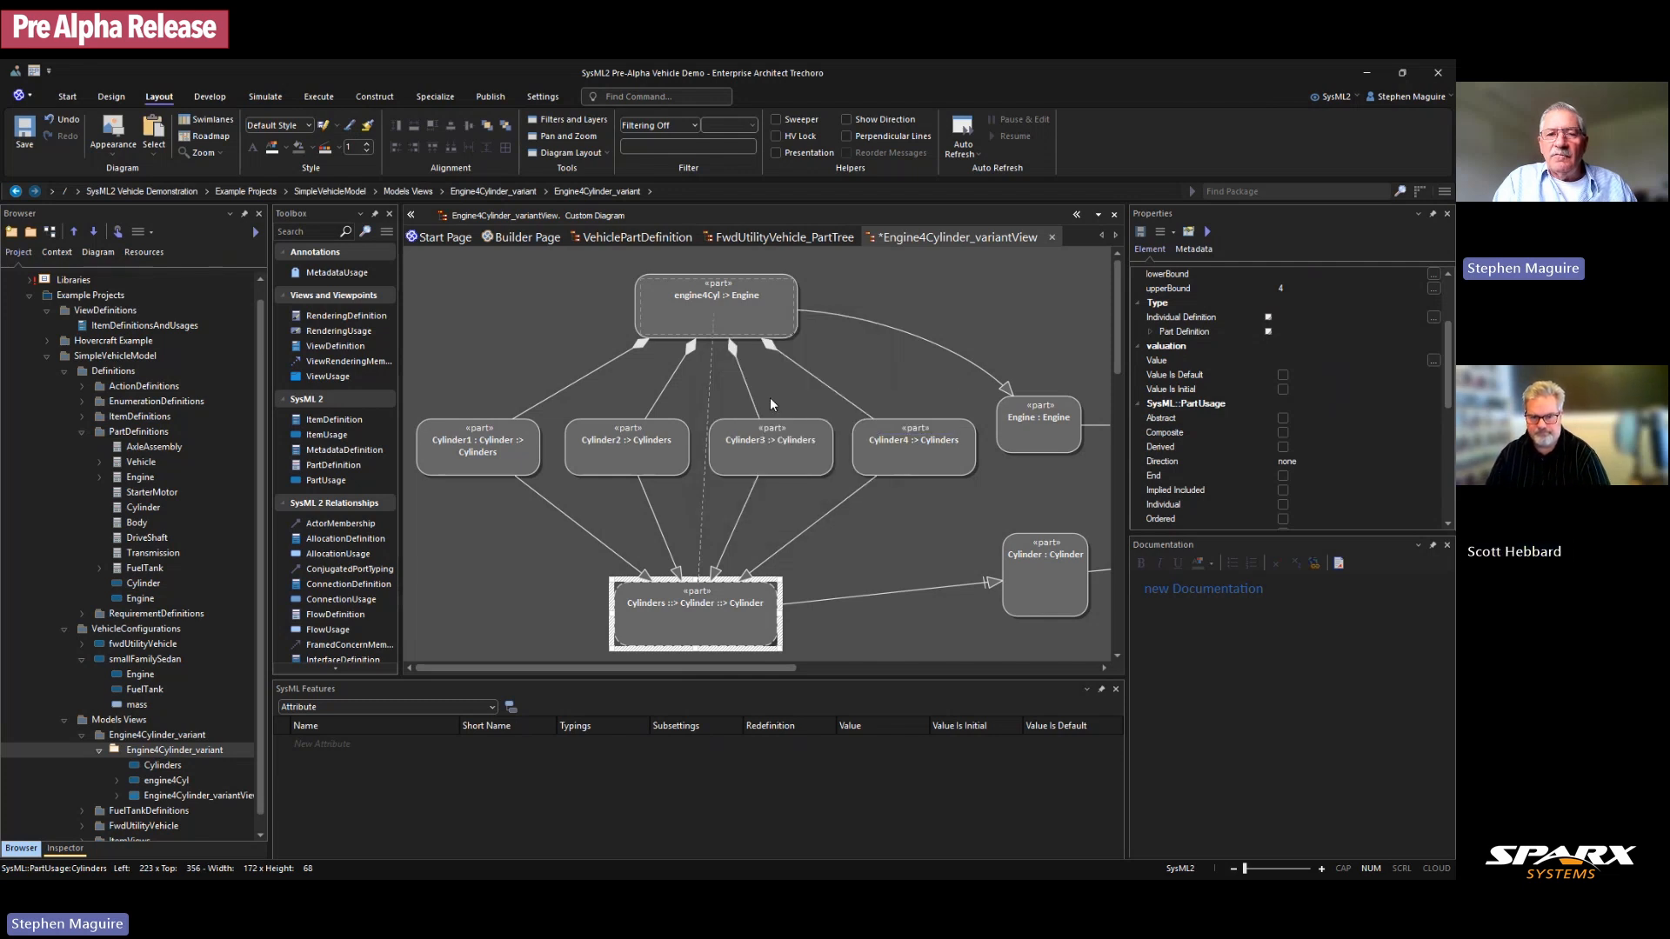
click(719, 628)
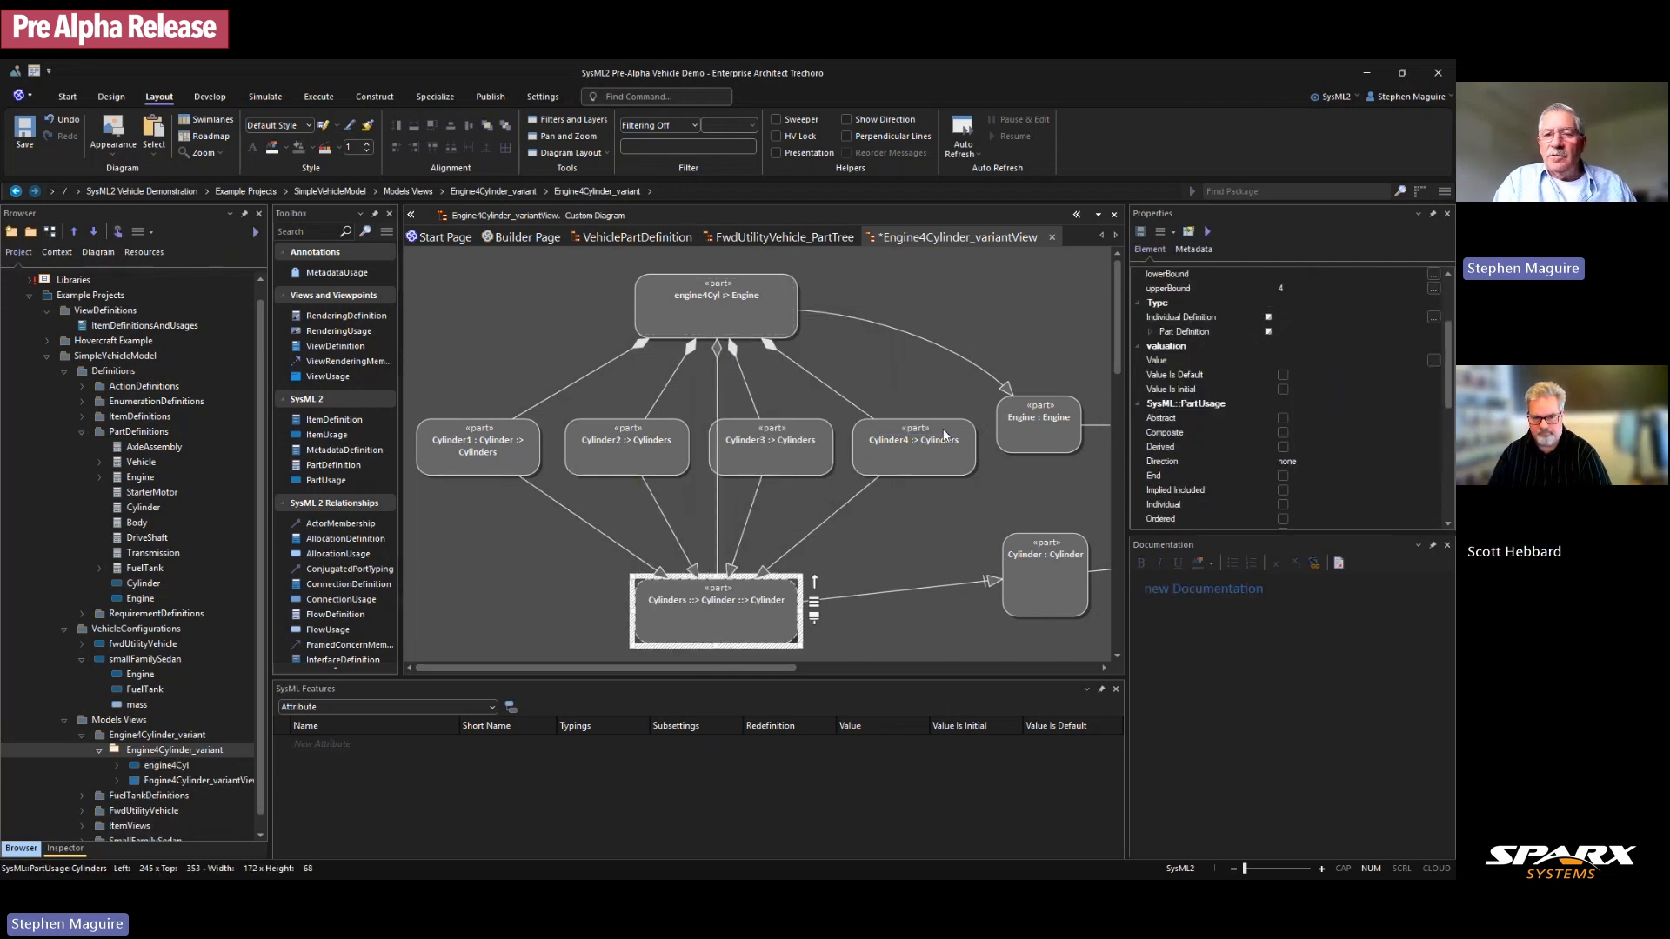
scroll(883, 468, down, 2)
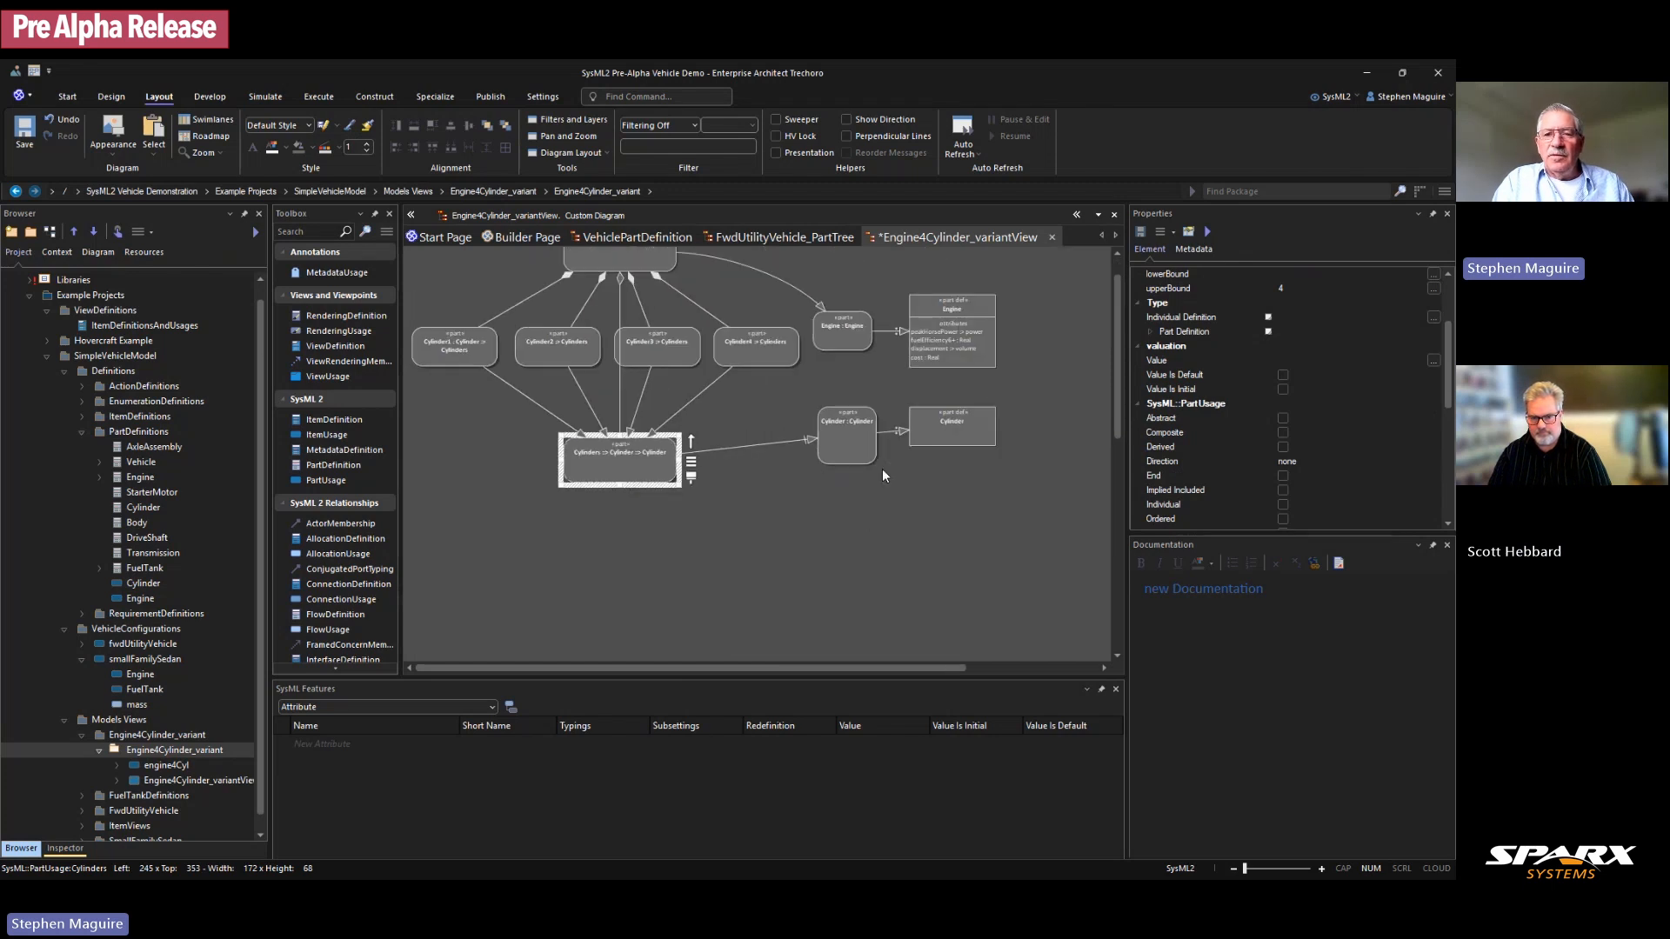
Step: Shift the Engine and Cylinder elements further right and adjust Cylinder4
scroll(882, 470, up, 1)
drag(848, 316, 1000, 479)
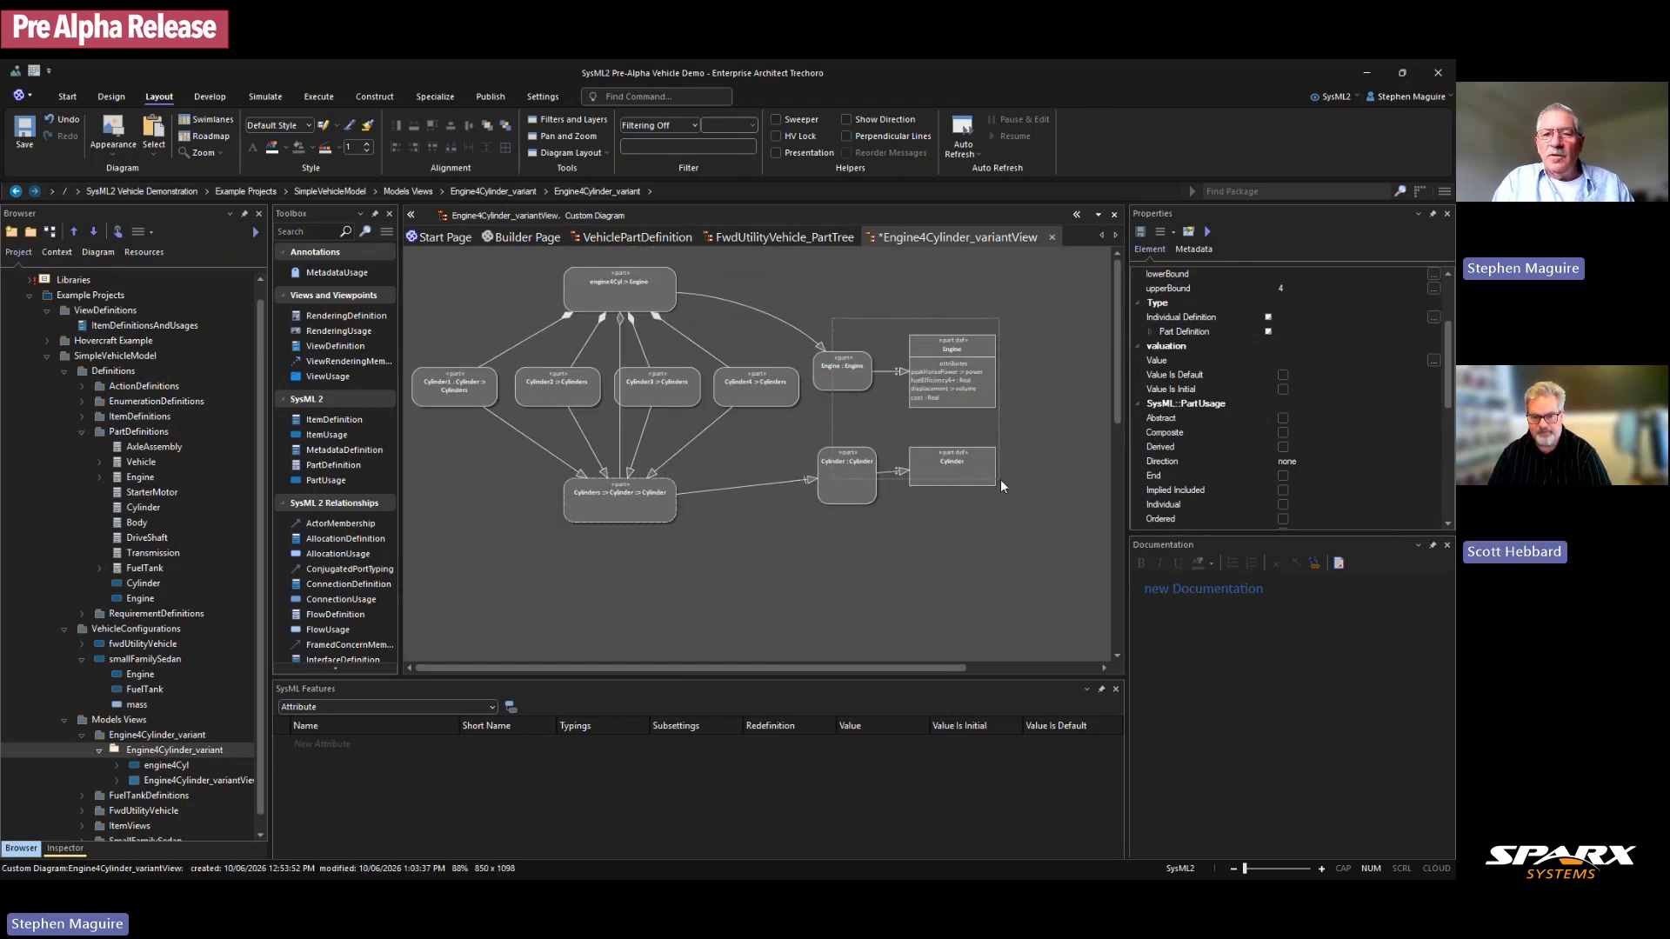
drag(946, 397, 993, 404)
drag(747, 388, 700, 393)
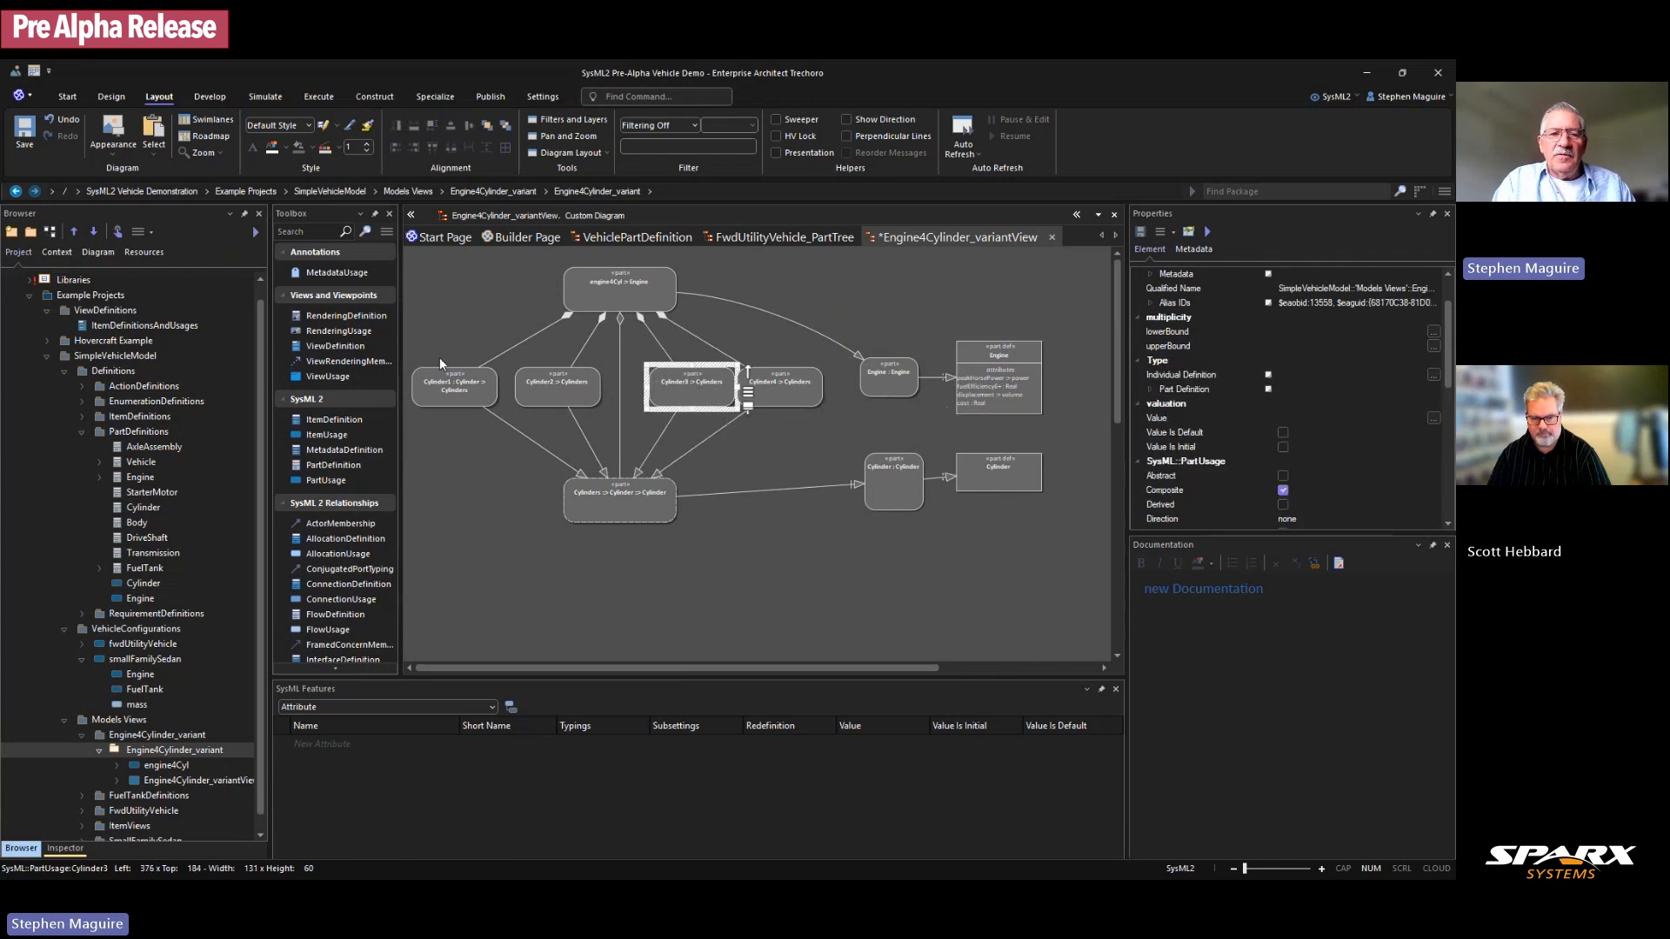
Step: Space Cylinder1–Cylinder4 evenly across with Layout > Alignment, then clear the selection
drag(440, 357, 775, 399)
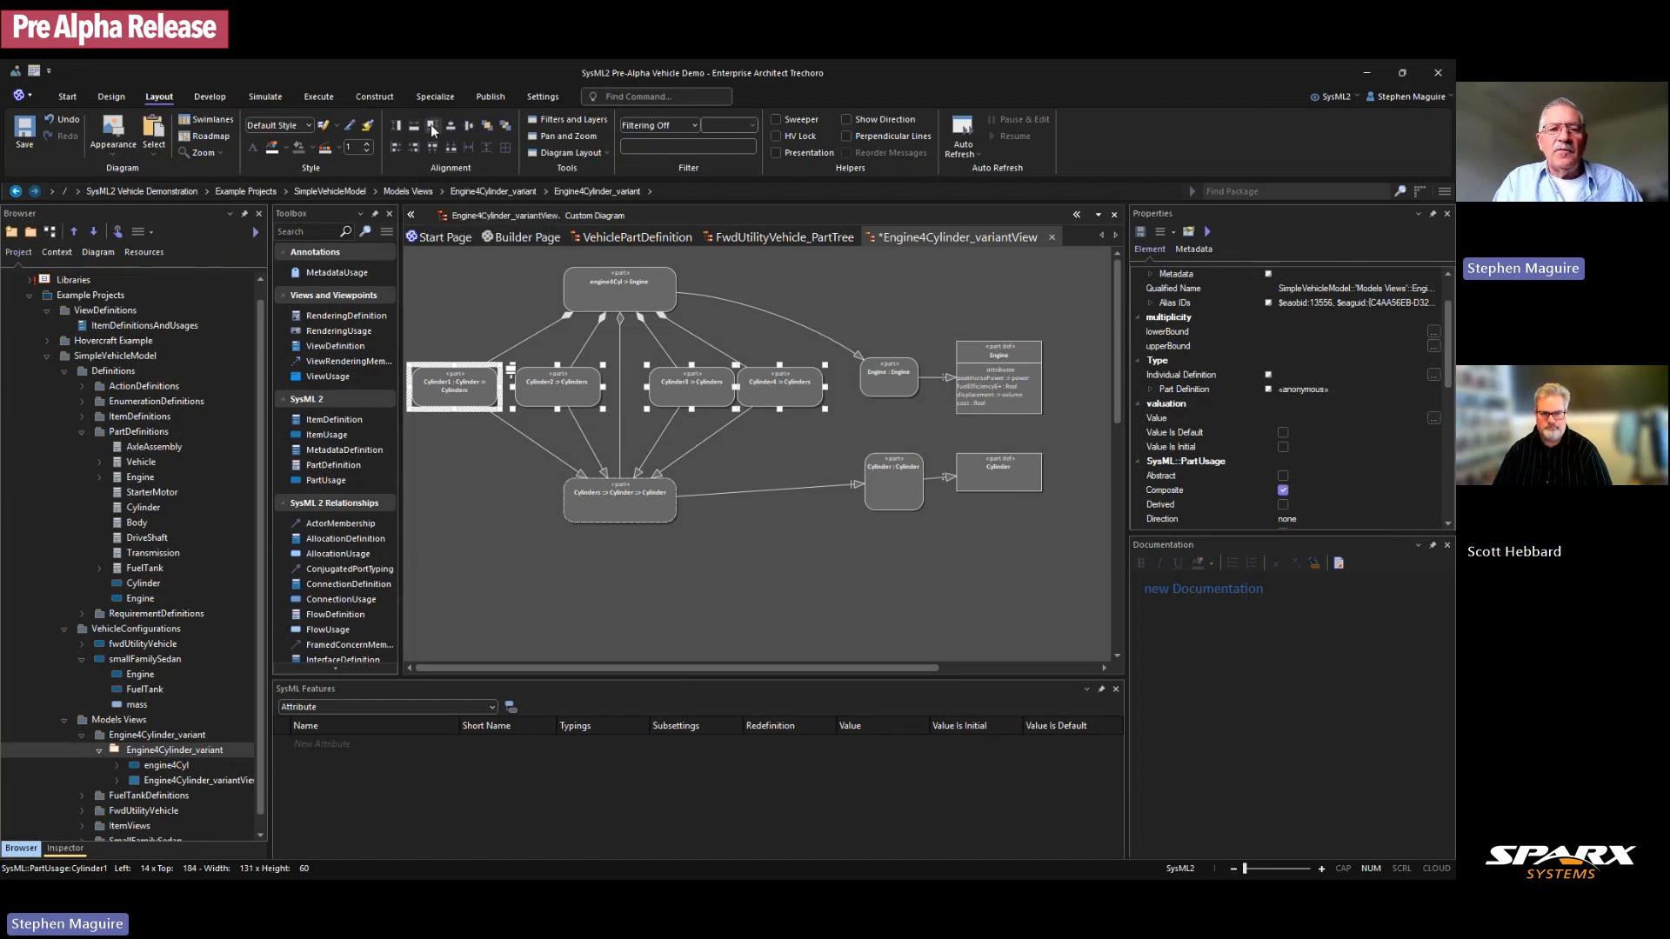
click(456, 147)
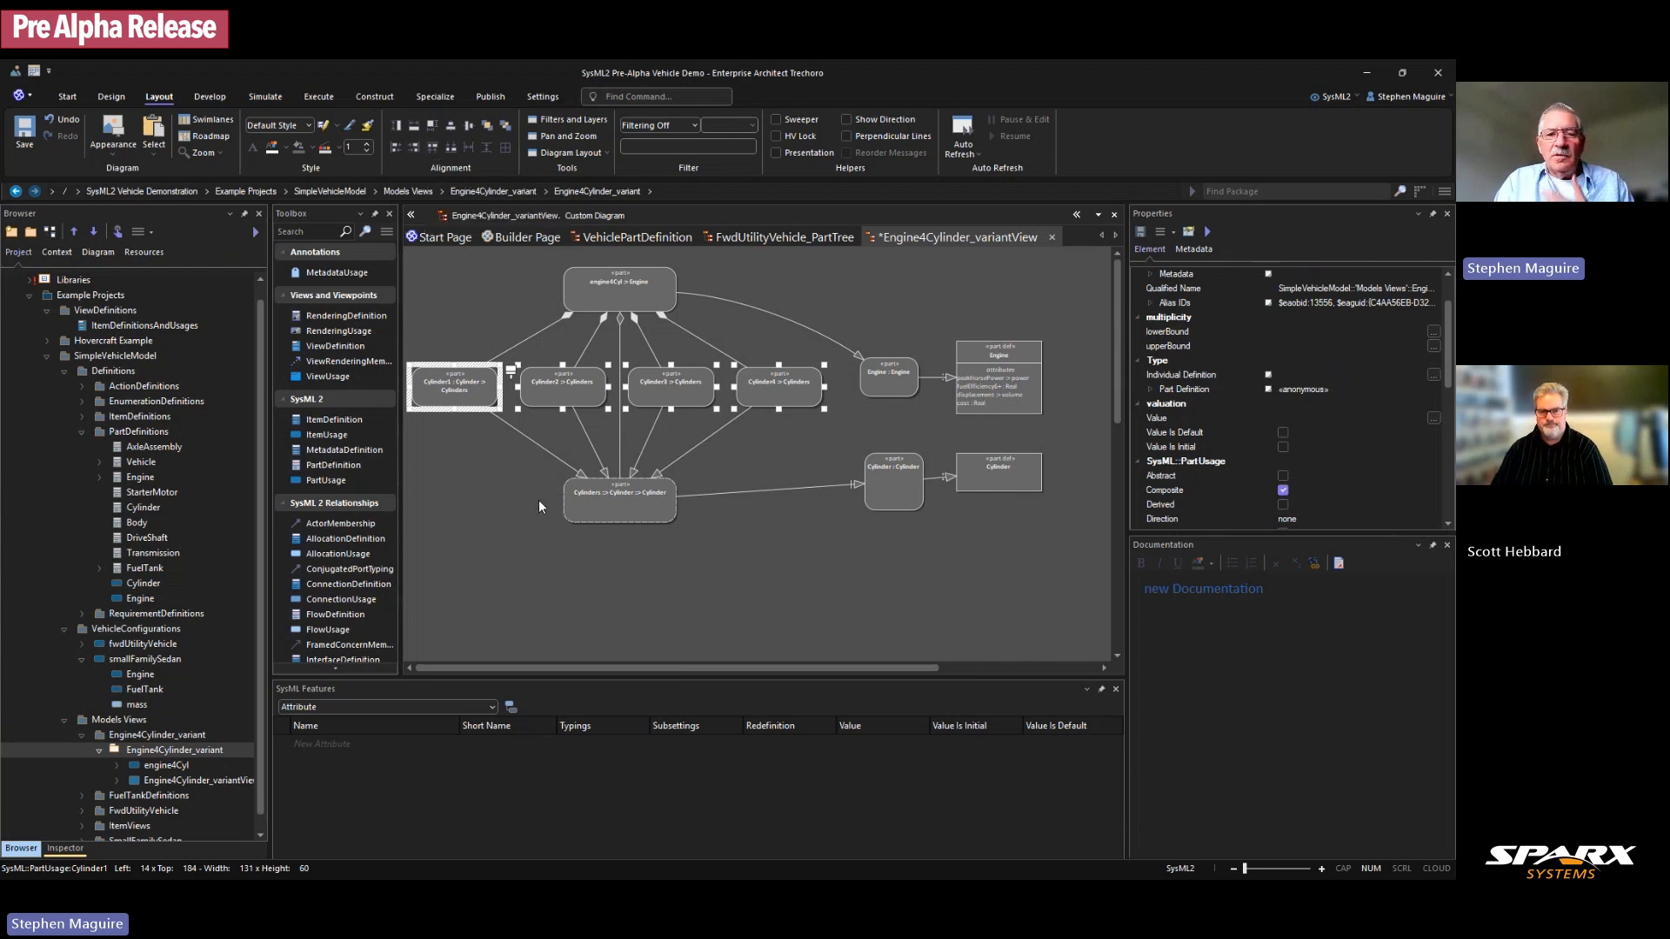
click(605, 513)
ctrl+click(600, 298)
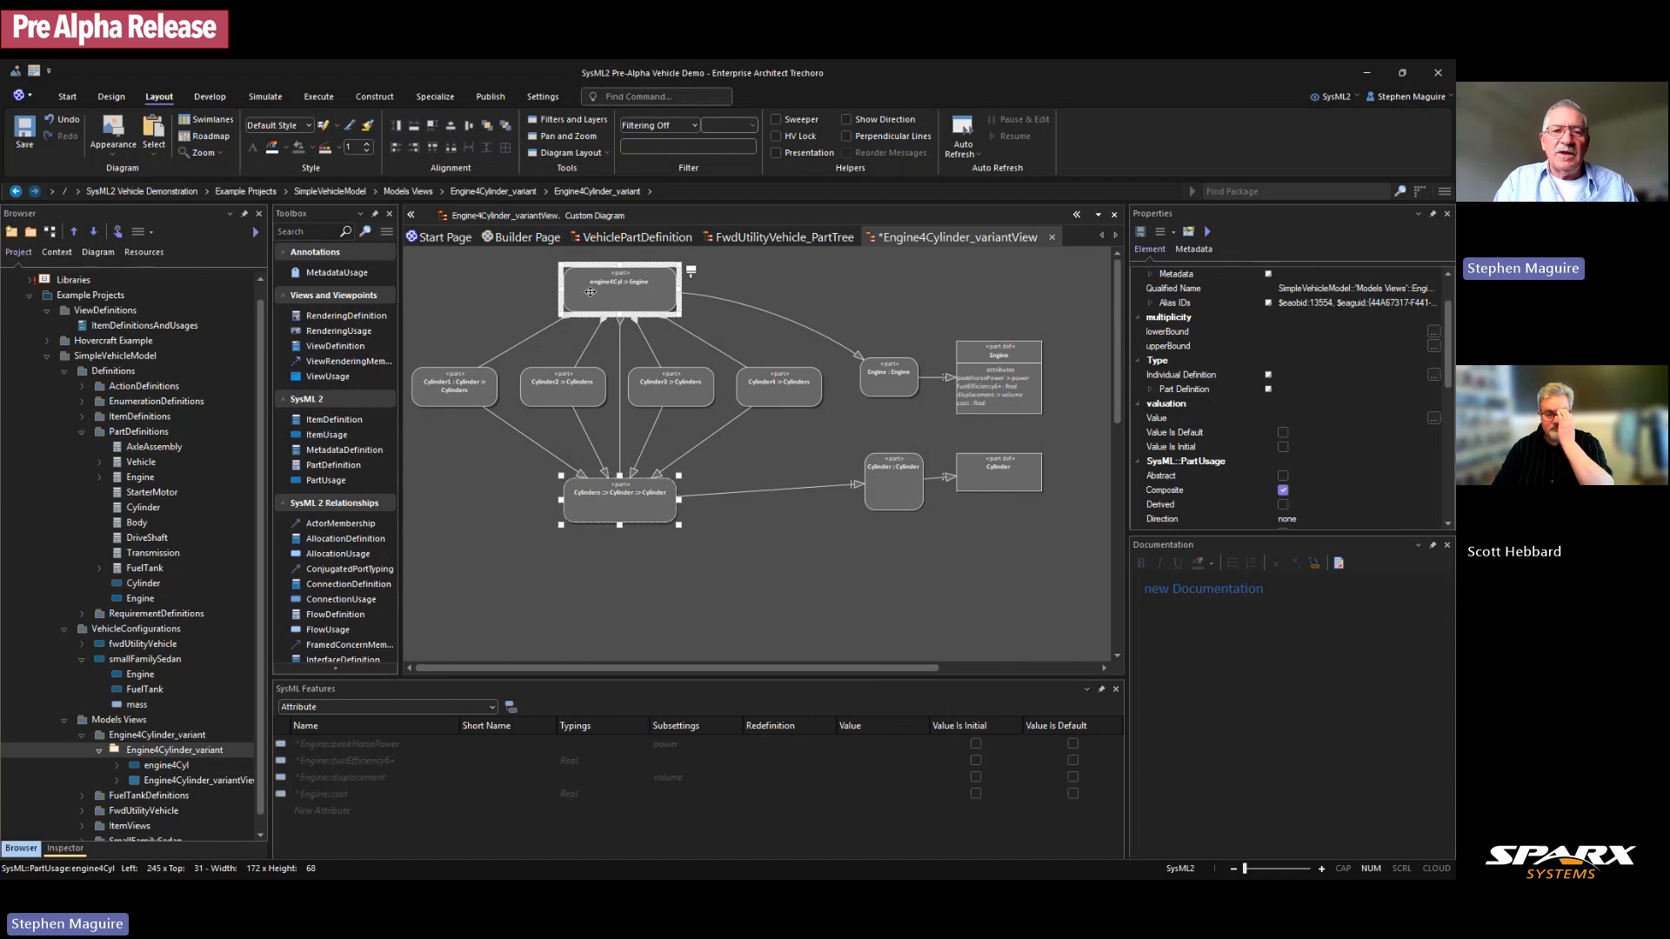
click(802, 553)
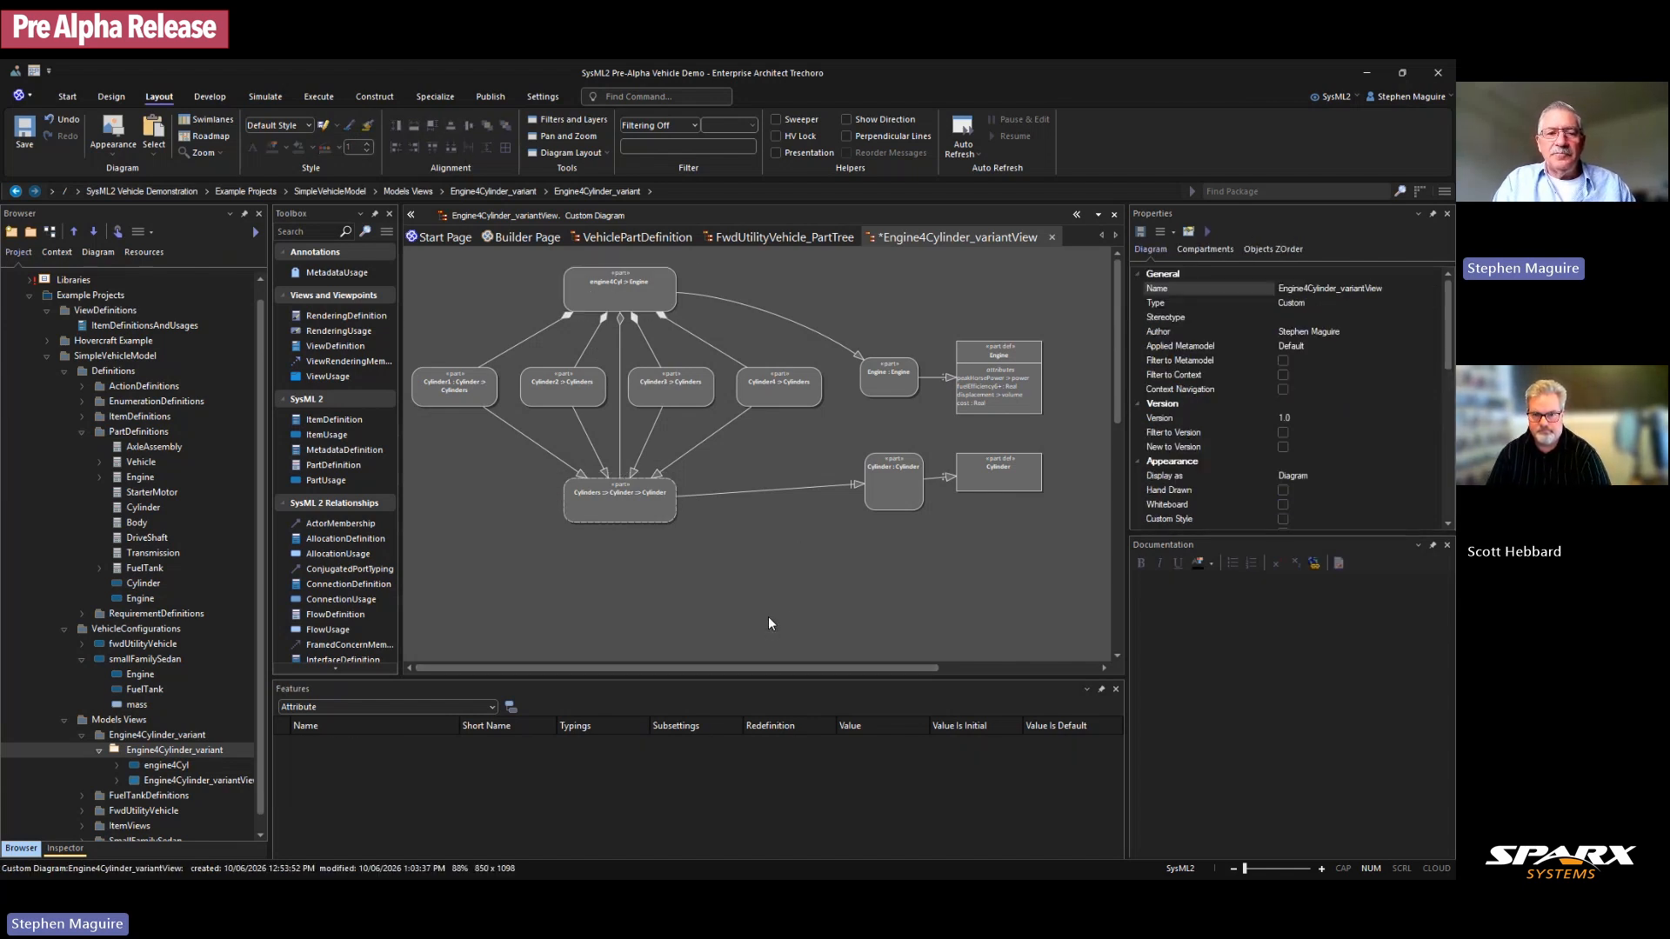
Step: Zoom to 144% at the top-left and marquee-select Cylinder1–Cylinder4
scroll(769, 618, up, 3)
scroll(758, 665, left, 3)
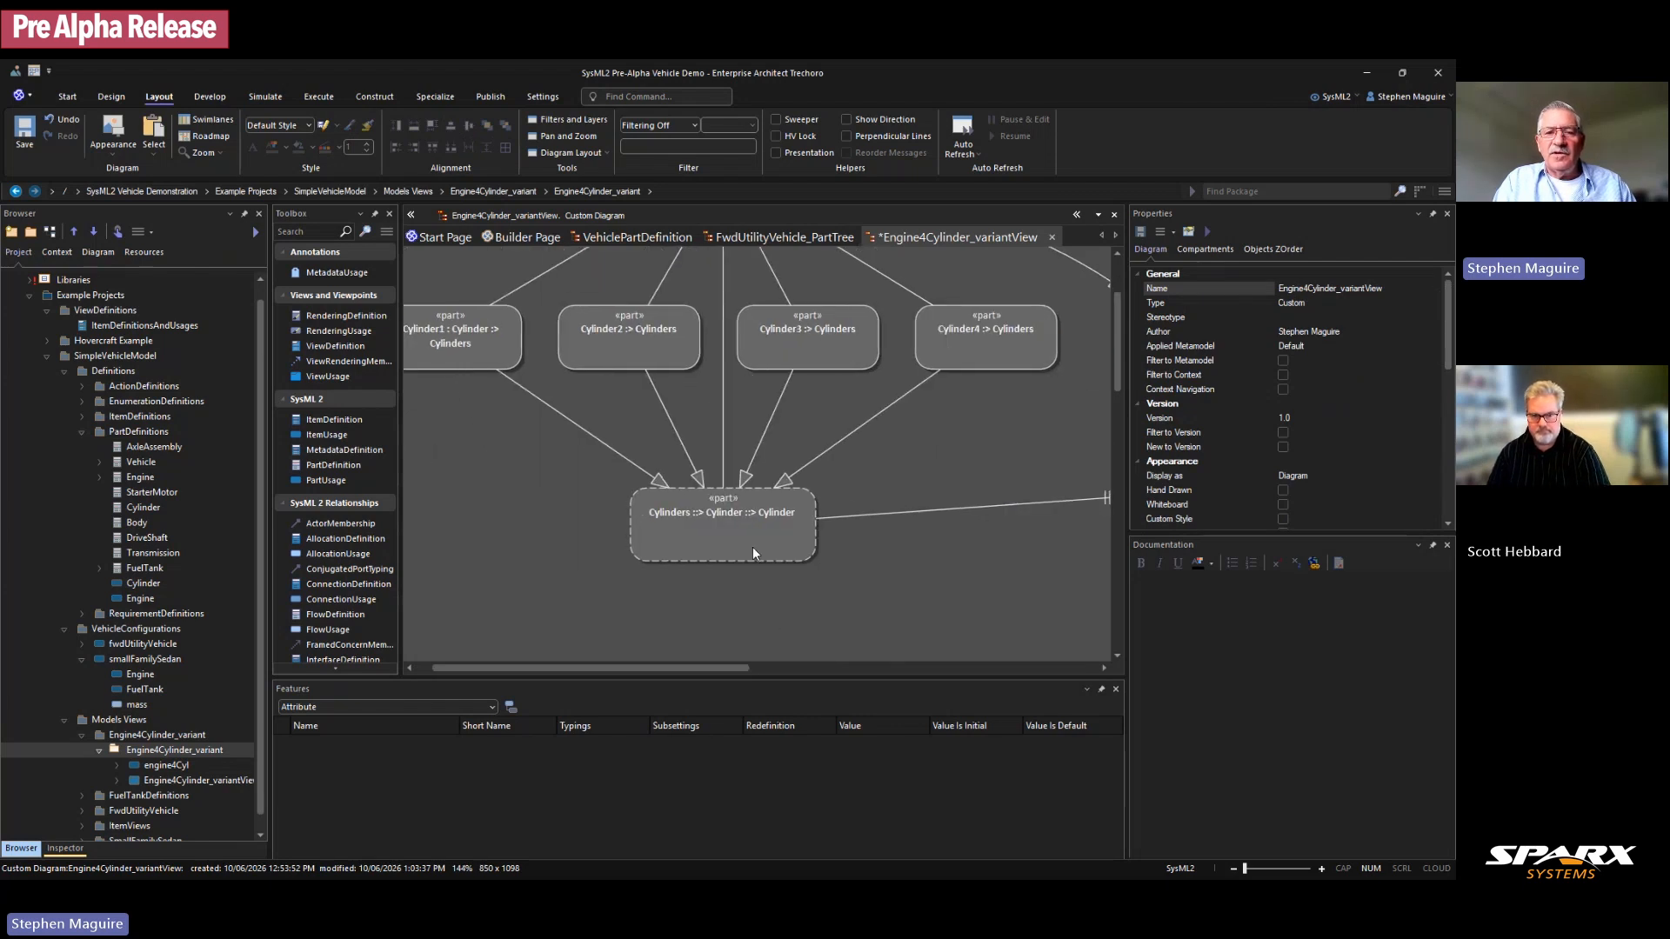
scroll(769, 509, up, 2)
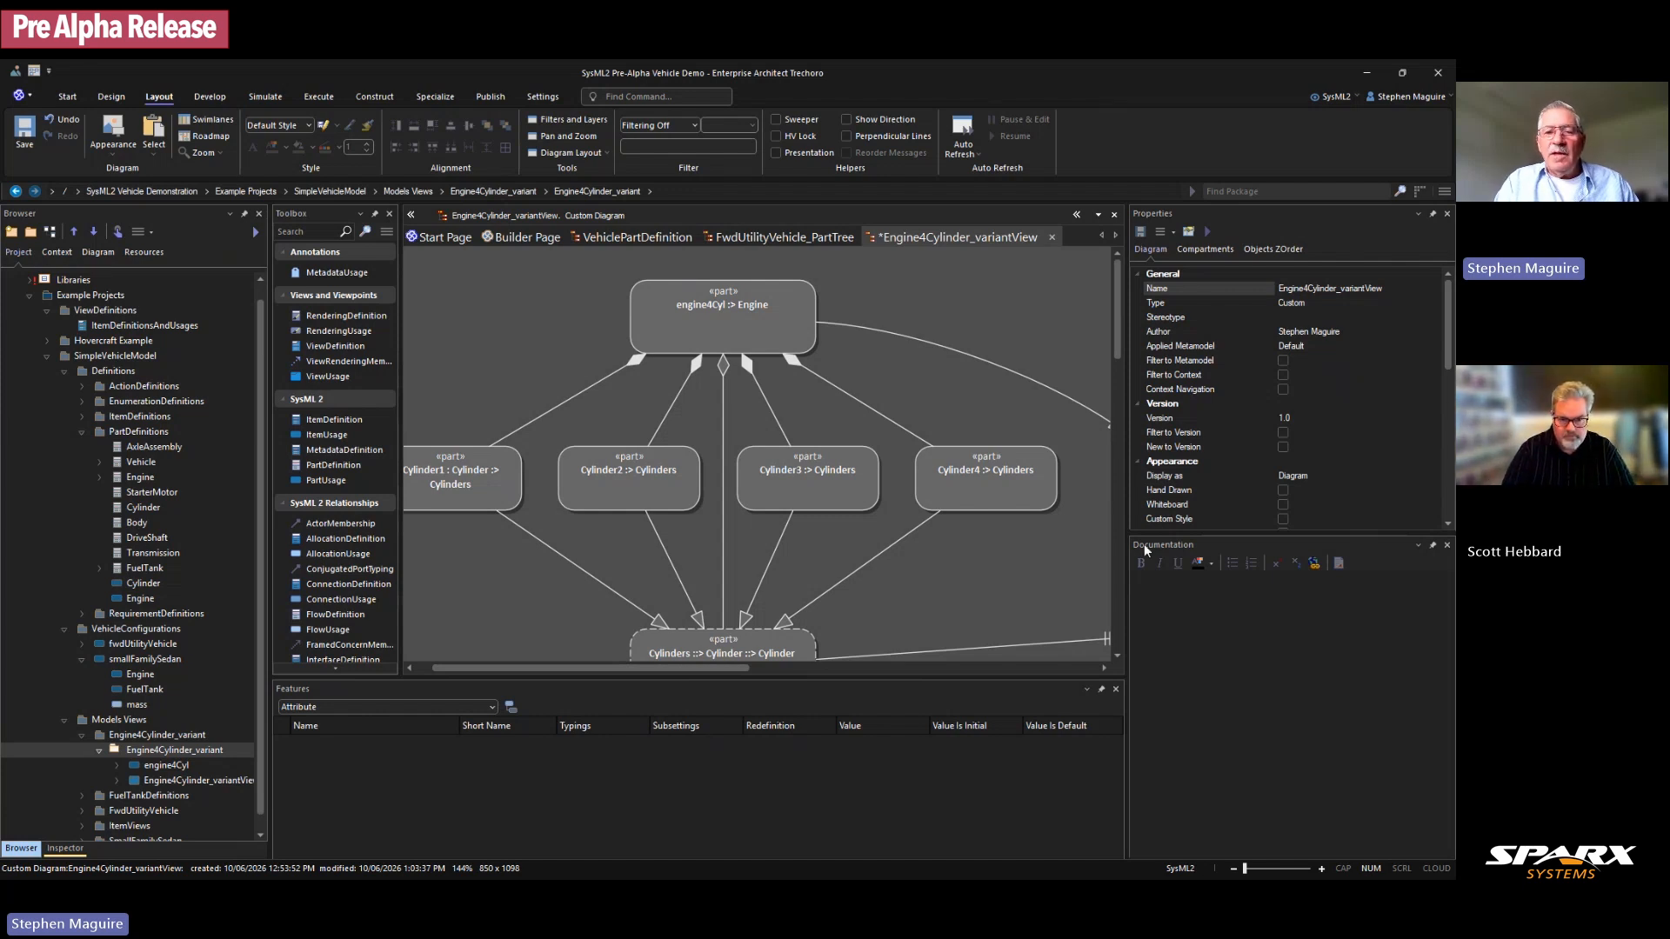
drag(441, 430, 983, 517)
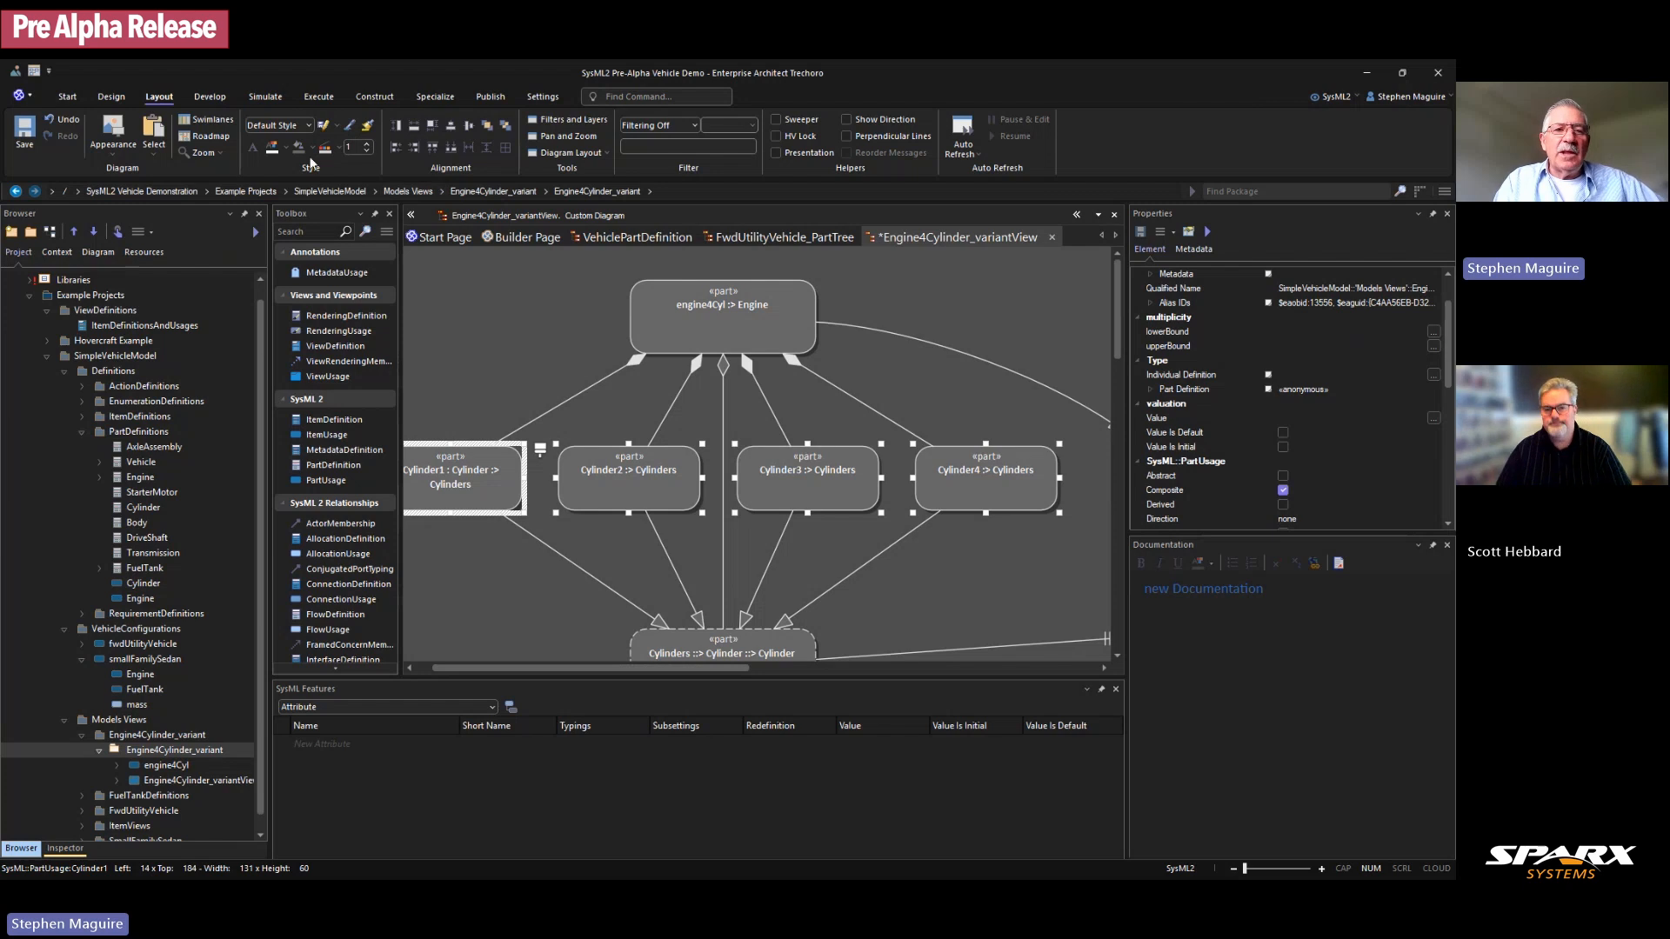
Step: Fill the four cylinder parts blue from the Layout > Style fill colour palette
click(310, 149)
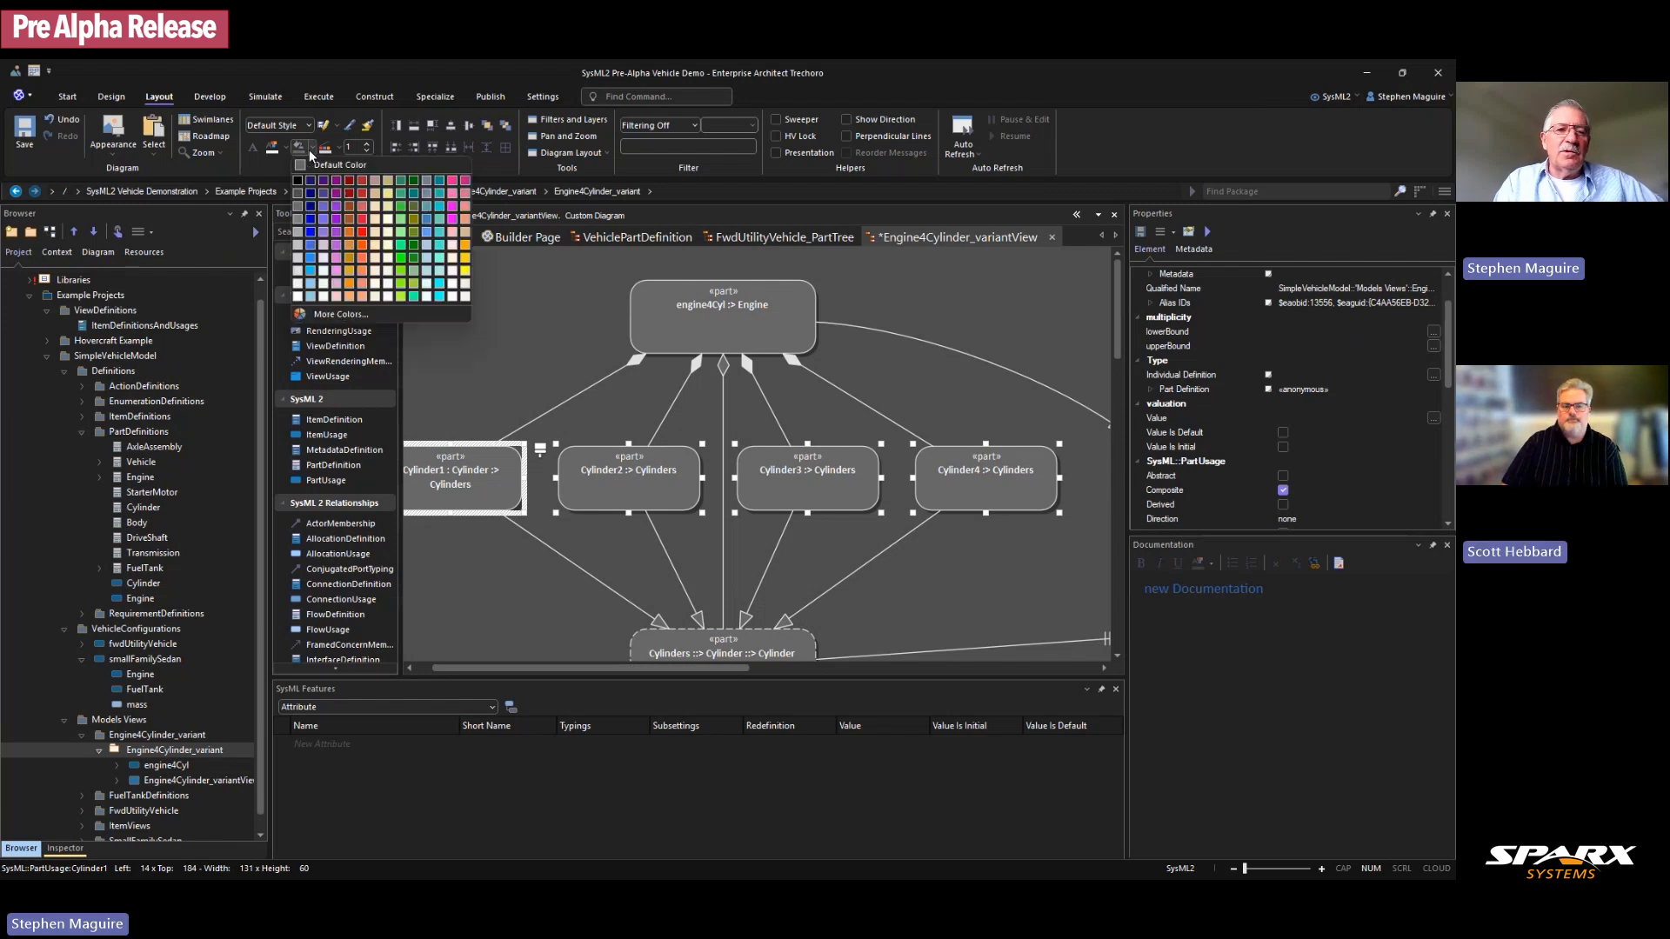
click(429, 222)
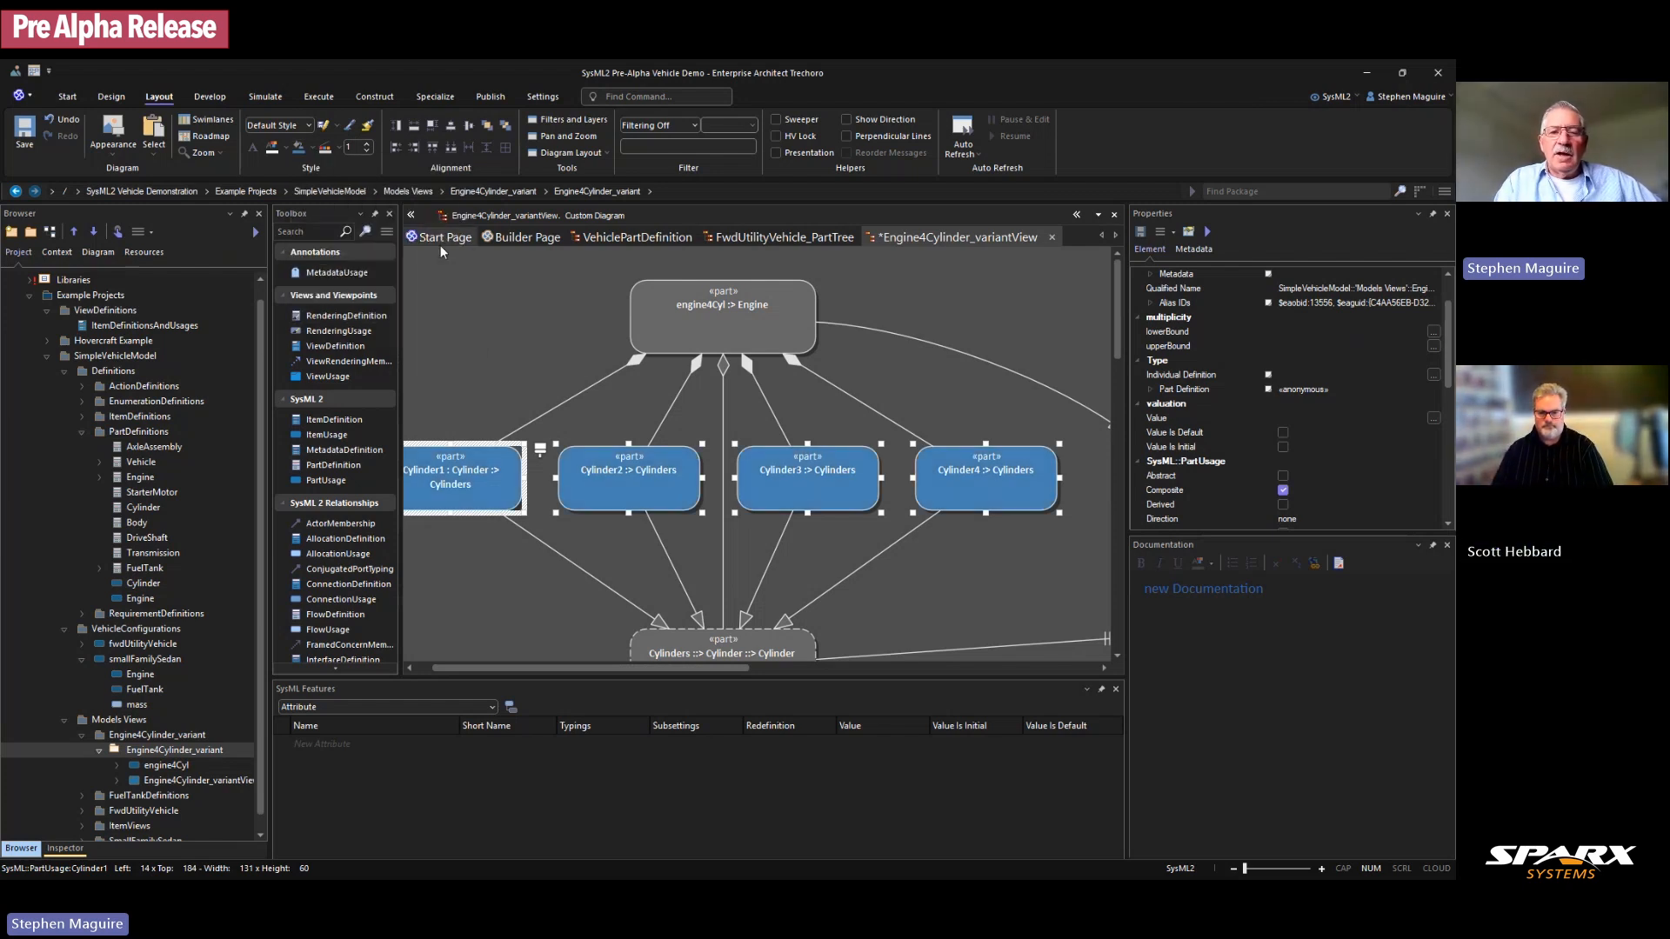
click(517, 355)
Step: Fill the engine4Cyl part dark green
click(734, 327)
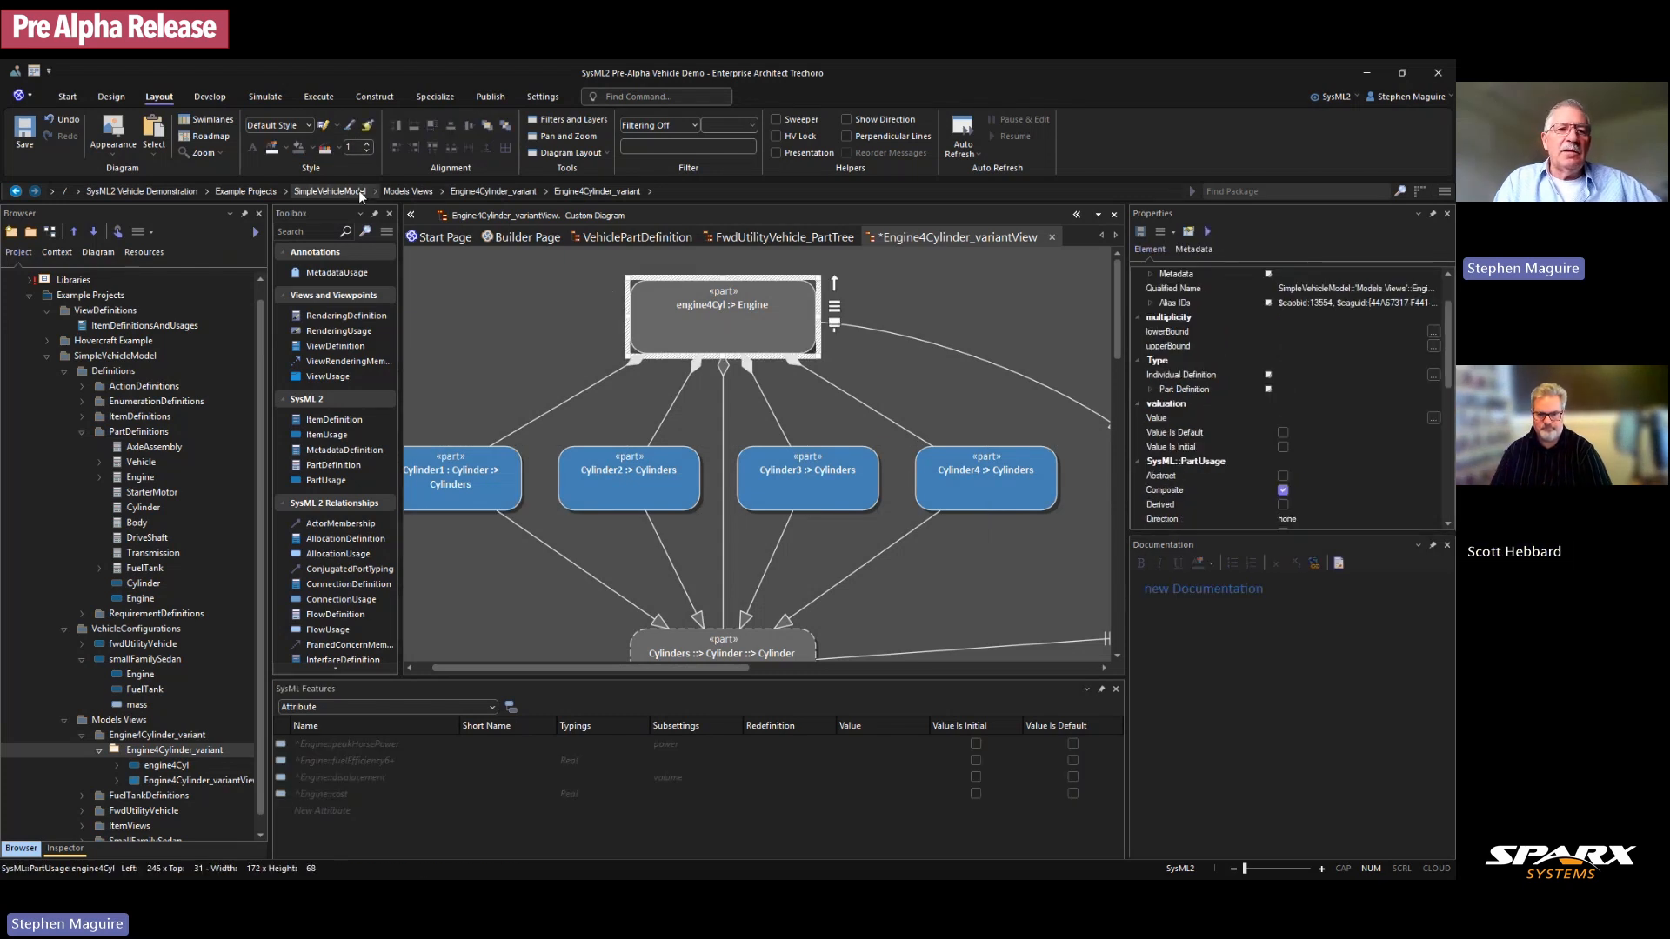
click(311, 150)
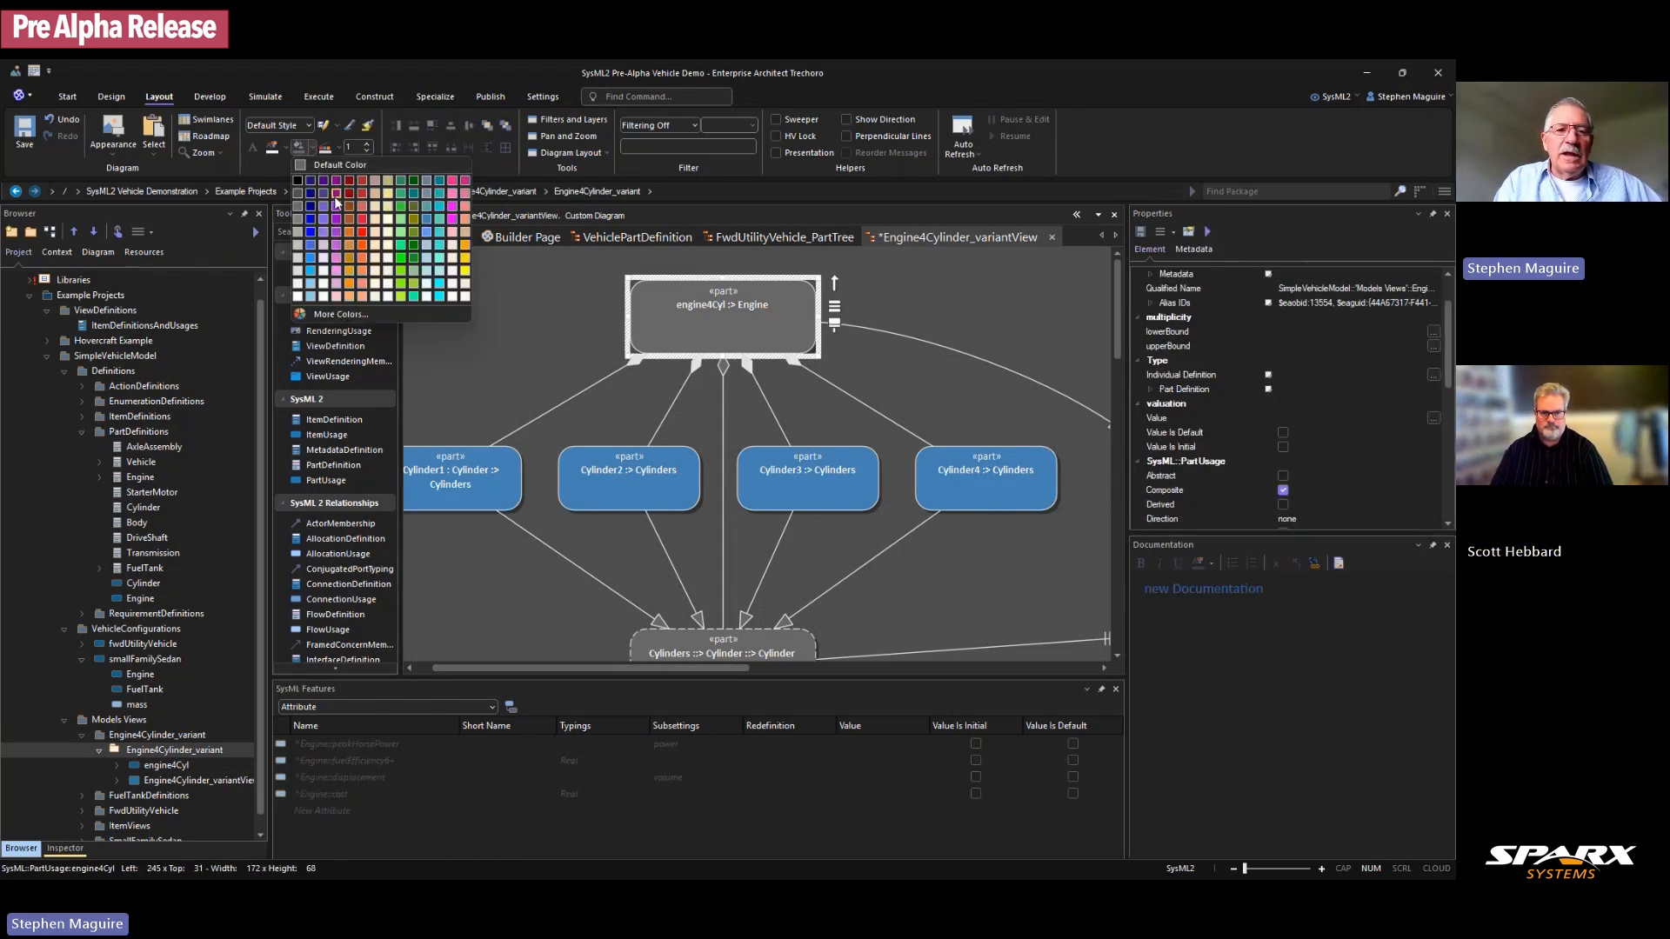
click(414, 180)
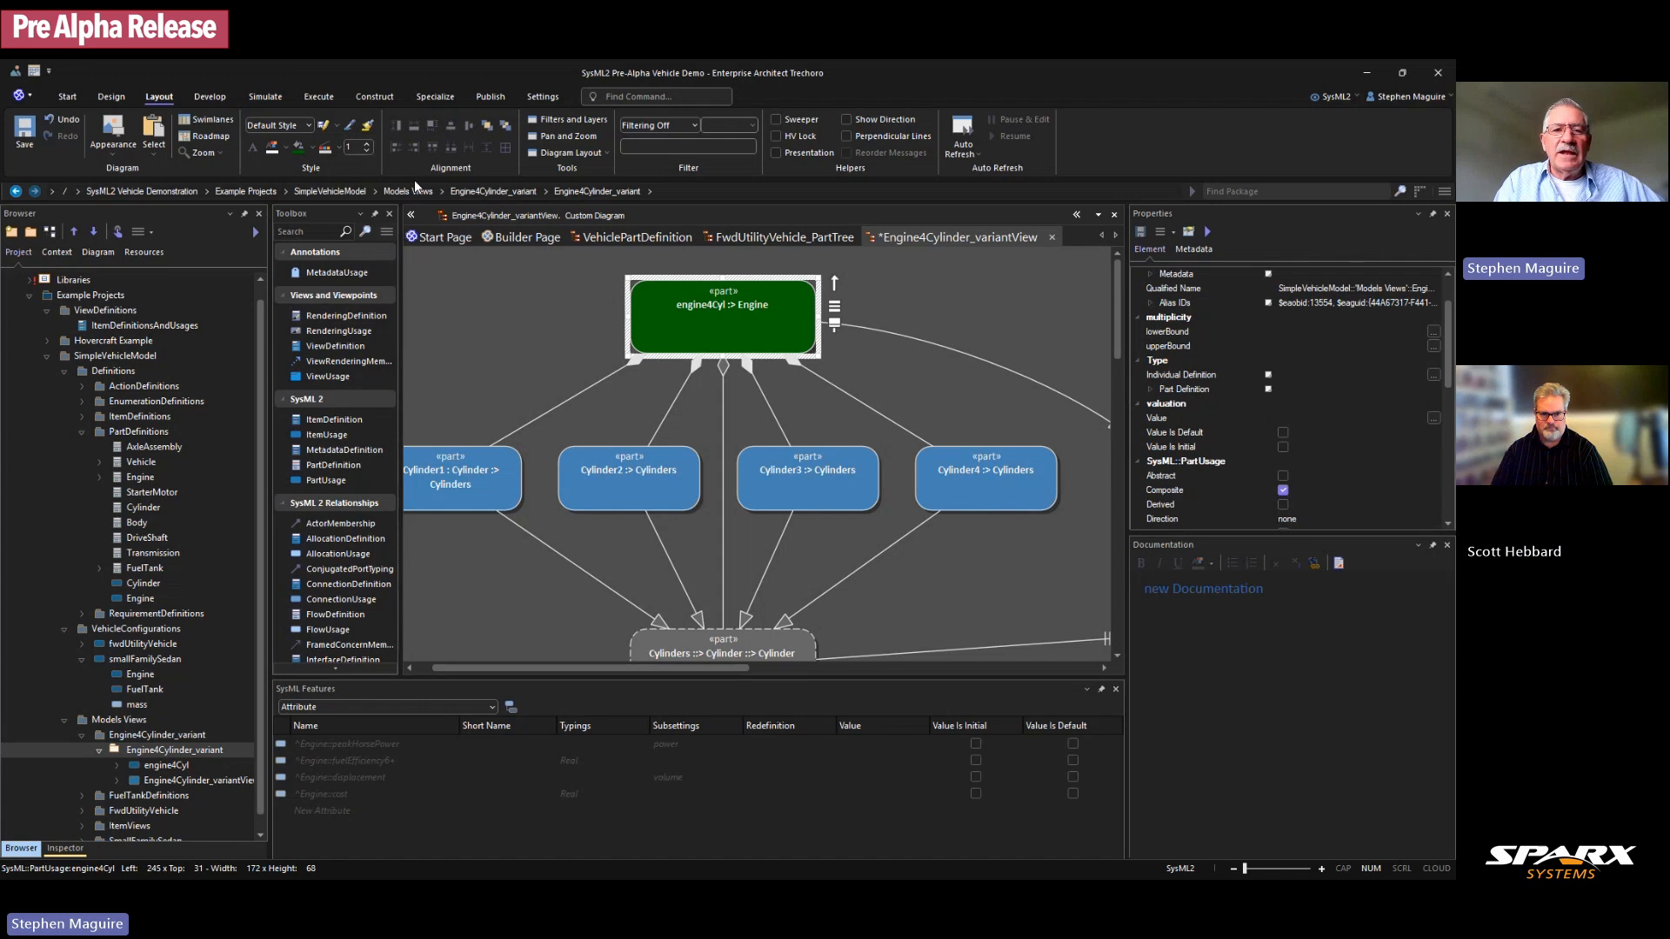
click(531, 360)
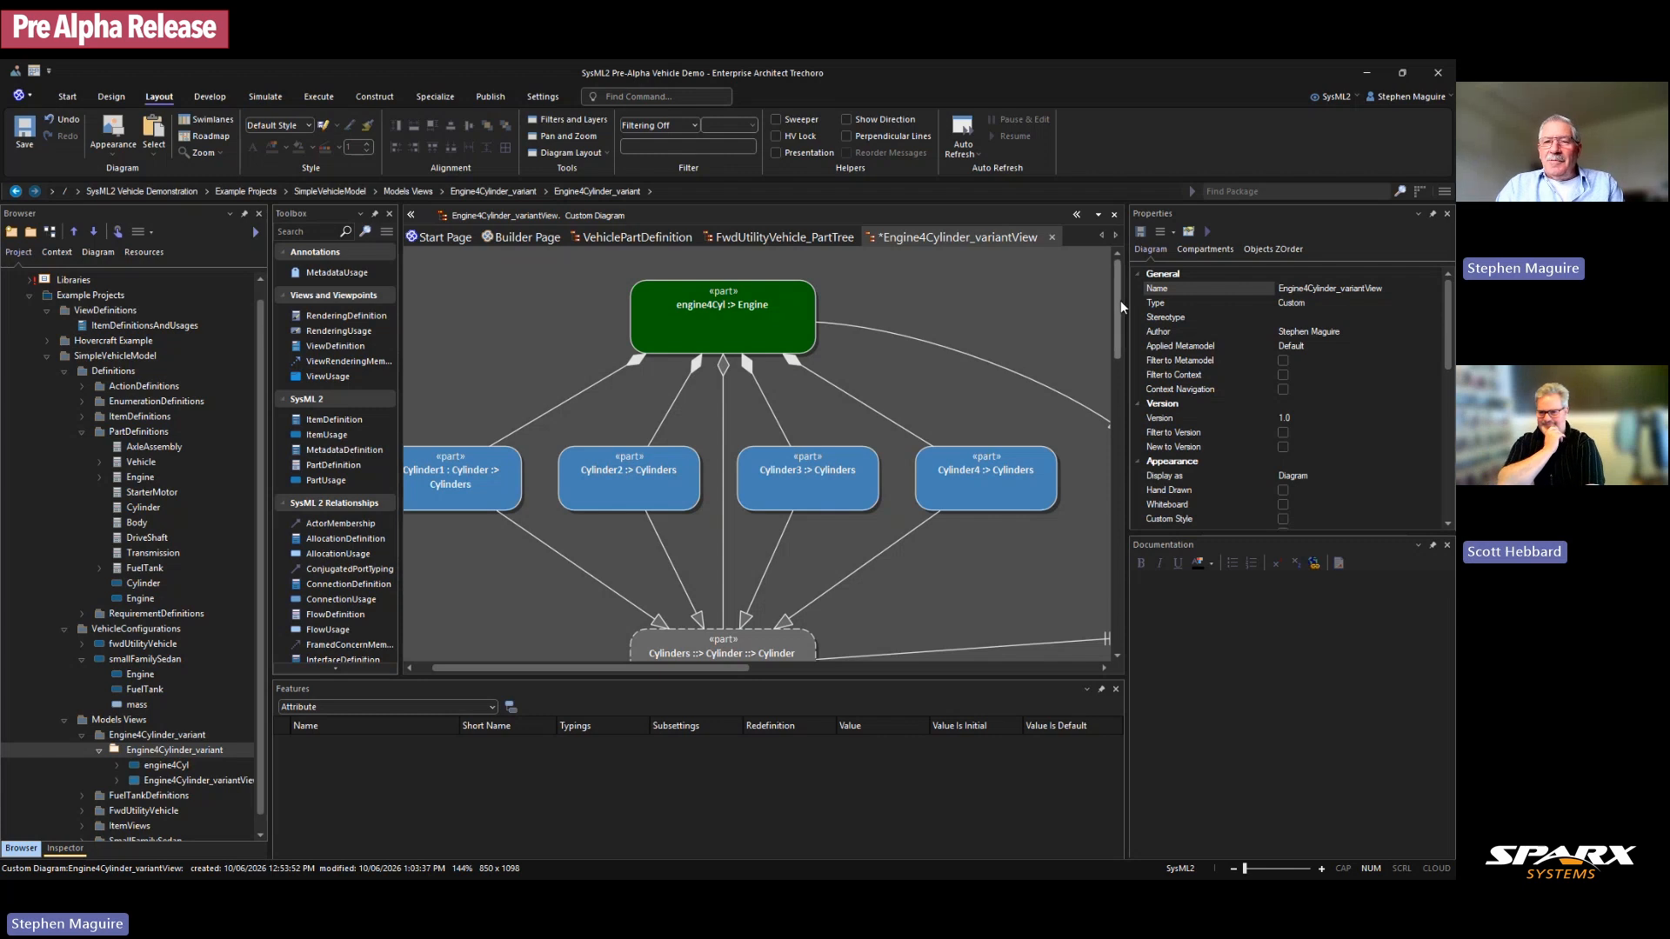
Step: Move the Cylinder part slightly down, save the diagram, and select the Engine4Cylinder_variant package
drag(1119, 301, 1119, 337)
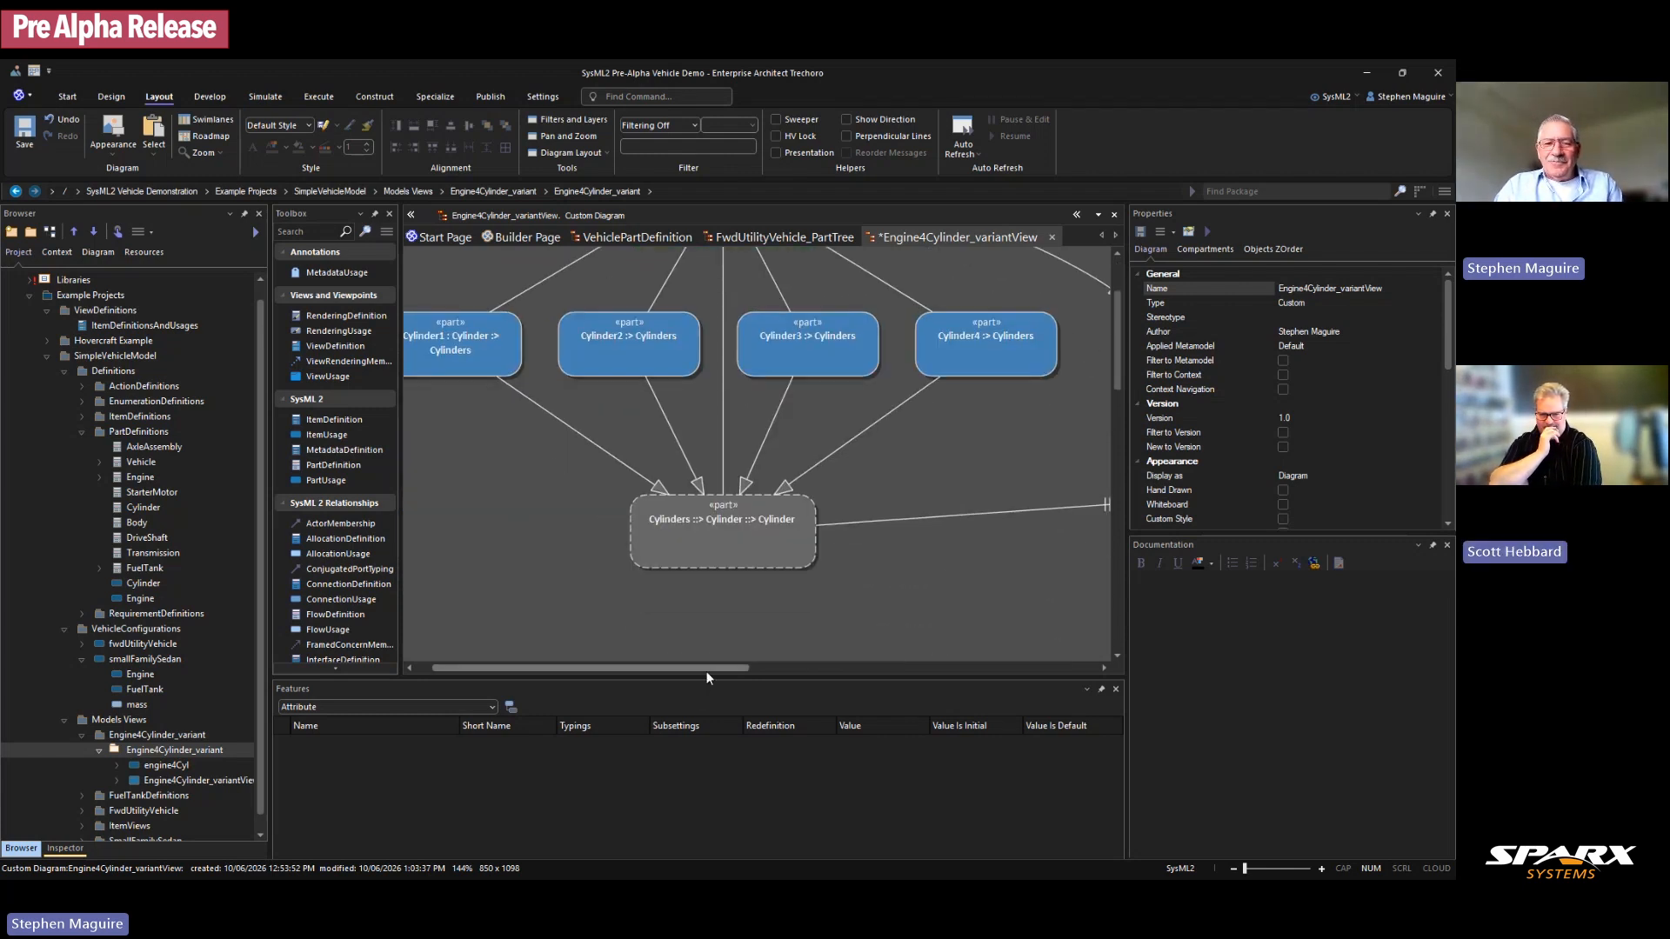
drag(706, 670, 766, 668)
click(1017, 527)
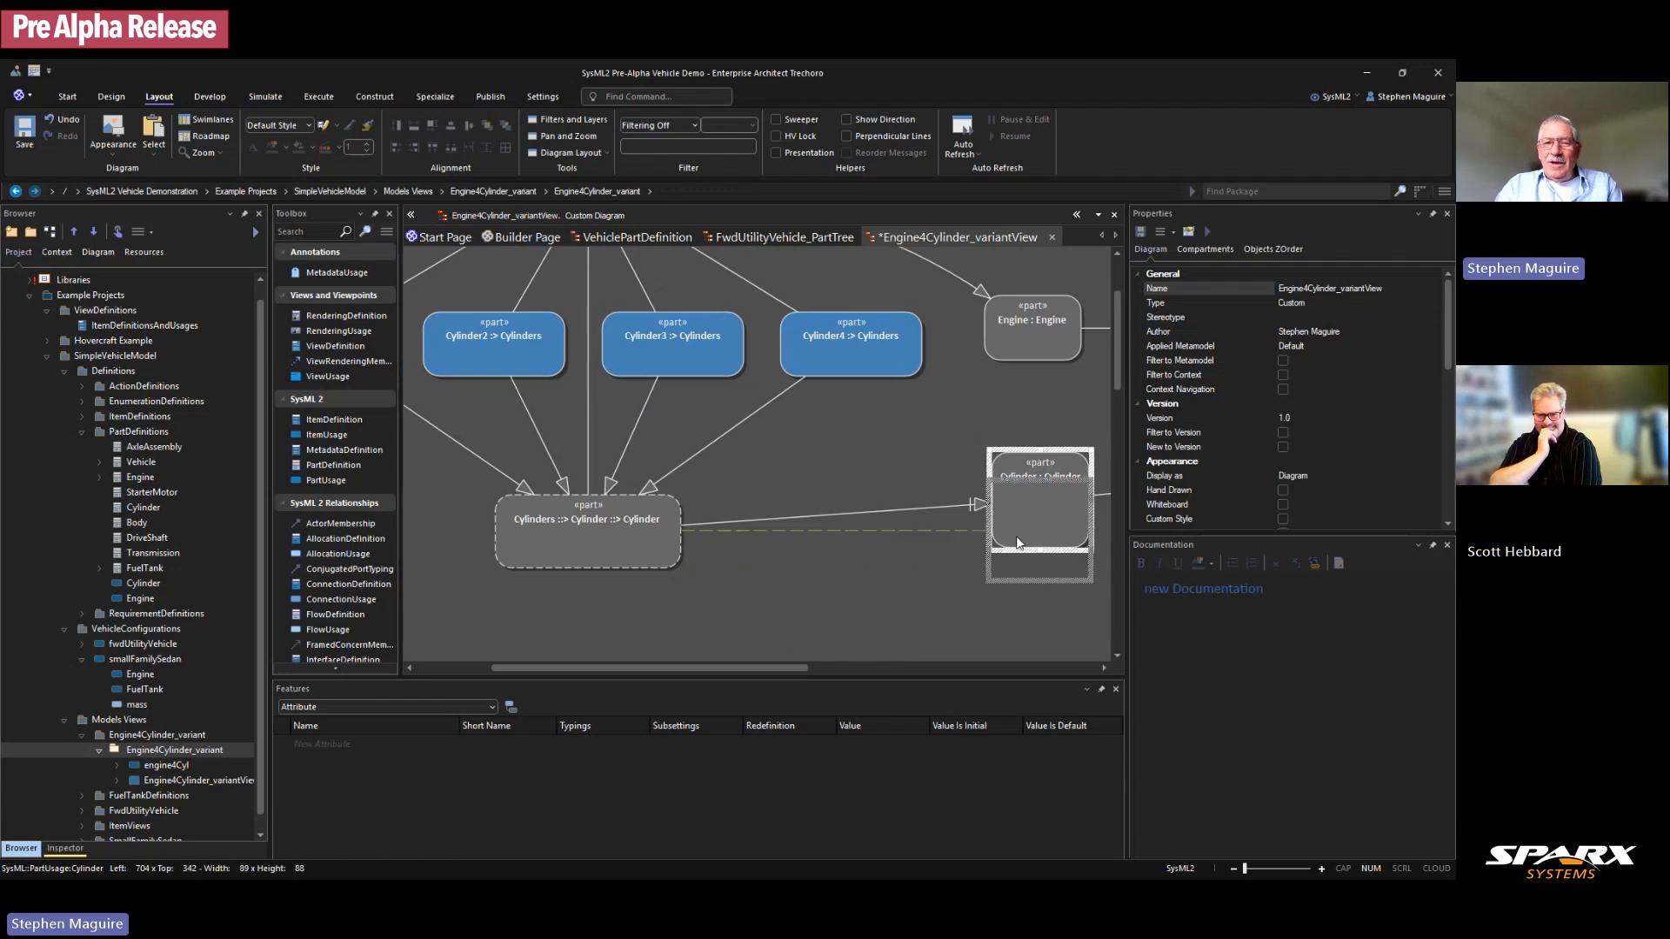
drag(1018, 527, 1018, 559)
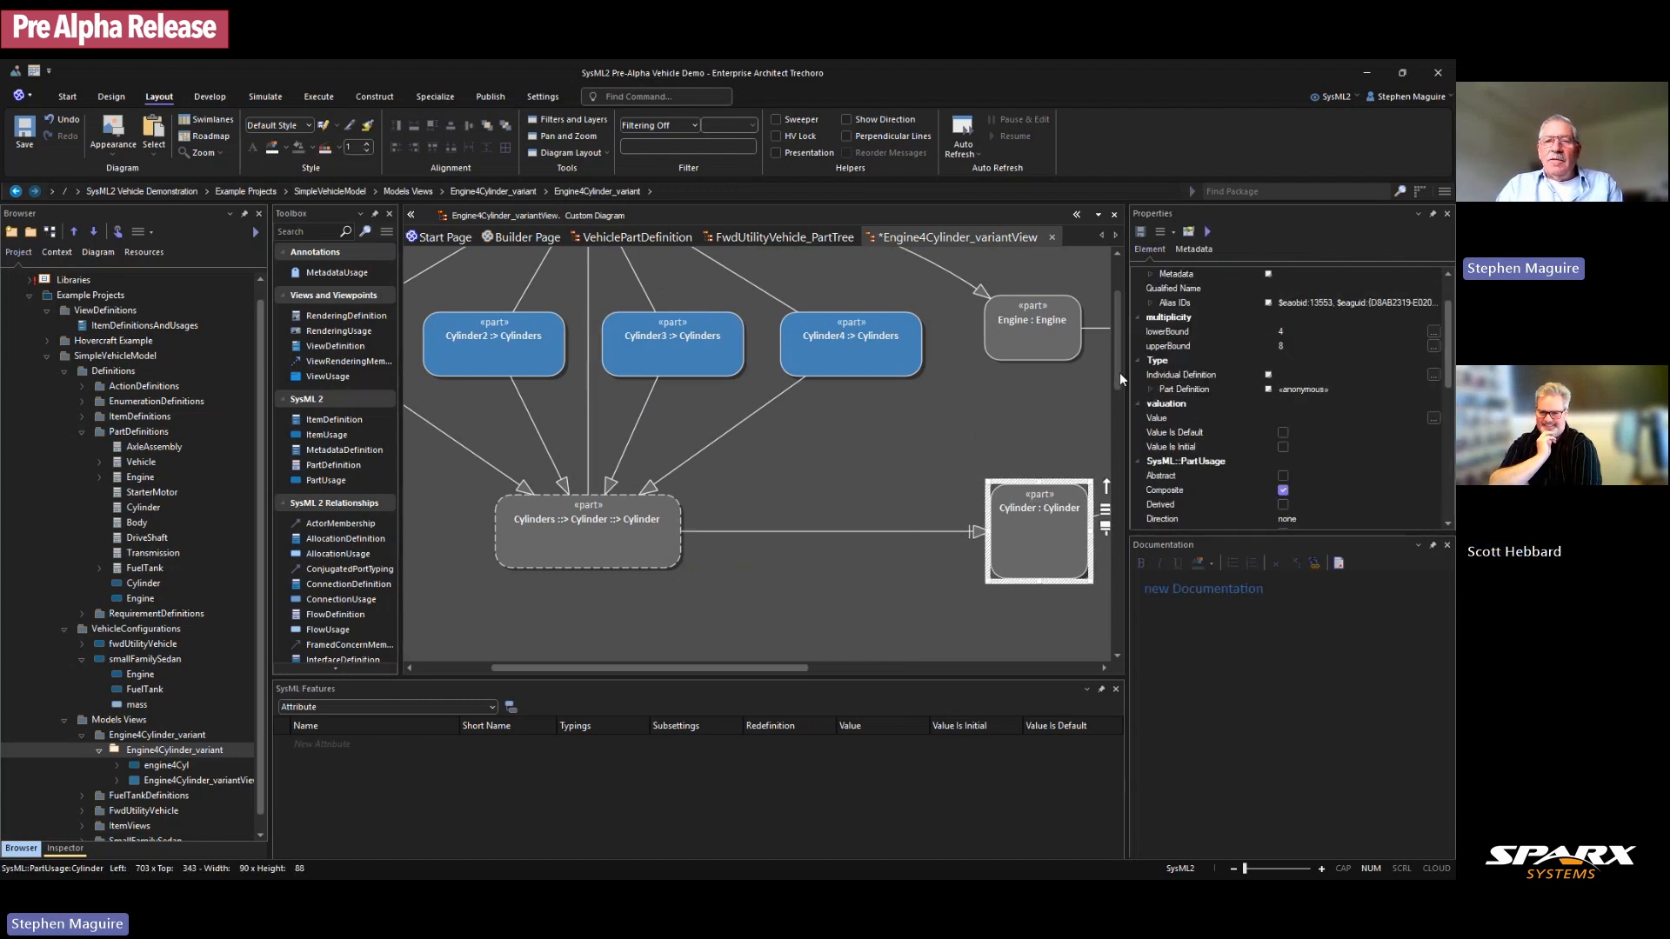
scroll(1120, 372, up, 3)
key(ctrl+s)
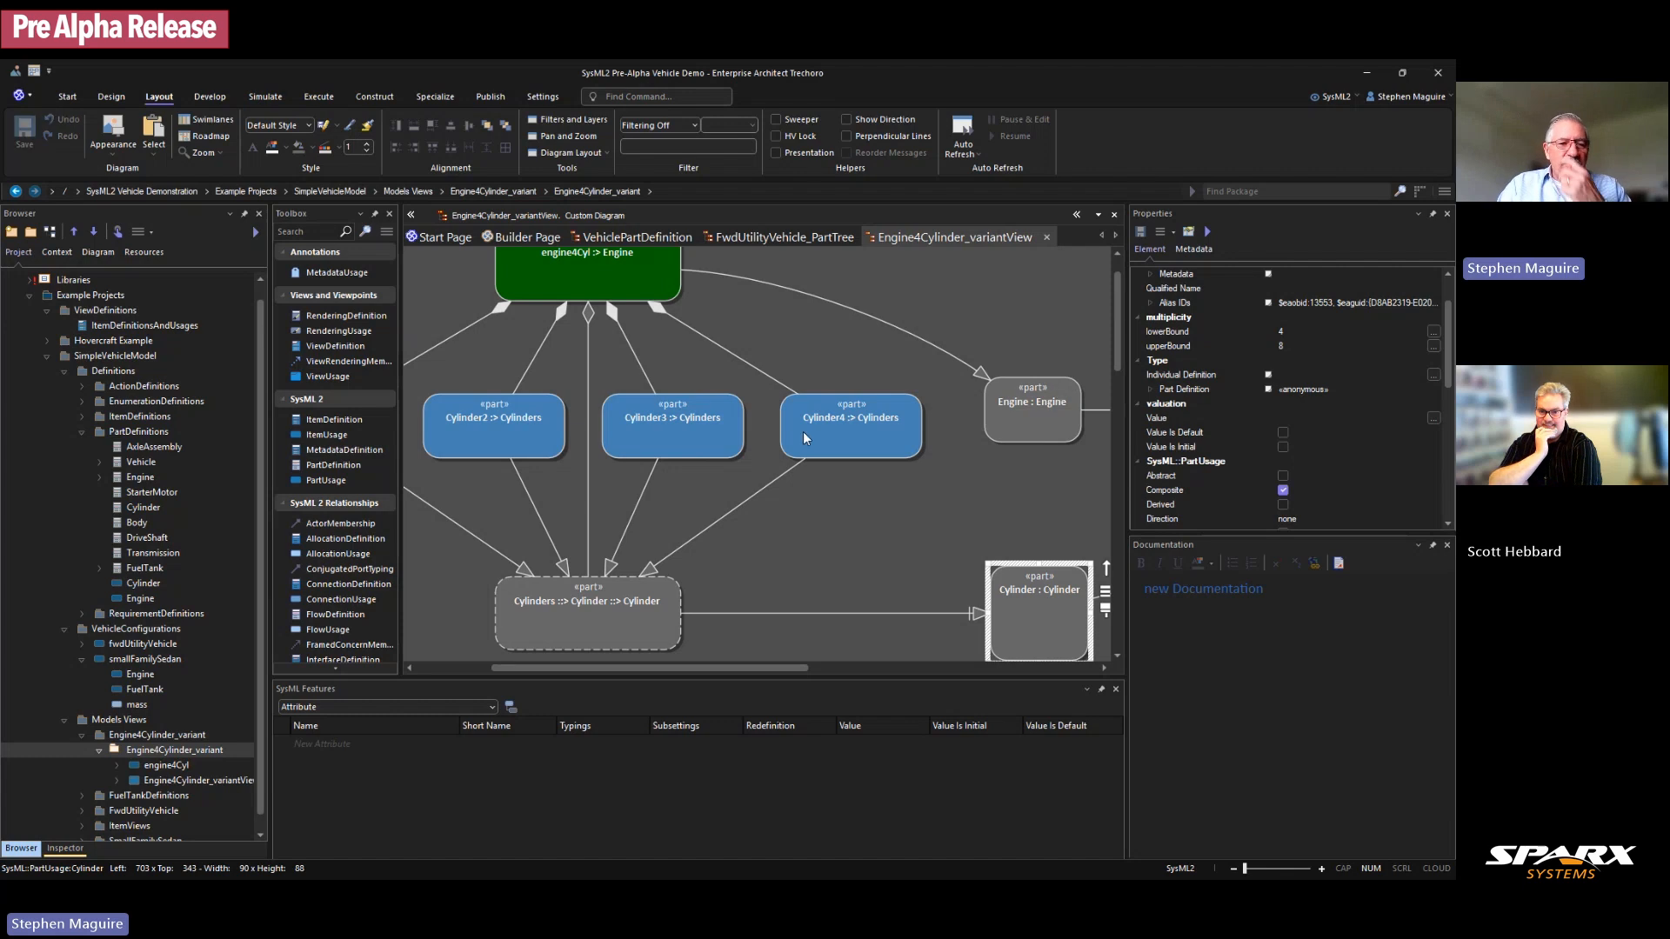
scroll(320, 671, down, 3)
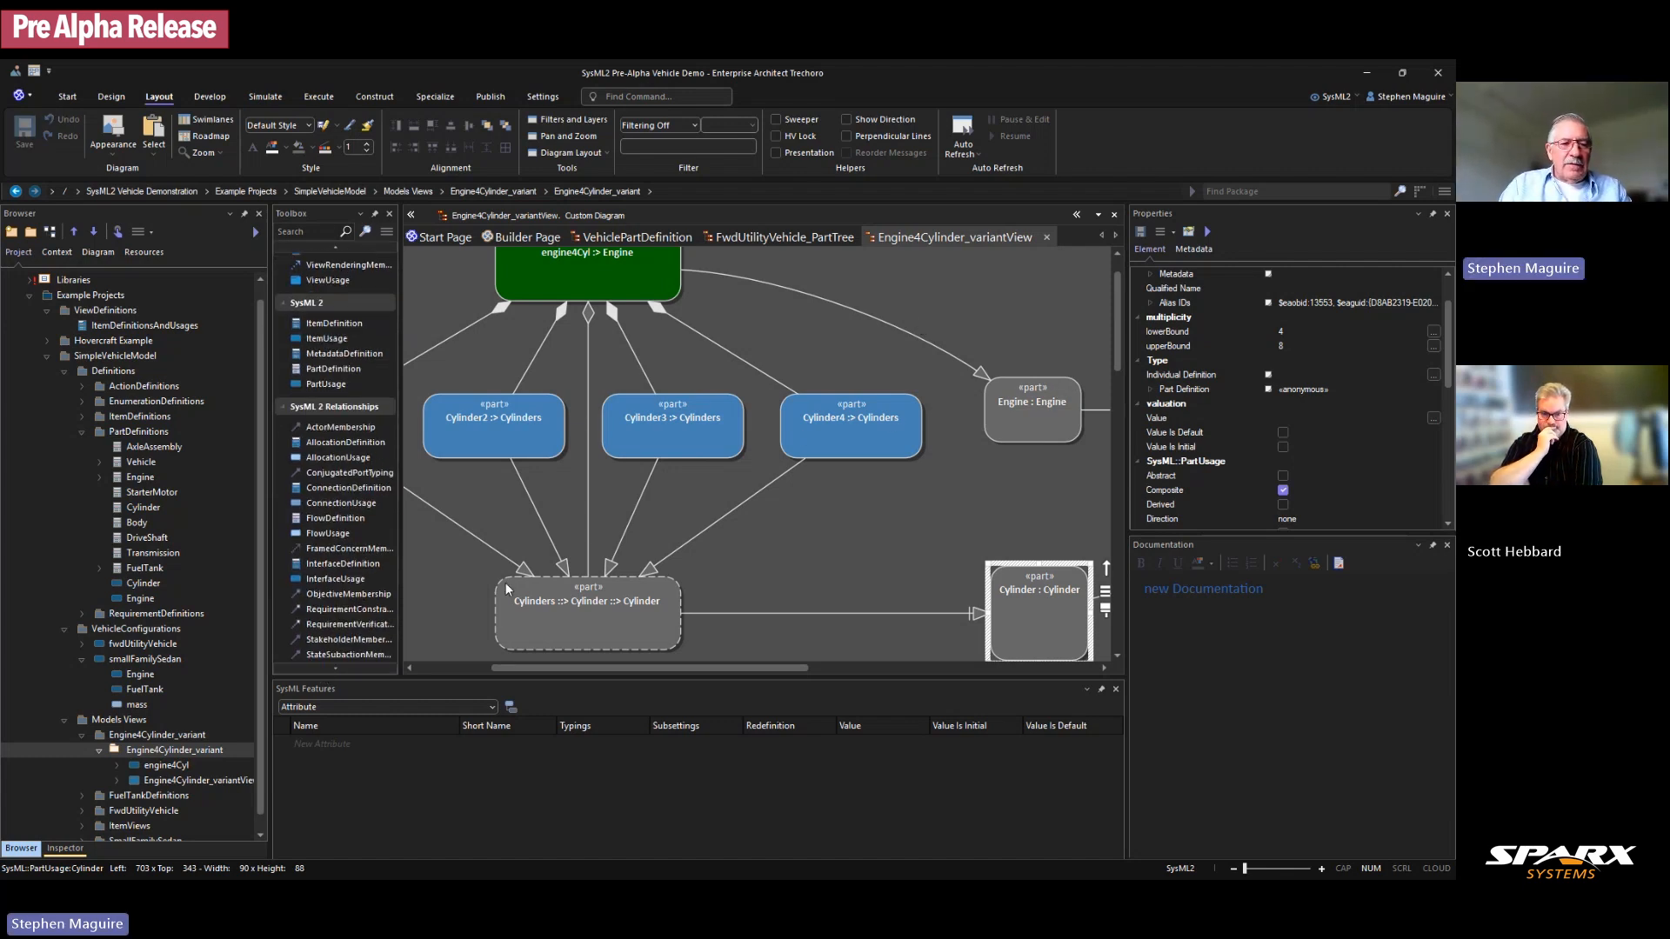
click(130, 736)
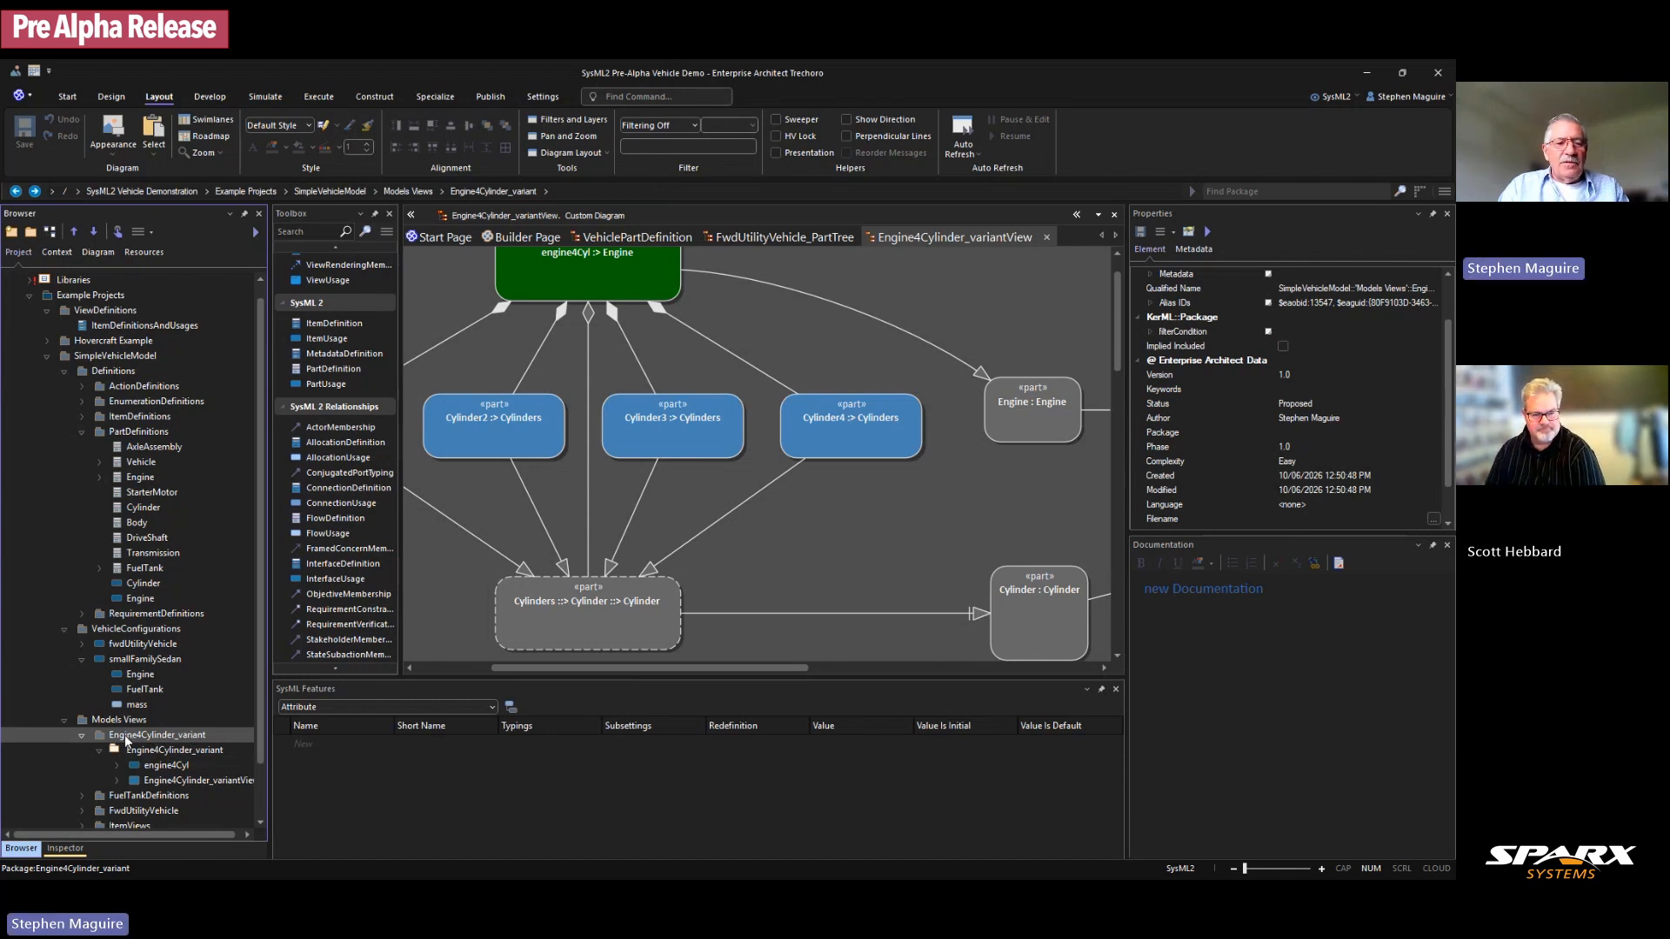
Step: Export the Engine4Cylinder_variant package as KerML/SysML2 from the Publish ribbon
click(485, 101)
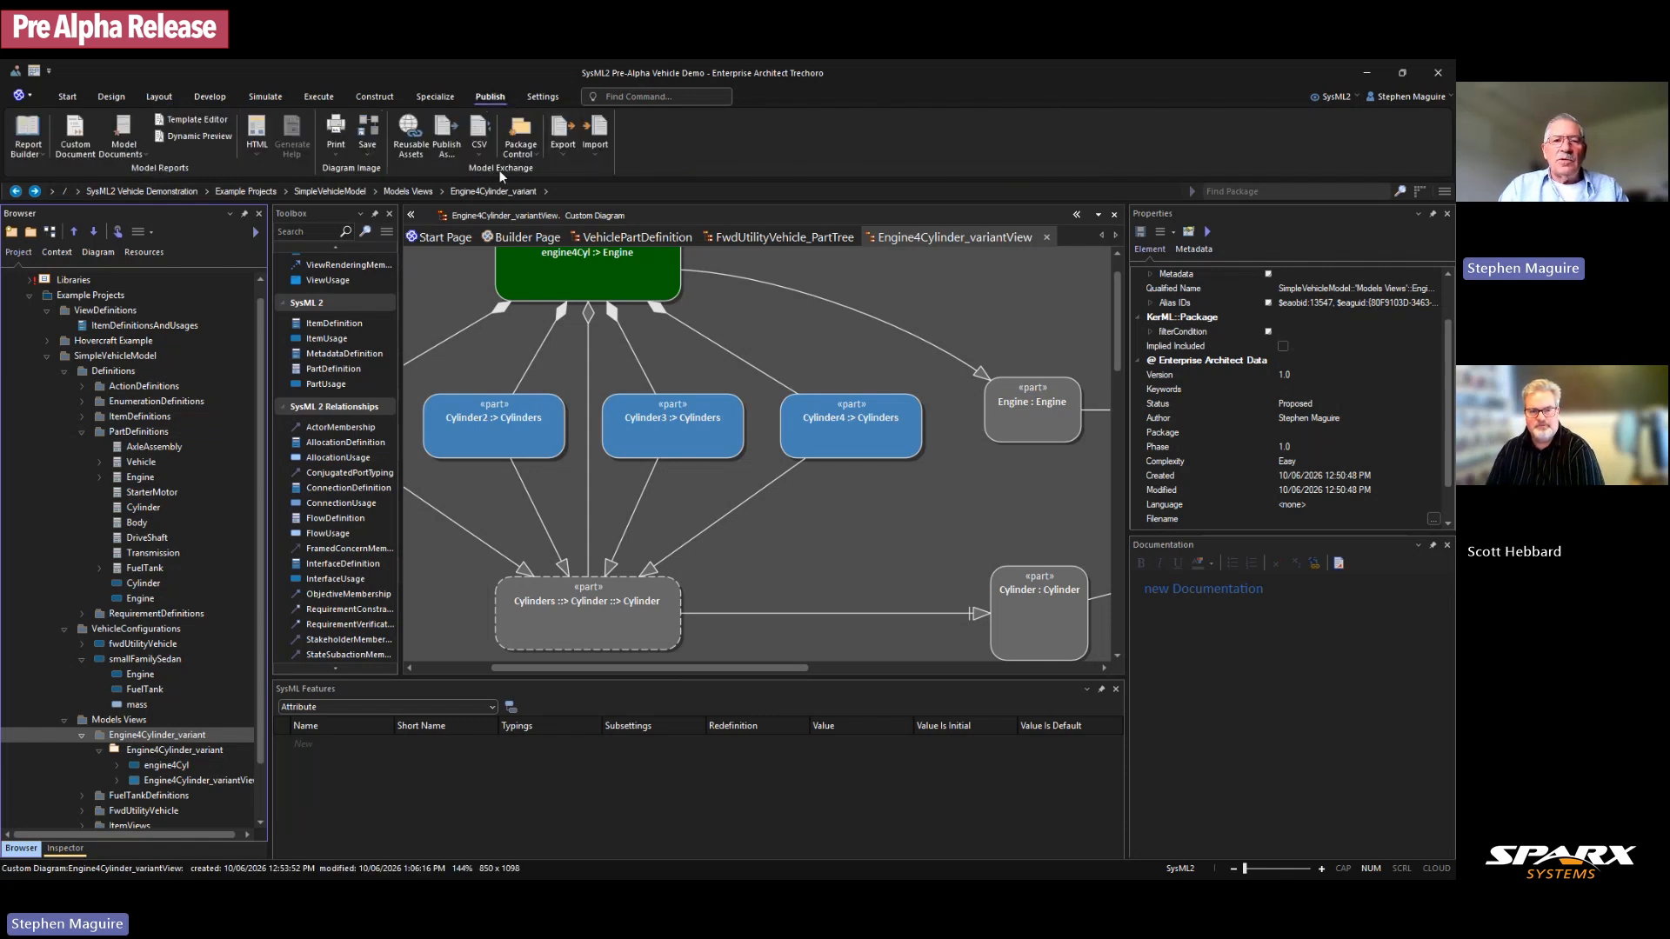
click(564, 155)
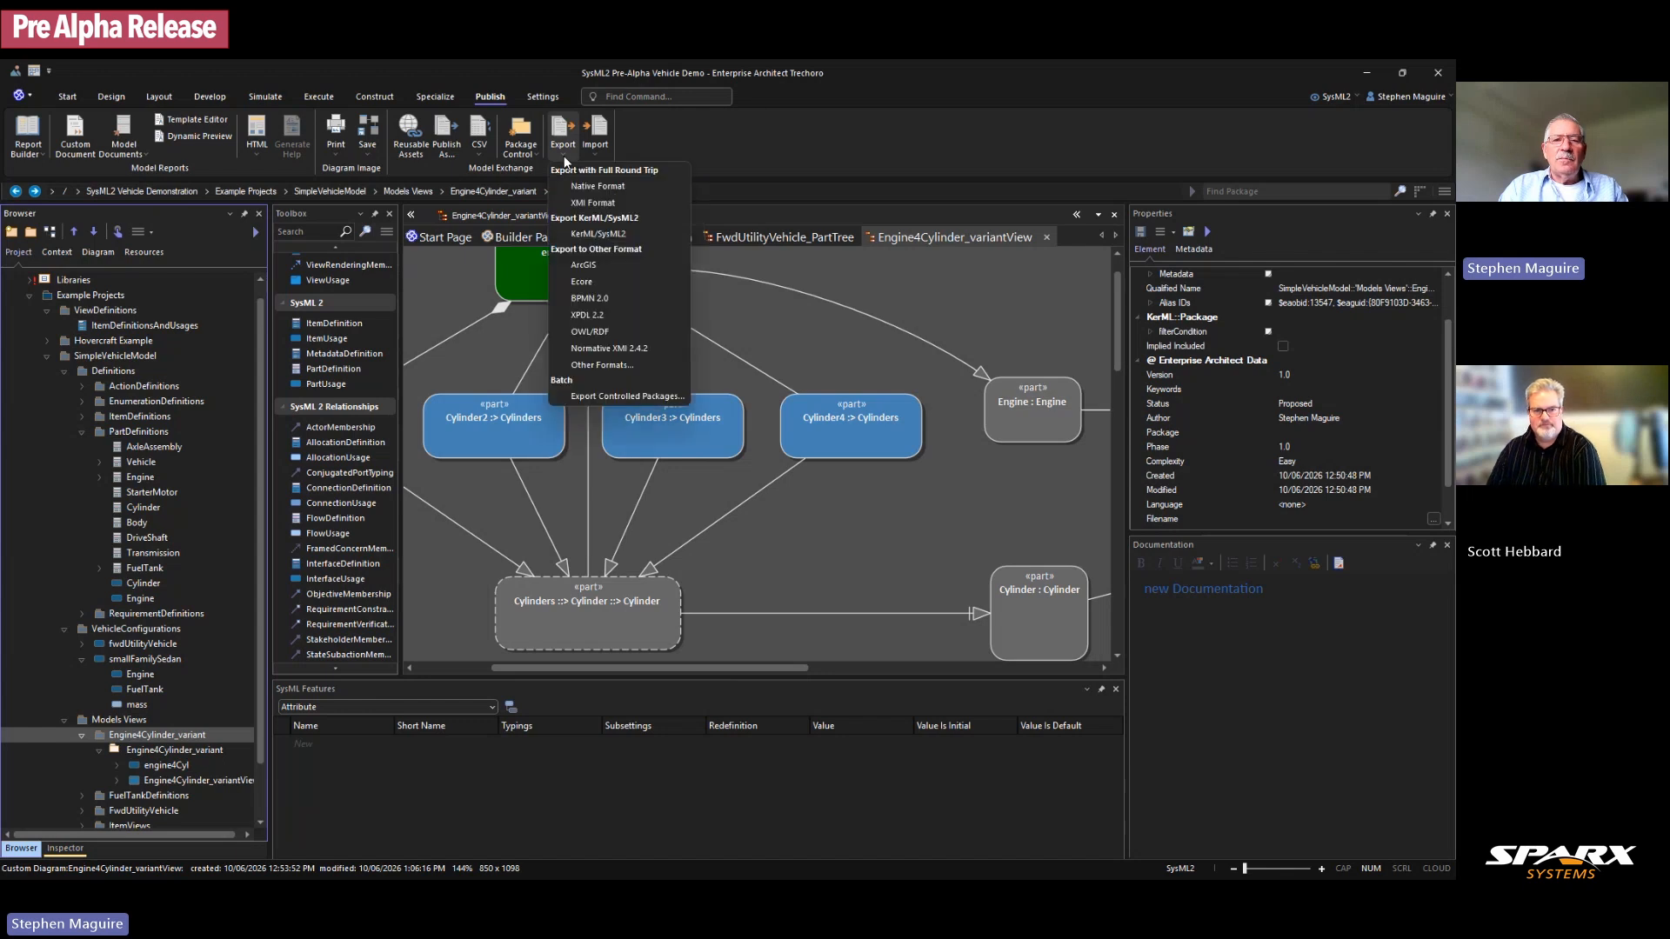
click(621, 233)
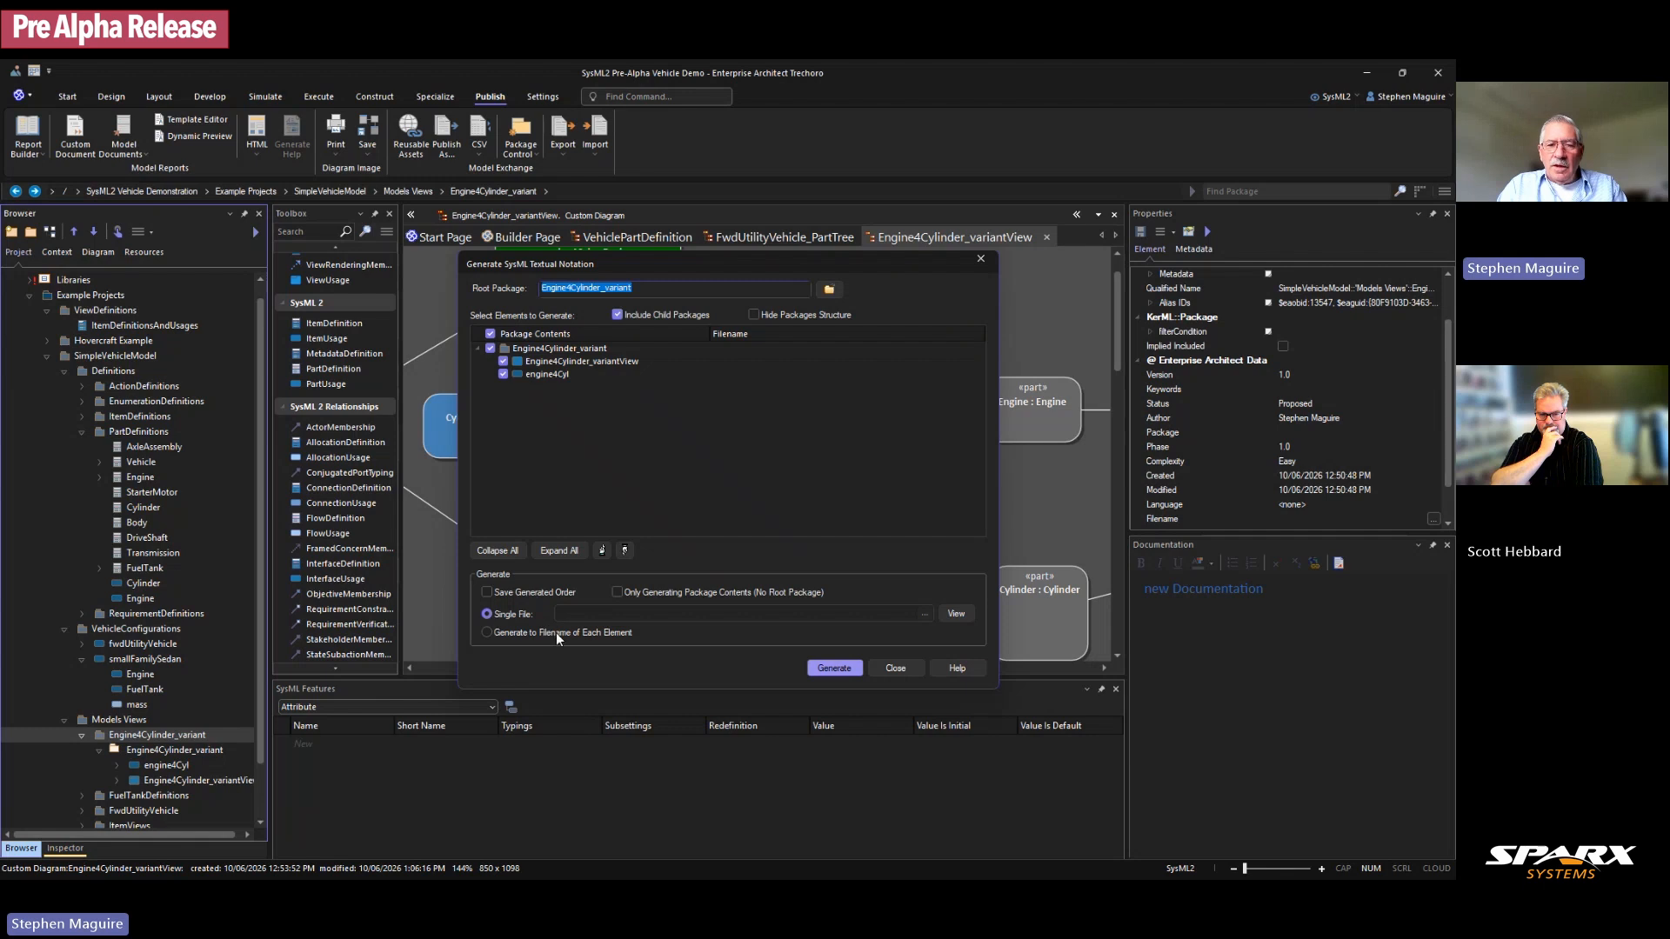
Step: Set the single output file to Engine4Cylinder.sysml in the Textual View folder
click(924, 614)
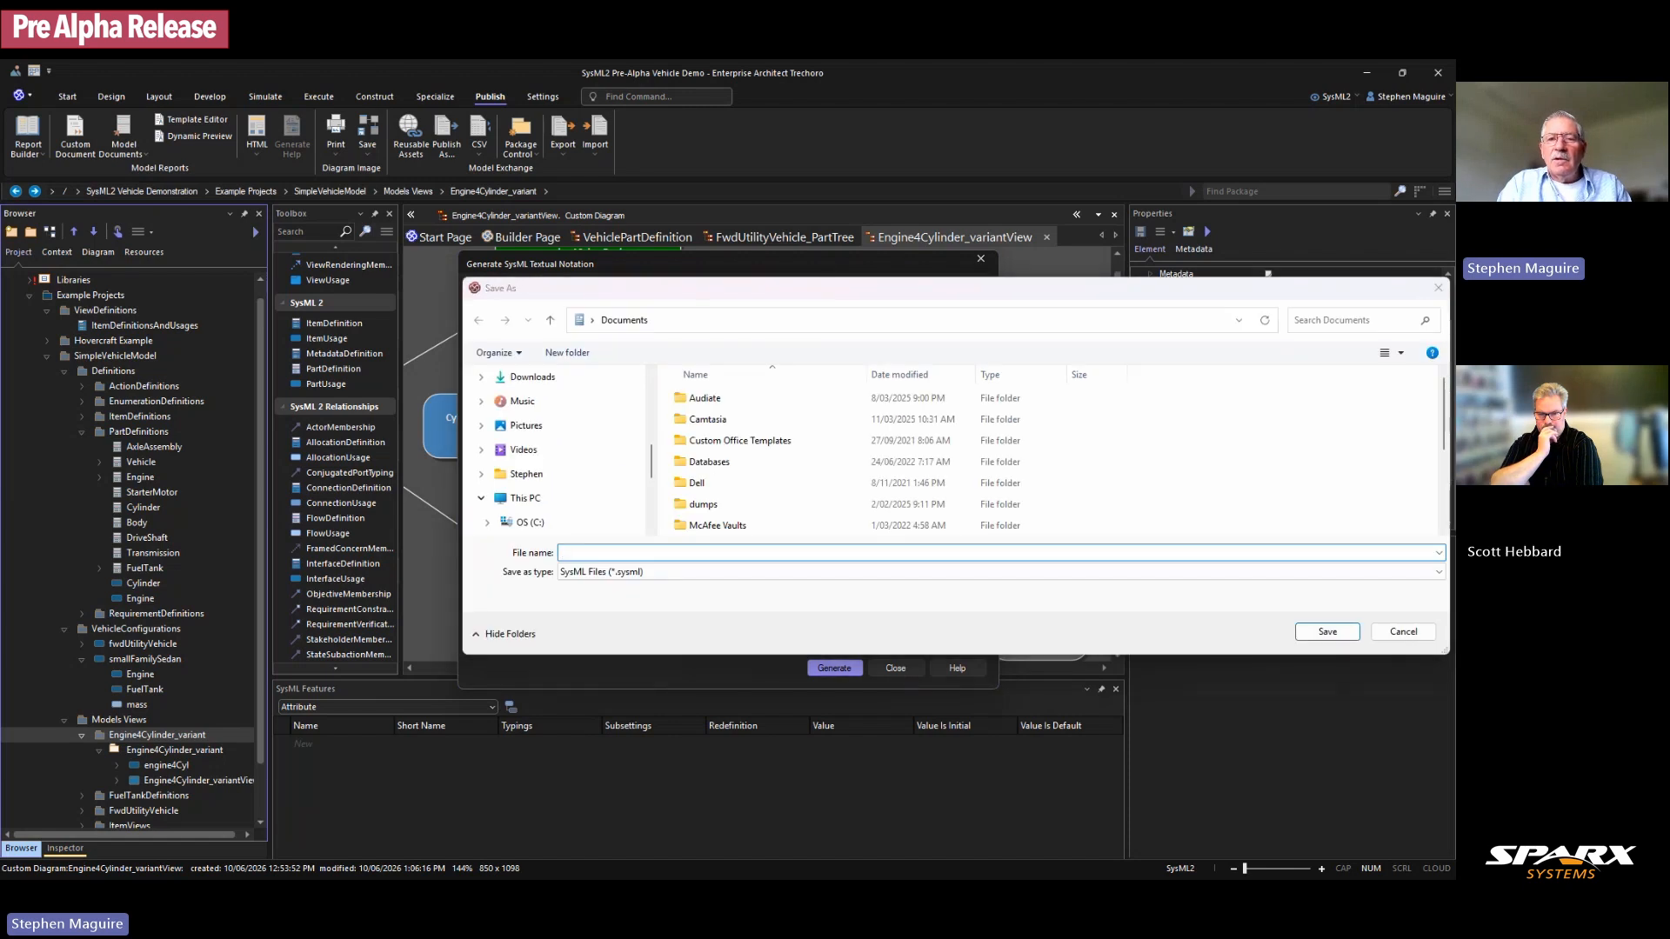
drag(994, 292, 1455, 182)
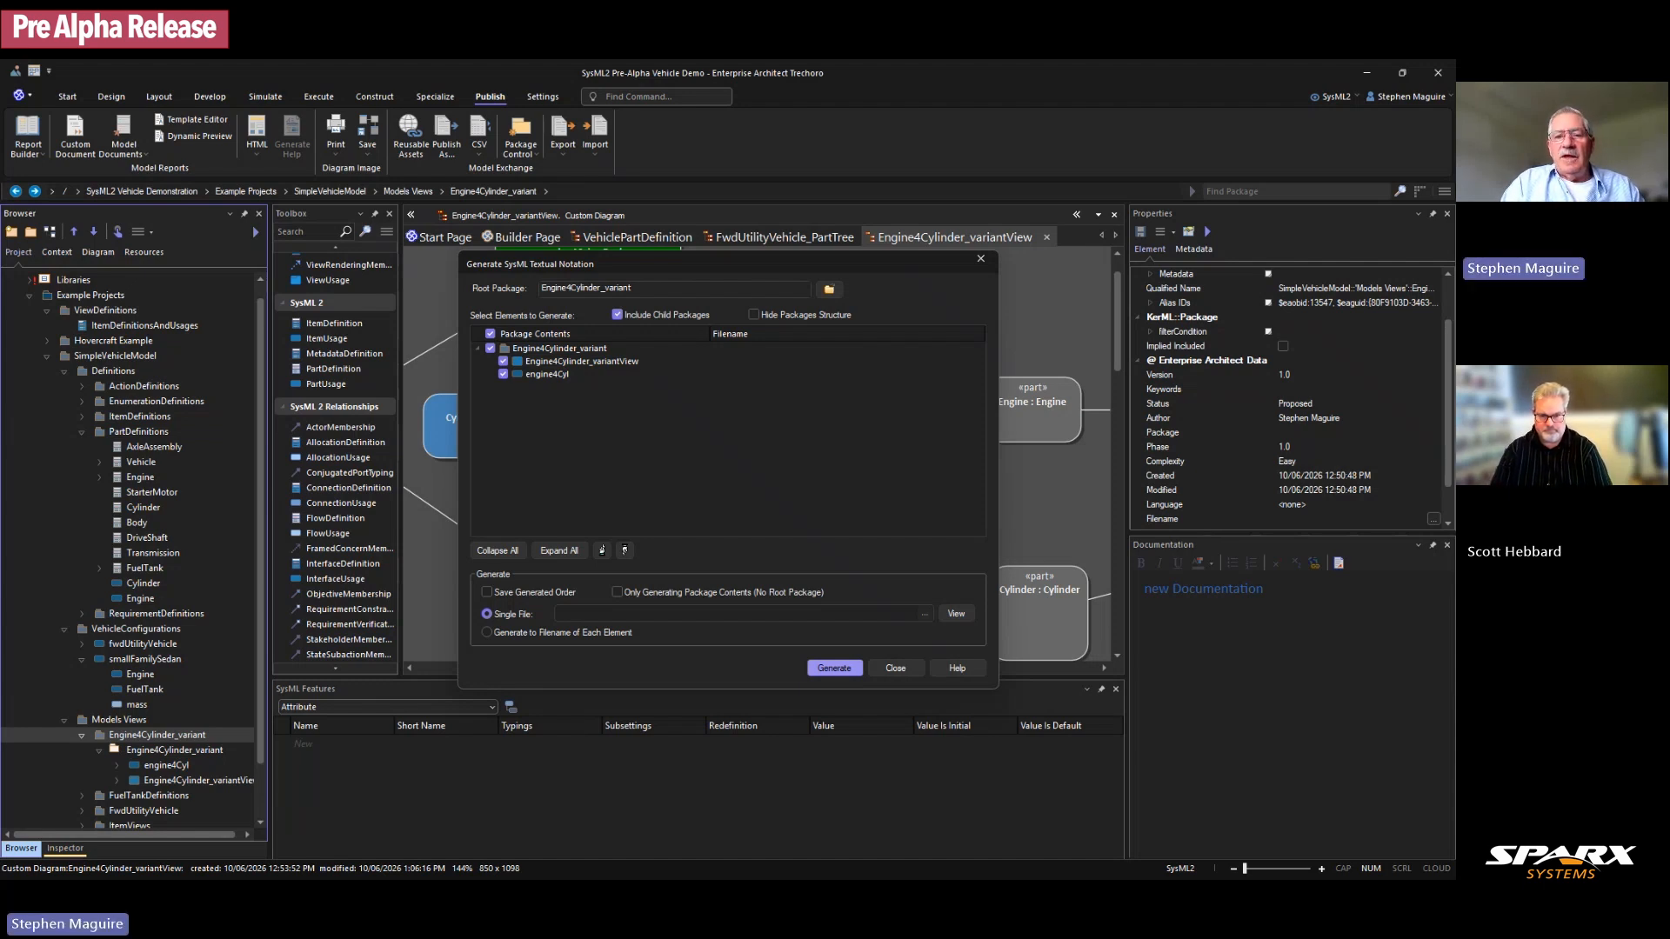
key(Return)
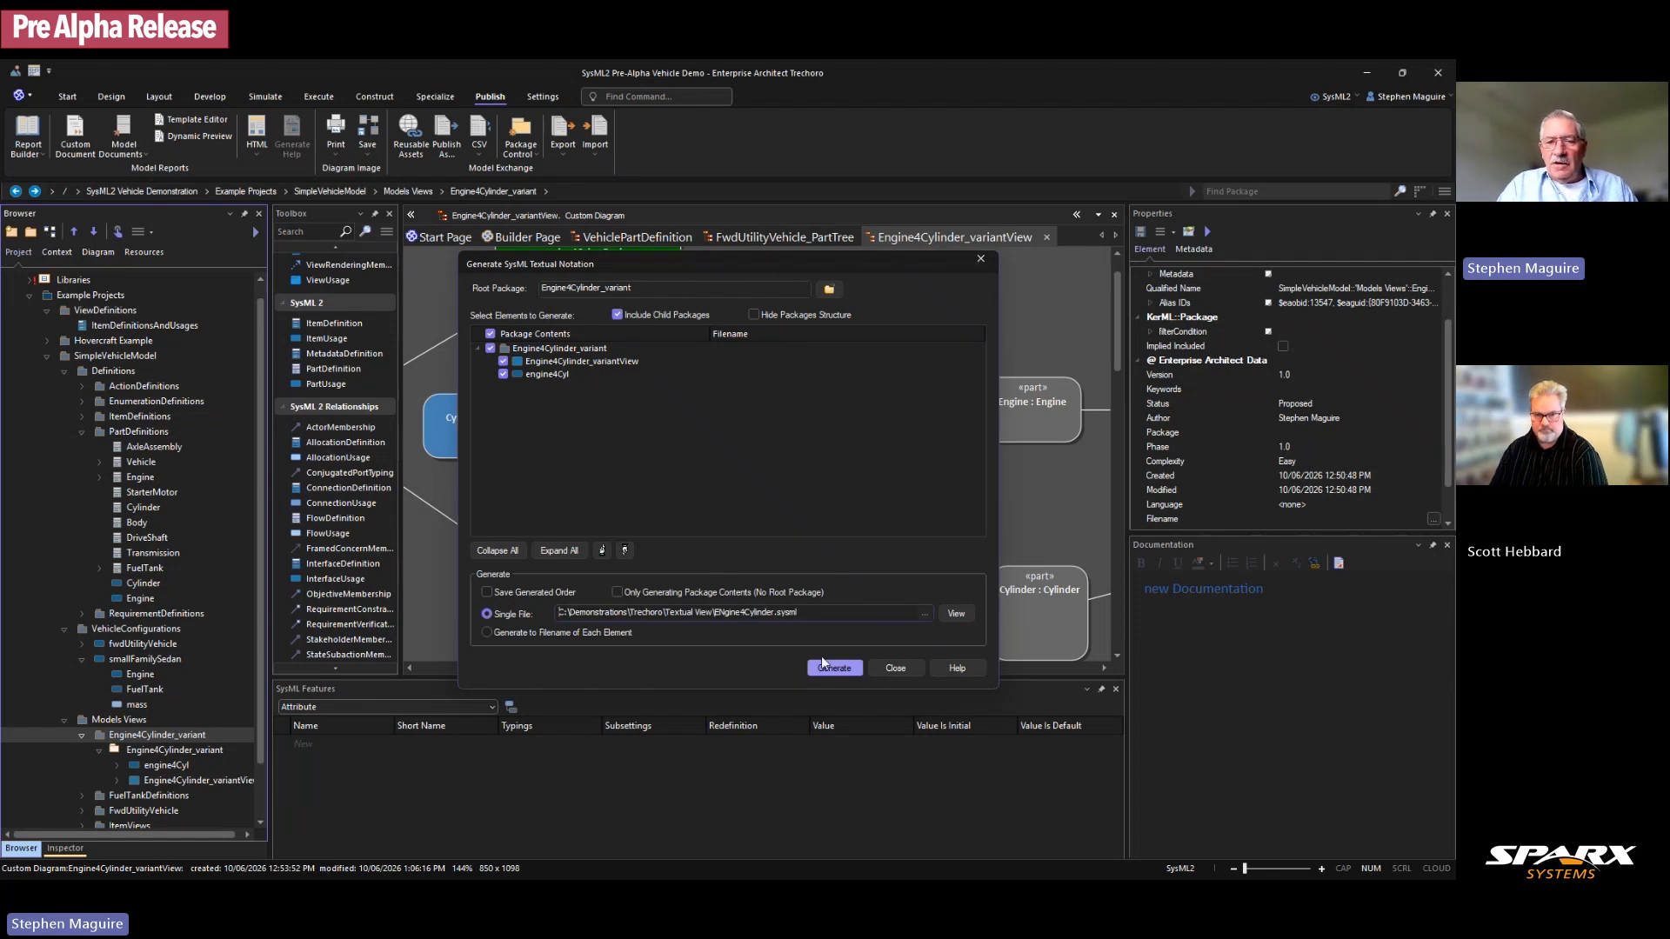
Step: Open the generated ENgine4Cylinder.sysml file and close the textual notation generation window
click(957, 612)
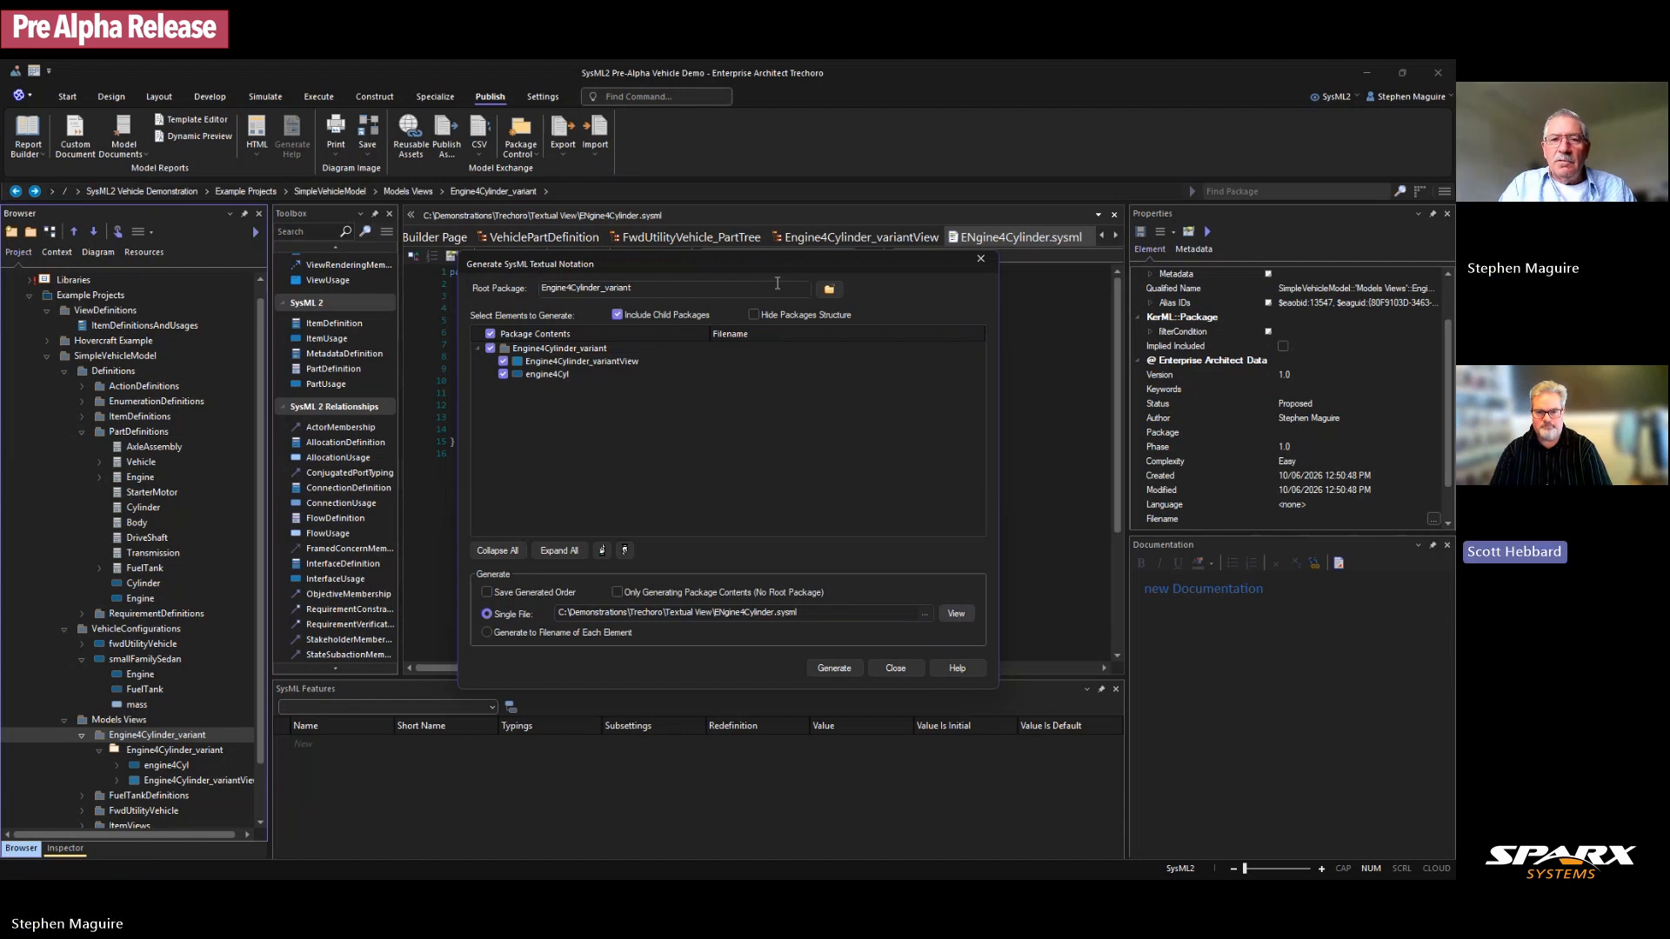
drag(774, 262, 972, 288)
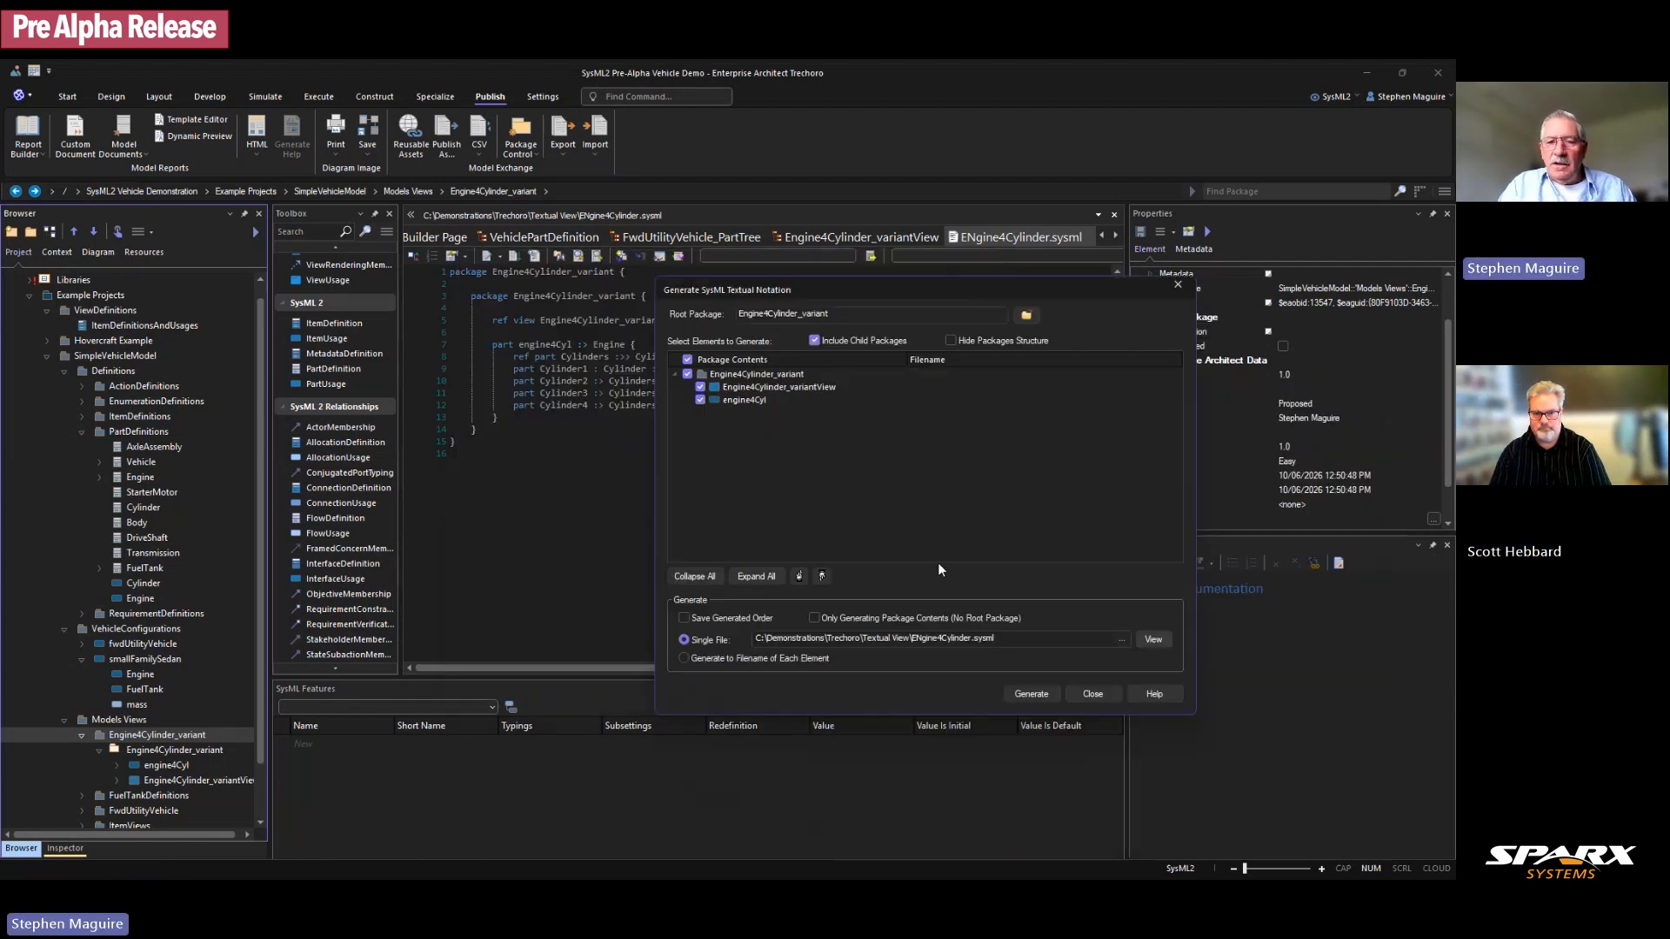
click(1072, 696)
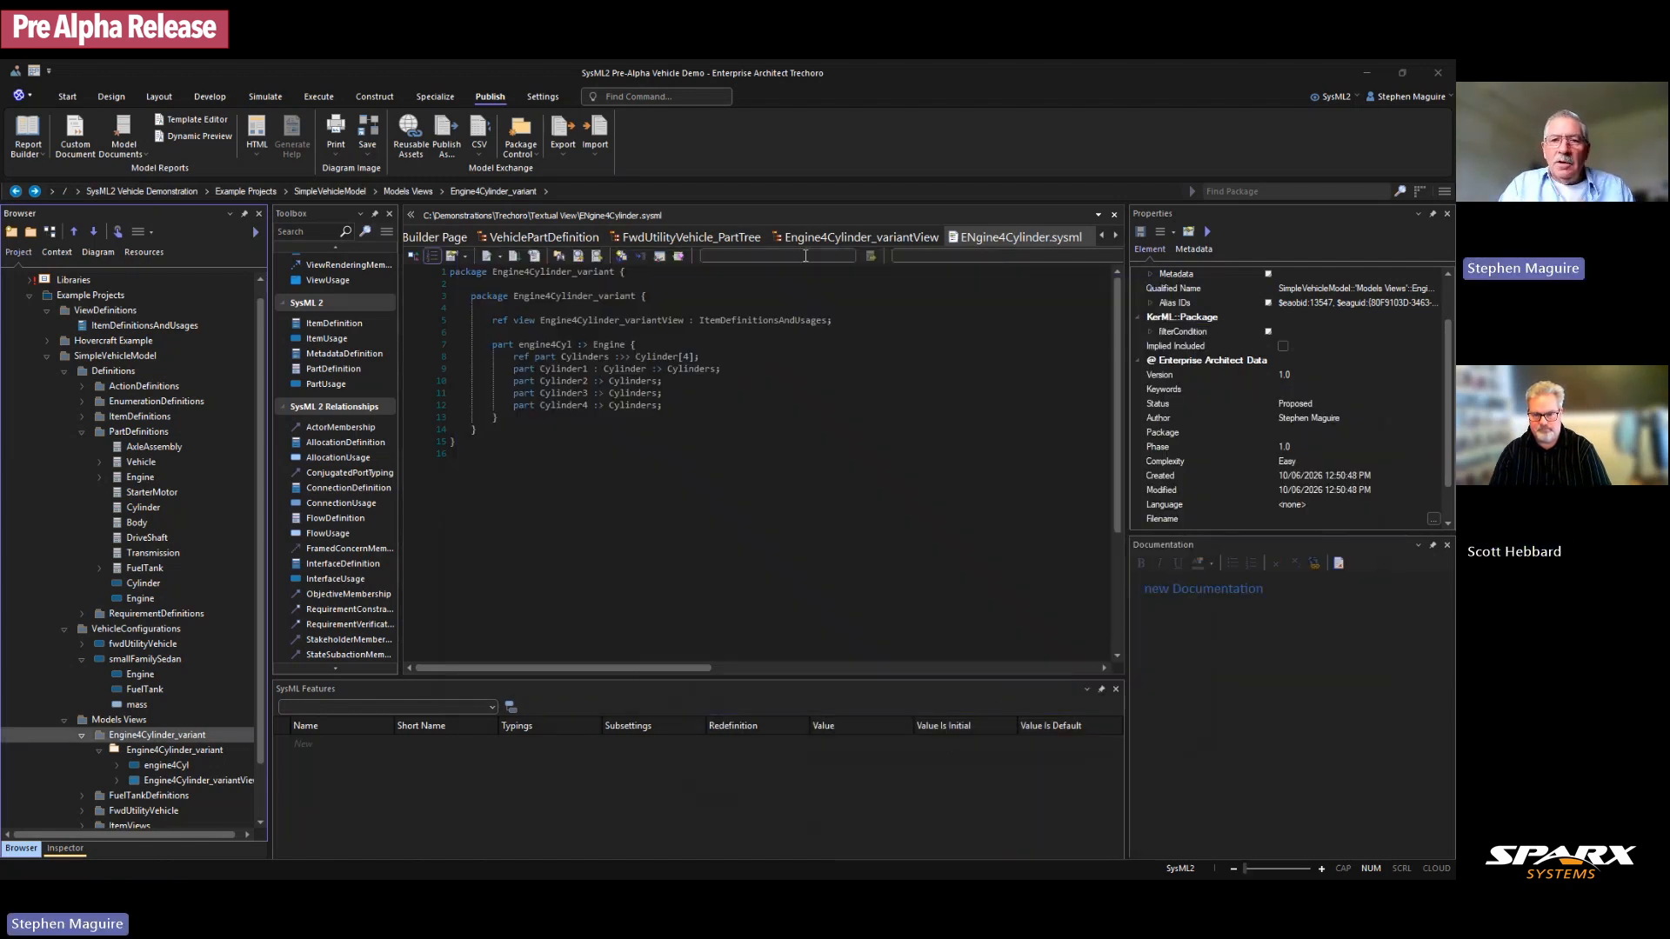
Step: Dock the .sysml code pane right of the engine4Cyl diagram, widen it, and point out Cylinder1
drag(1014, 237, 790, 448)
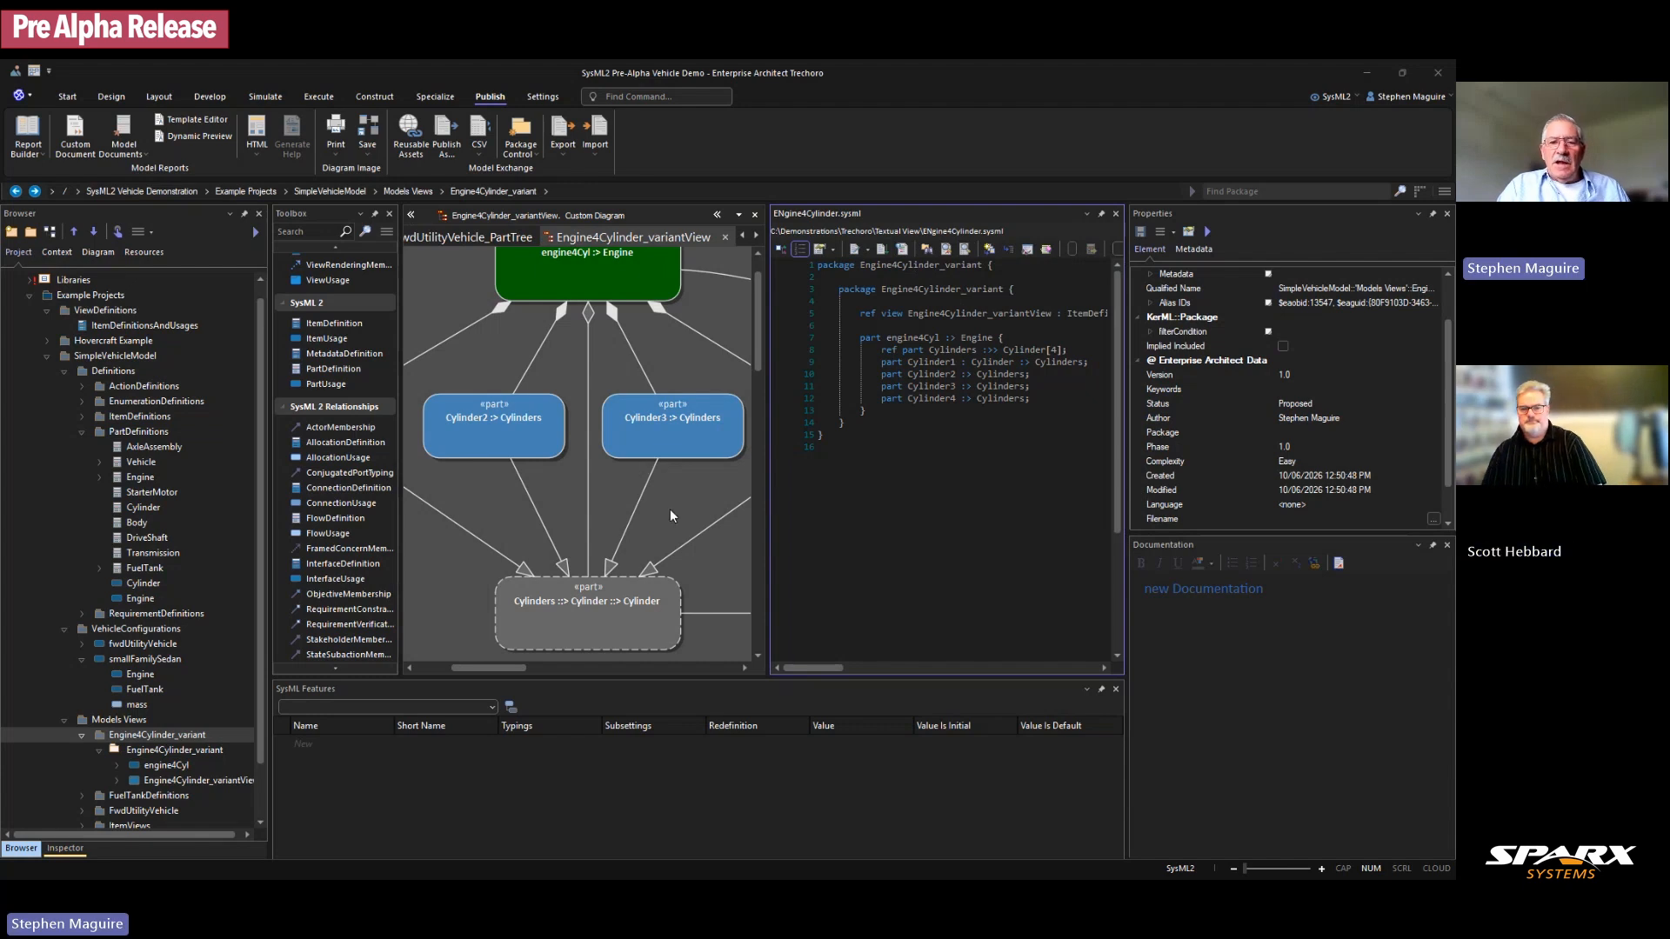
scroll(650, 465, down, 2)
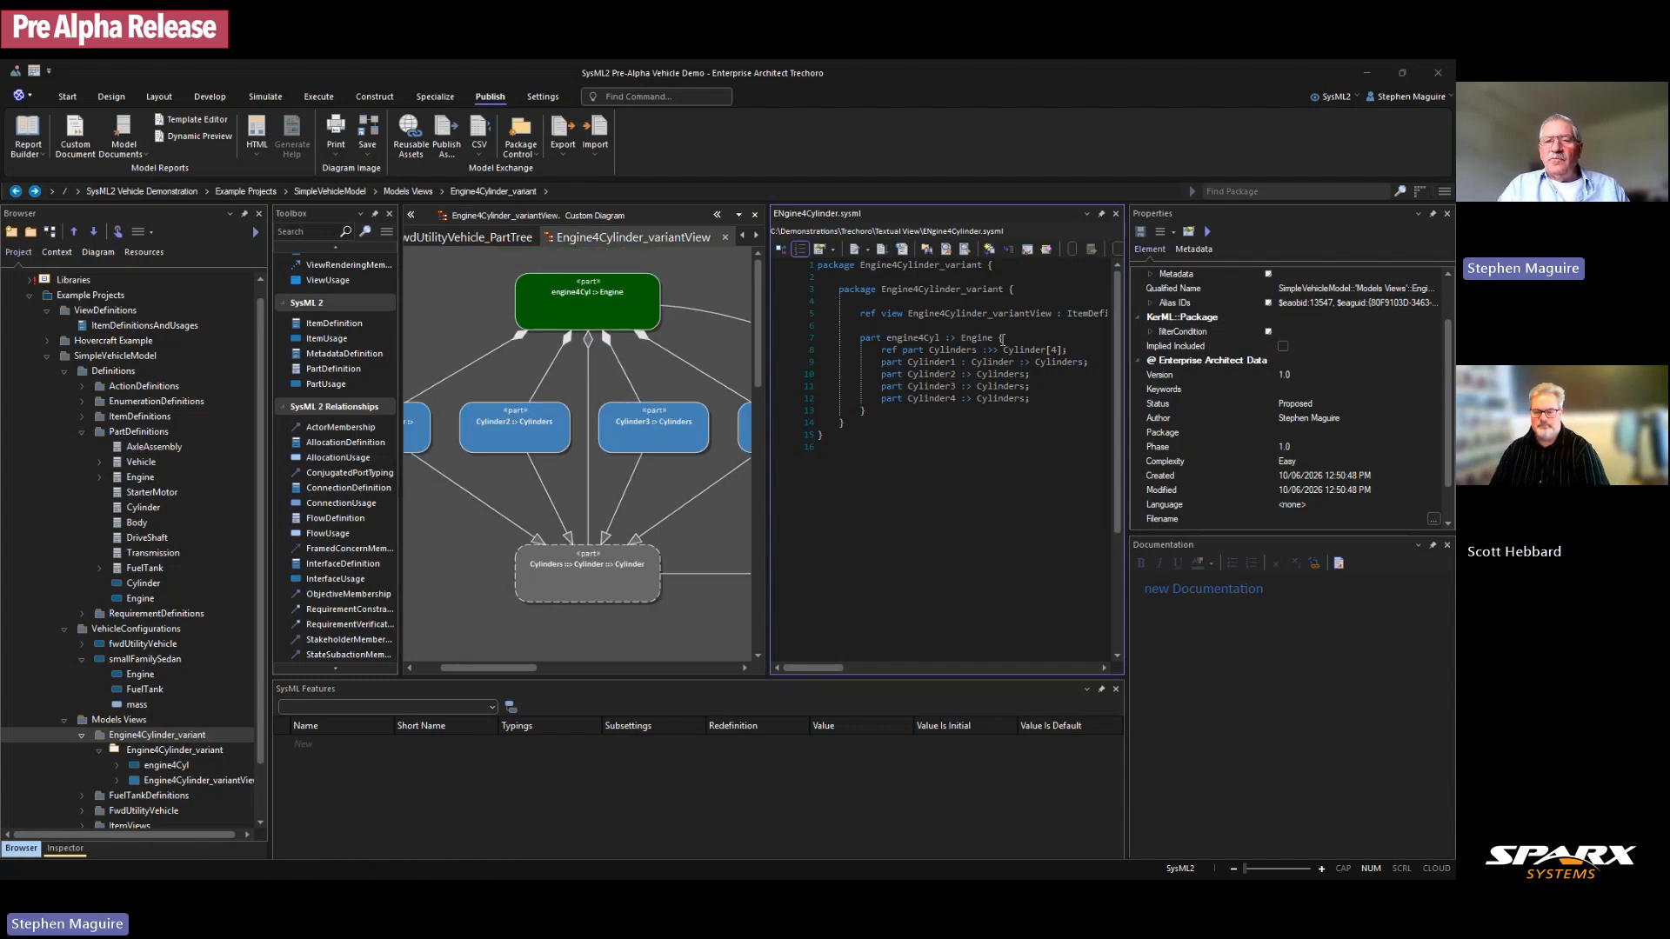
drag(1127, 437, 1221, 435)
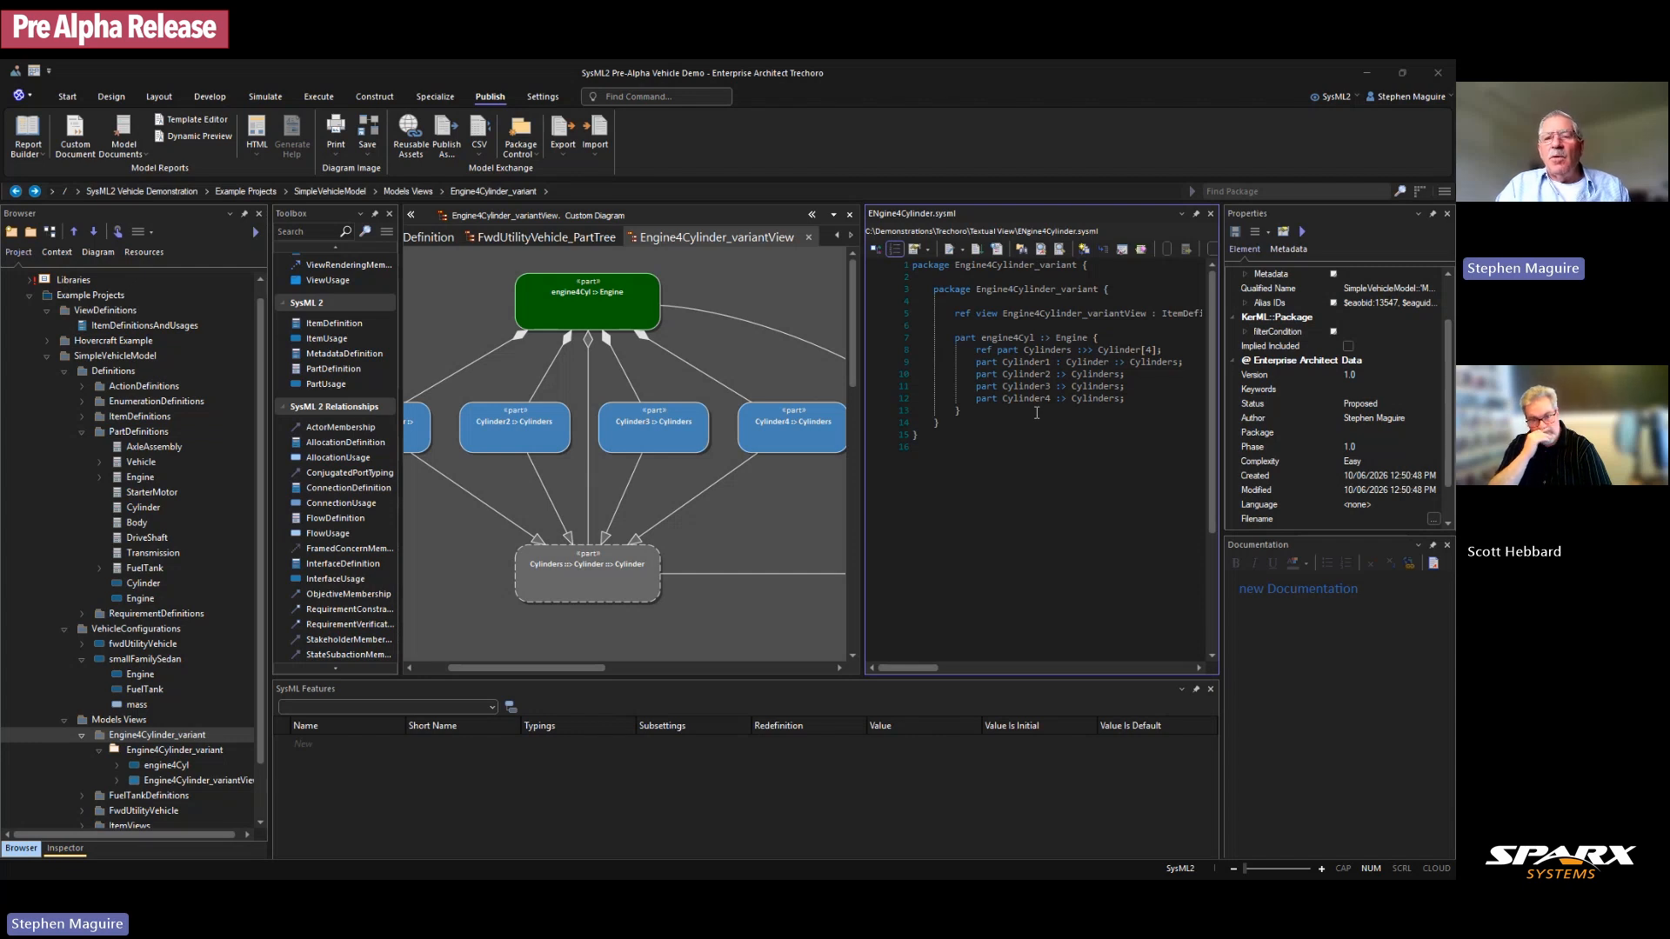
click(1016, 363)
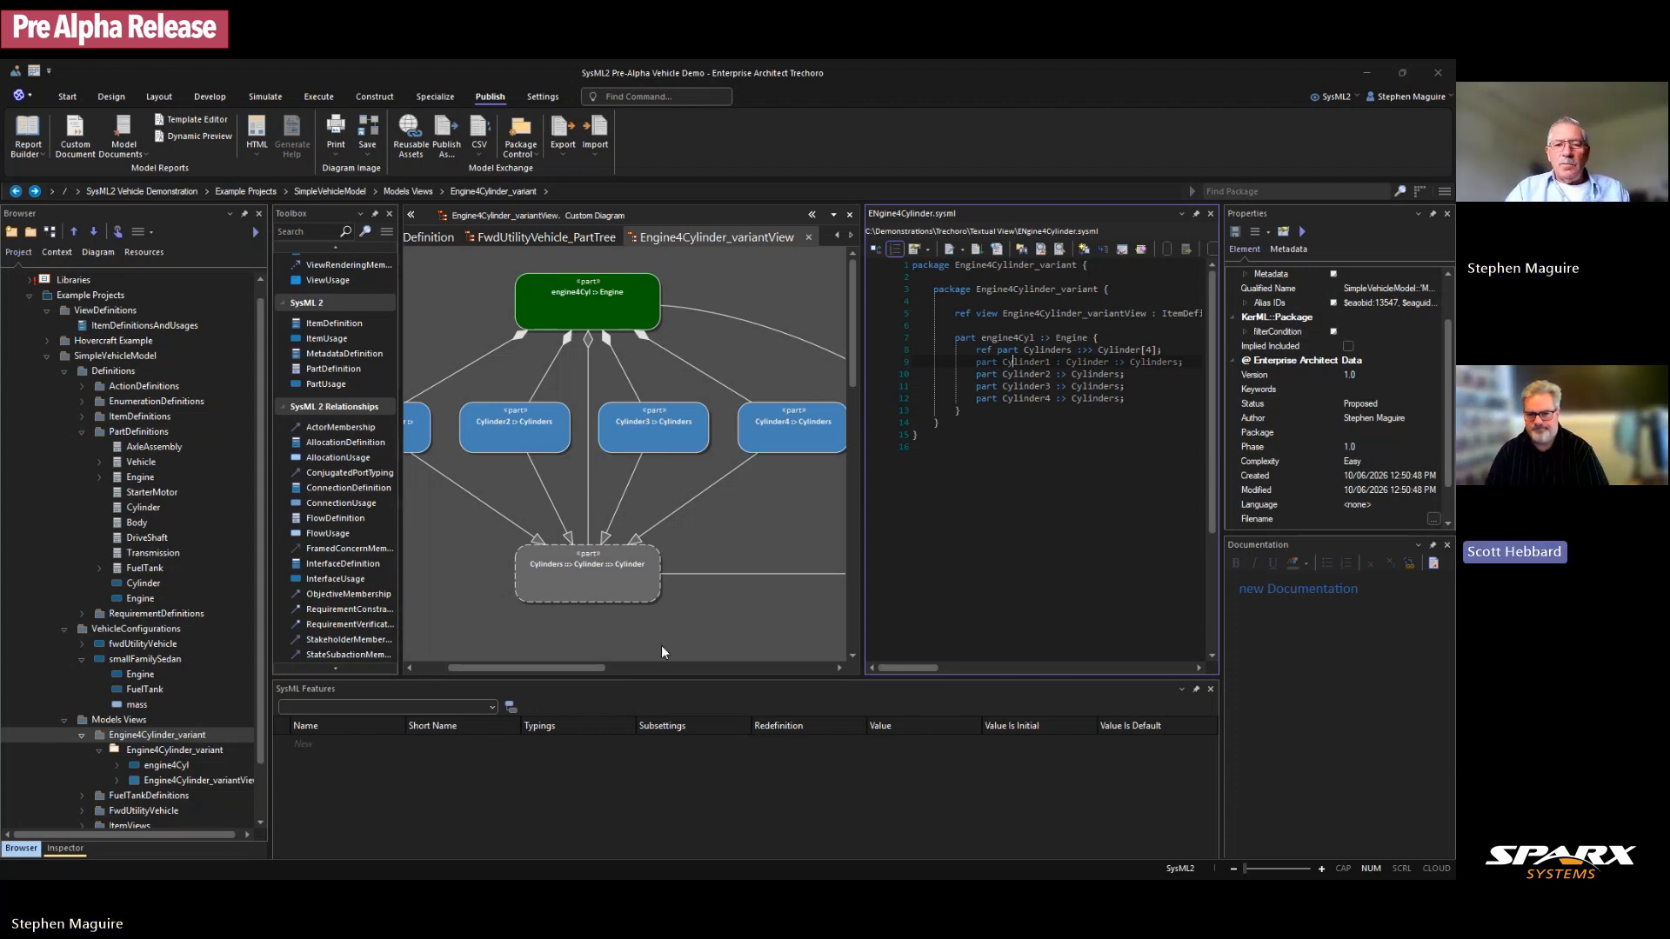
Step: Hide the Toolbox and widen the diagram so the Cylinder parts show beside the code
click(573, 668)
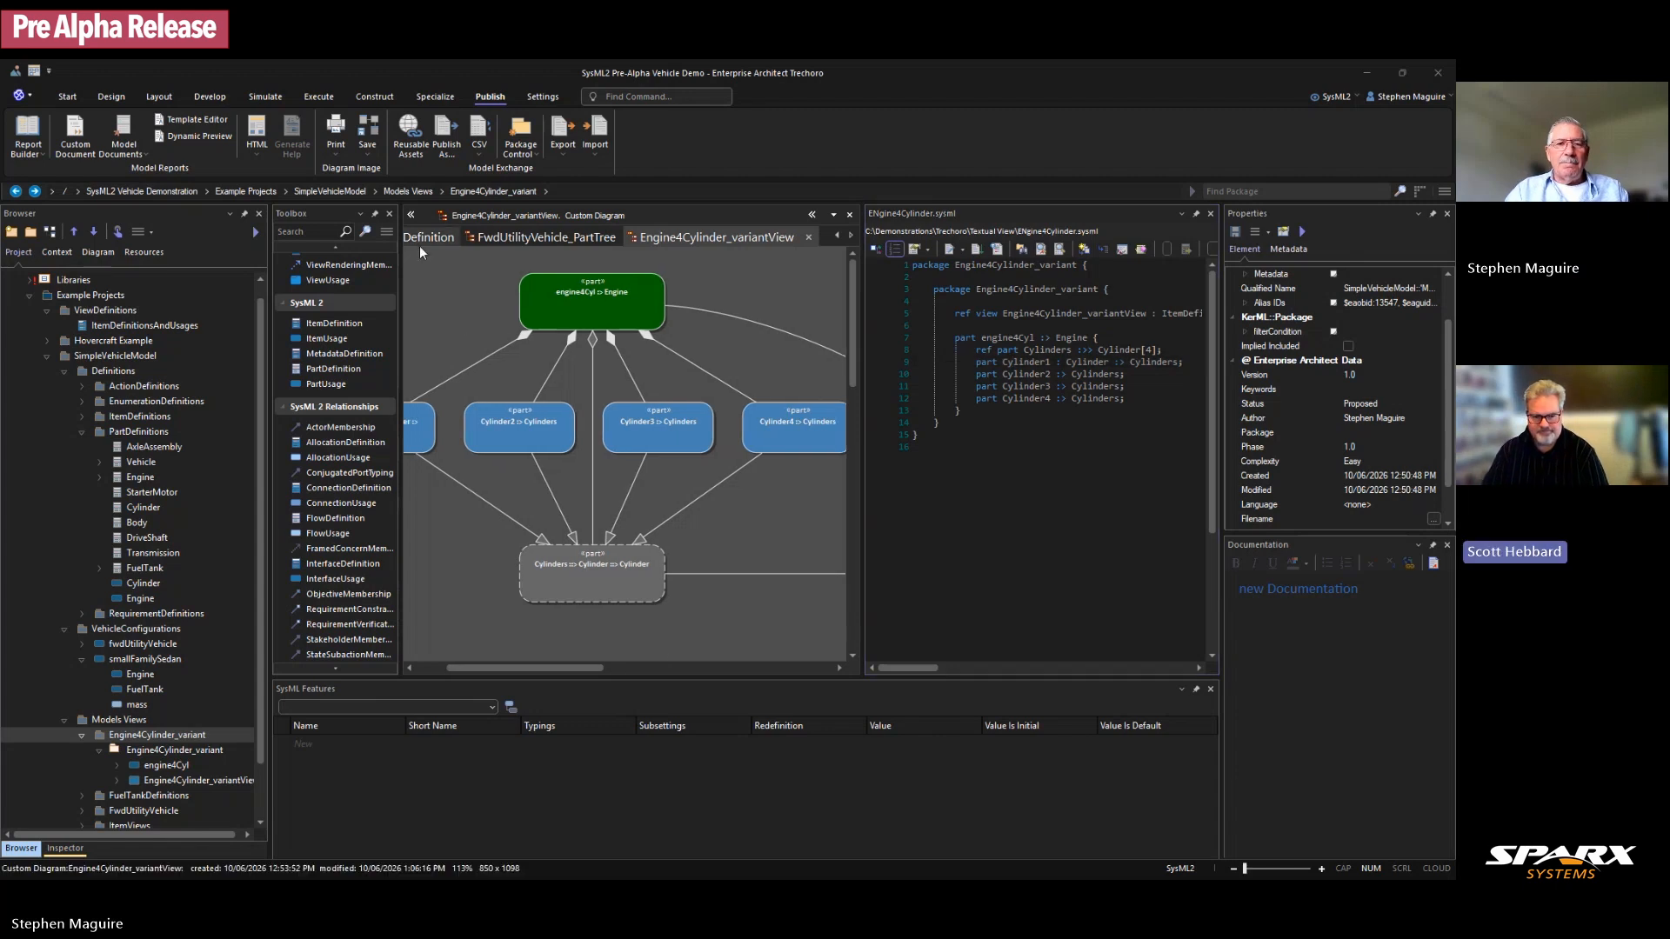
click(410, 214)
drag(489, 665, 462, 663)
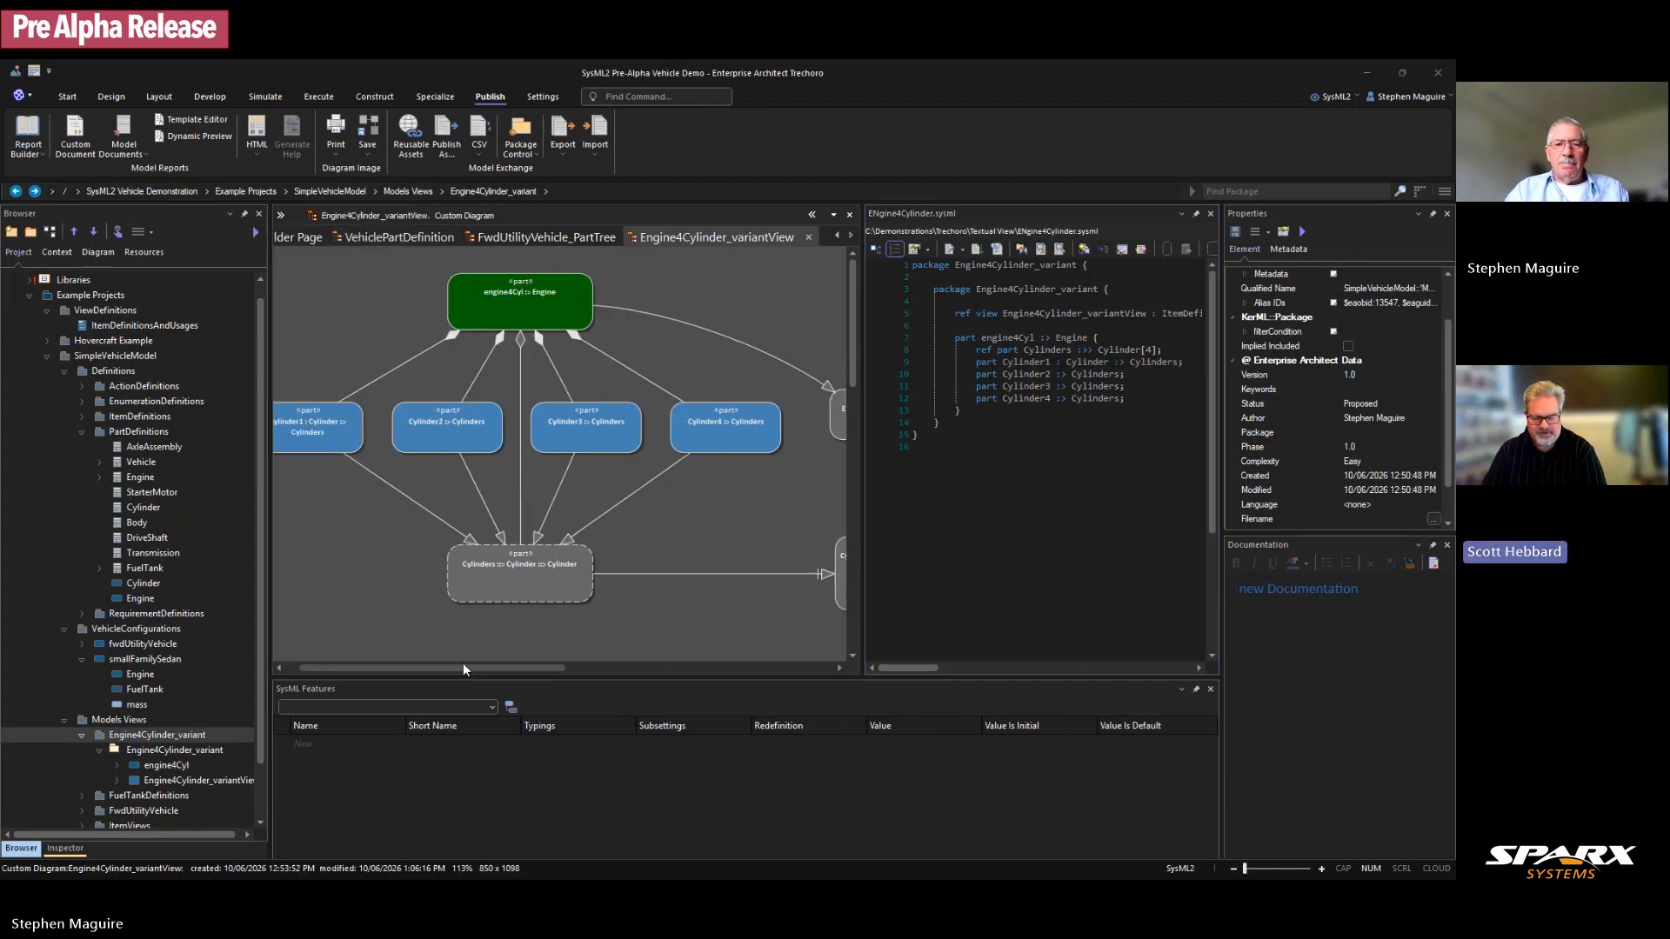
drag(862, 501, 891, 498)
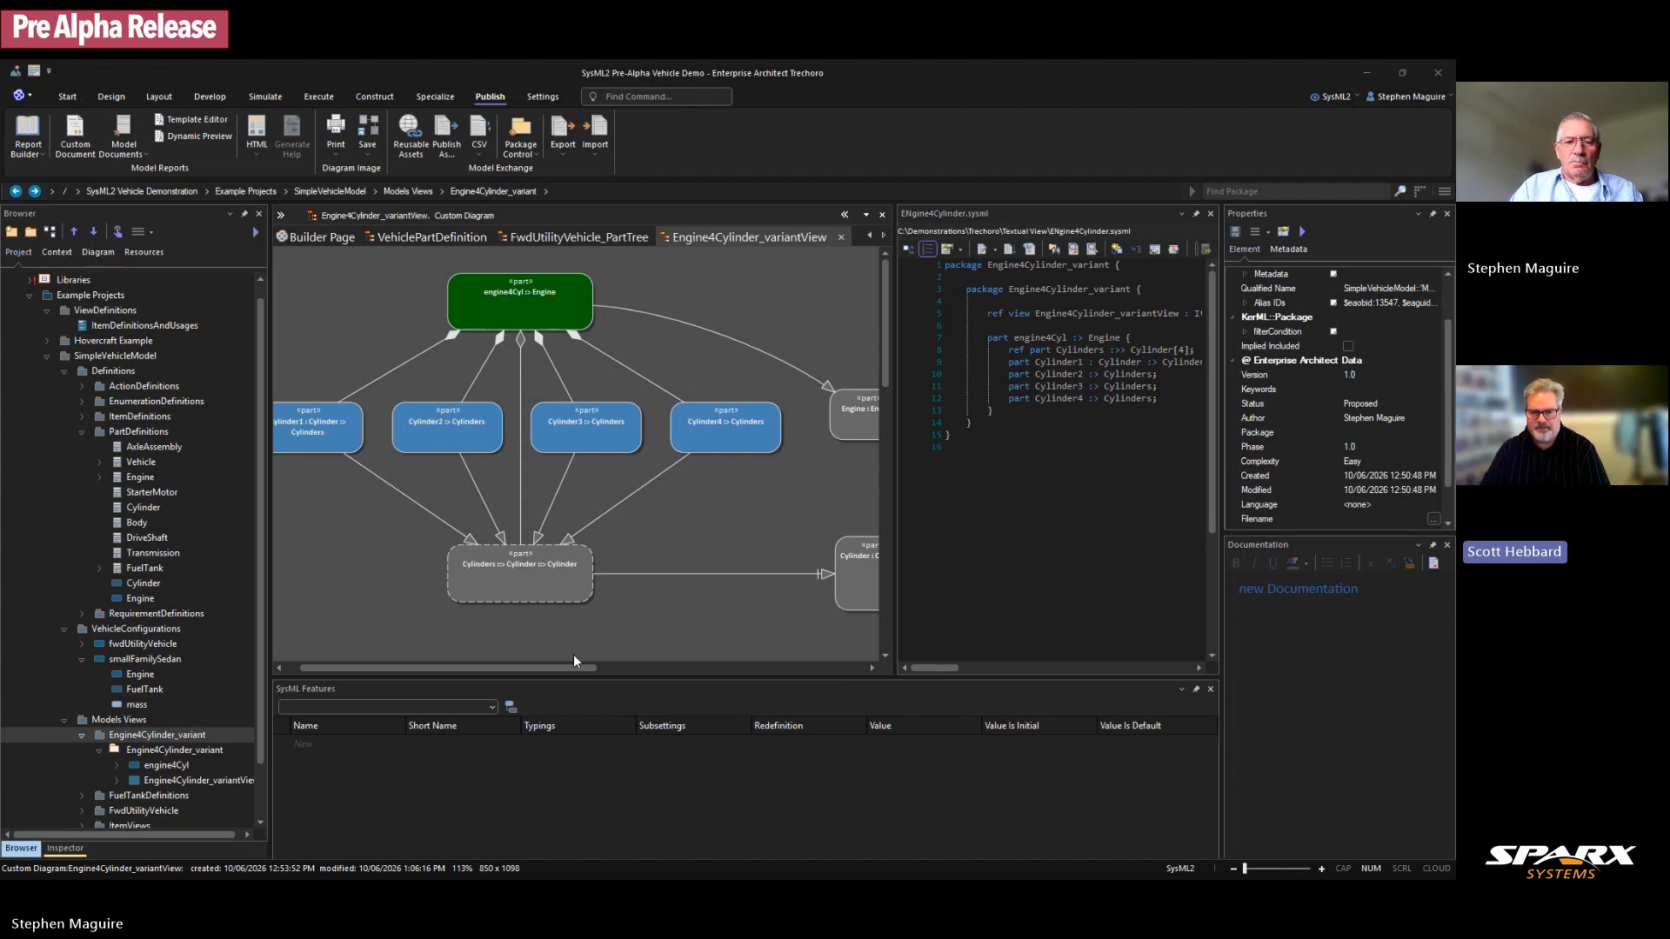
drag(535, 668, 581, 665)
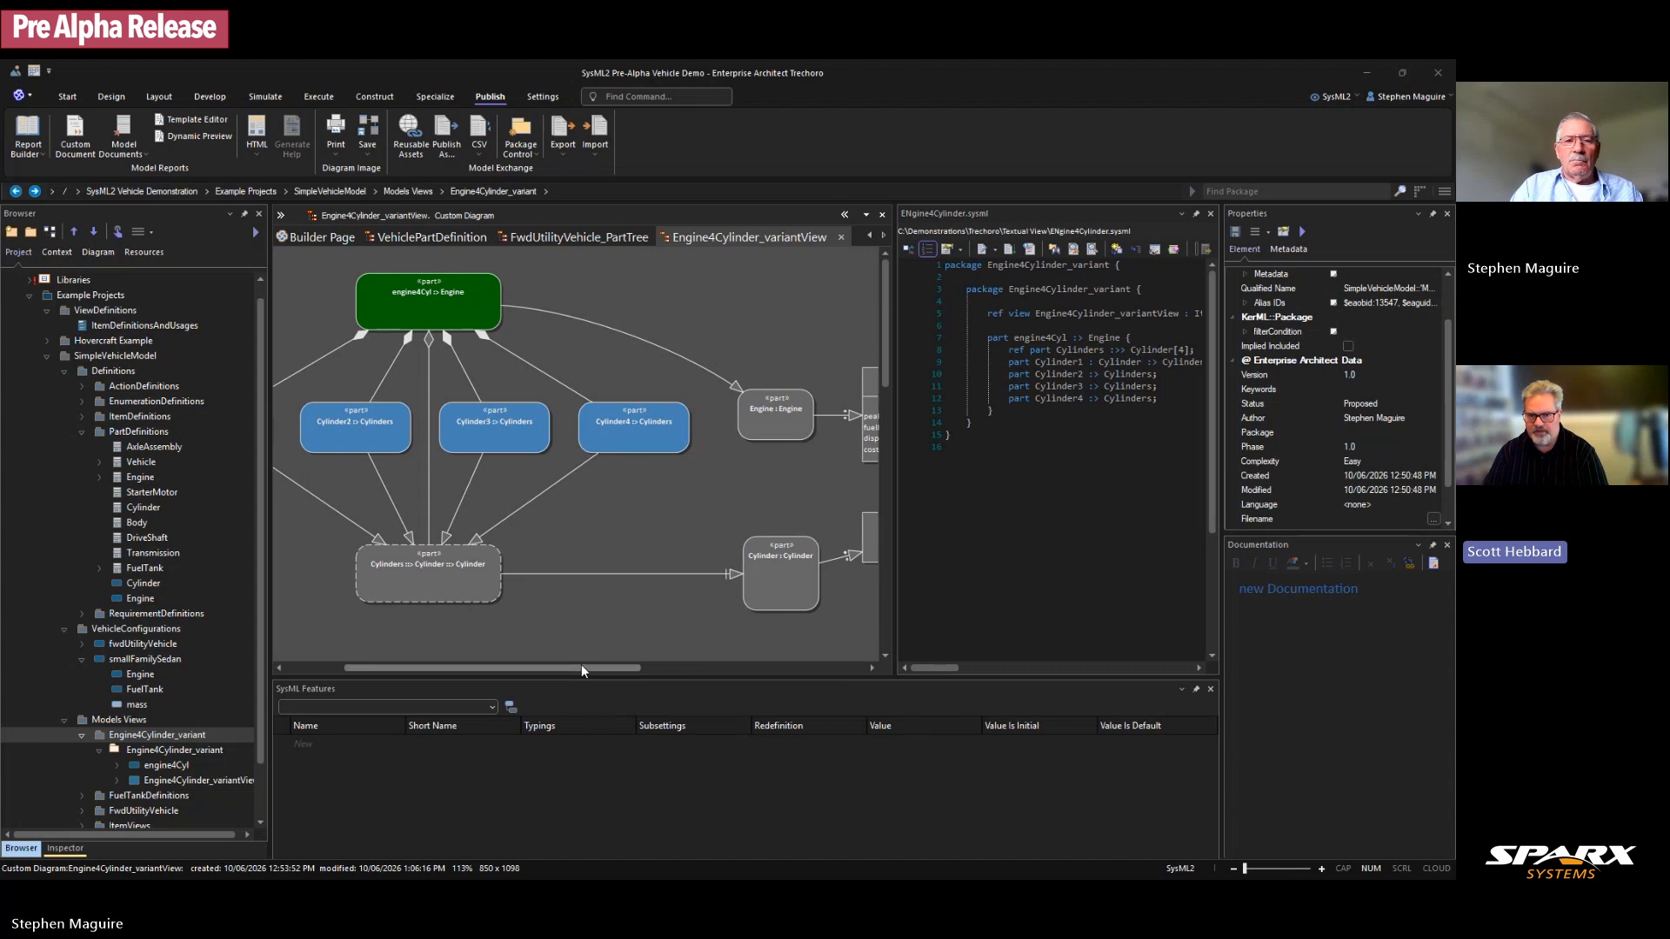
click(427, 451)
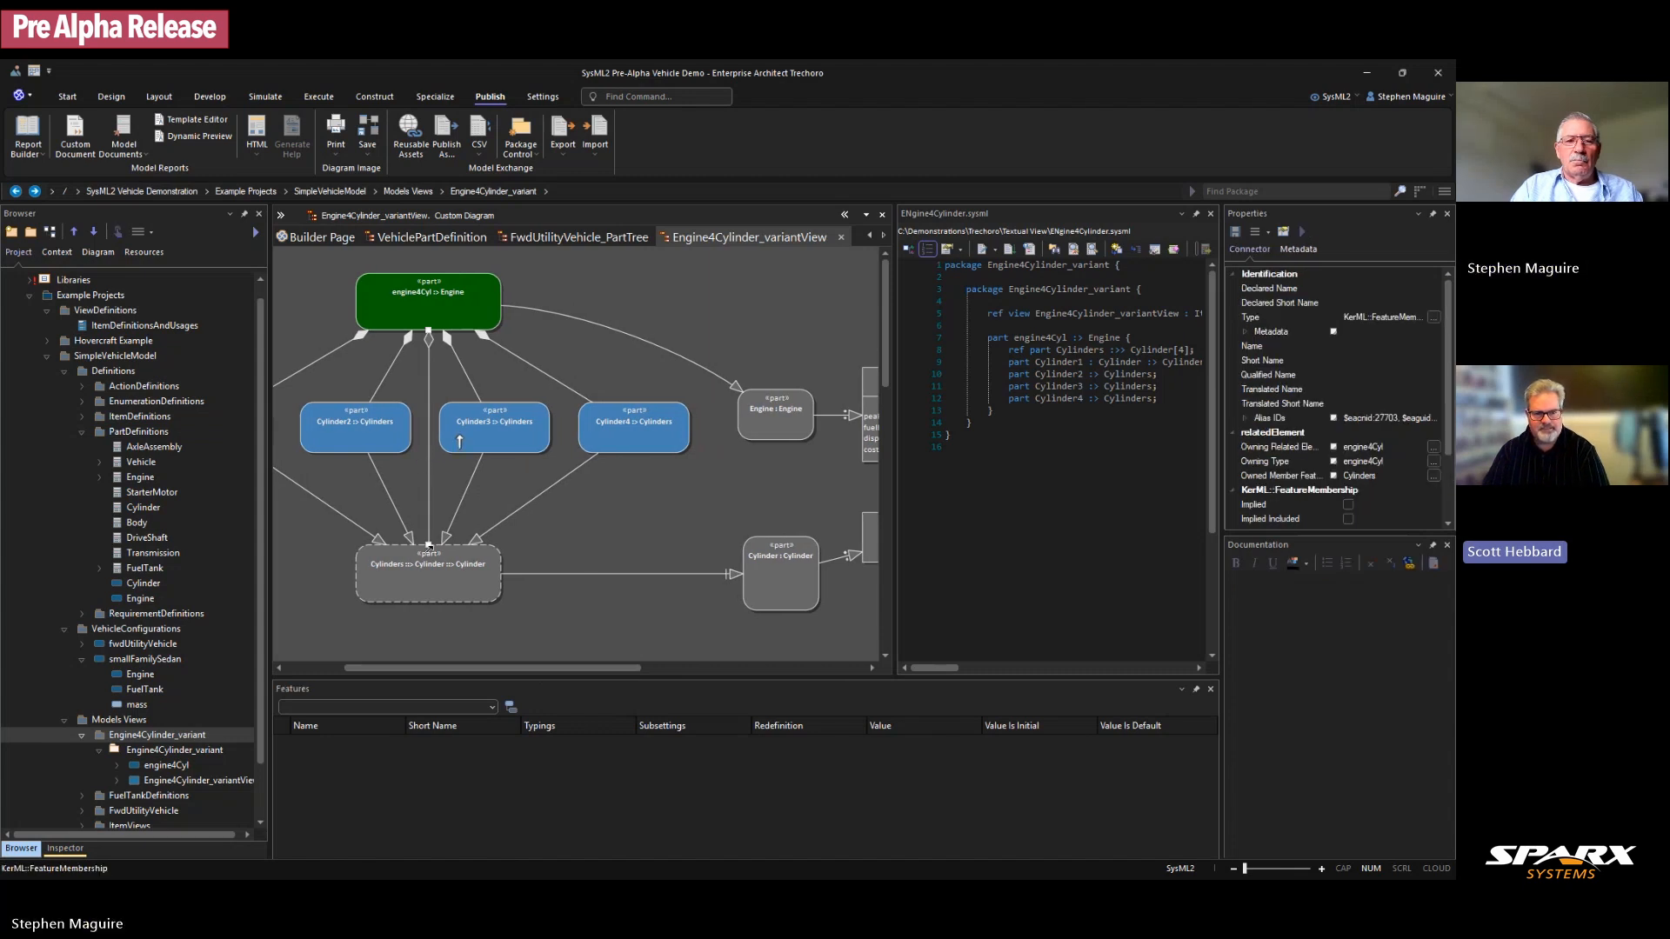
Step: Tick Composite under SysML::PartUsage for the Cylinders part, then deselect it on the diagram
click(431, 571)
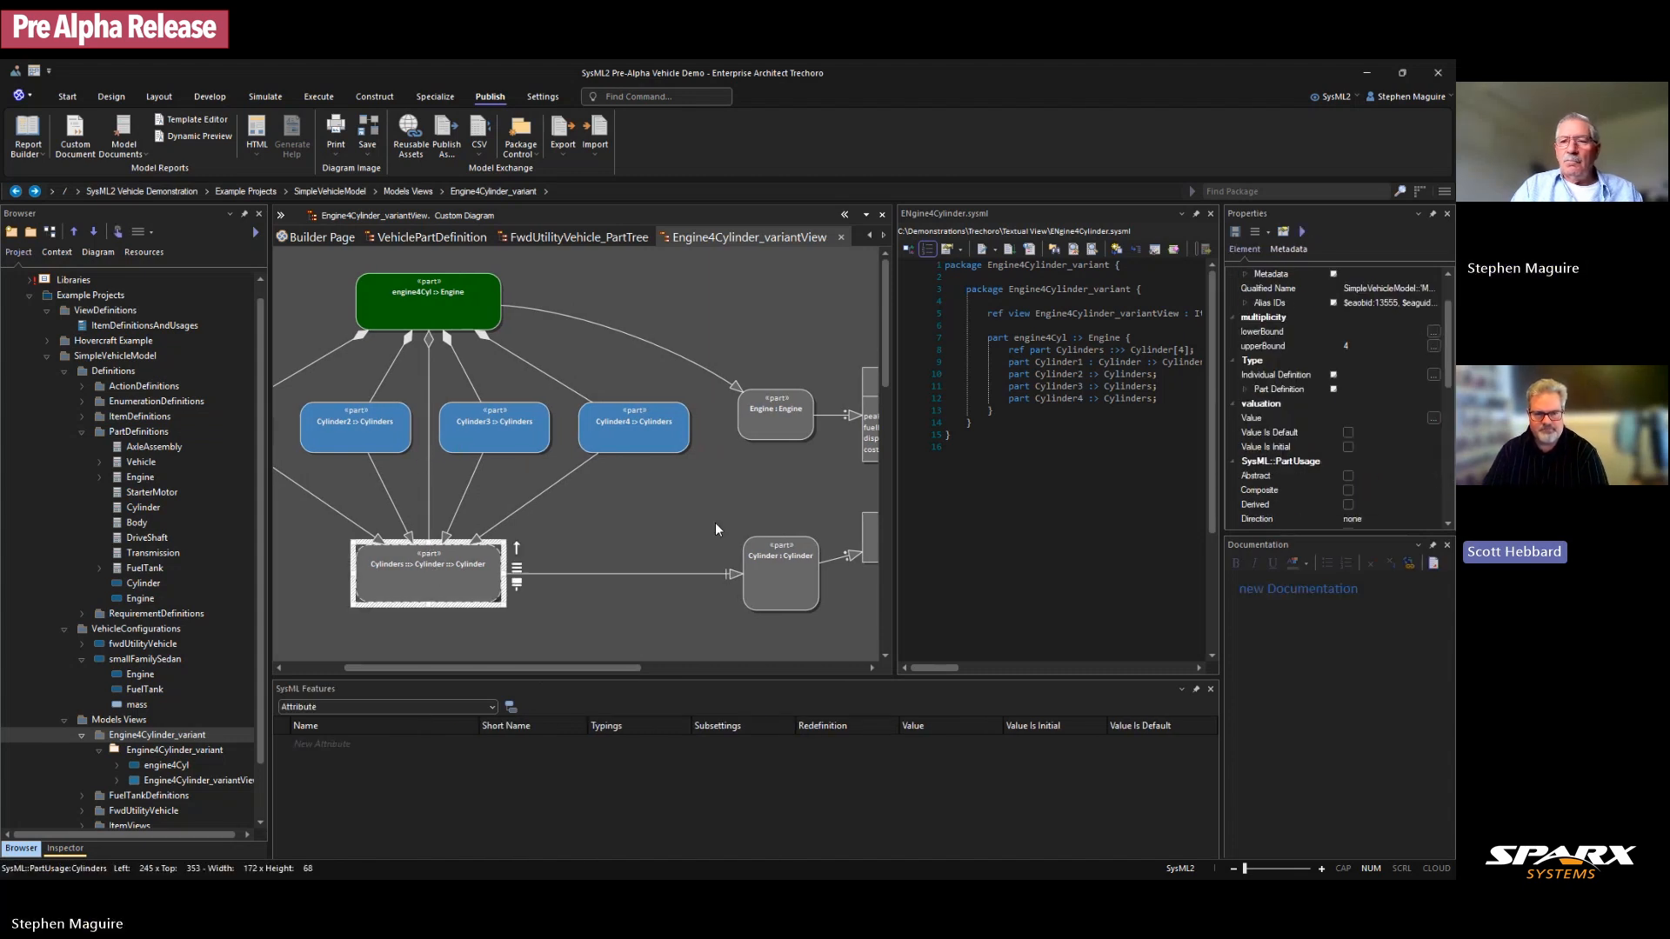
scroll(1345, 470, down, 1)
click(1348, 462)
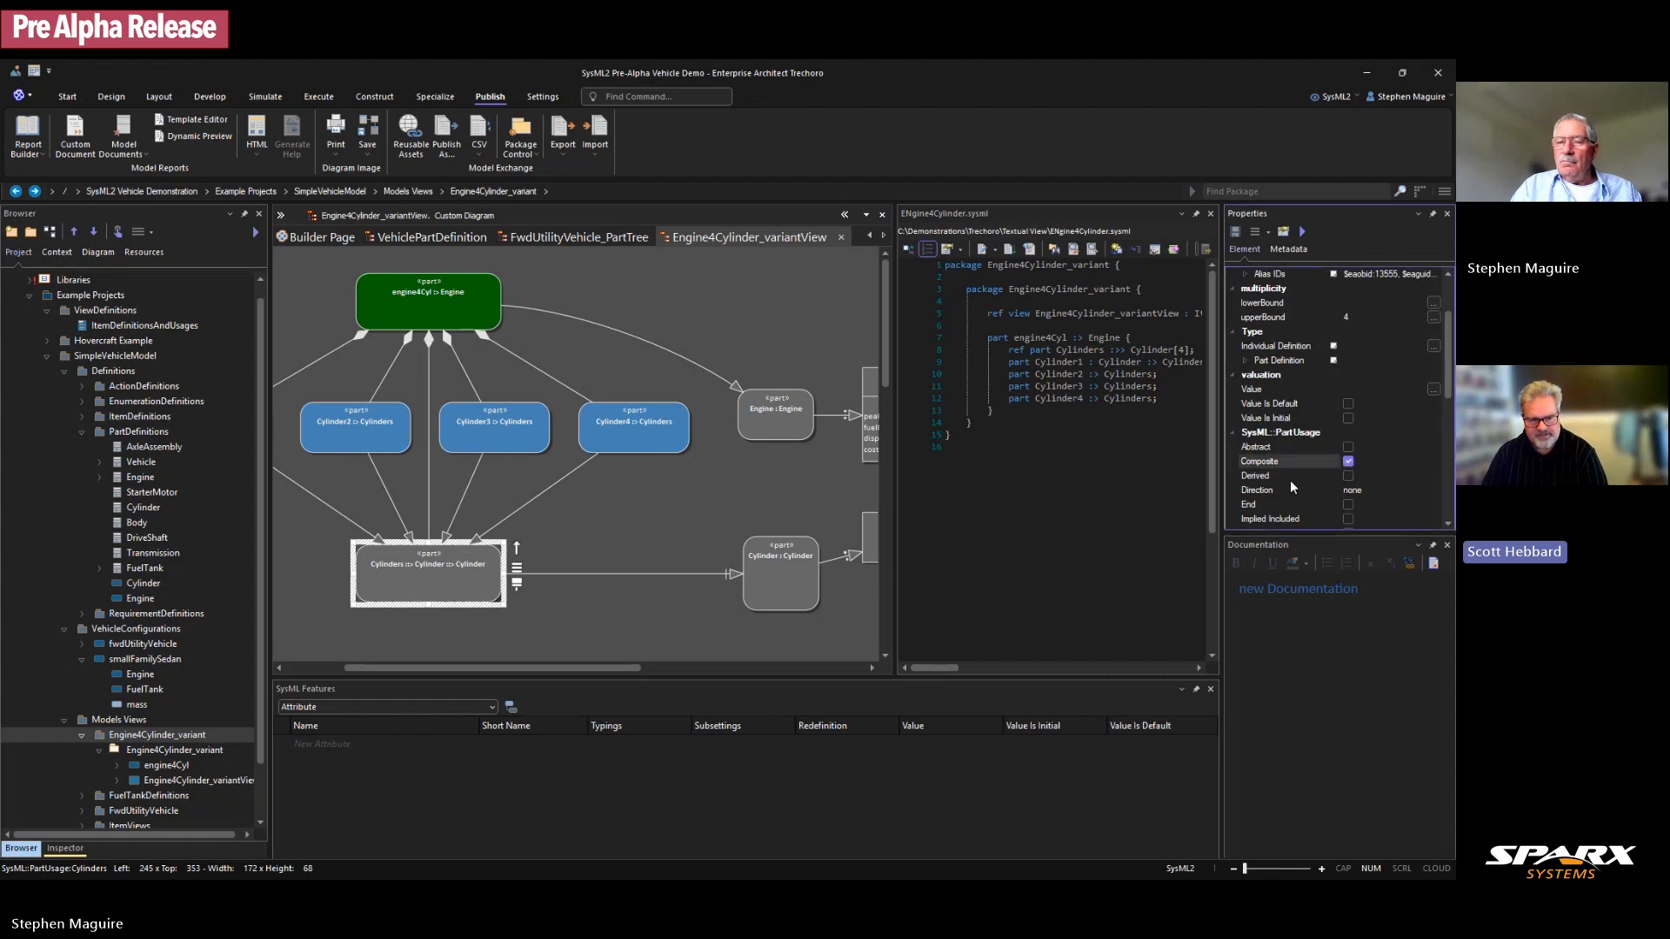
click(589, 486)
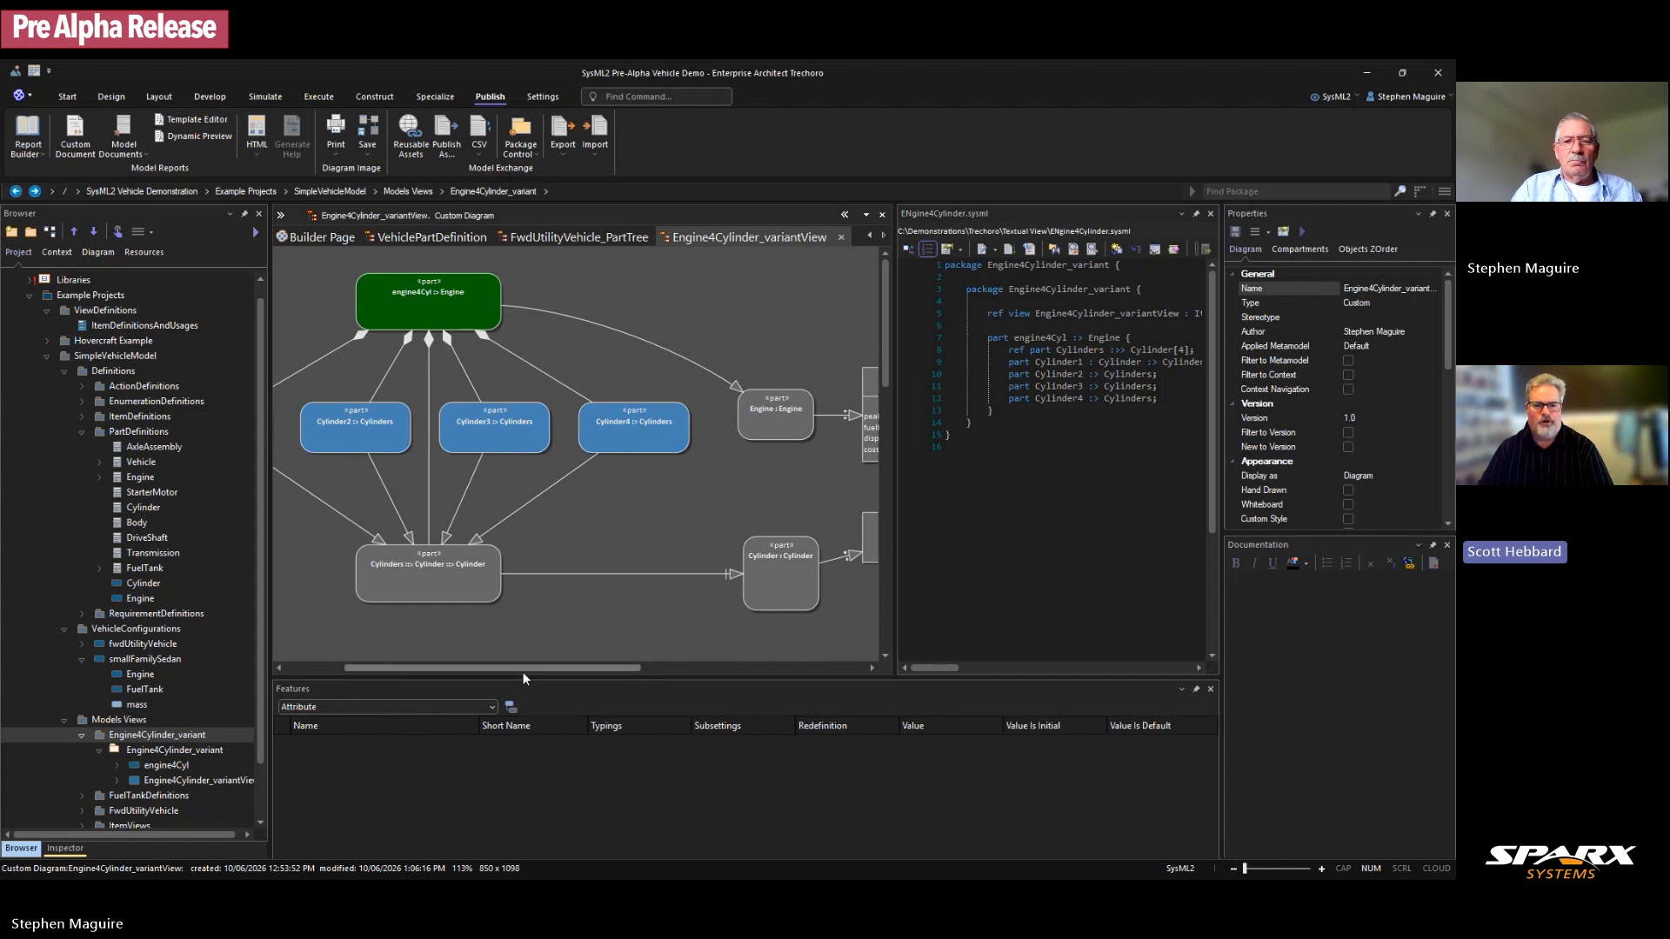
drag(532, 666, 525, 665)
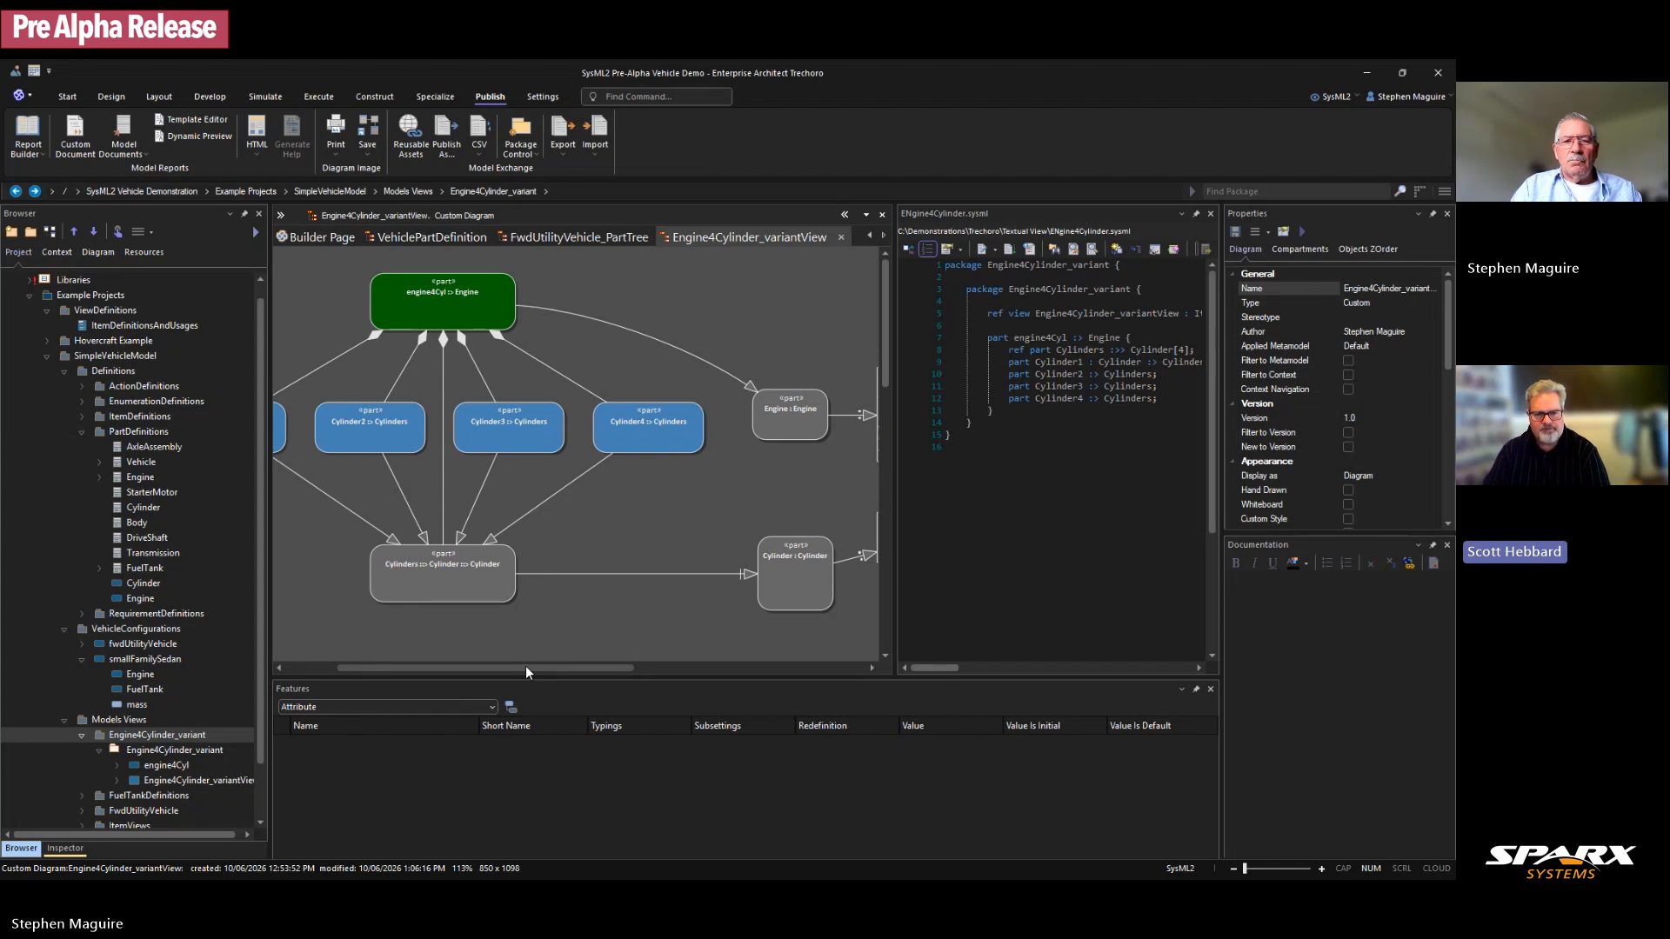
drag(525, 665, 526, 666)
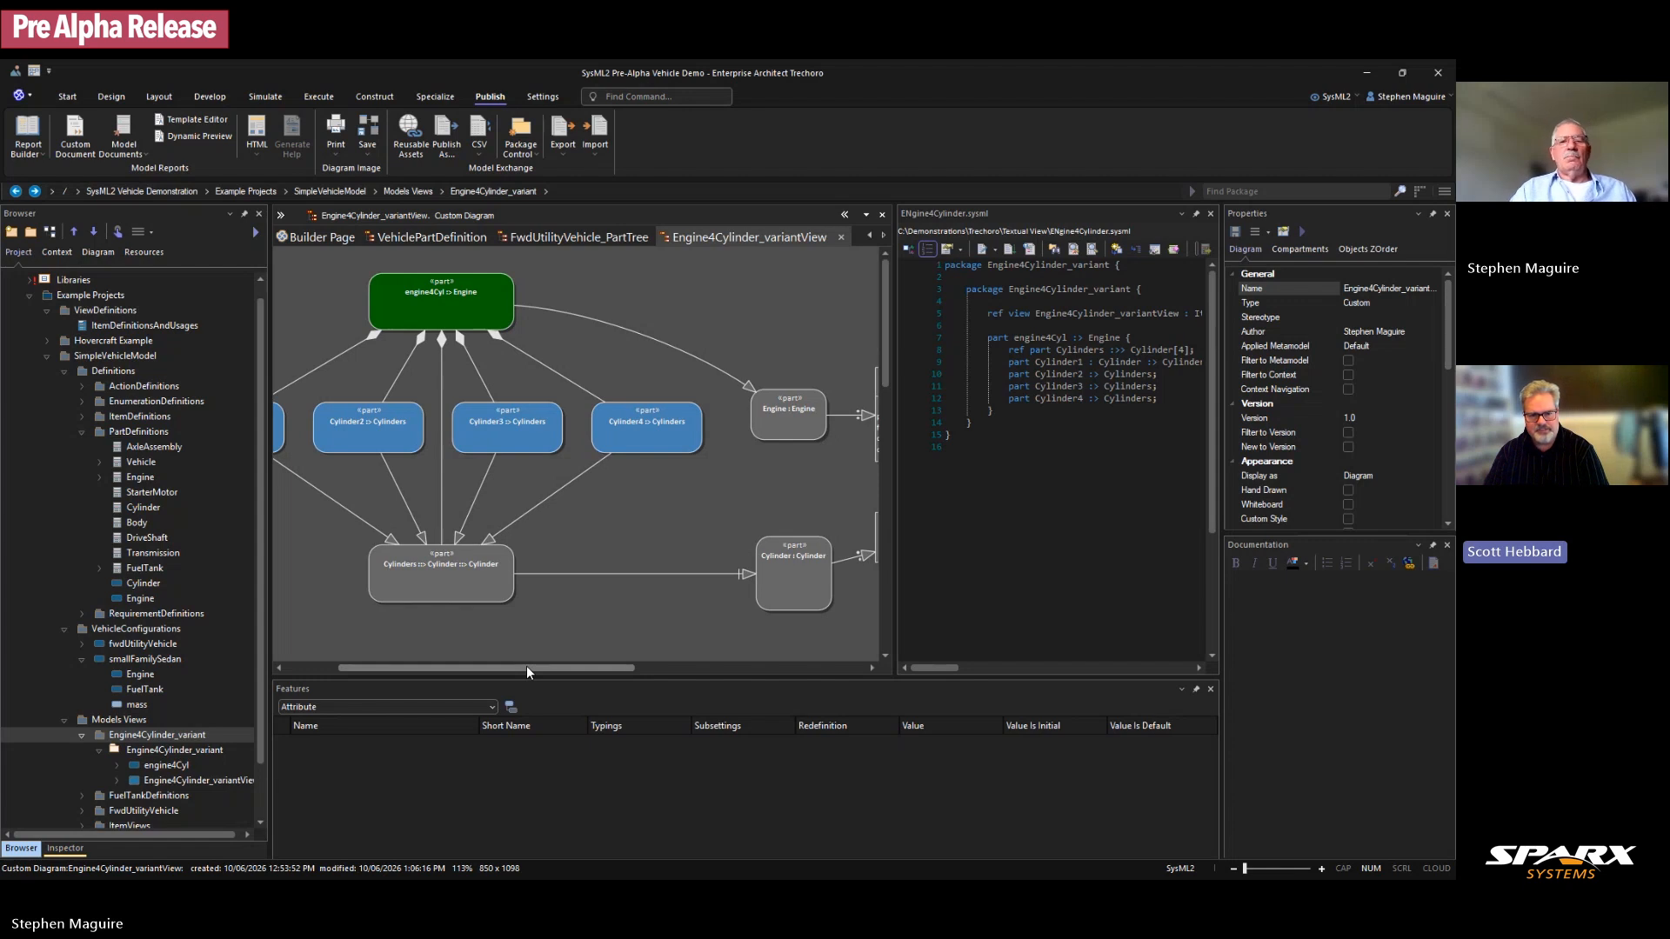